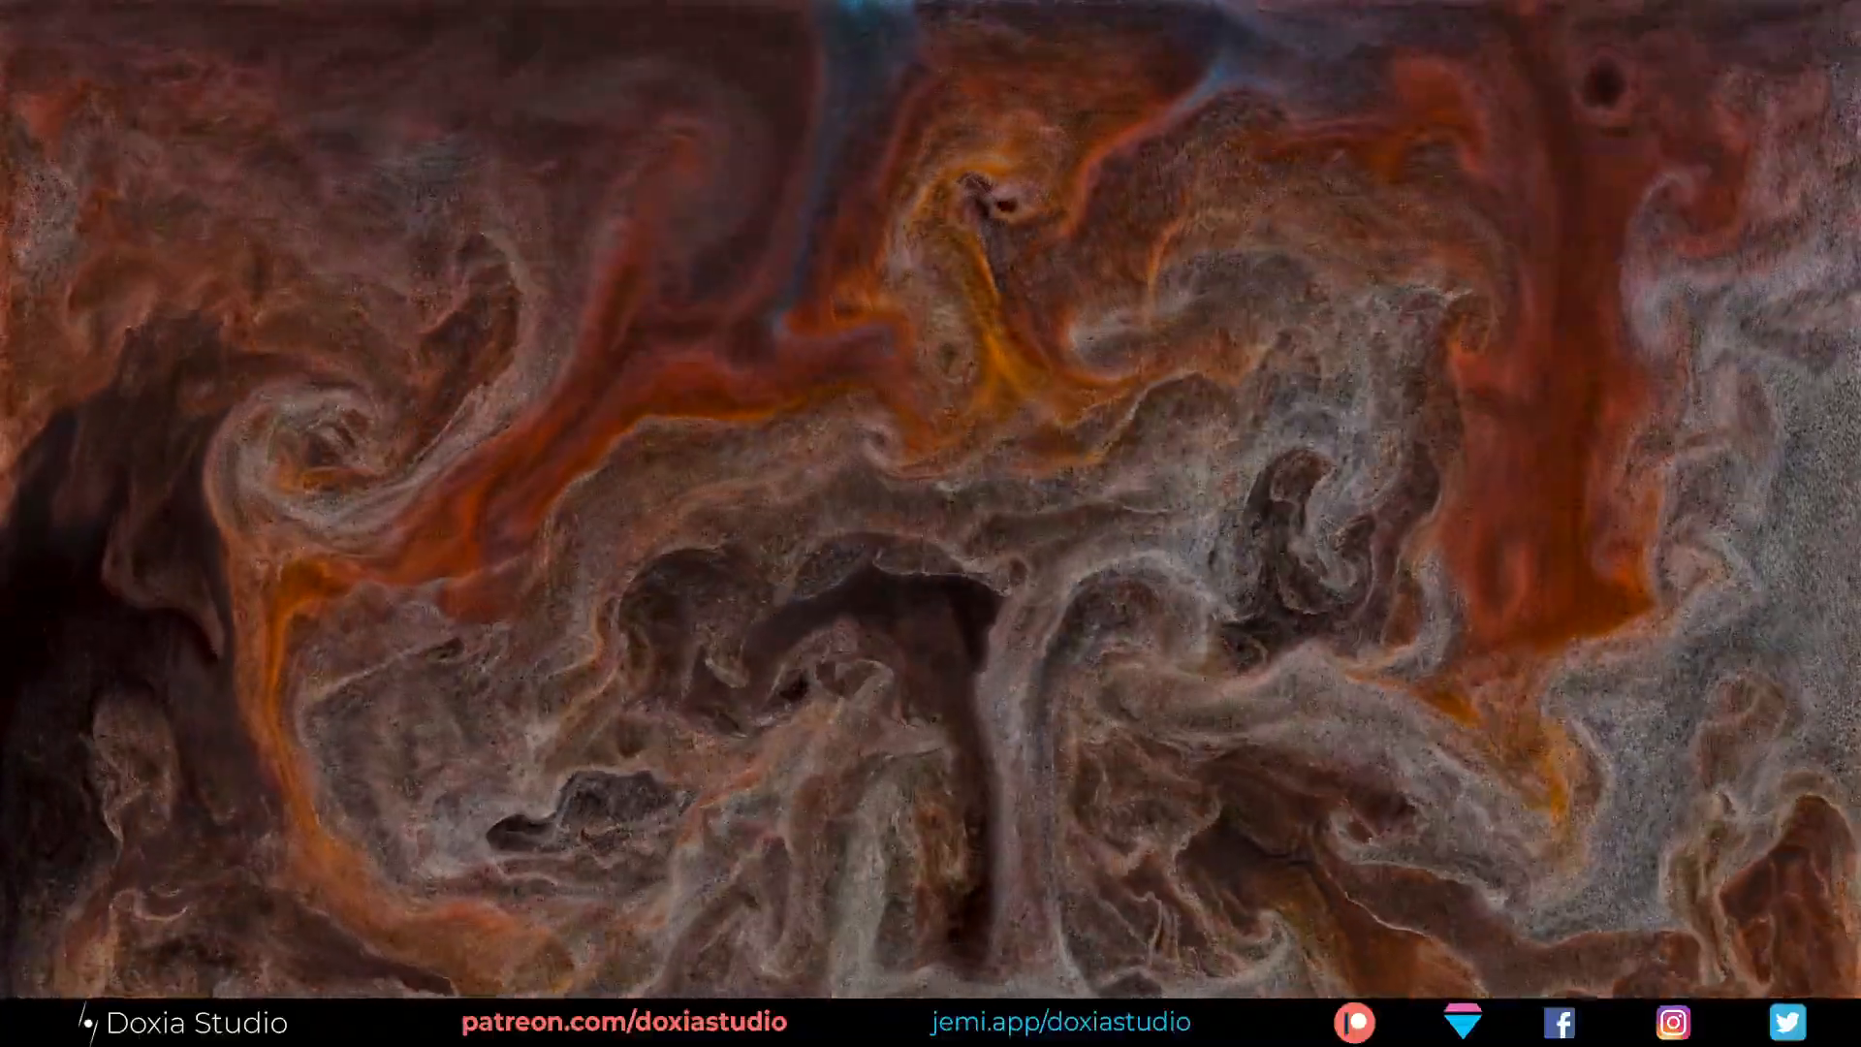
Look through the featured subjects, popular courses and industry experts on the YIIHUU home page
scroll(1650, 405, "down", 2)
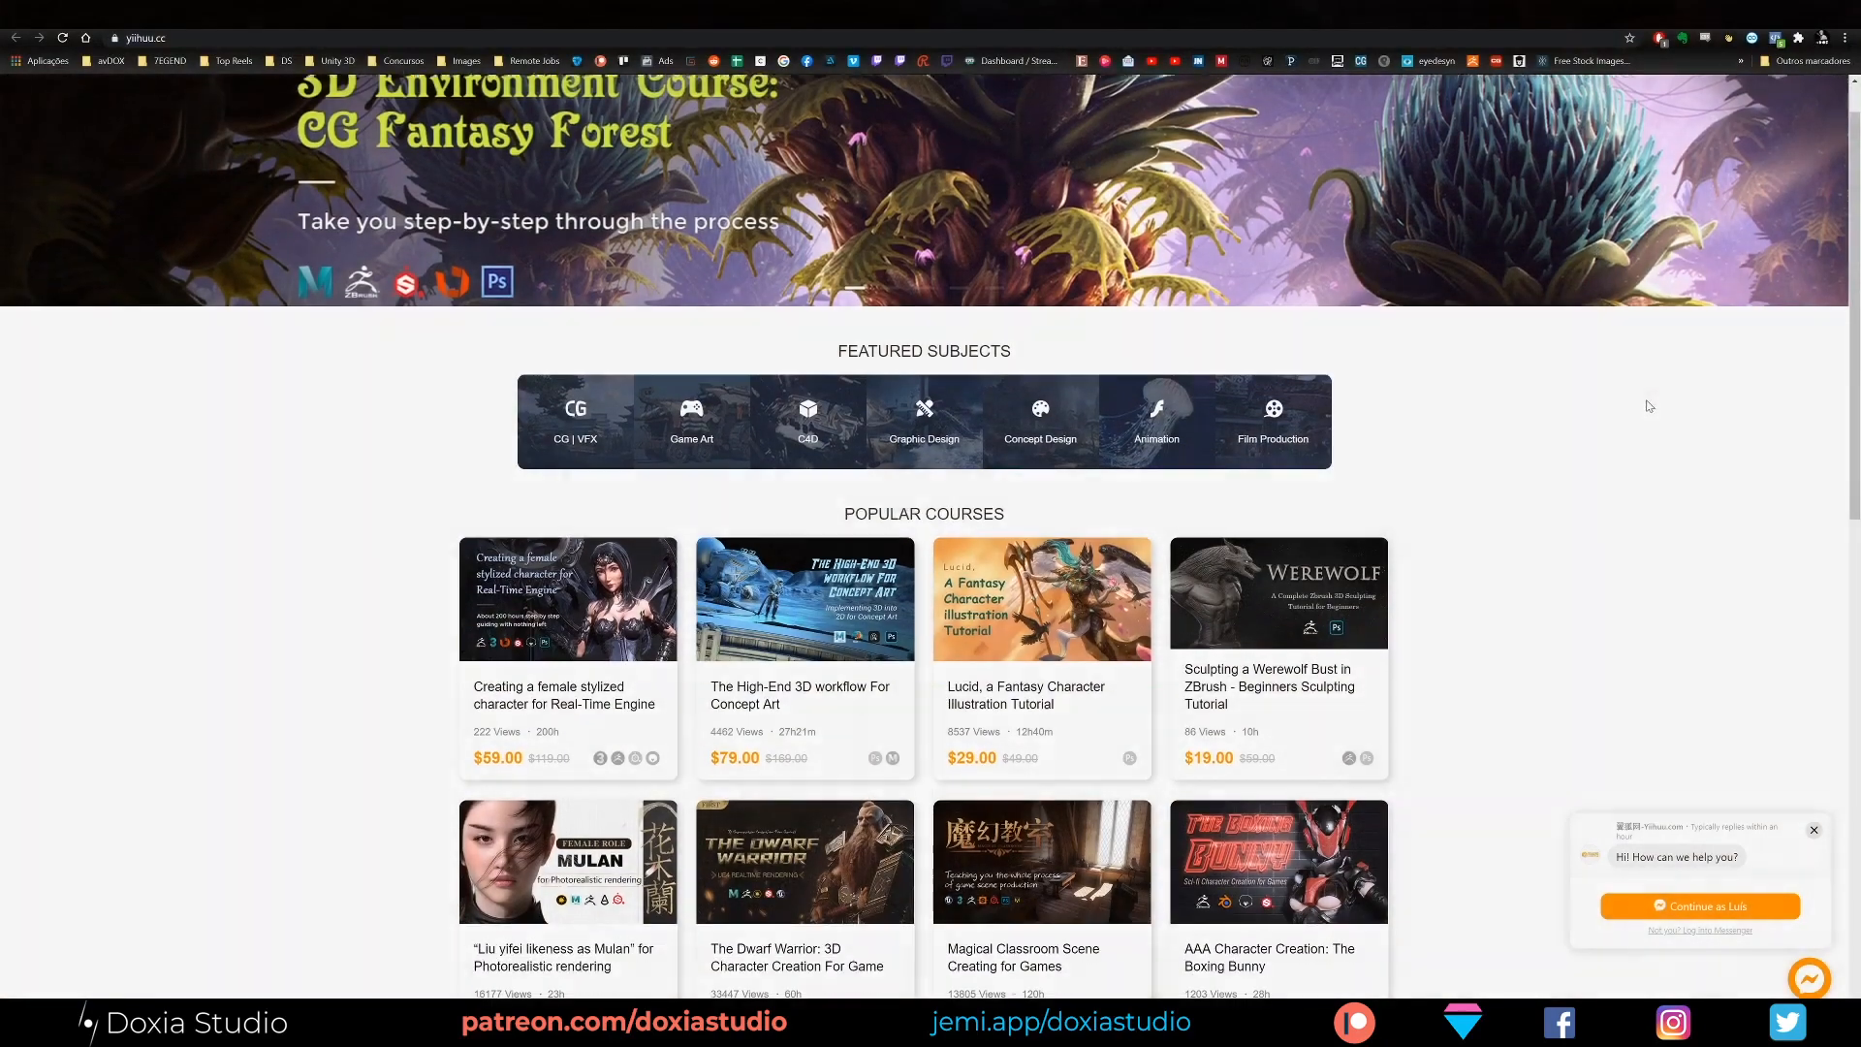
scroll(1650, 406, "down", 2)
scroll(1650, 405, "up", 2)
scroll(1652, 406, "down", 3)
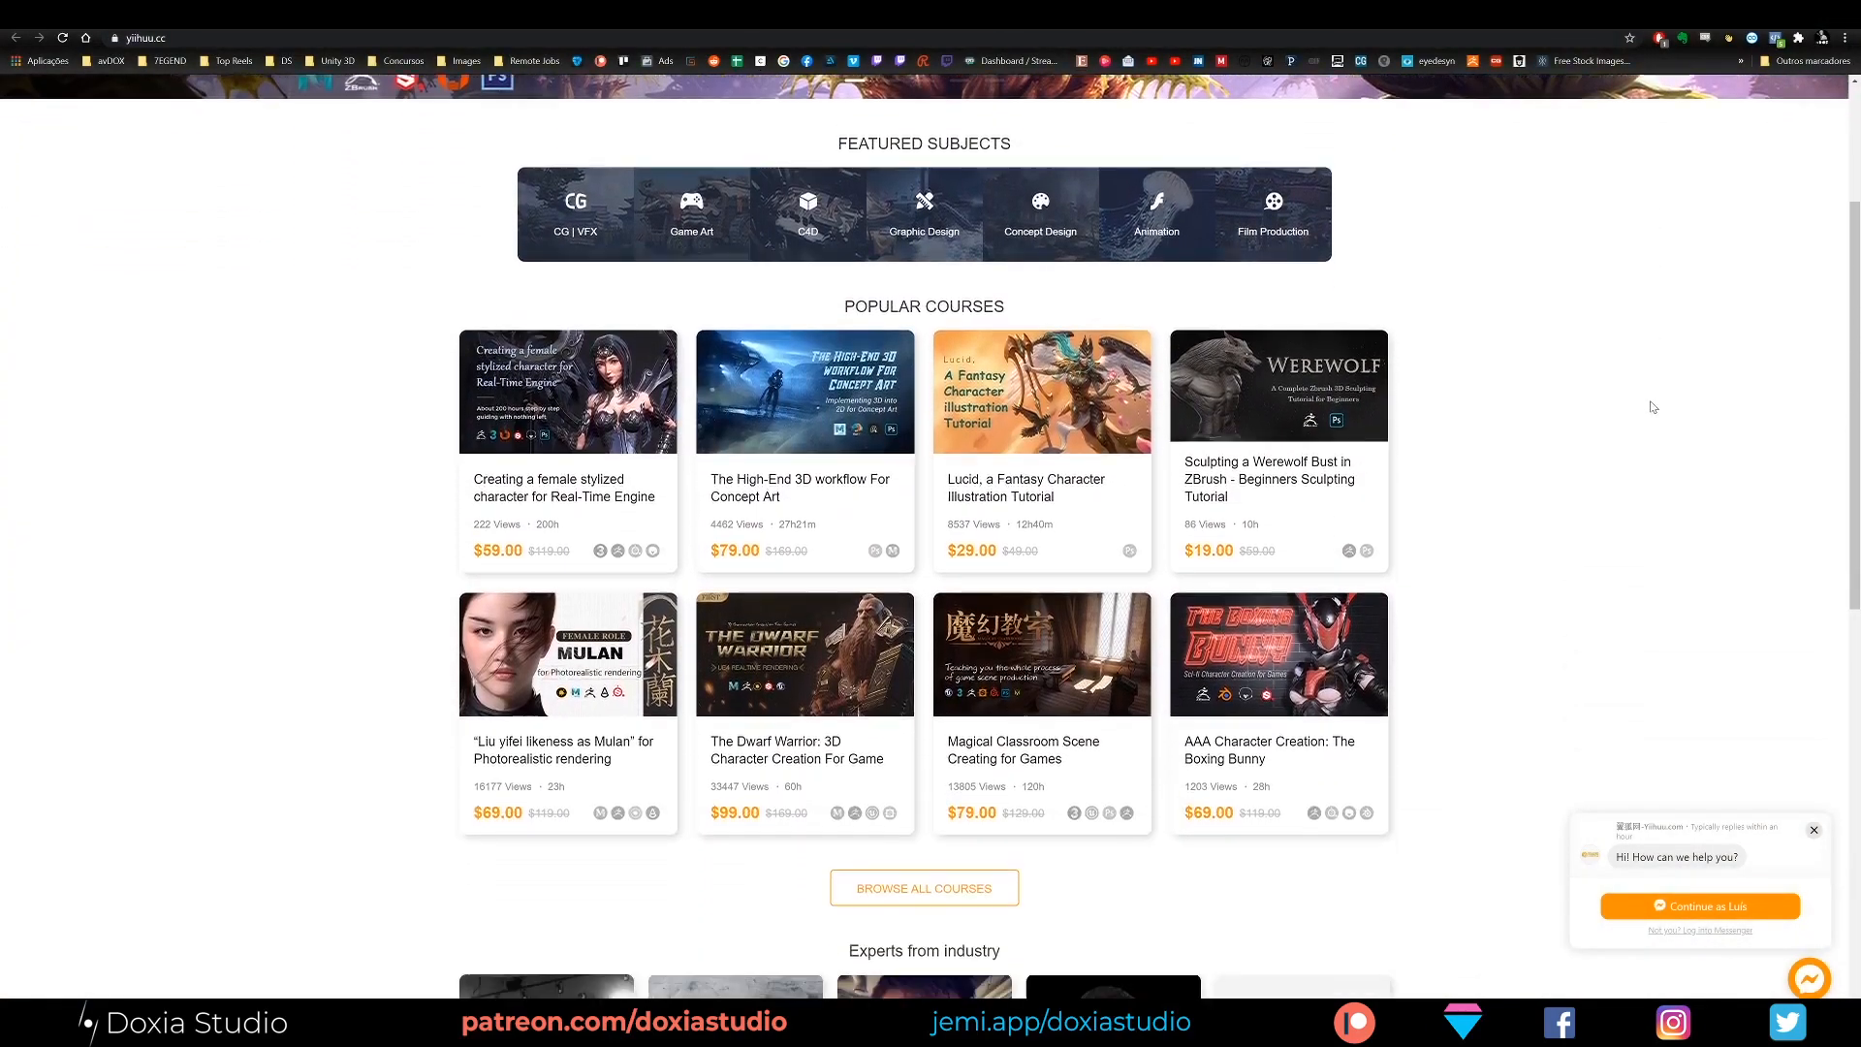
scroll(1653, 407, "down", 7)
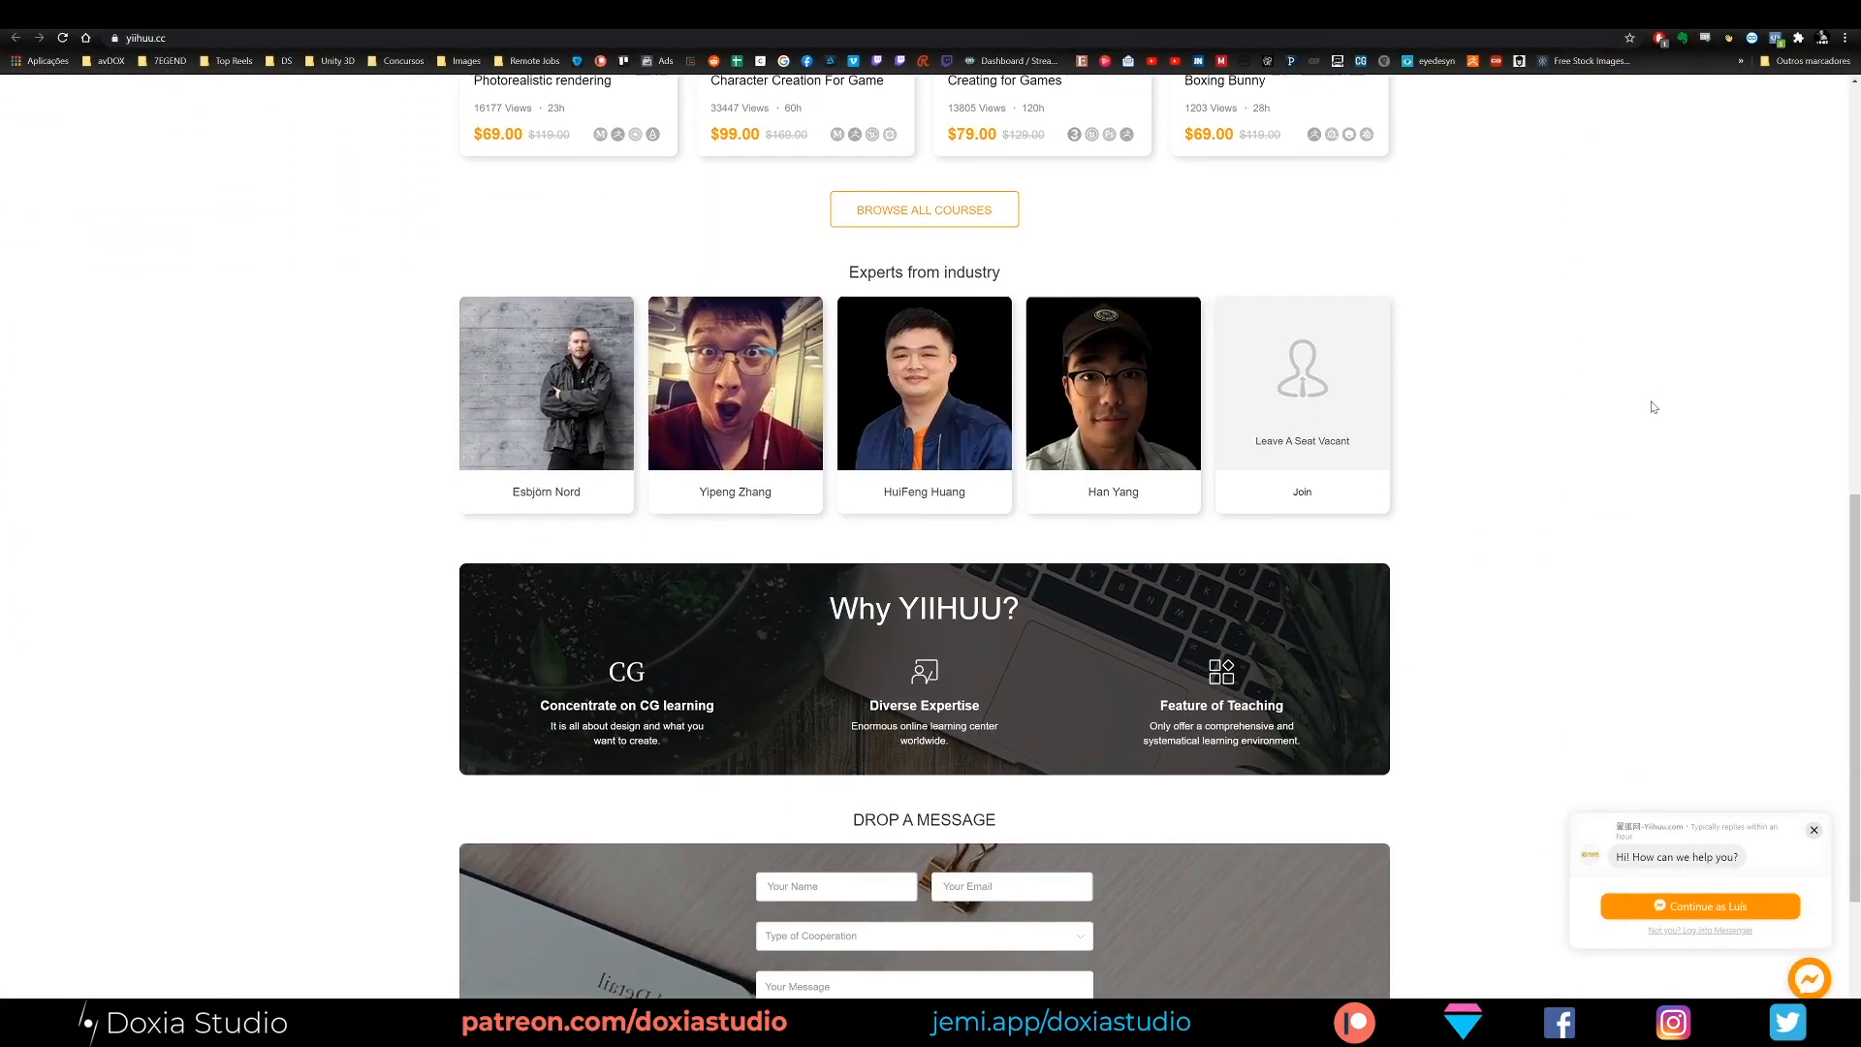
scroll(1654, 407, "down", 3)
scroll(1654, 407, "up", 9)
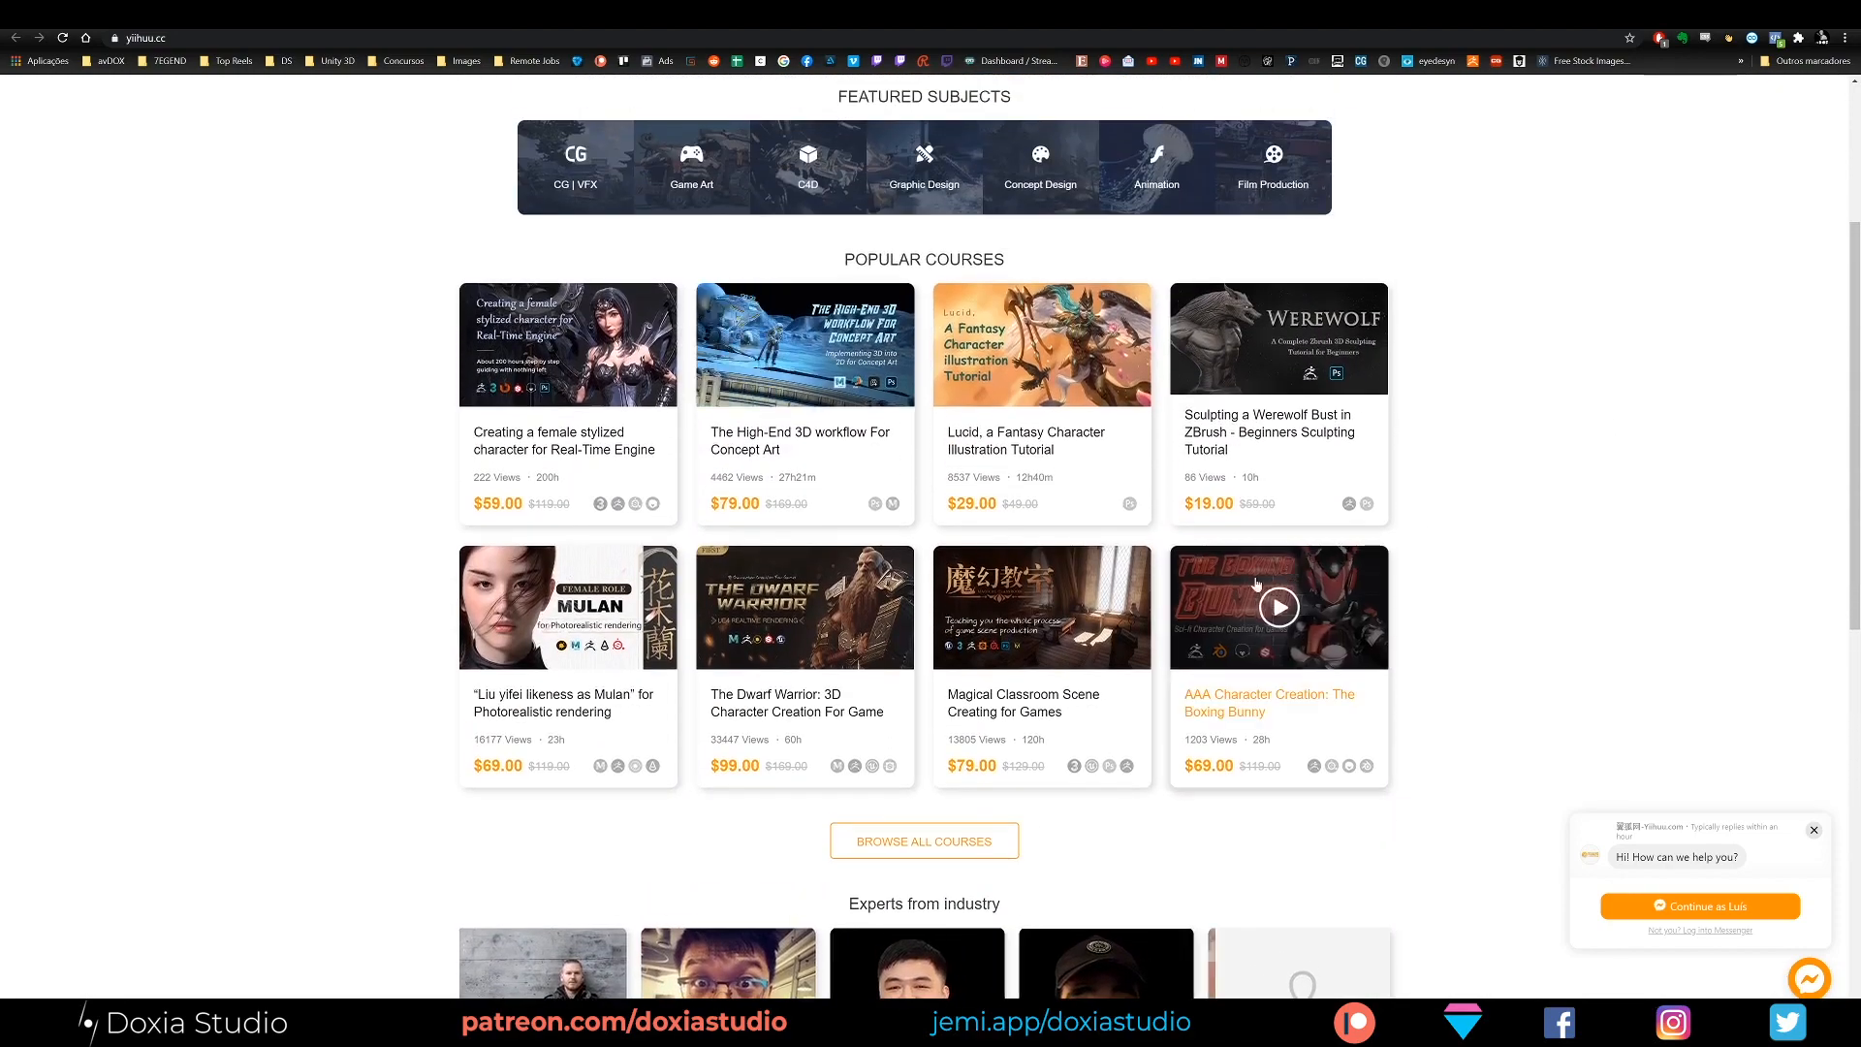
Open the course "Creating a female stylized character for Real-Time Engine" and review its overview and preview images
left_click(642, 397)
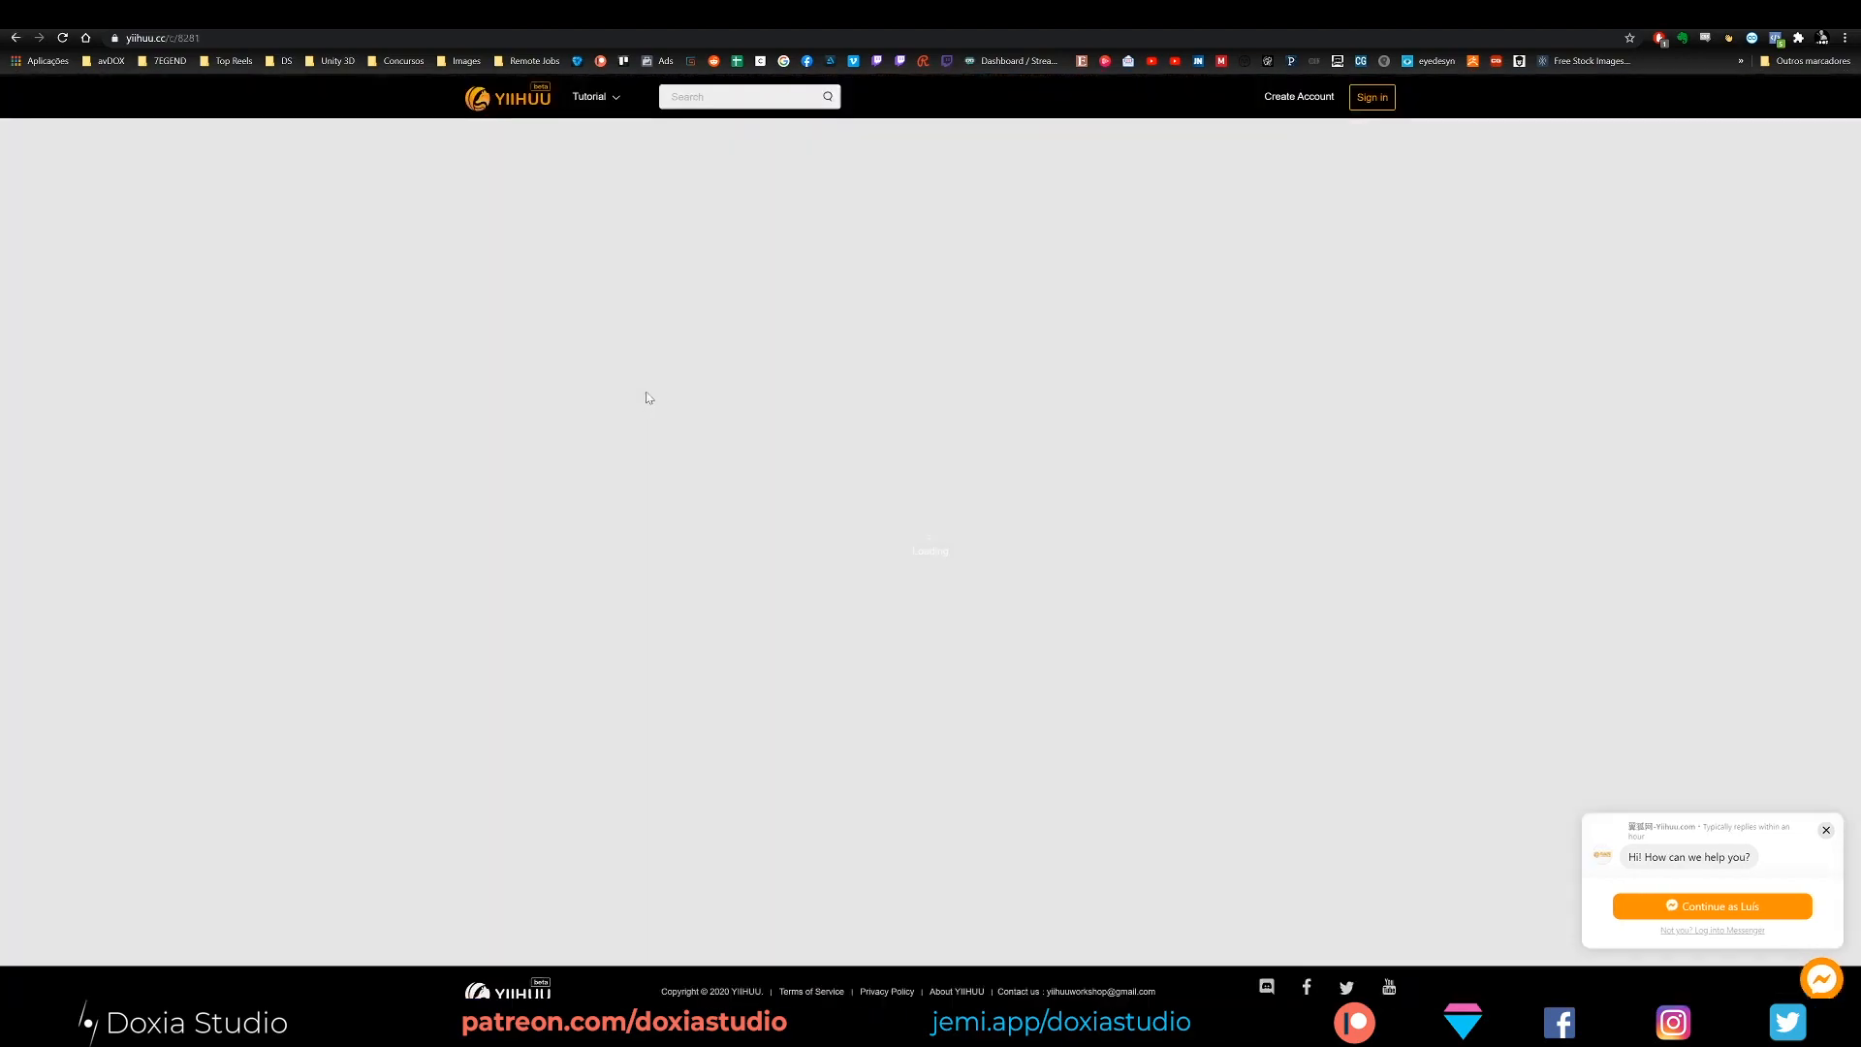
scroll(754, 471, "down", 10)
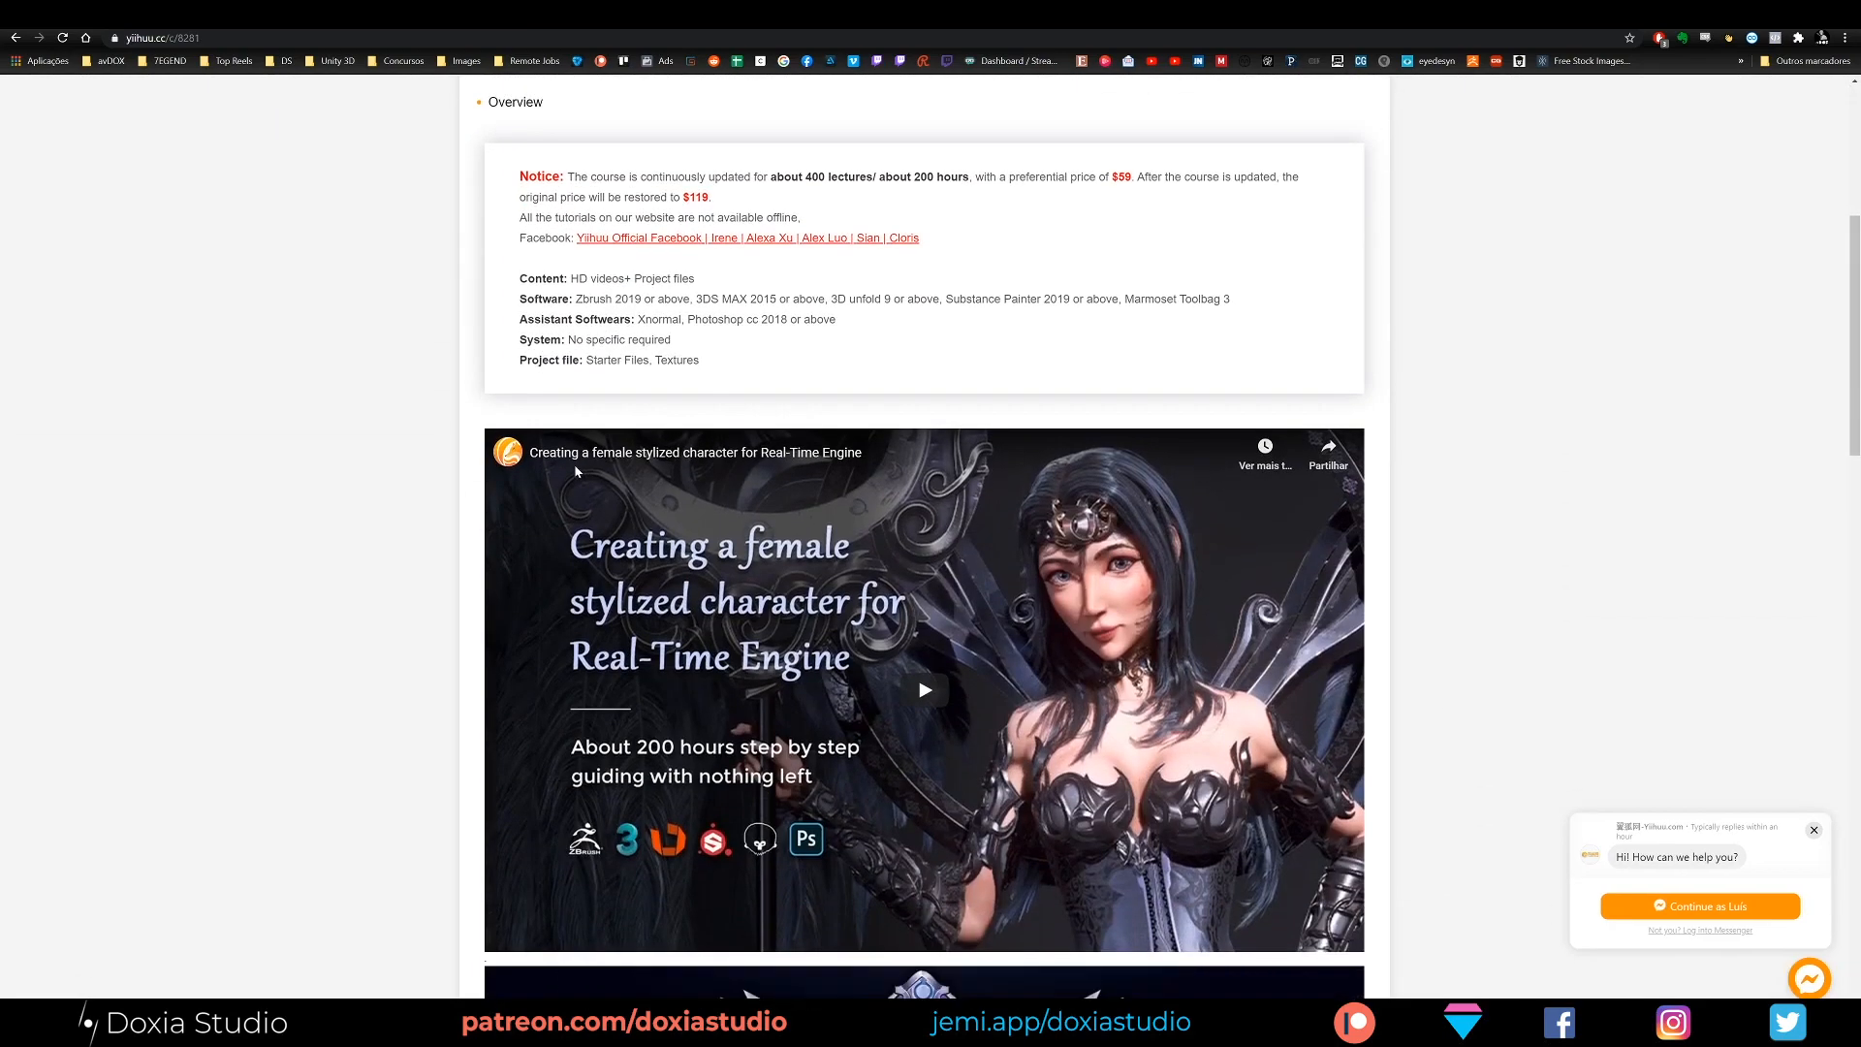
scroll(551, 479, "down", 10)
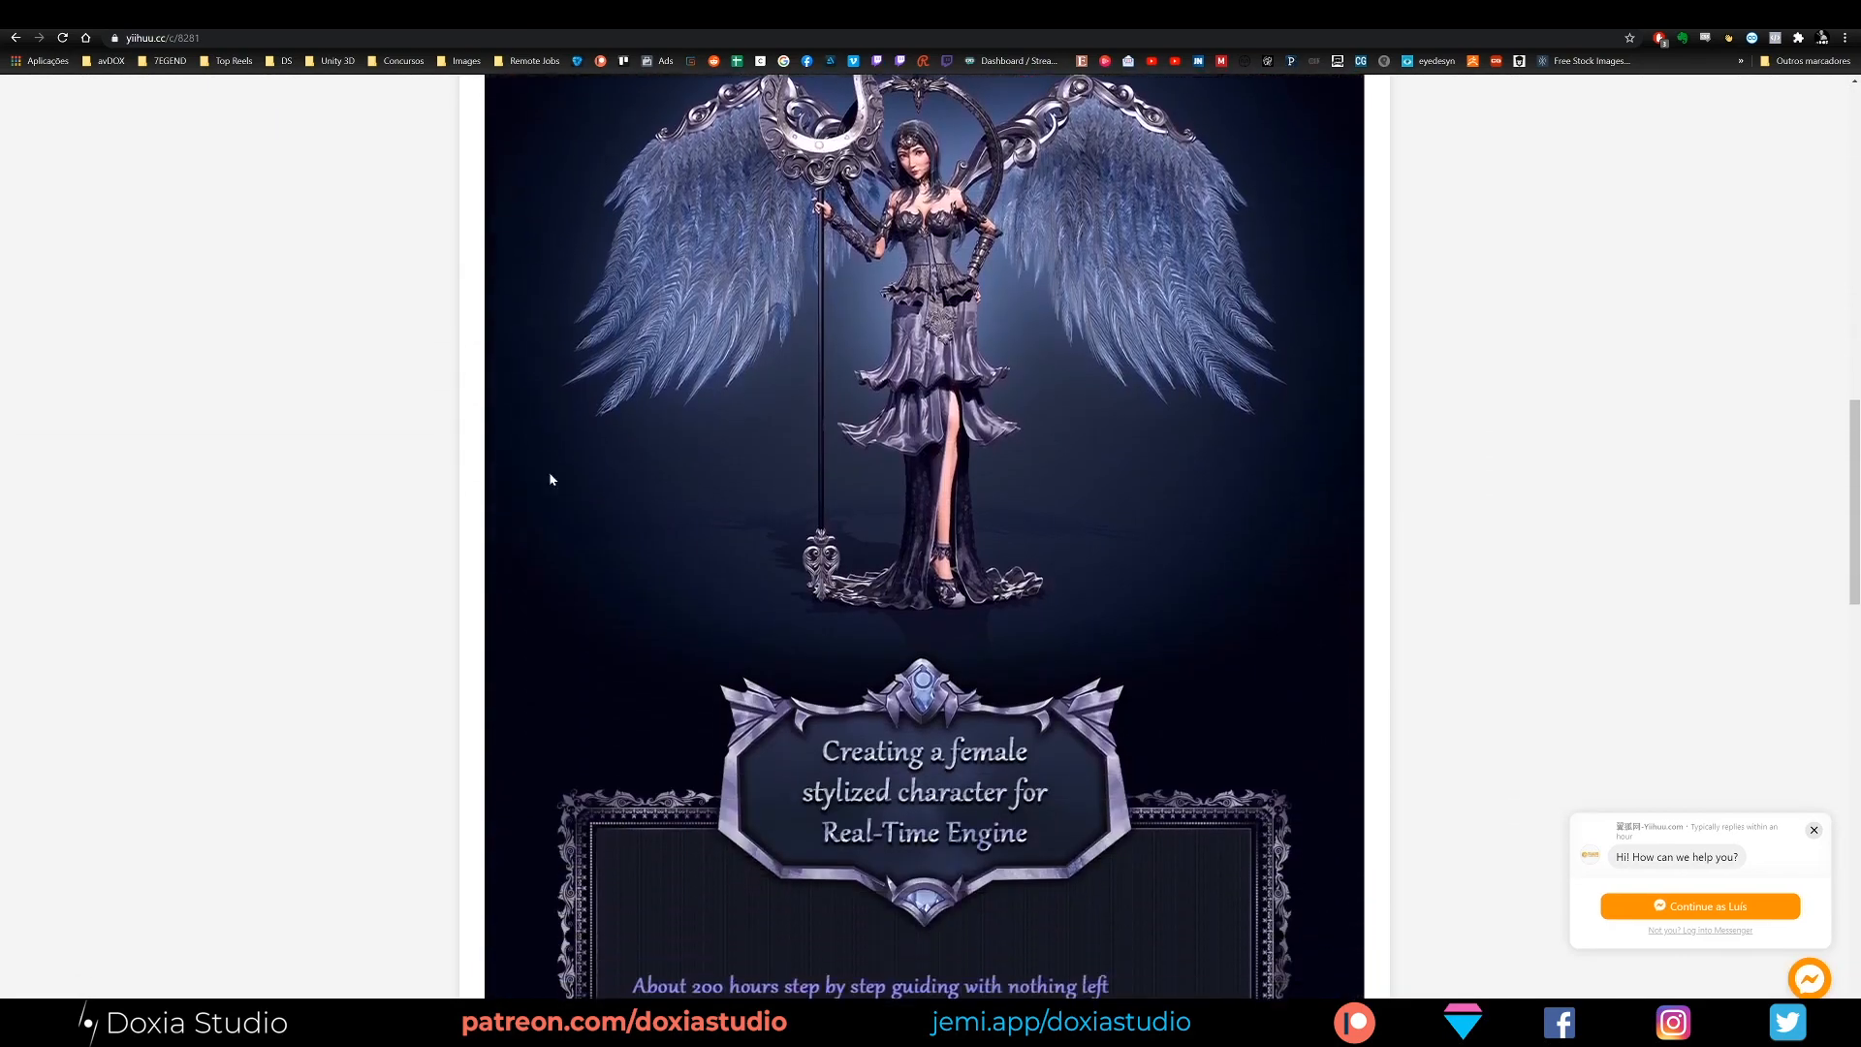
scroll(550, 479, "down", 6)
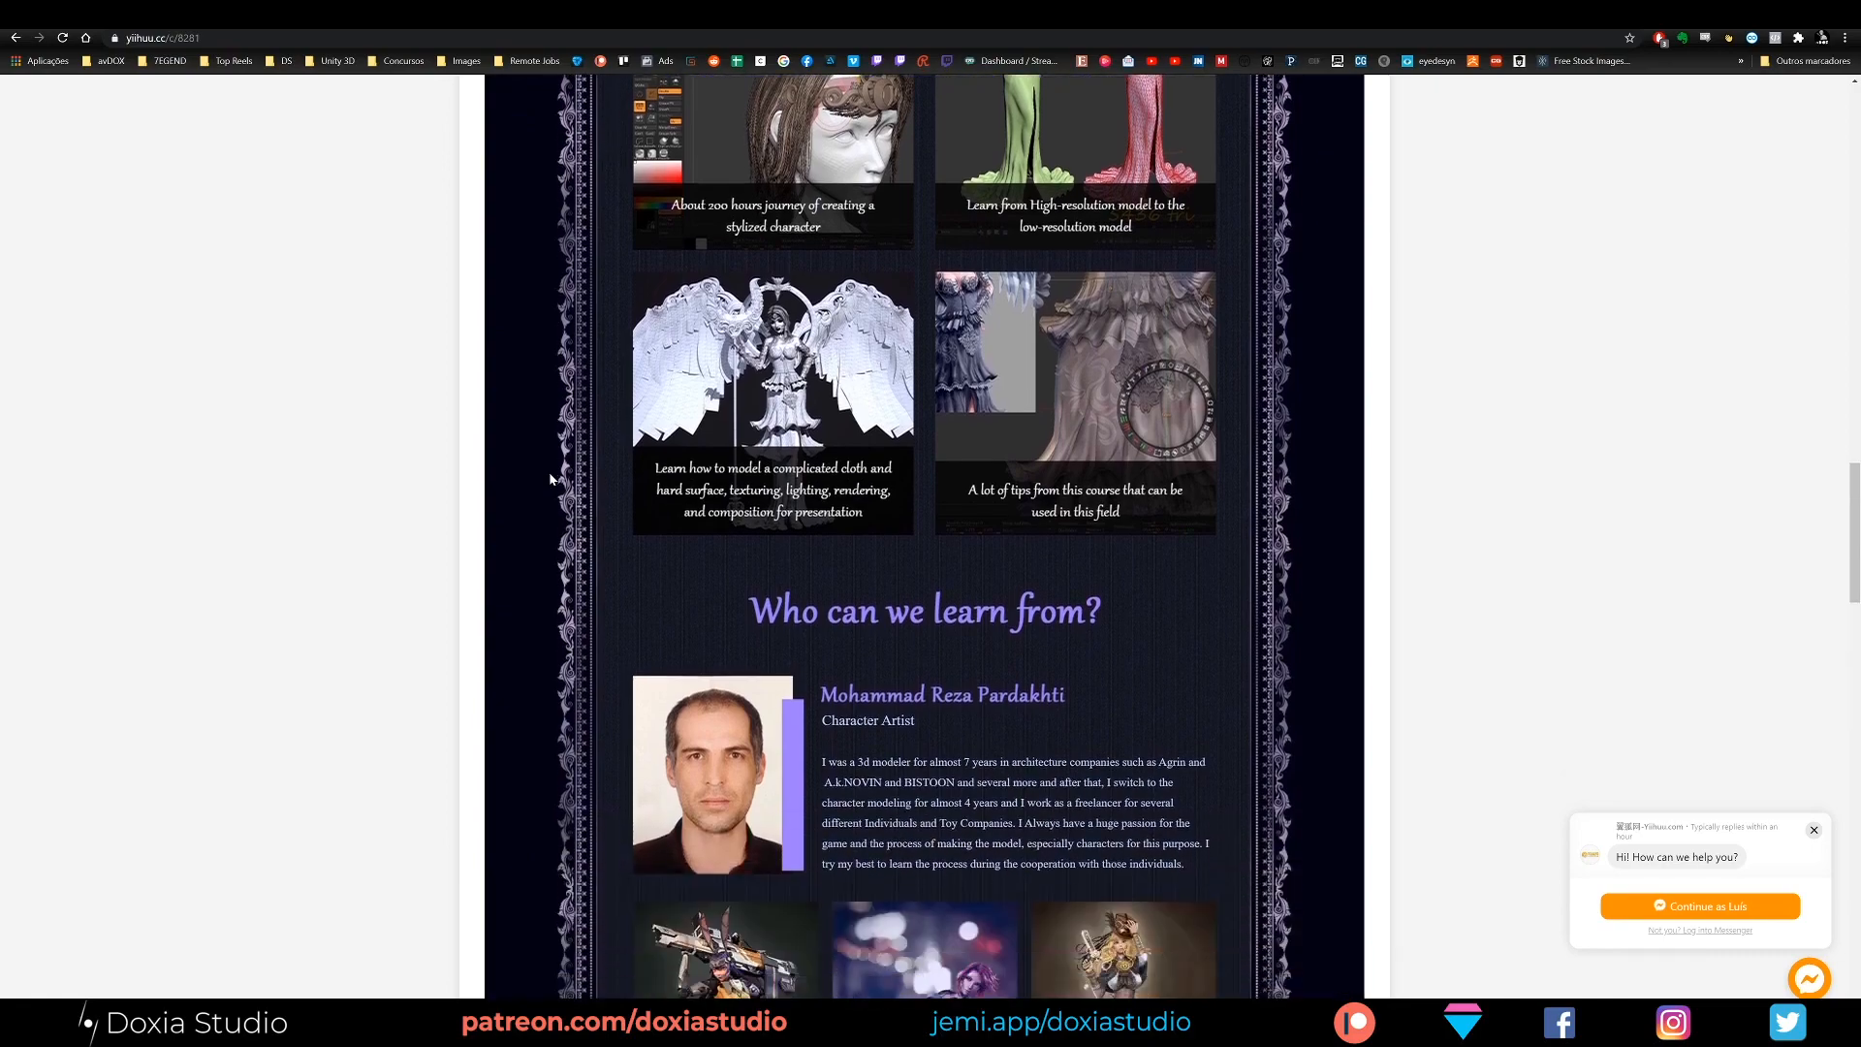
scroll(550, 475, "up", 13)
scroll(552, 460, "up", 13)
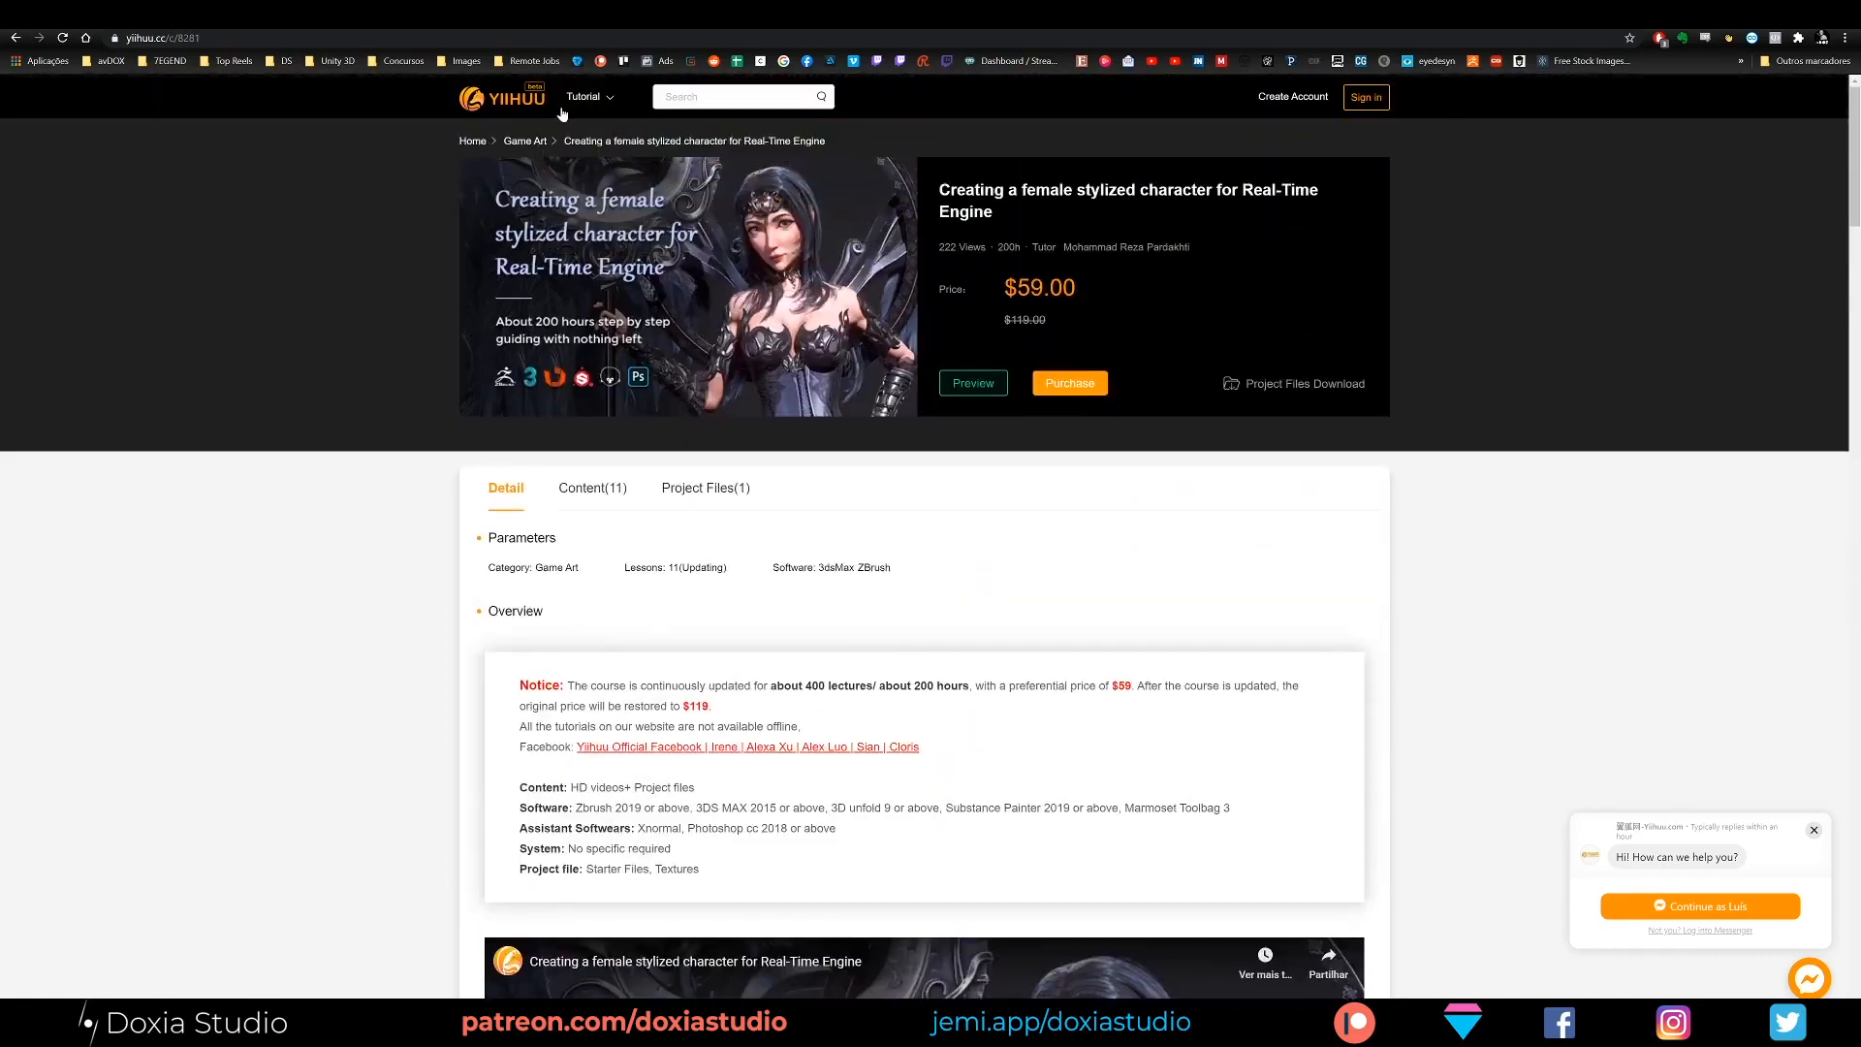
Open the CG | VFX tutorial category and look through its courses
mouse_move(594, 97)
left_click(613, 138)
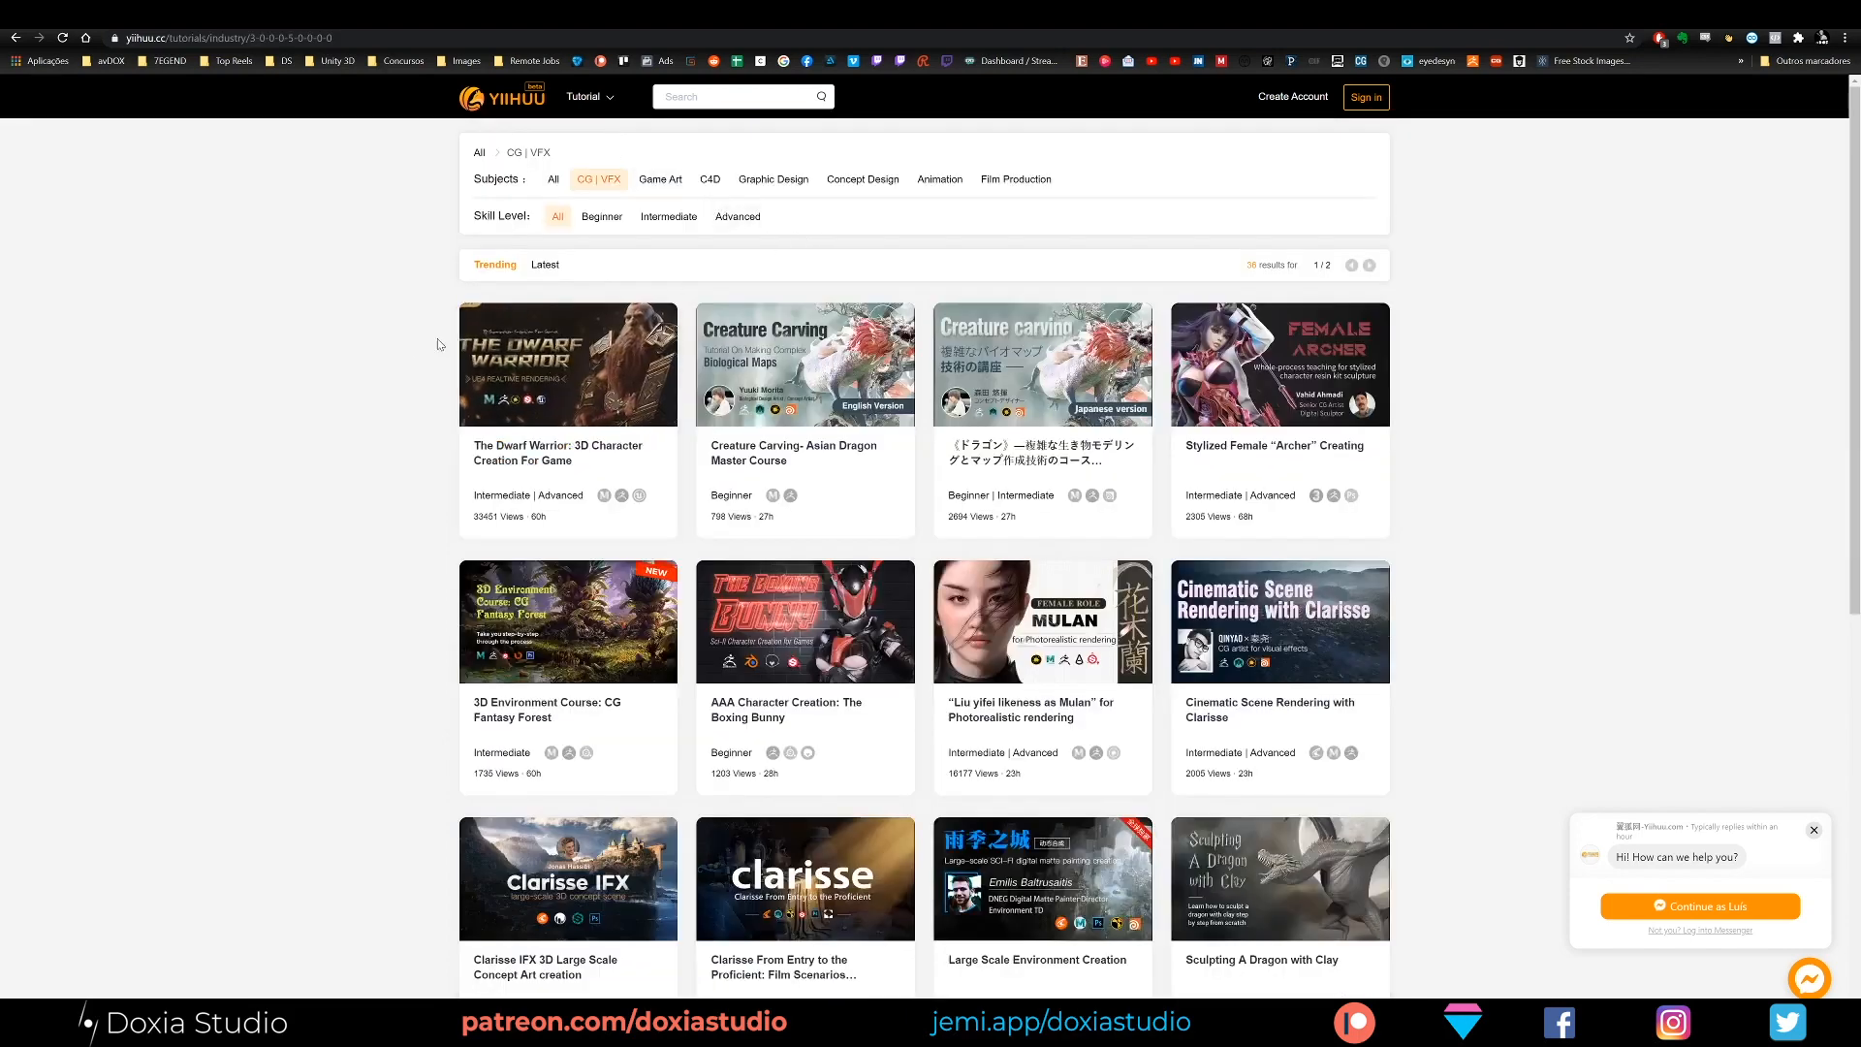
scroll(412, 353, "down", 3)
scroll(412, 353, "down", 4)
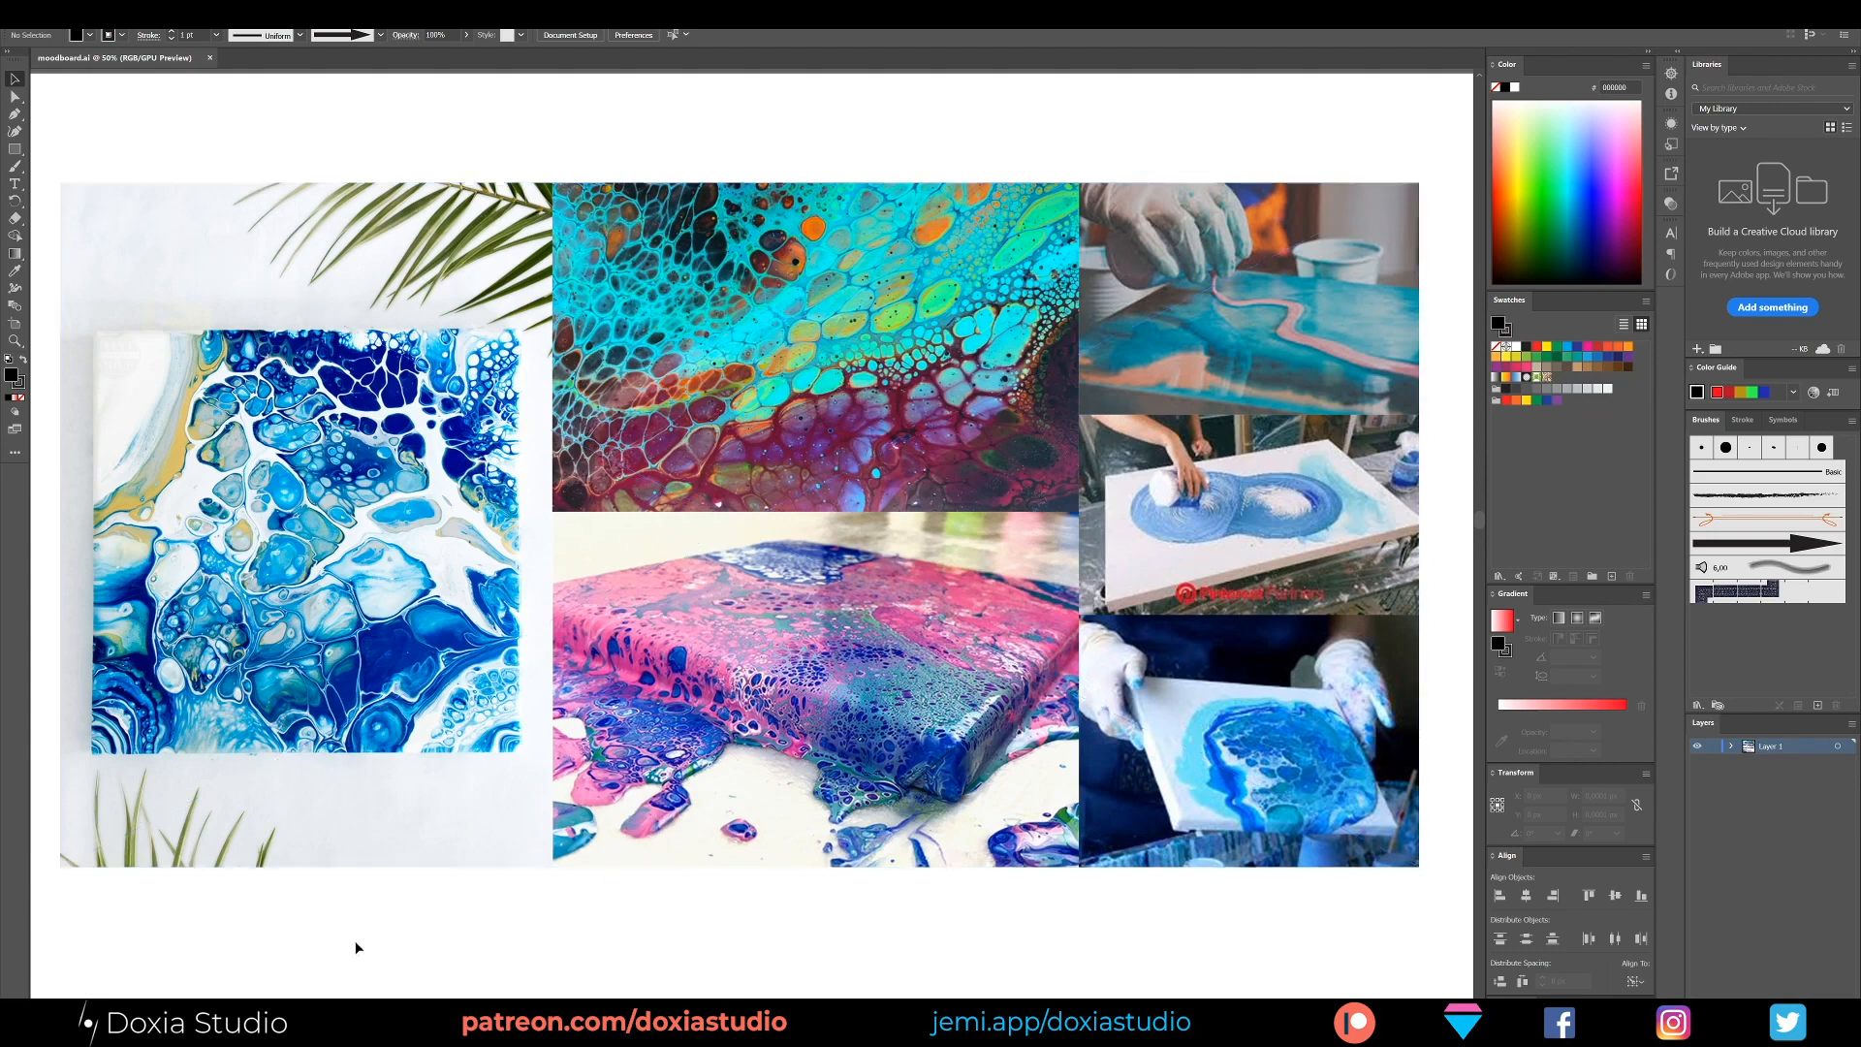
Examine the Illustrator moodboard's paint references, its HUE, Saturation and Value gradients, and the HUE/Bright to Viscosity/Density diagram
left_click_drag(362, 919, 474, 375)
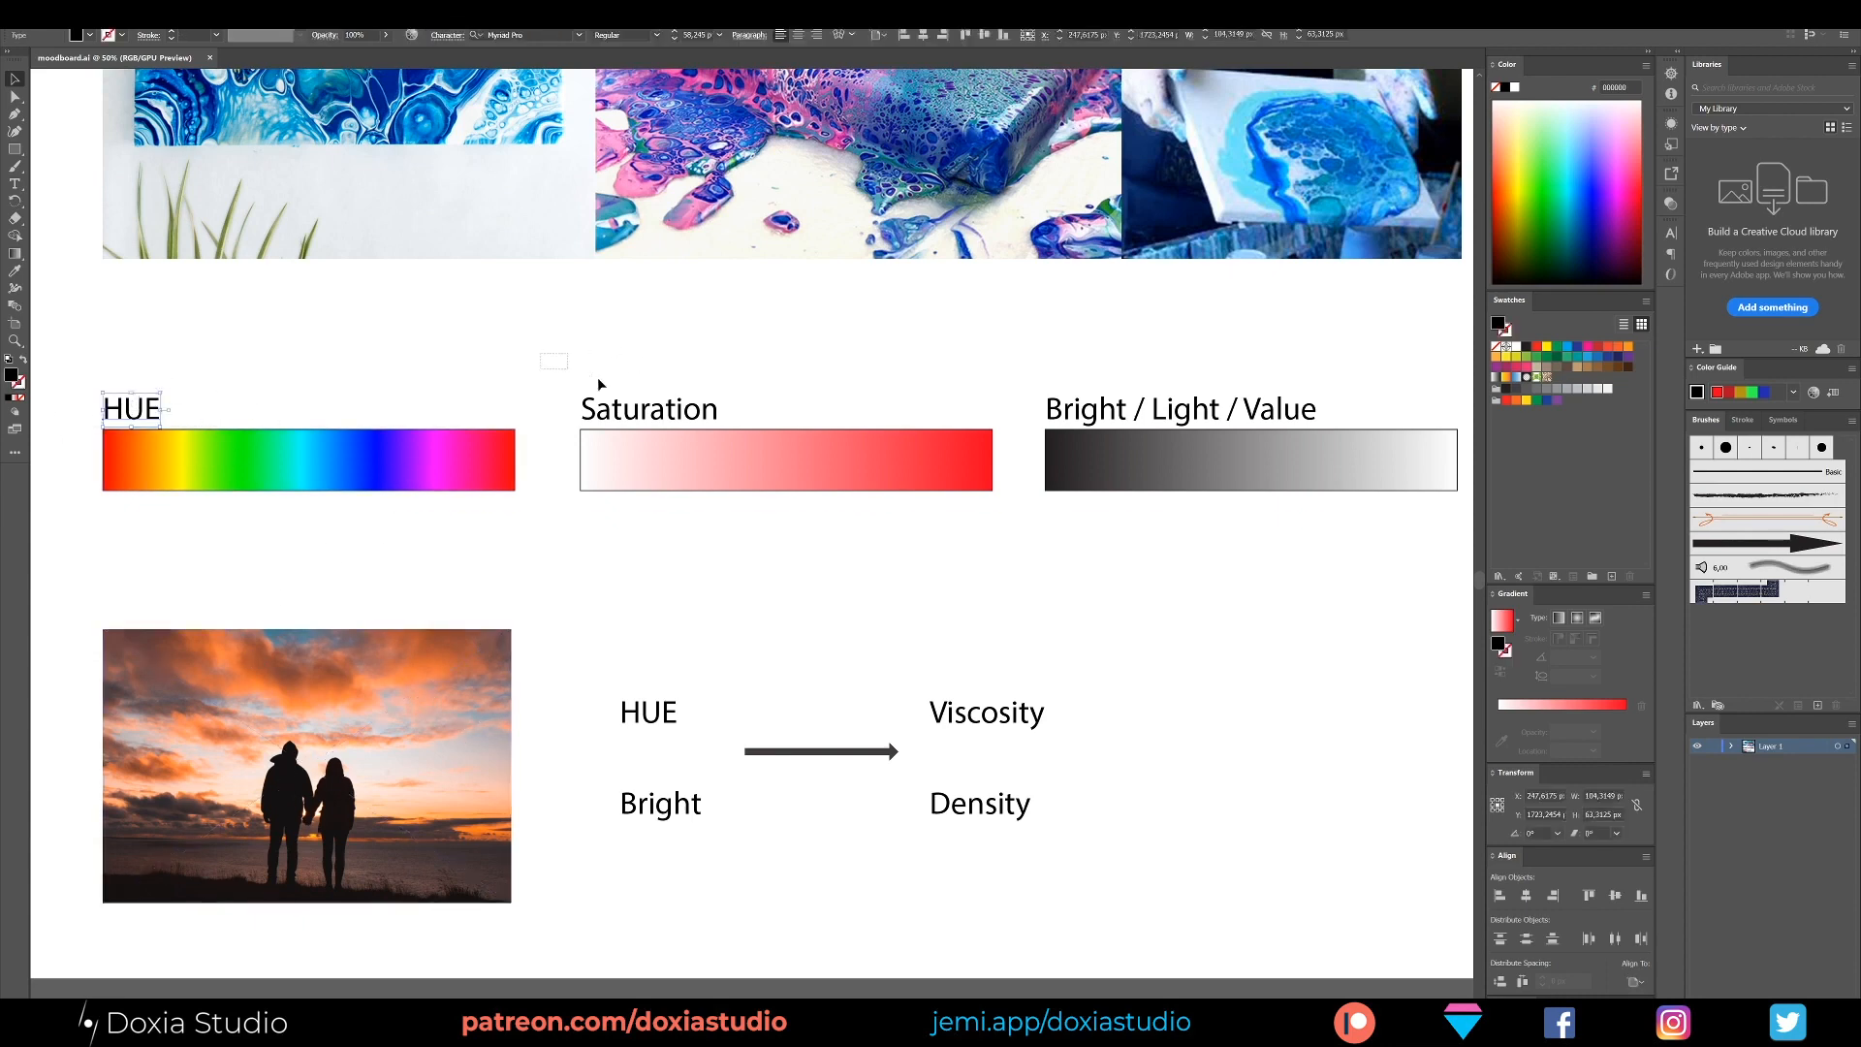
left_click_drag(594, 378, 998, 448)
left_click_drag(1330, 428, 1356, 431)
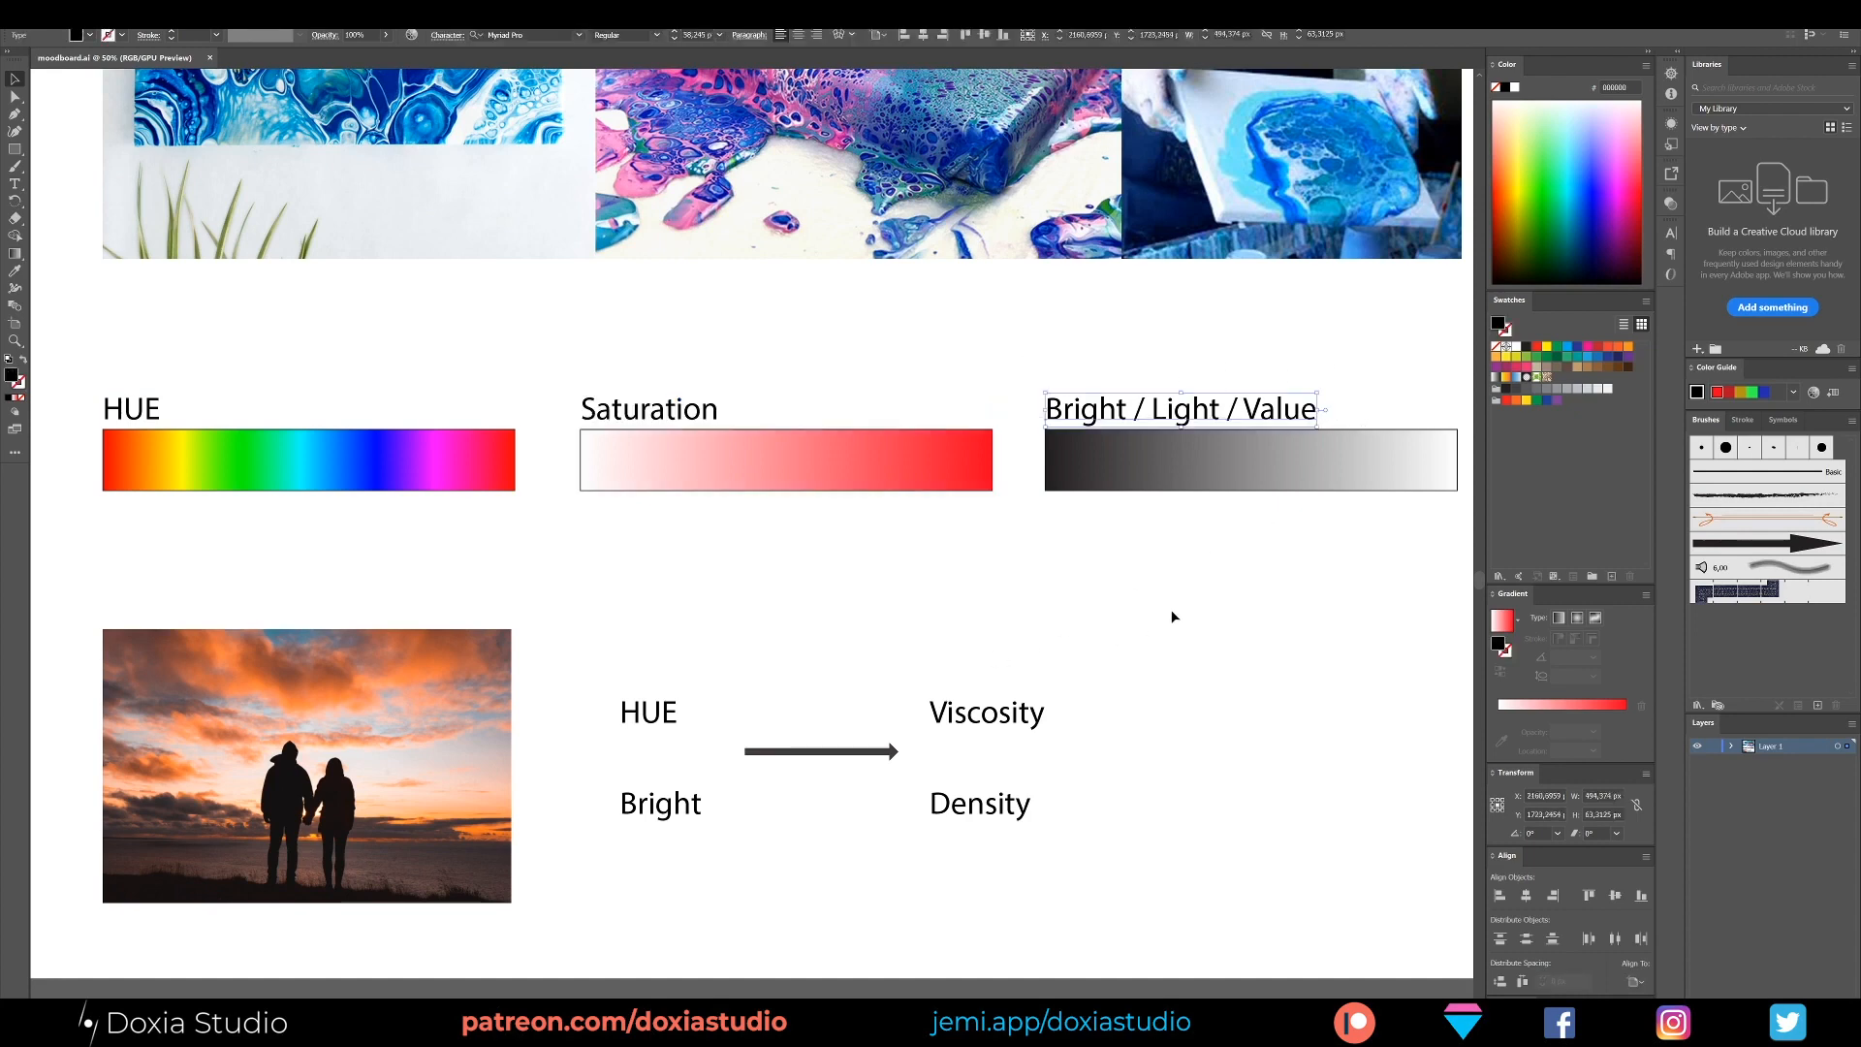
left_click_drag(968, 730, 972, 892)
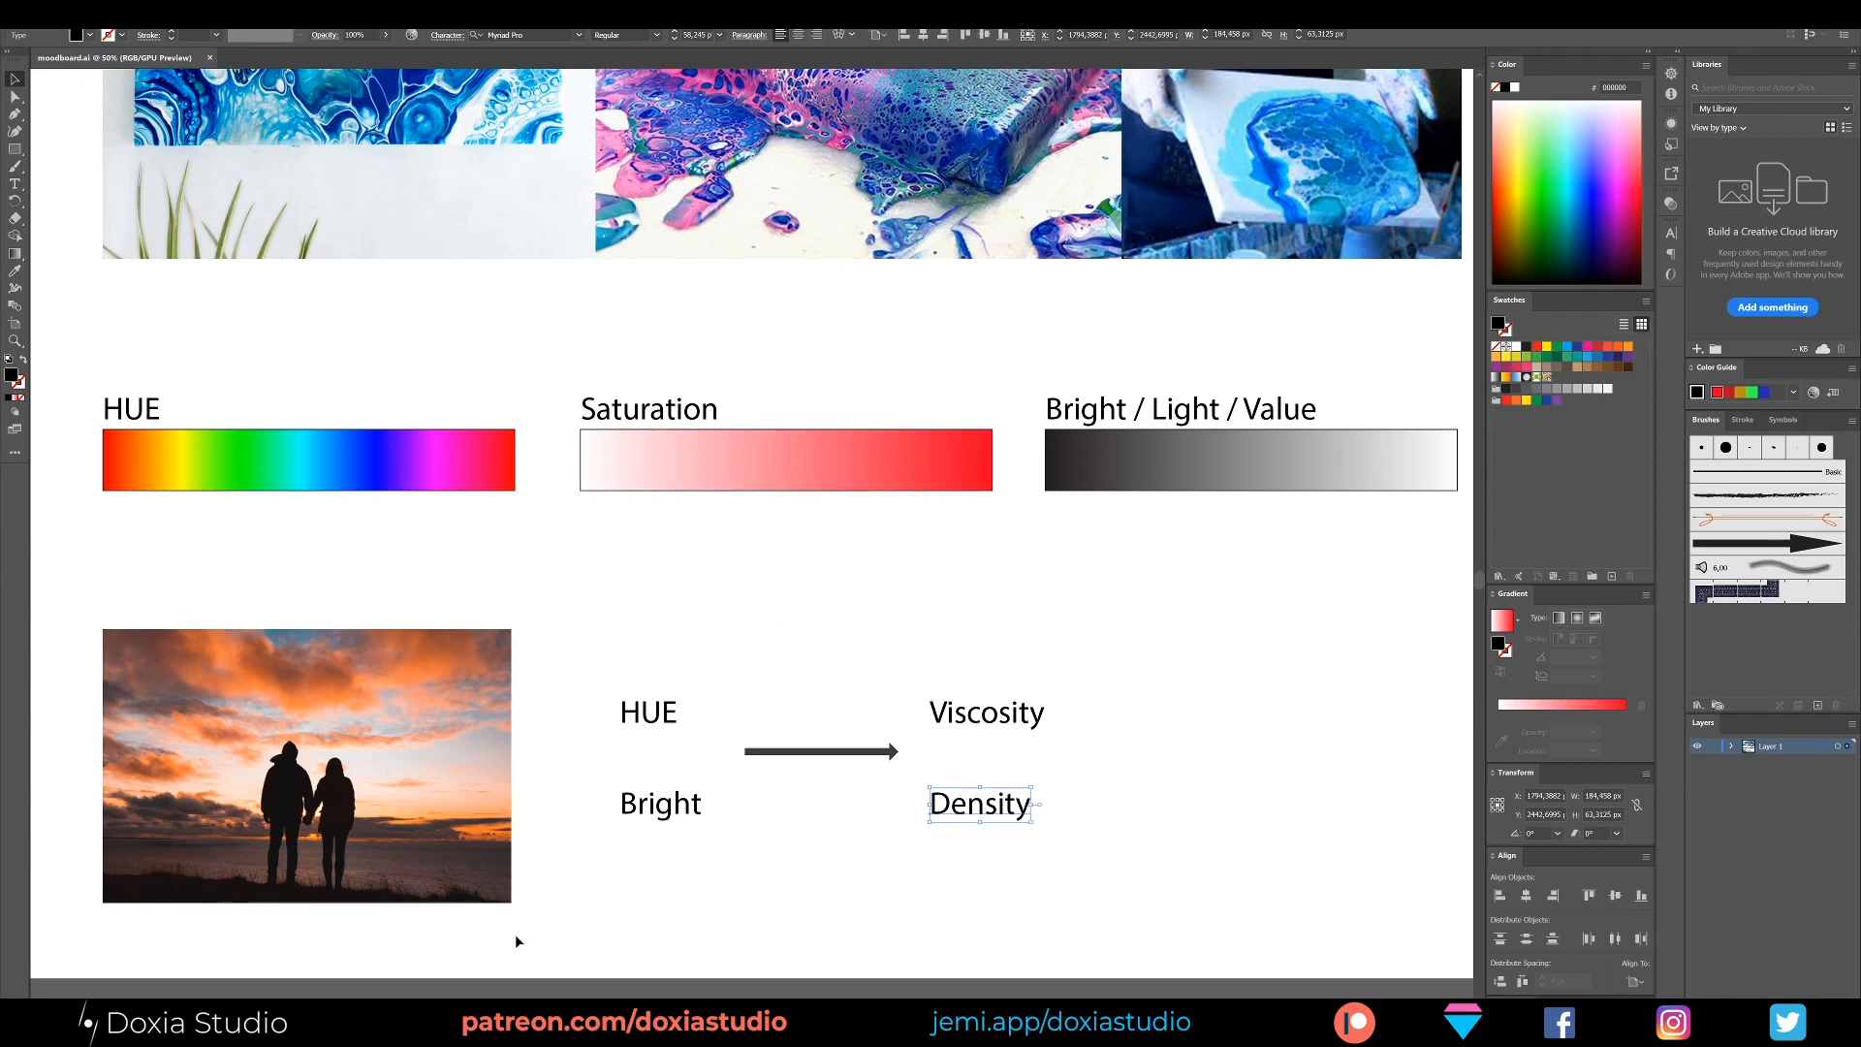
Switch to the empty Houdini scene and add a Geometry node to the object network
mouse_move(419, 1018)
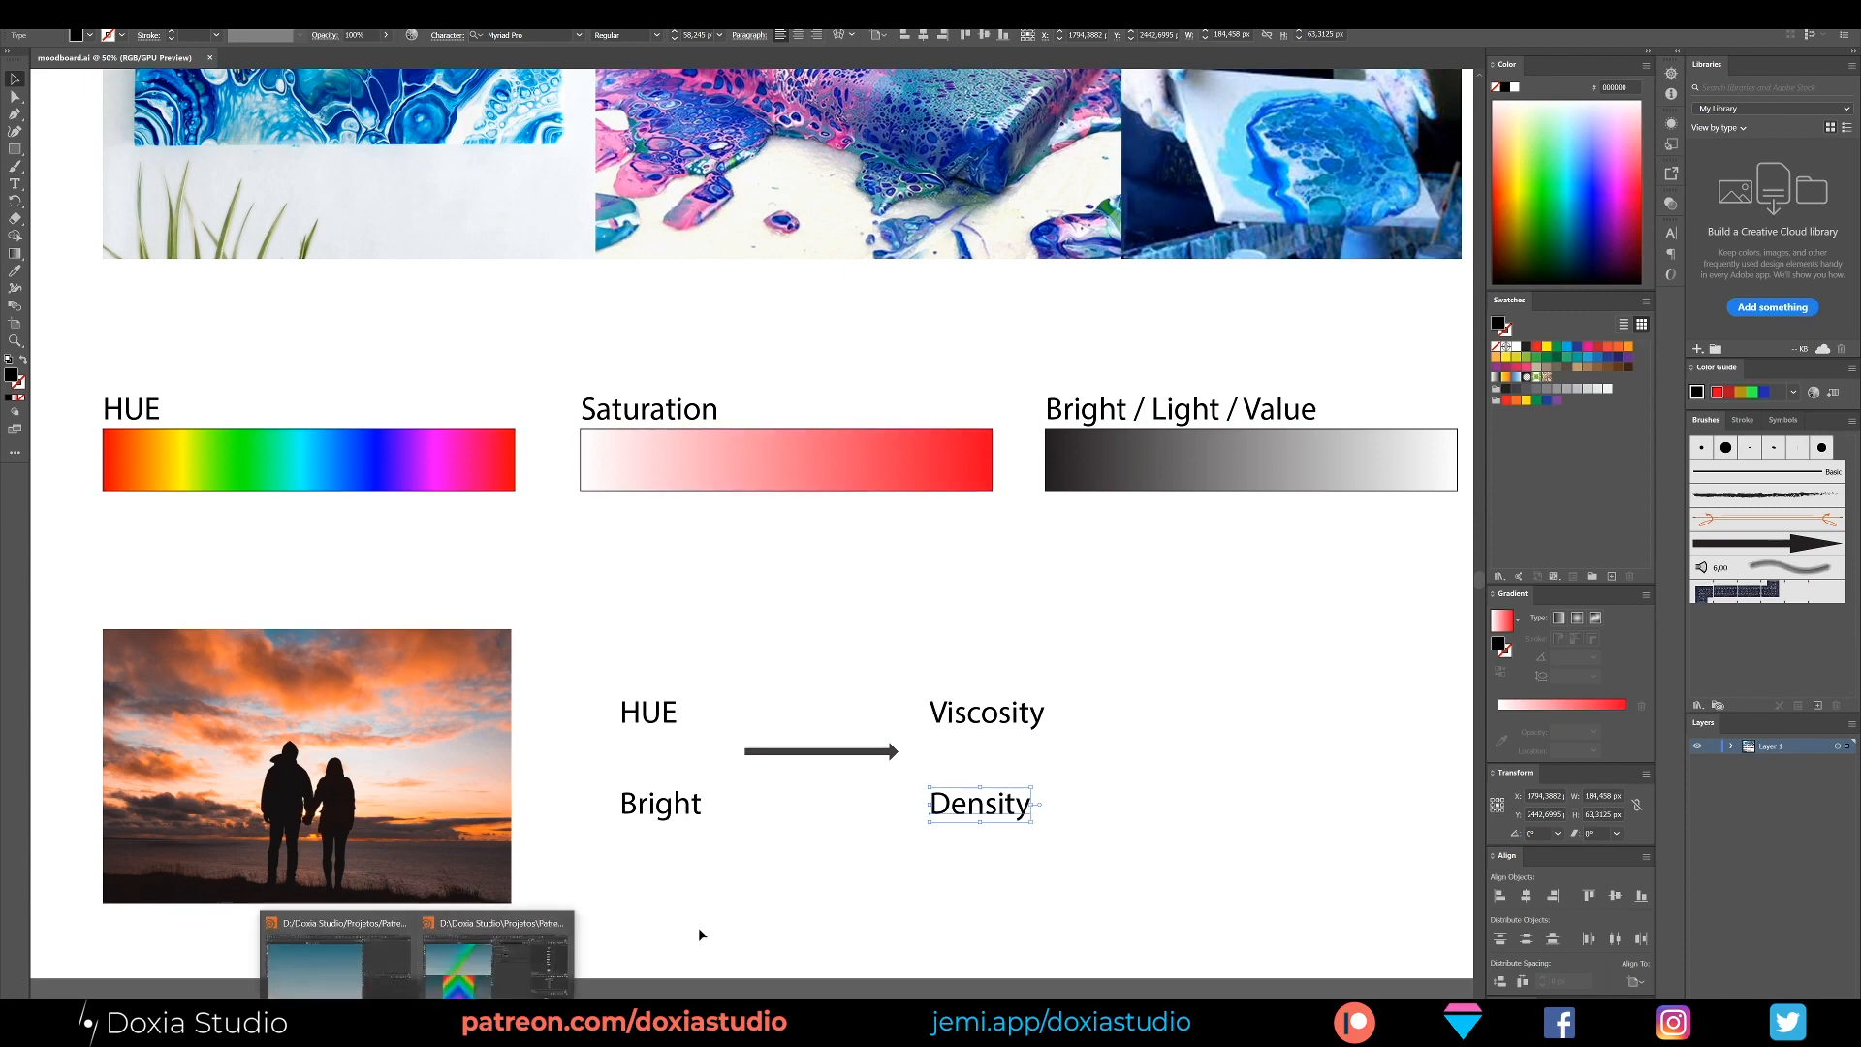
left_click(387, 970)
key("Tab")
type("geo")
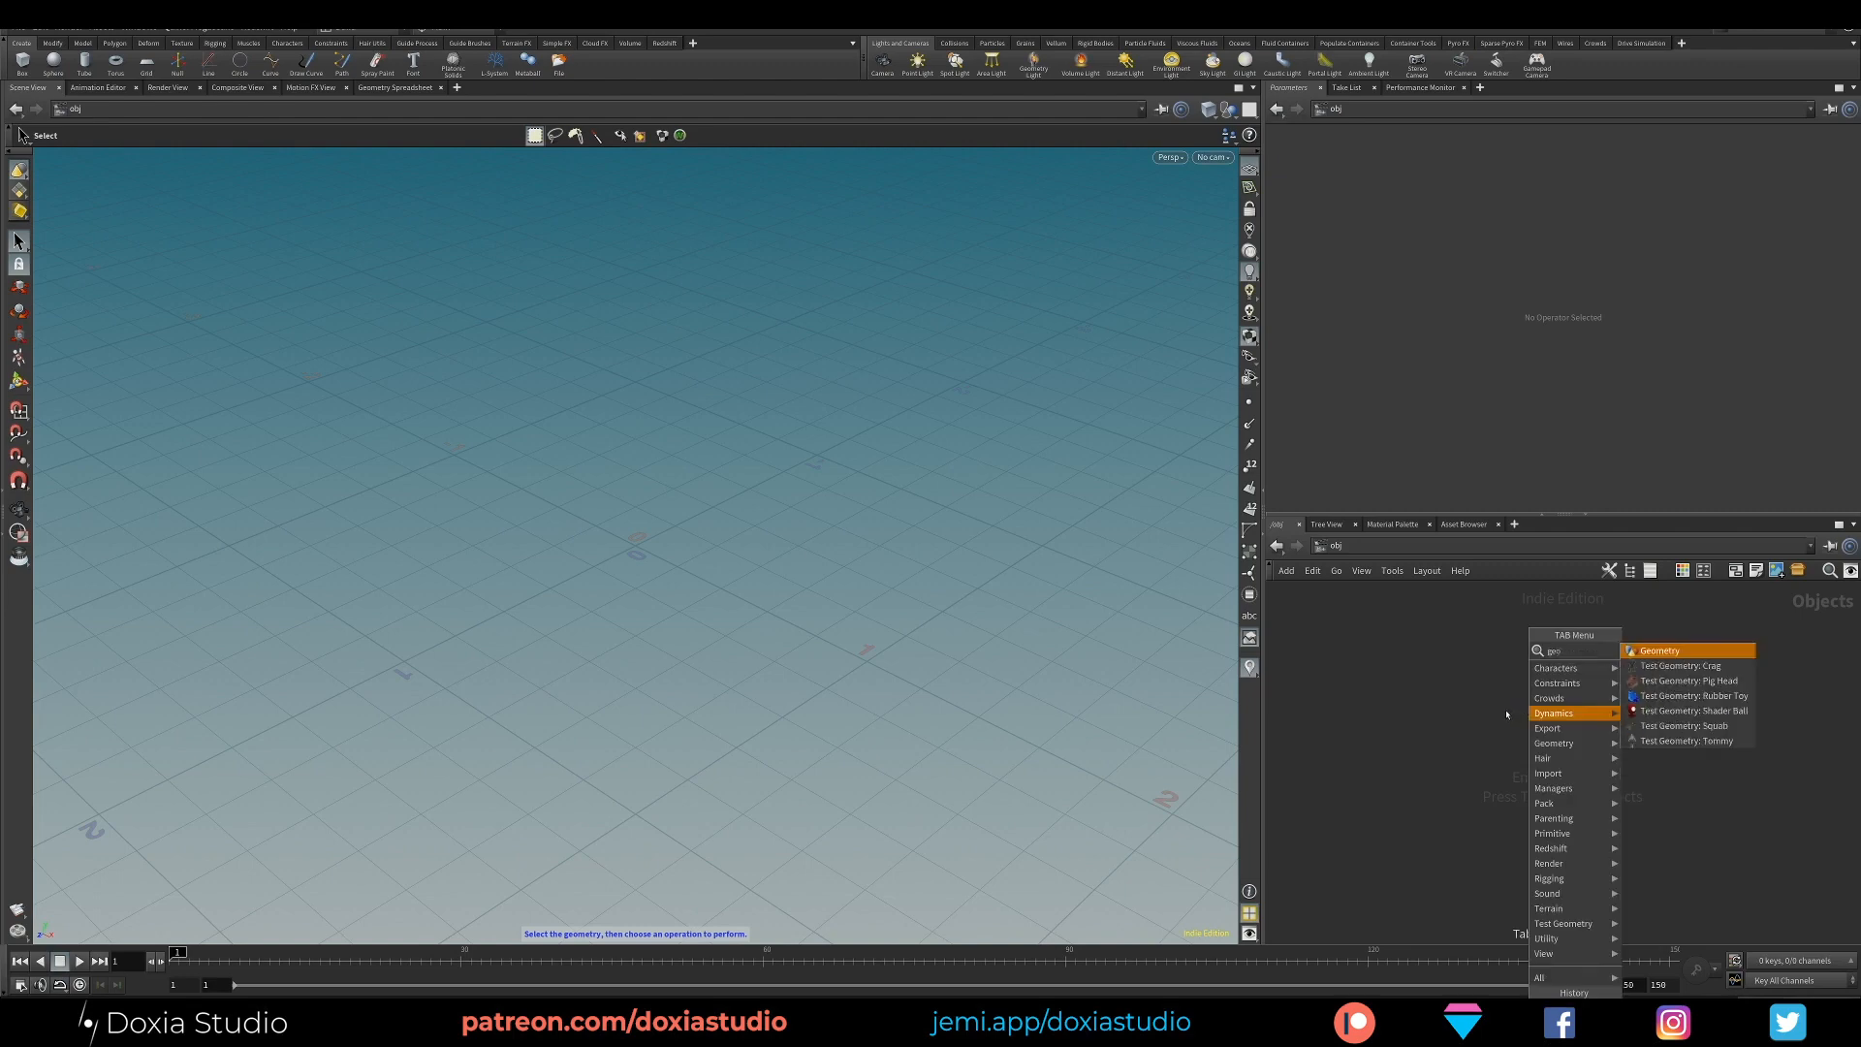
key("Return")
left_click(1518, 698)
Rename the Geometry node to "ink" and go inside its network
double_click(1563, 702)
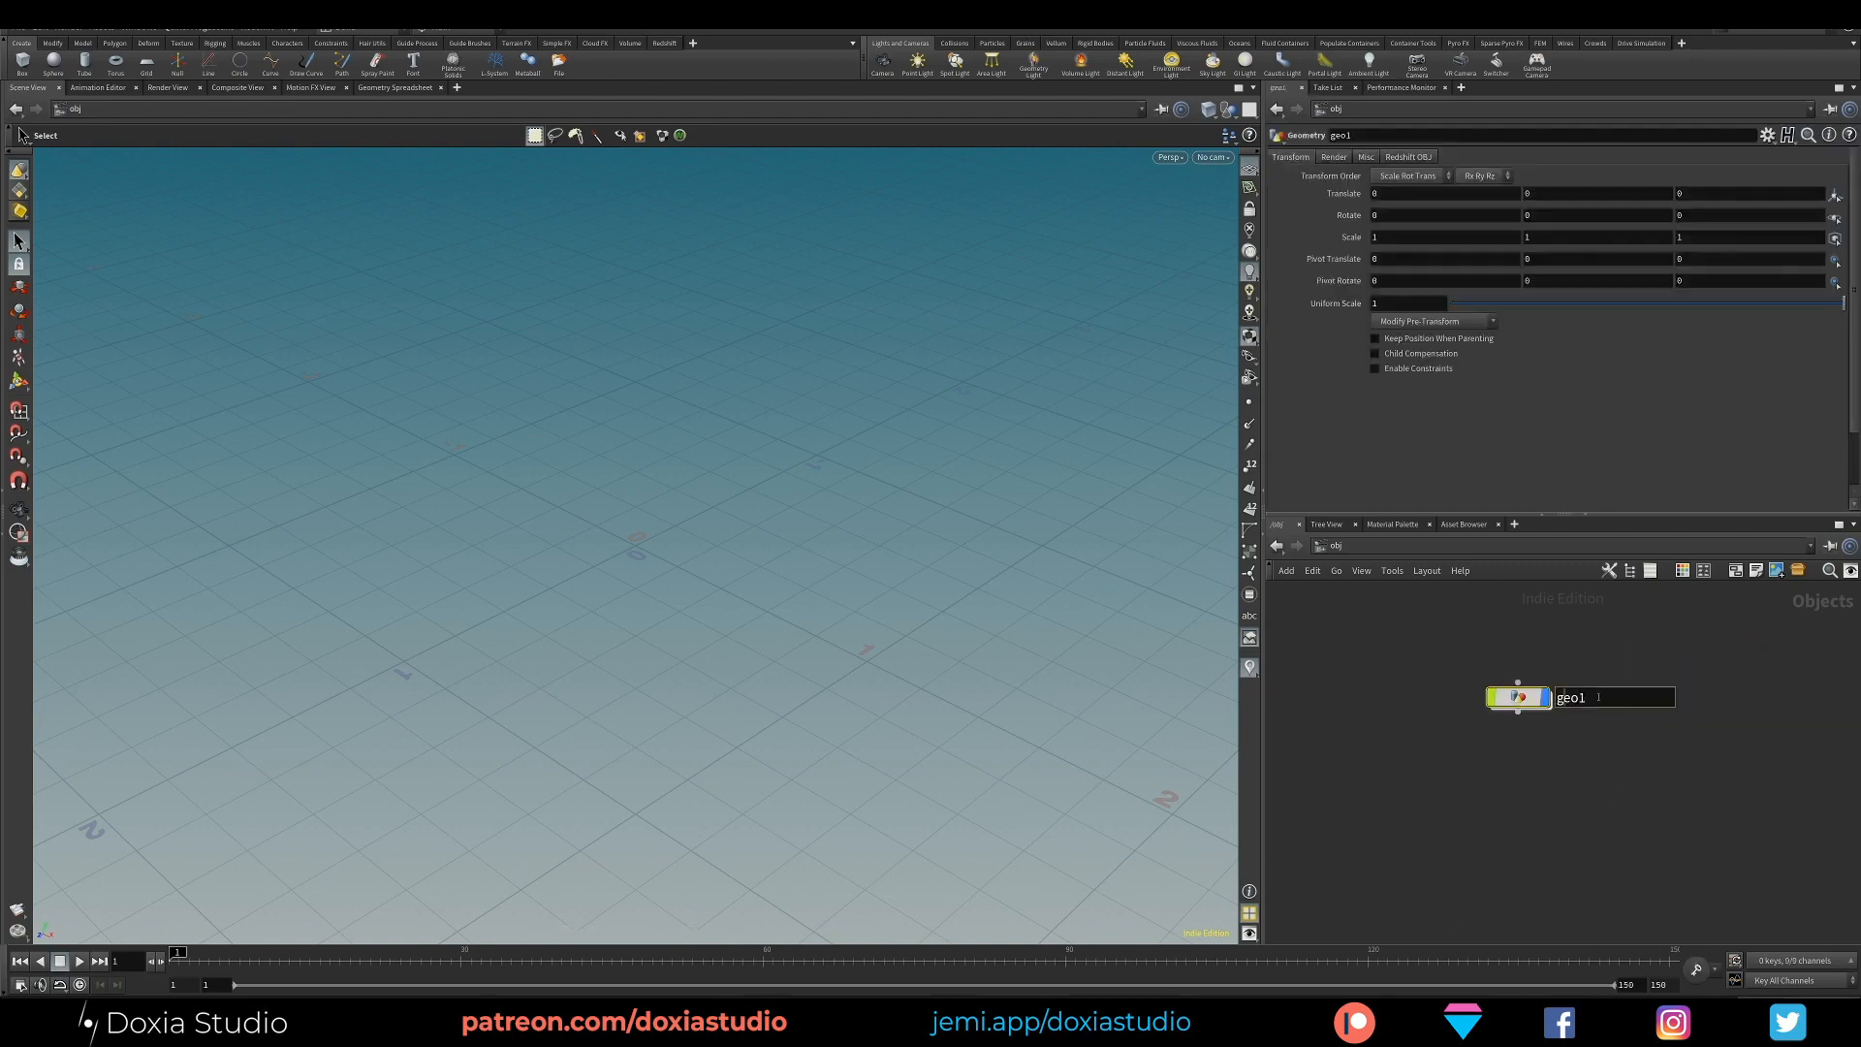
key("BackSpace")
type("ink")
key("Return")
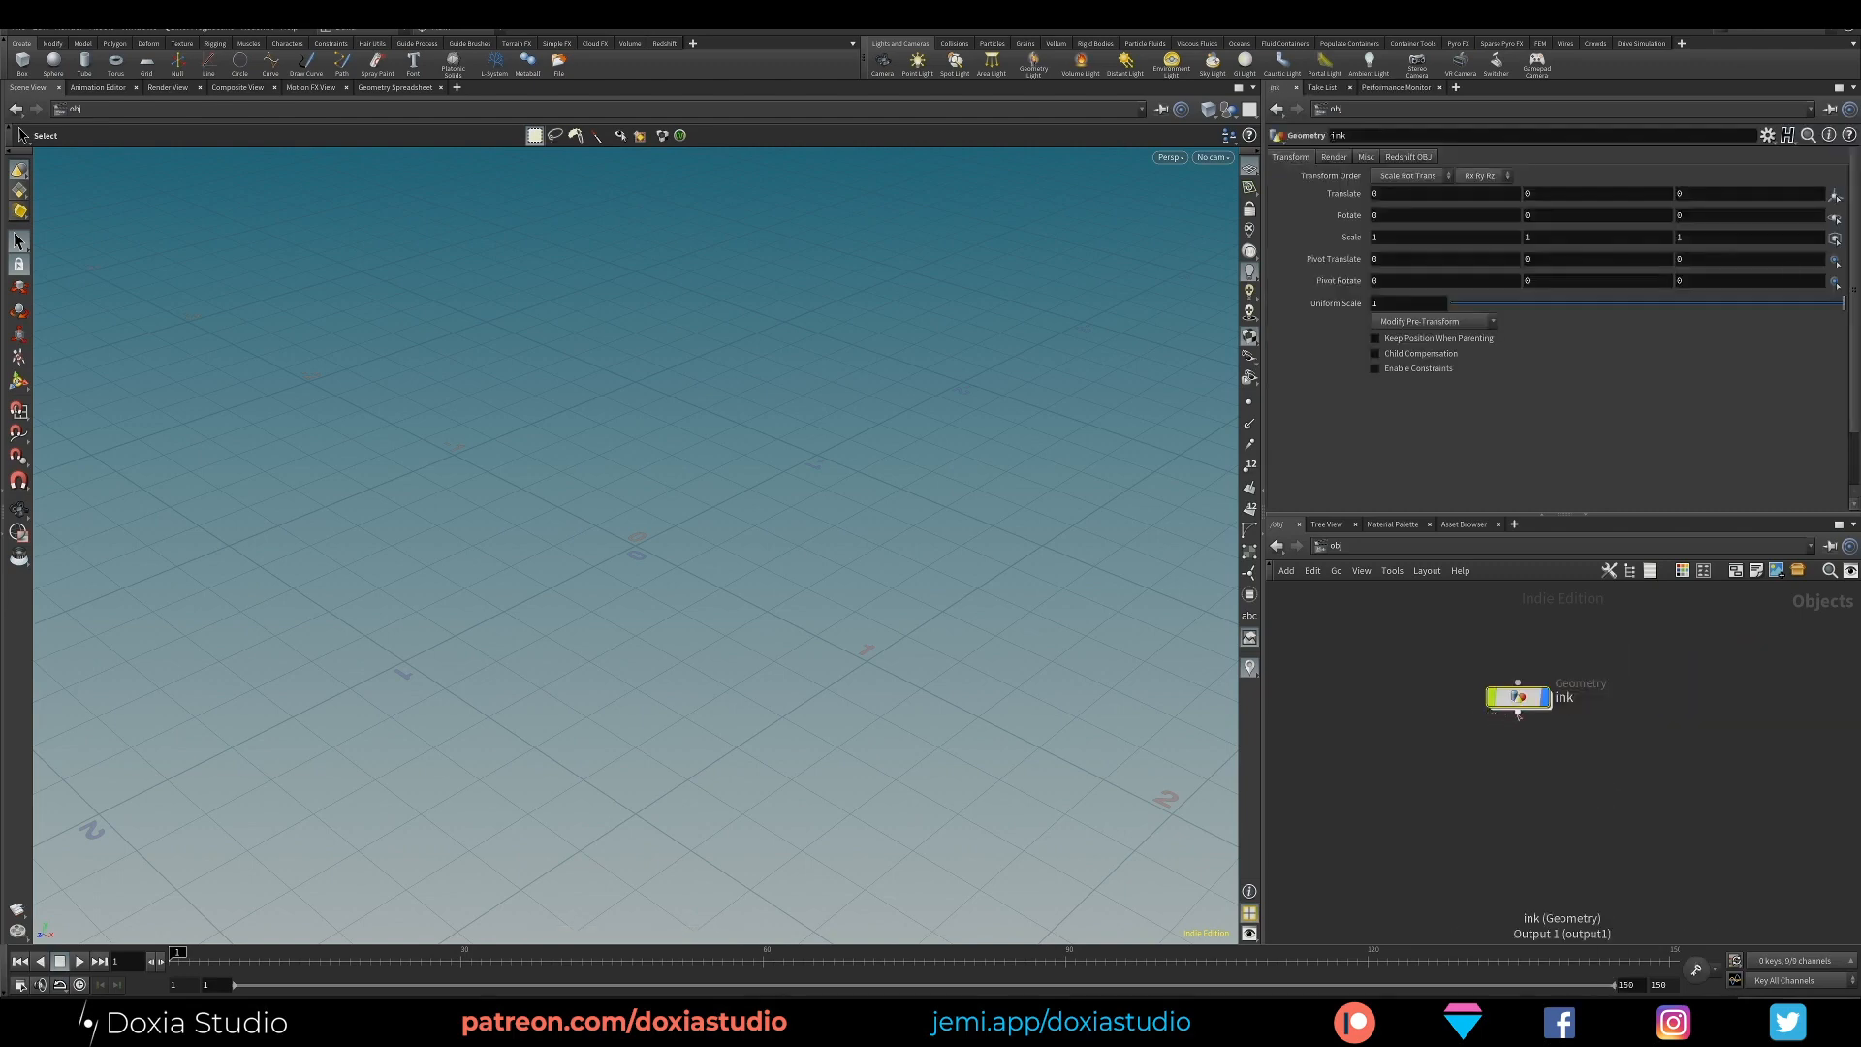
double_click(1519, 698)
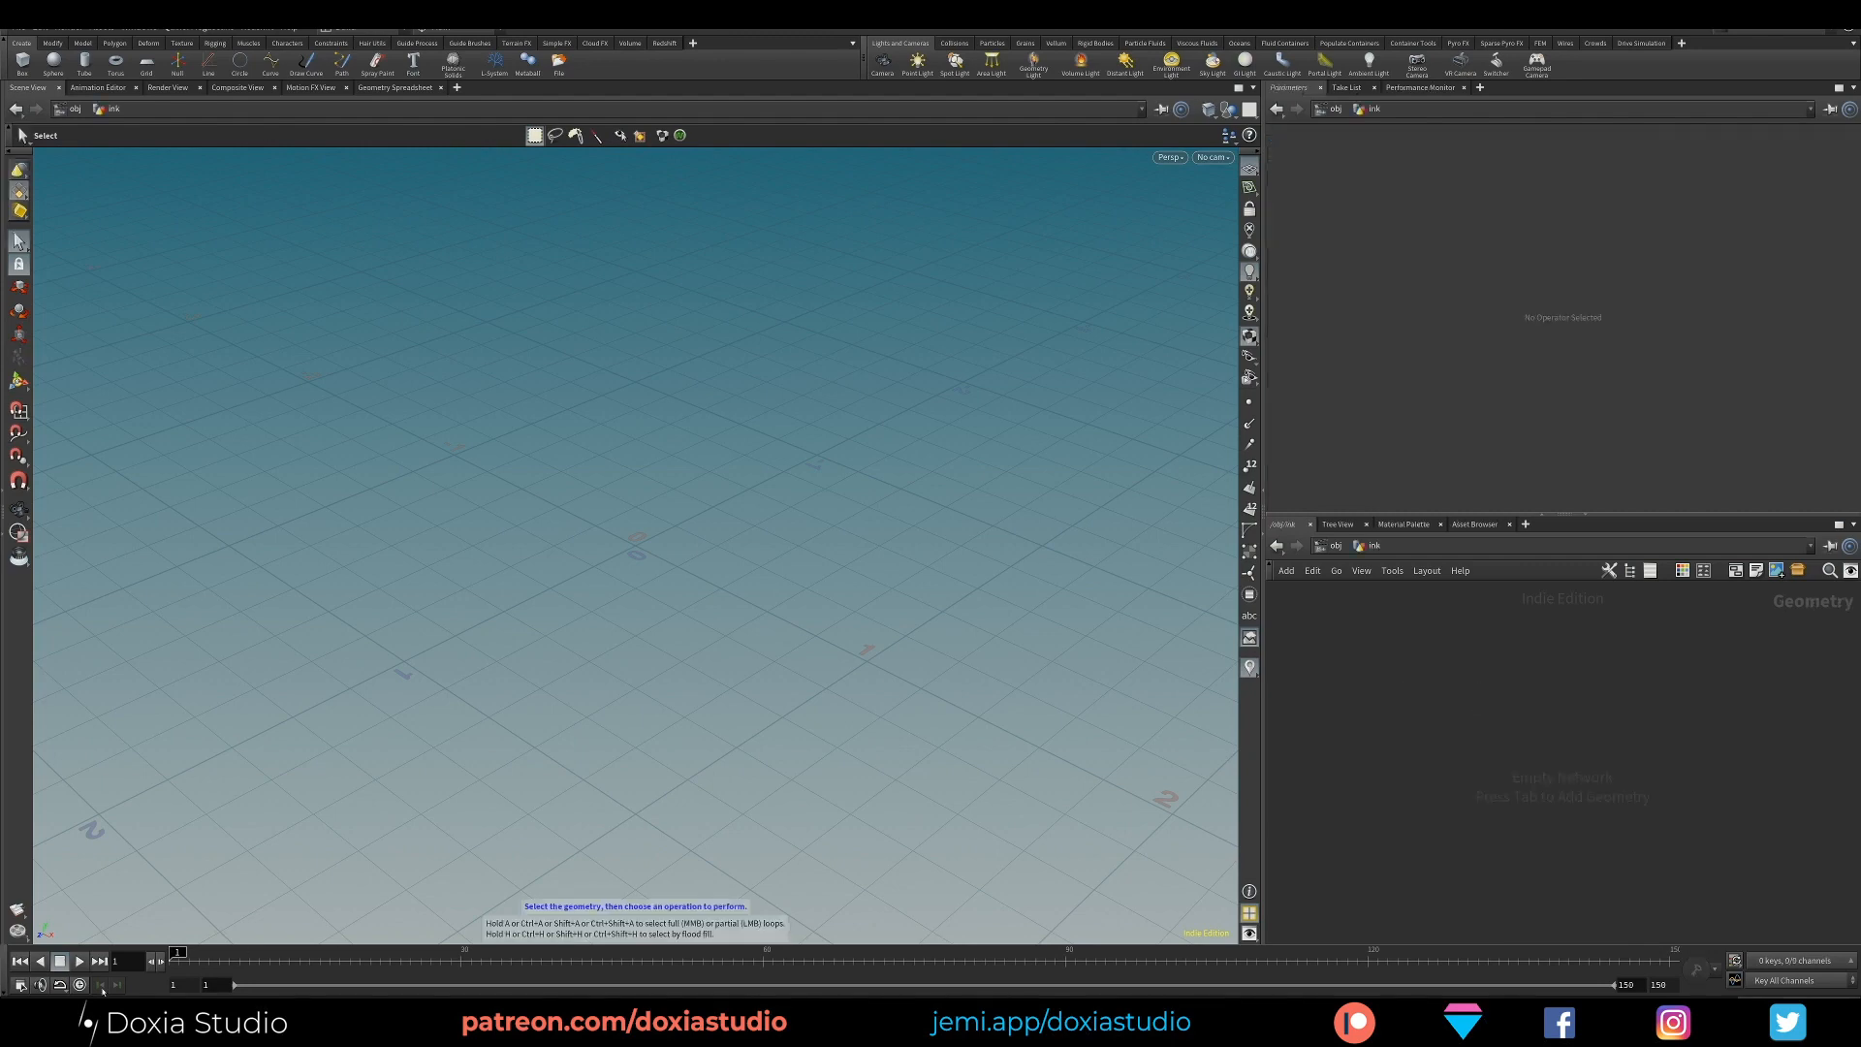
View the image pattern05-02.png from the MIX_LIQUIDS project folder, and return to the Houdini network
key("alt+Tab")
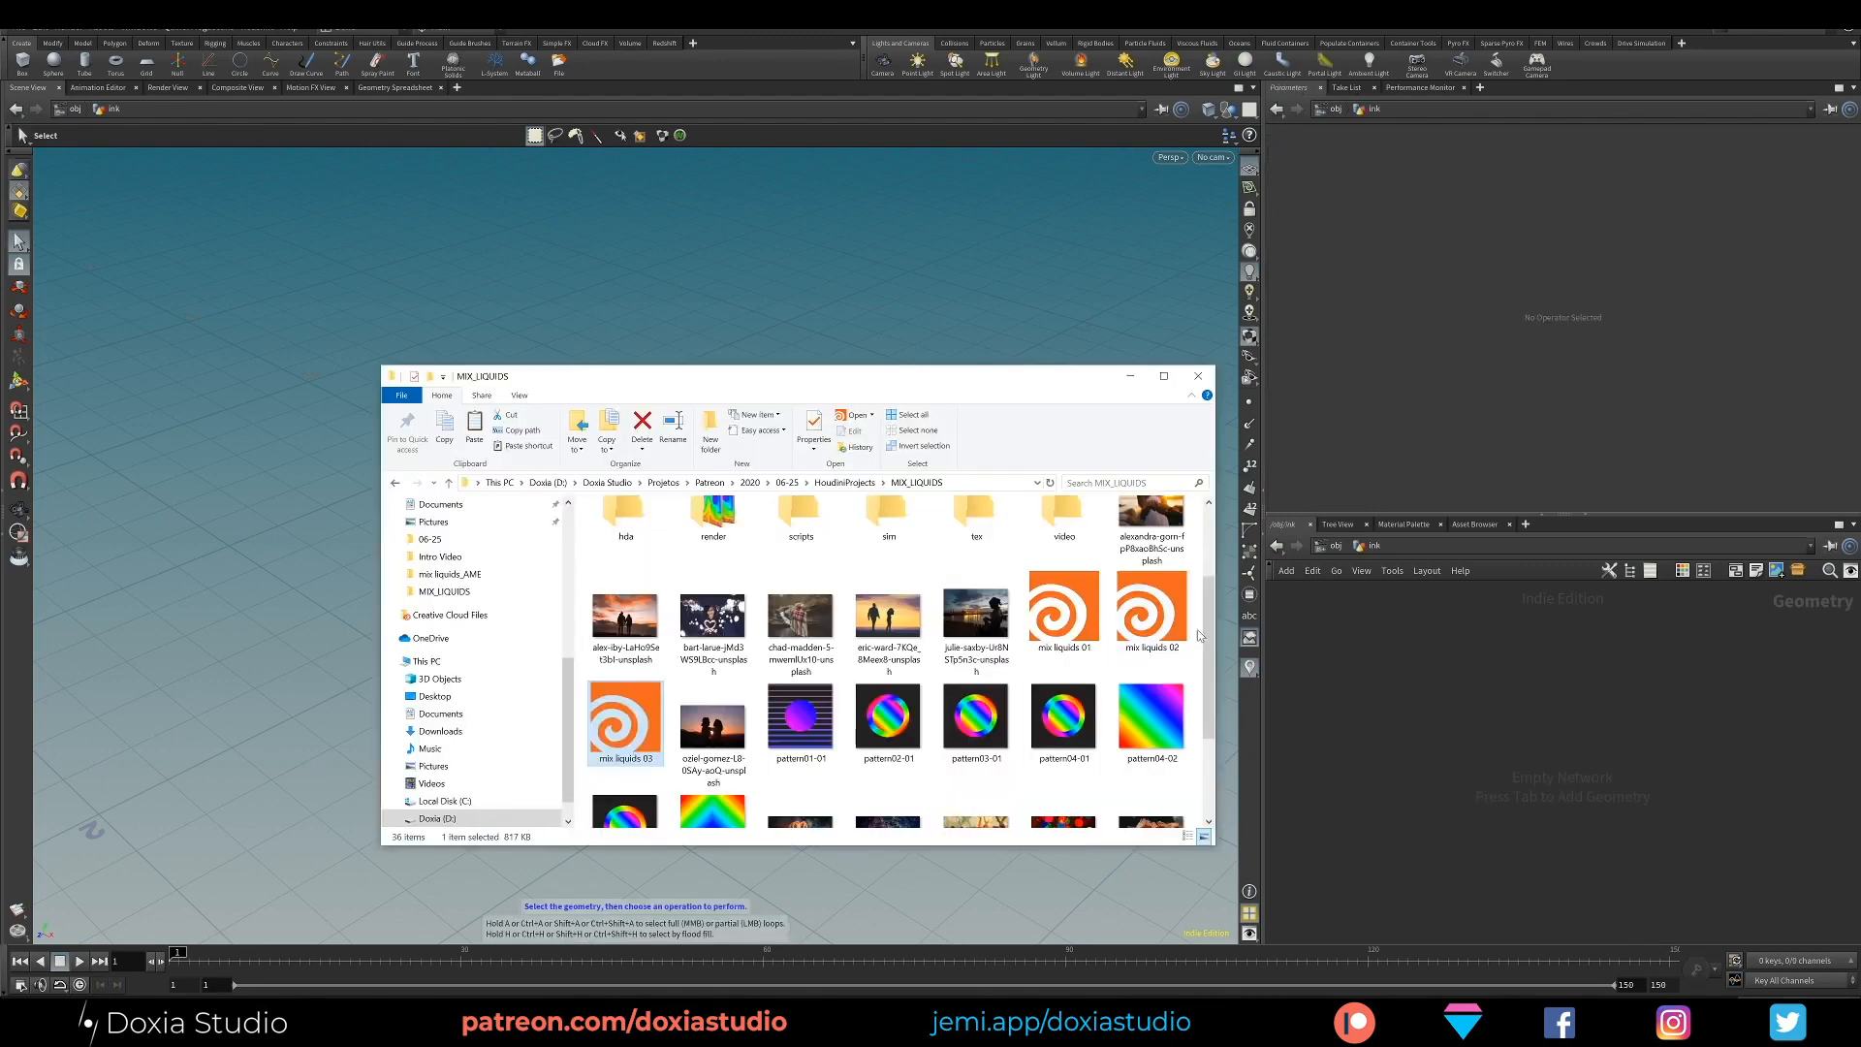
scroll(717, 746, "down", 2)
double_click(717, 746)
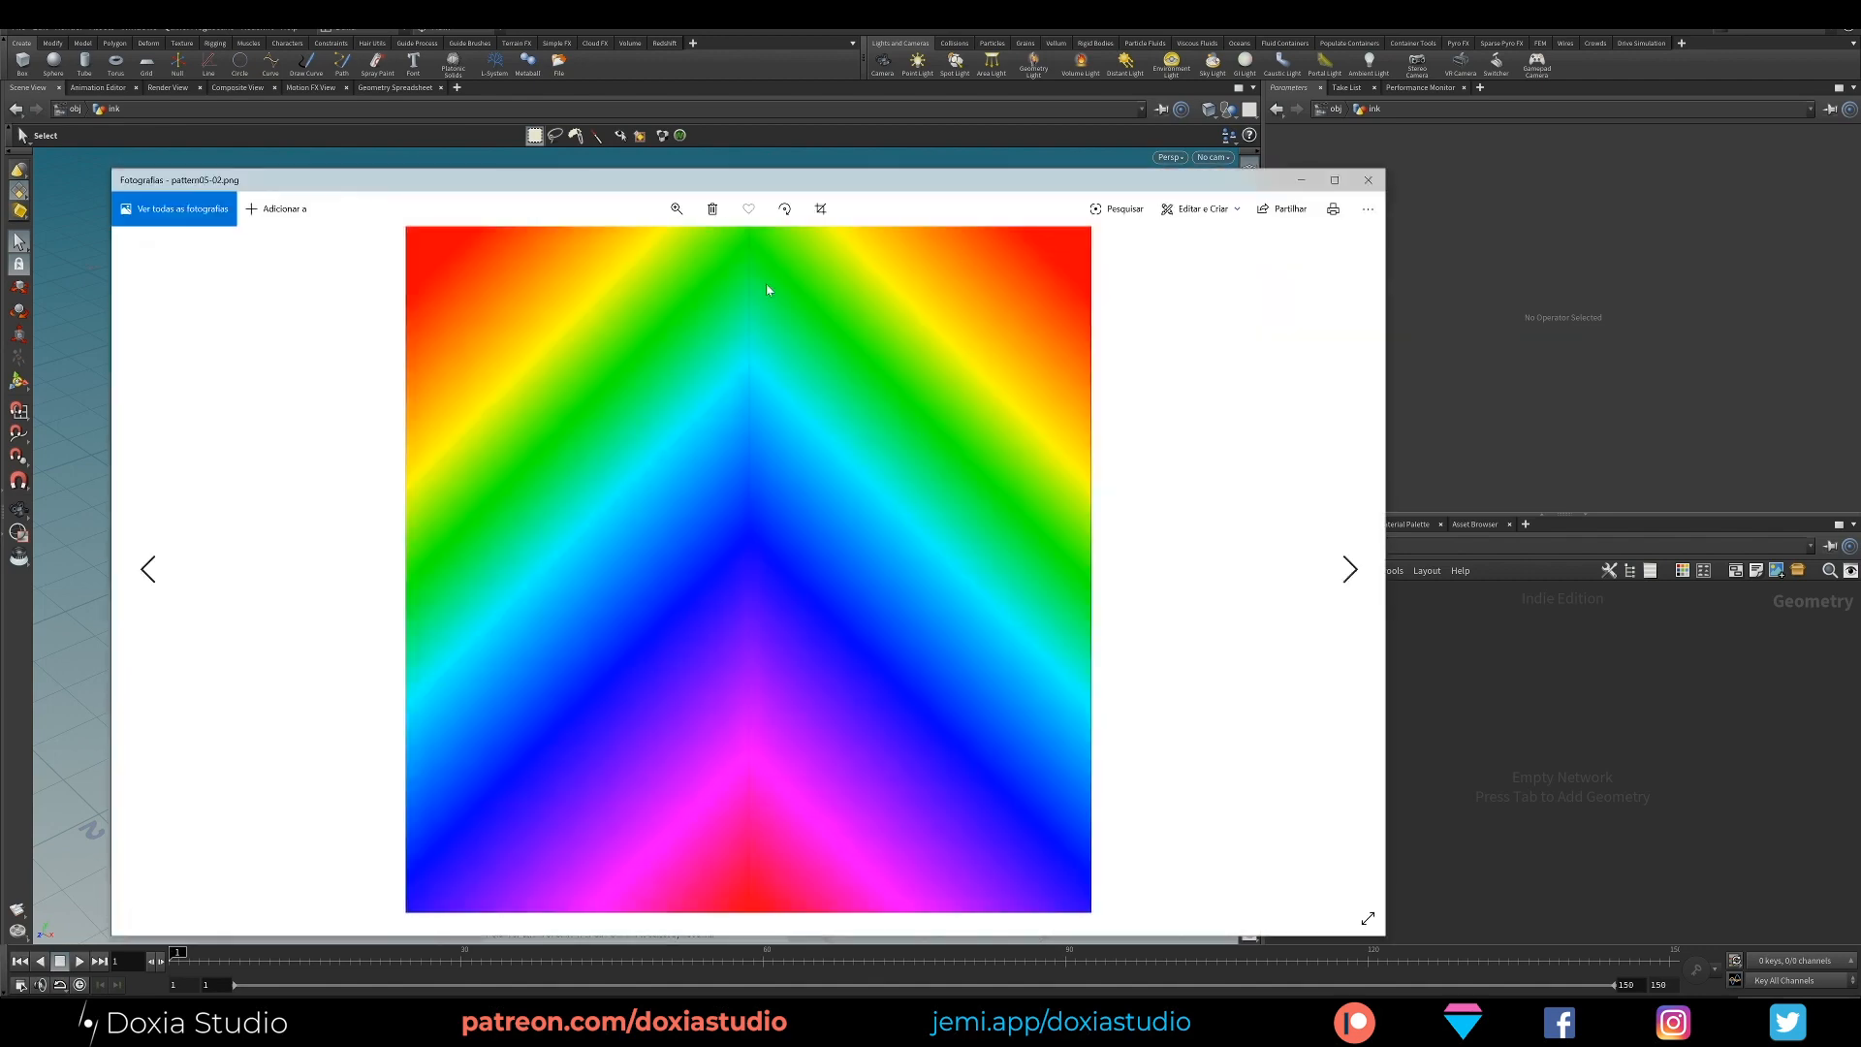
left_click(1418, 741)
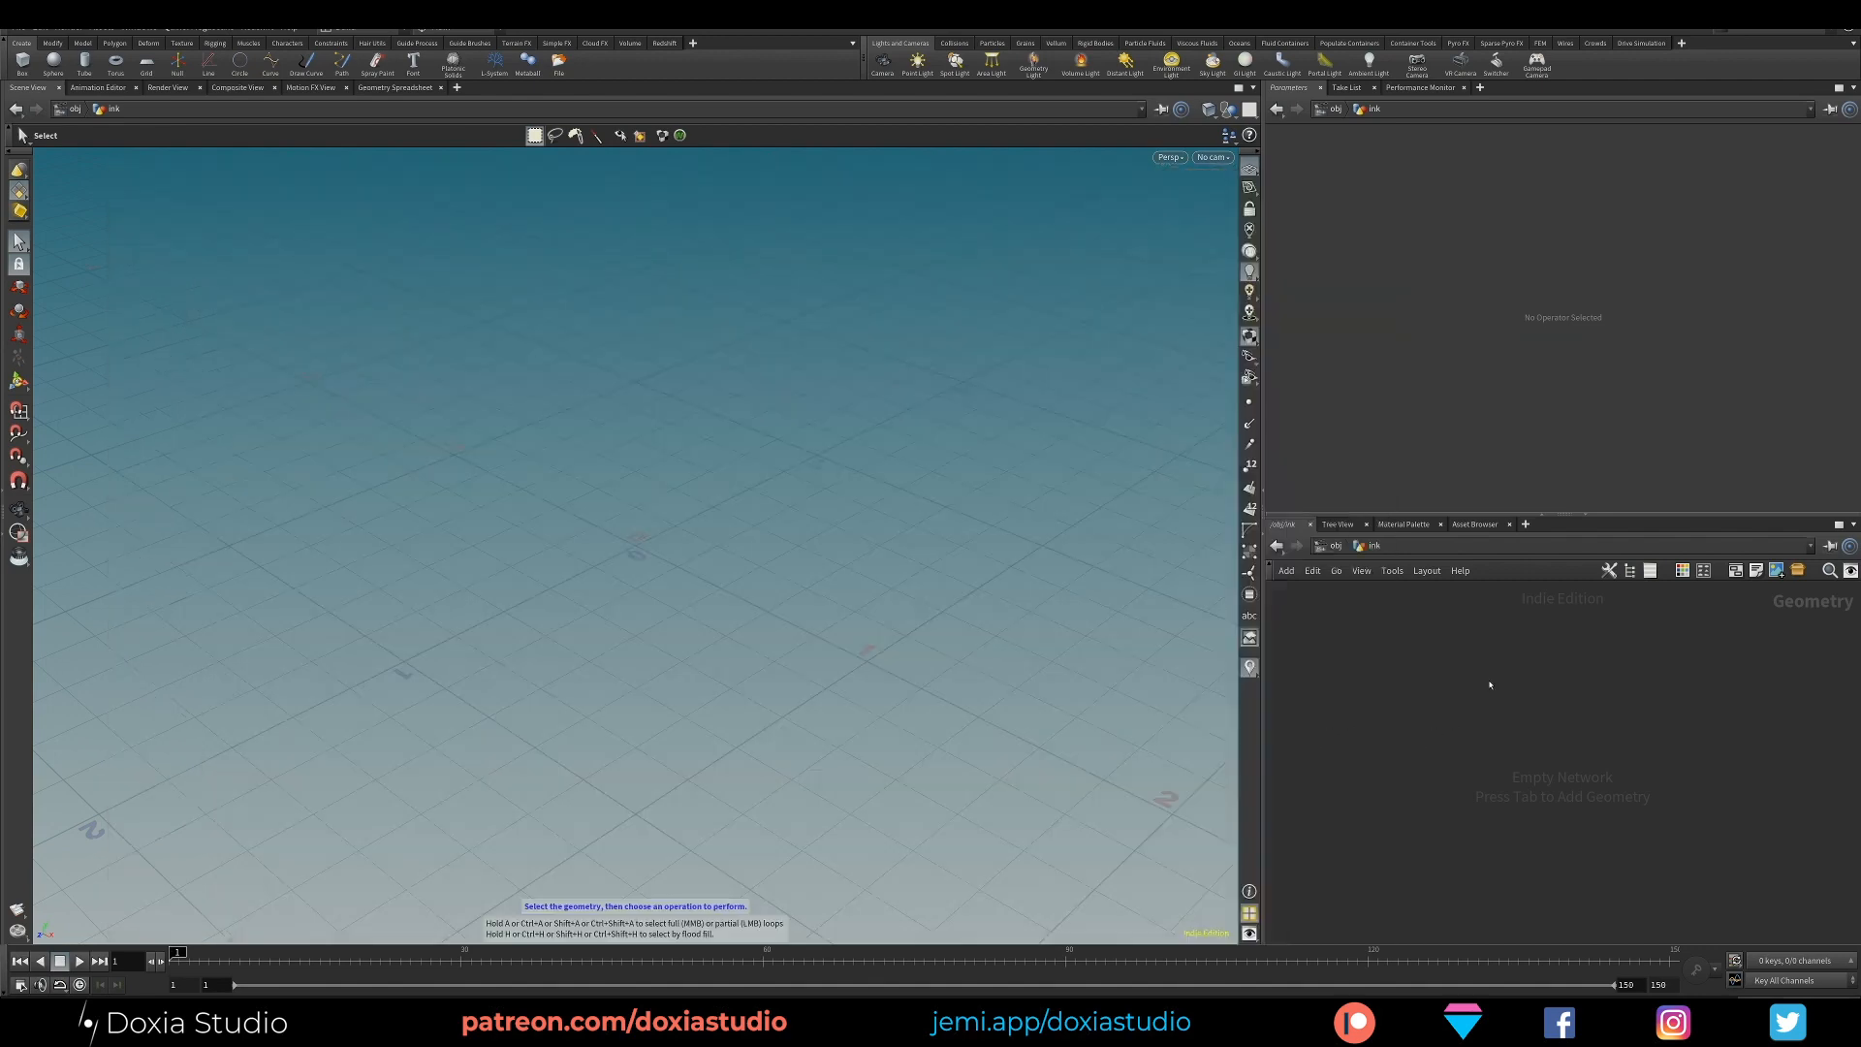
Add a Box node inside the ink network
key("Tab")
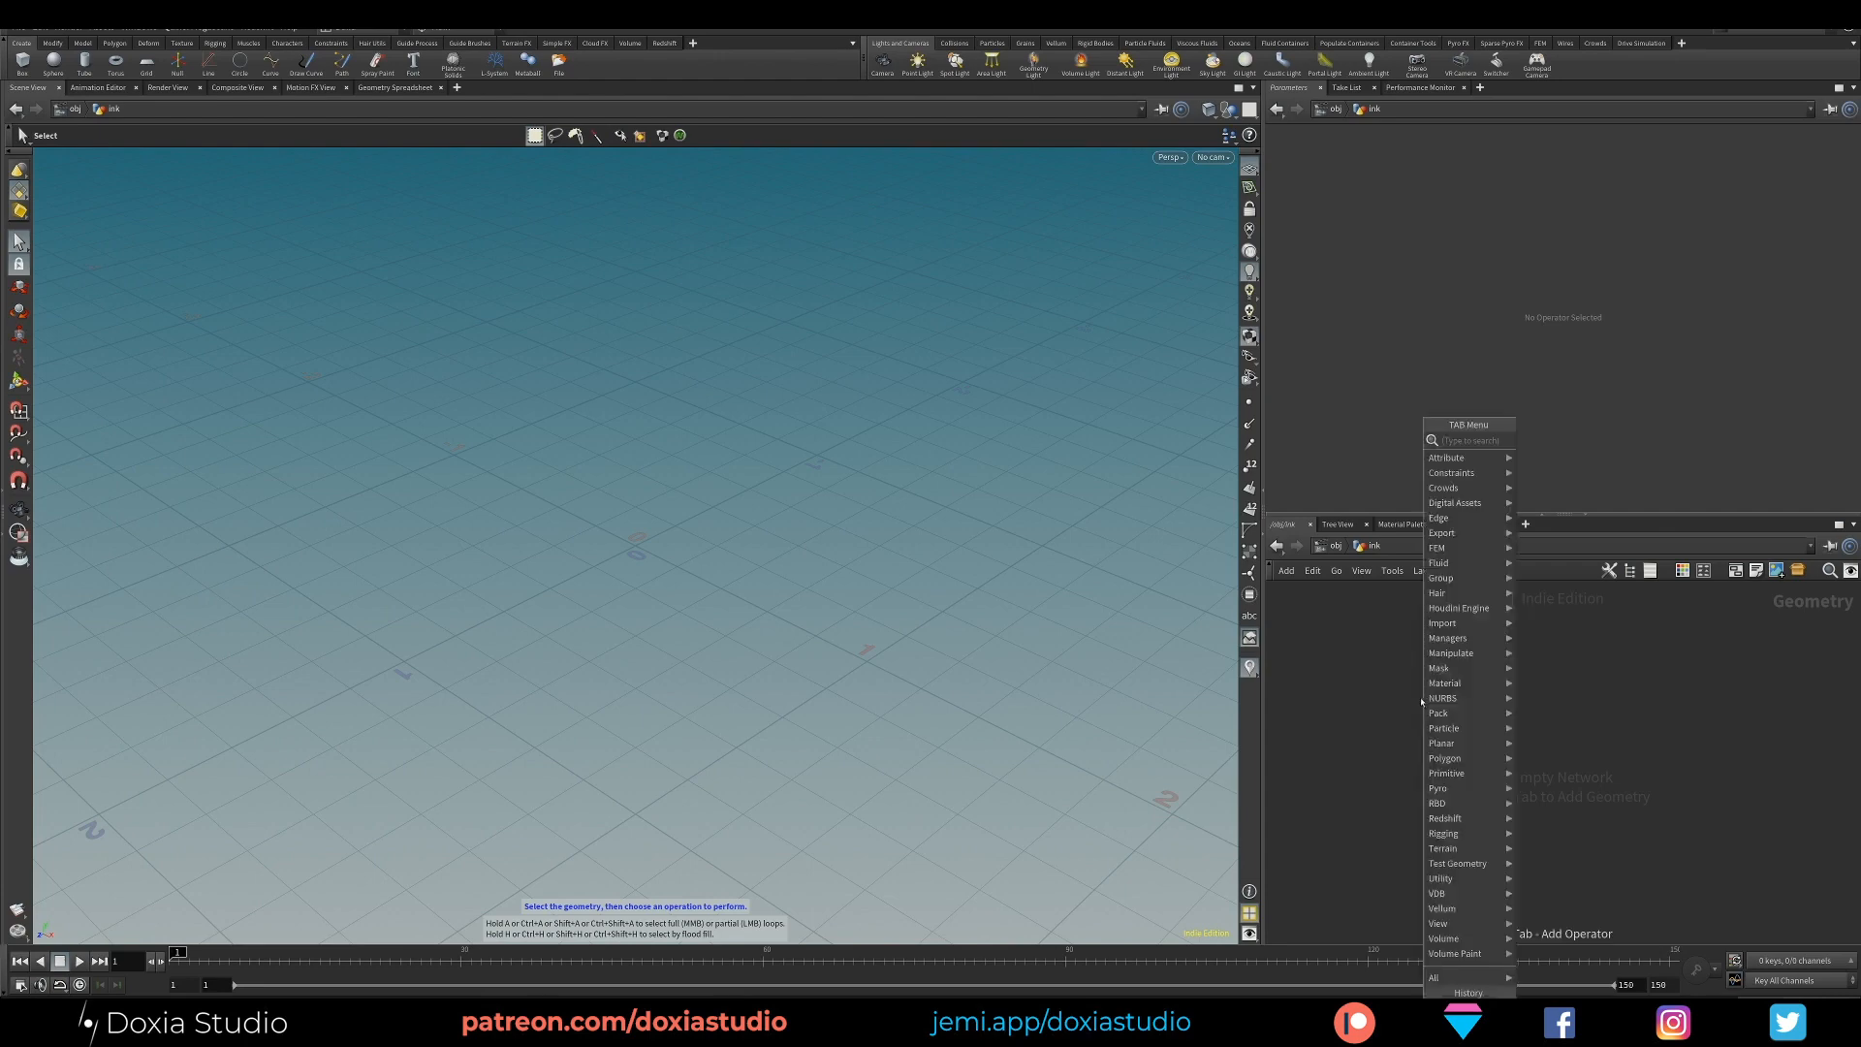
type("boc")
key("BackSpace")
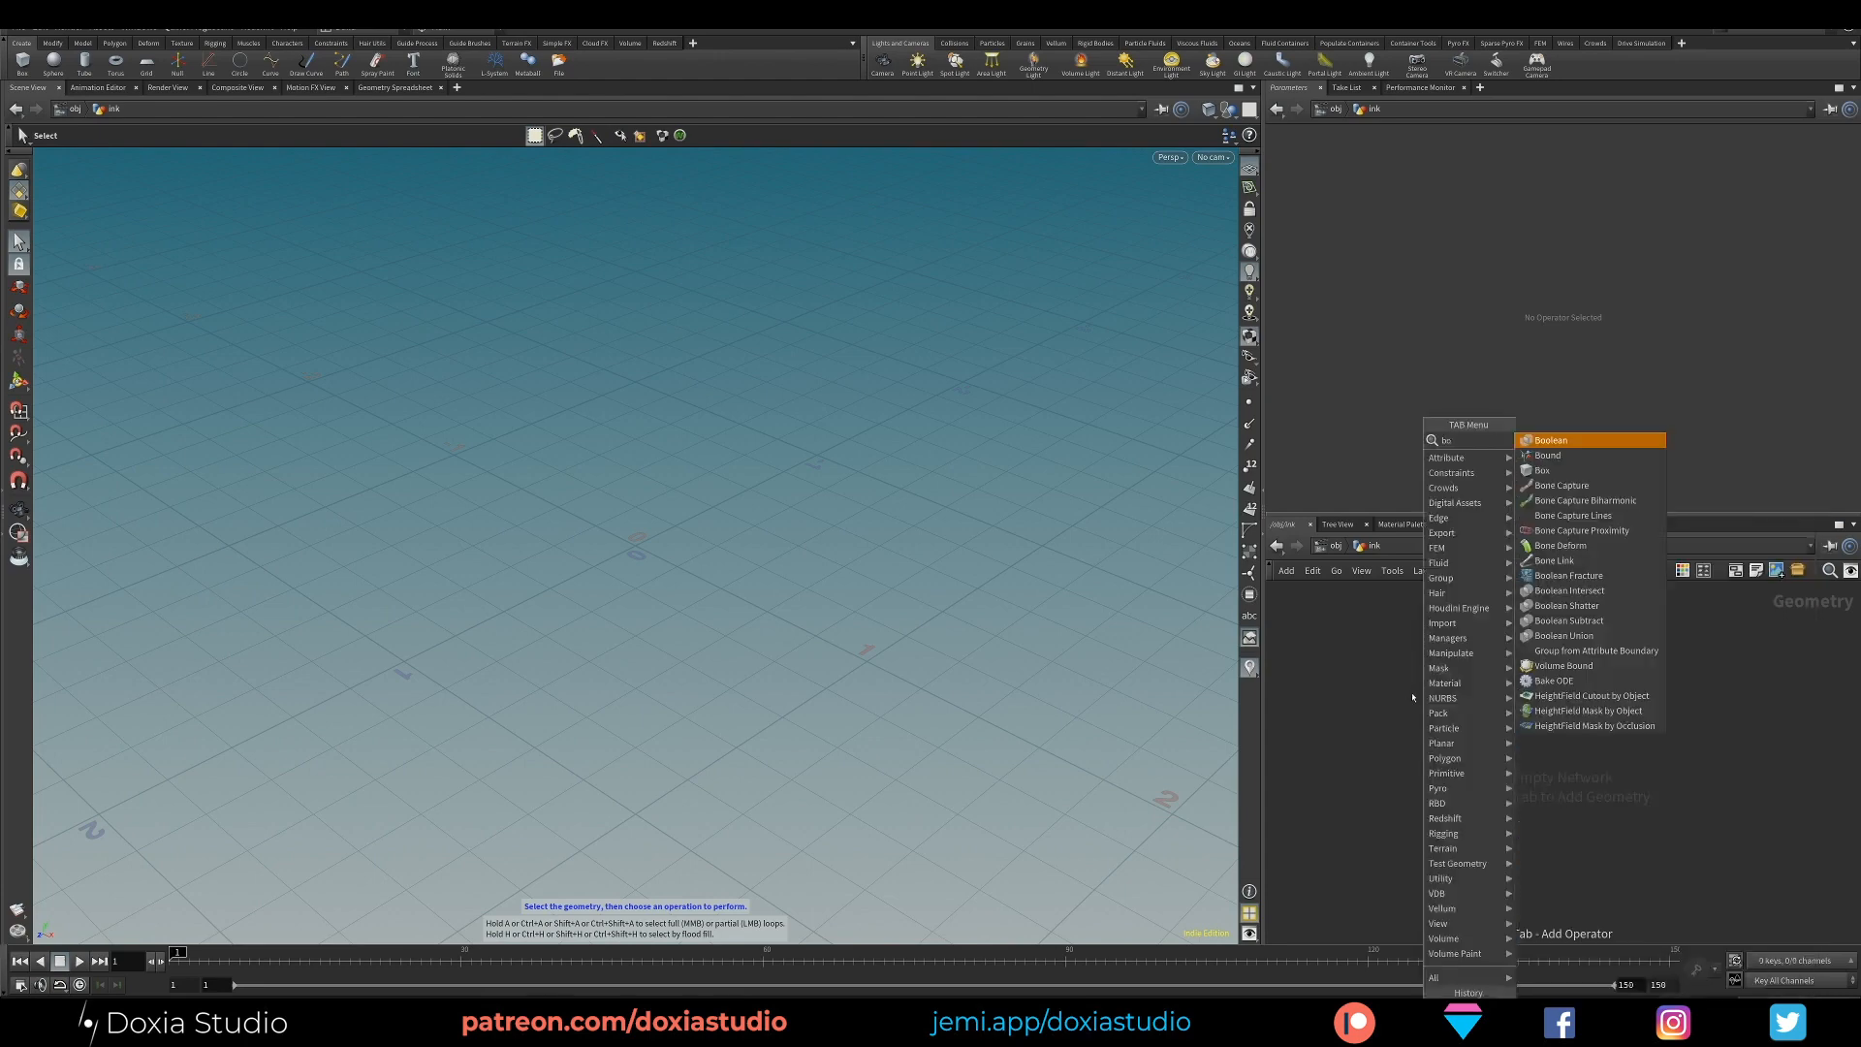
type("x")
key("Return")
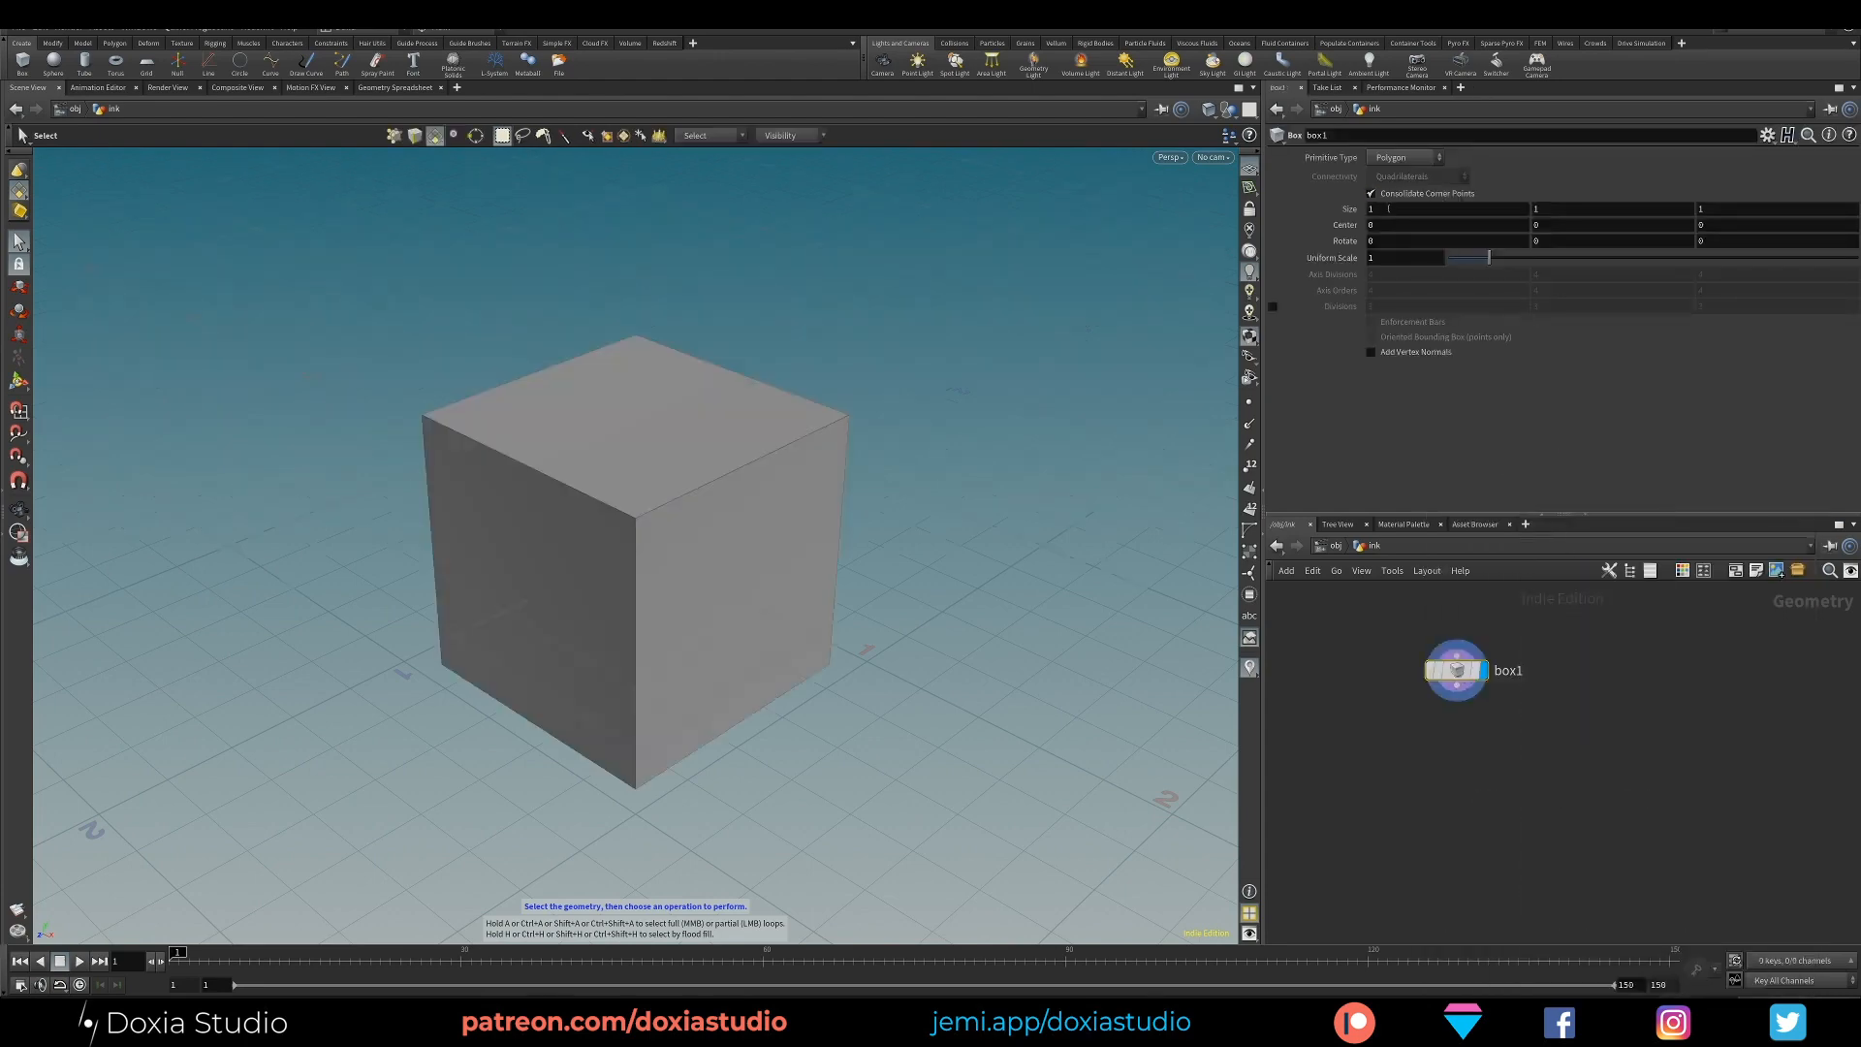
Set the box size to 10 × 0.4 × 10 to form a thin square slab
left_click(1390, 209)
key("Tab")
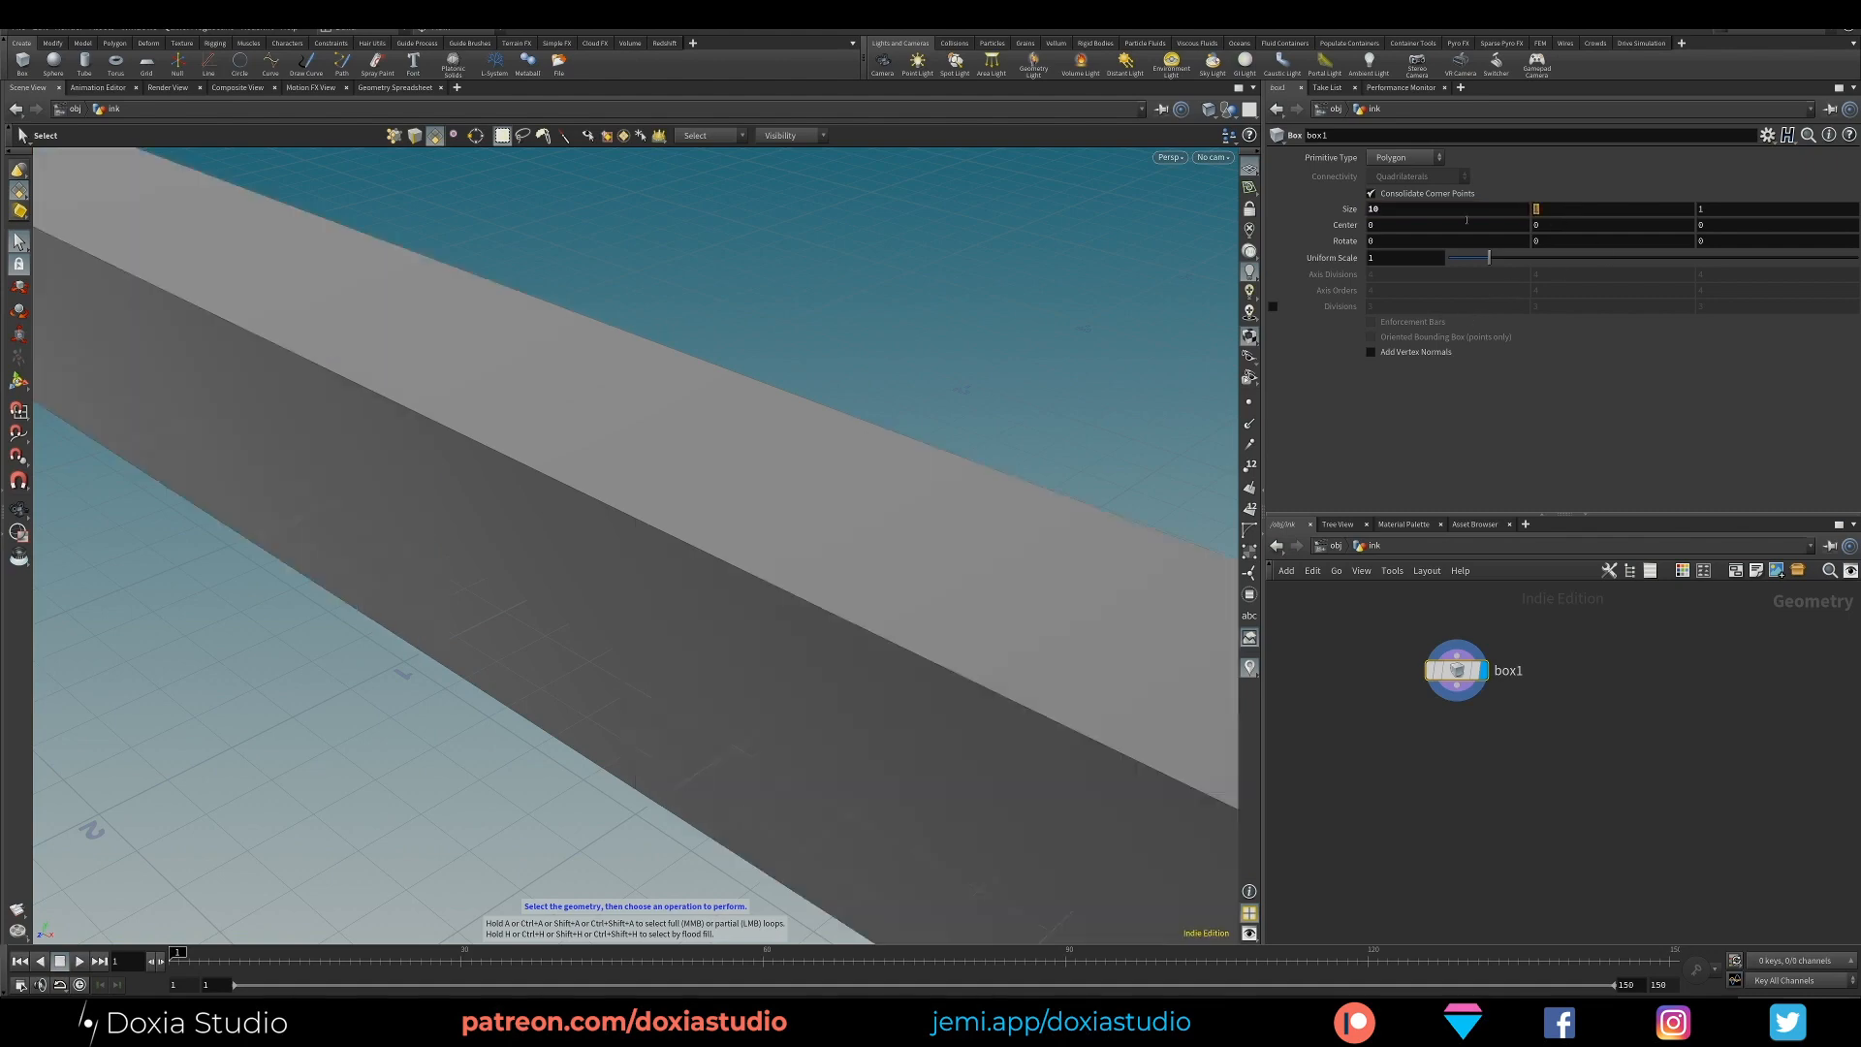
key("Tab")
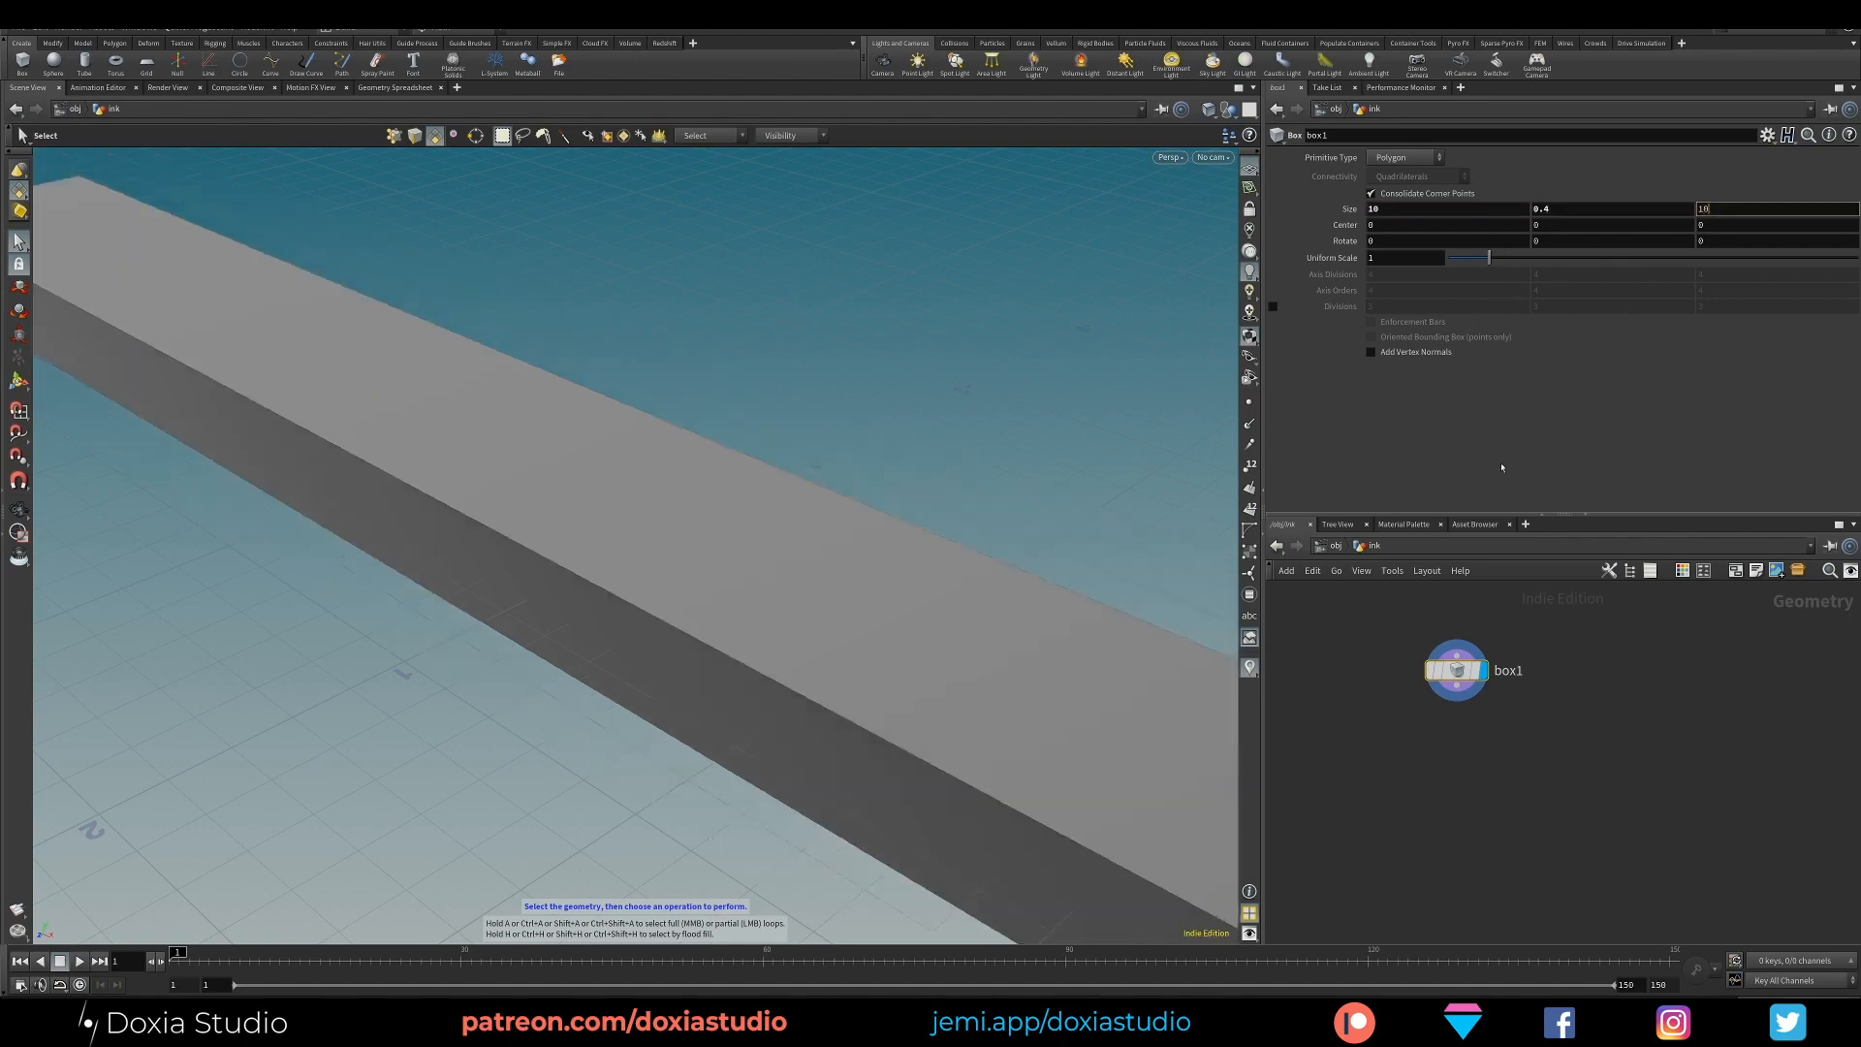
key("Return")
key("Escape")
right_click_drag(485, 680, 567, 637)
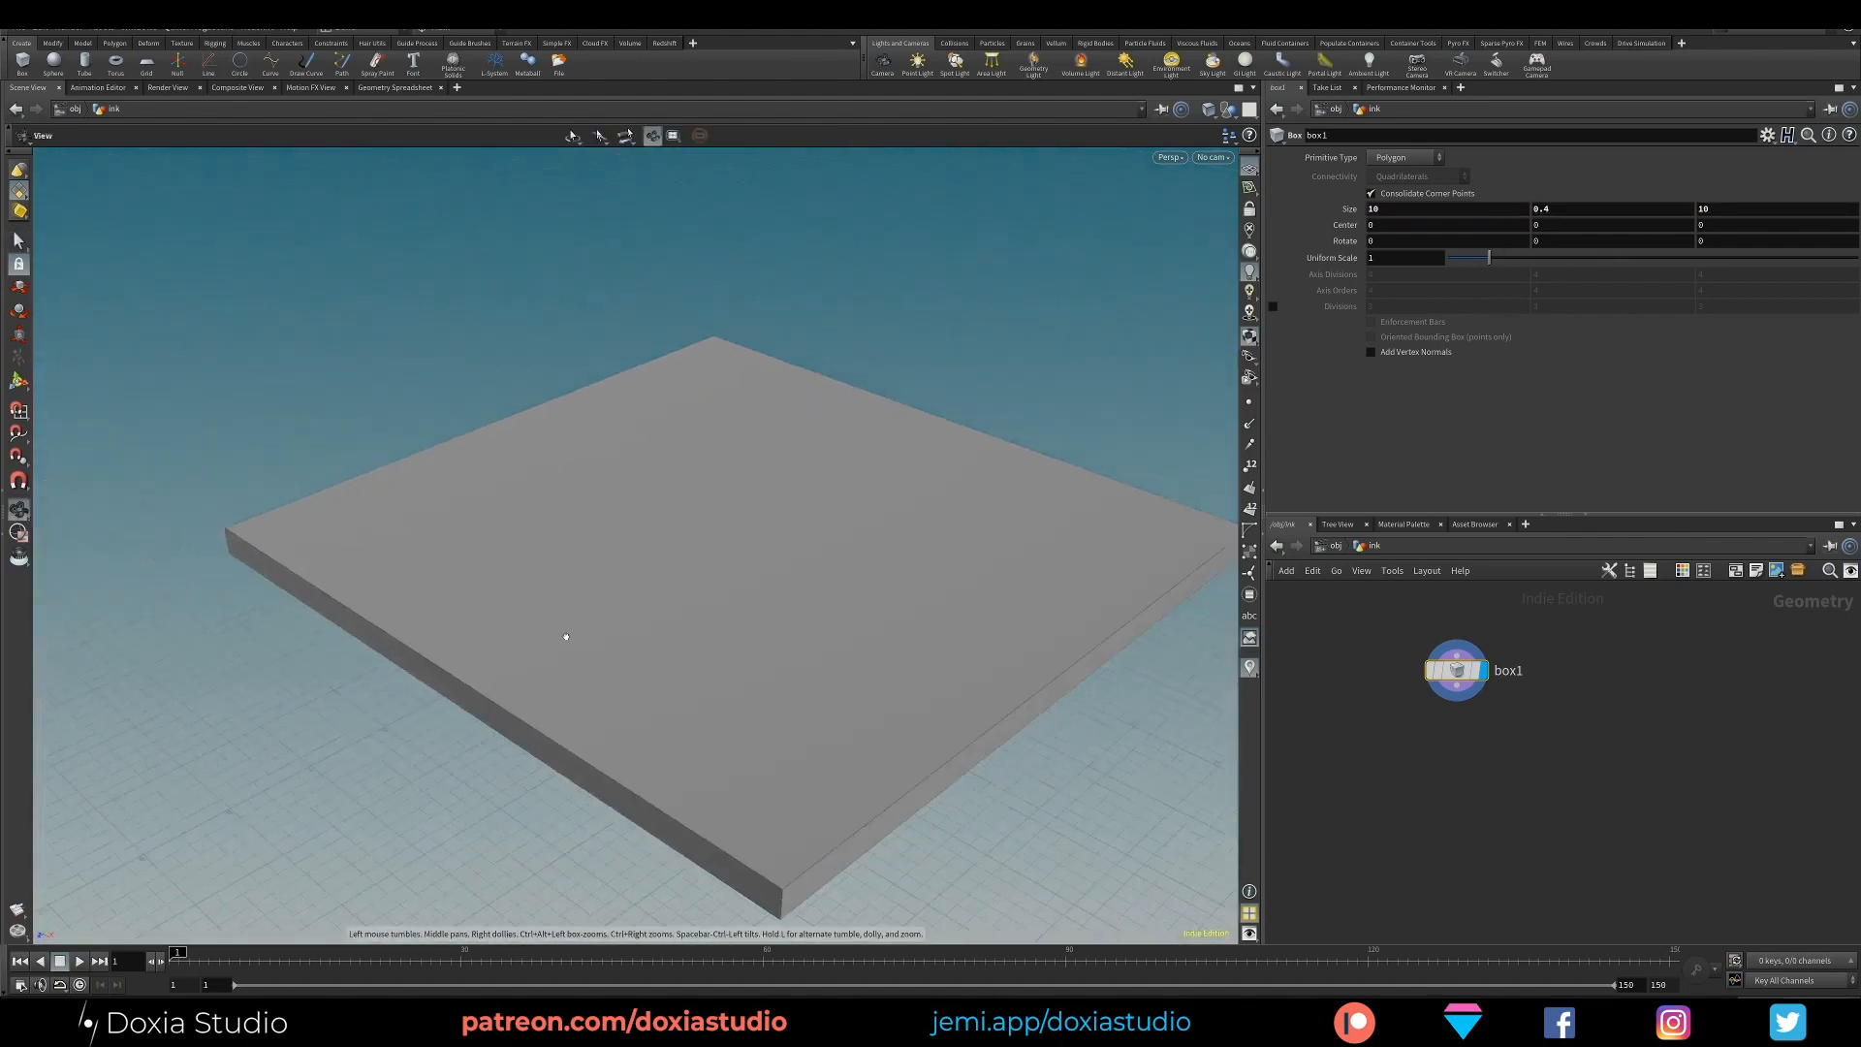
left_click_drag(566, 637, 719, 503)
key("s")
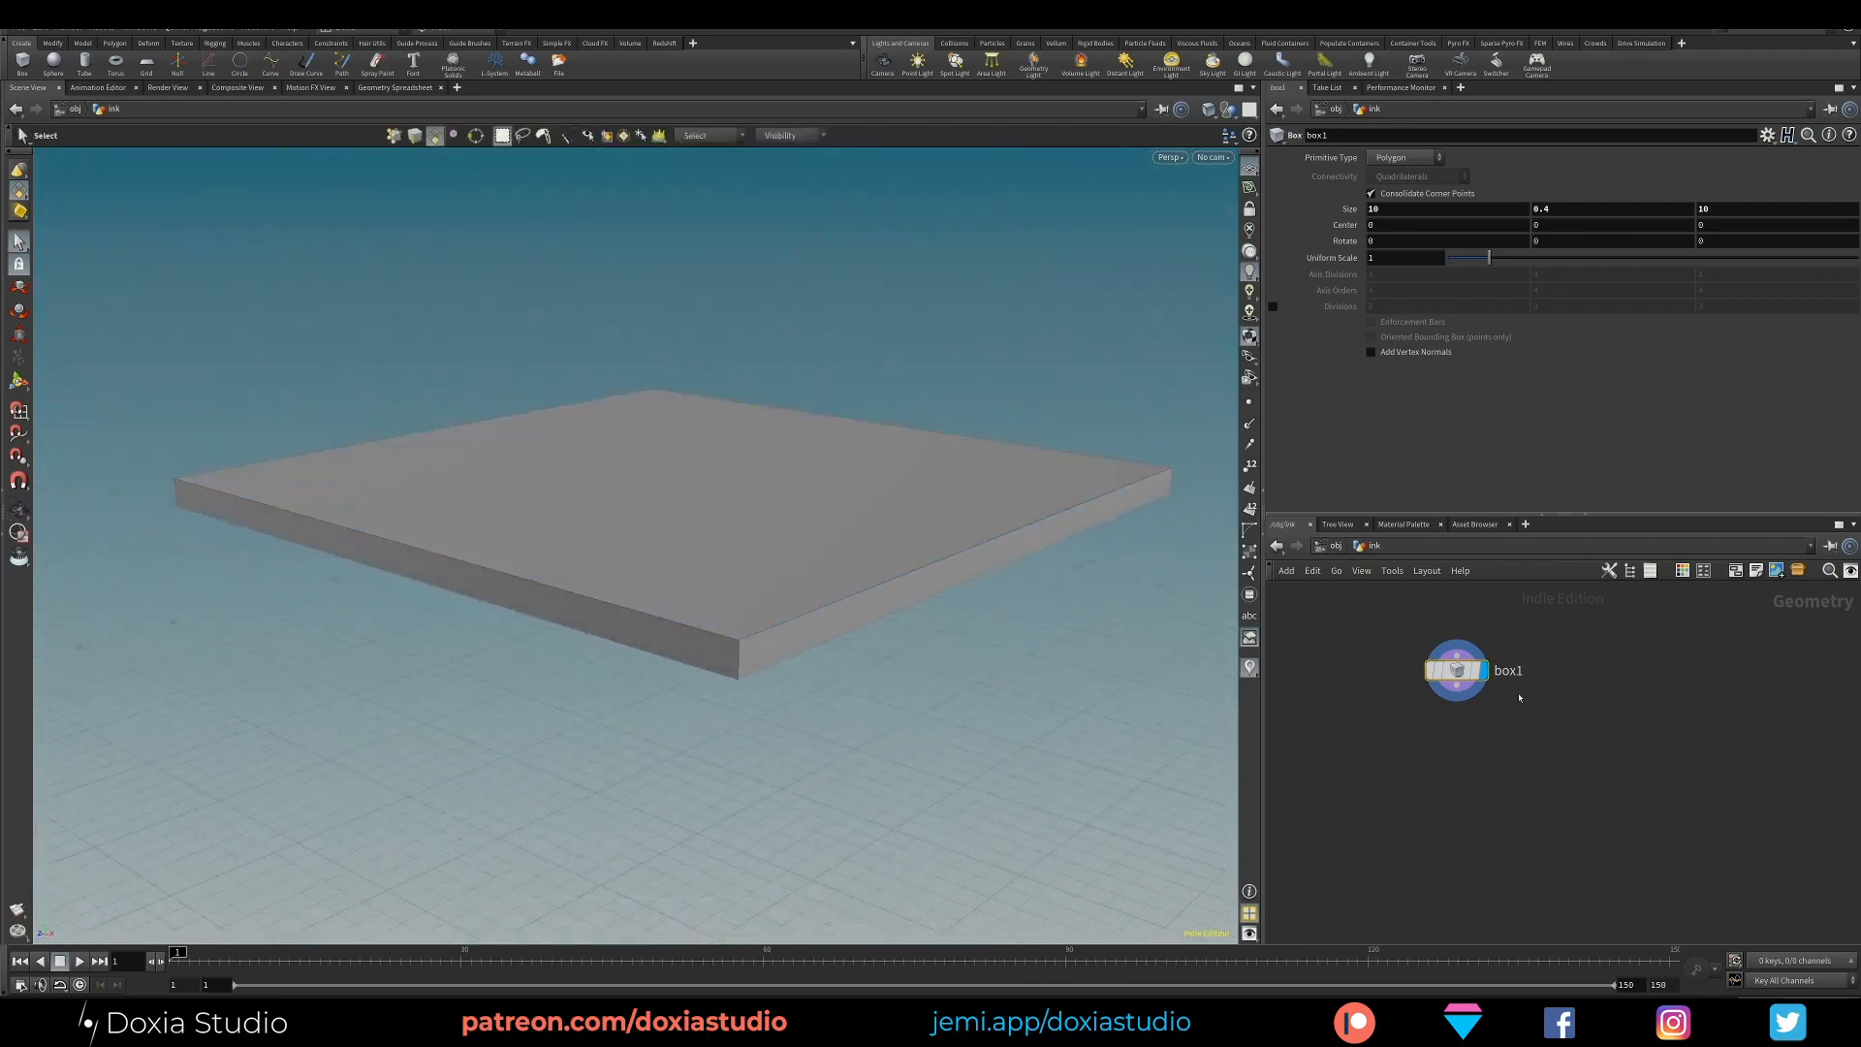
Add a Transform node below the box, connected to its output, and display its result
key("Tab")
type("tran")
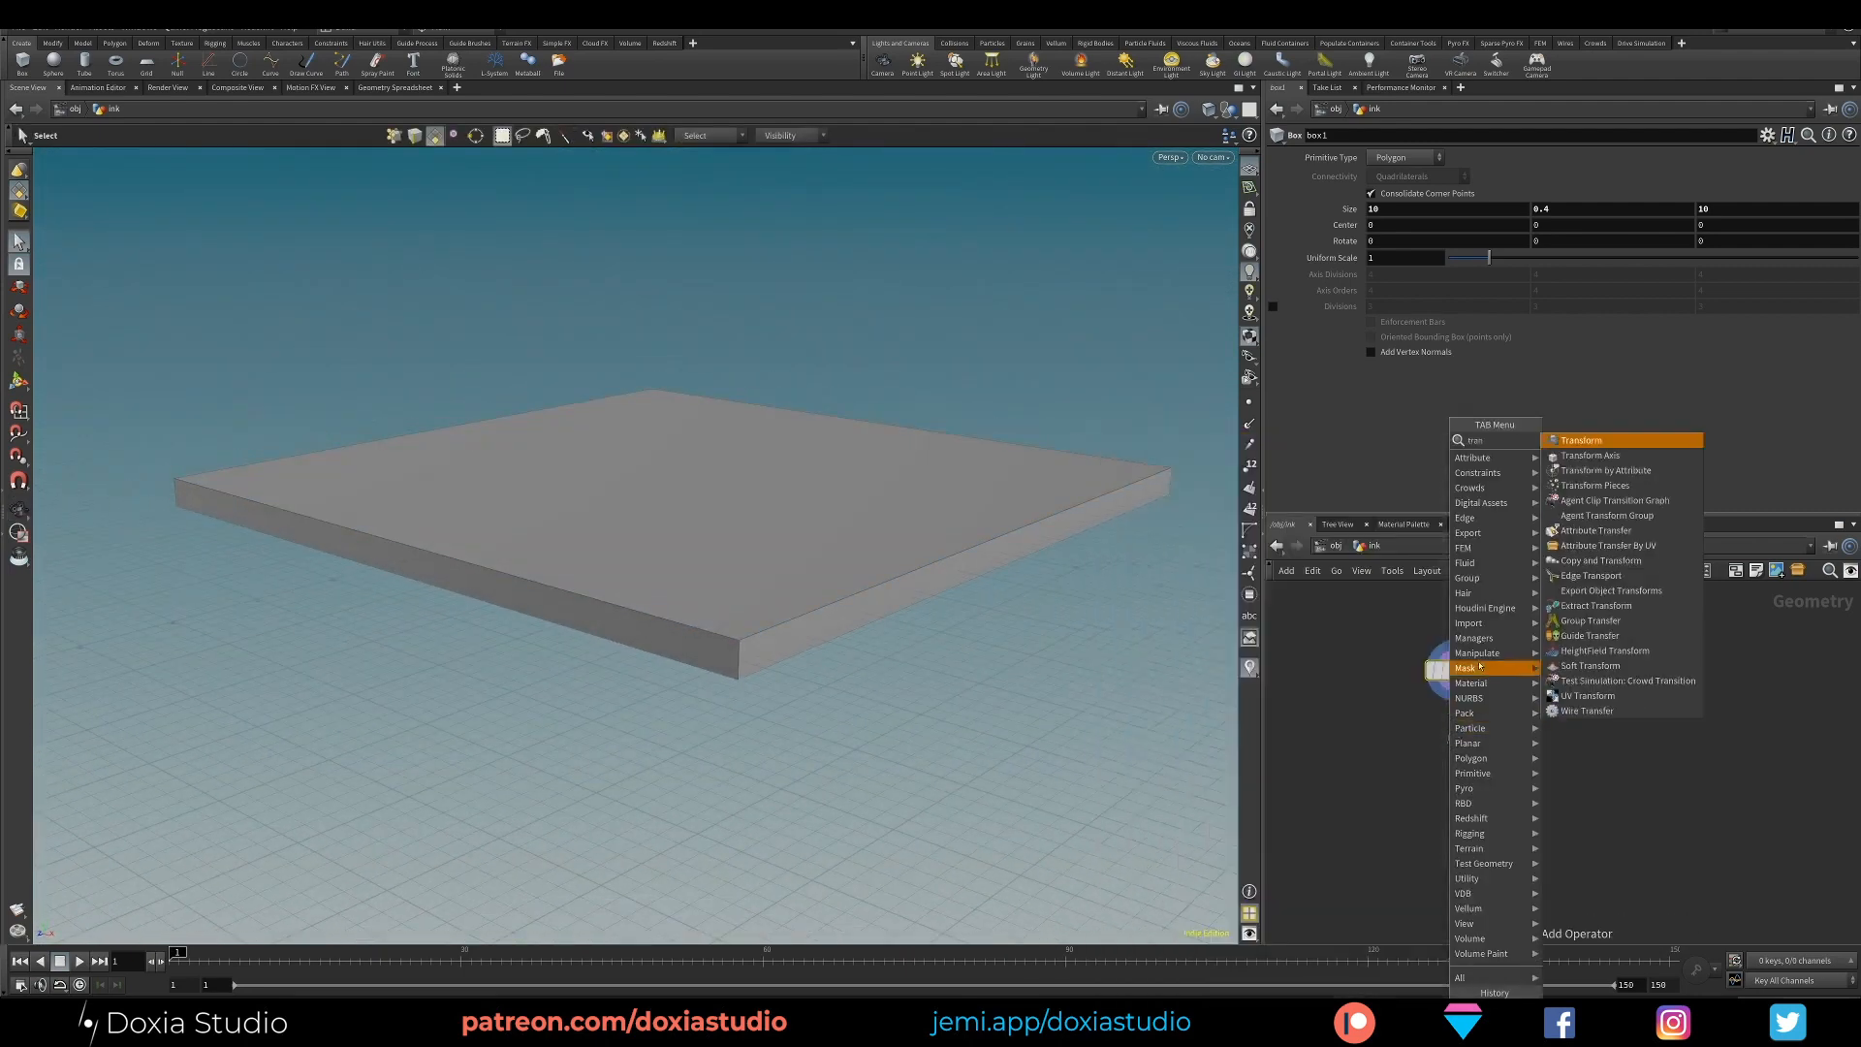
key("Return")
left_click(1447, 744)
left_click_drag(1479, 746, 1487, 754)
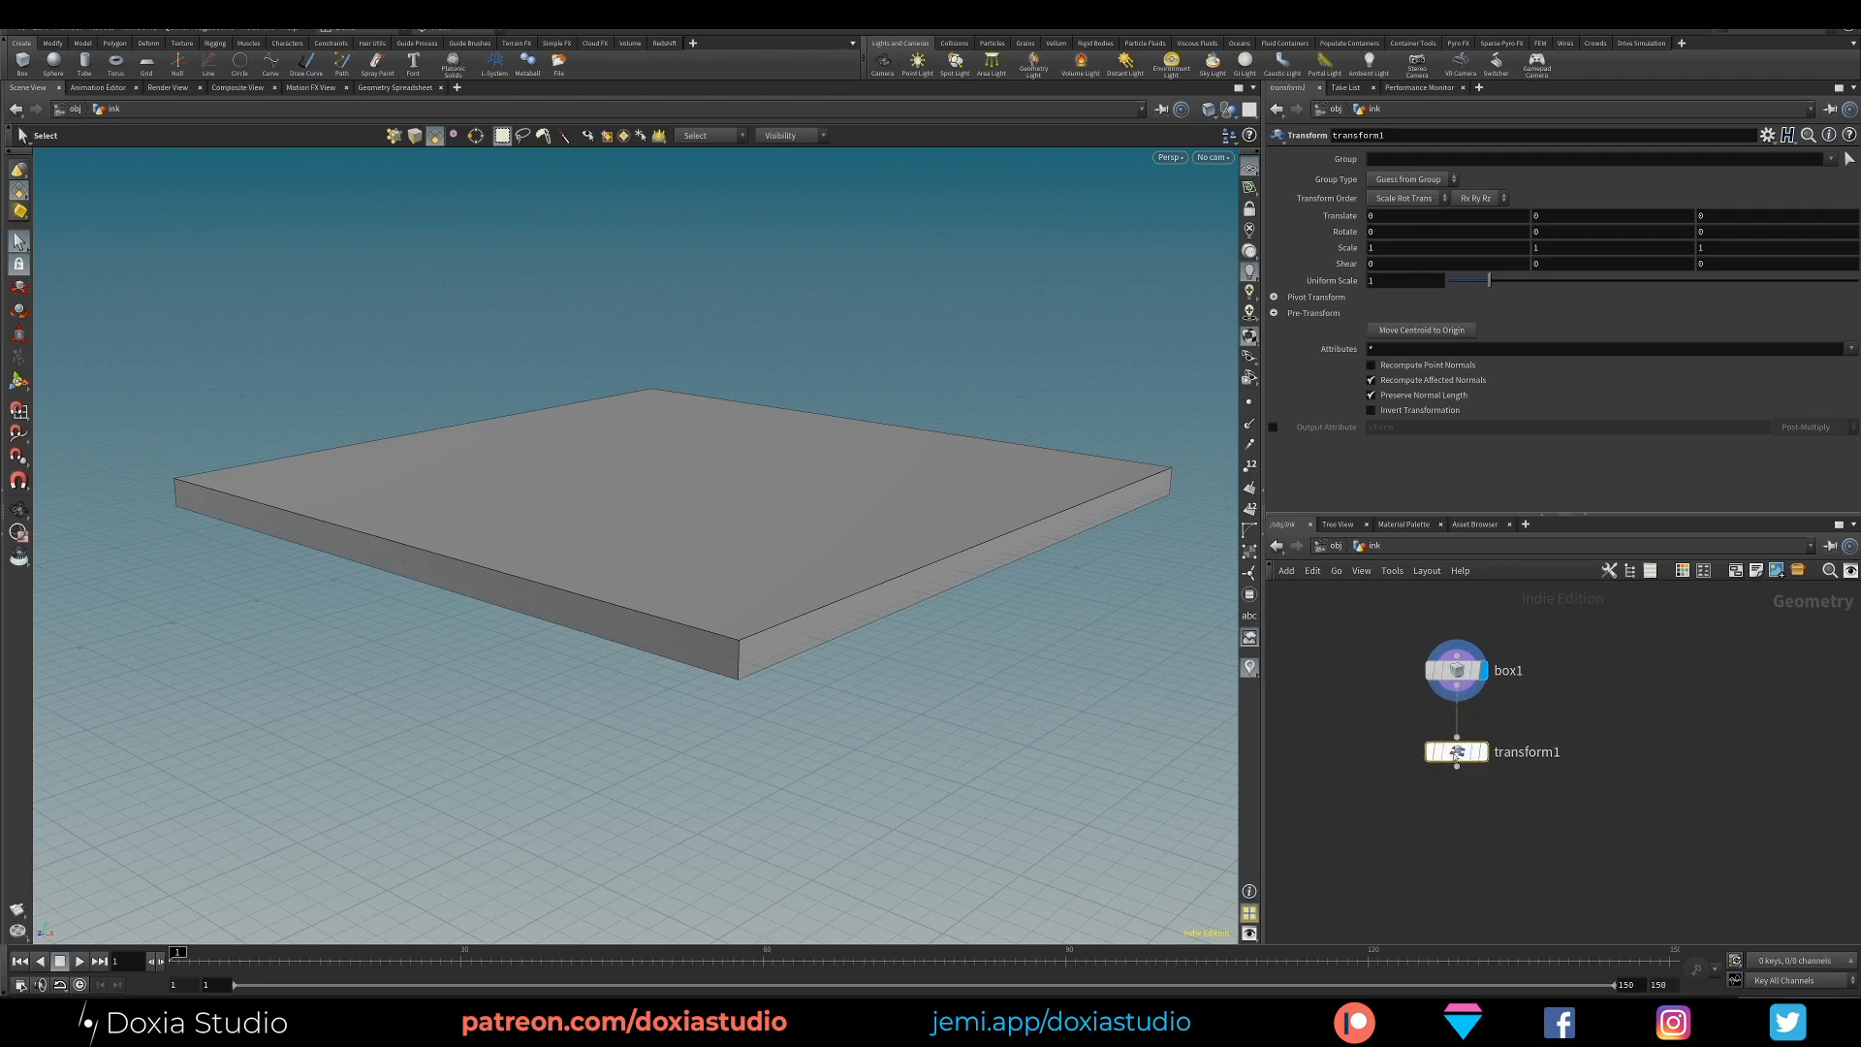
left_click(1482, 751)
Rotate the slab 90 degrees about the X axis in the Transform node so it stands upright
left_click(1396, 232)
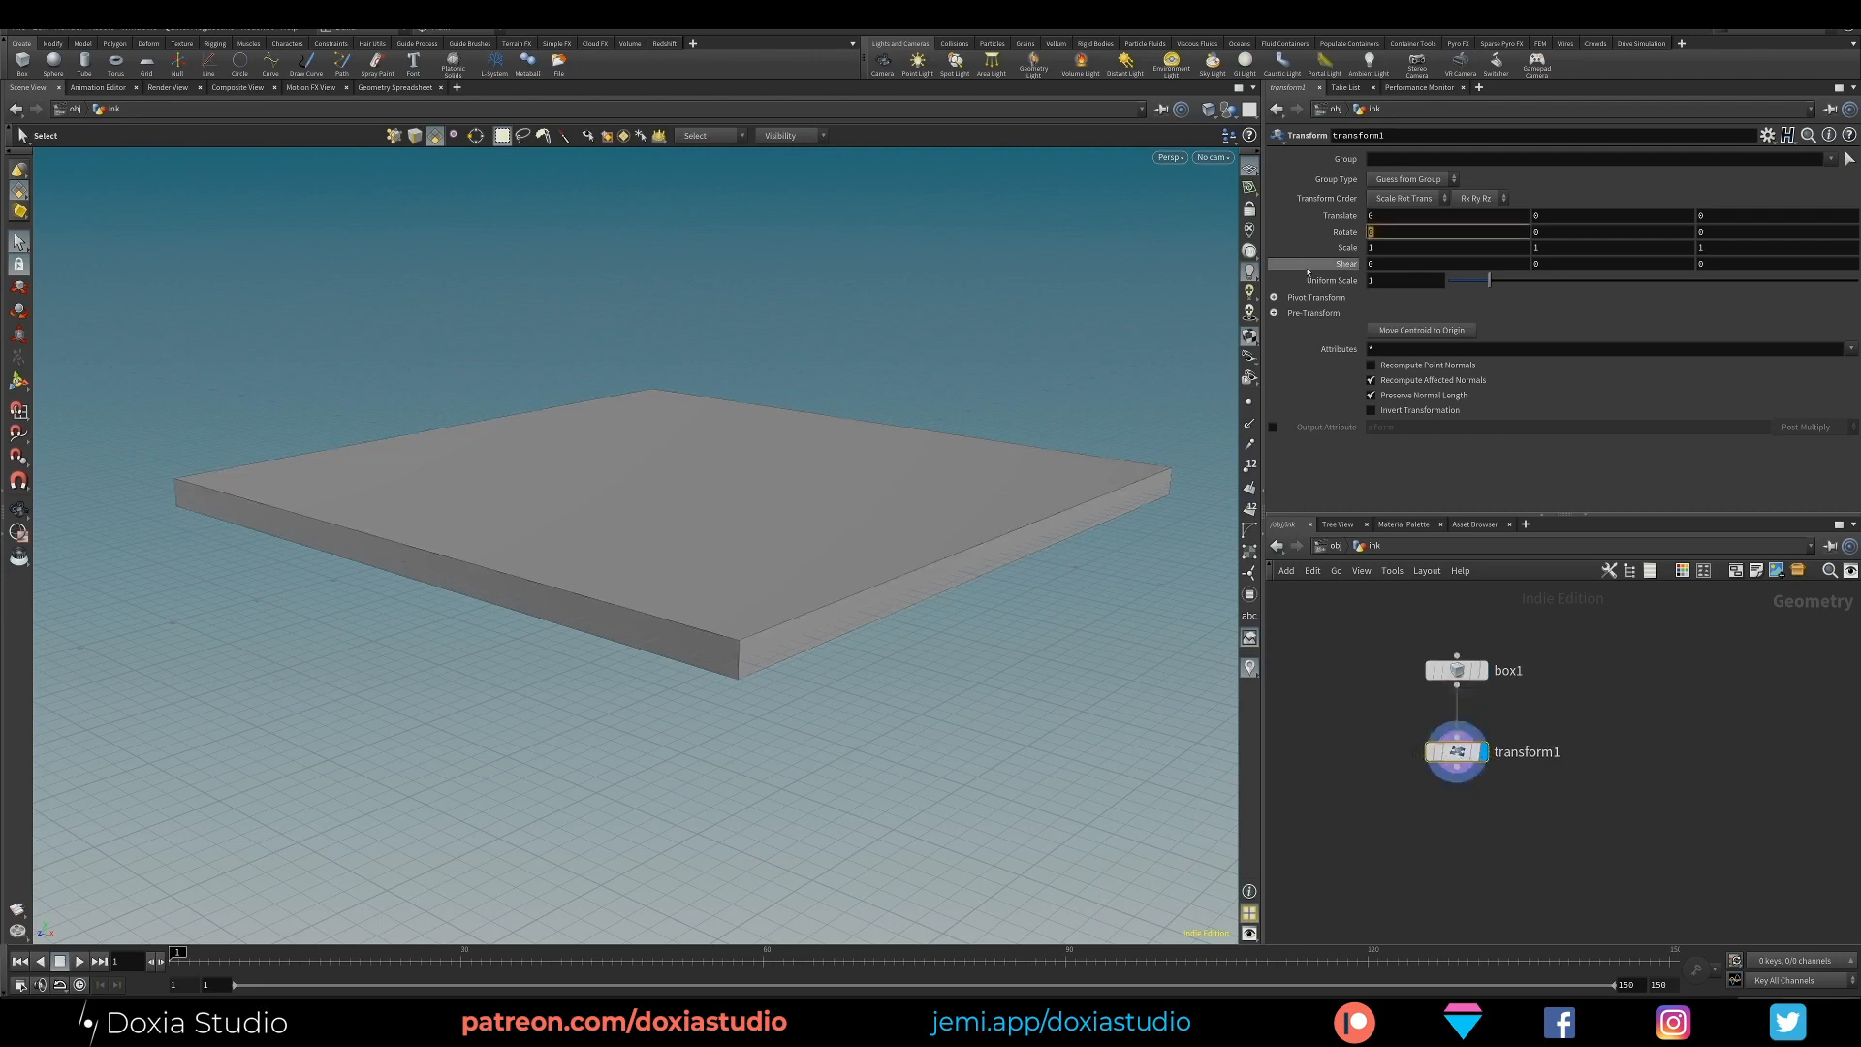
type("90")
key("Return")
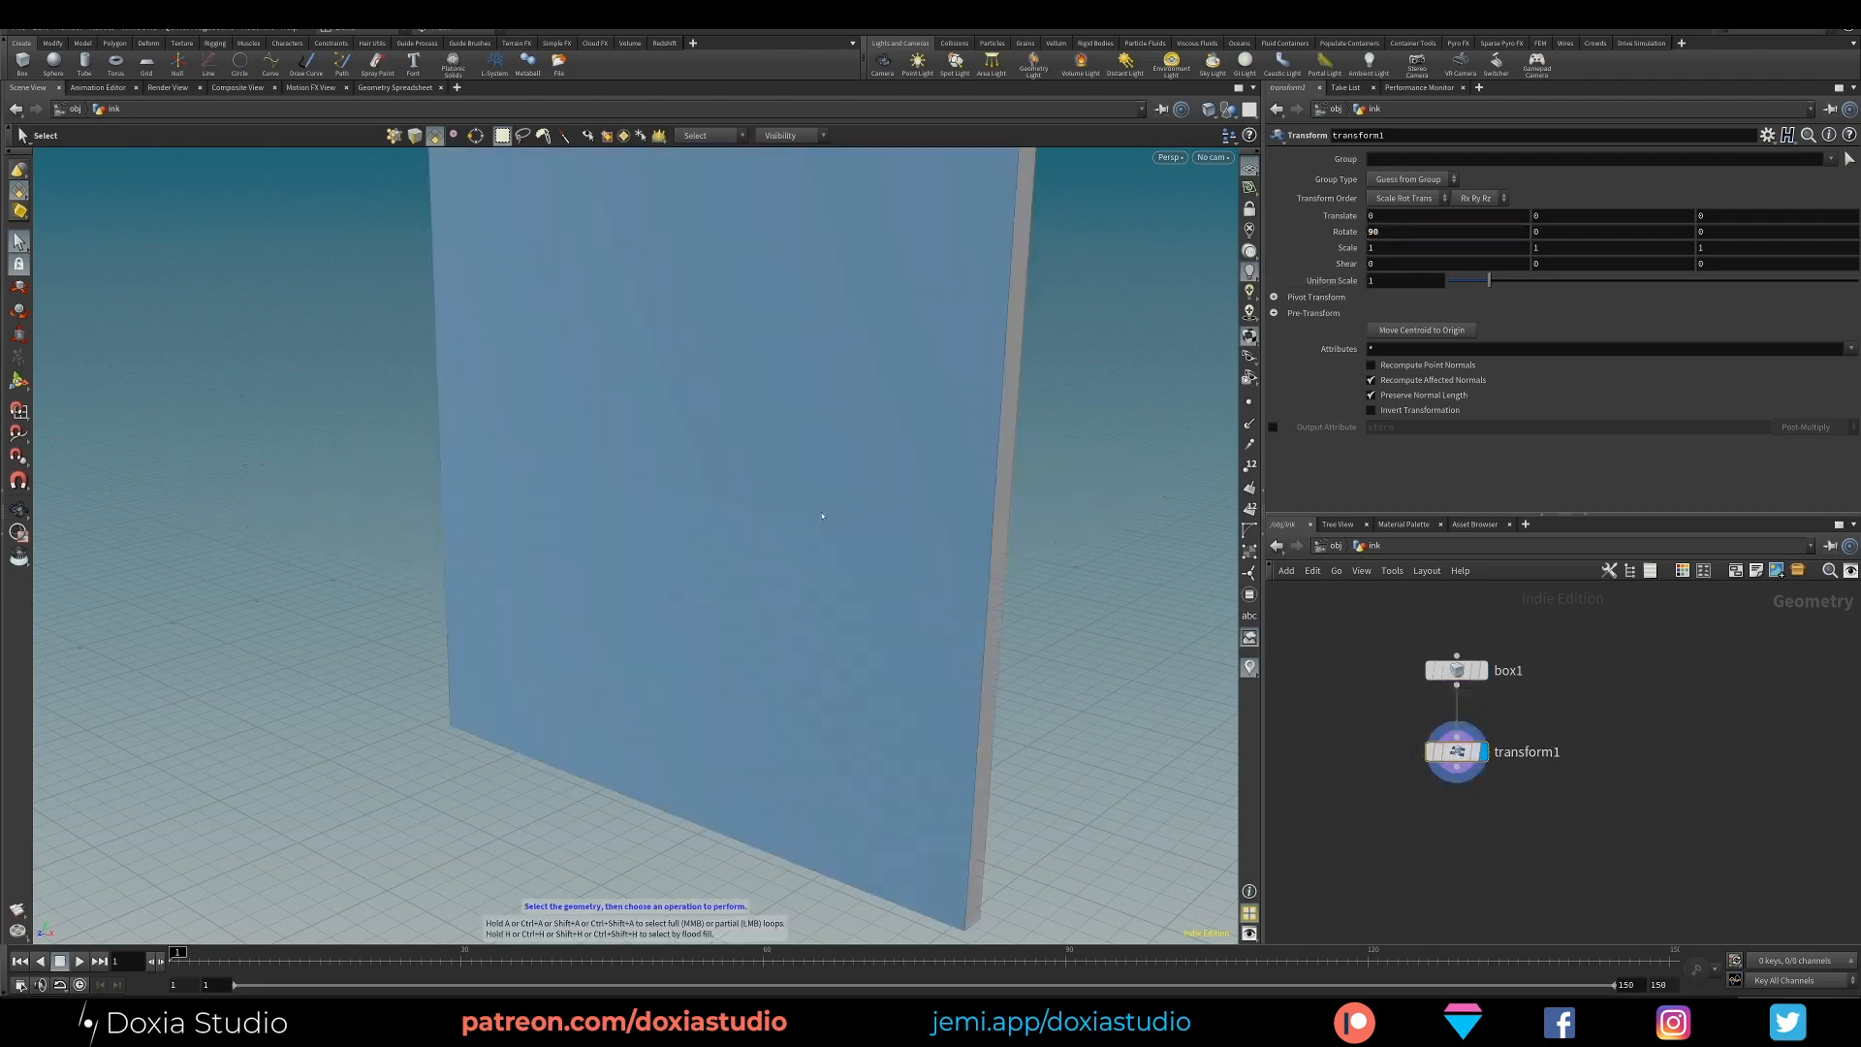
left_click_drag(718, 562, 727, 382, "alt")
middle_click_drag(727, 382, 715, 443, "alt")
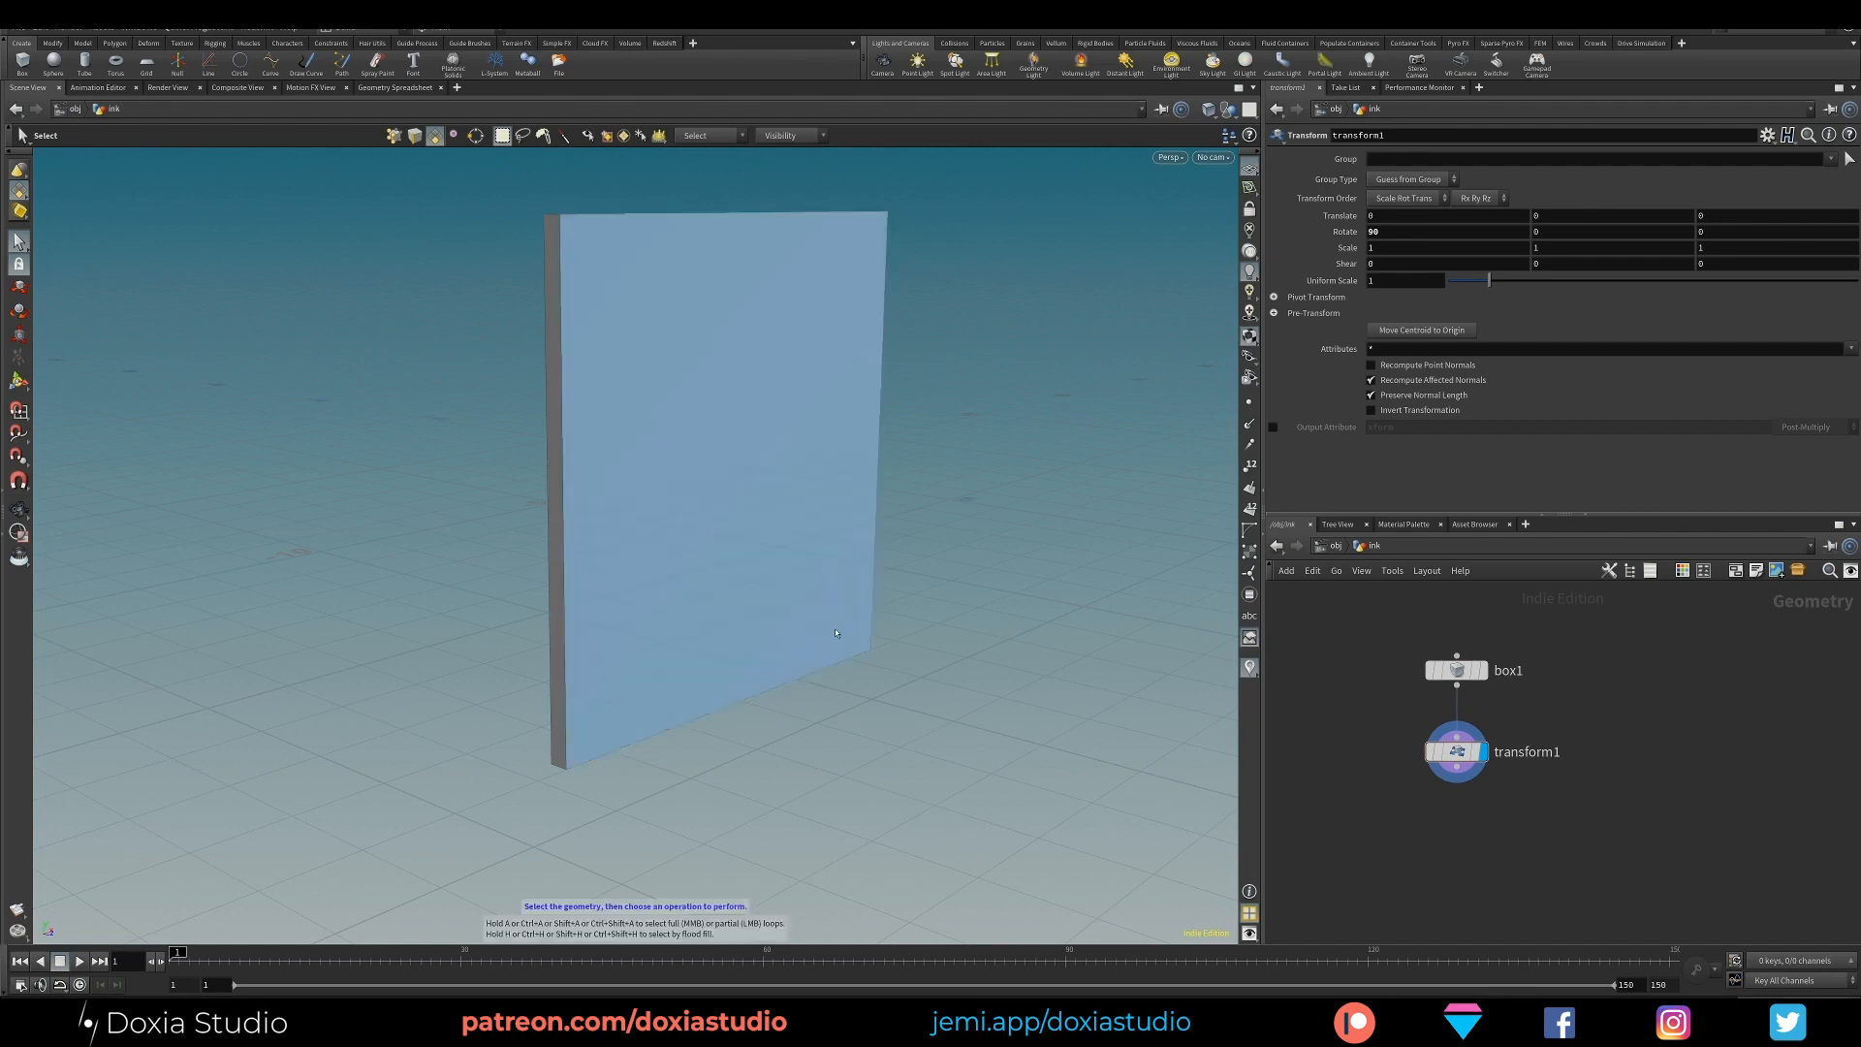
left_click_drag(873, 630, 805, 653, "alt")
middle_click_drag(805, 652, 819, 683, "alt")
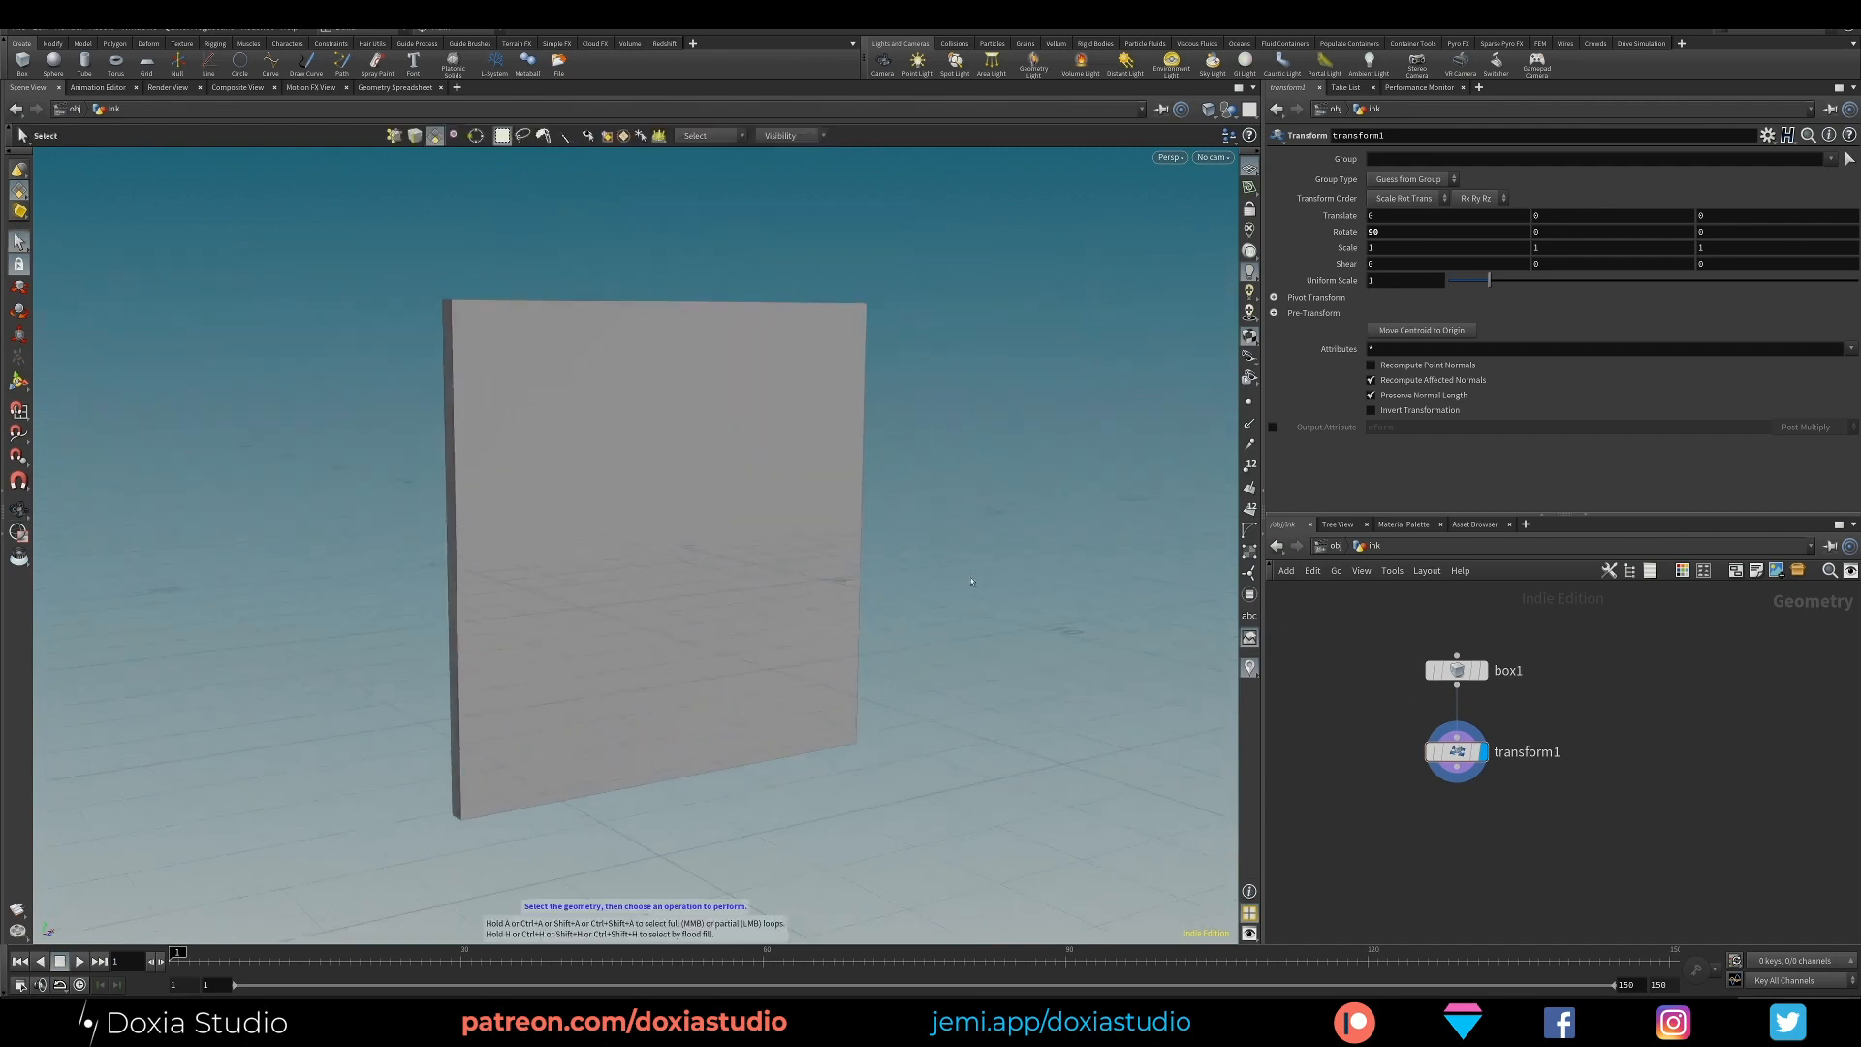
Space the box node further above the Transform node and compare the flat box with the rotated slab by displaying each in turn
left_click_drag(1466, 671, 1459, 636)
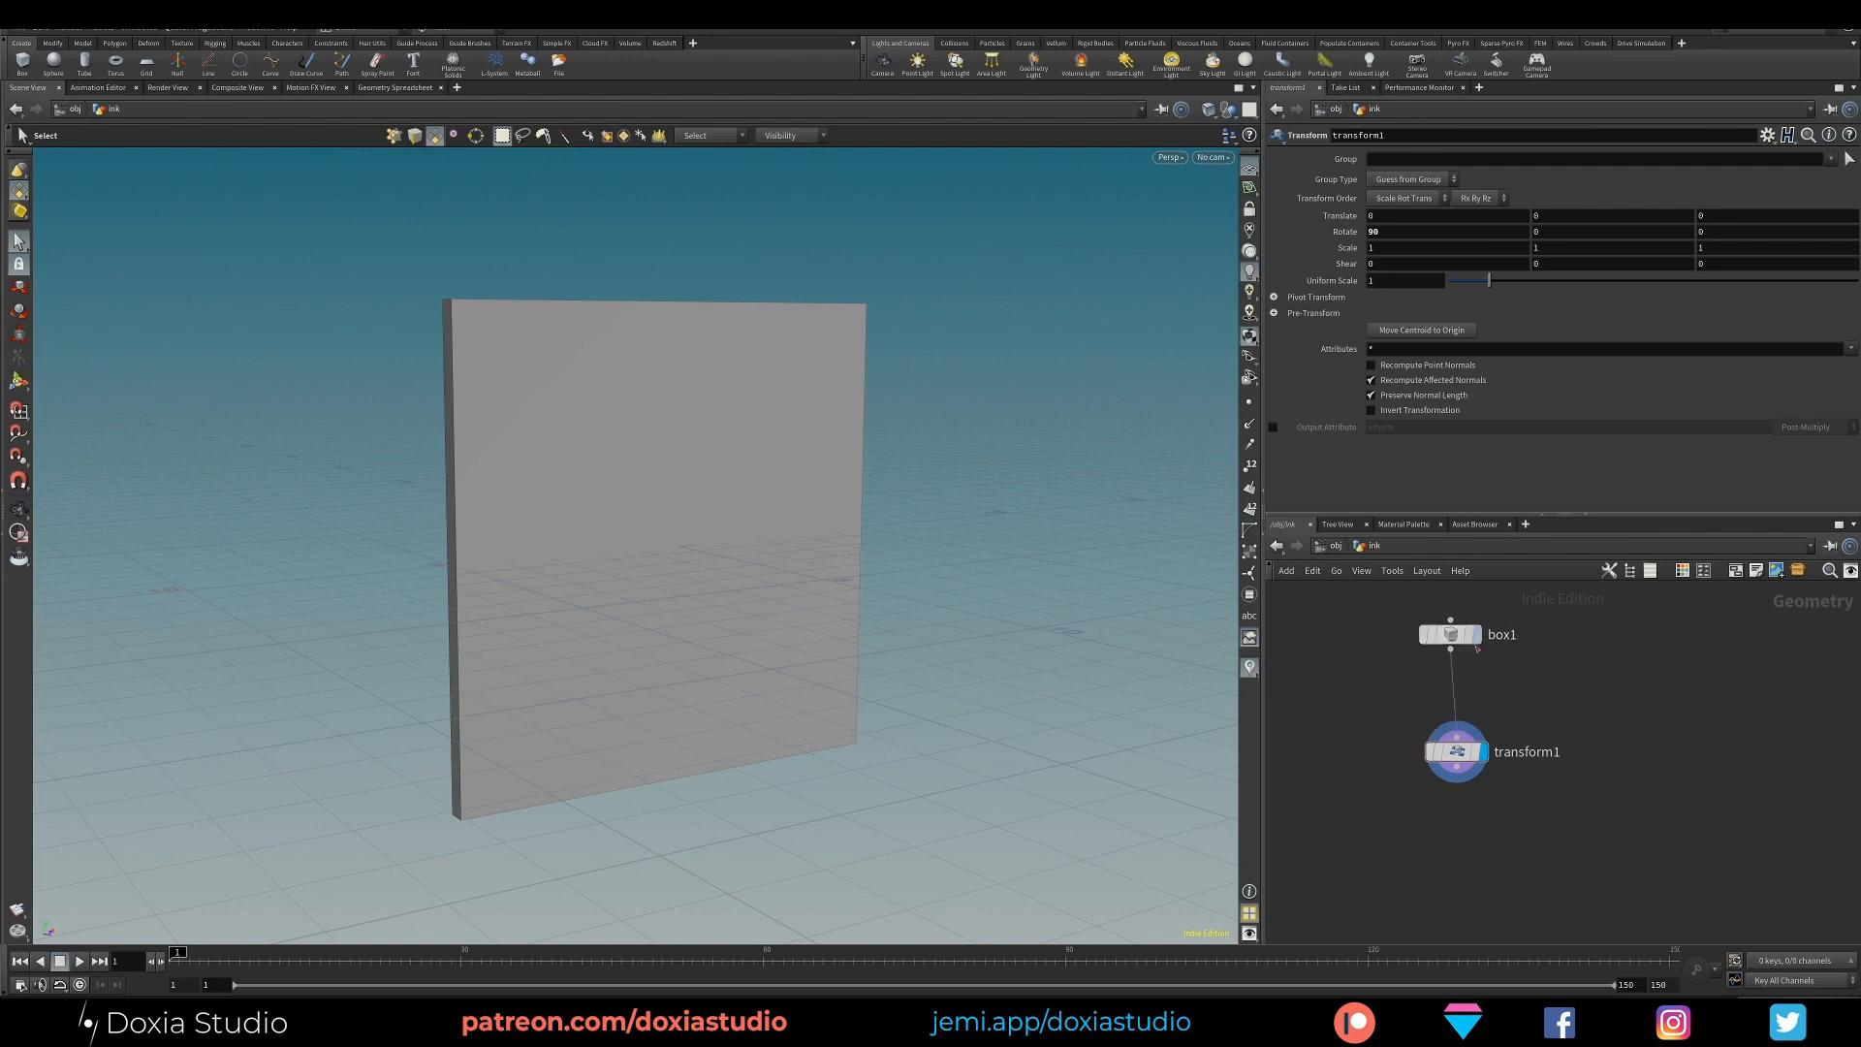
left_click(1476, 636)
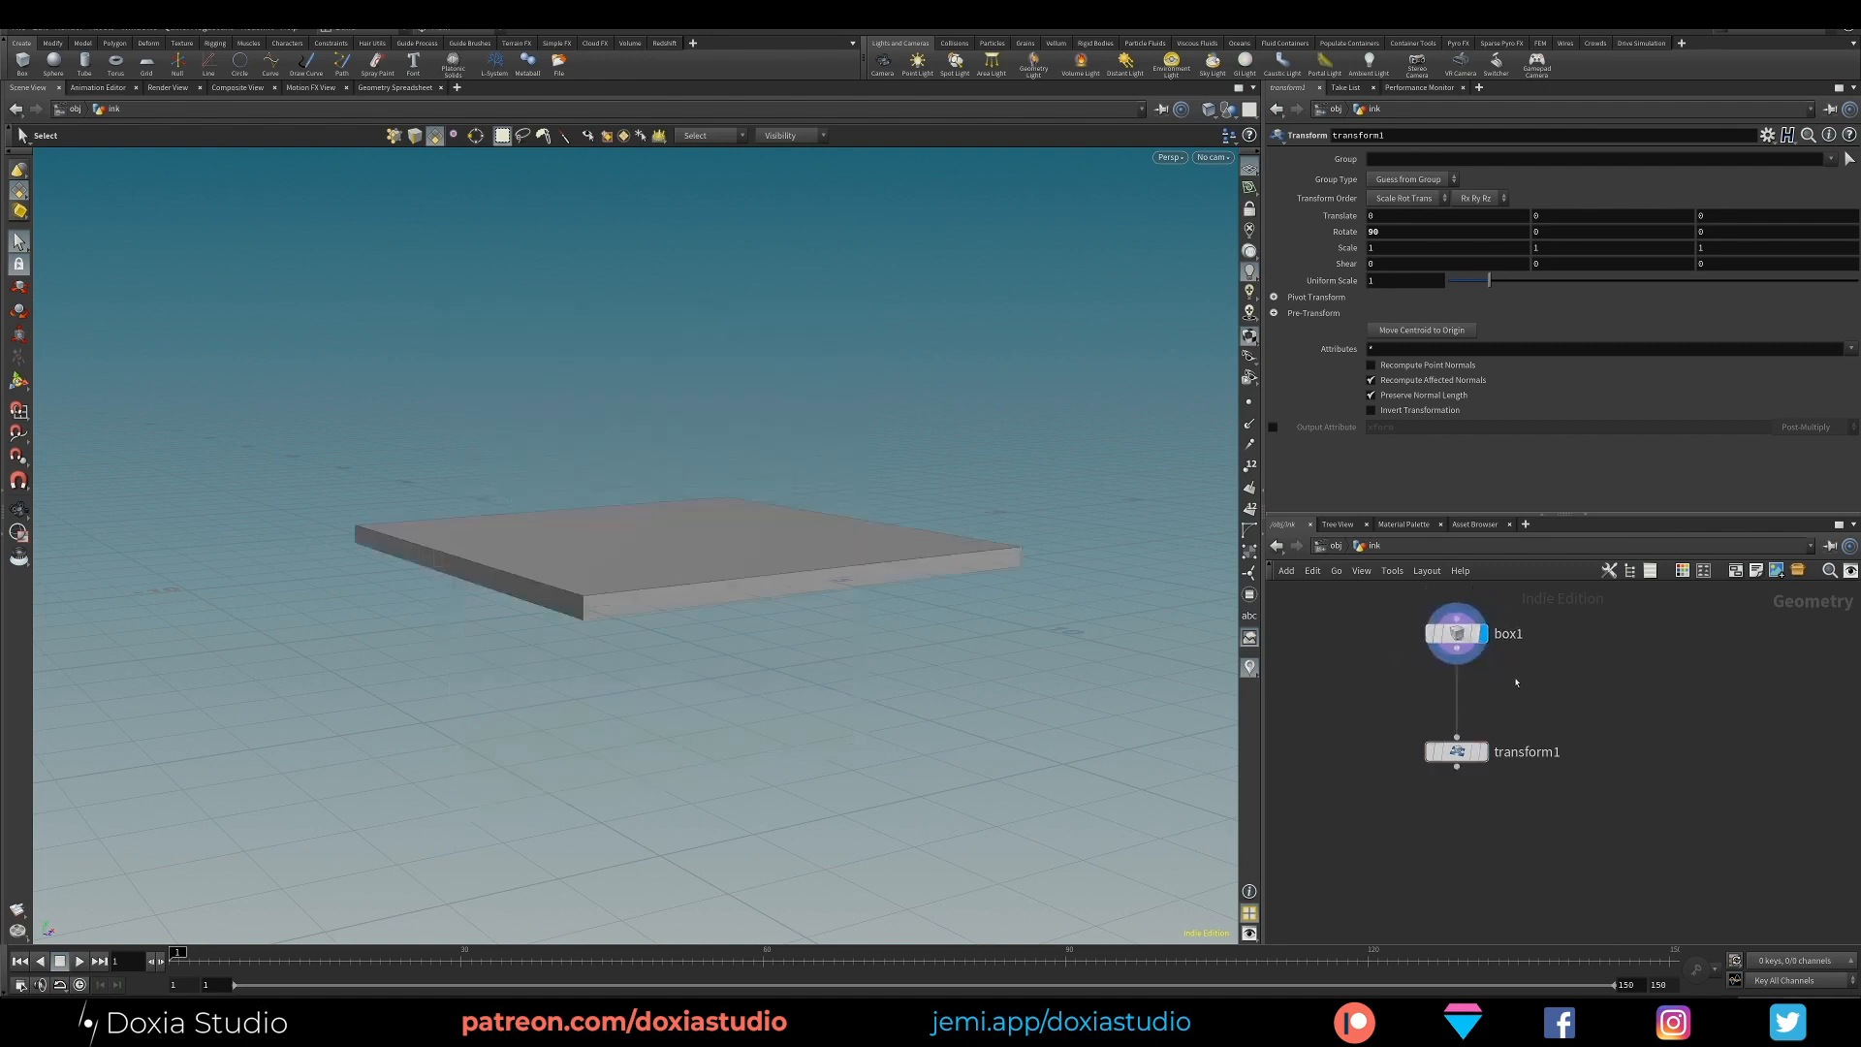
left_click(1455, 634)
left_click_drag(669, 524, 727, 581, "alt")
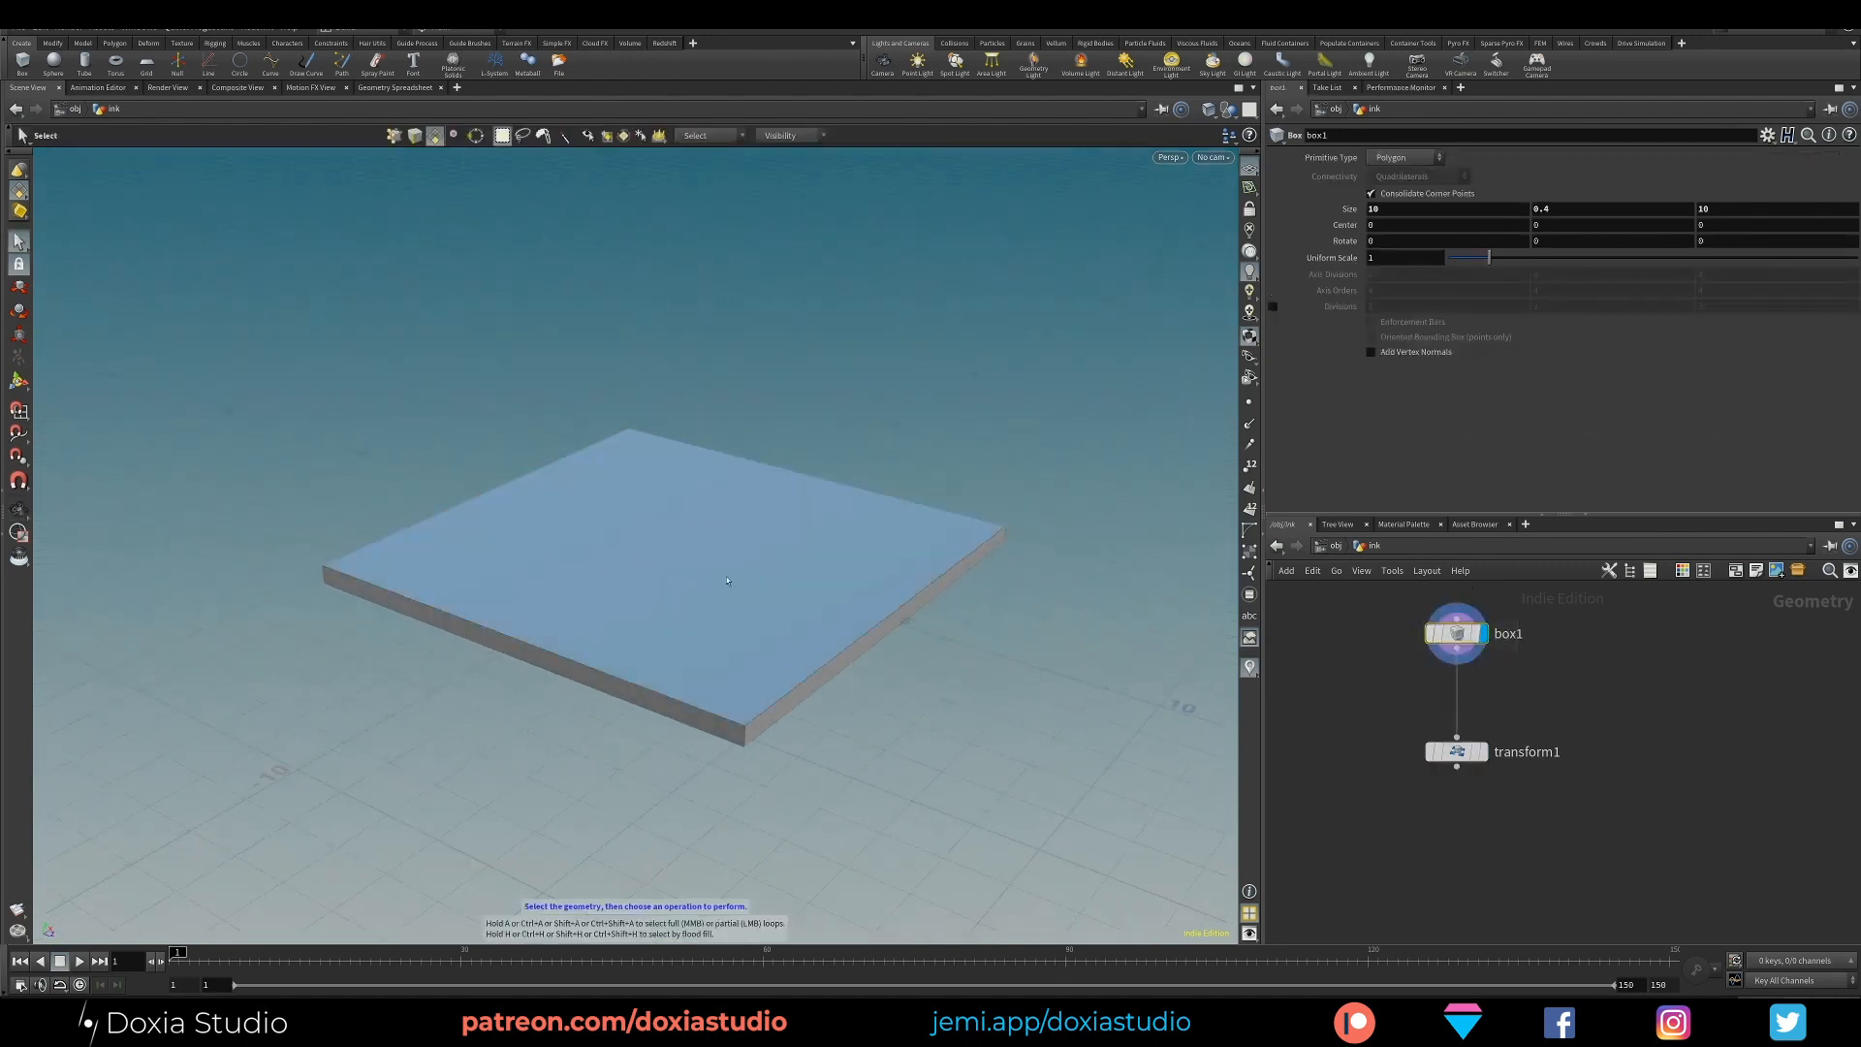
left_click_drag(1392, 708, 1573, 820)
left_click(1482, 753)
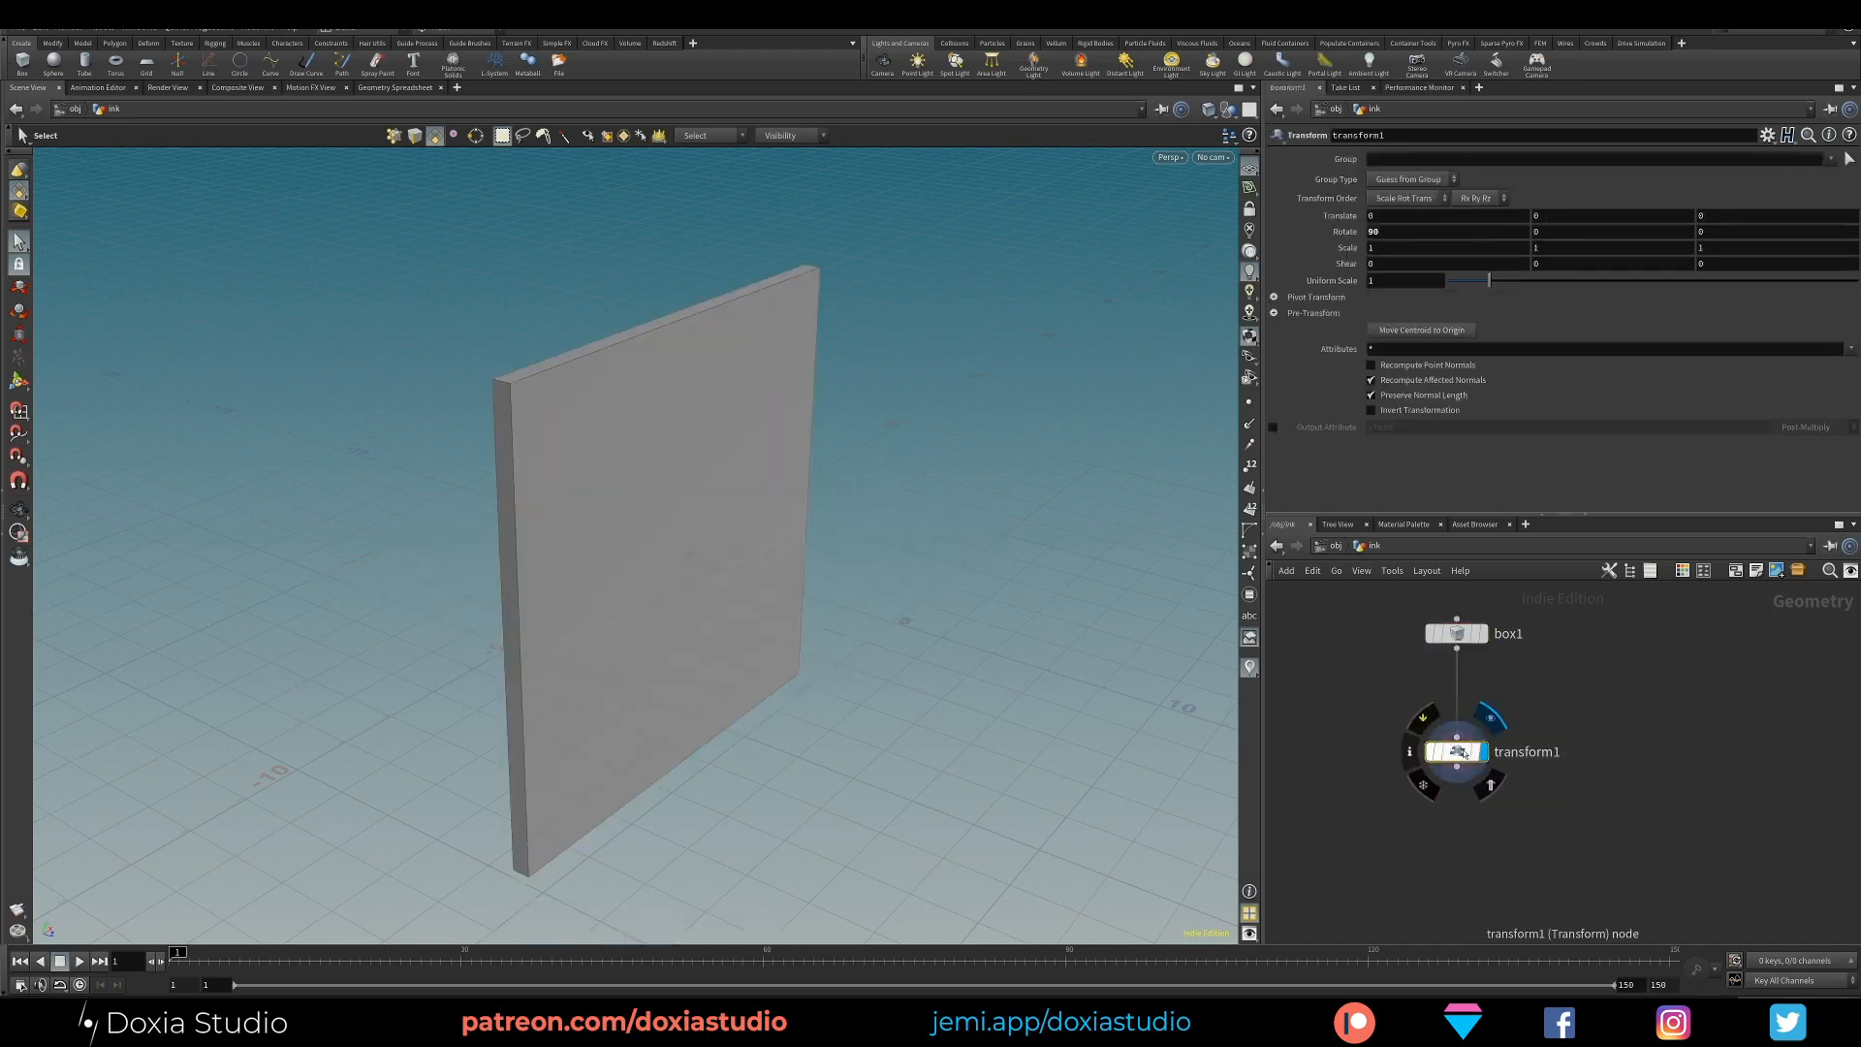
left_click(1458, 634)
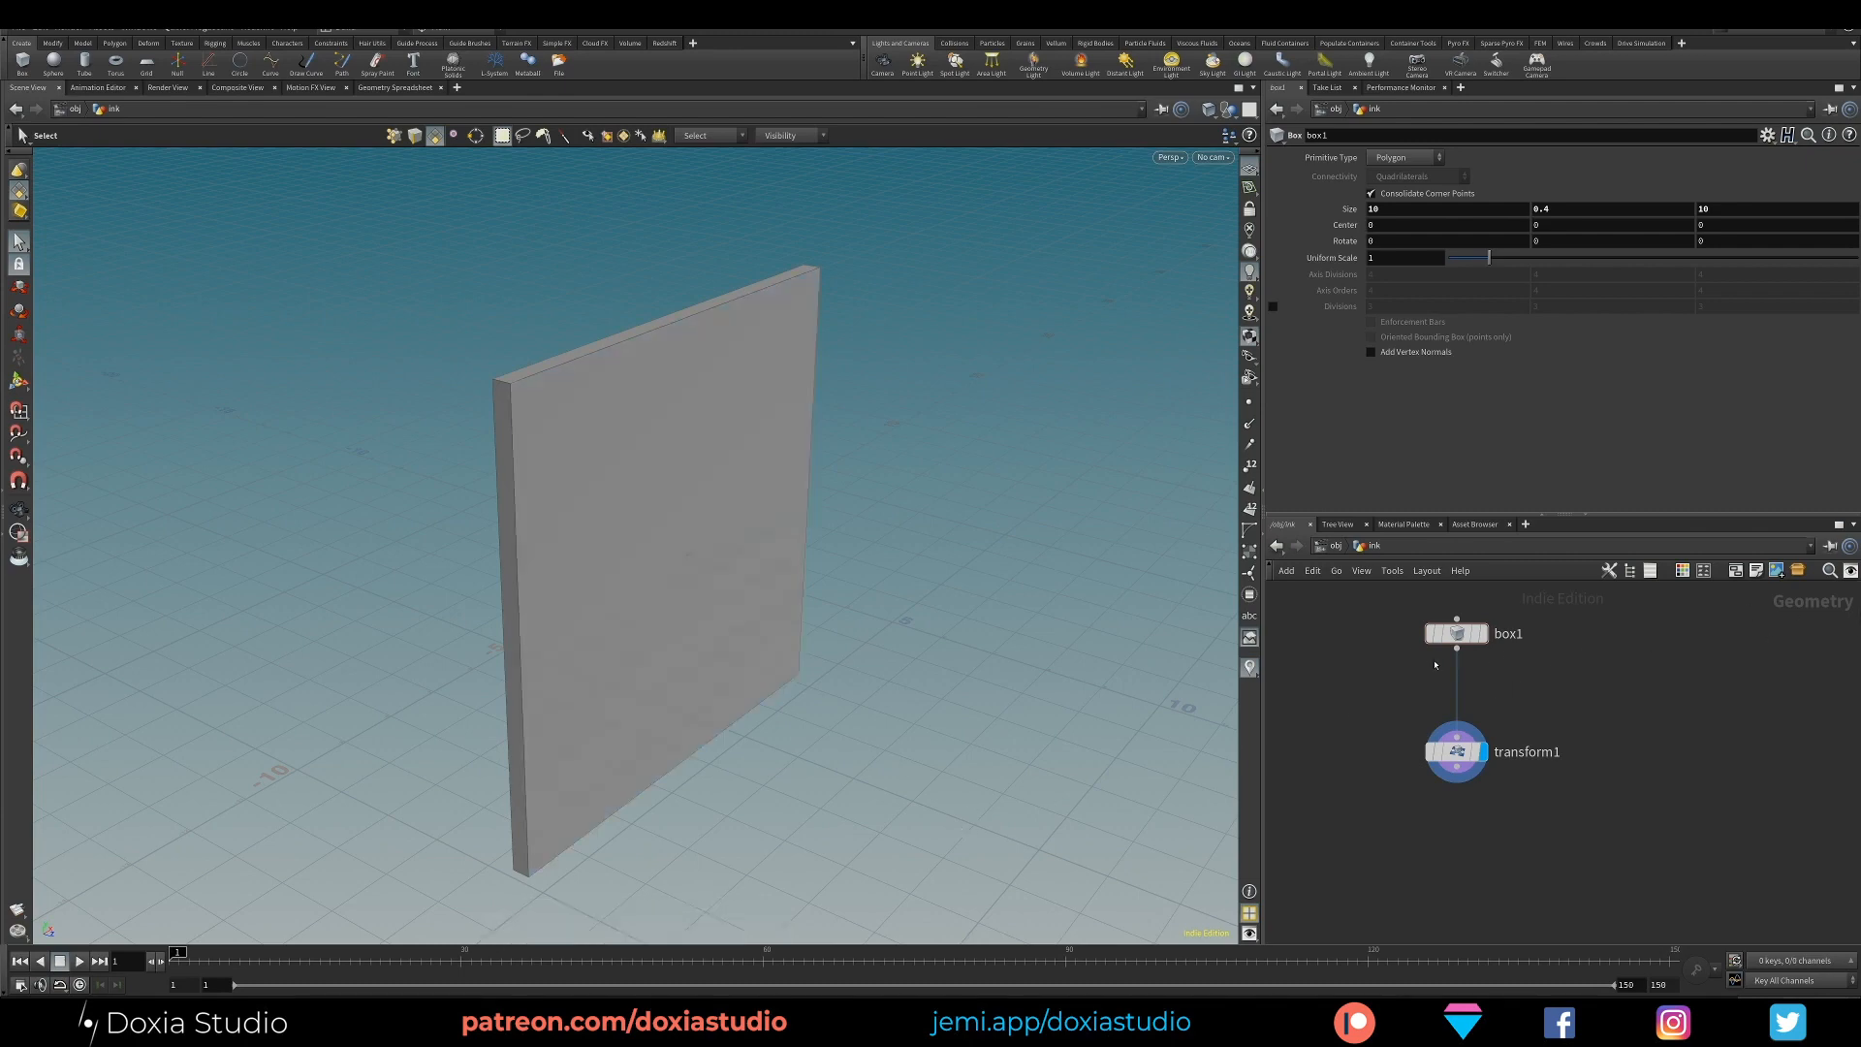
Add a Points from Volume node beside the connection between the box and the Transform node
key("Tab")
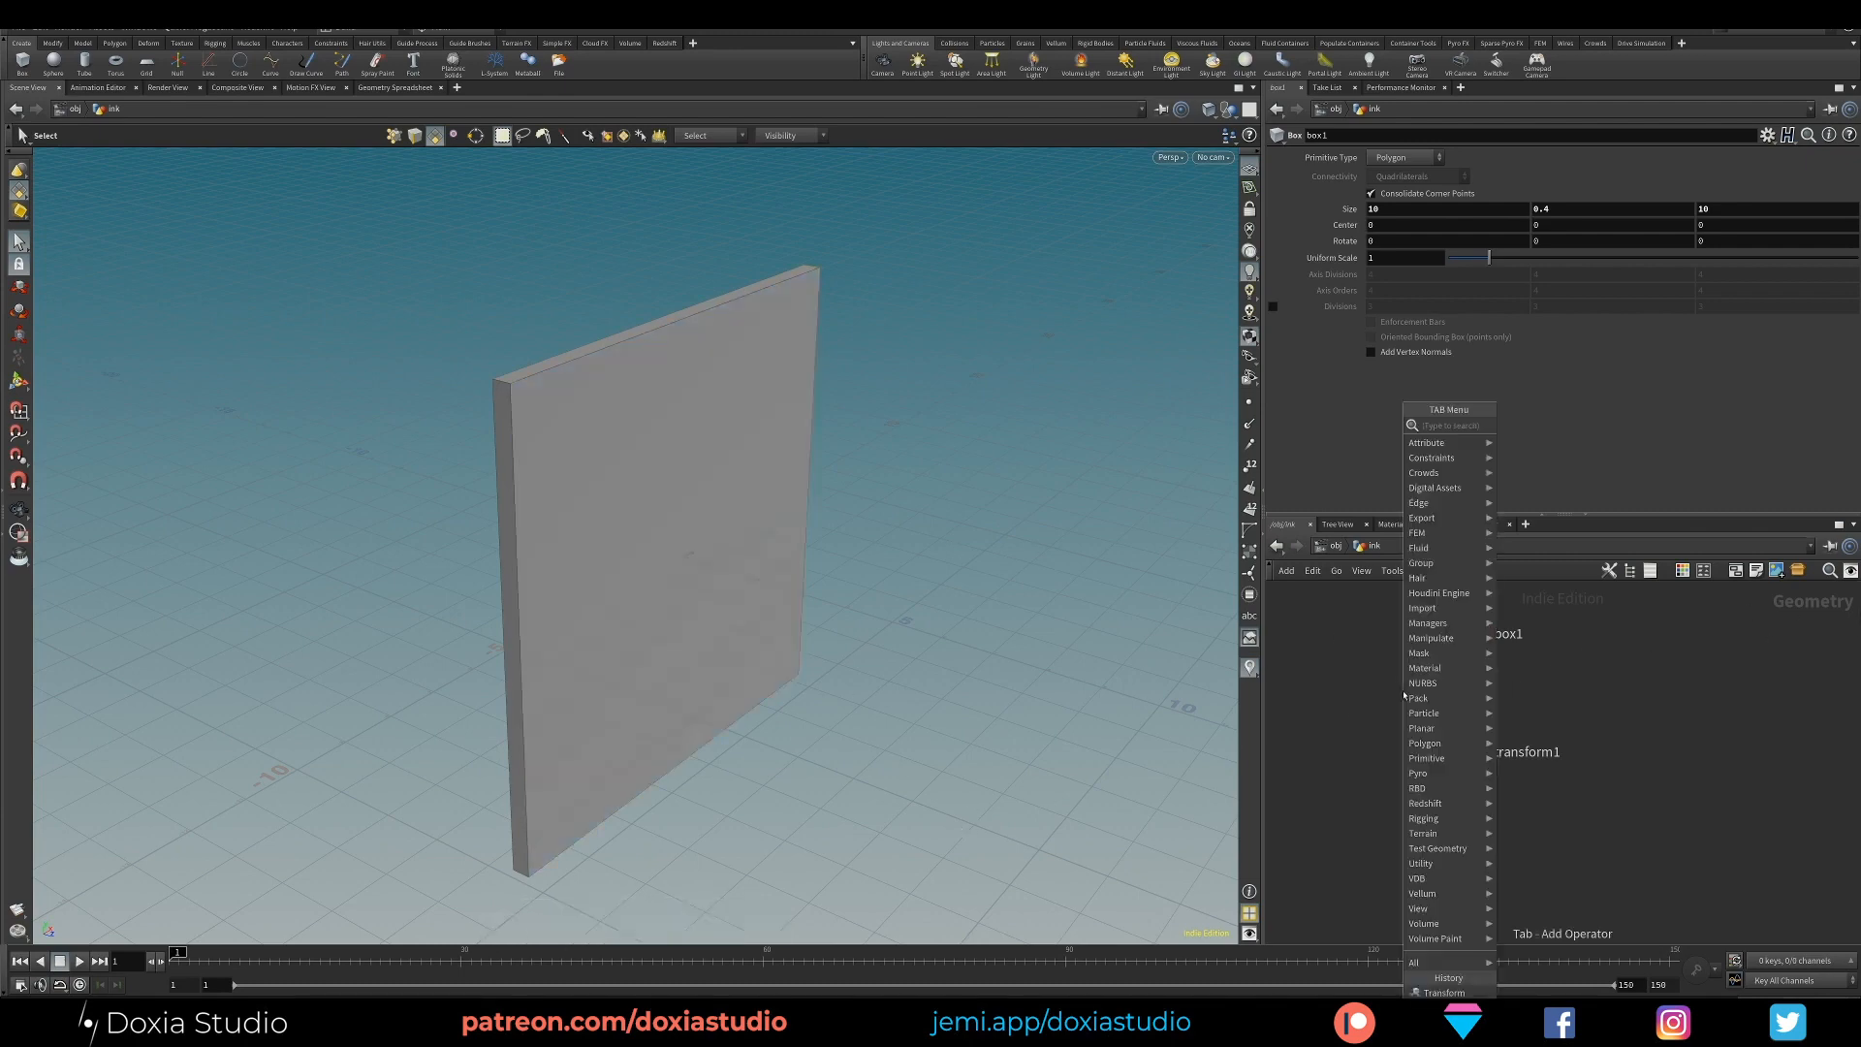
key("Escape")
key("Tab")
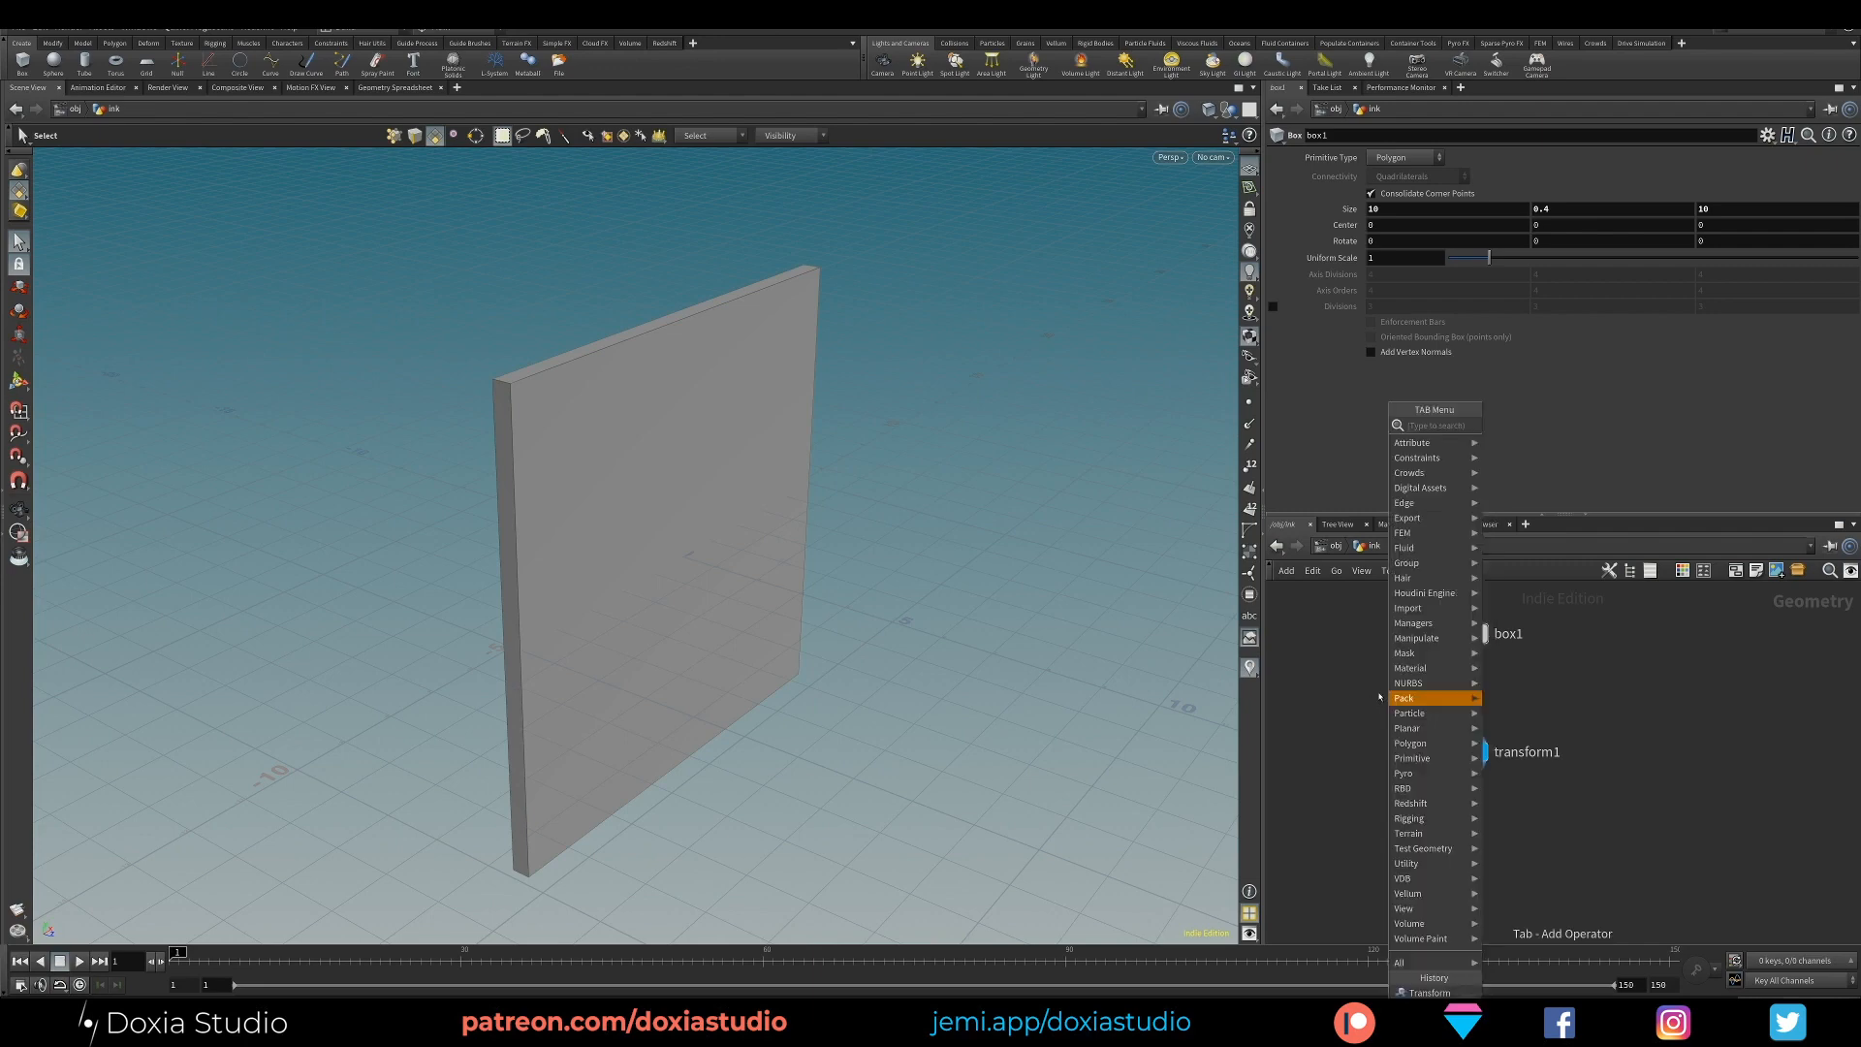
type("point")
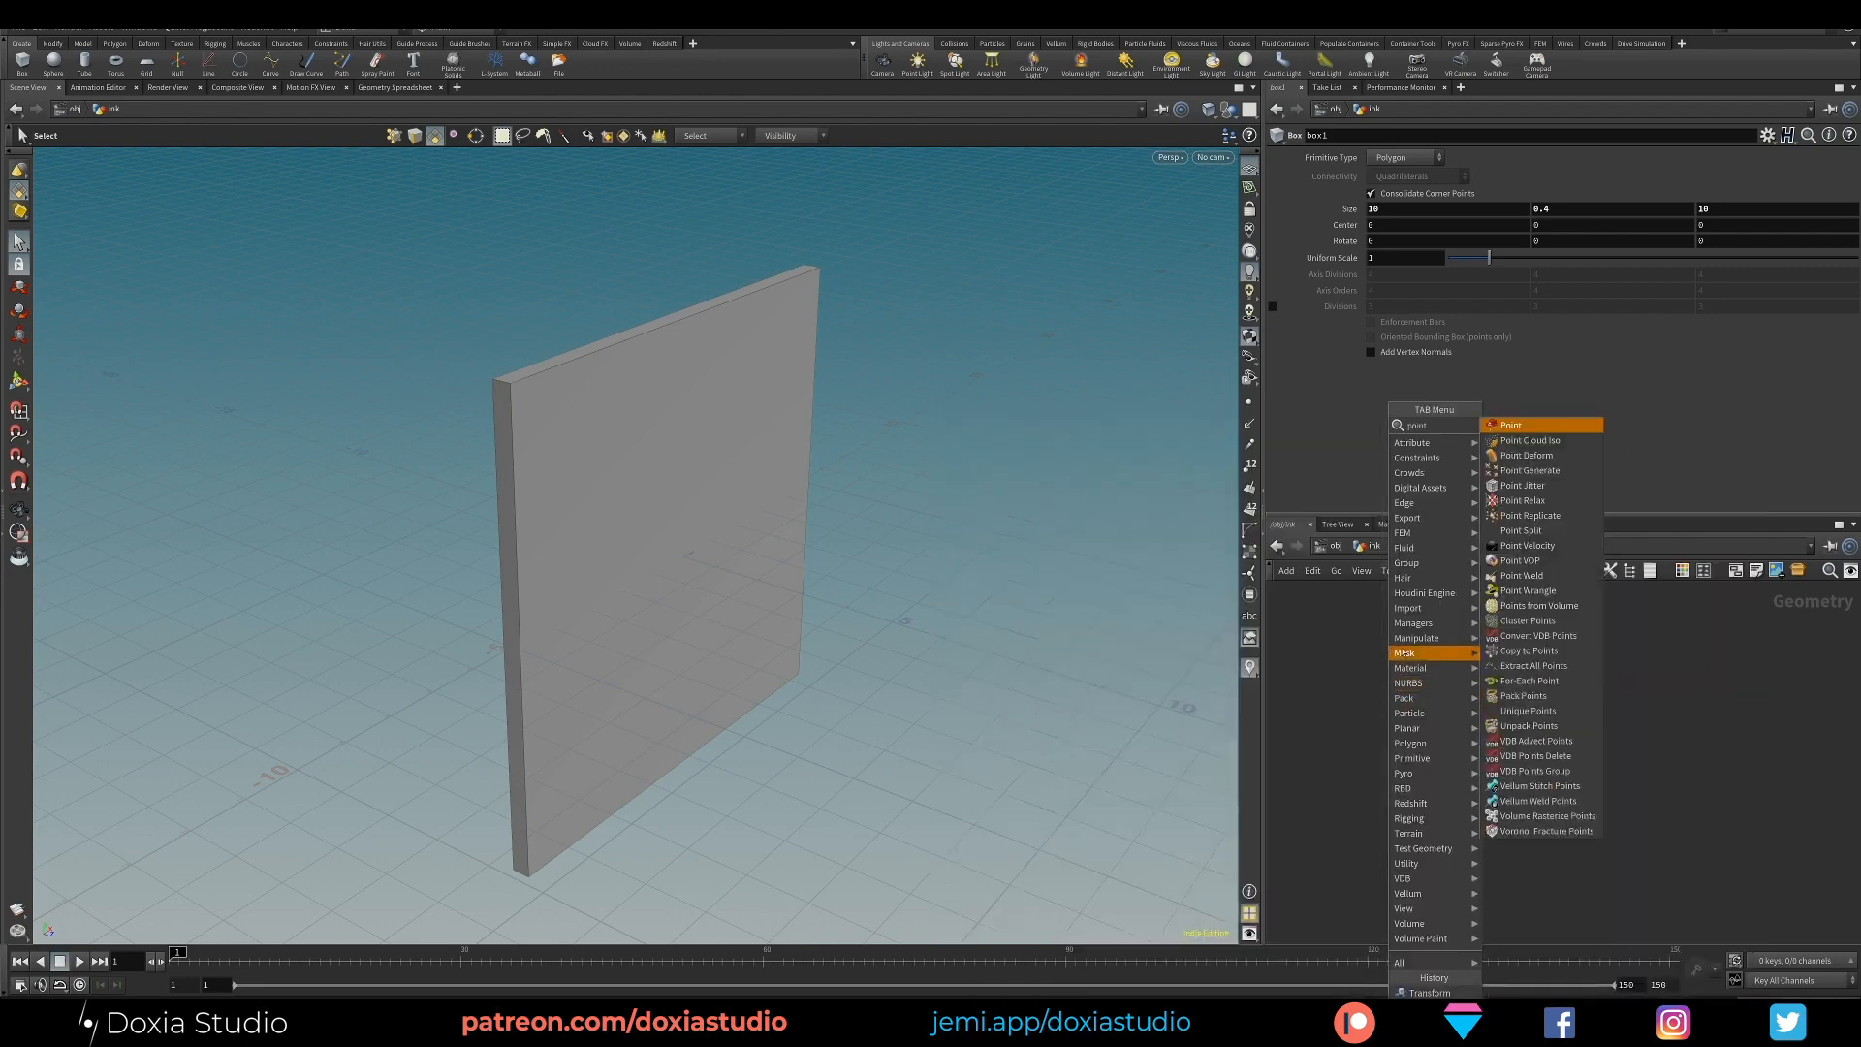
left_click(1540, 605)
left_click(1398, 685)
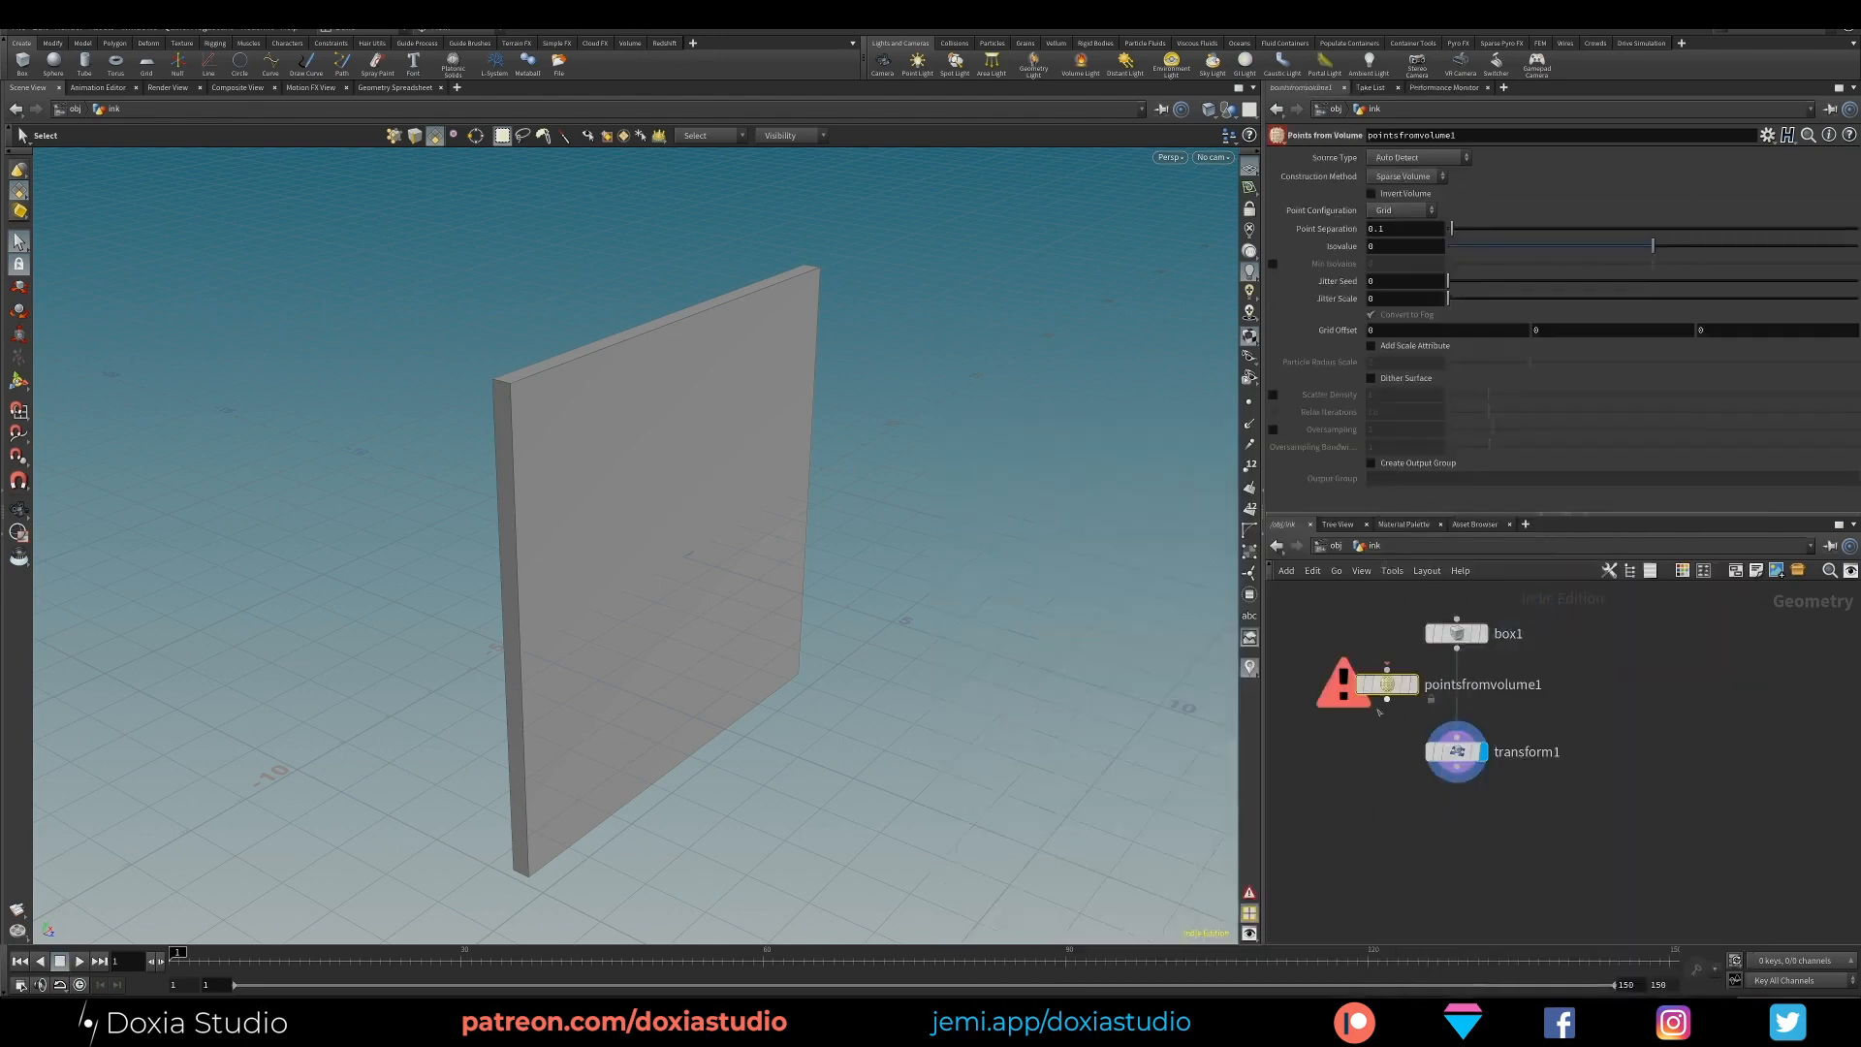
Insert the Points from Volume node between the box and the Transform node, and display its result
left_click_drag(1407, 684, 1468, 694)
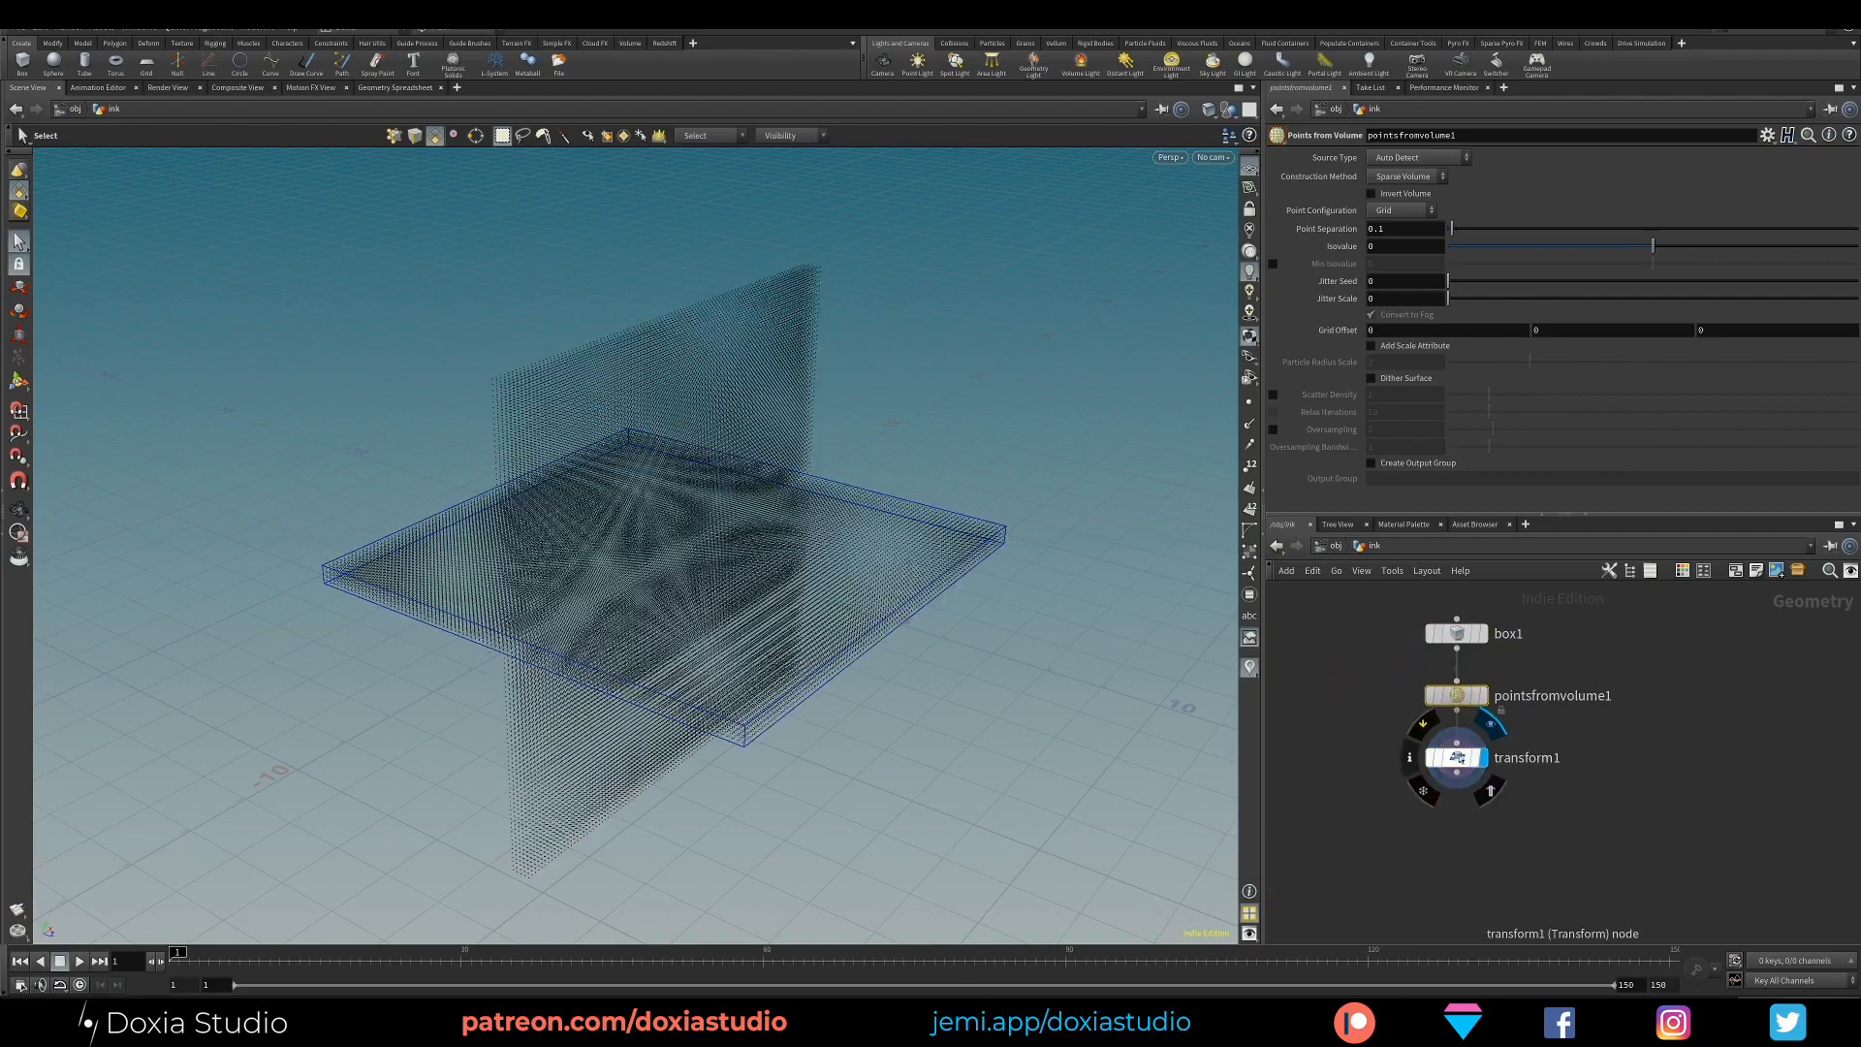
left_click(1507, 732)
left_click(1457, 695)
left_click(1483, 695)
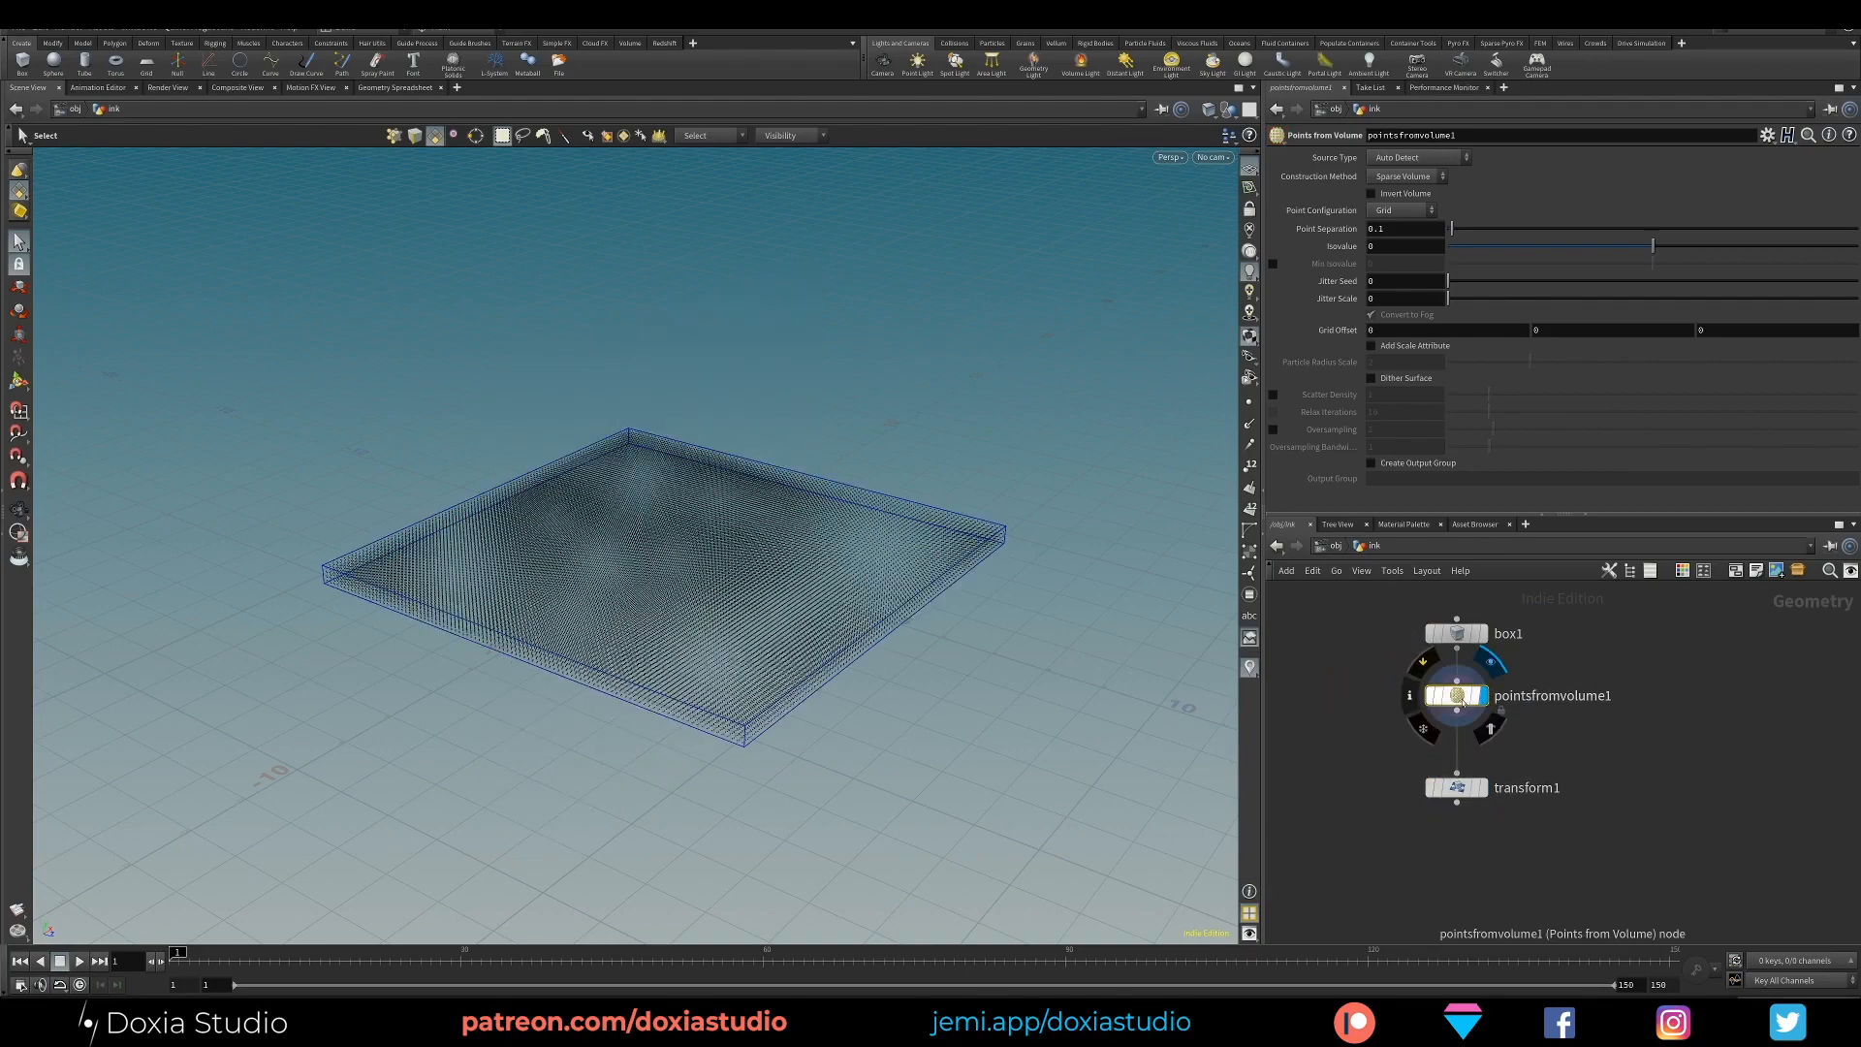
Set the Jitter Scale of the Points from Volume node to 1 to break up the regular point grid
left_click_drag(914, 611, 621, 751, "alt")
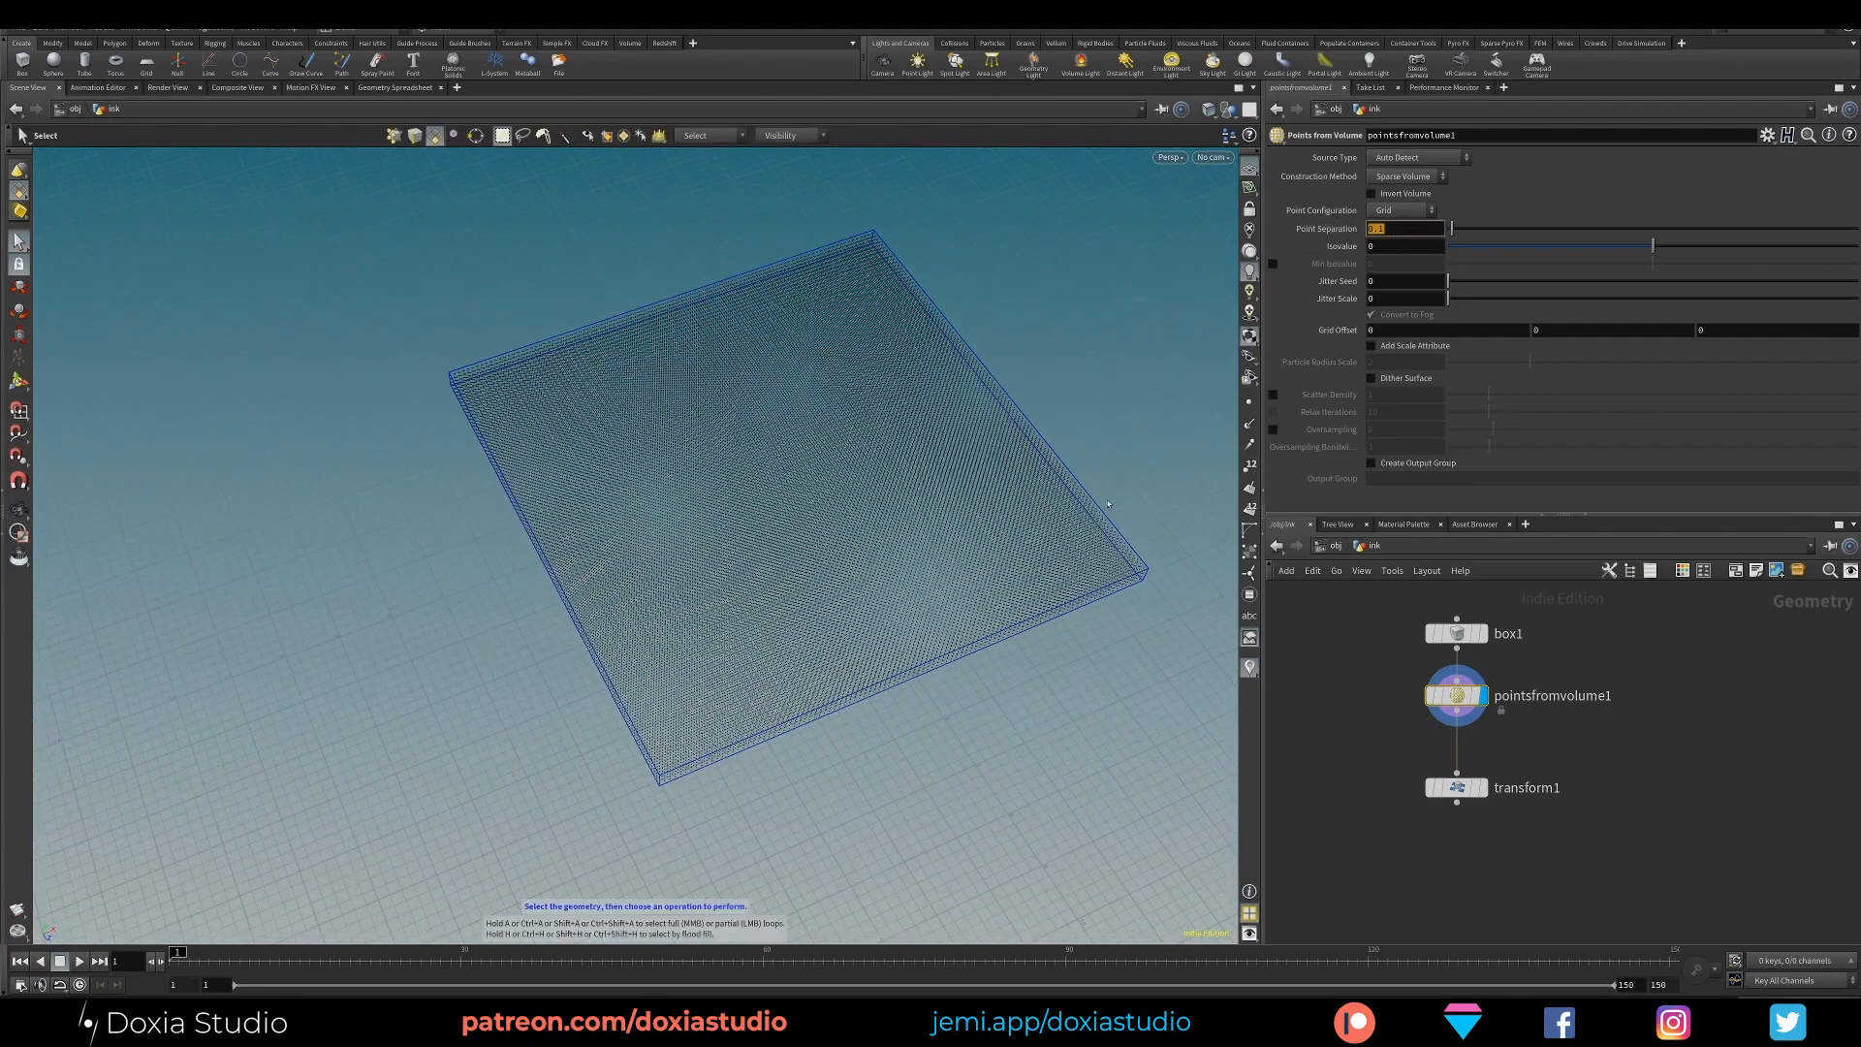
key("alt")
left_click_drag(931, 467, 876, 569, "alt")
right_click_drag(876, 569, 1108, 539, "alt")
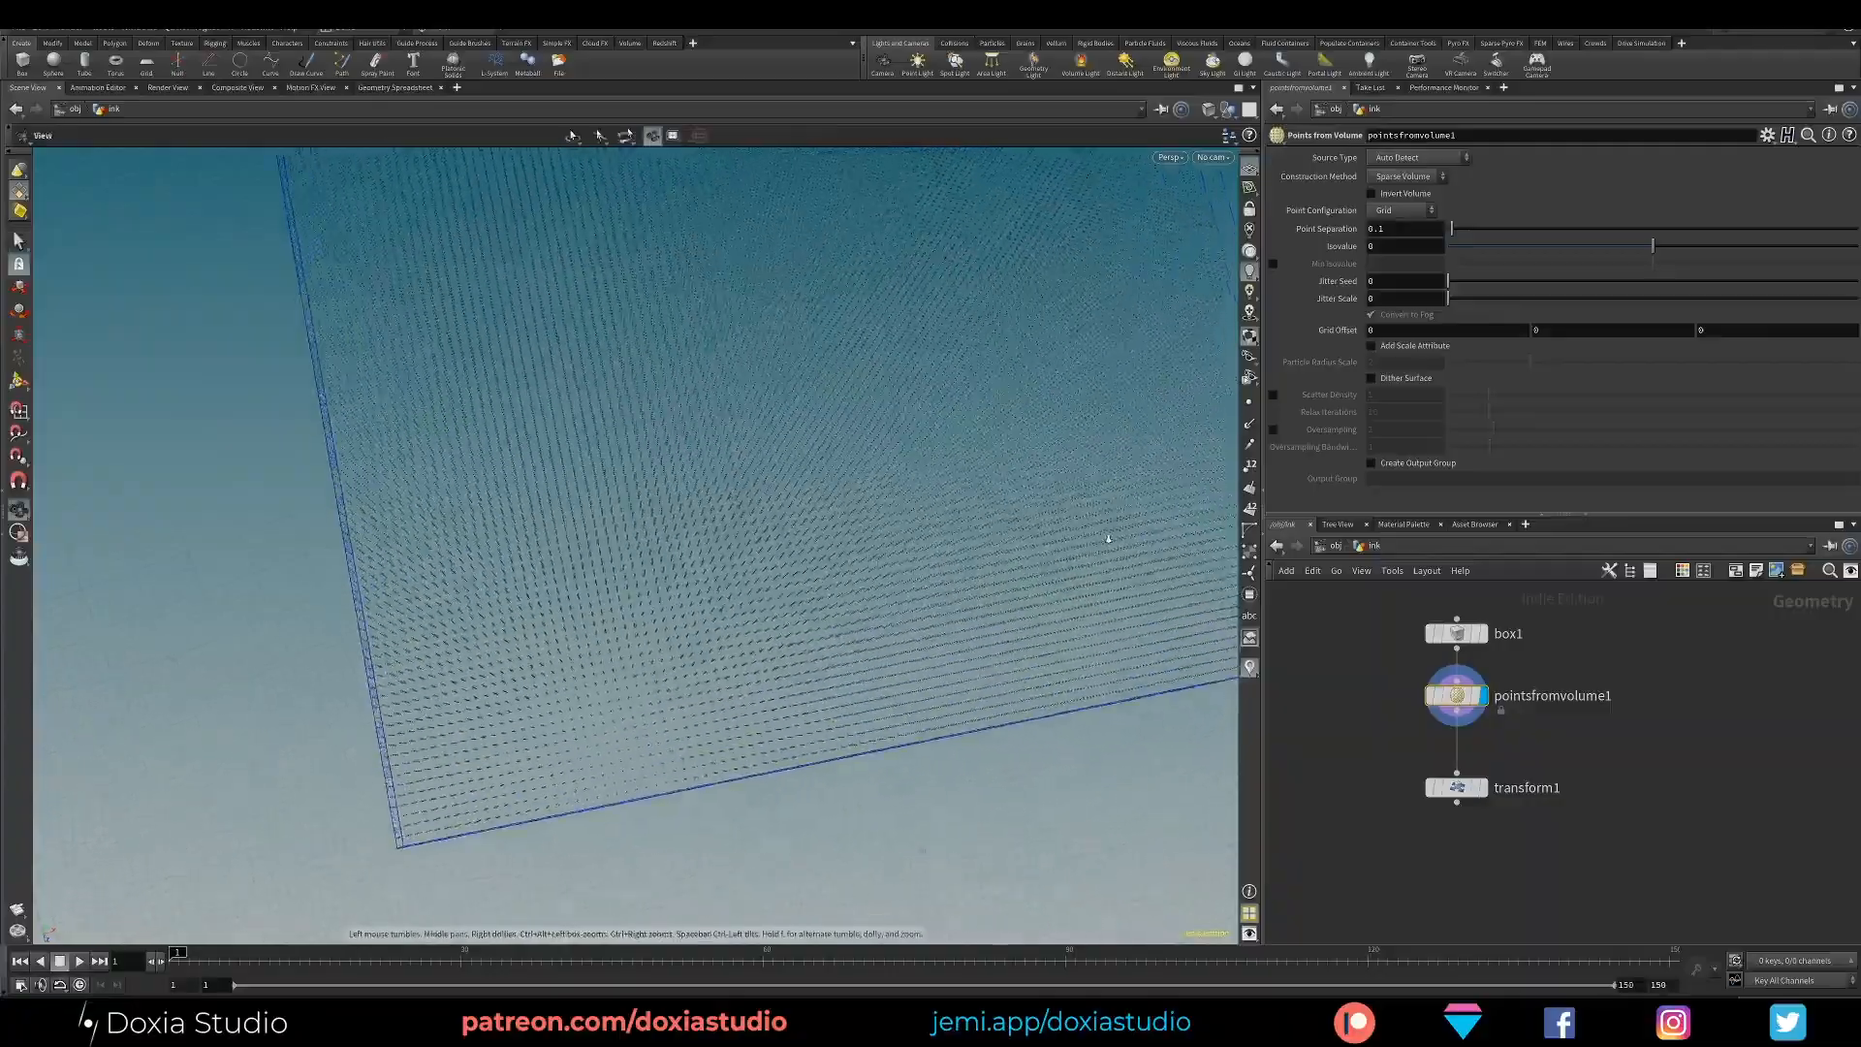
left_click_drag(1109, 539, 918, 566, "alt")
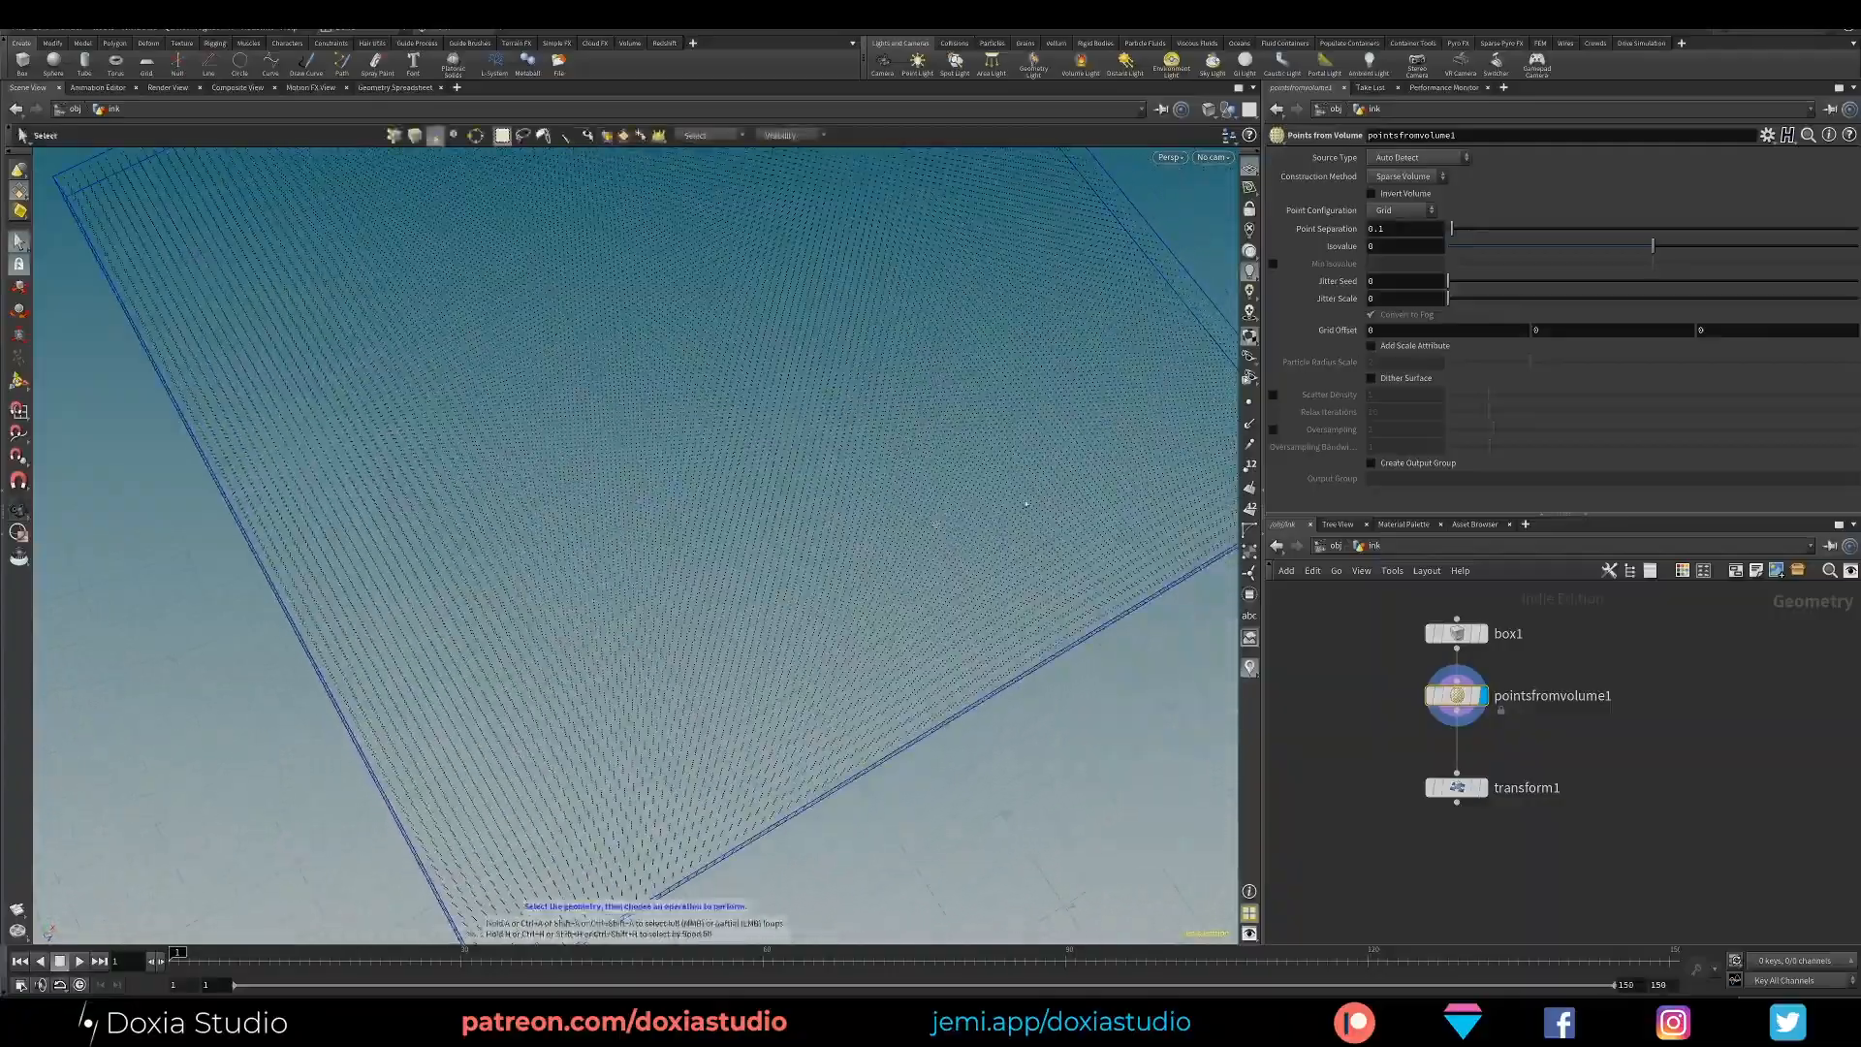
left_click_drag(1026, 503, 885, 440, "alt")
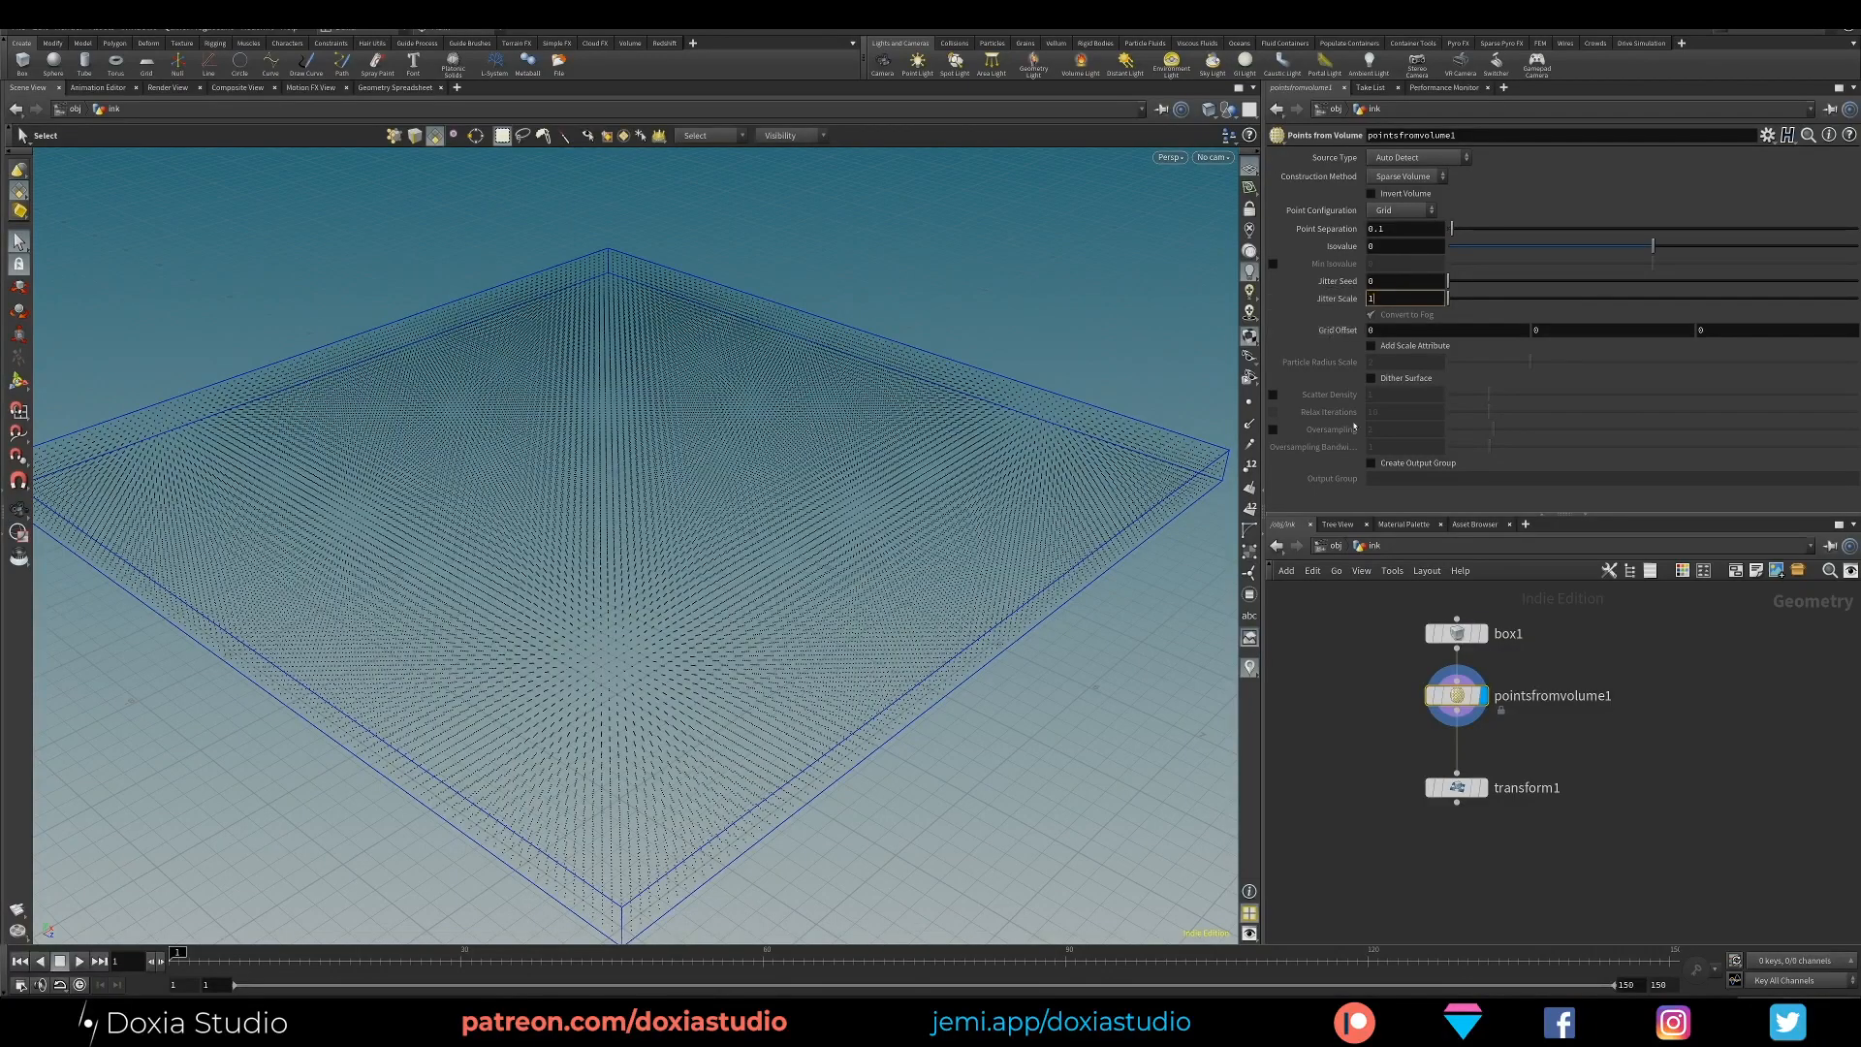
key("Return")
left_click_drag(842, 572, 750, 636, "alt")
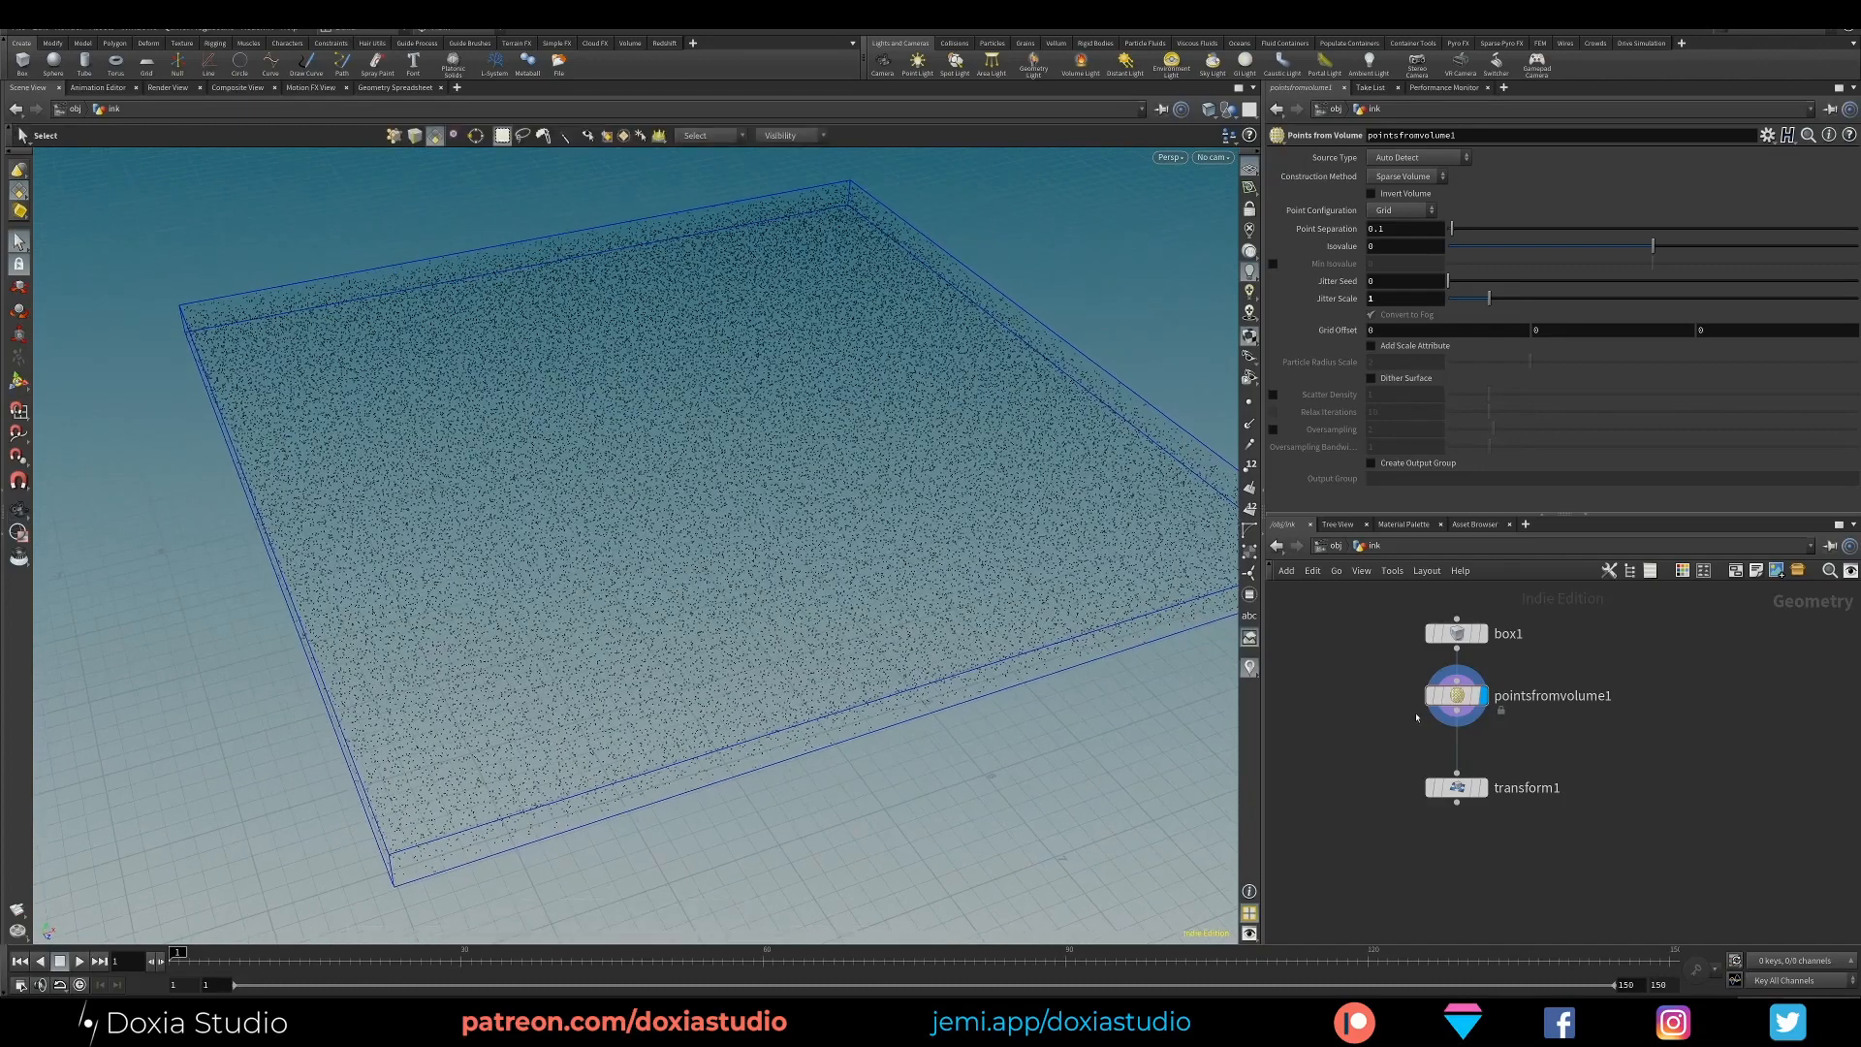
key("Tab")
type("atr")
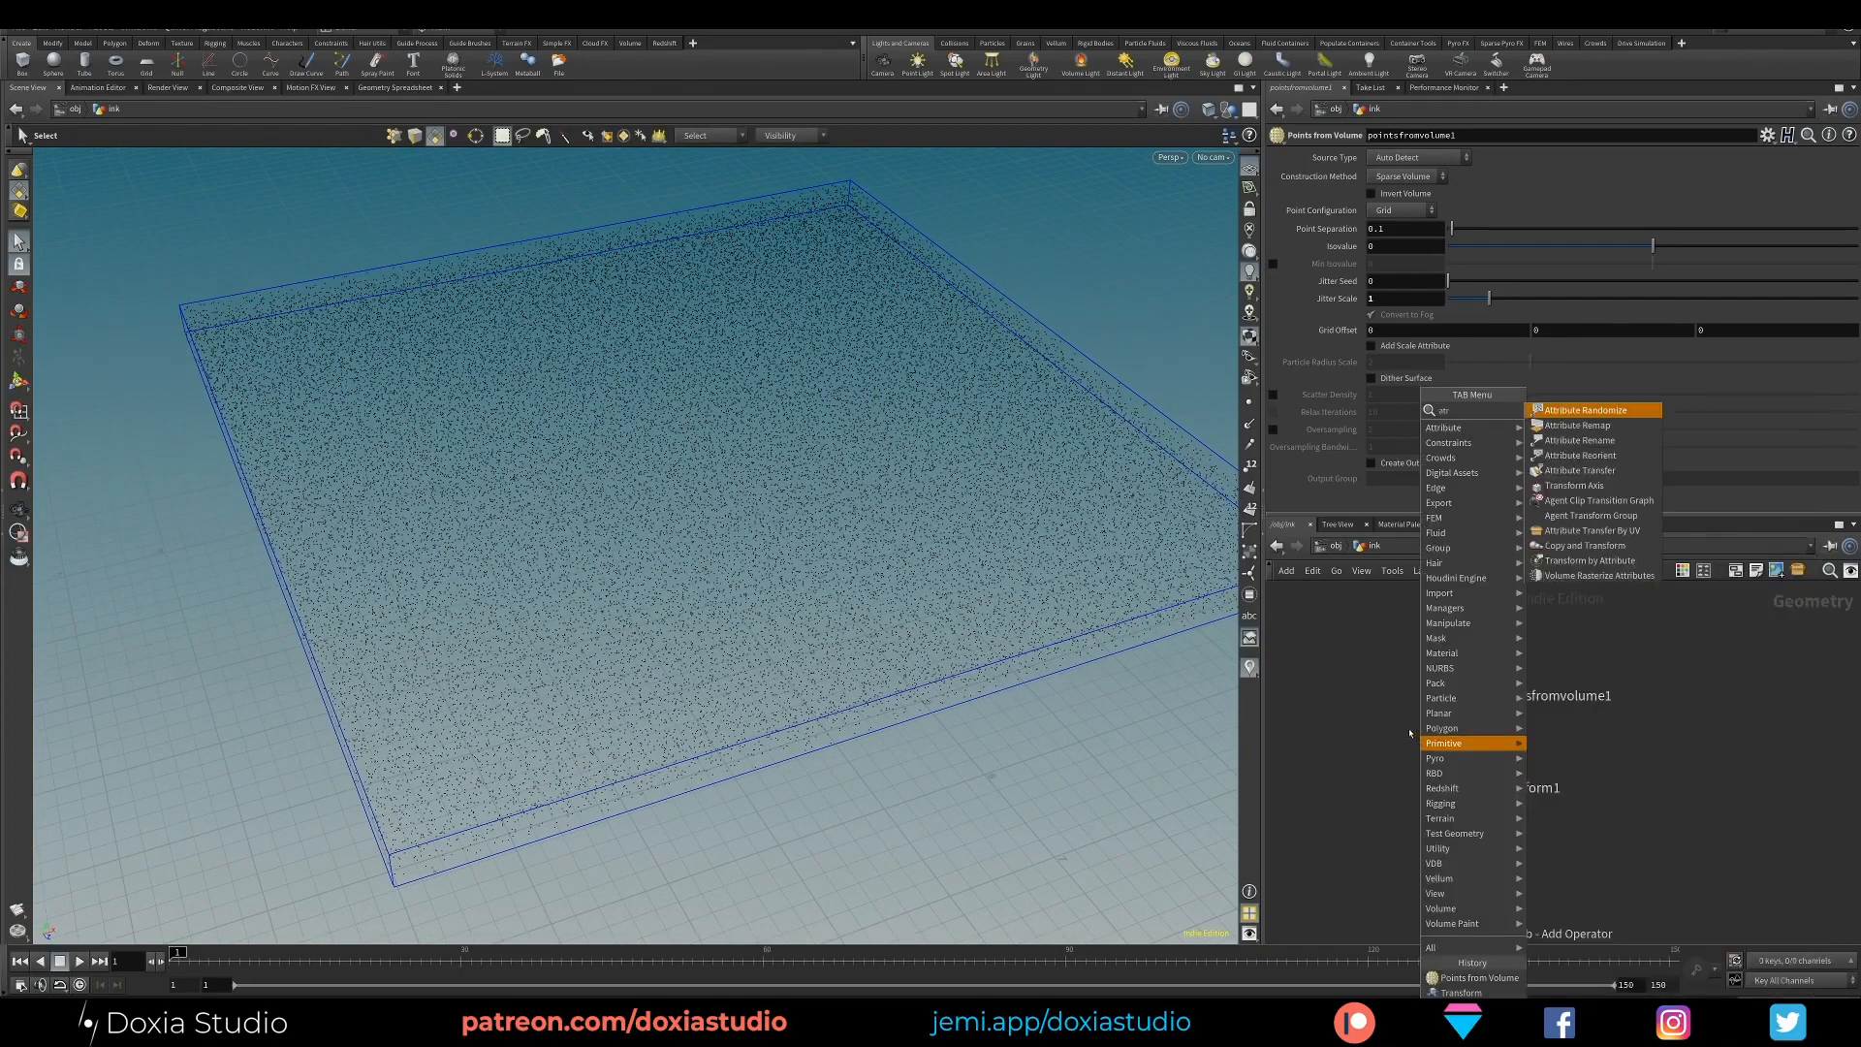
type("ib")
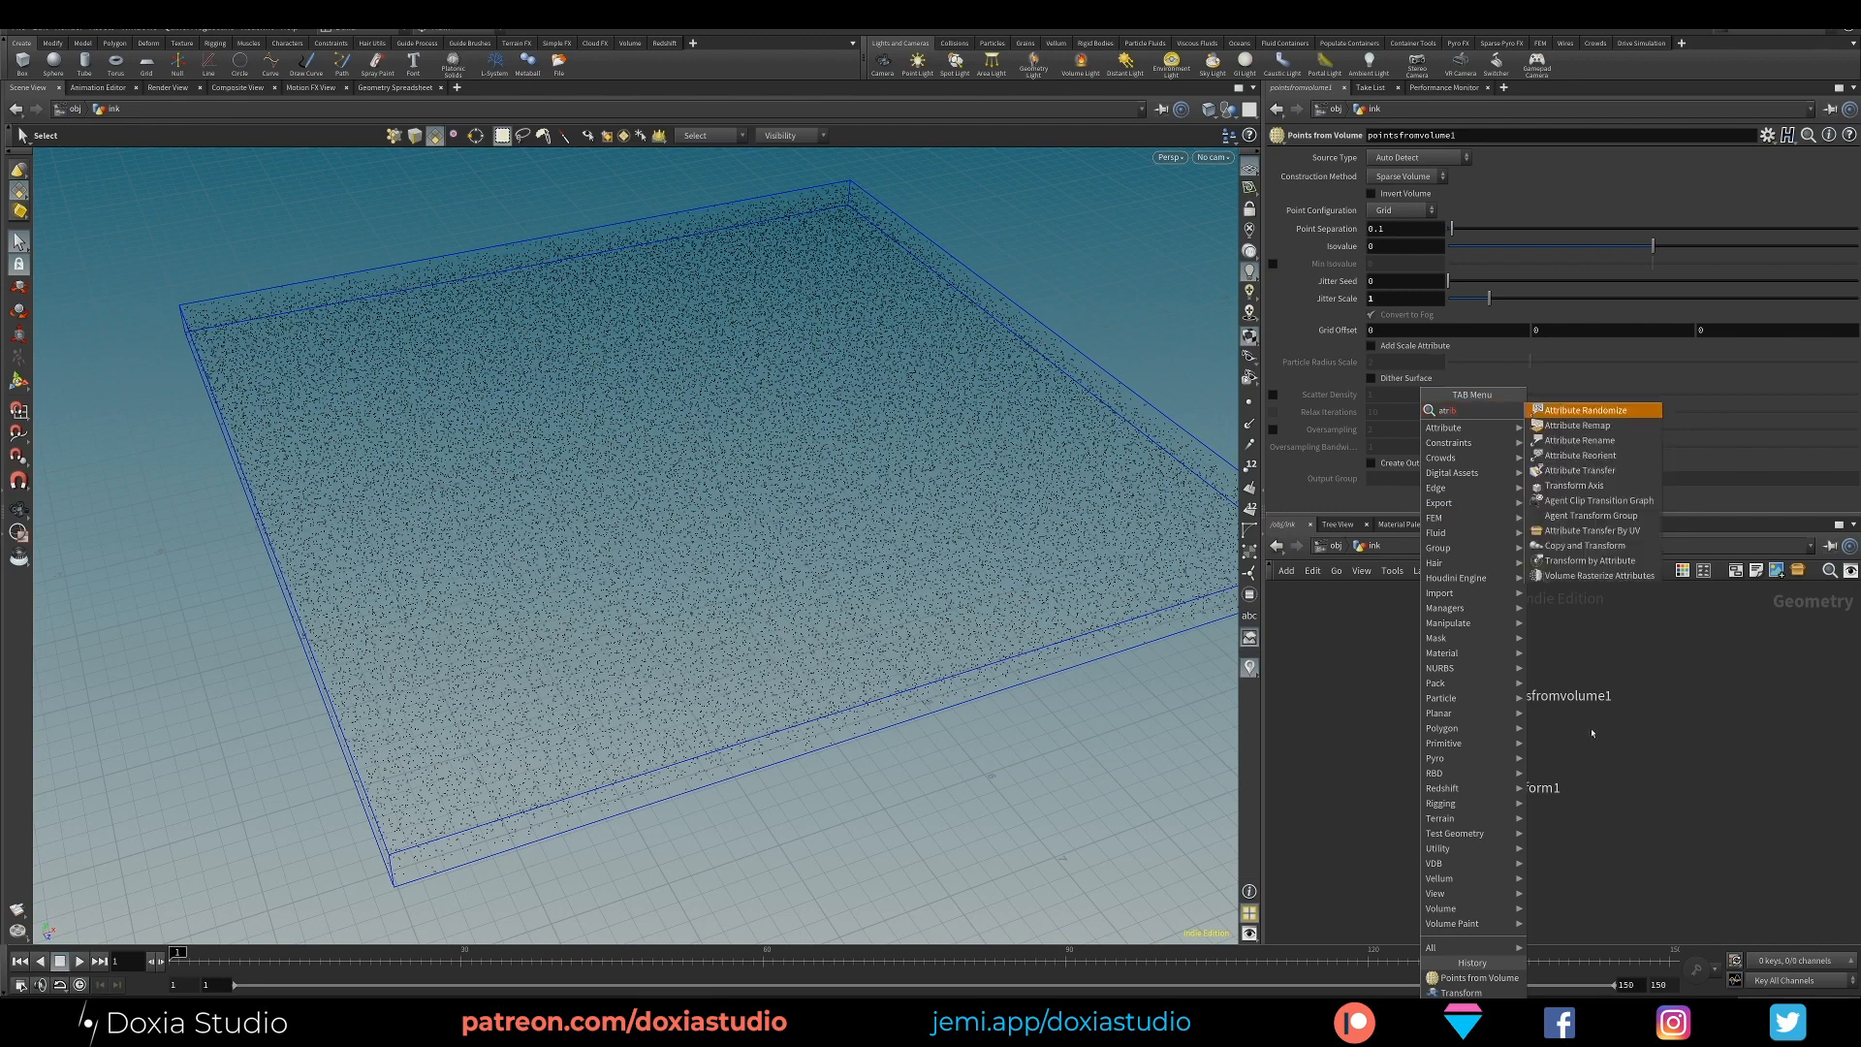
type("ute")
key("Escape")
Add an Attribute from Map node between the Points from Volume and Transform nodes
key("Tab")
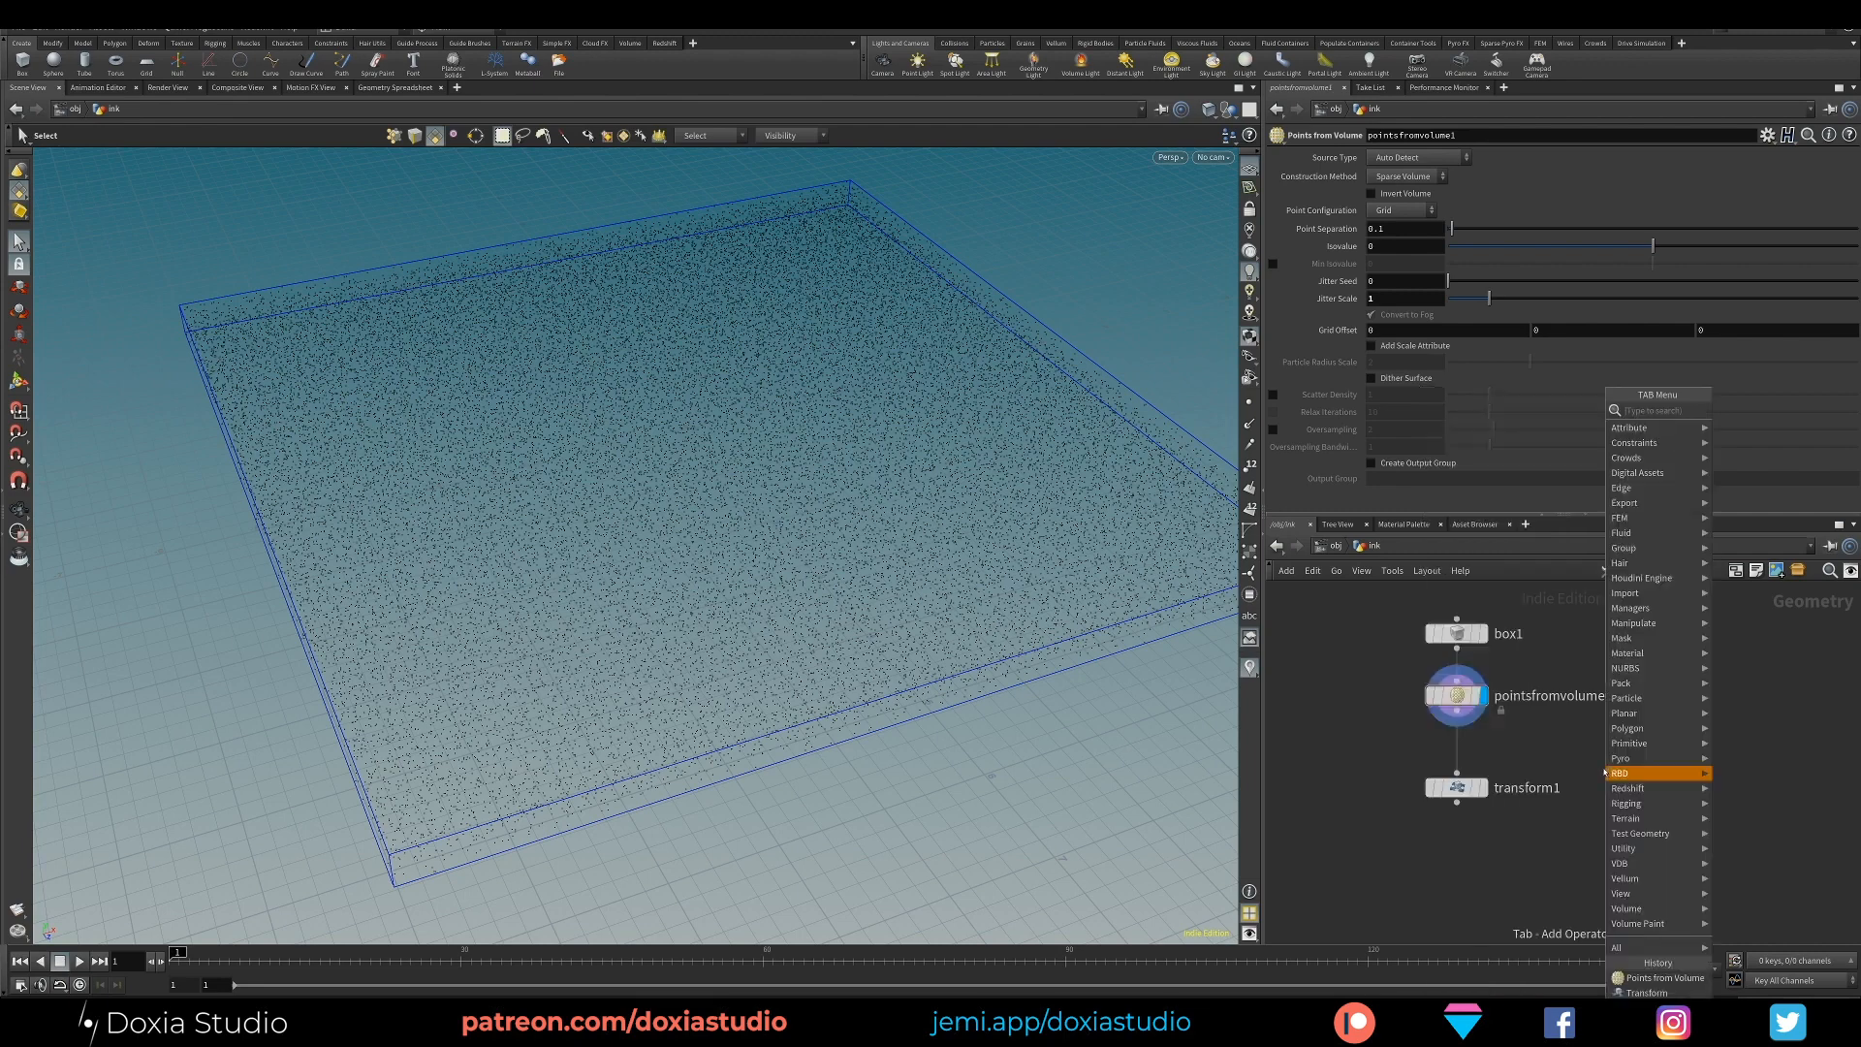
mouse_move(1612, 772)
type("at ma")
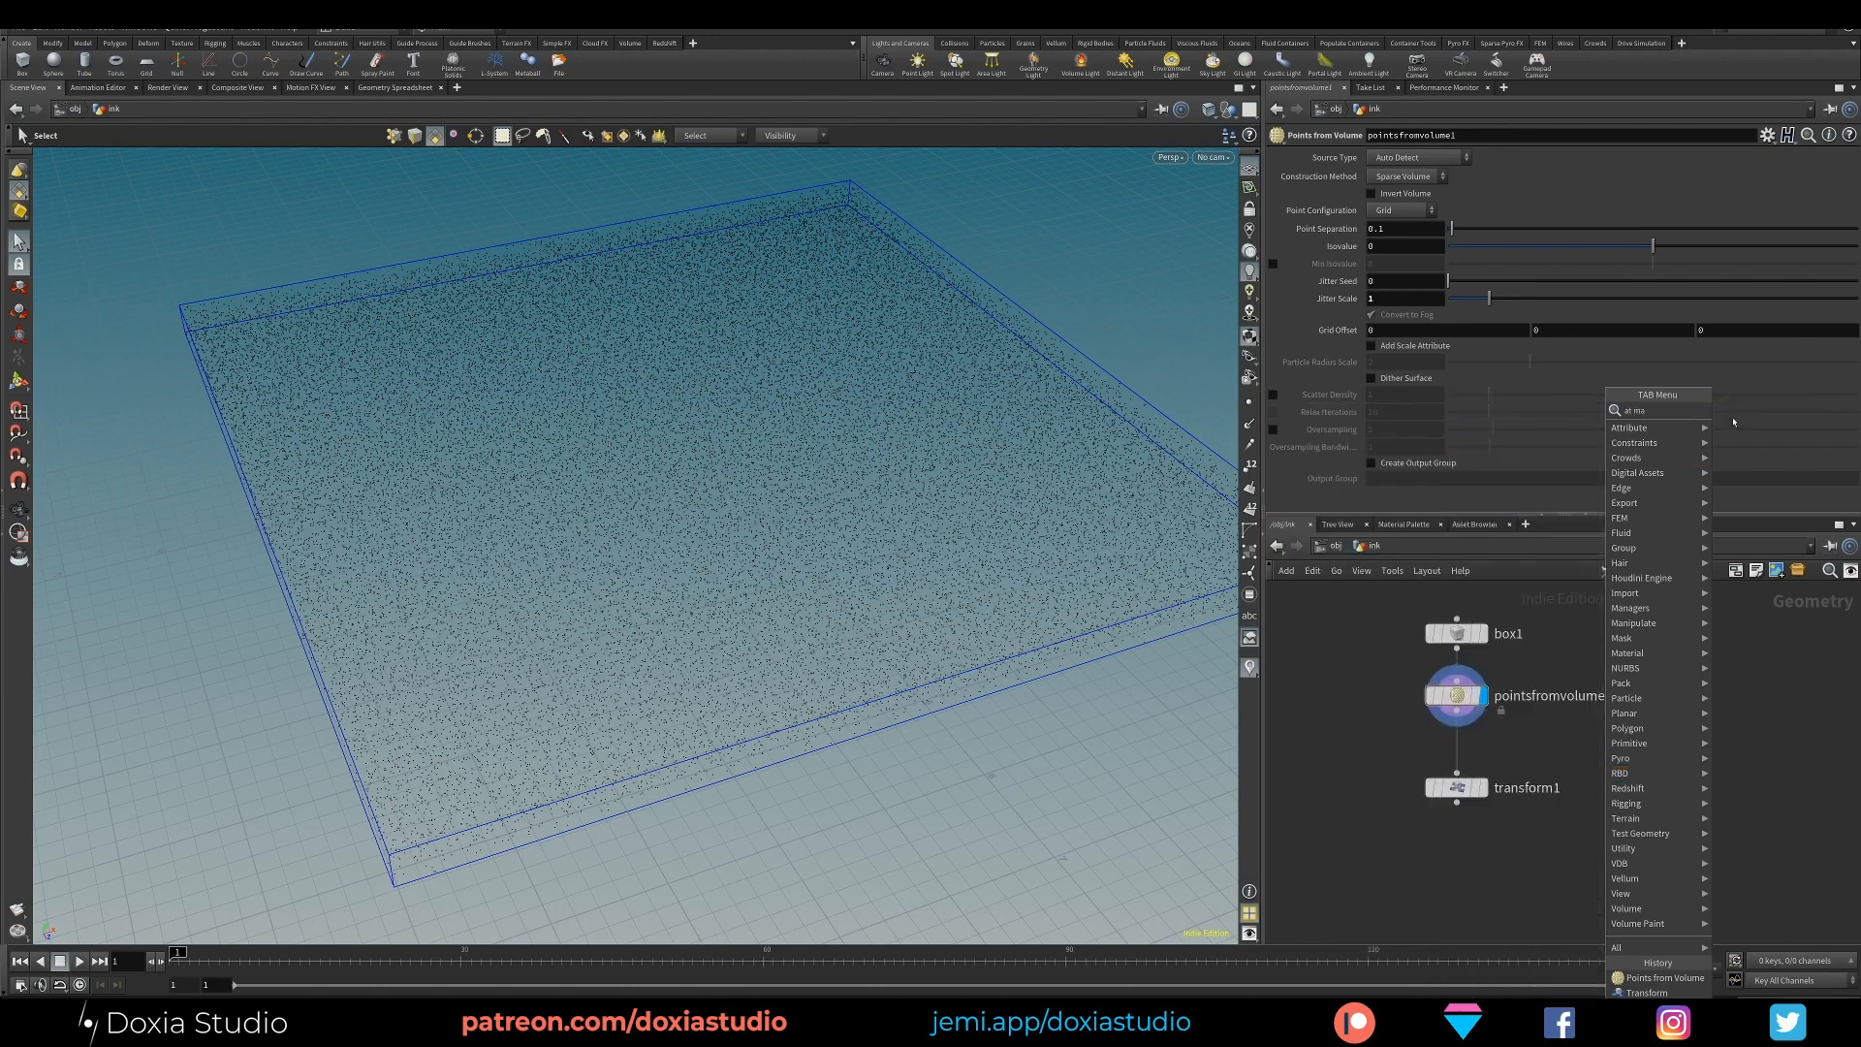
key("Return")
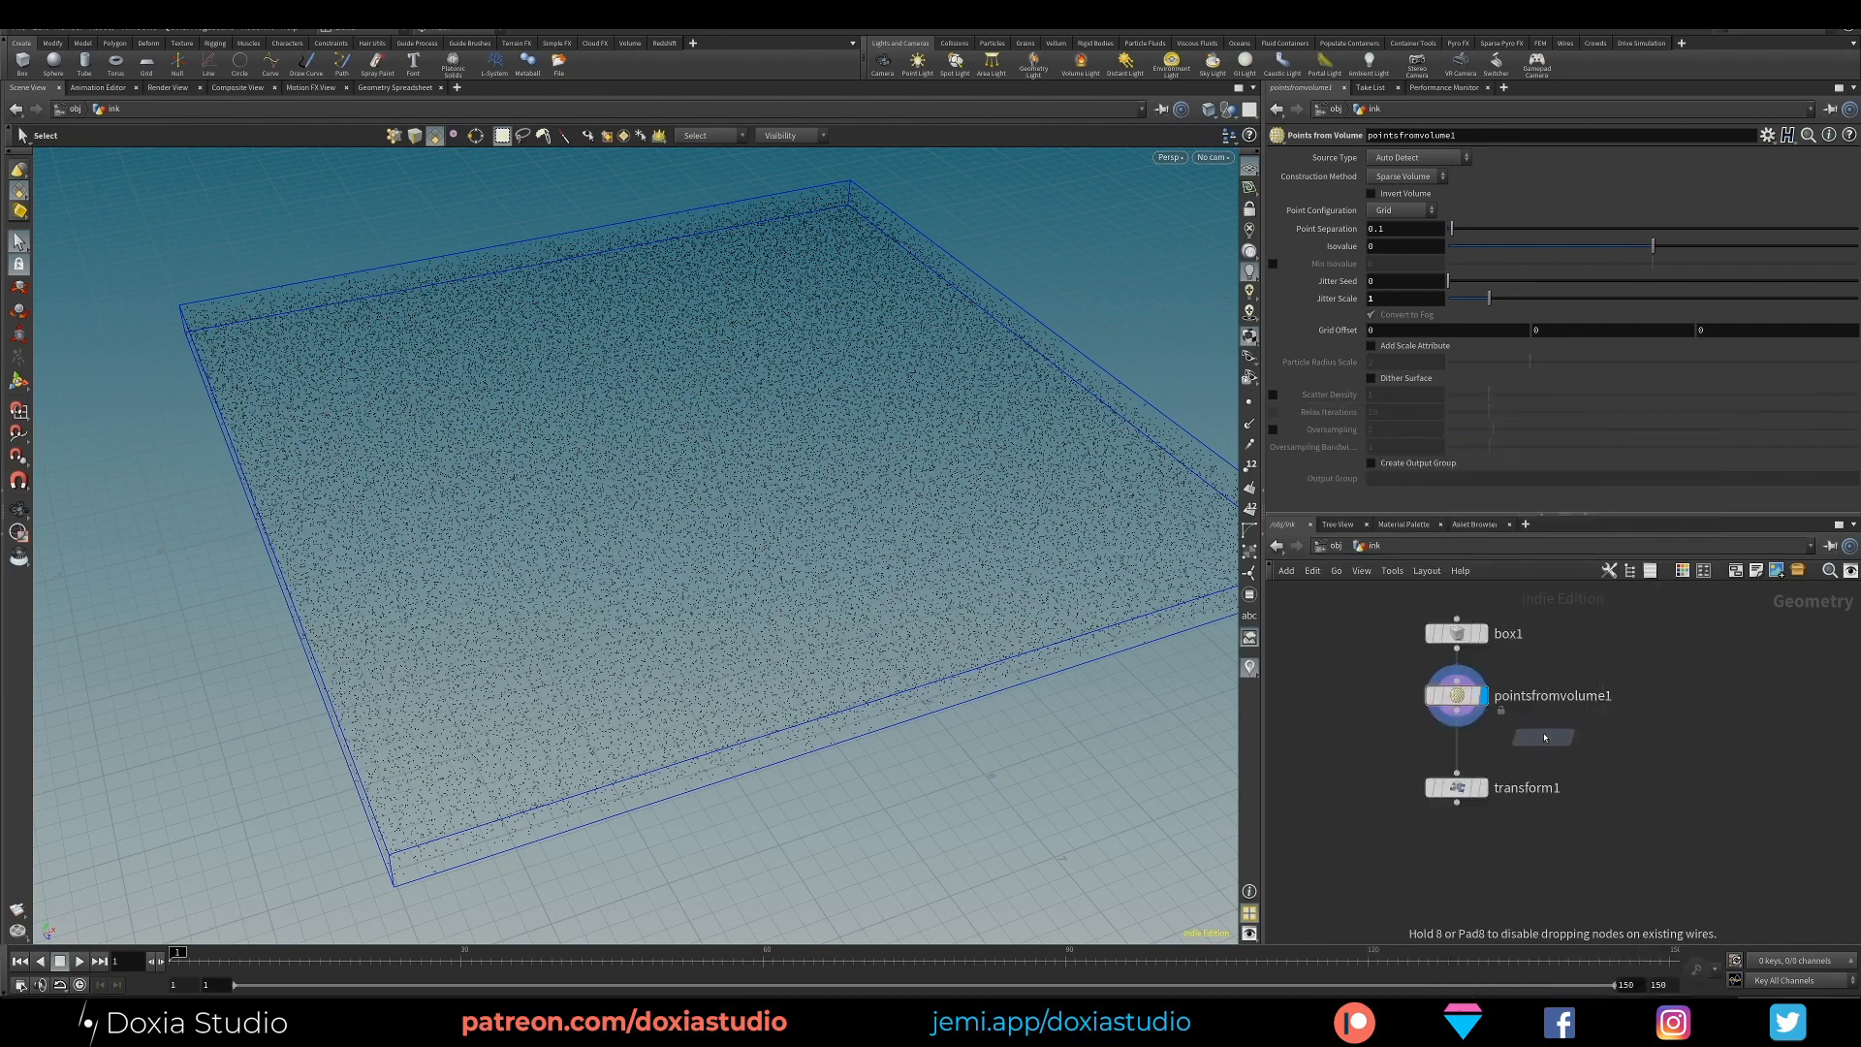
left_click(1457, 749)
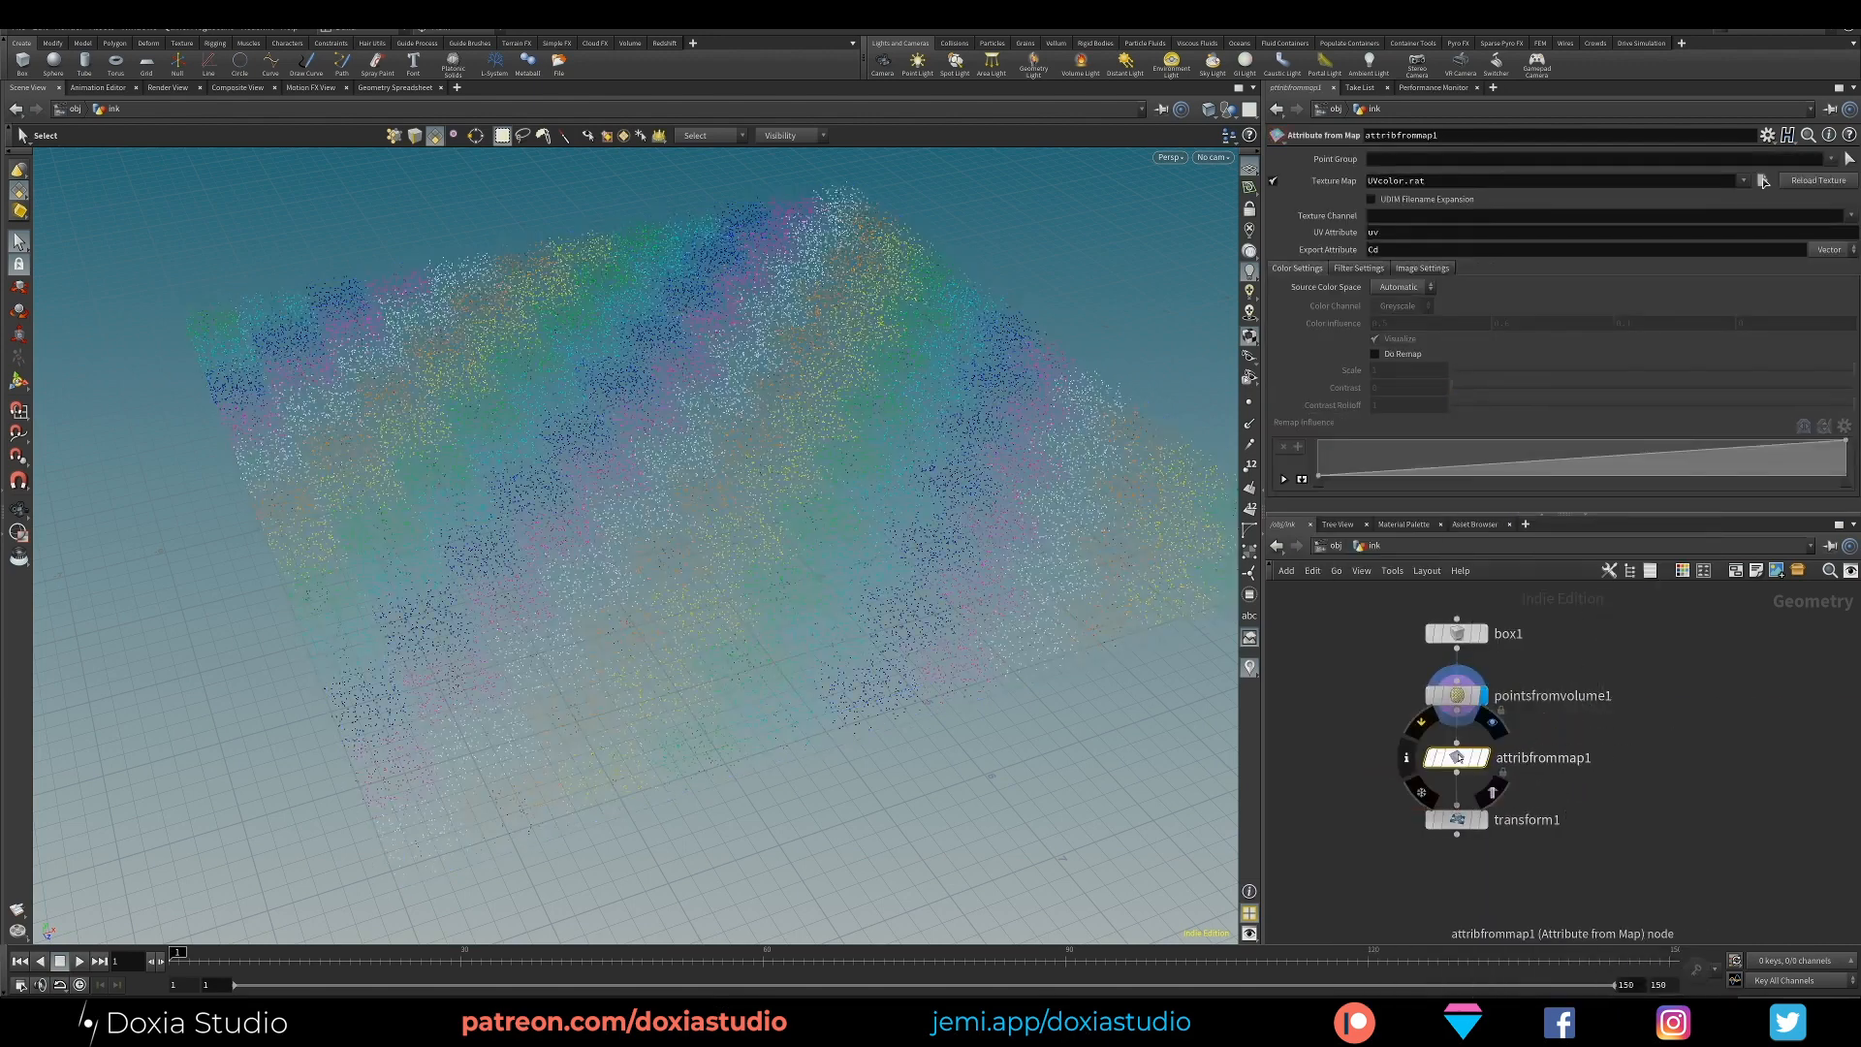
Set the Point Separation of the Points from Volume node to 0.05 and display the Attribute from Map result
left_click(1453, 700)
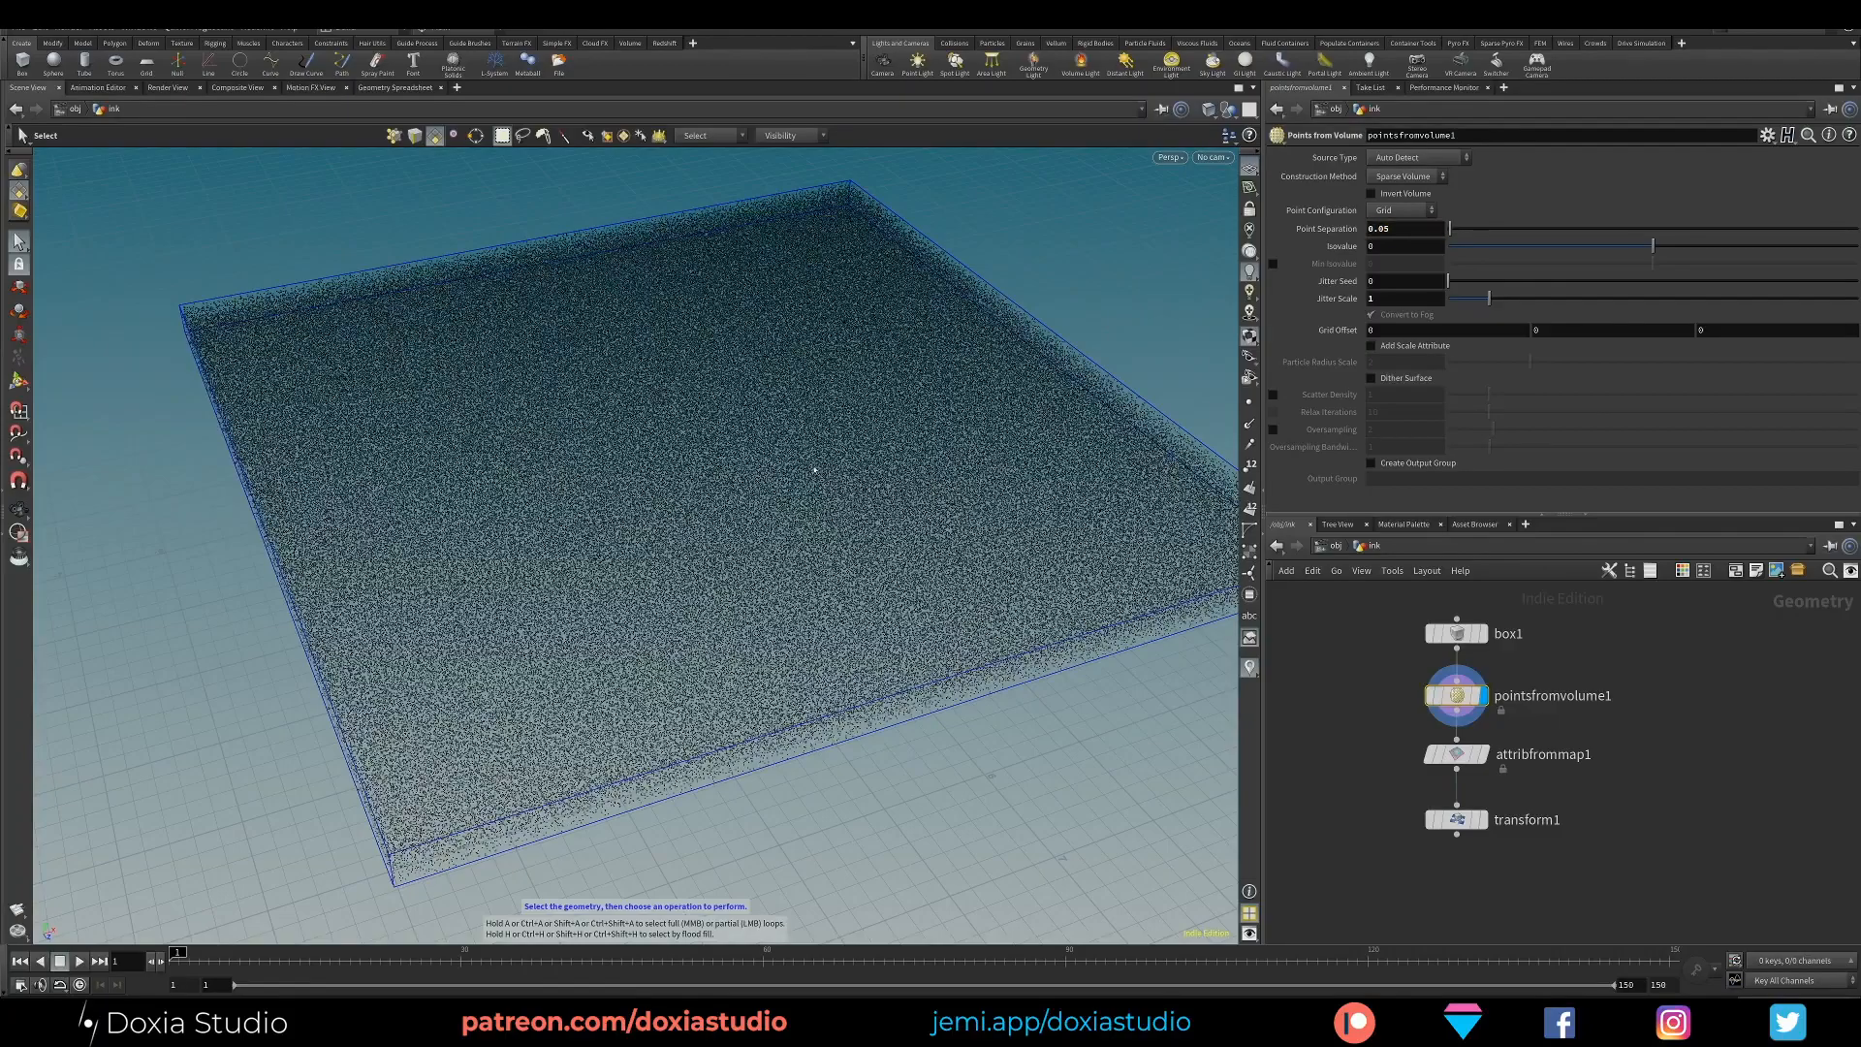
left_click_drag(814, 470, 756, 572, "alt")
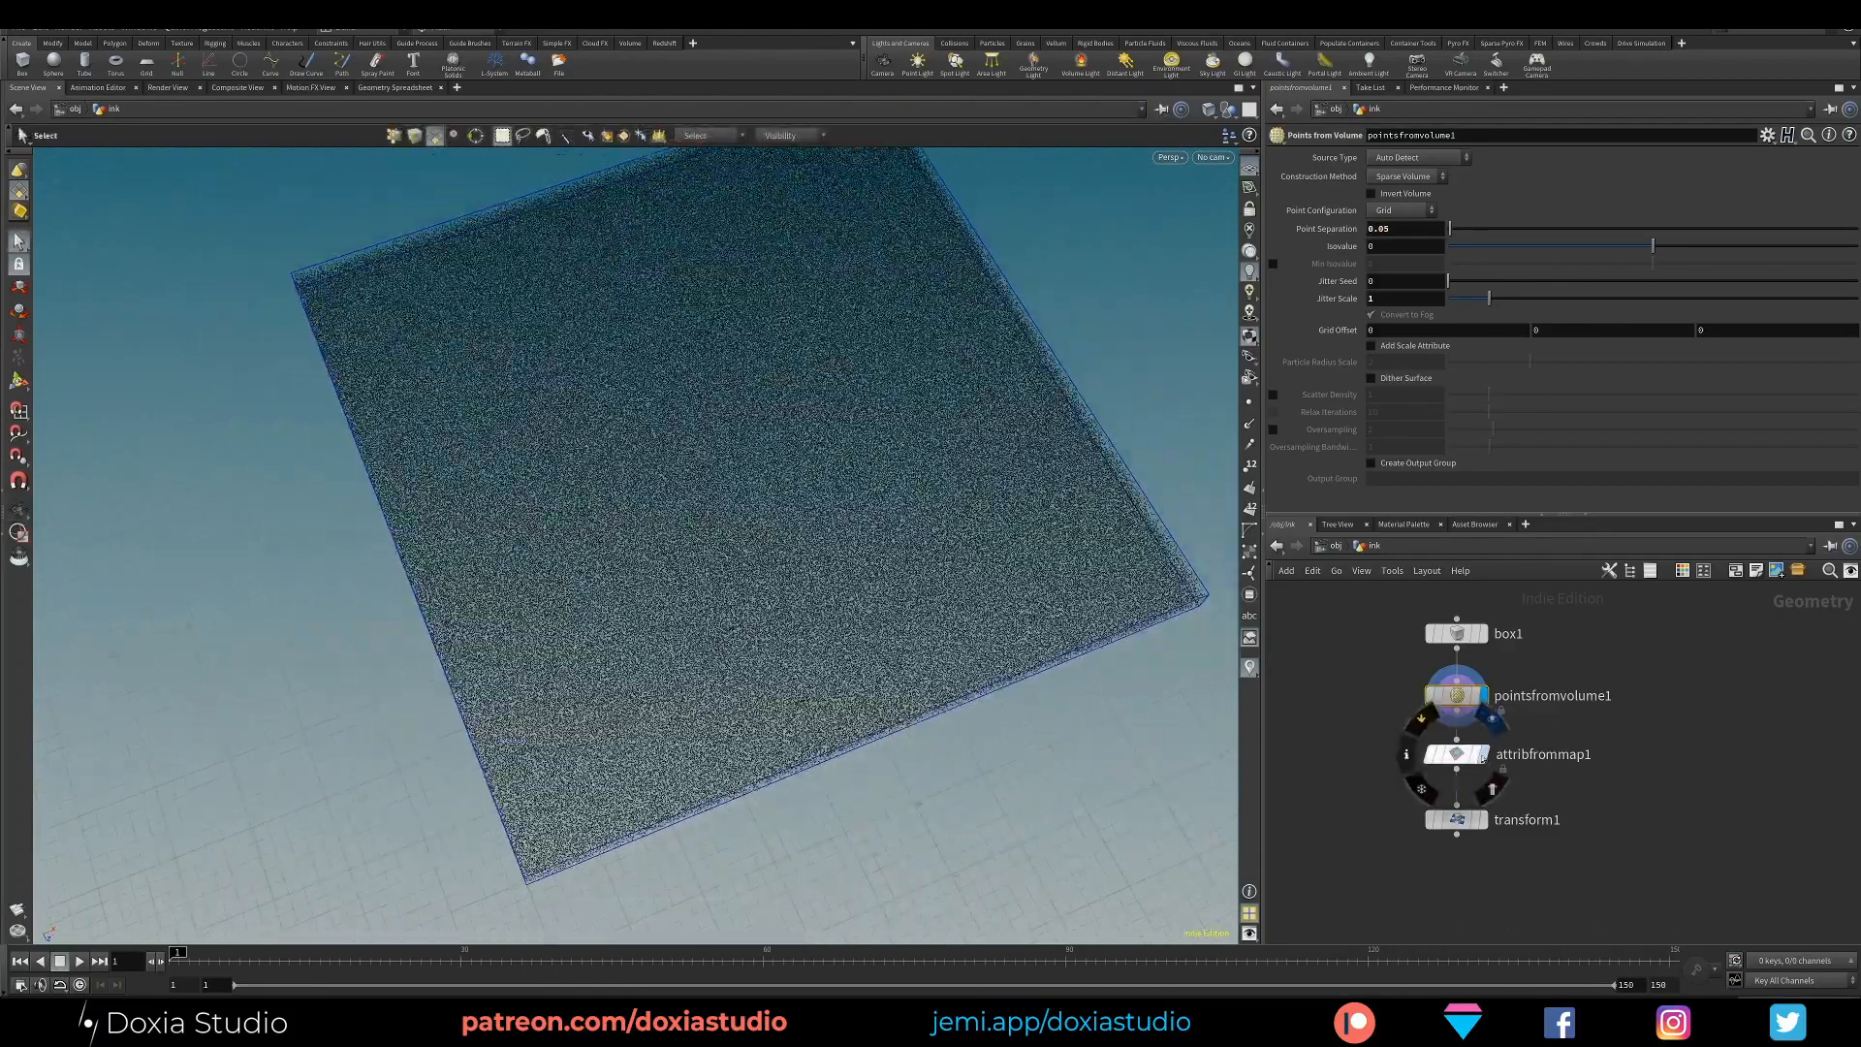
left_click(1482, 759)
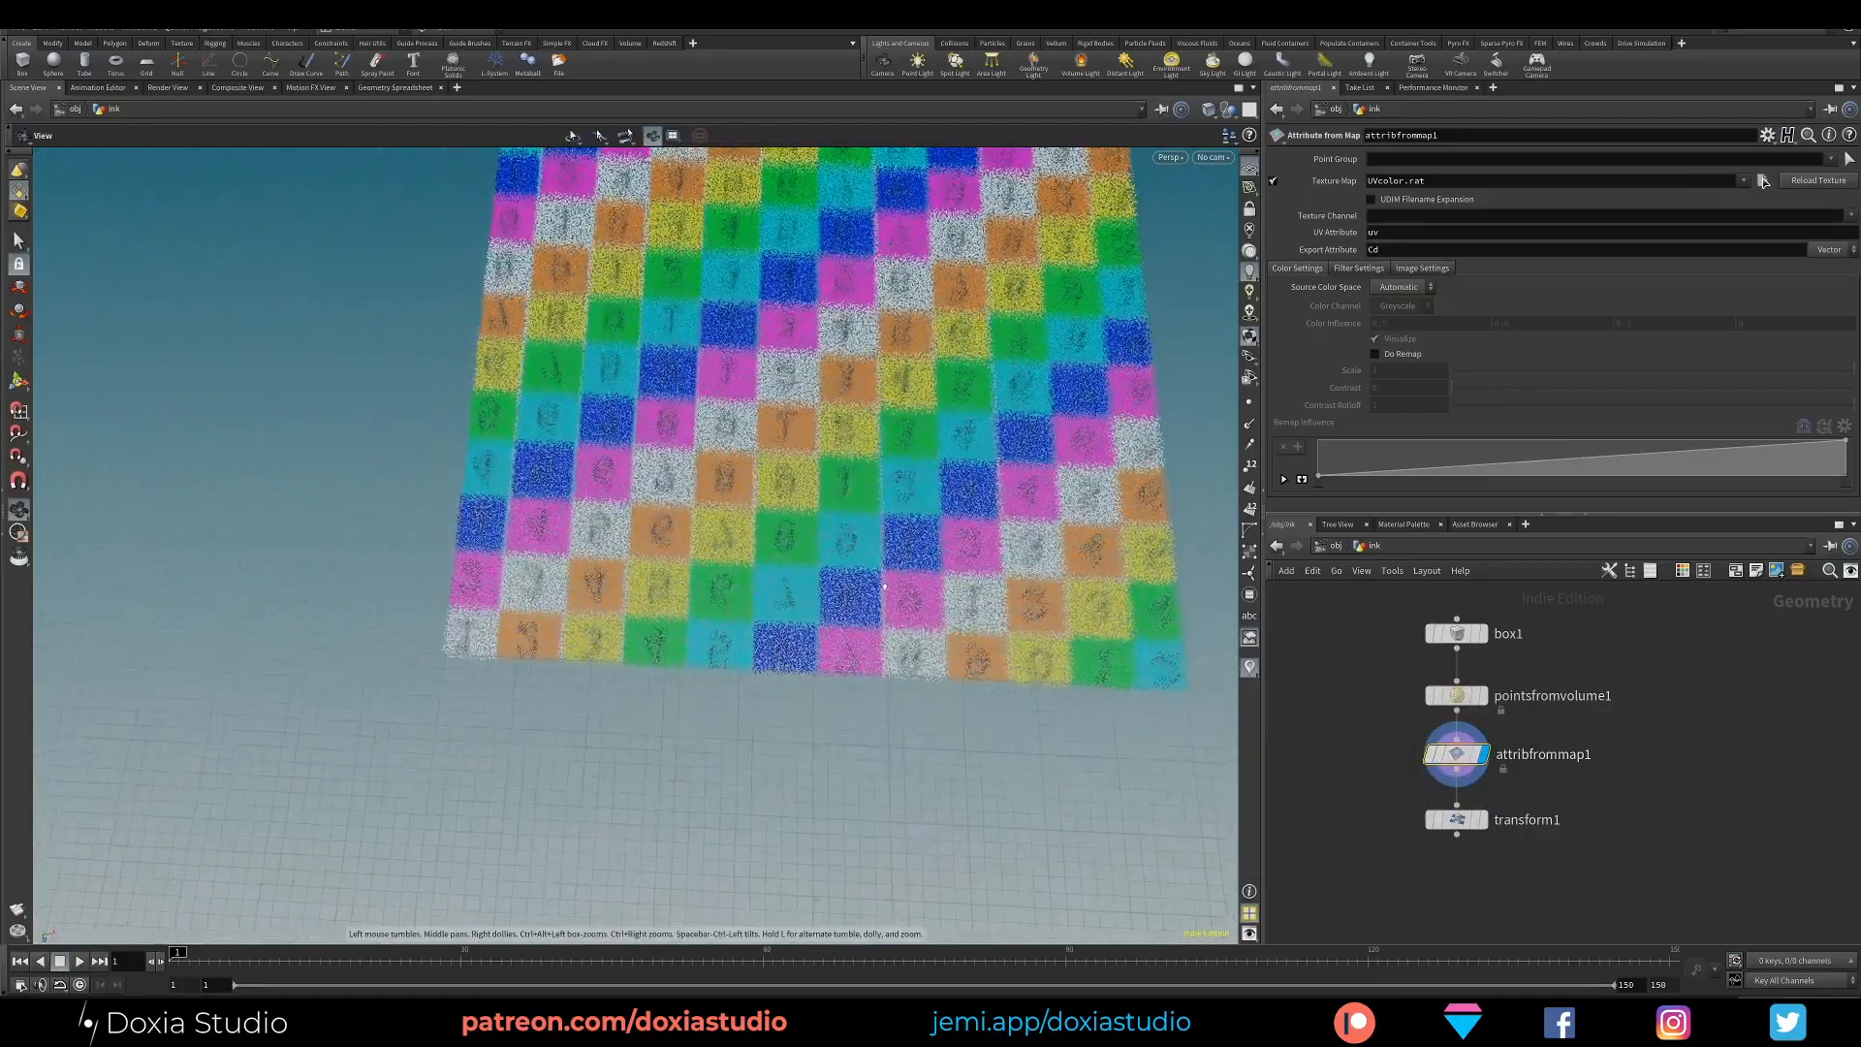
left_click_drag(884, 585, 945, 465, "alt")
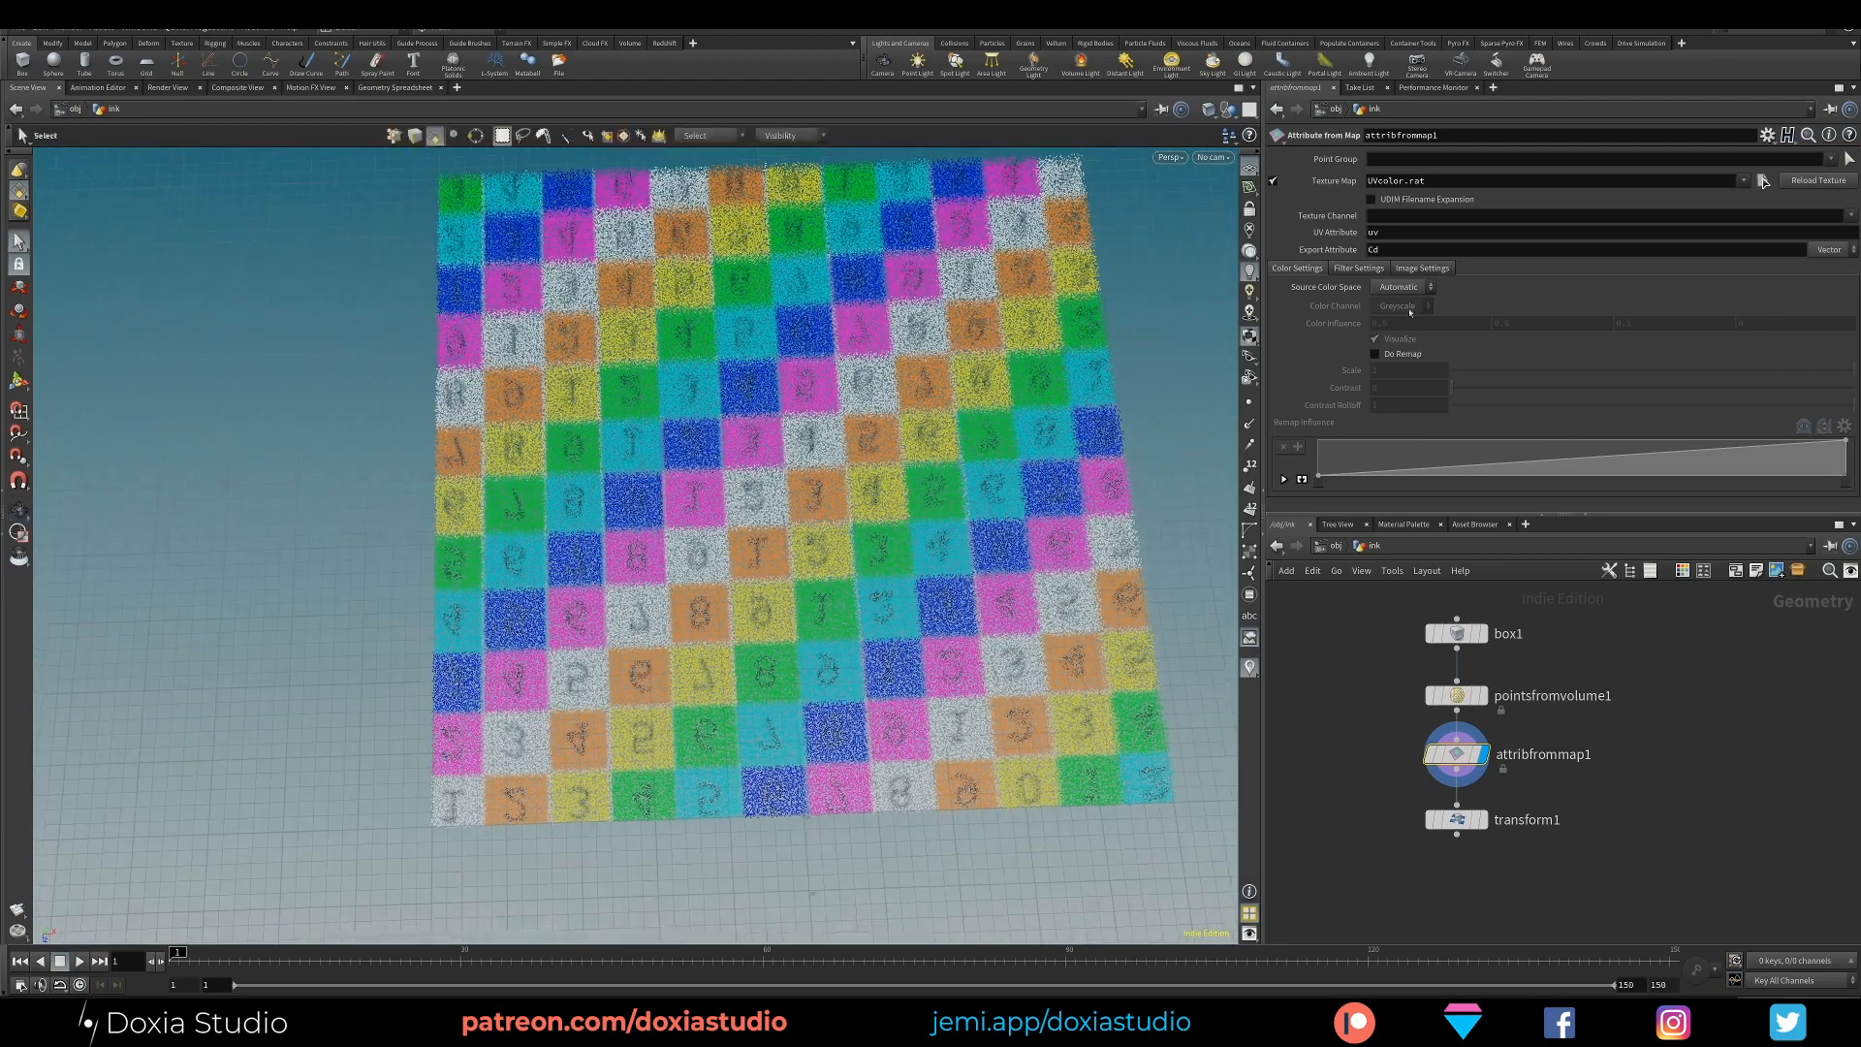
Enable Invert V in the image settings of the Attribute from Map node
left_click(1360, 269)
left_click(1436, 269)
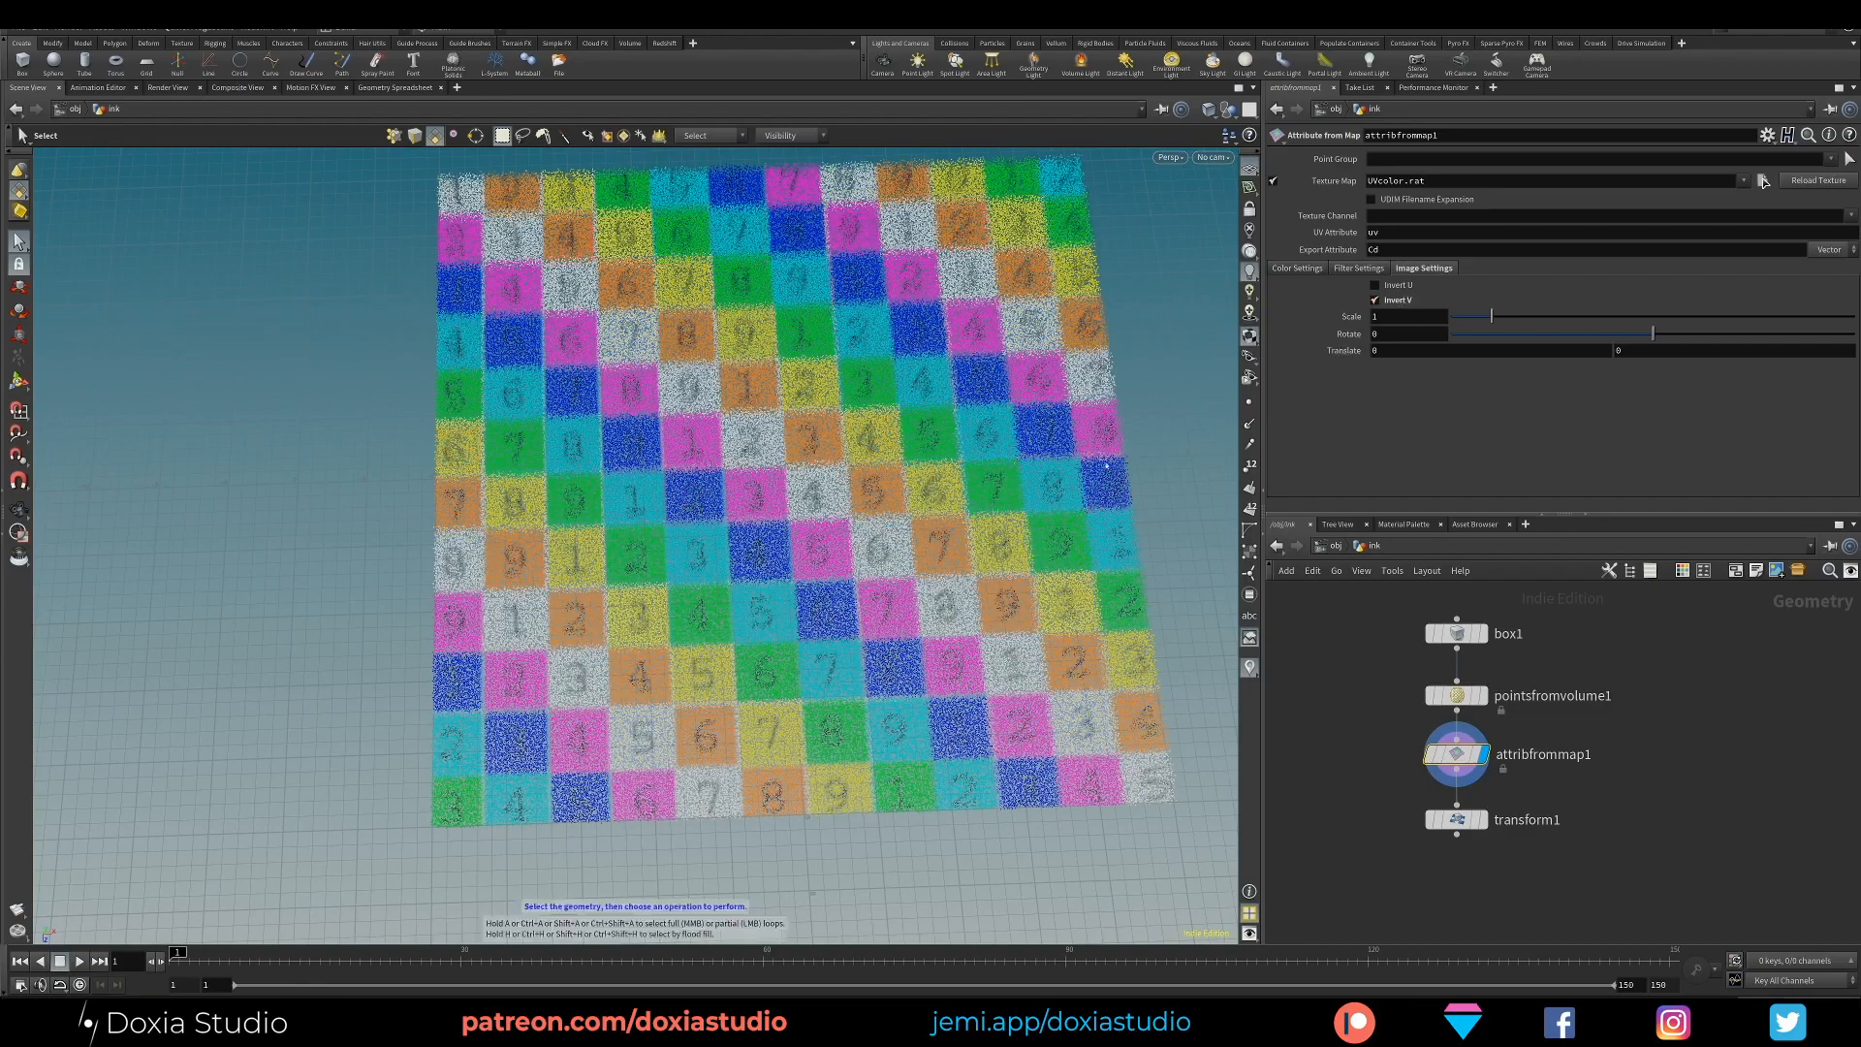
left_click_drag(873, 678, 863, 570, "alt")
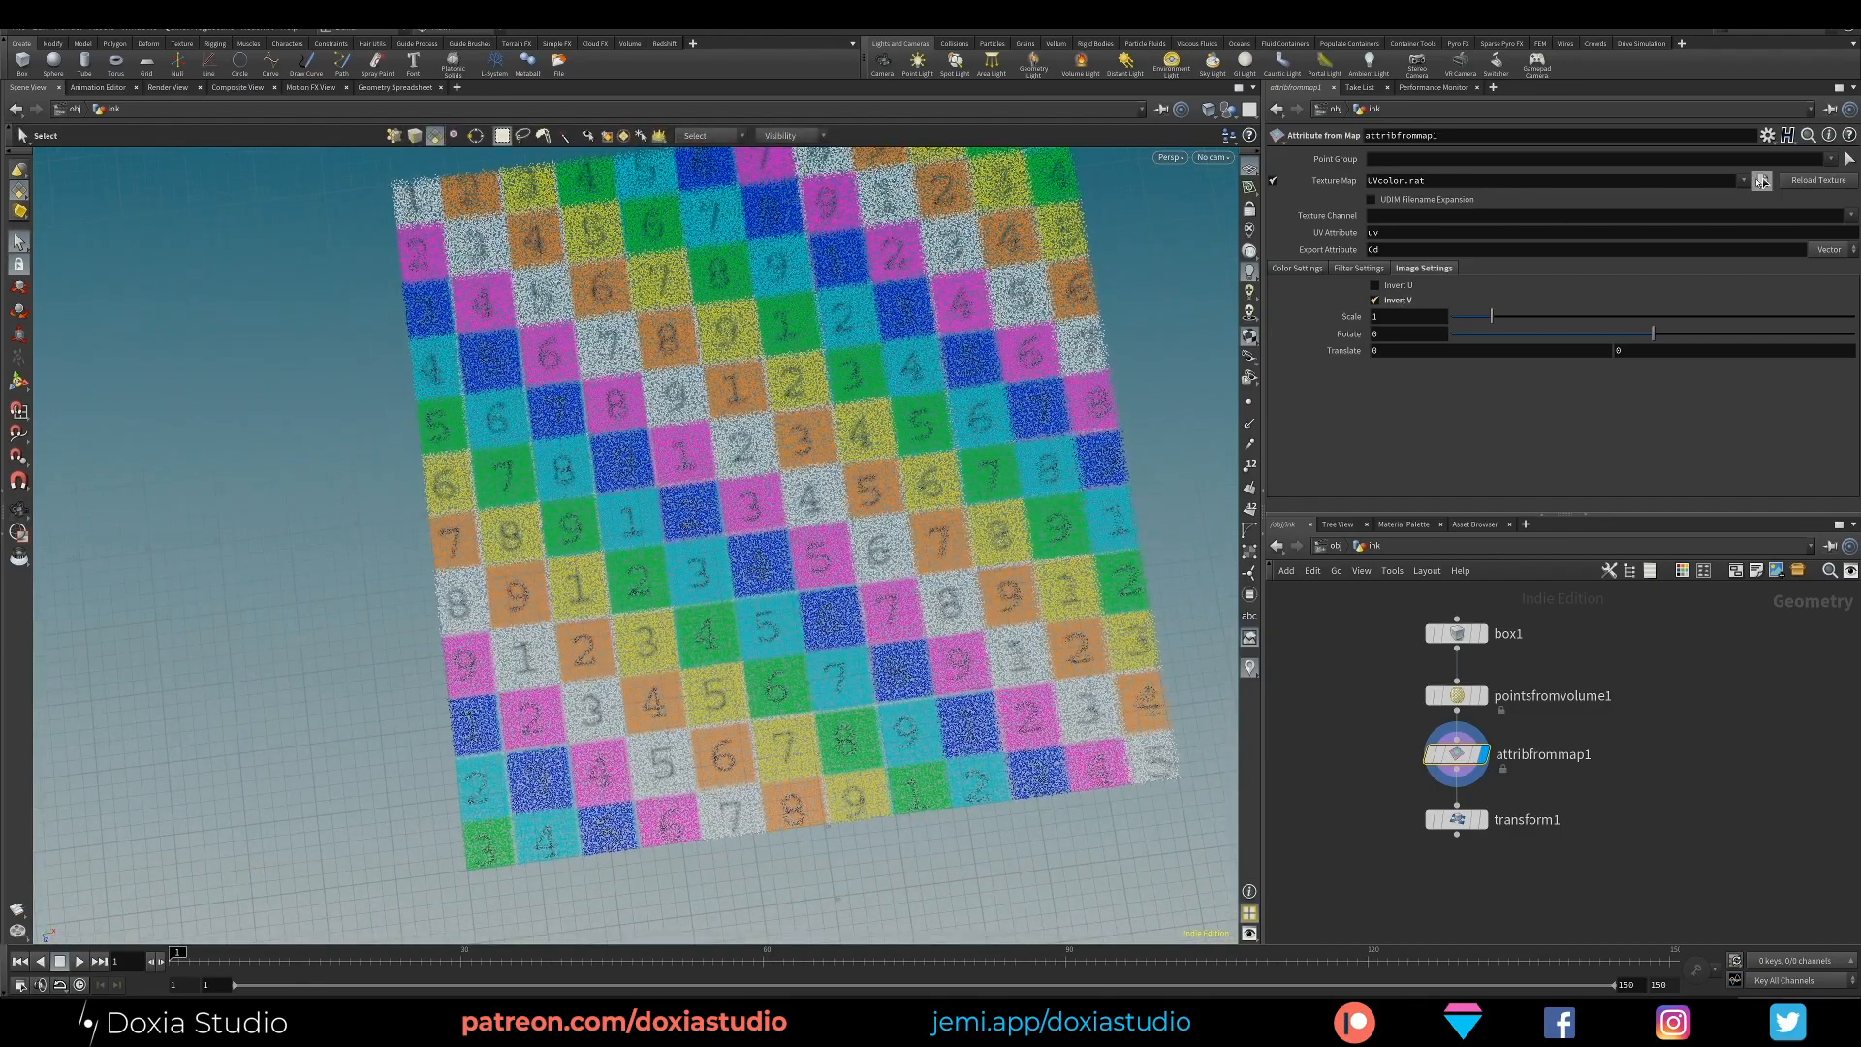
Load $JOB/images/pattern05-02.png as the texture map of the Attribute from Map node and inspect the coloured points
left_click(1762, 181)
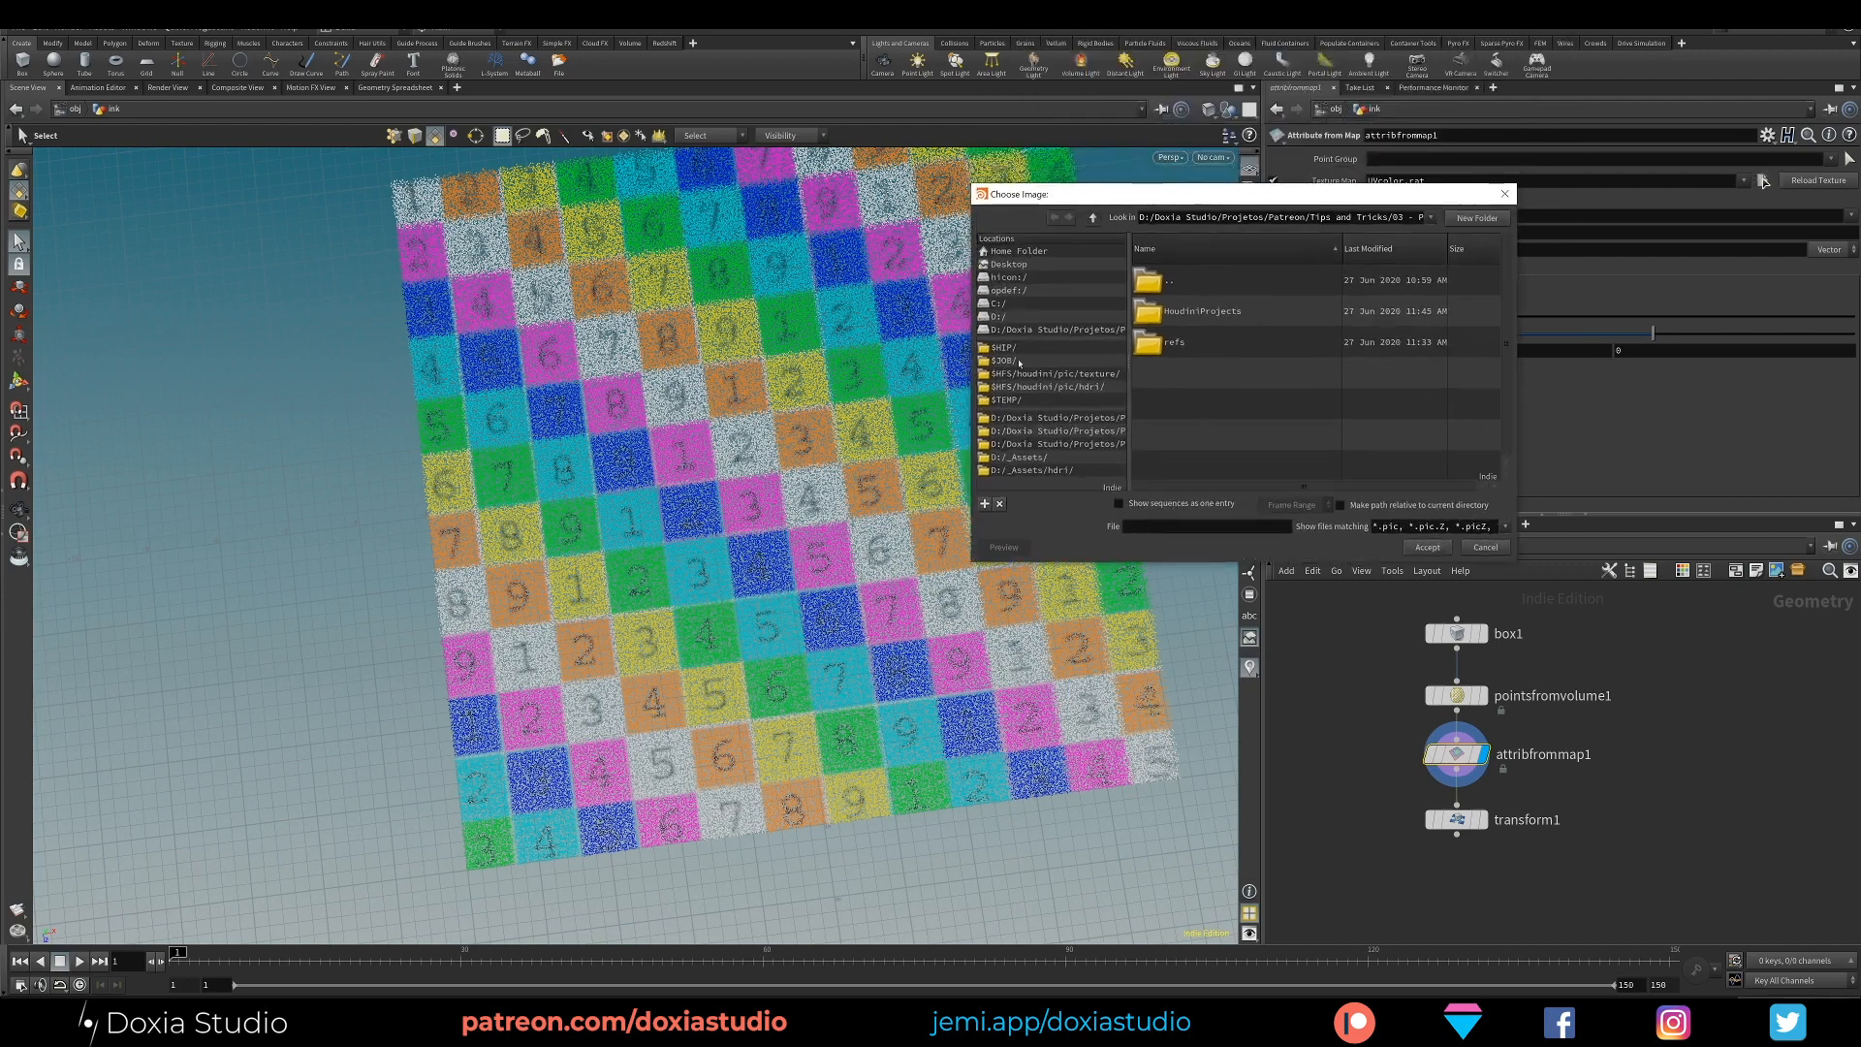
left_click(1008, 361)
scroll(1307, 409, "down", 3)
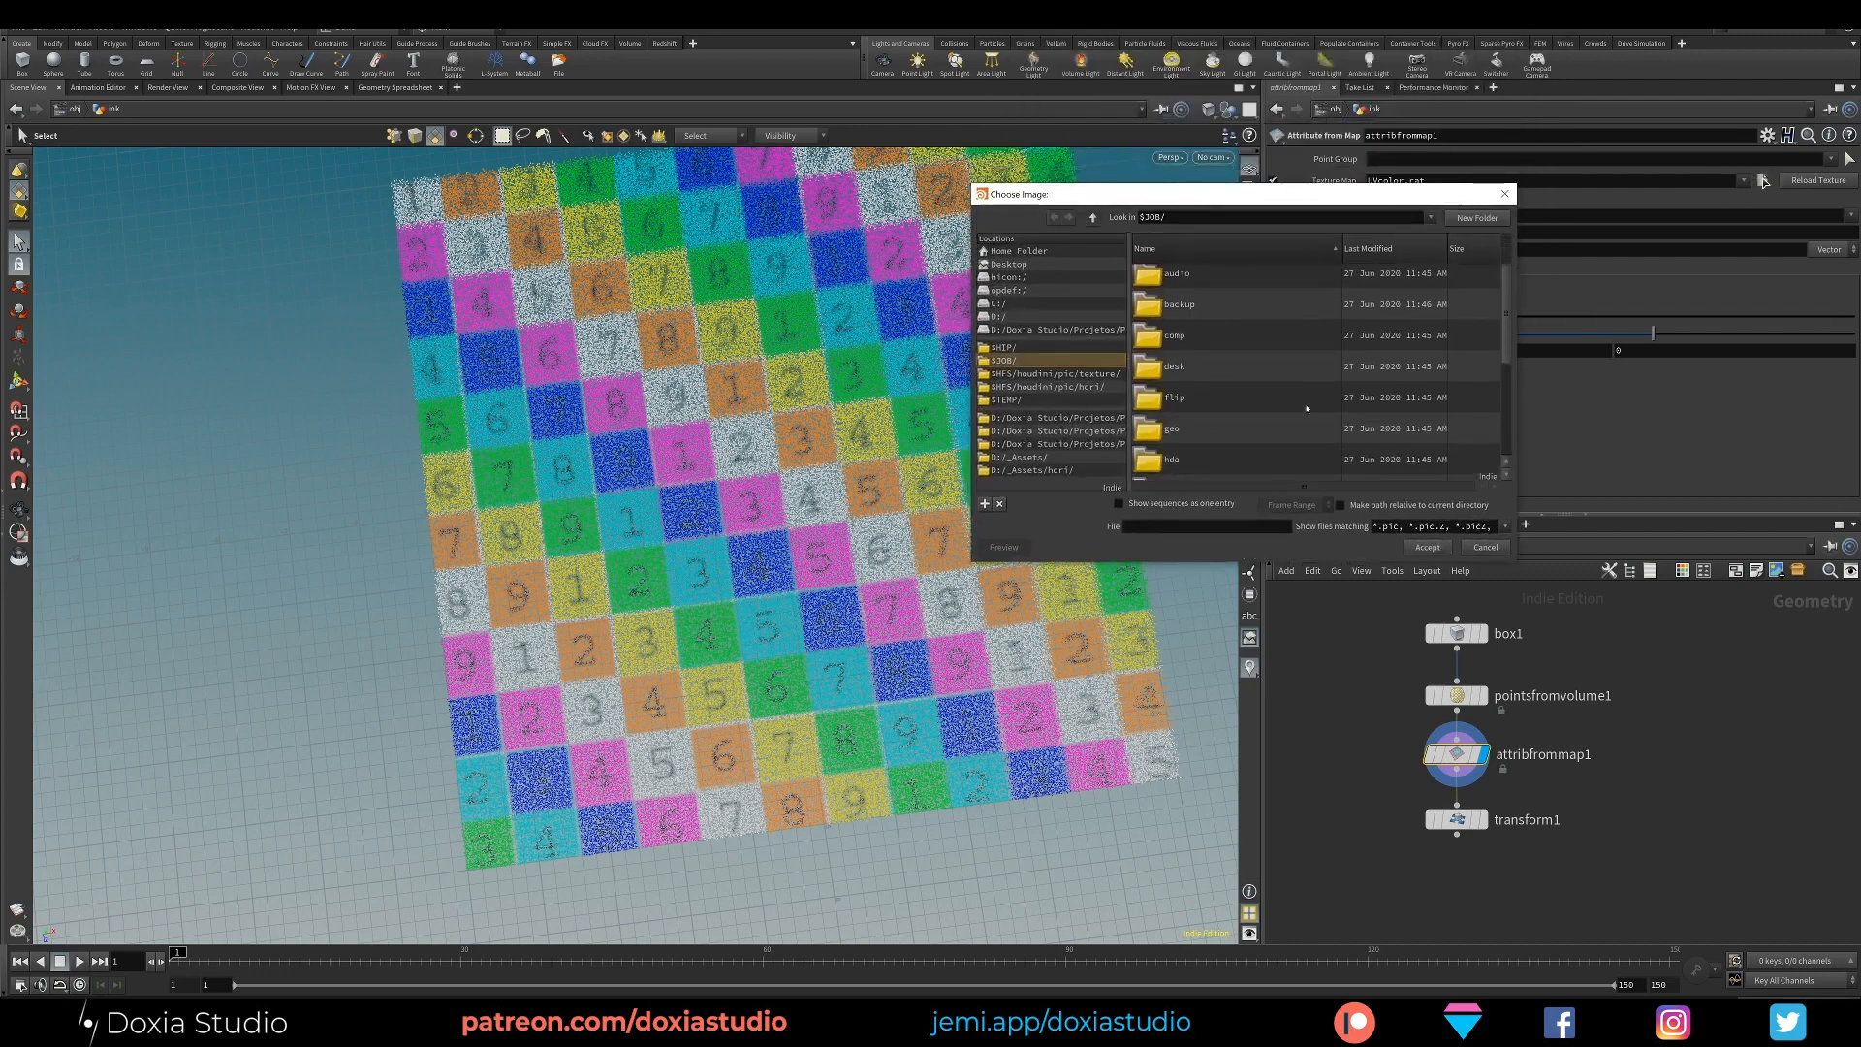
scroll(1413, 349, "down", 5)
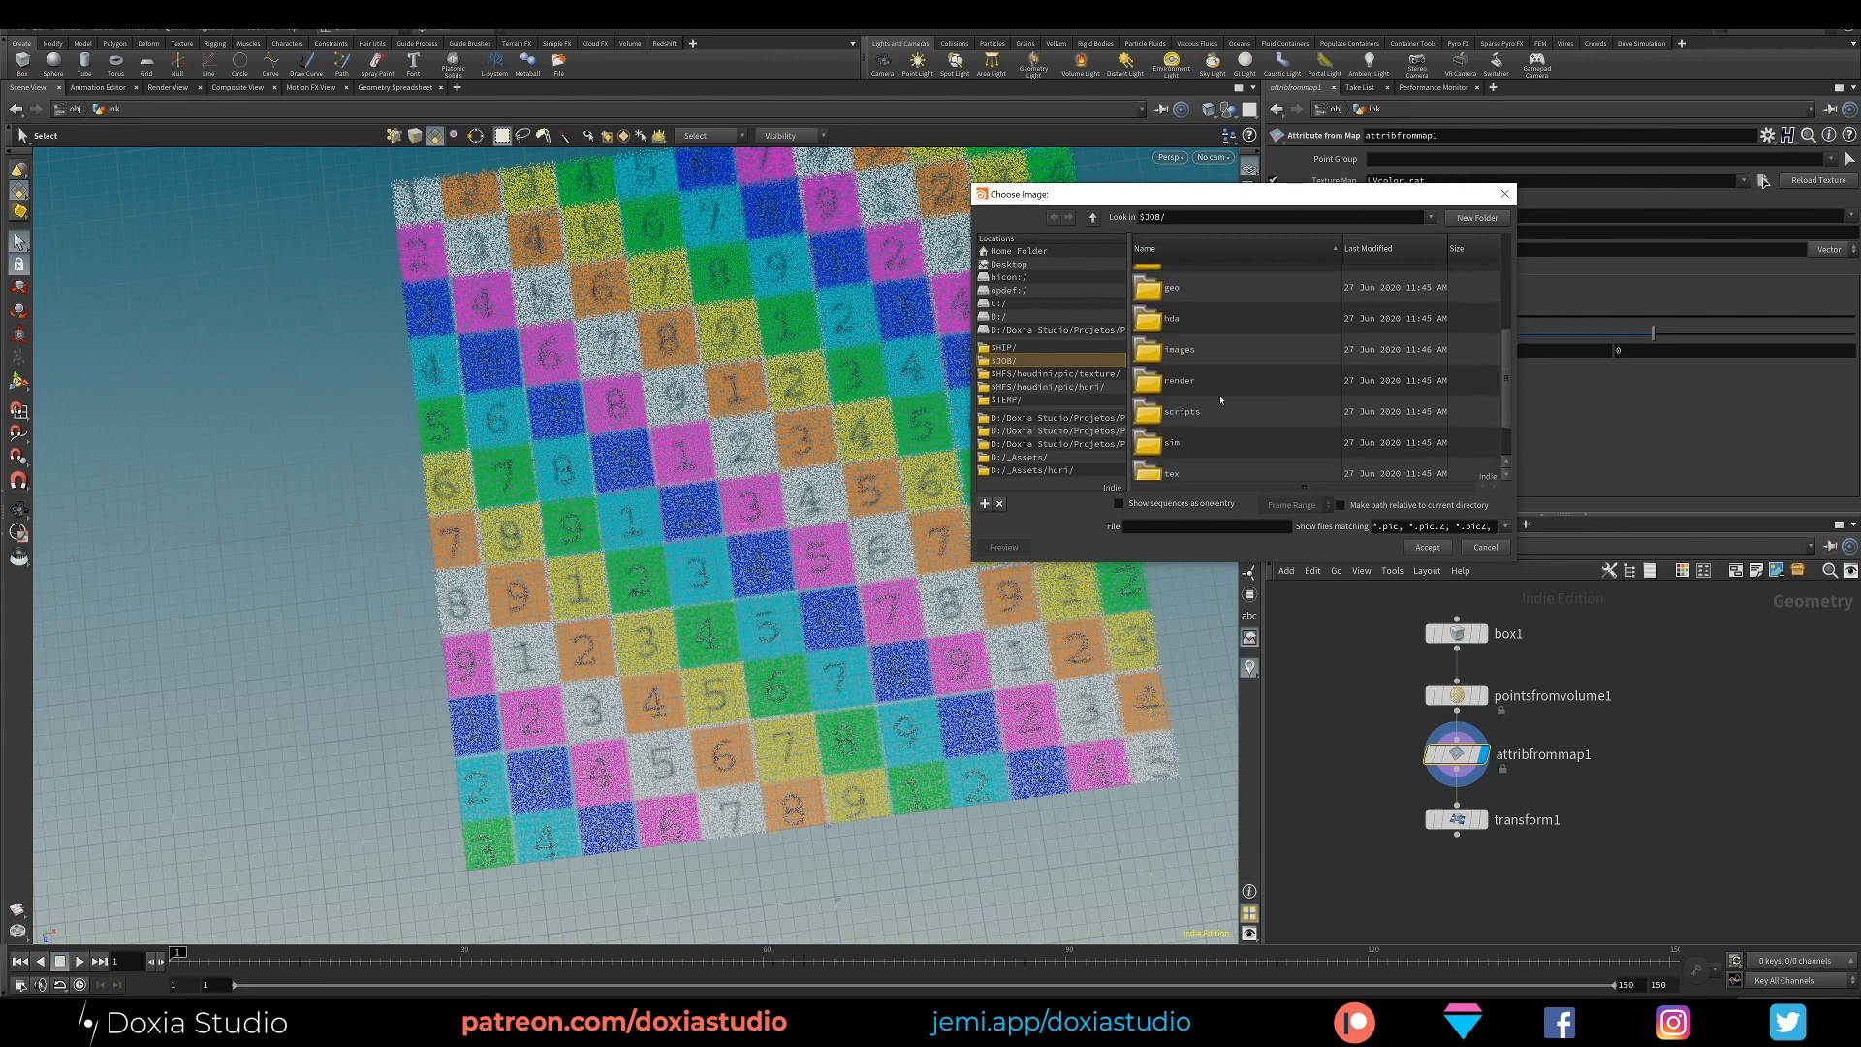
left_click(1201, 357)
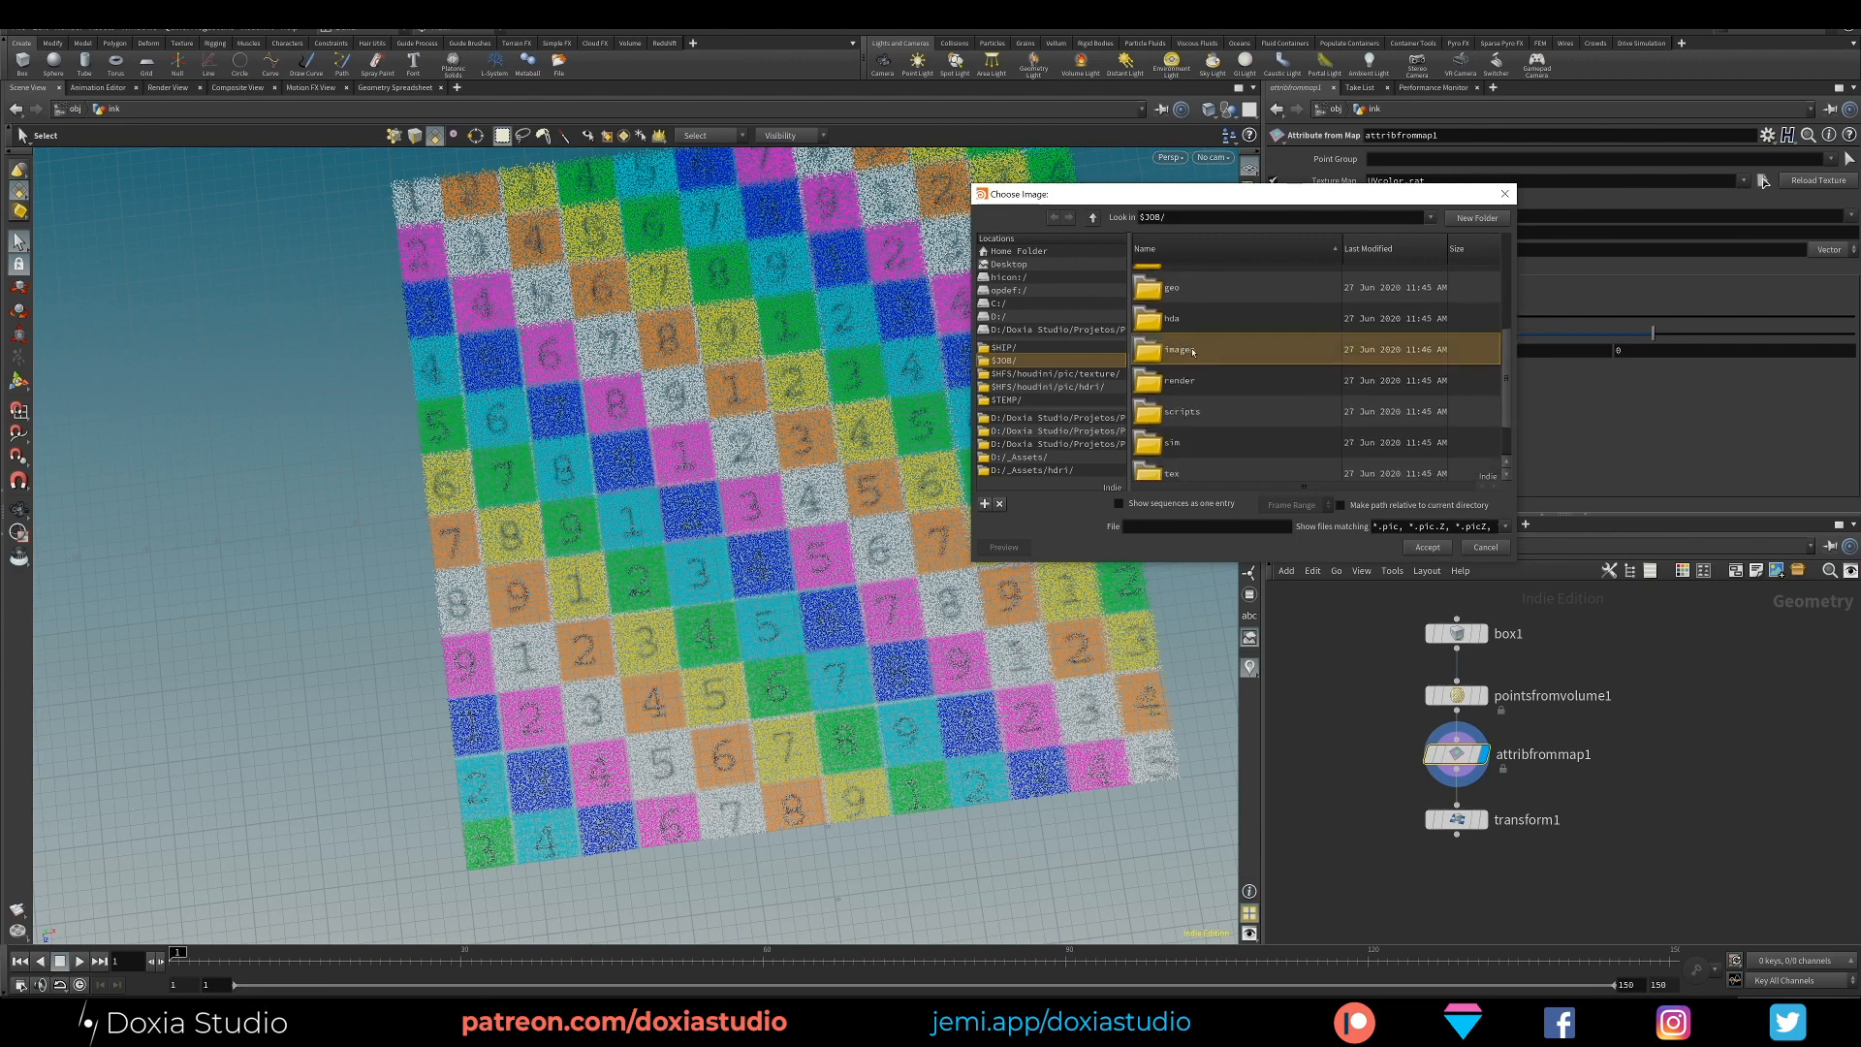
double_click(1163, 354)
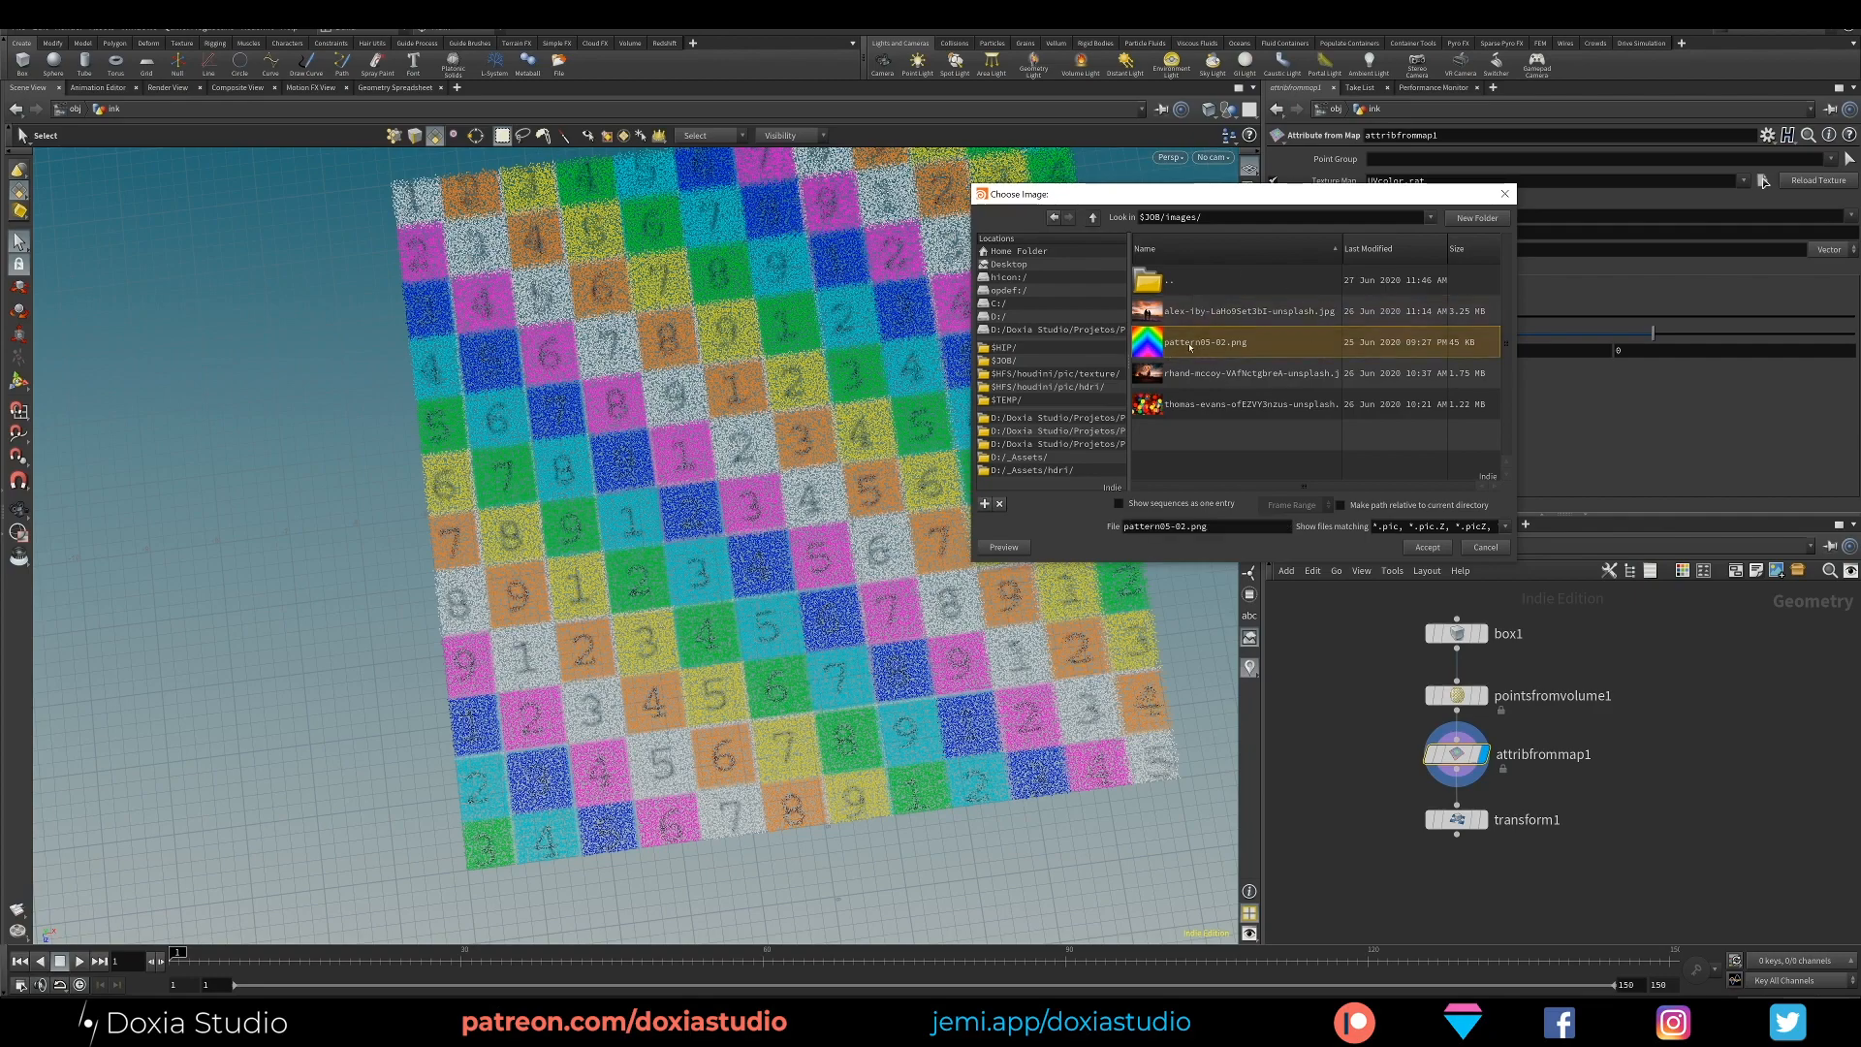
left_click(1427, 547)
key("Escape")
left_click_drag(844, 543, 1013, 545)
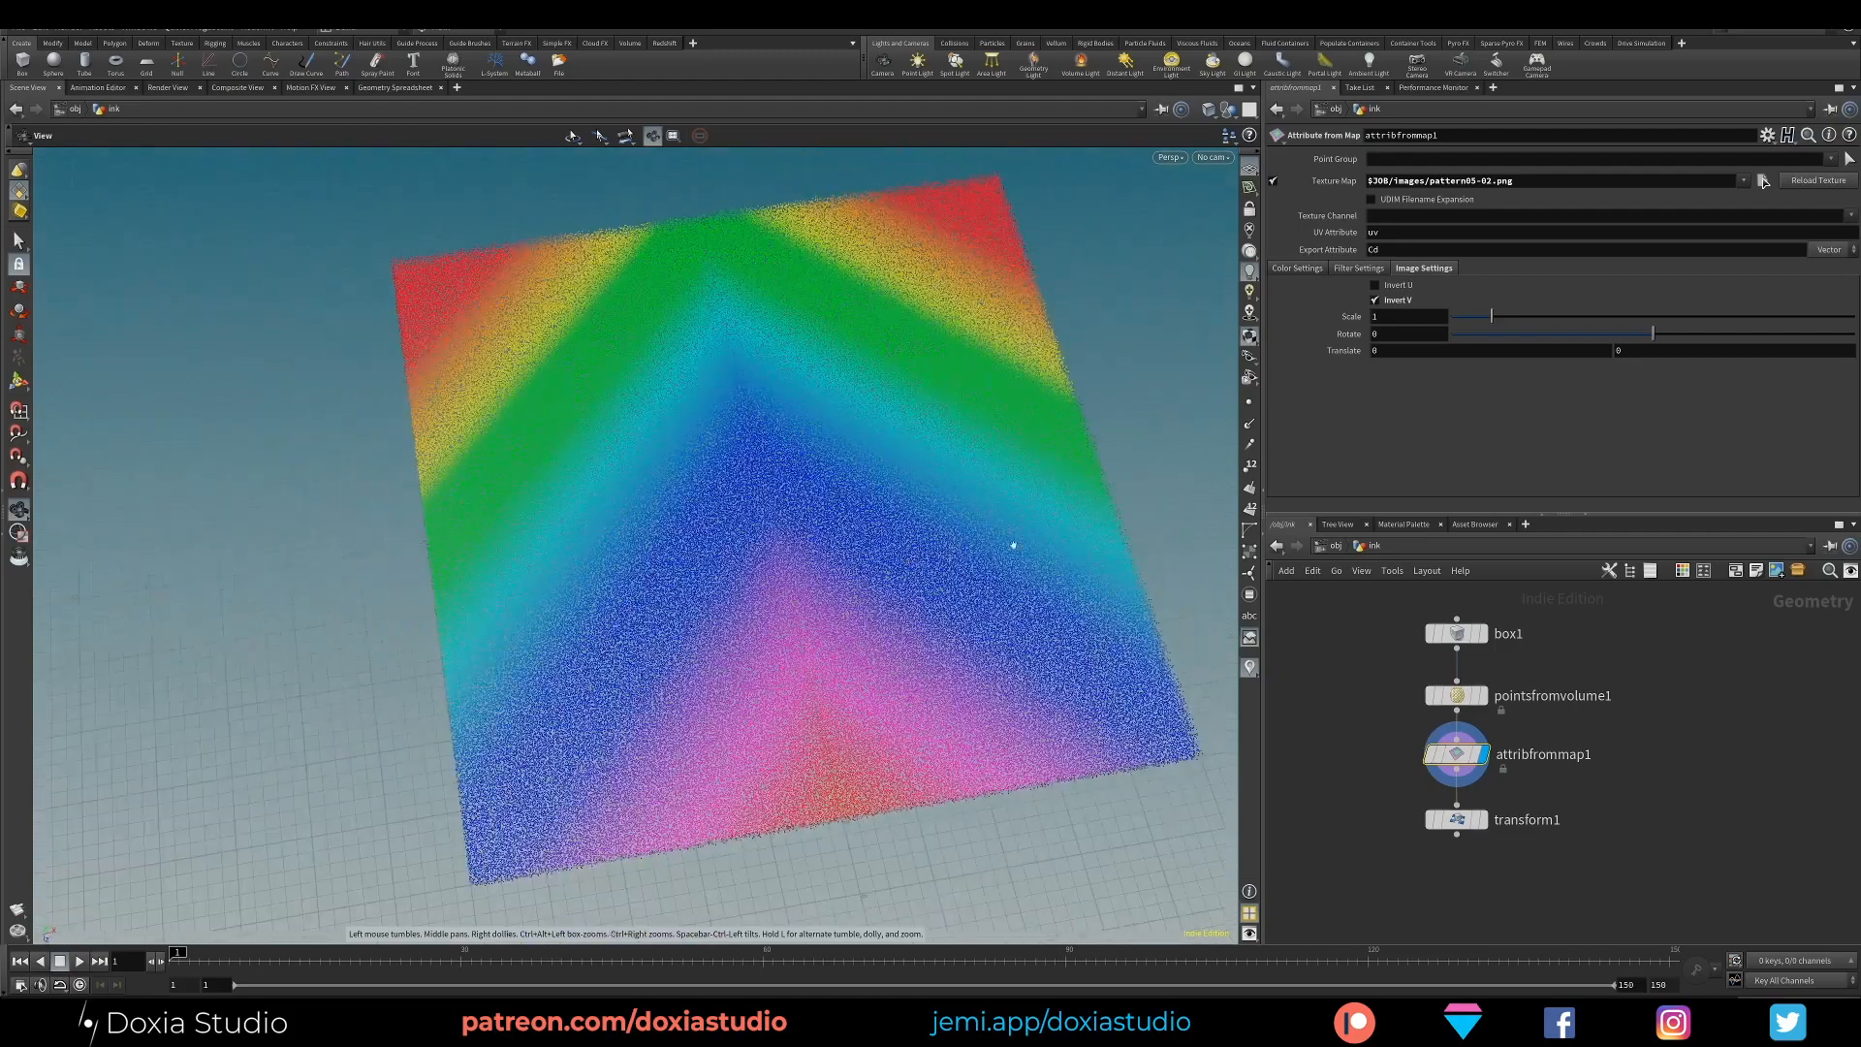
left_click_drag(793, 576, 831, 544)
key("Escape")
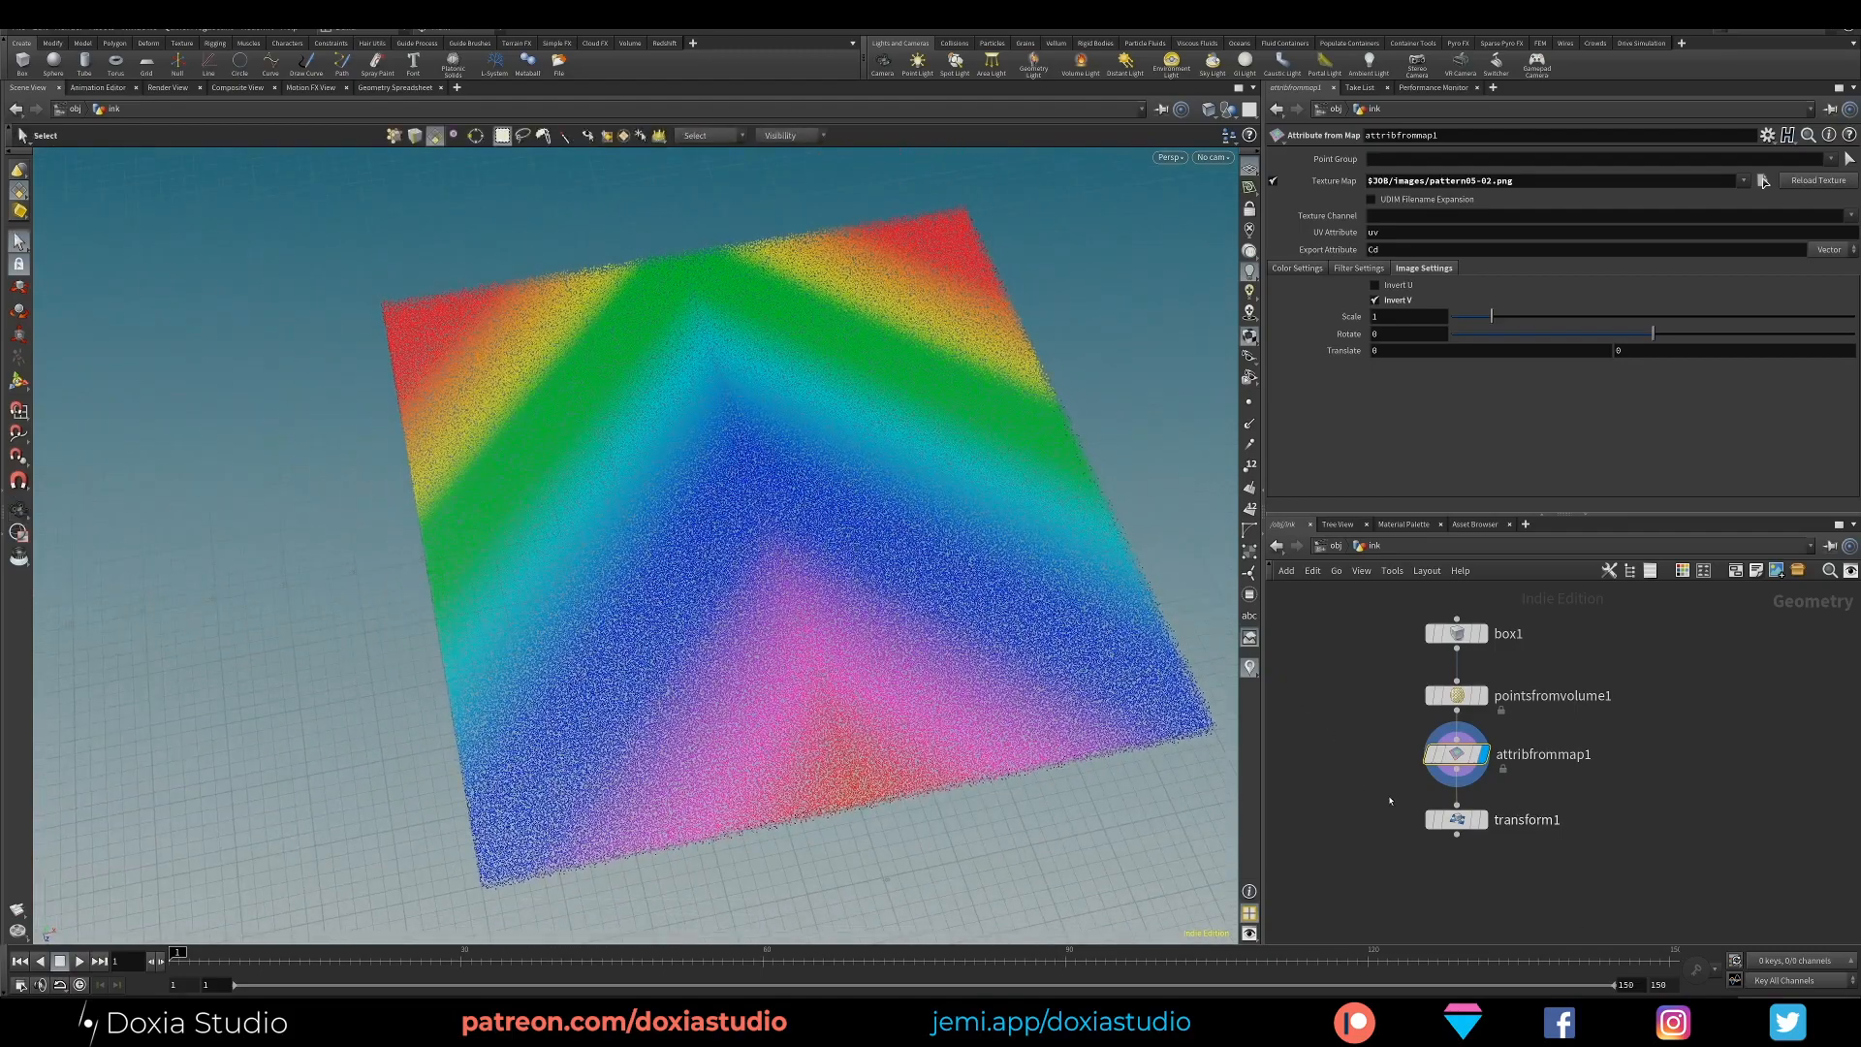
Display the Transform node's result and inspect the coloured points standing upright
middle_click_drag(1489, 821, 1416, 766)
left_click(1411, 764)
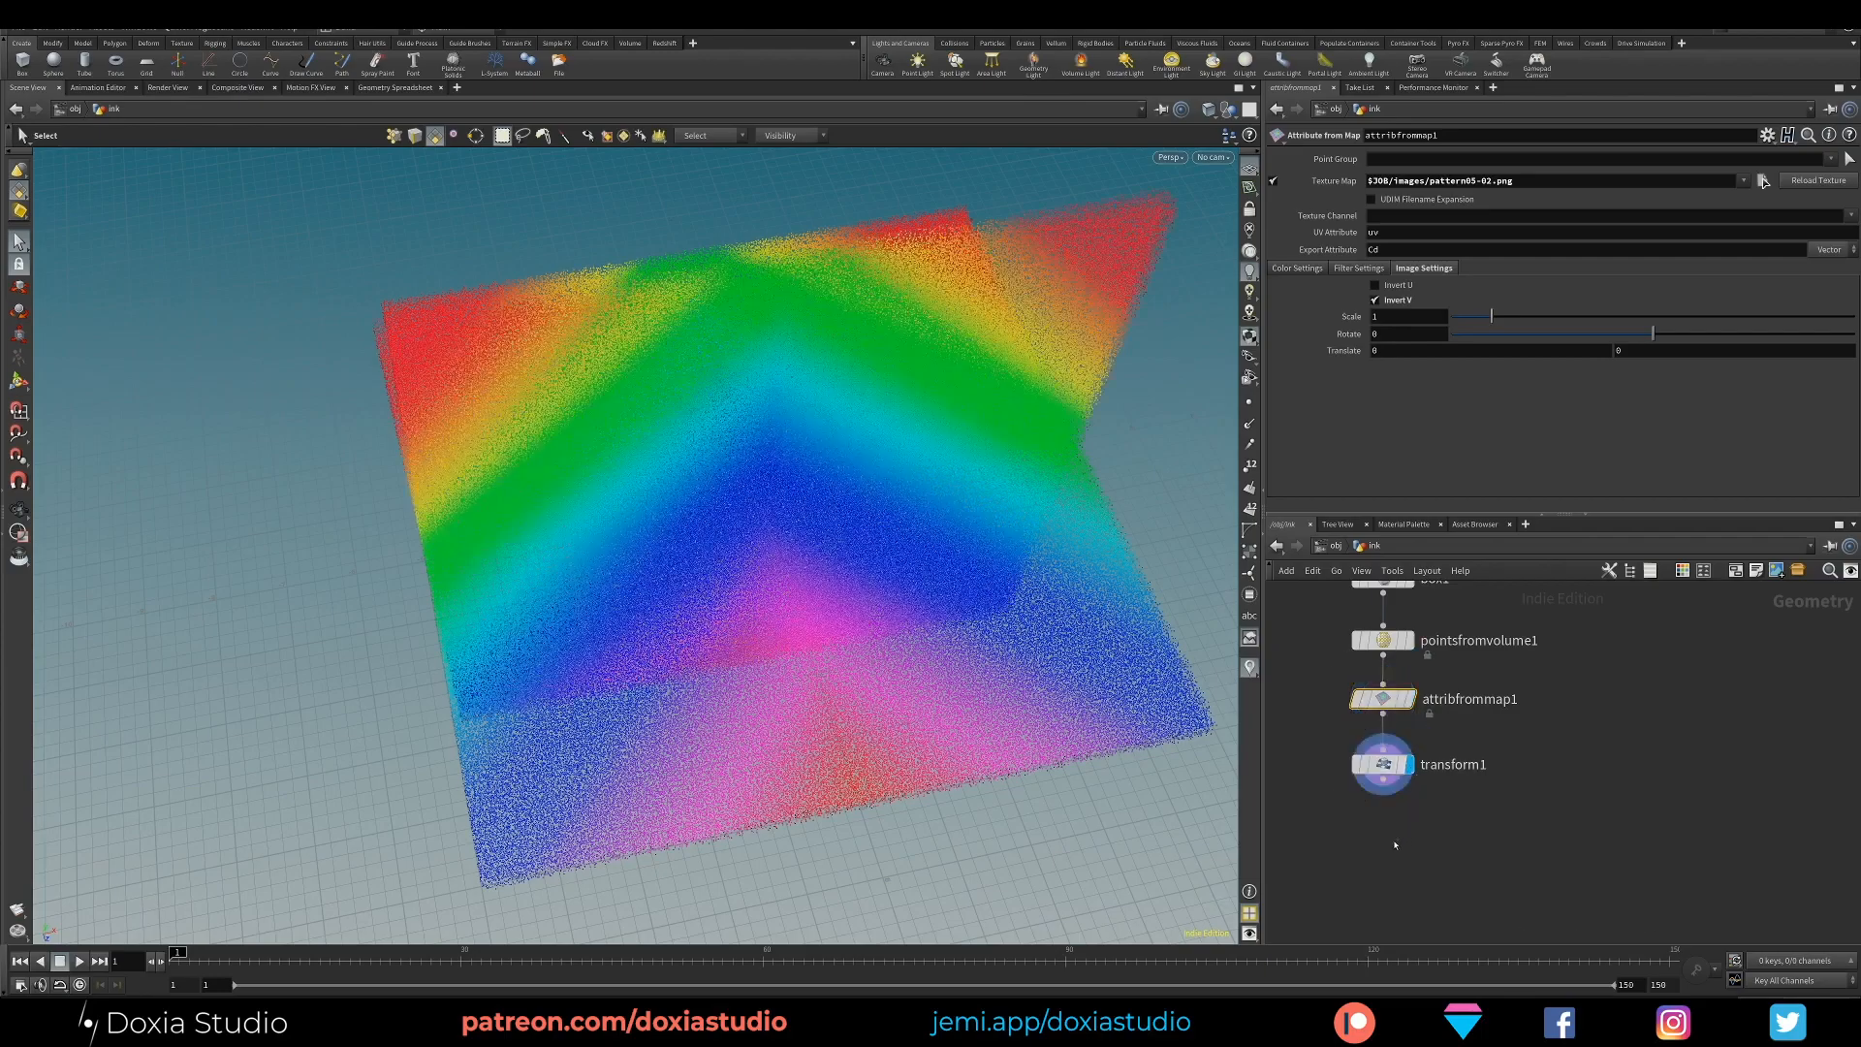
key("Escape")
left_click_drag(1193, 763, 814, 573)
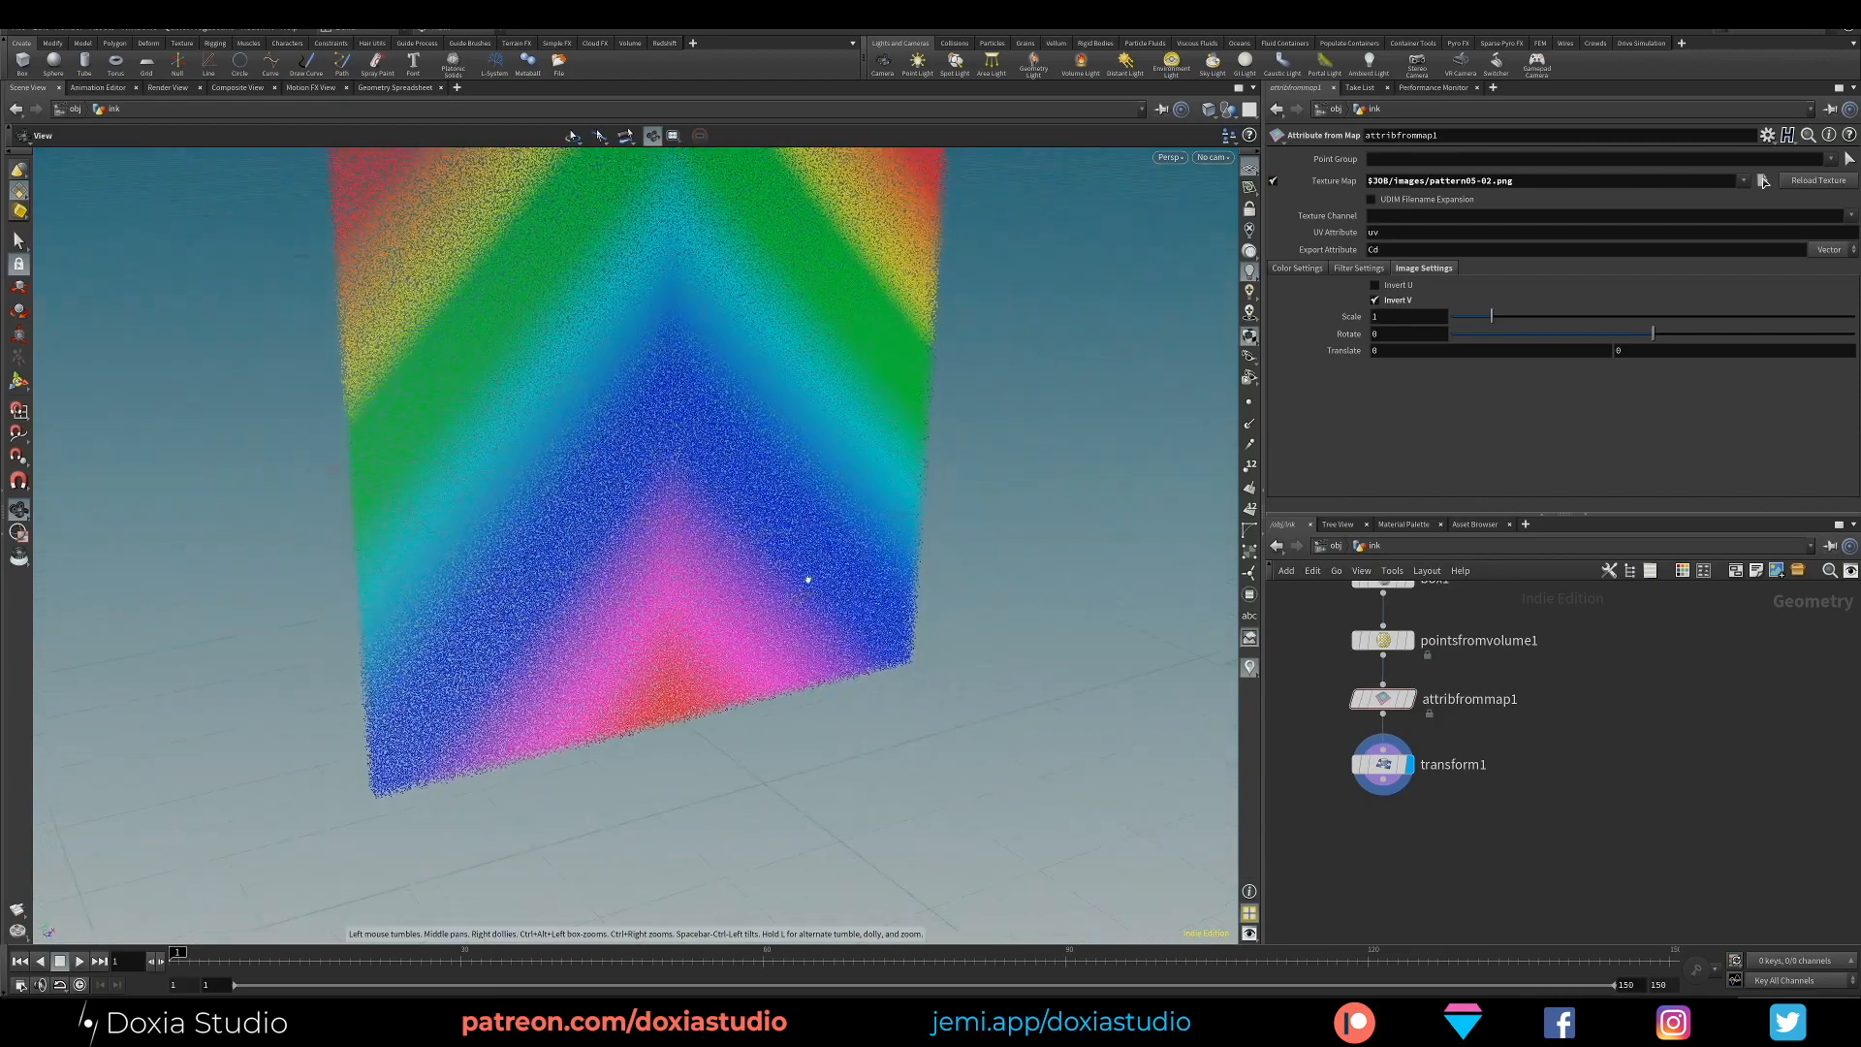
key("s")
Add a Point VOP node after the Transform node and display its result
middle_click_drag(1525, 782, 1482, 690)
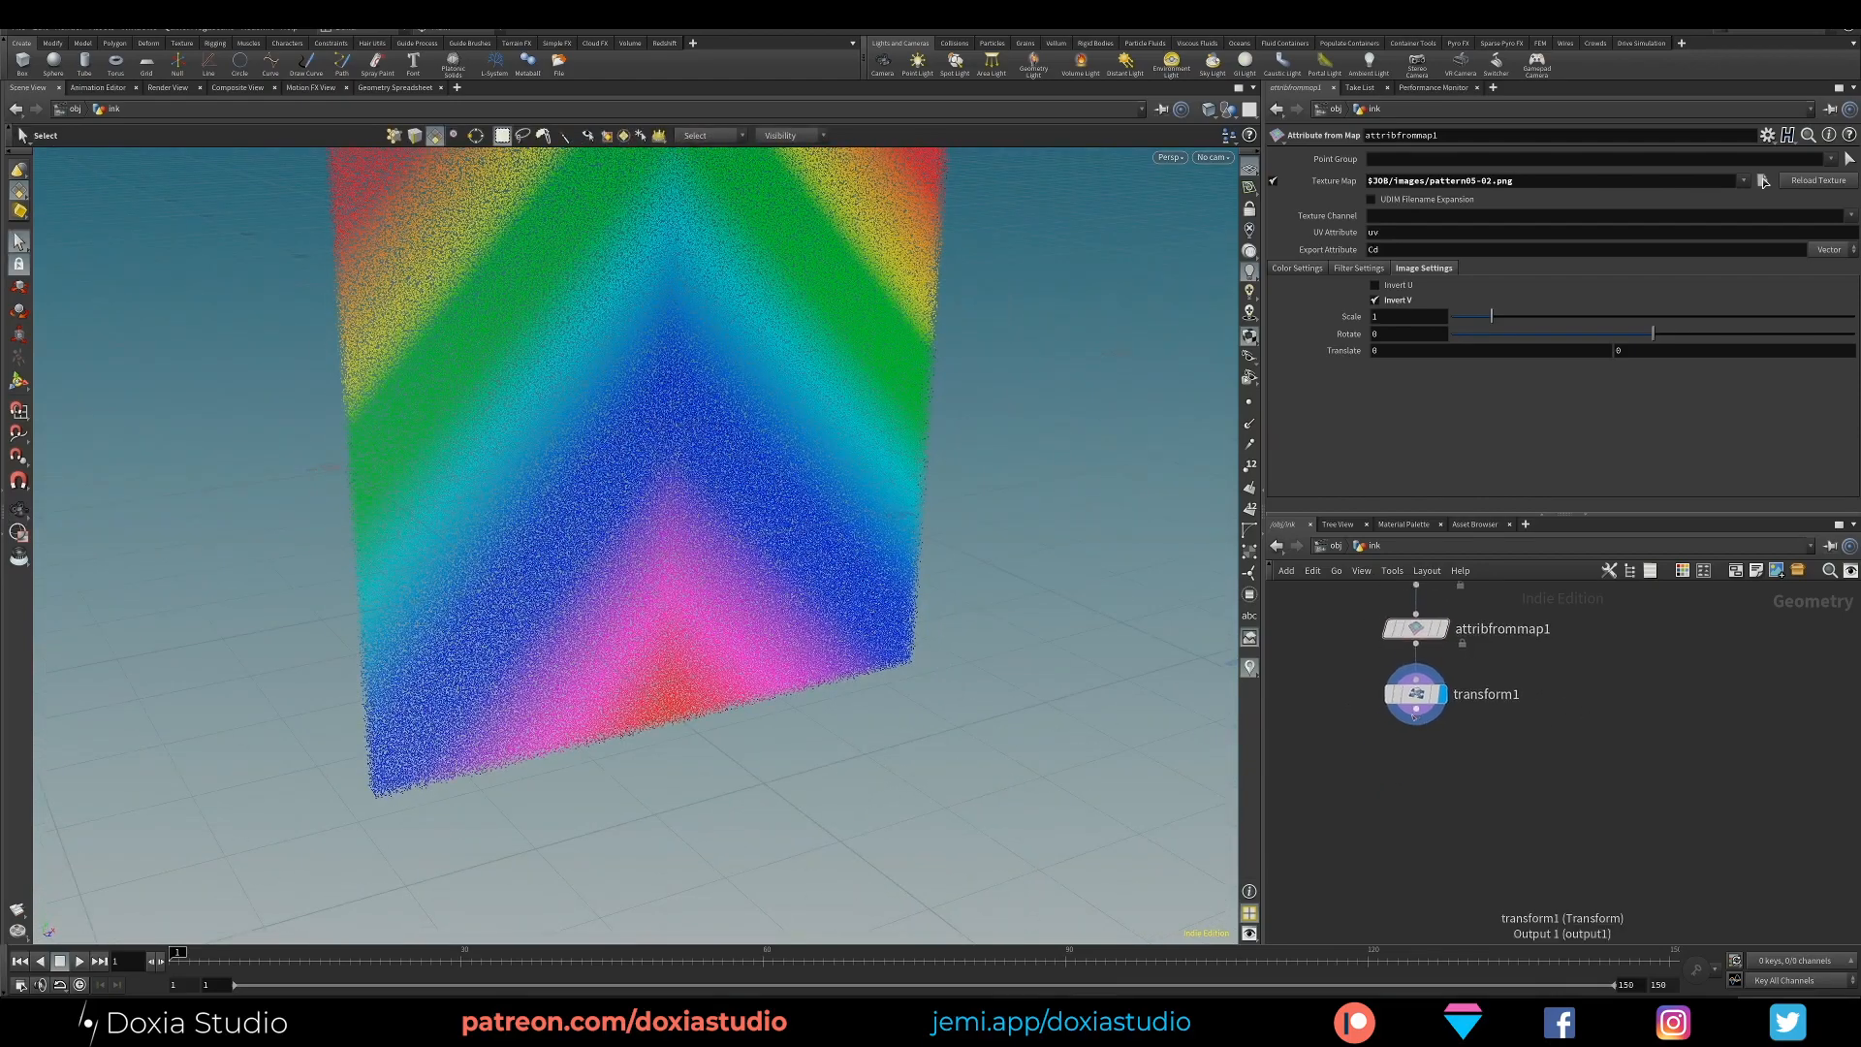
key("Tab")
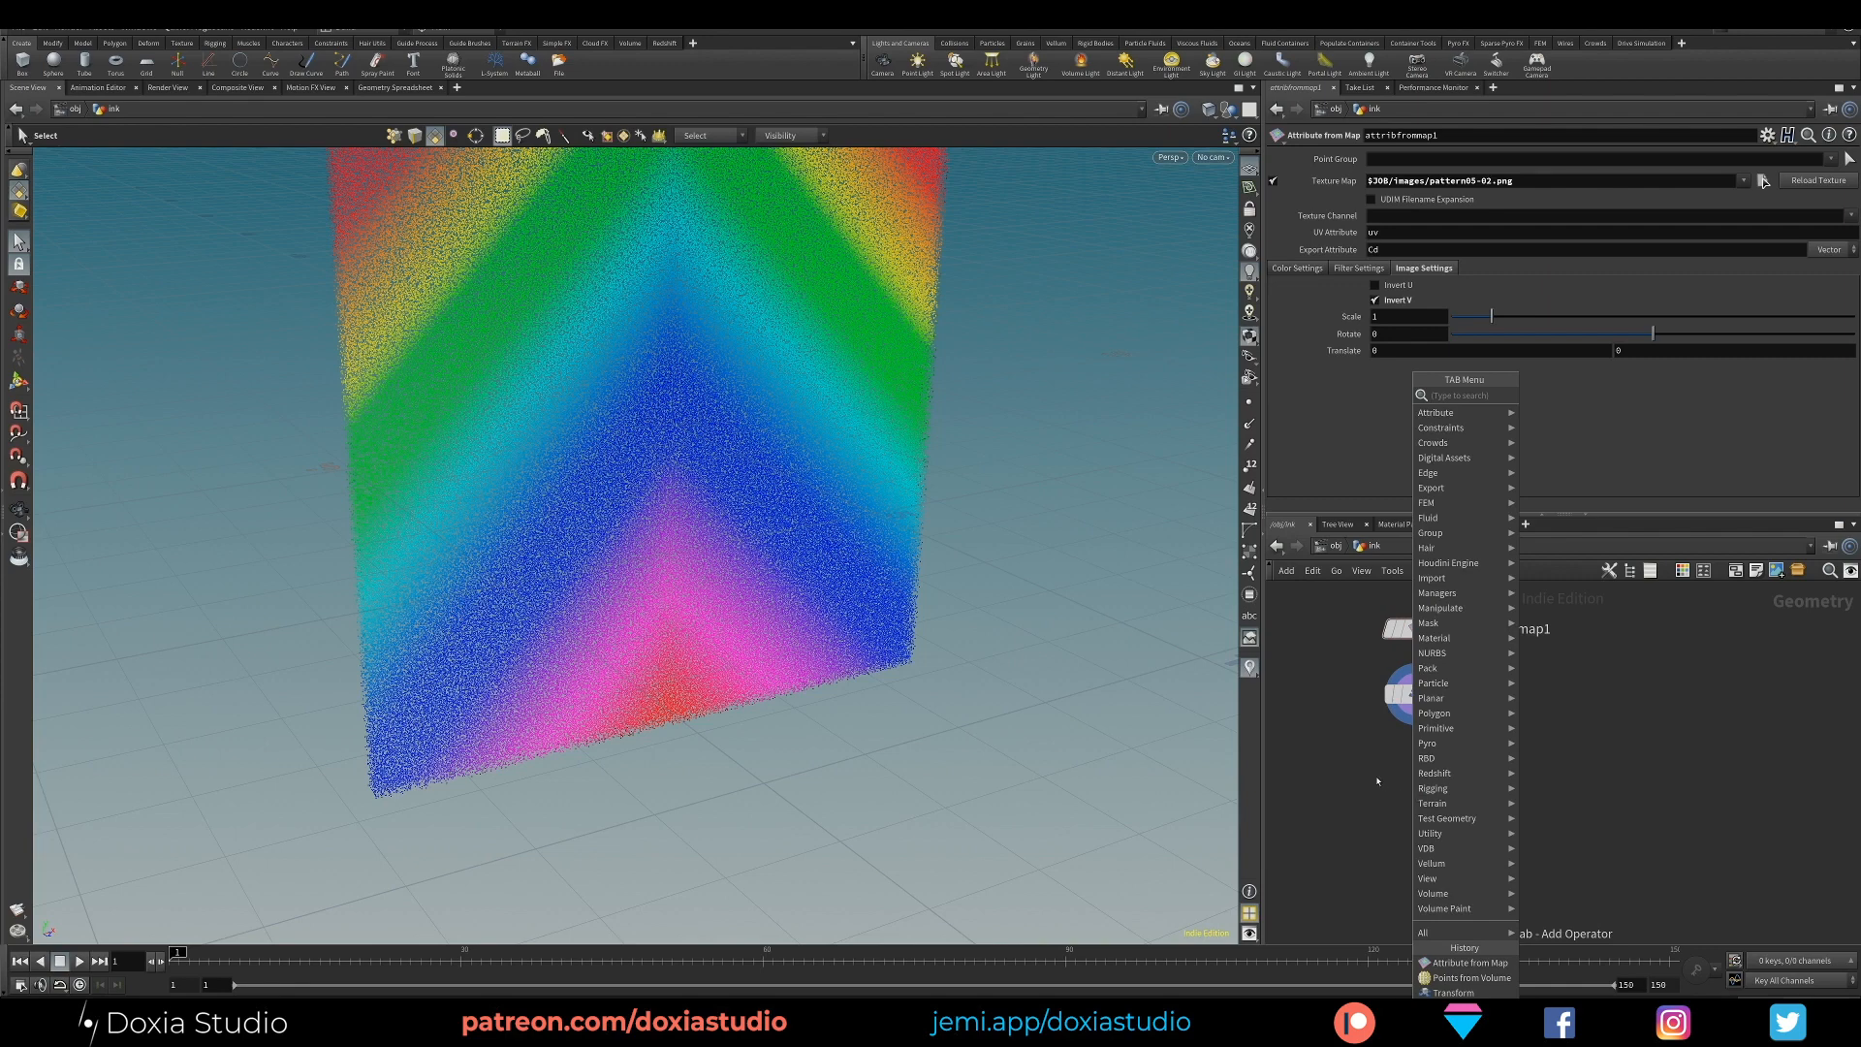
type("point")
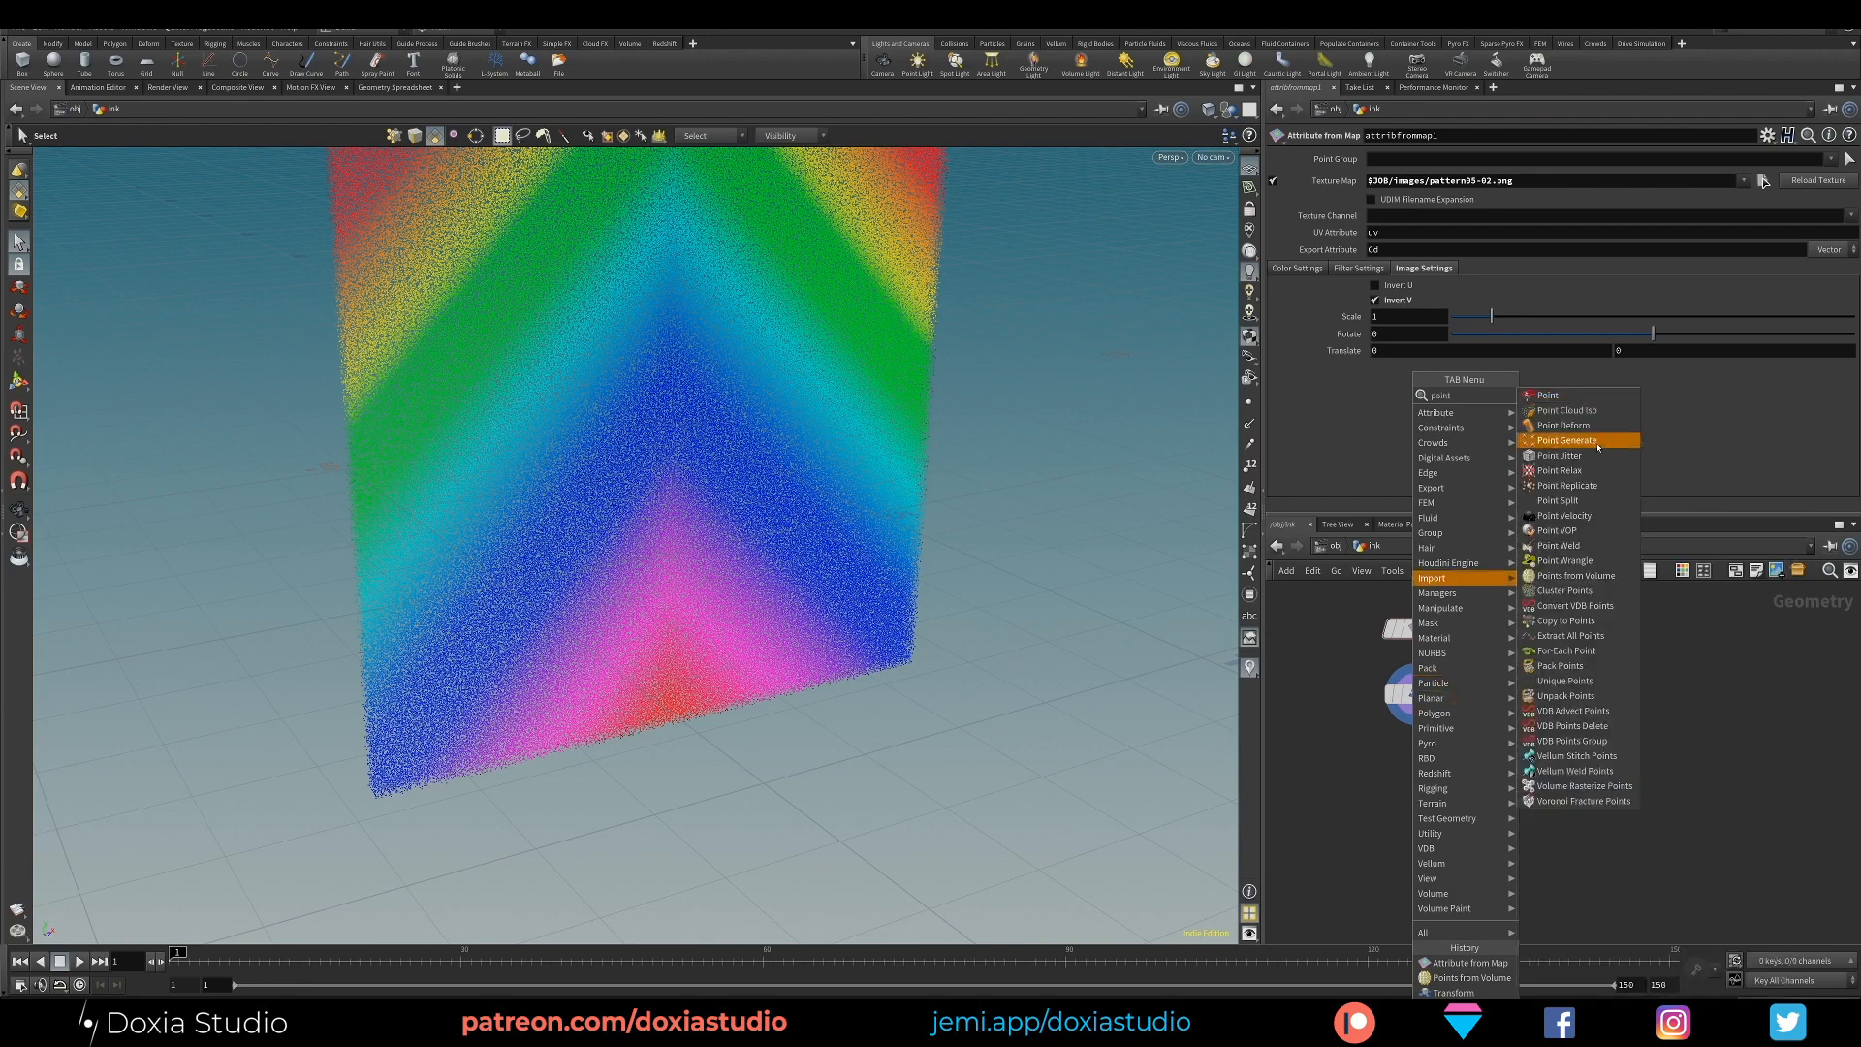
left_click(1557, 530)
left_click(1445, 777)
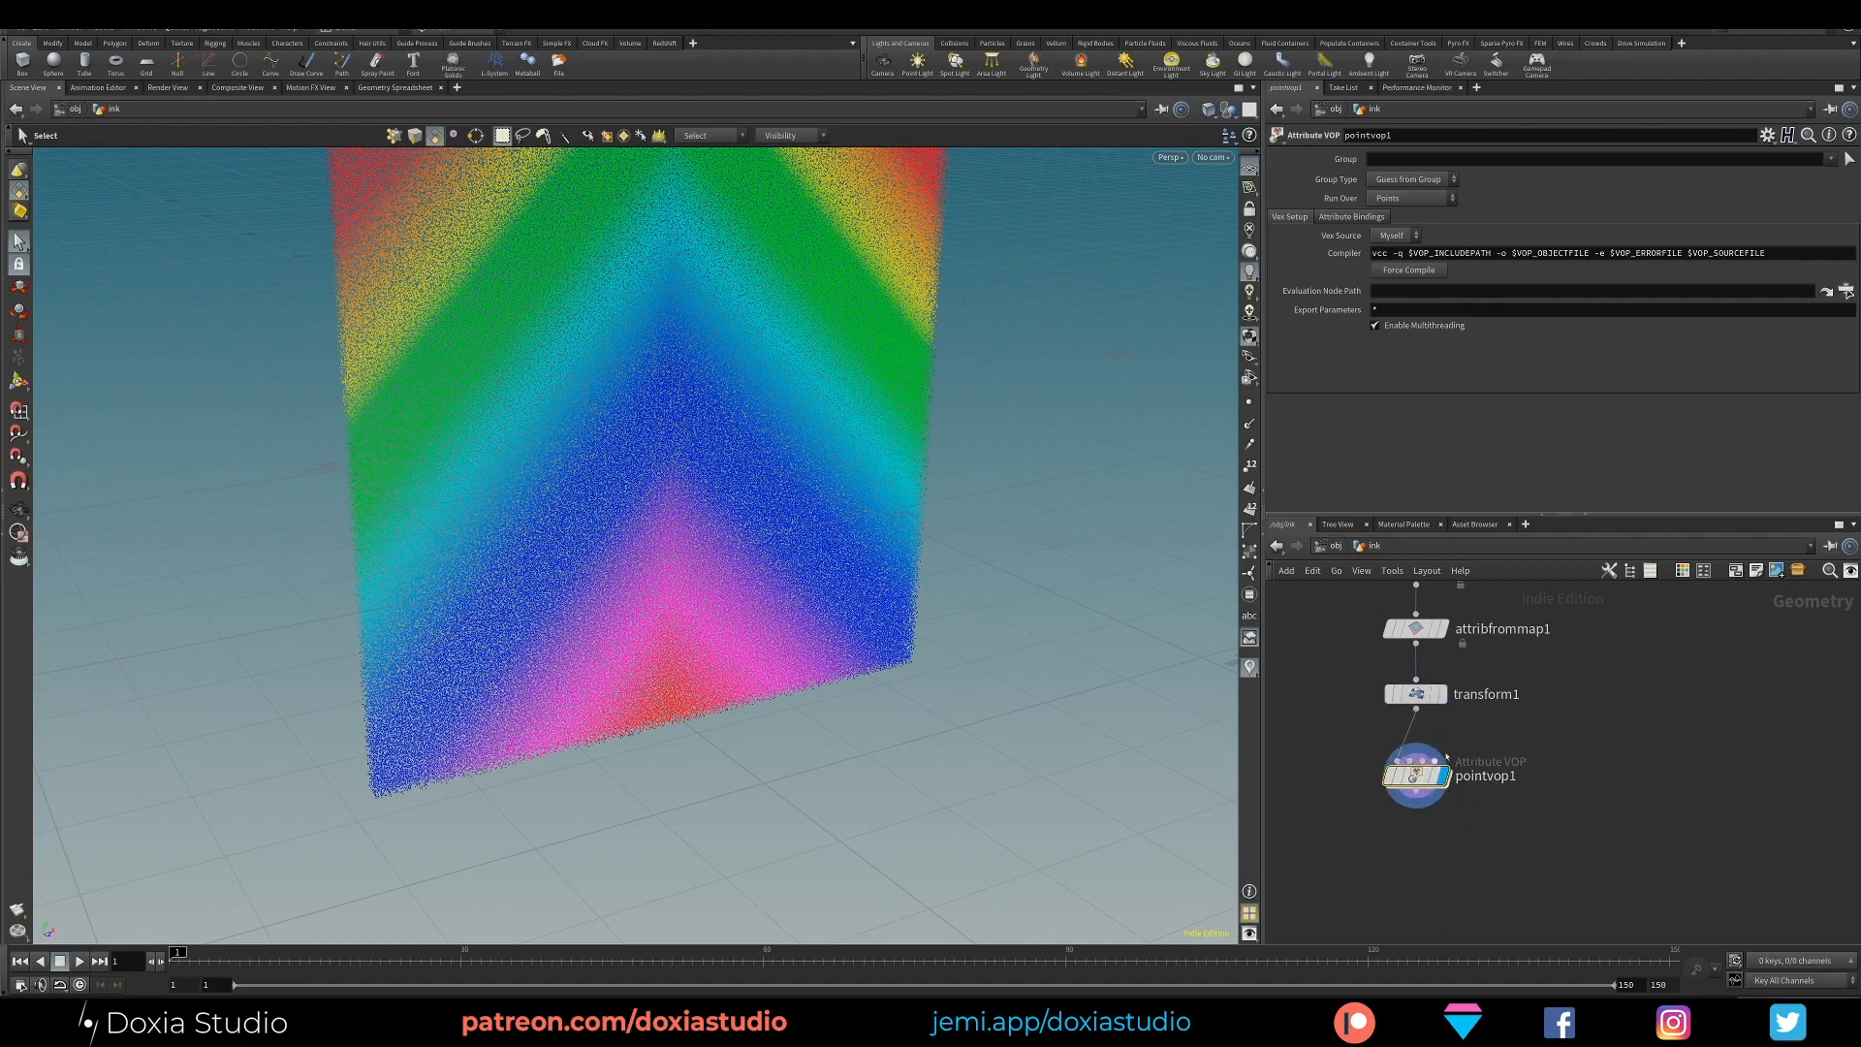
key("Escape")
left_click_drag(620, 630, 706, 715)
key("s")
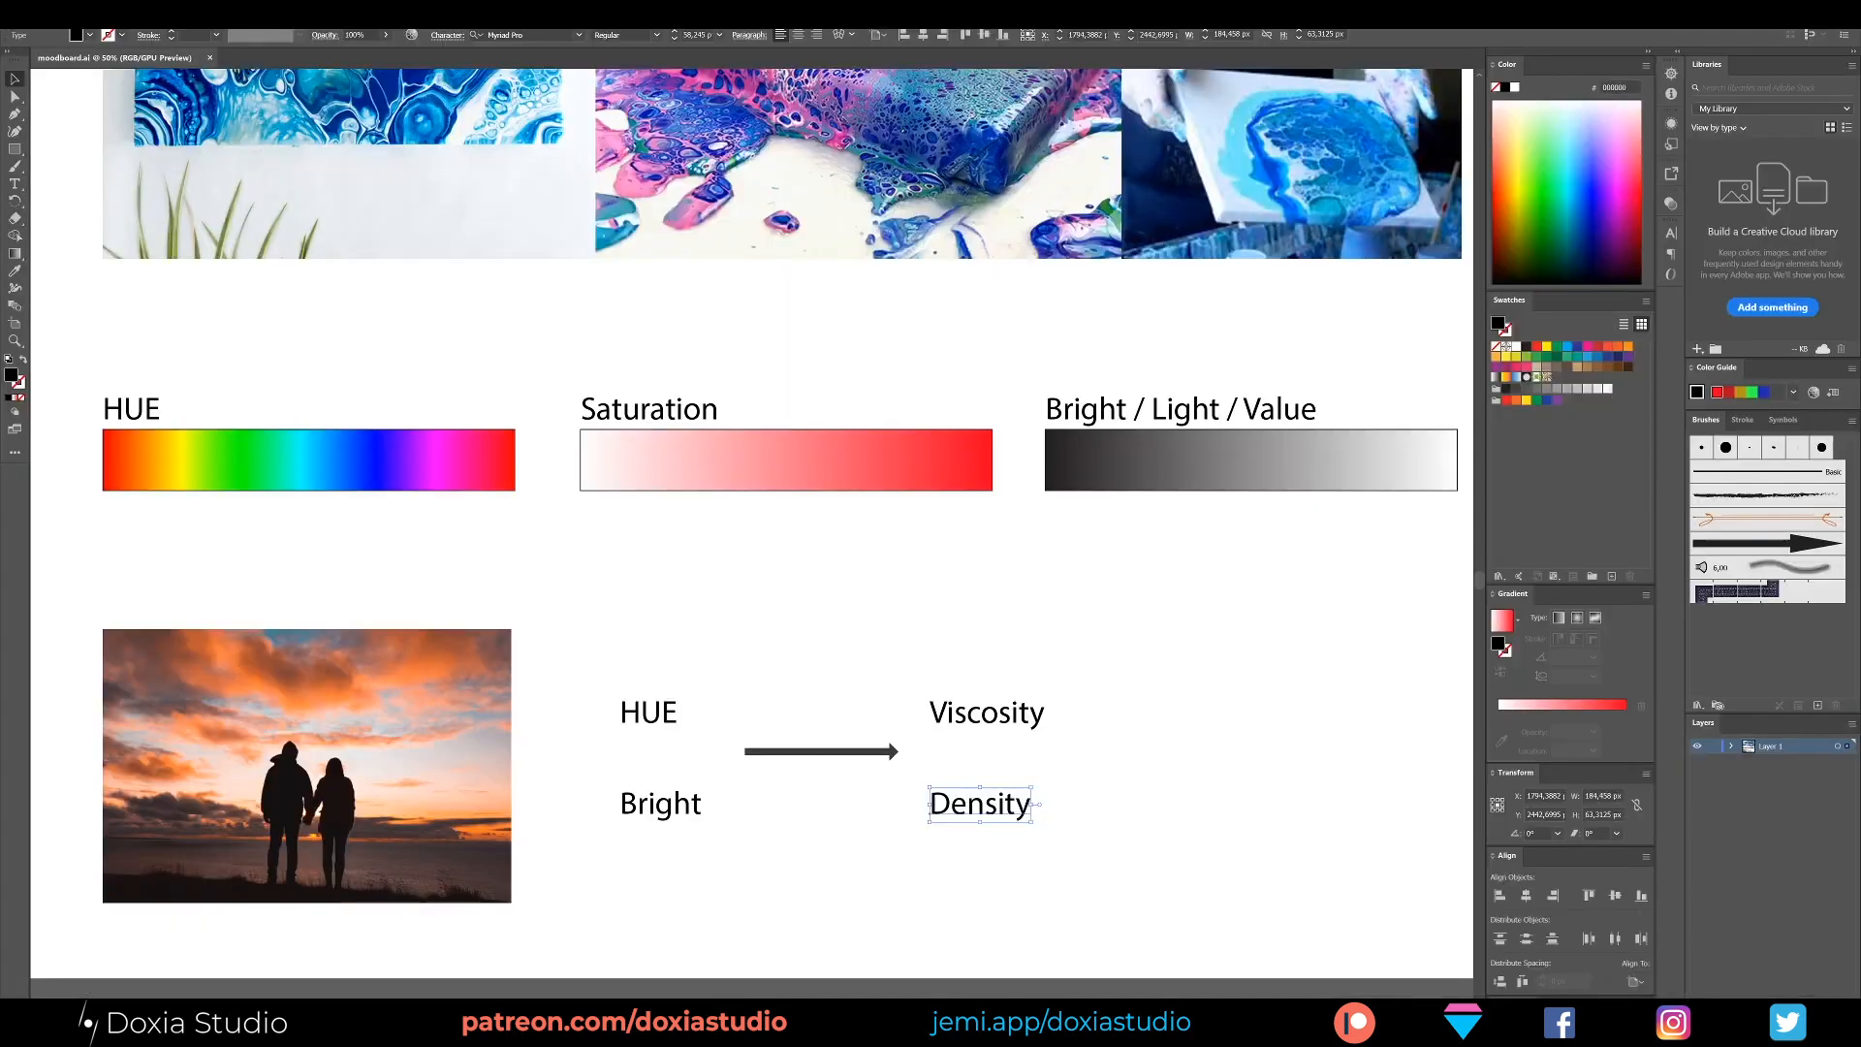
Switch to the moodboard in Illustrator and examine how HUE and Bright map to Viscosity and Density
left_click(692, 660)
left_click_drag(603, 757, 757, 852)
left_click(650, 716, "shift")
left_click_drag(945, 749, 945, 750)
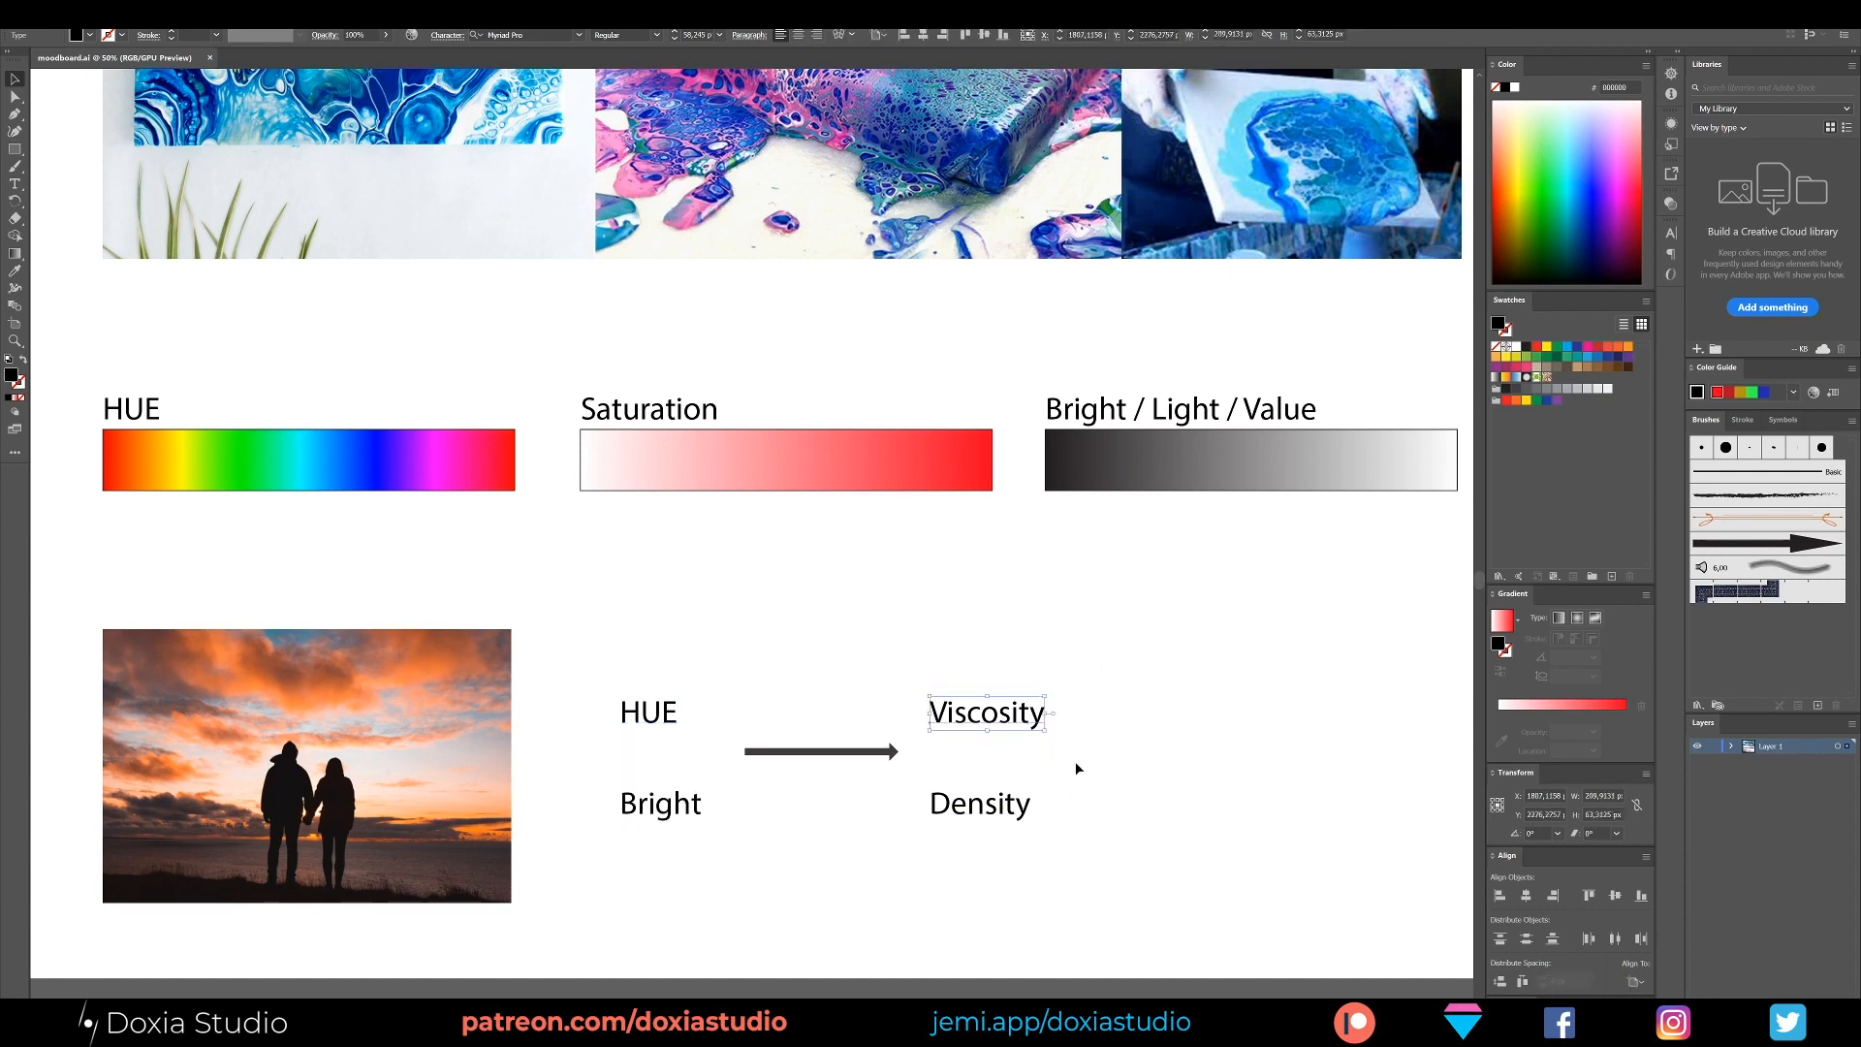
left_click_drag(1074, 762, 974, 834)
left_click_drag(917, 711, 887, 751)
left_click_drag(1101, 652, 1006, 716)
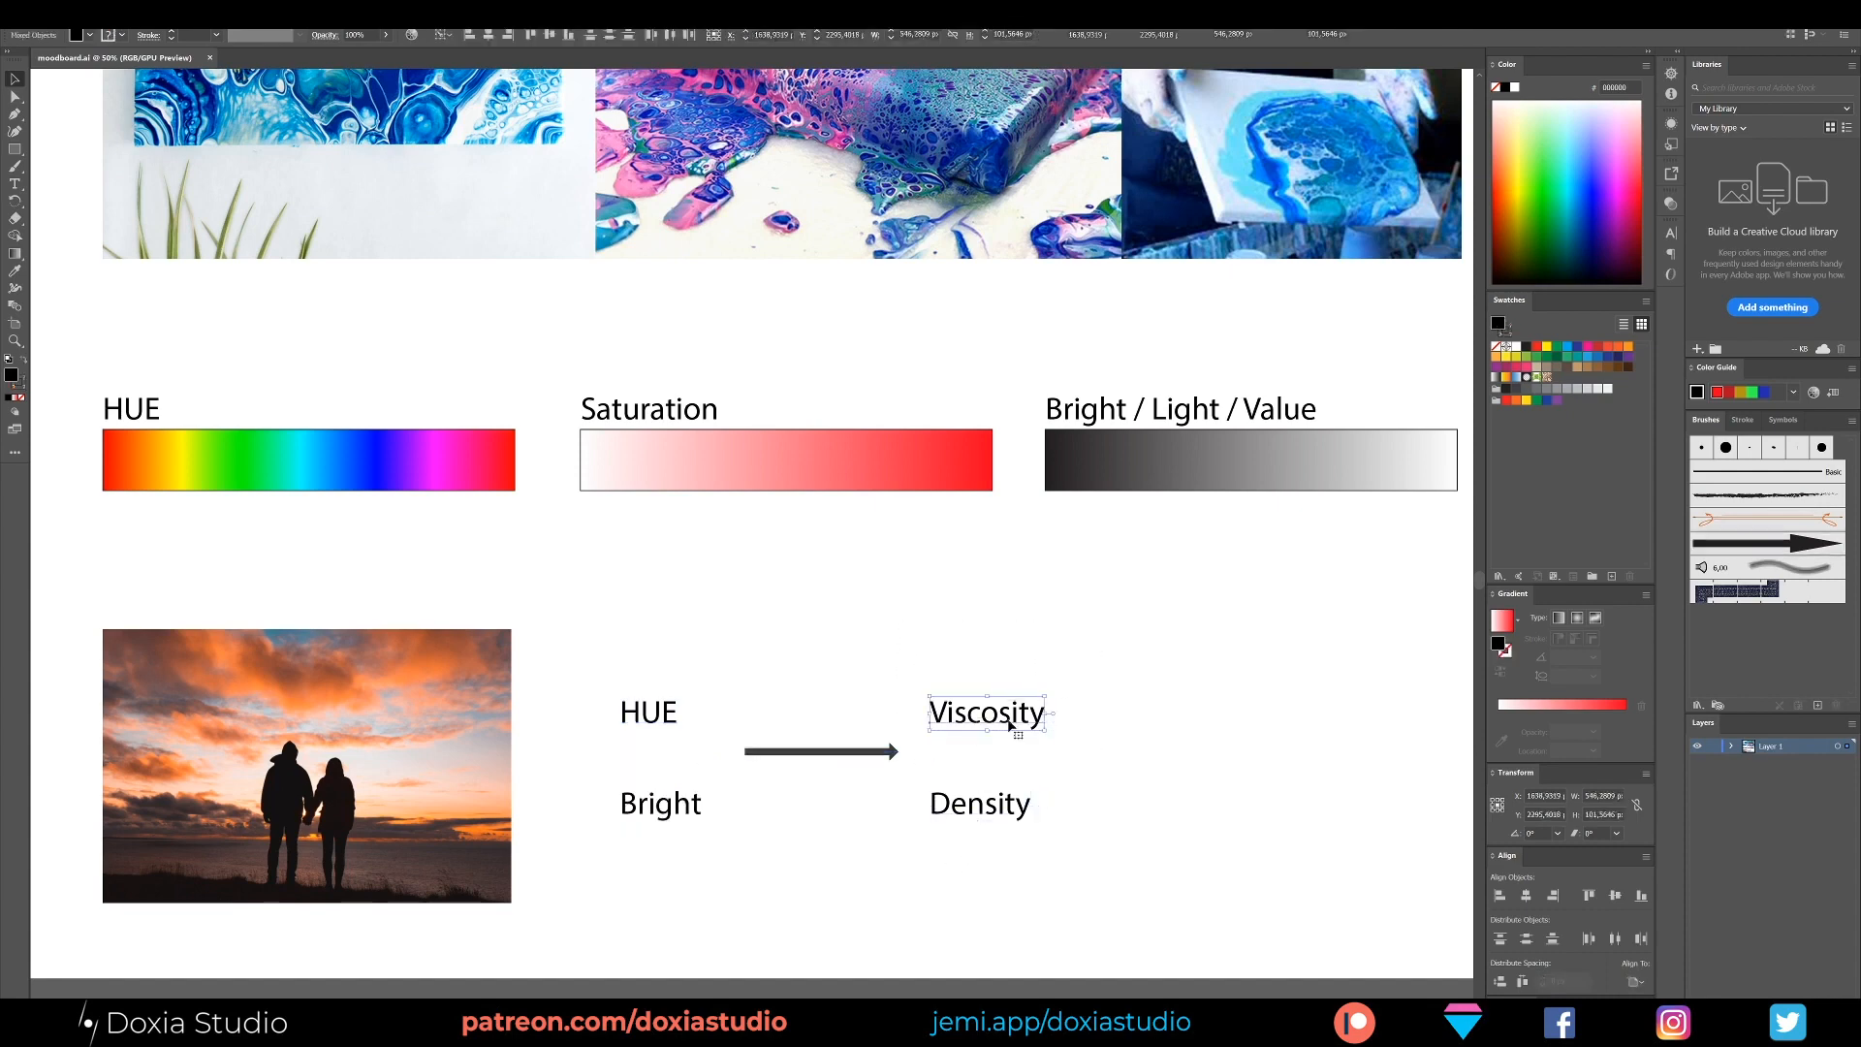
left_click_drag(896, 769, 971, 763)
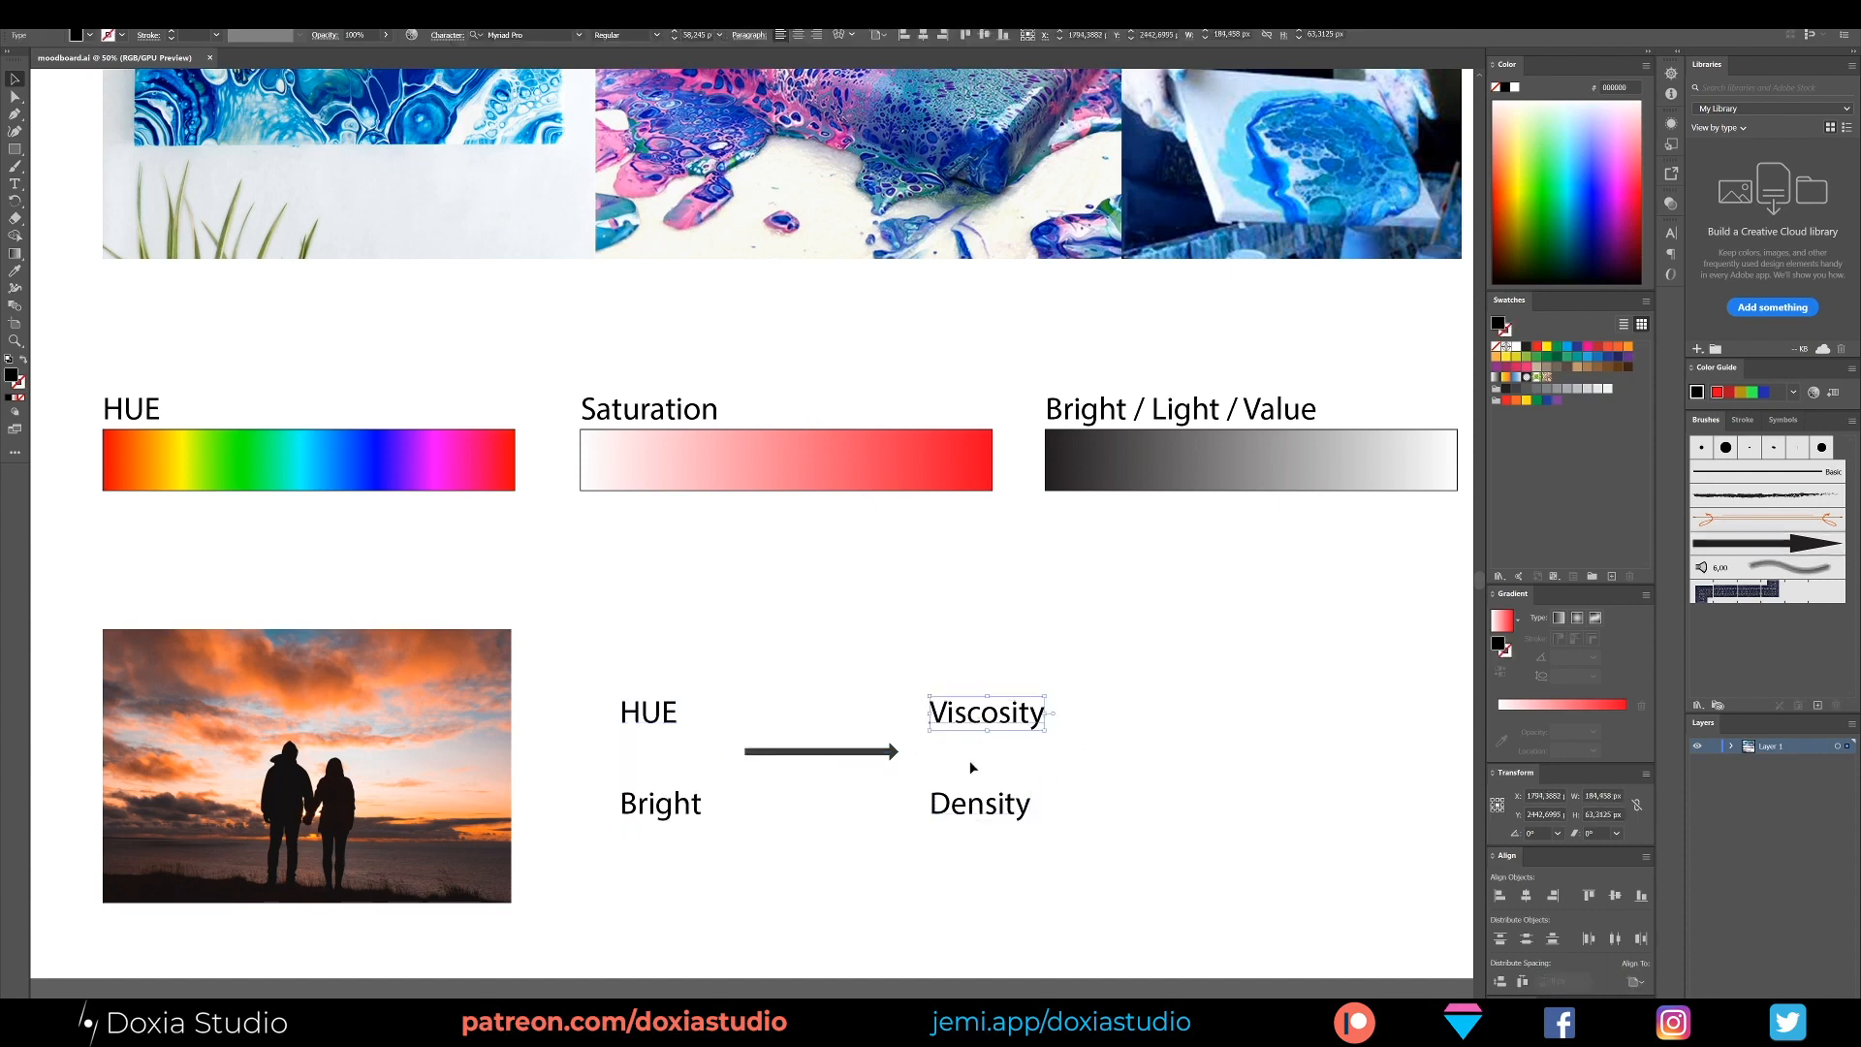
left_click_drag(934, 849, 857, 793)
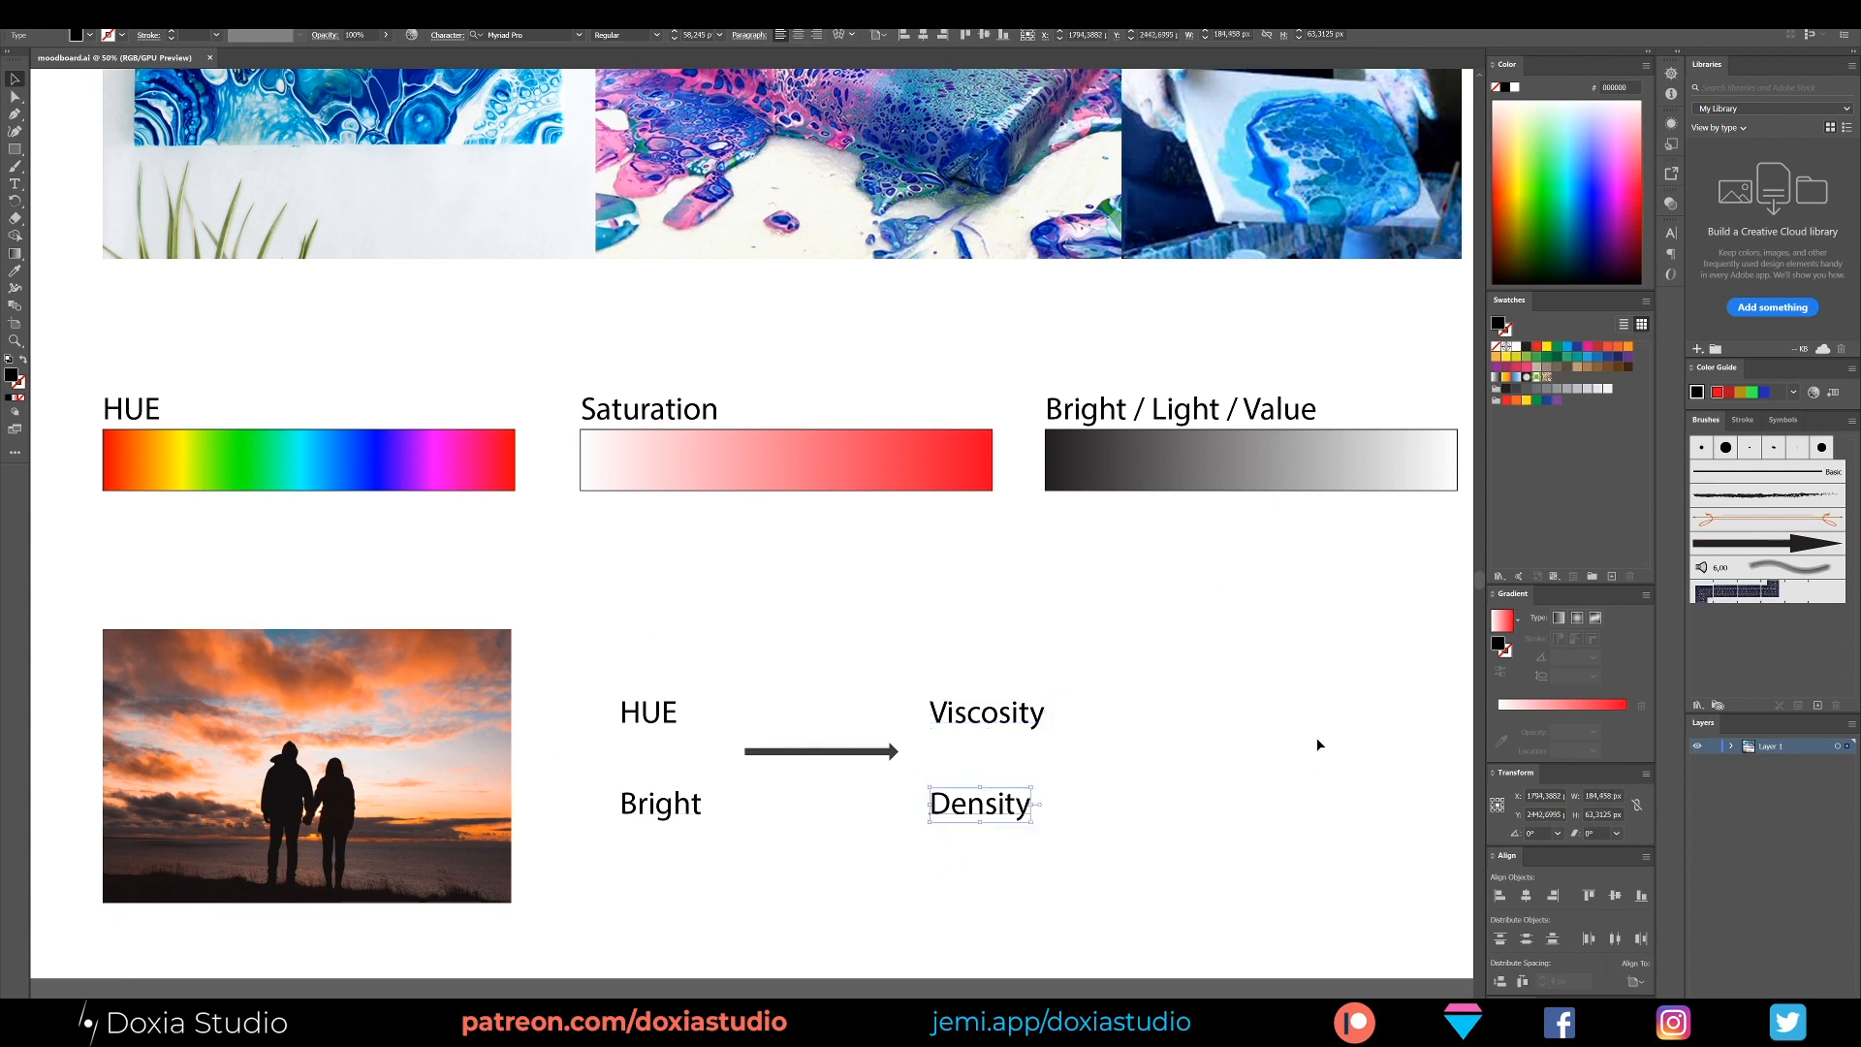
left_click_drag(1186, 611, 748, 895)
left_click(569, 915)
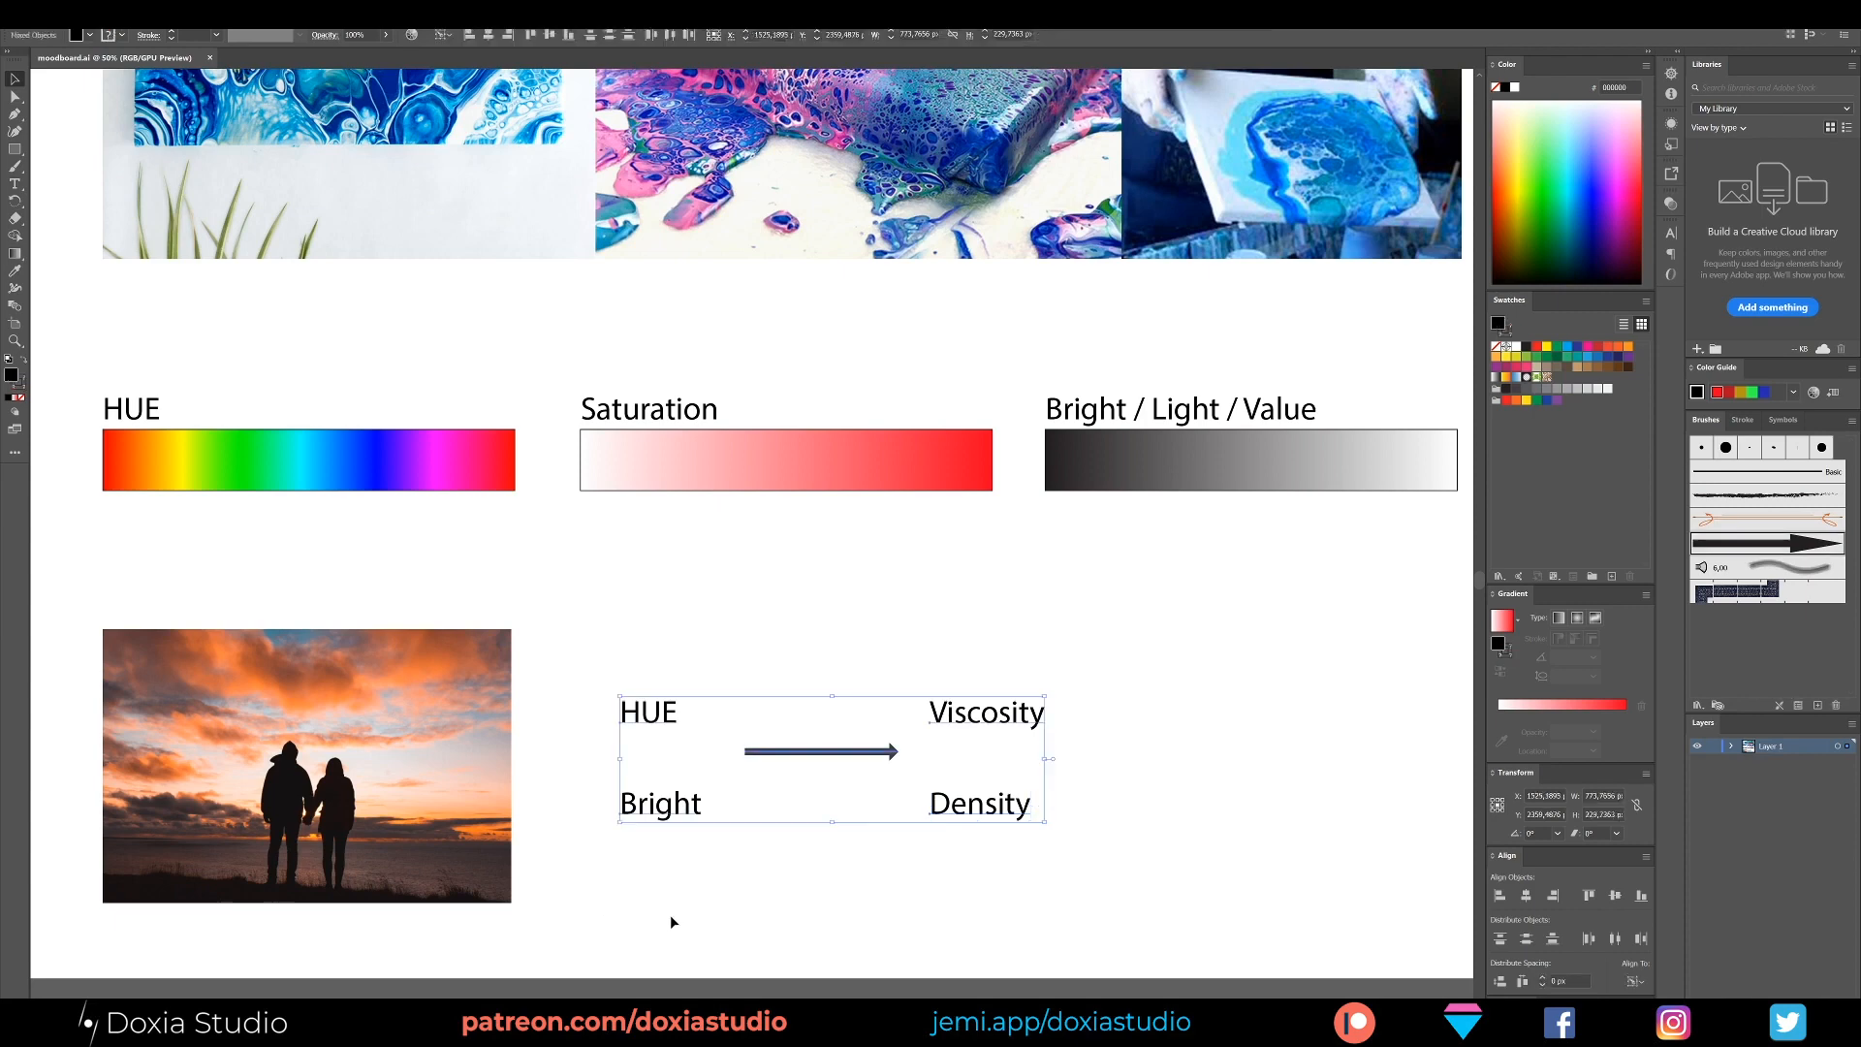
left_click(669, 922)
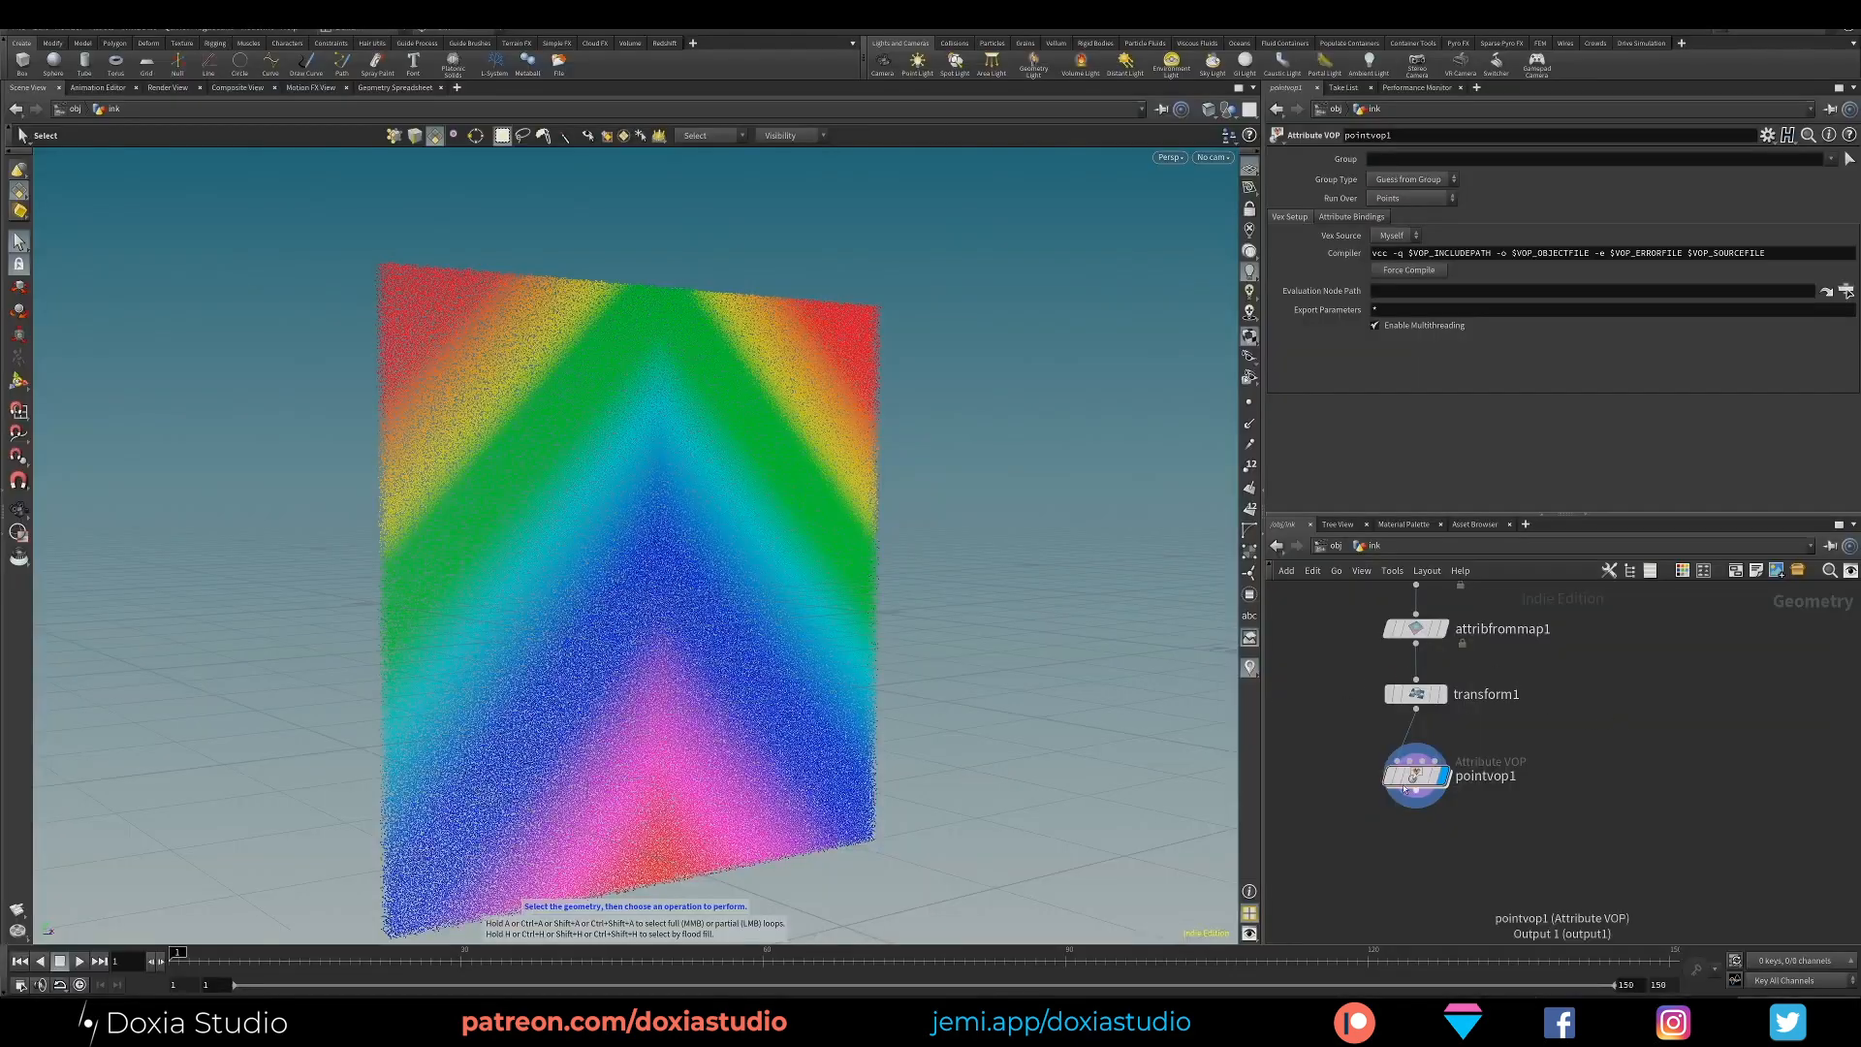
Return to Houdini and open the Point VOP's inner network
double_click(1417, 779)
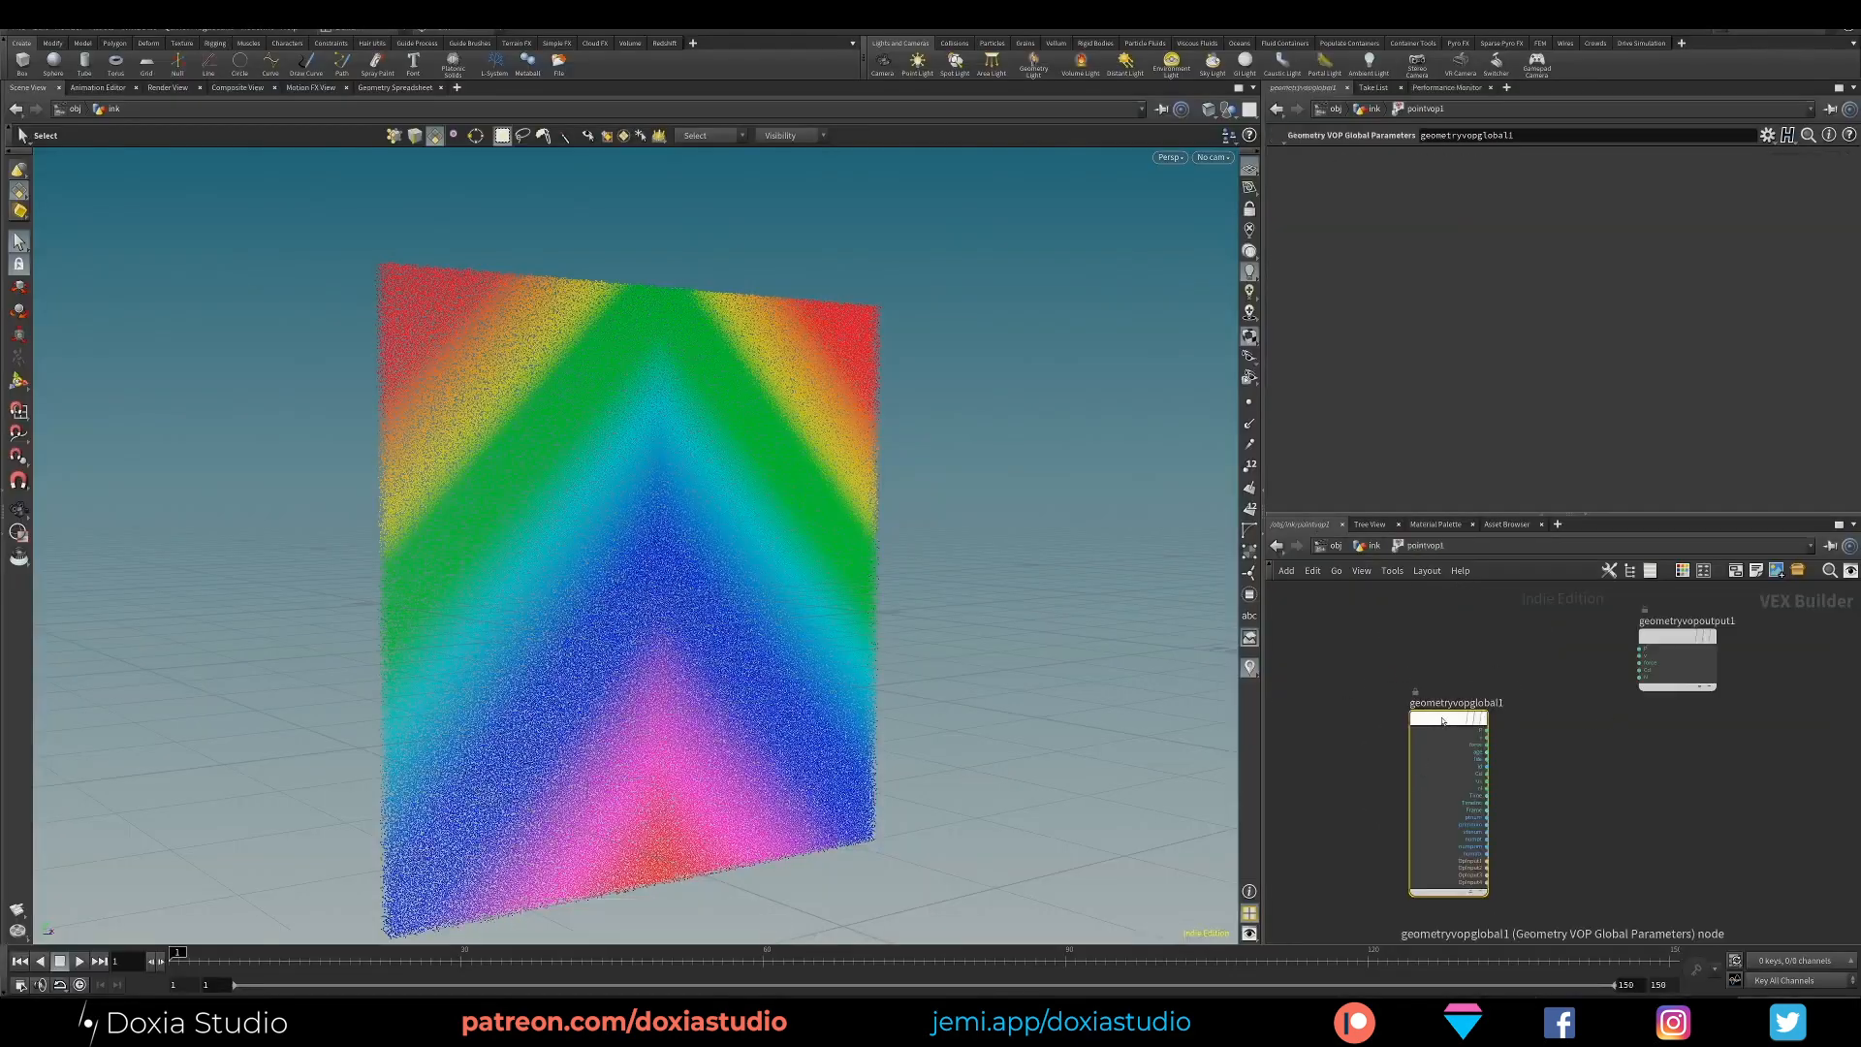
key("h")
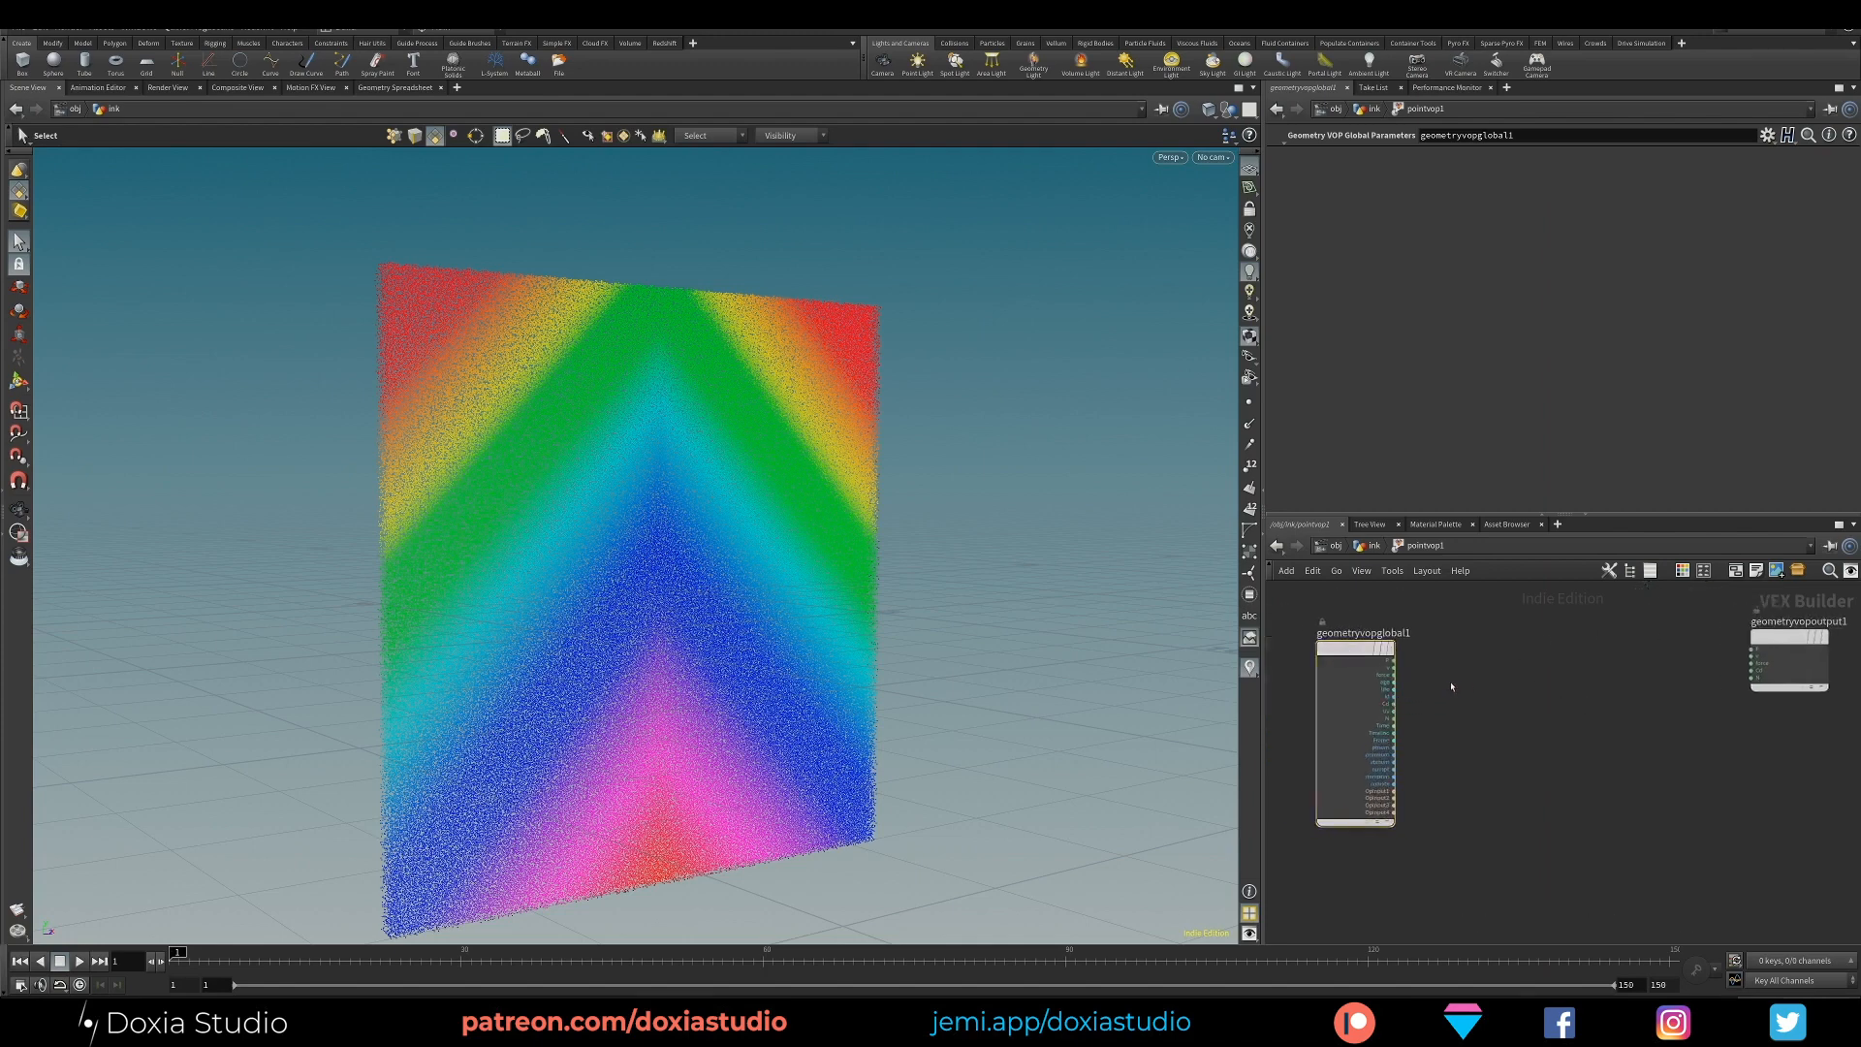
Switch to the Illustrator moodboard and examine the HUE, Saturation and Bright / Light / Value gradients
key("alt+Tab")
left_click_drag(619, 682, 690, 715)
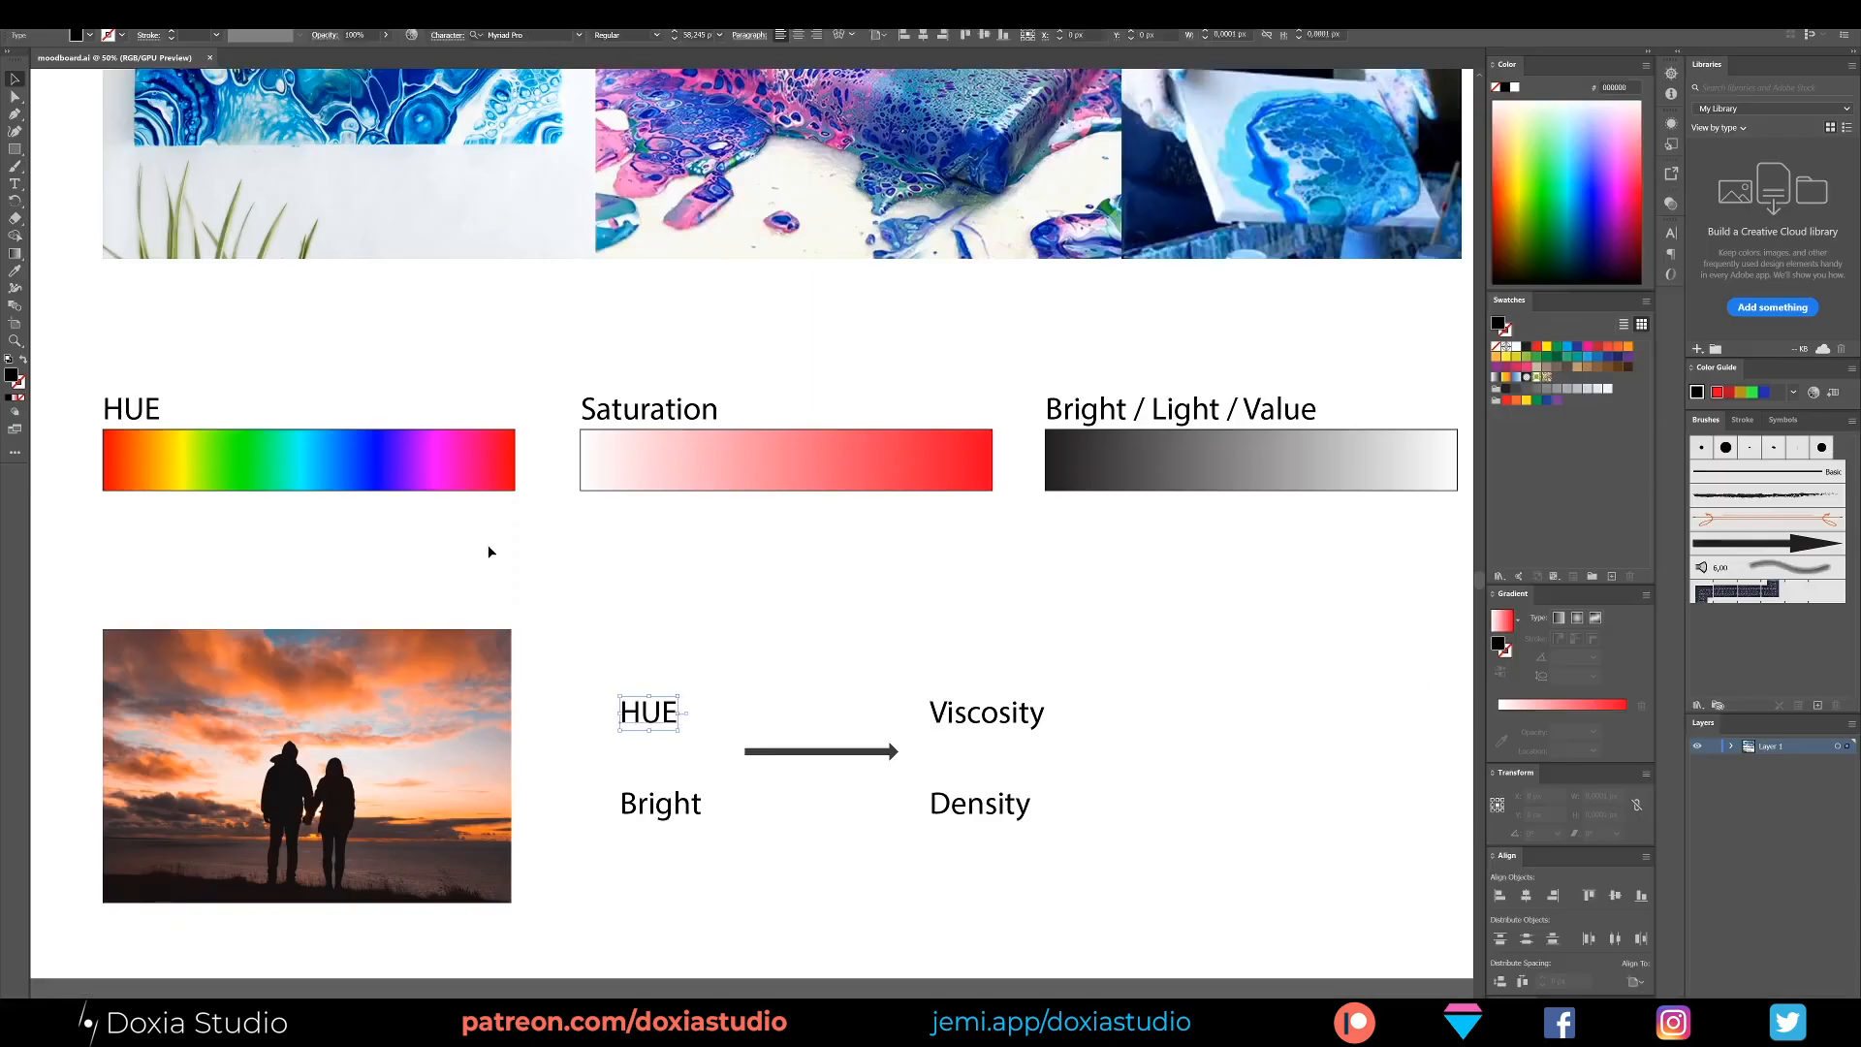
left_click_drag(91, 356, 247, 419)
left_click_drag(567, 392, 814, 441)
left_click_drag(1067, 374, 1251, 527)
key("alt+Tab")
Add an RGB to HSV node inside the Point VOP network
key("Tab")
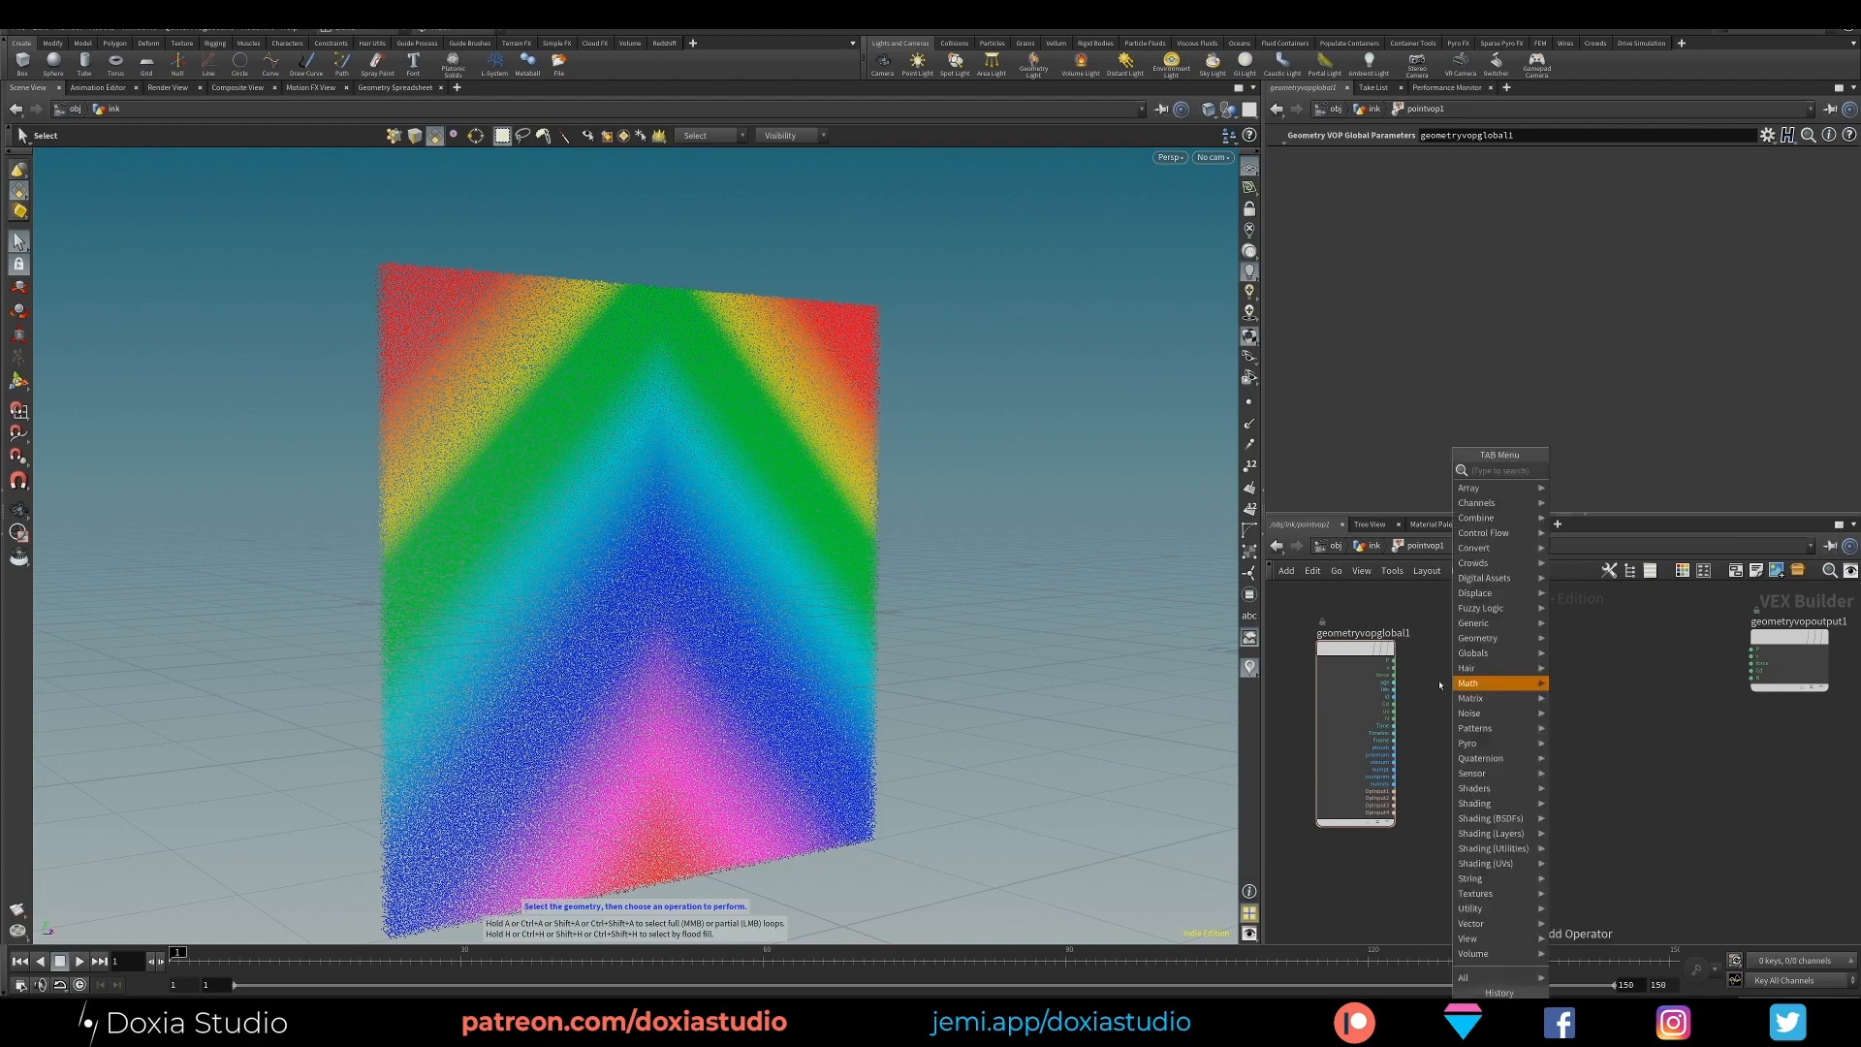
type("rgb")
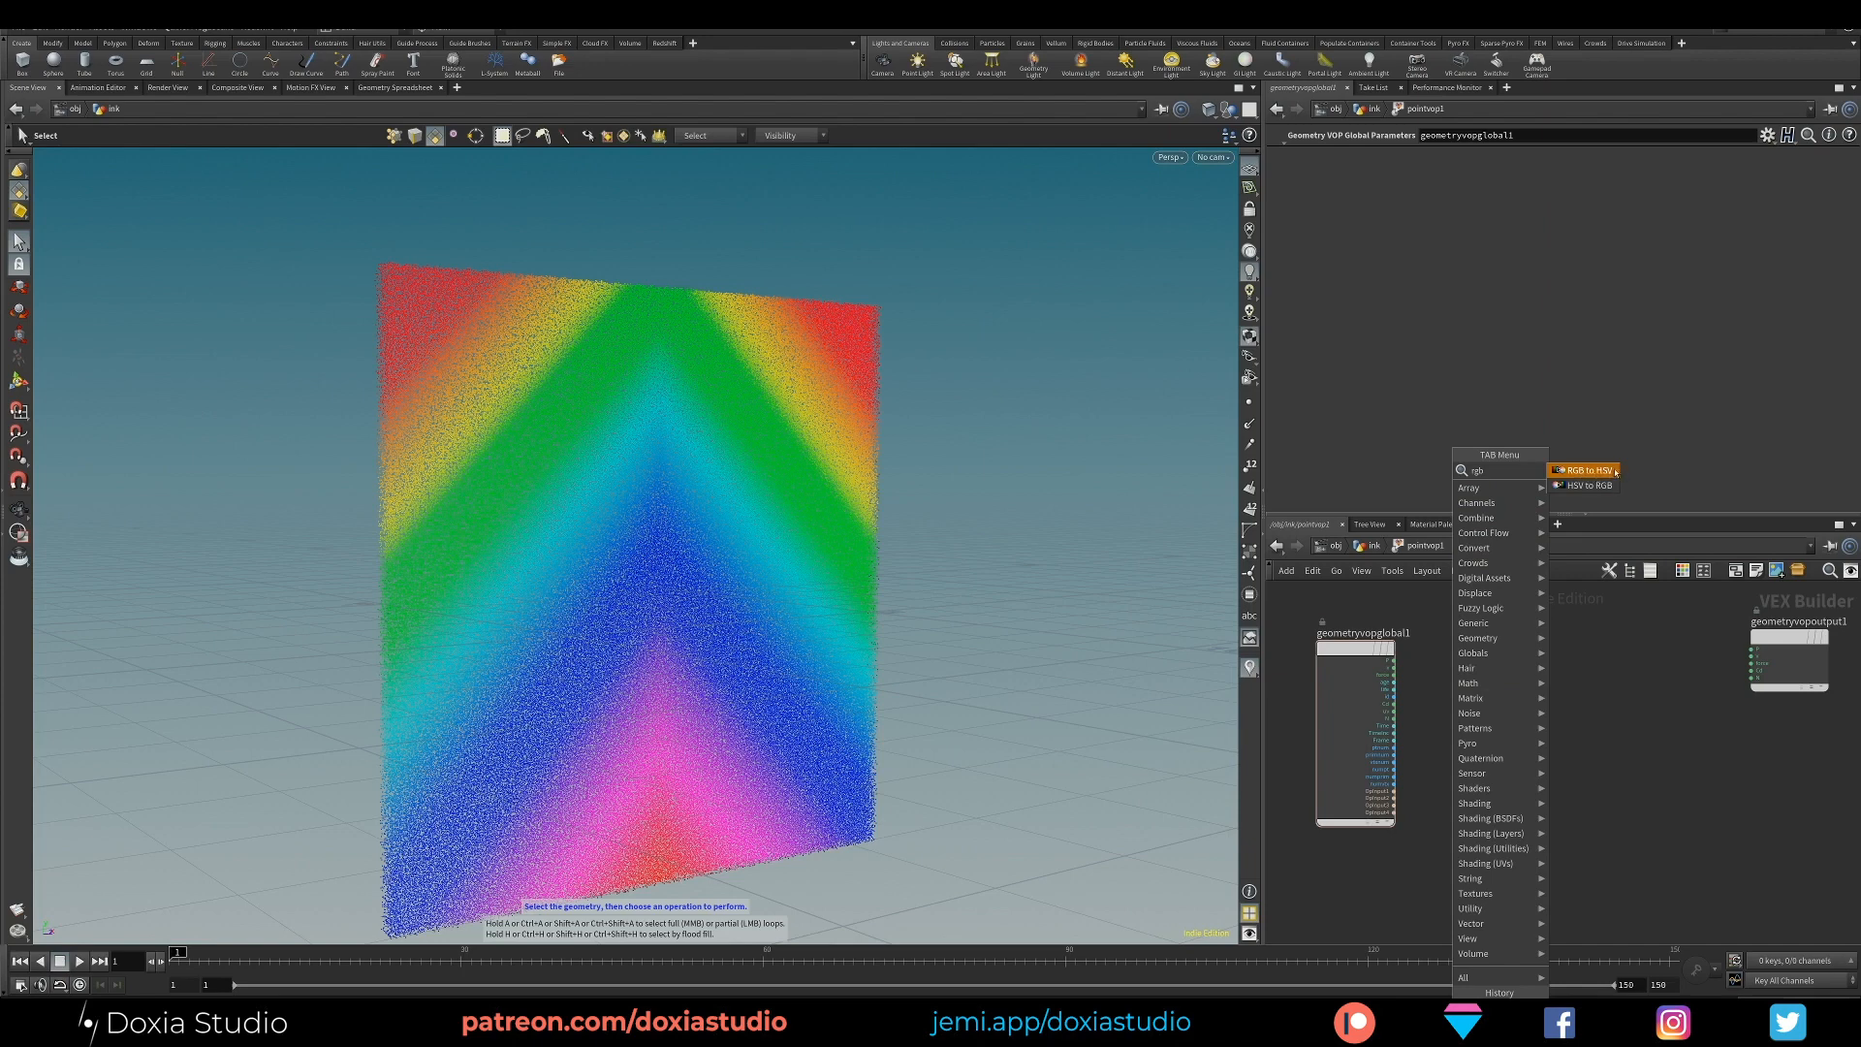
left_click(1591, 474)
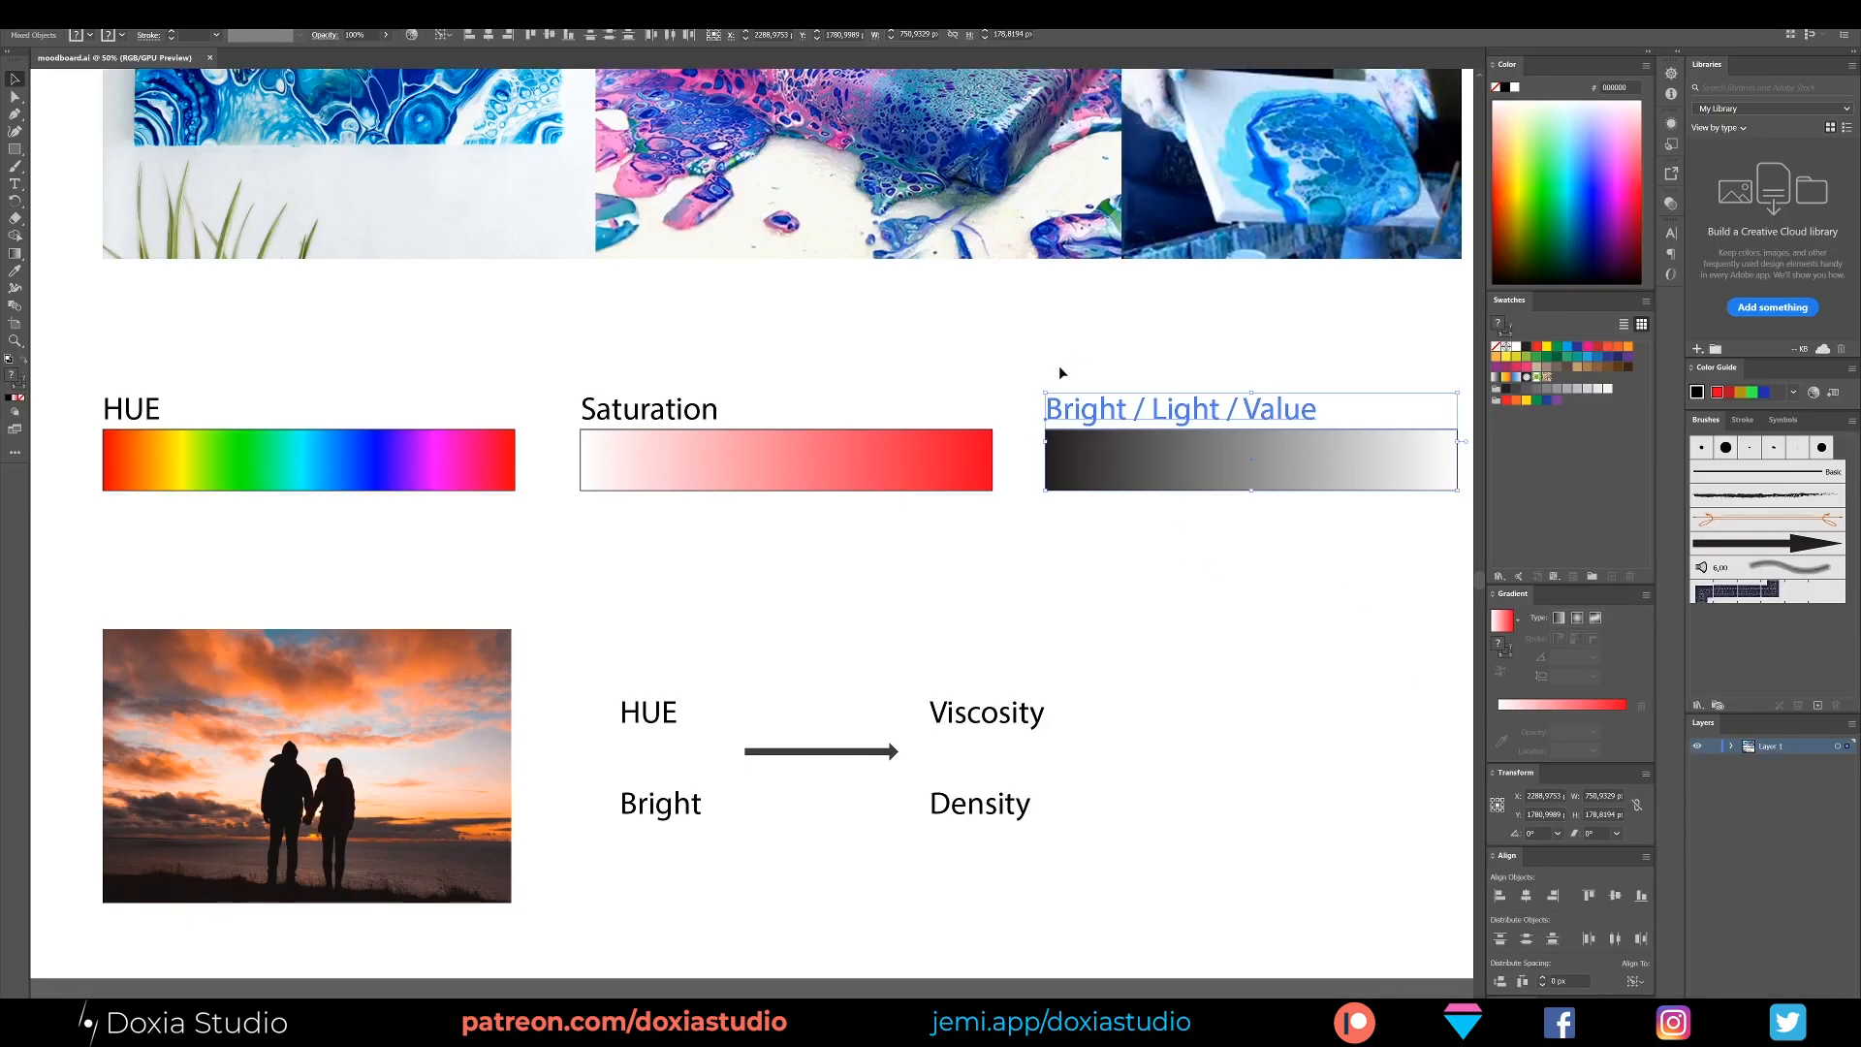
Compare the hue, saturation and value gradients once more on the Illustrator moodboard
left_click(1189, 593)
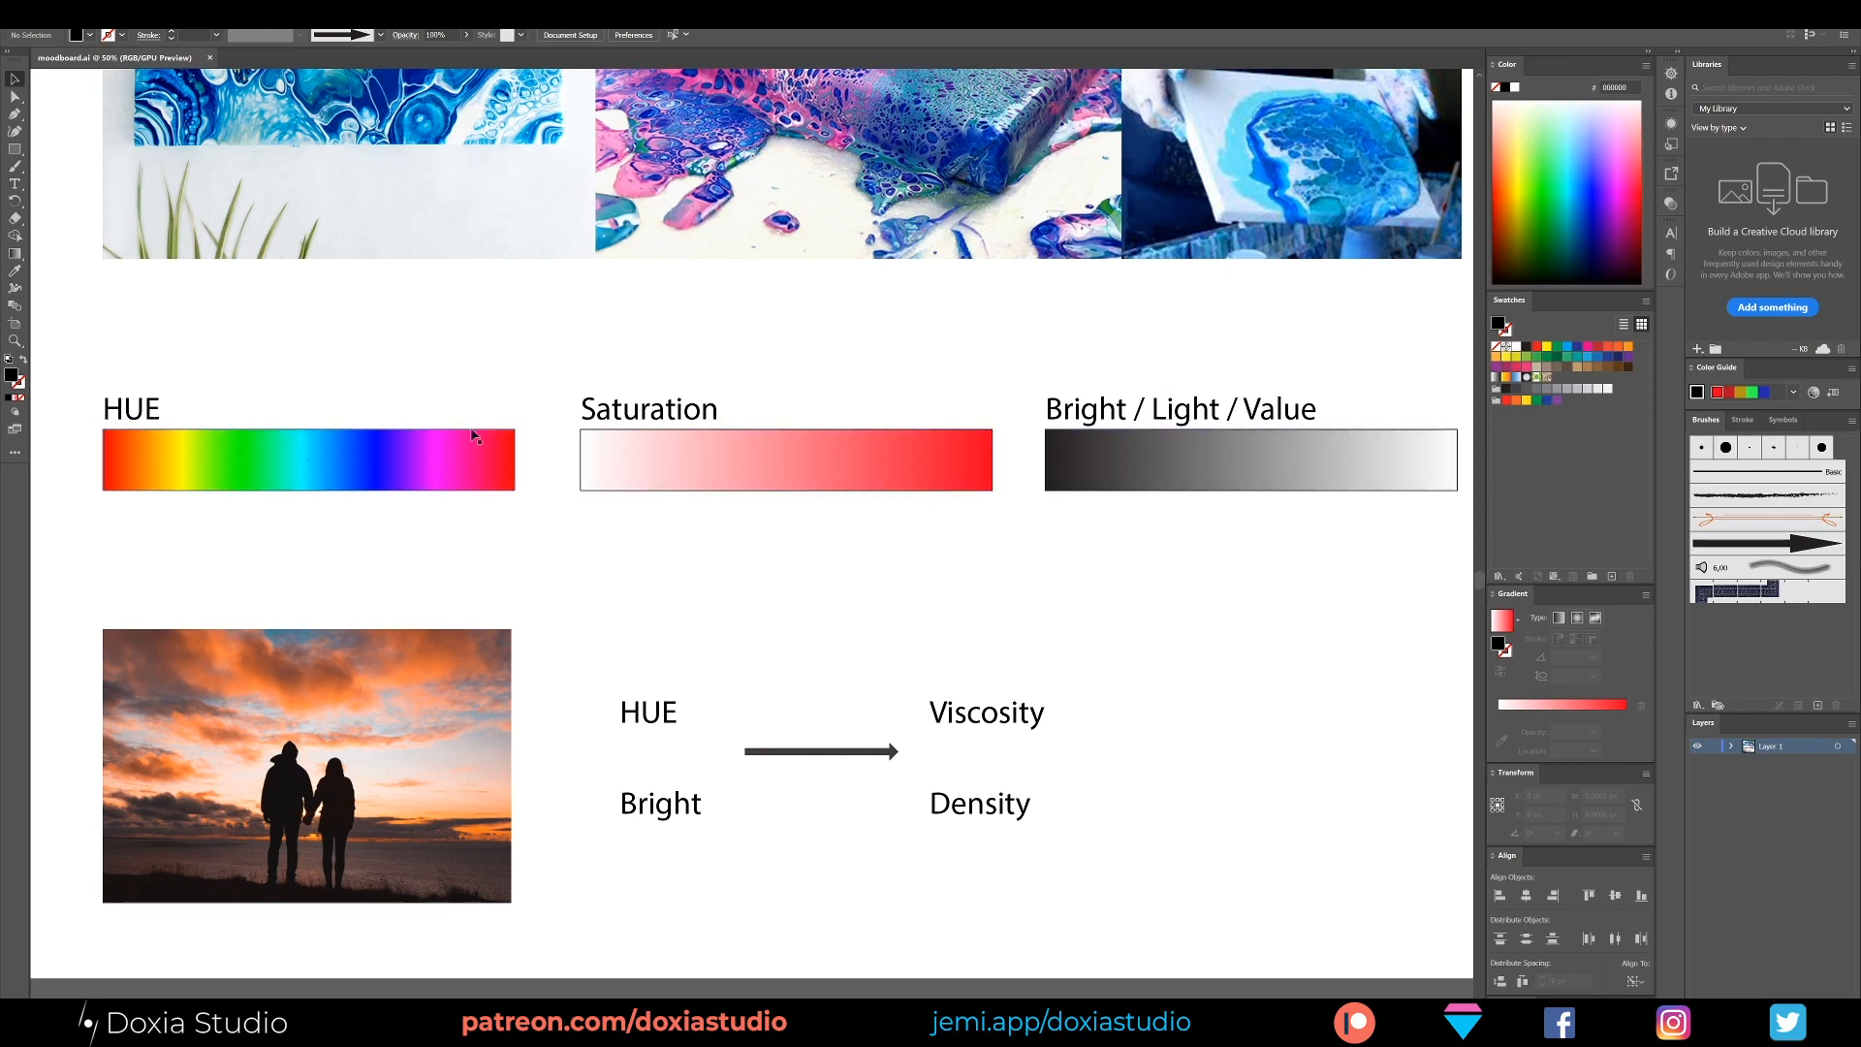
left_click_drag(1372, 346, 1018, 426)
left_click(987, 354)
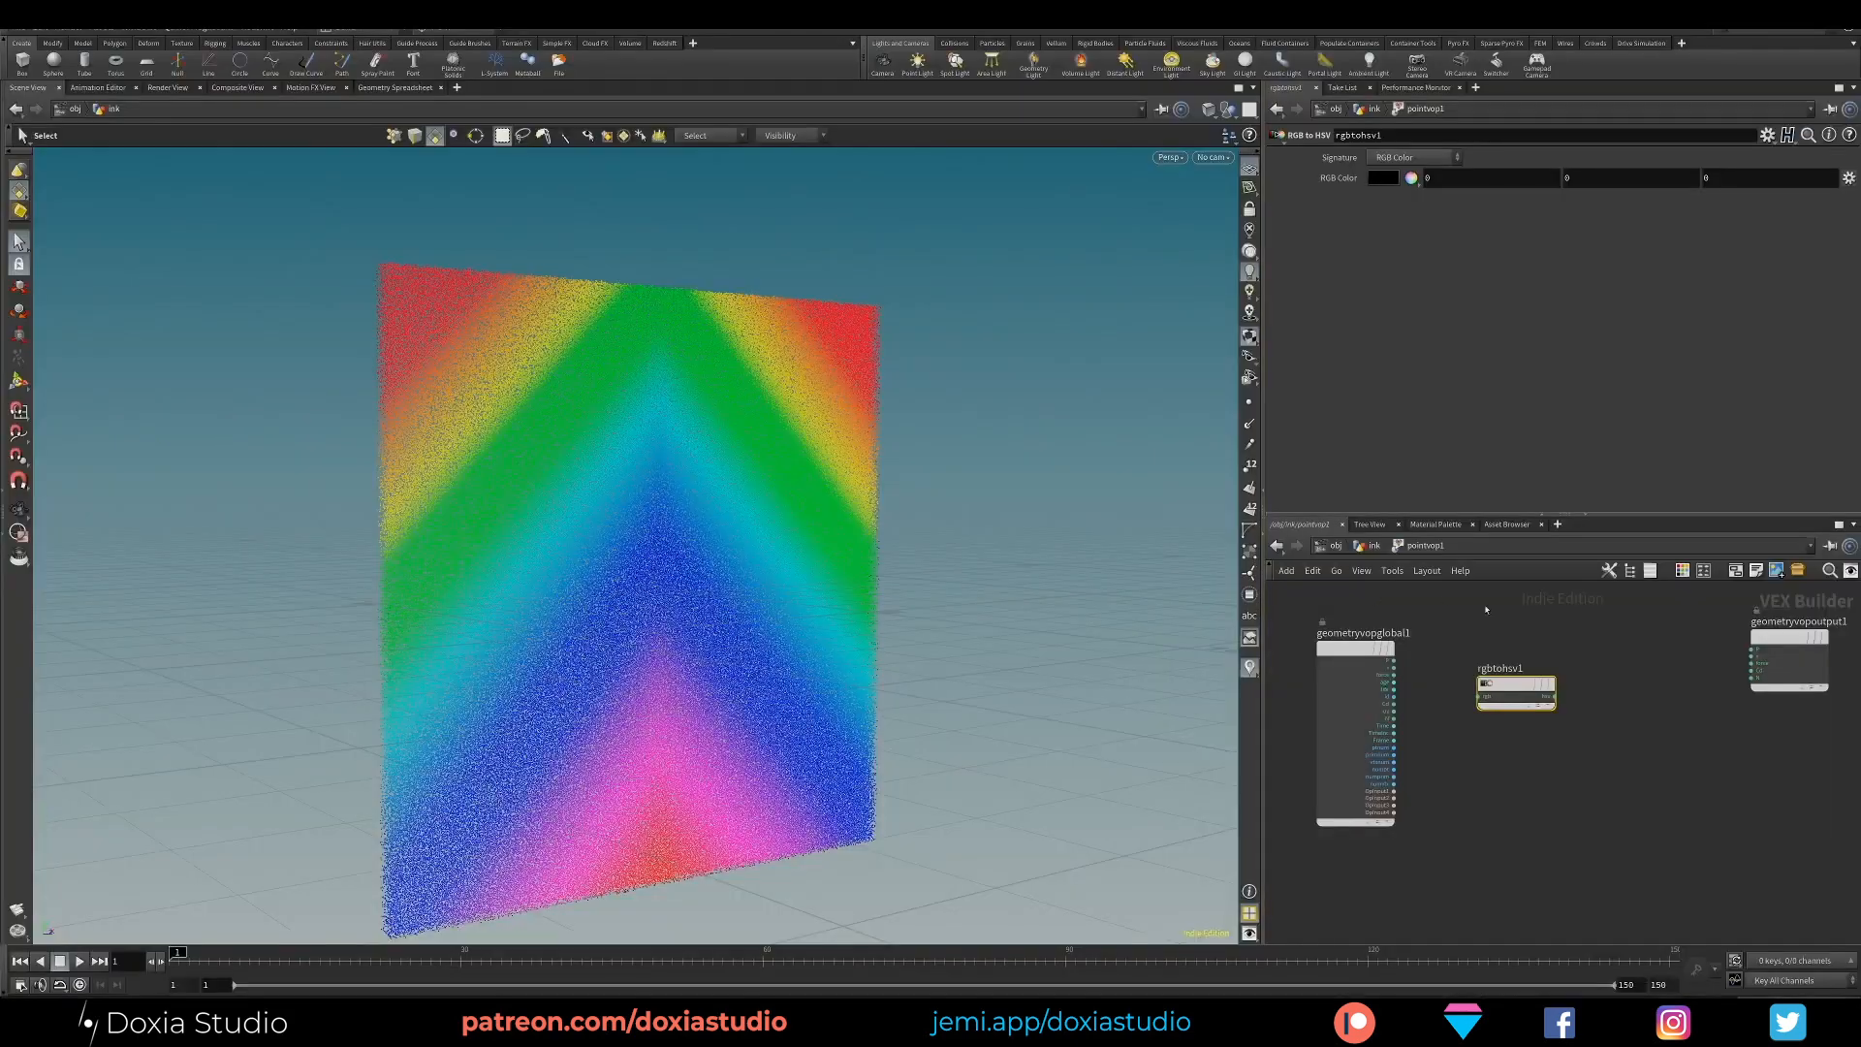
In Houdini, widen the network pane and connect the global Cd output to the RGB to HSV input
left_click_drag(1509, 690, 1520, 692)
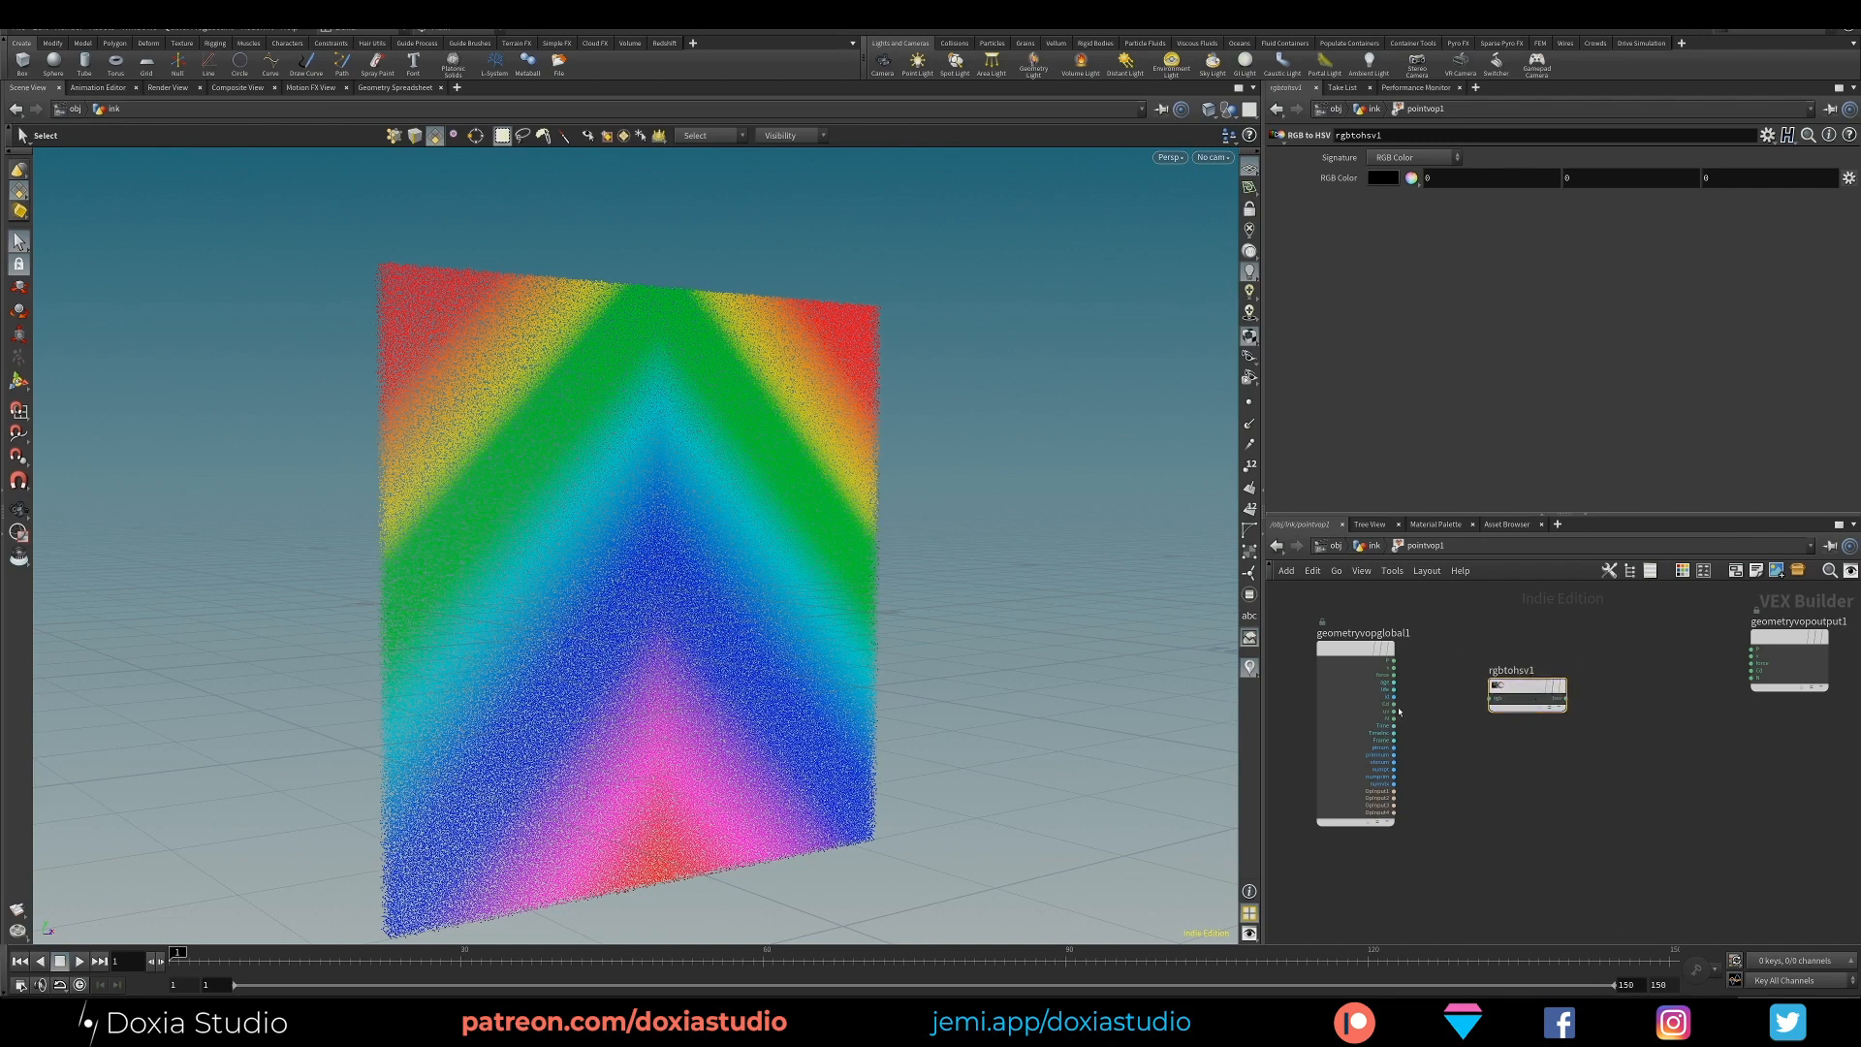
scroll(1454, 717, "up", 3)
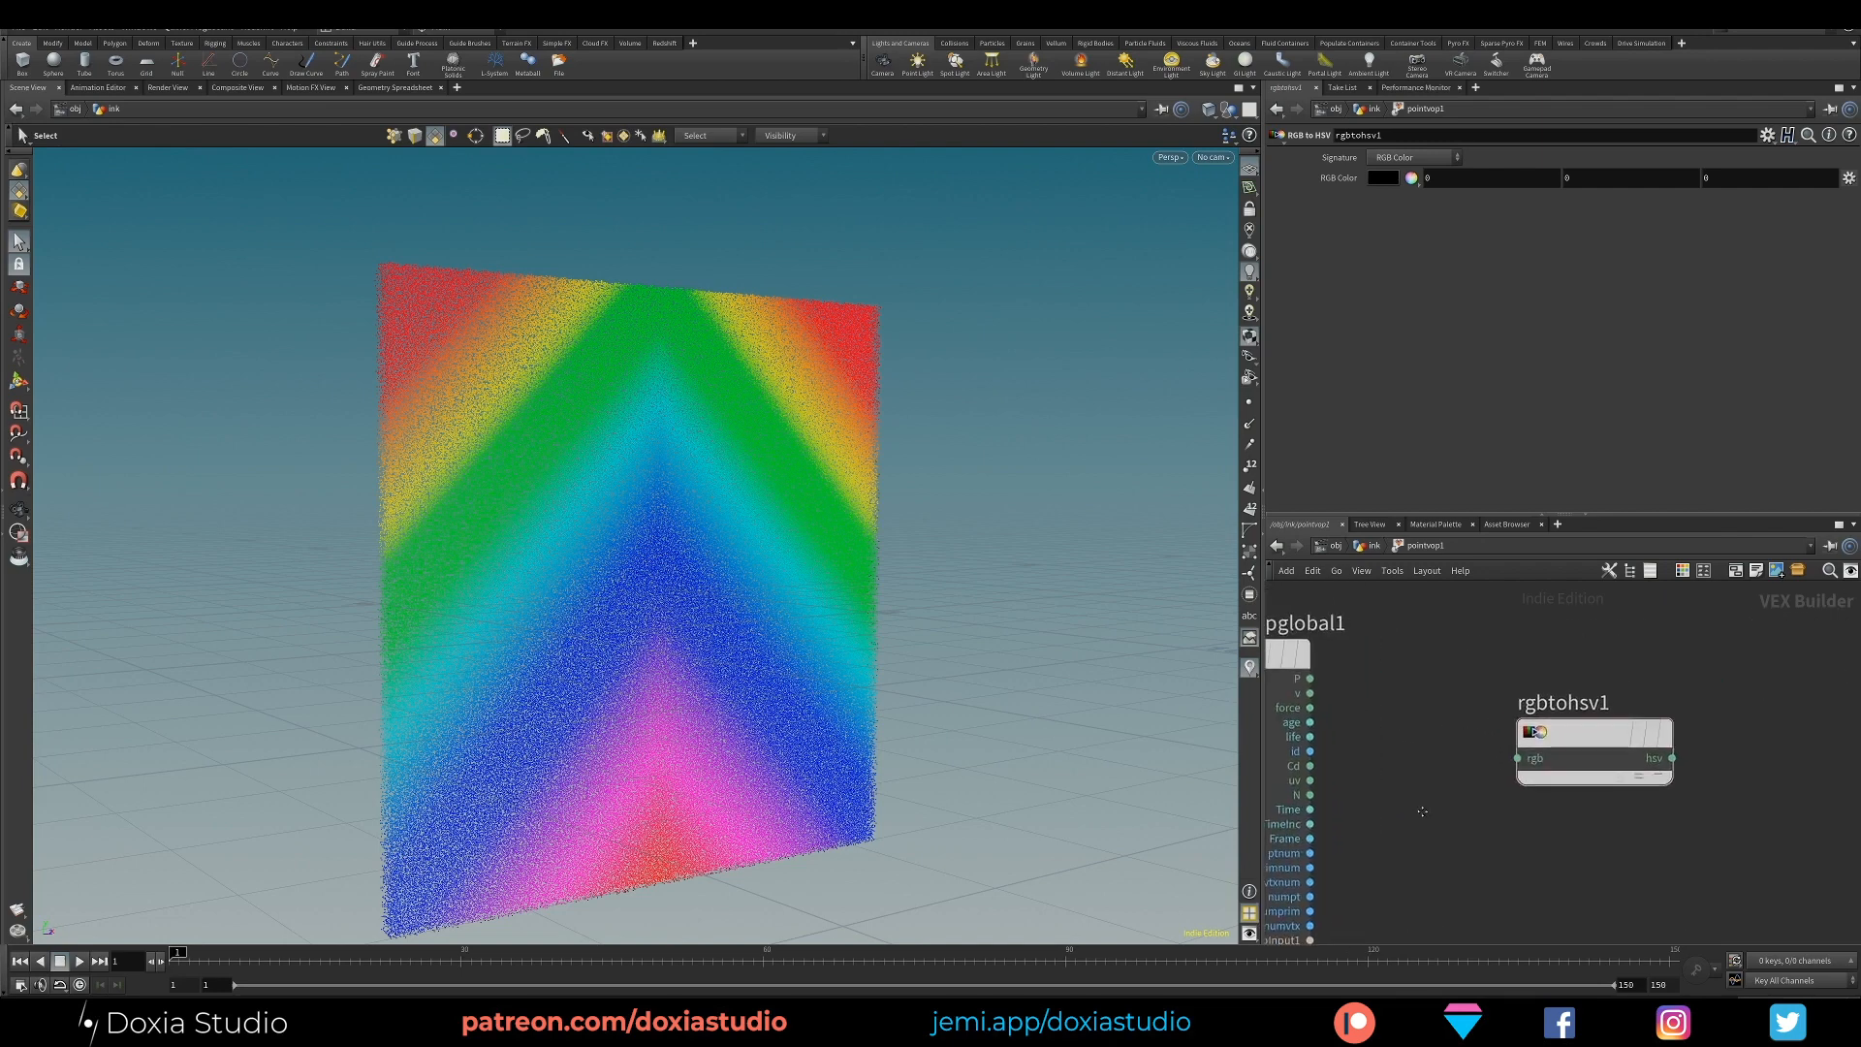
left_click_drag(1262, 730, 1014, 729)
scroll(1328, 776, "down", 2)
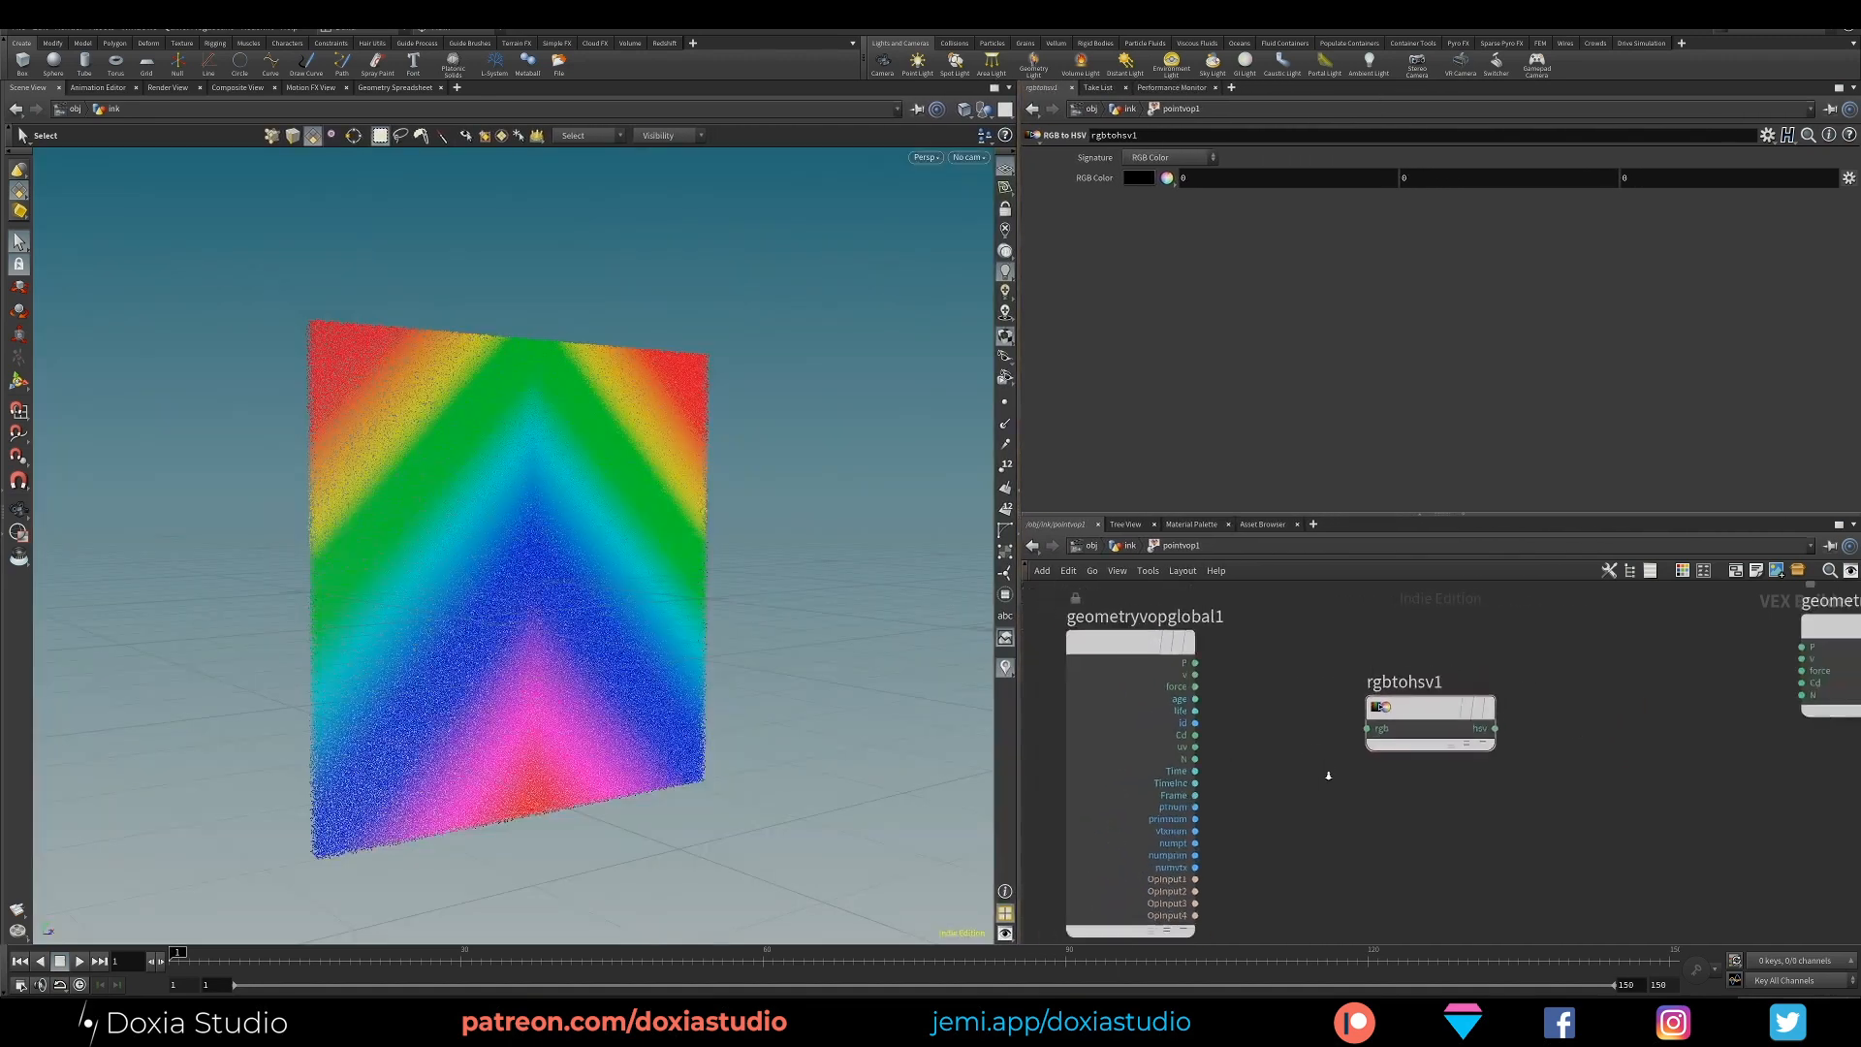
scroll(1328, 775, "down", 1)
left_click_drag(1220, 740, 1483, 705)
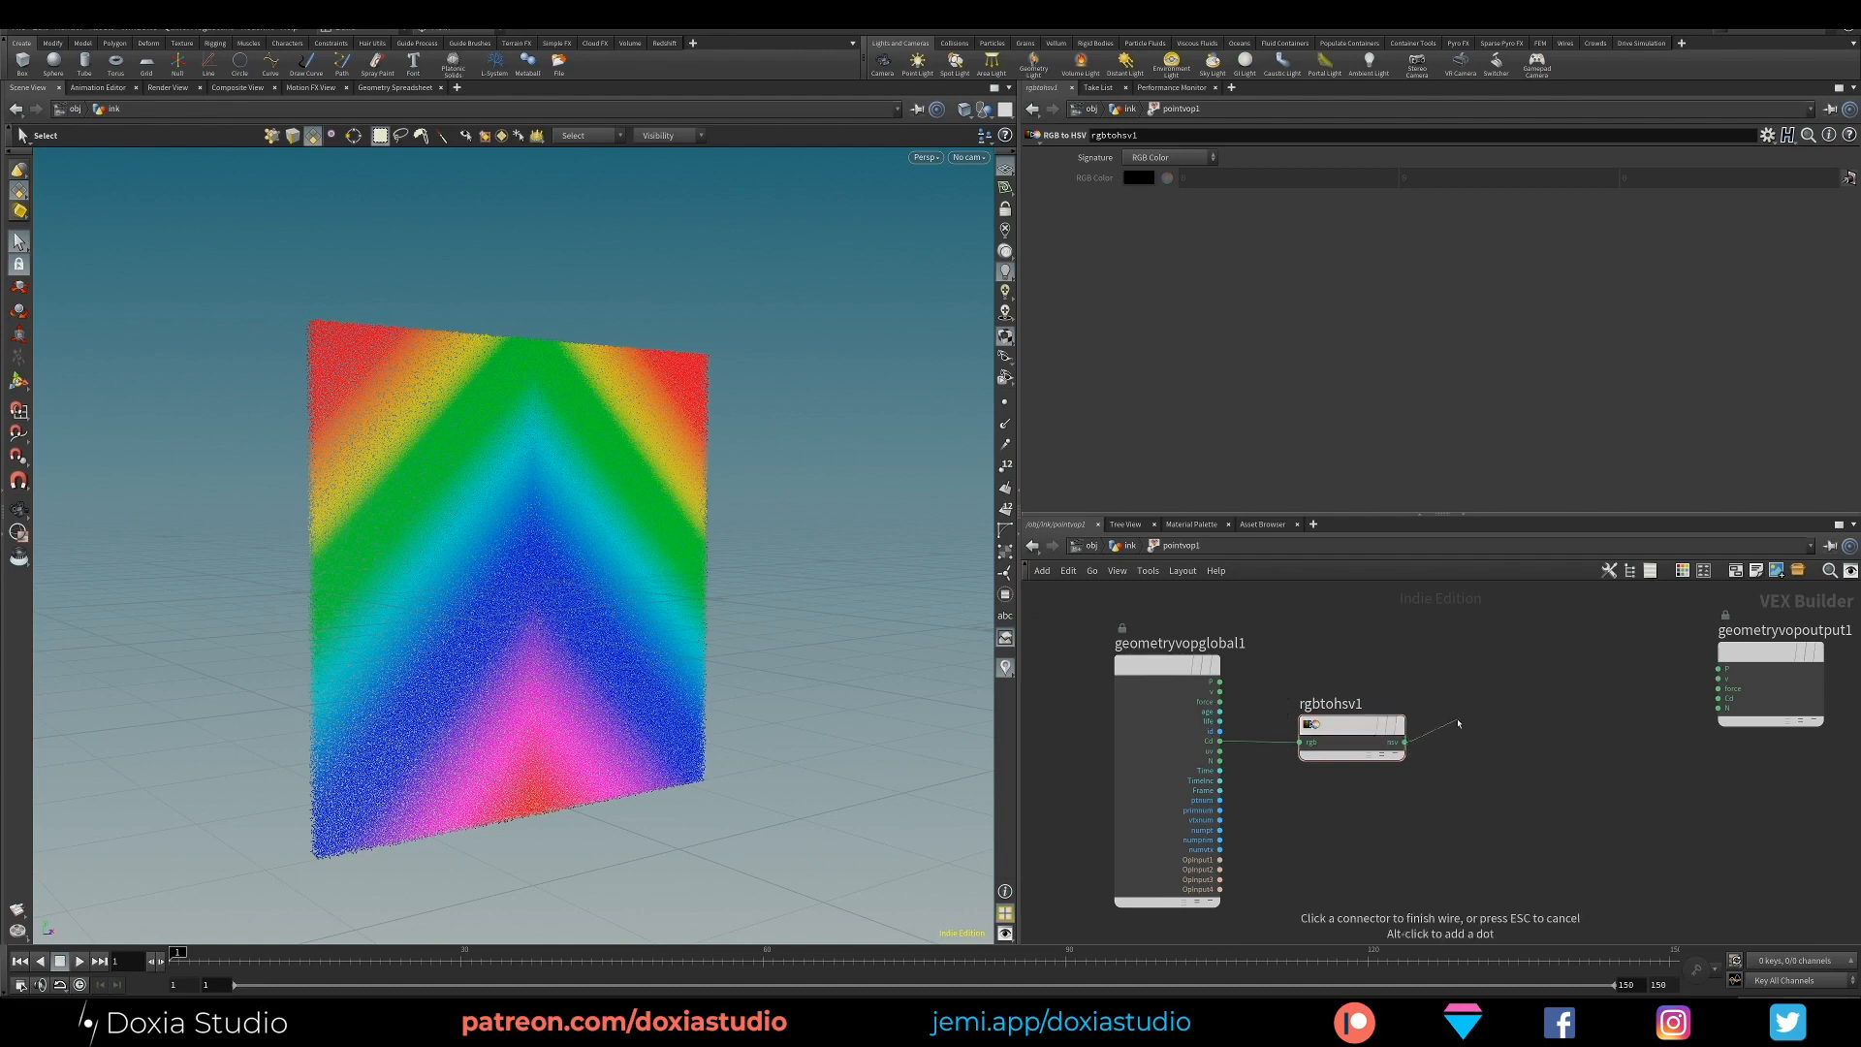
key("Escape")
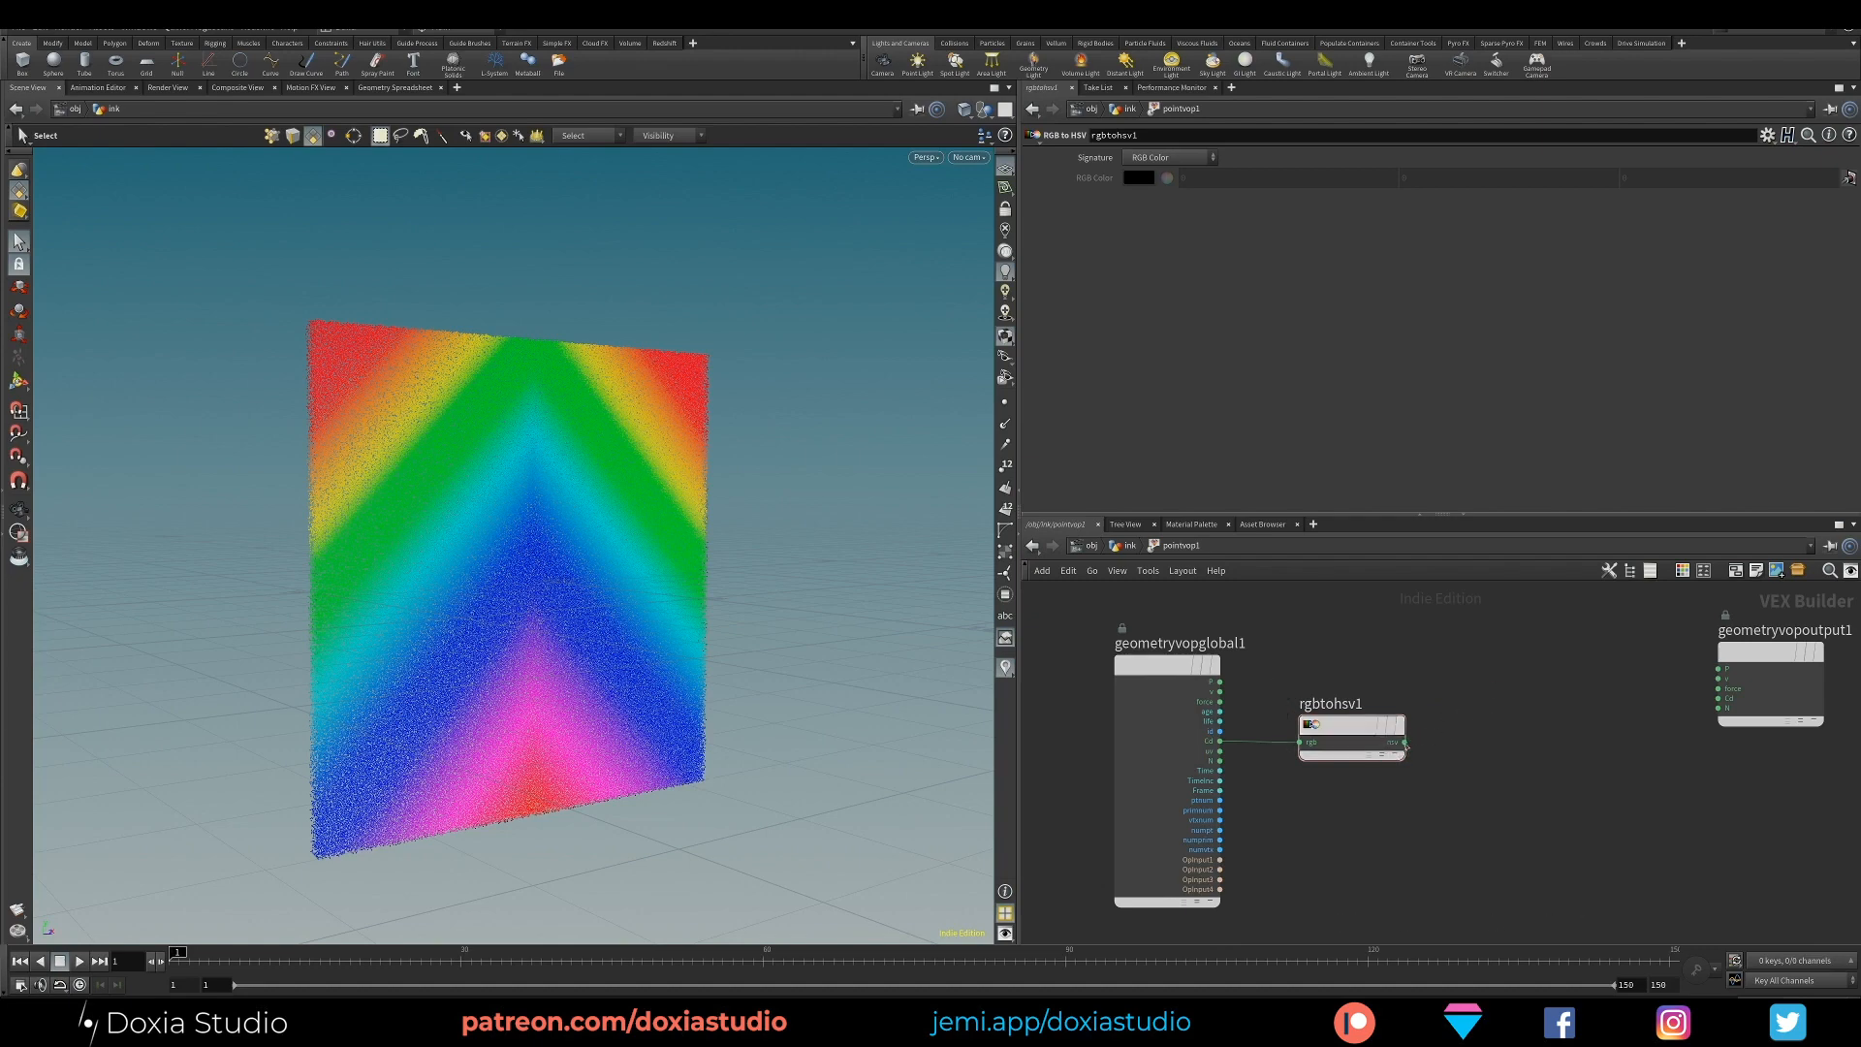
Add a Vector to Float node fed by the hsv output and align it beside the RGB to HSV node
left_click(1405, 742)
key("Tab")
type("vect")
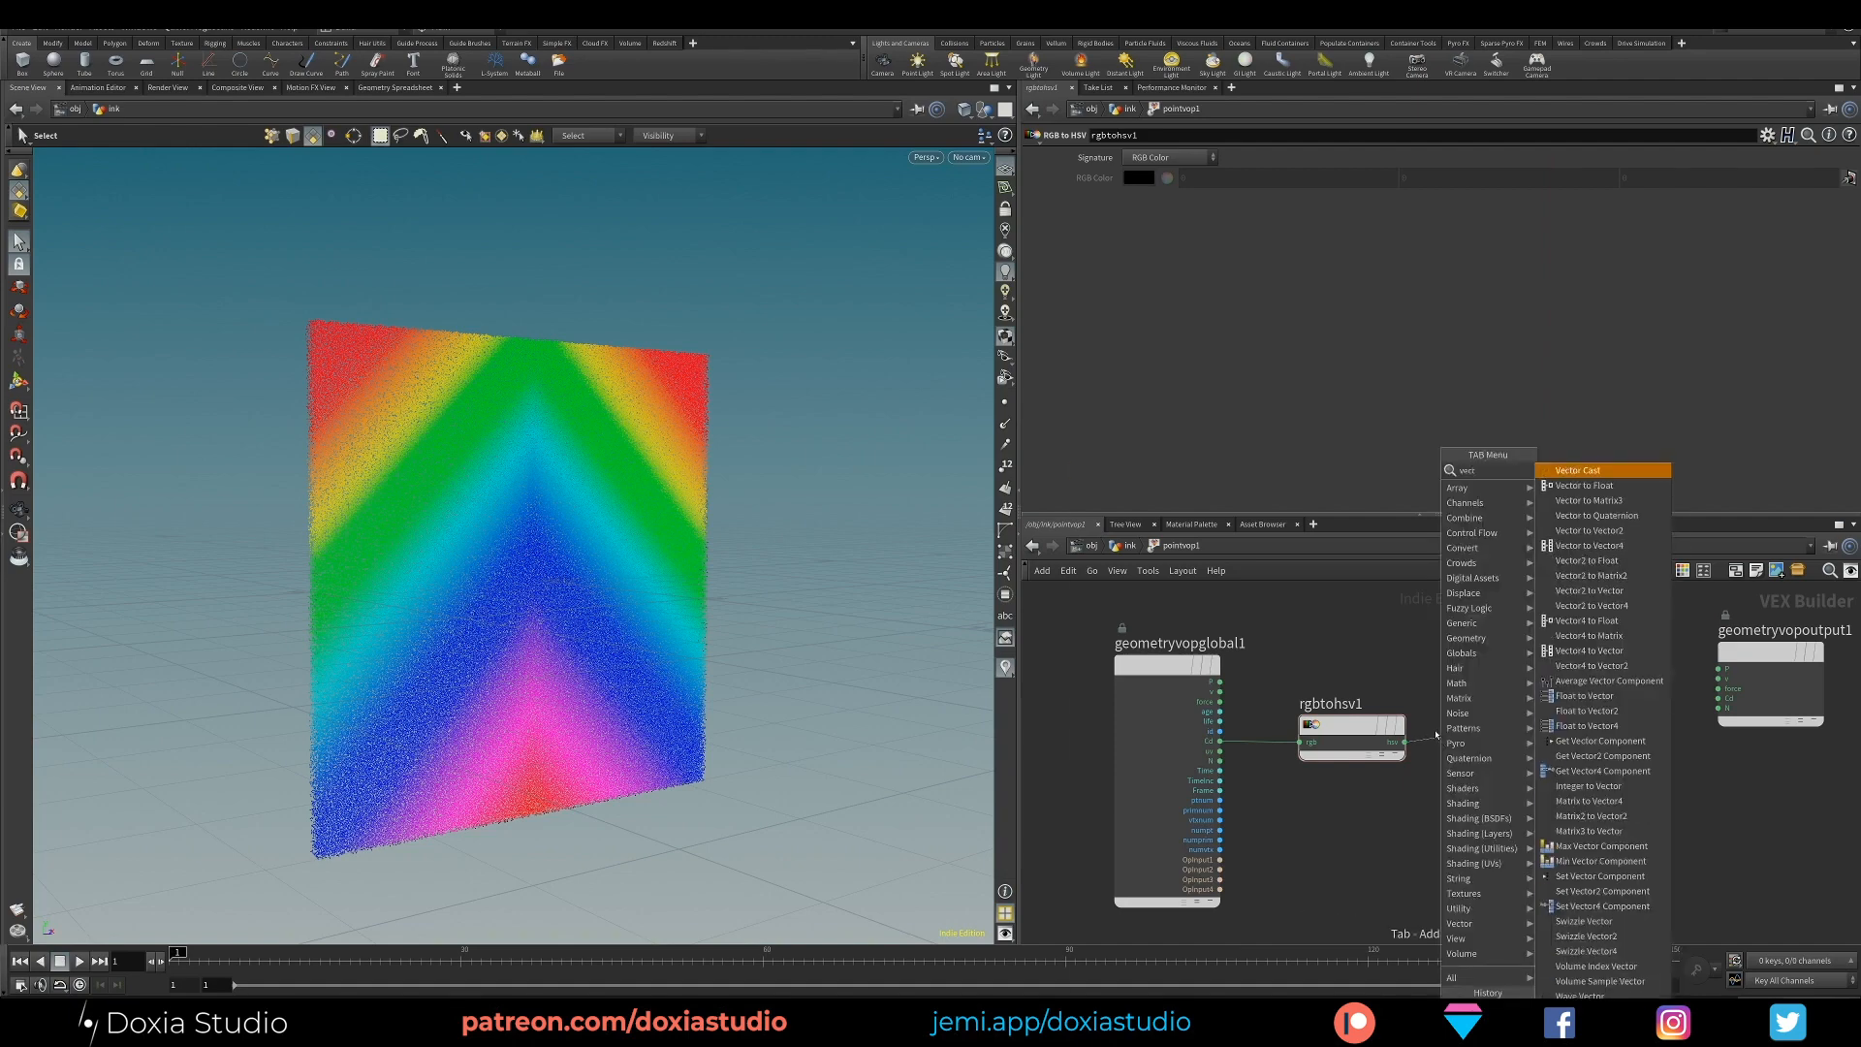
type("of")
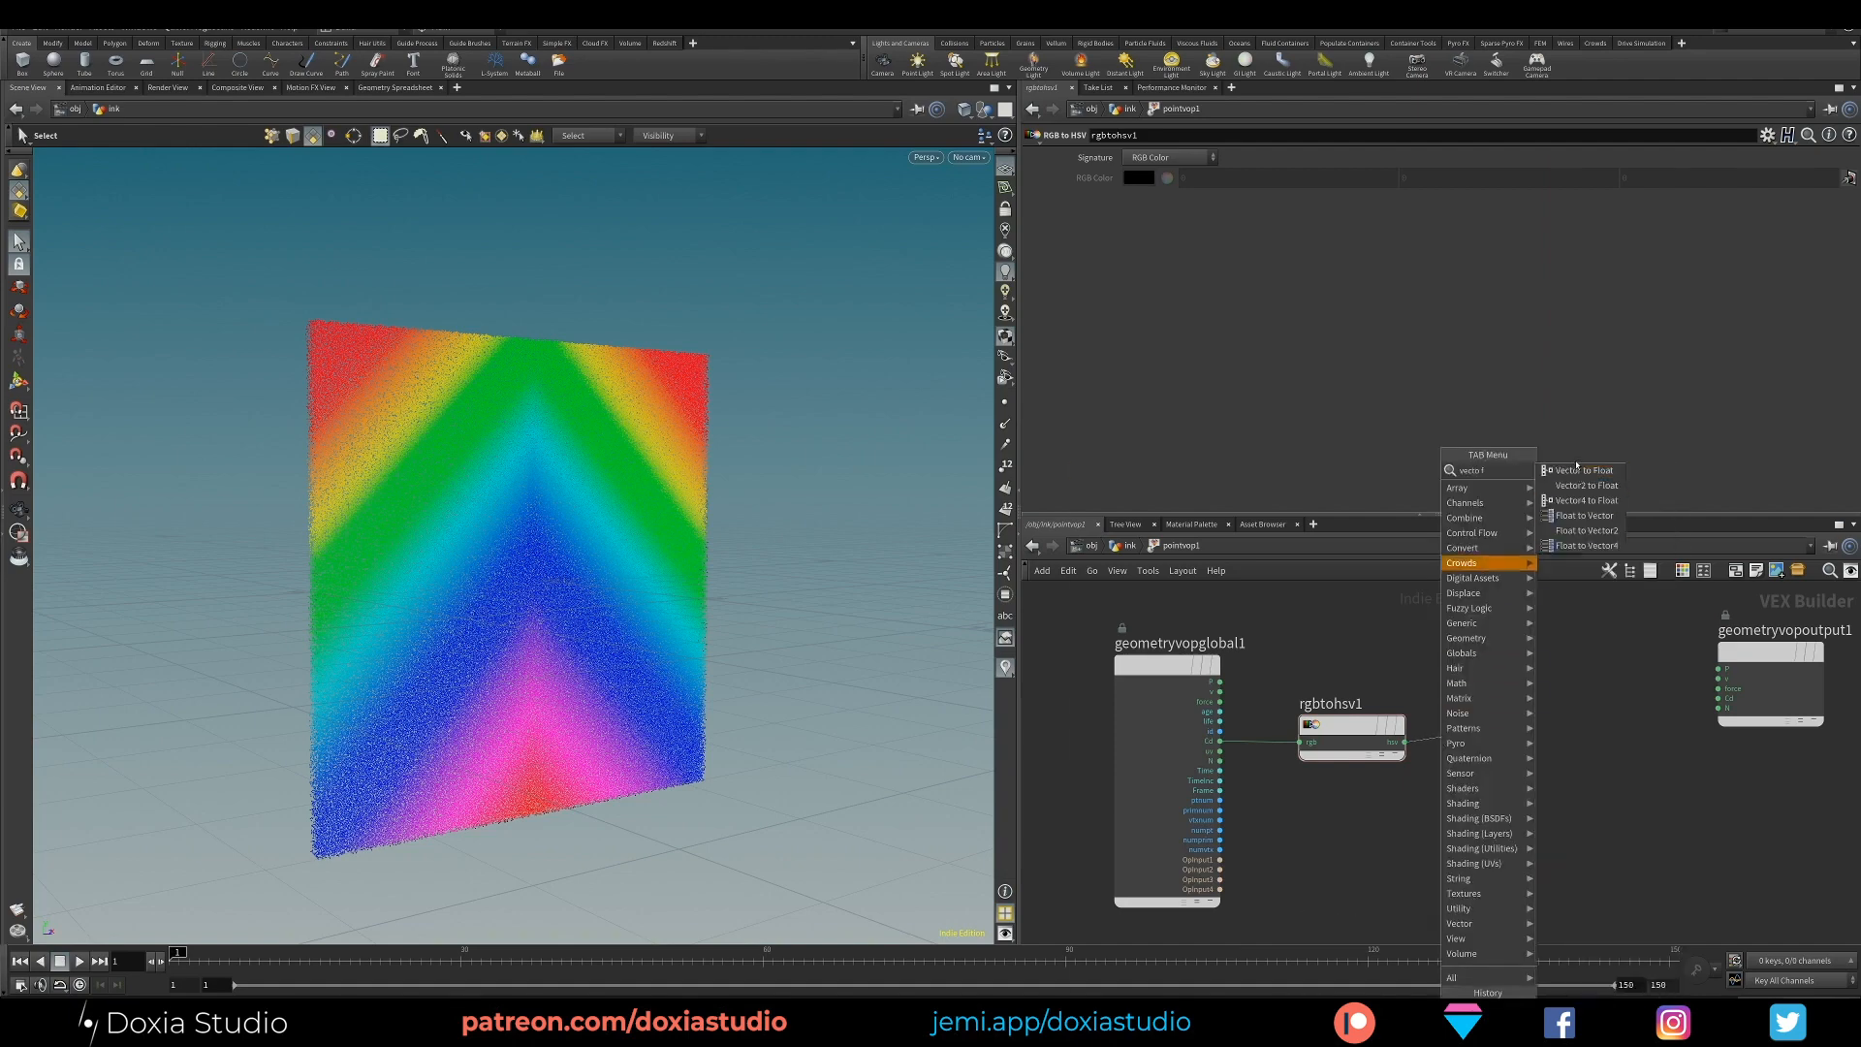
key("Return")
left_click(1532, 729)
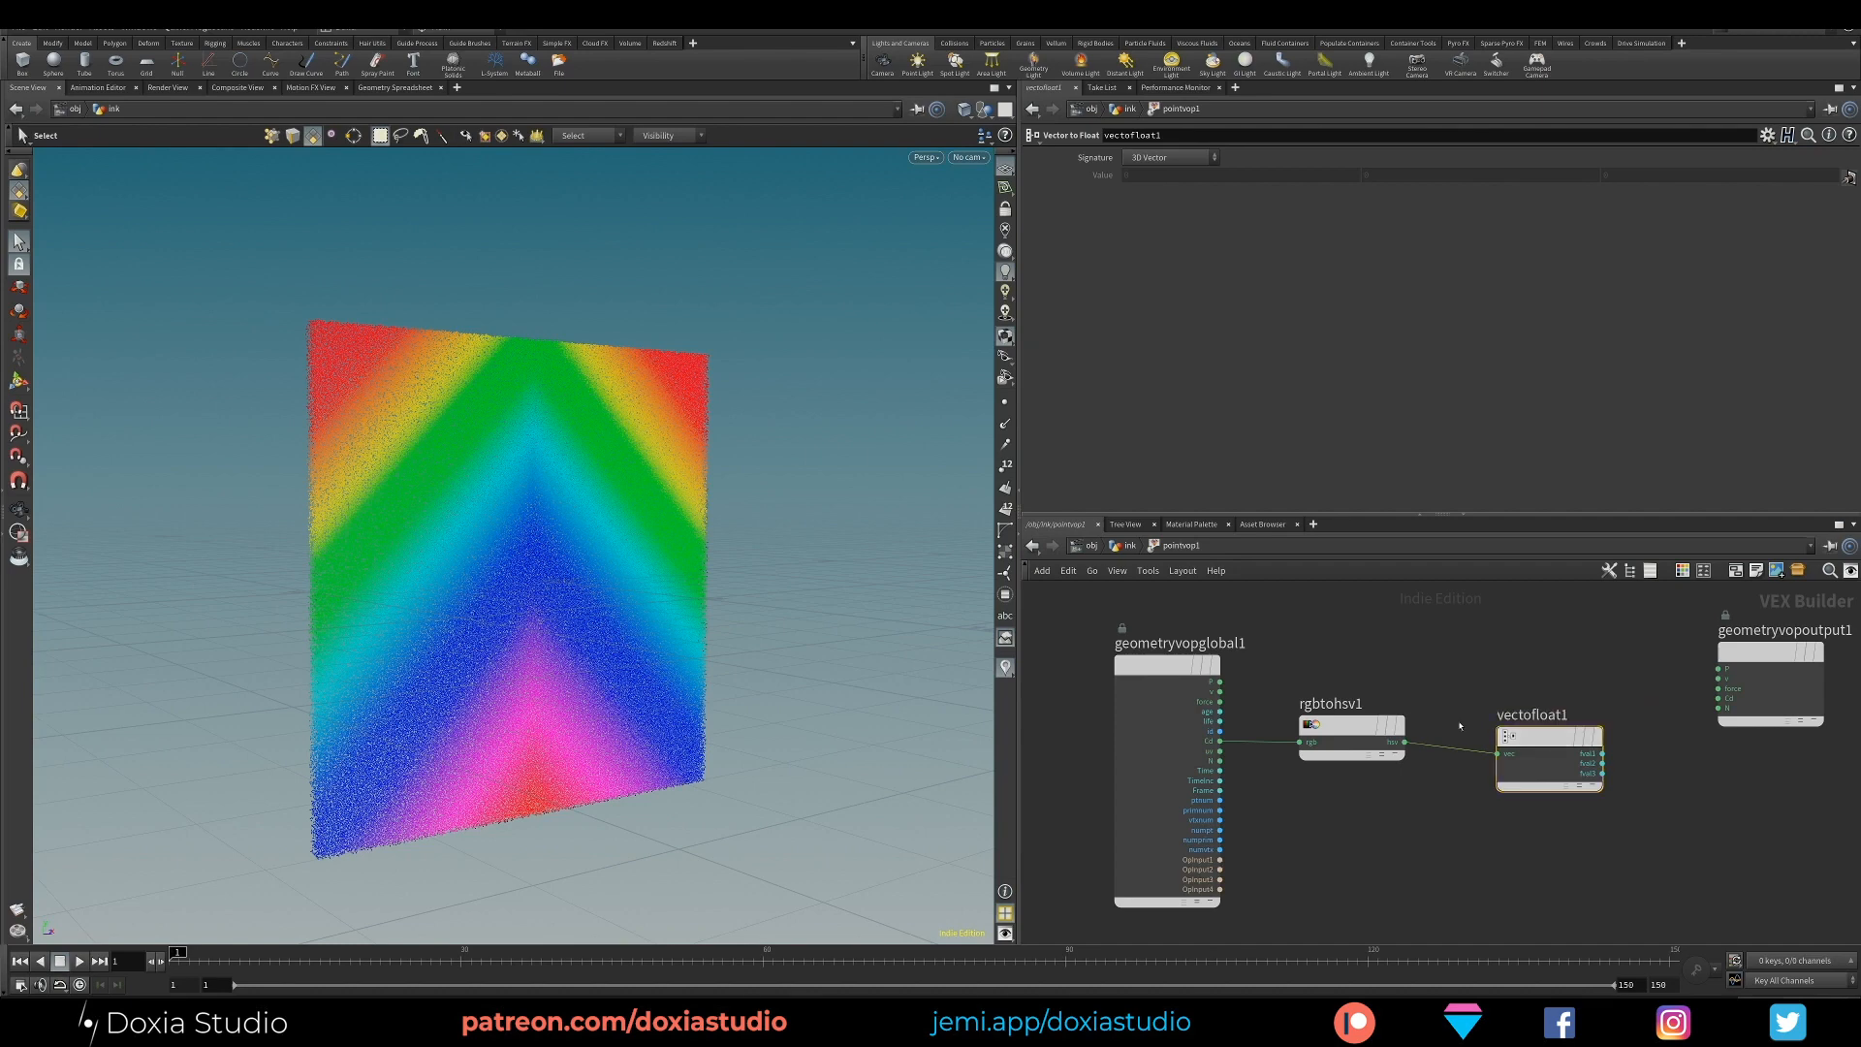
left_click_drag(1532, 729, 1475, 718)
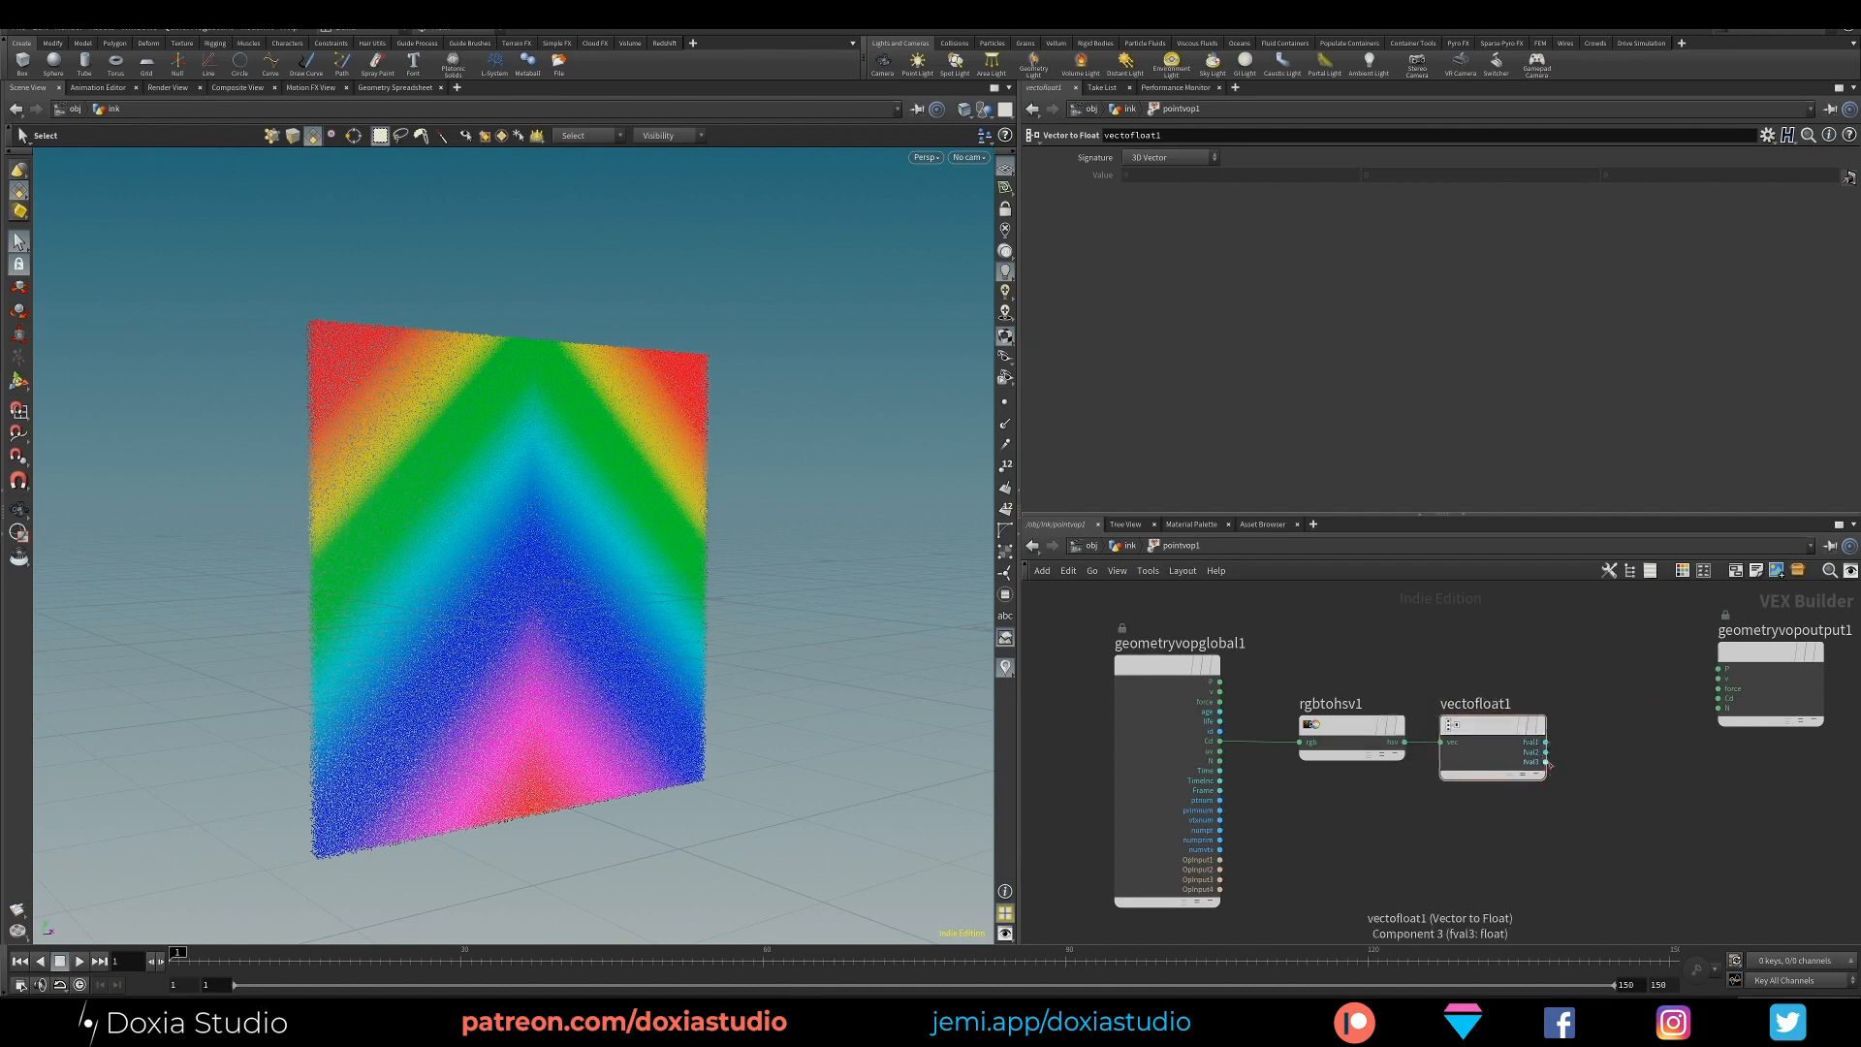
Add a Bind node below the geometry output node and connect the first Vector to Float output to it
middle_click_drag(1568, 705, 1431, 656)
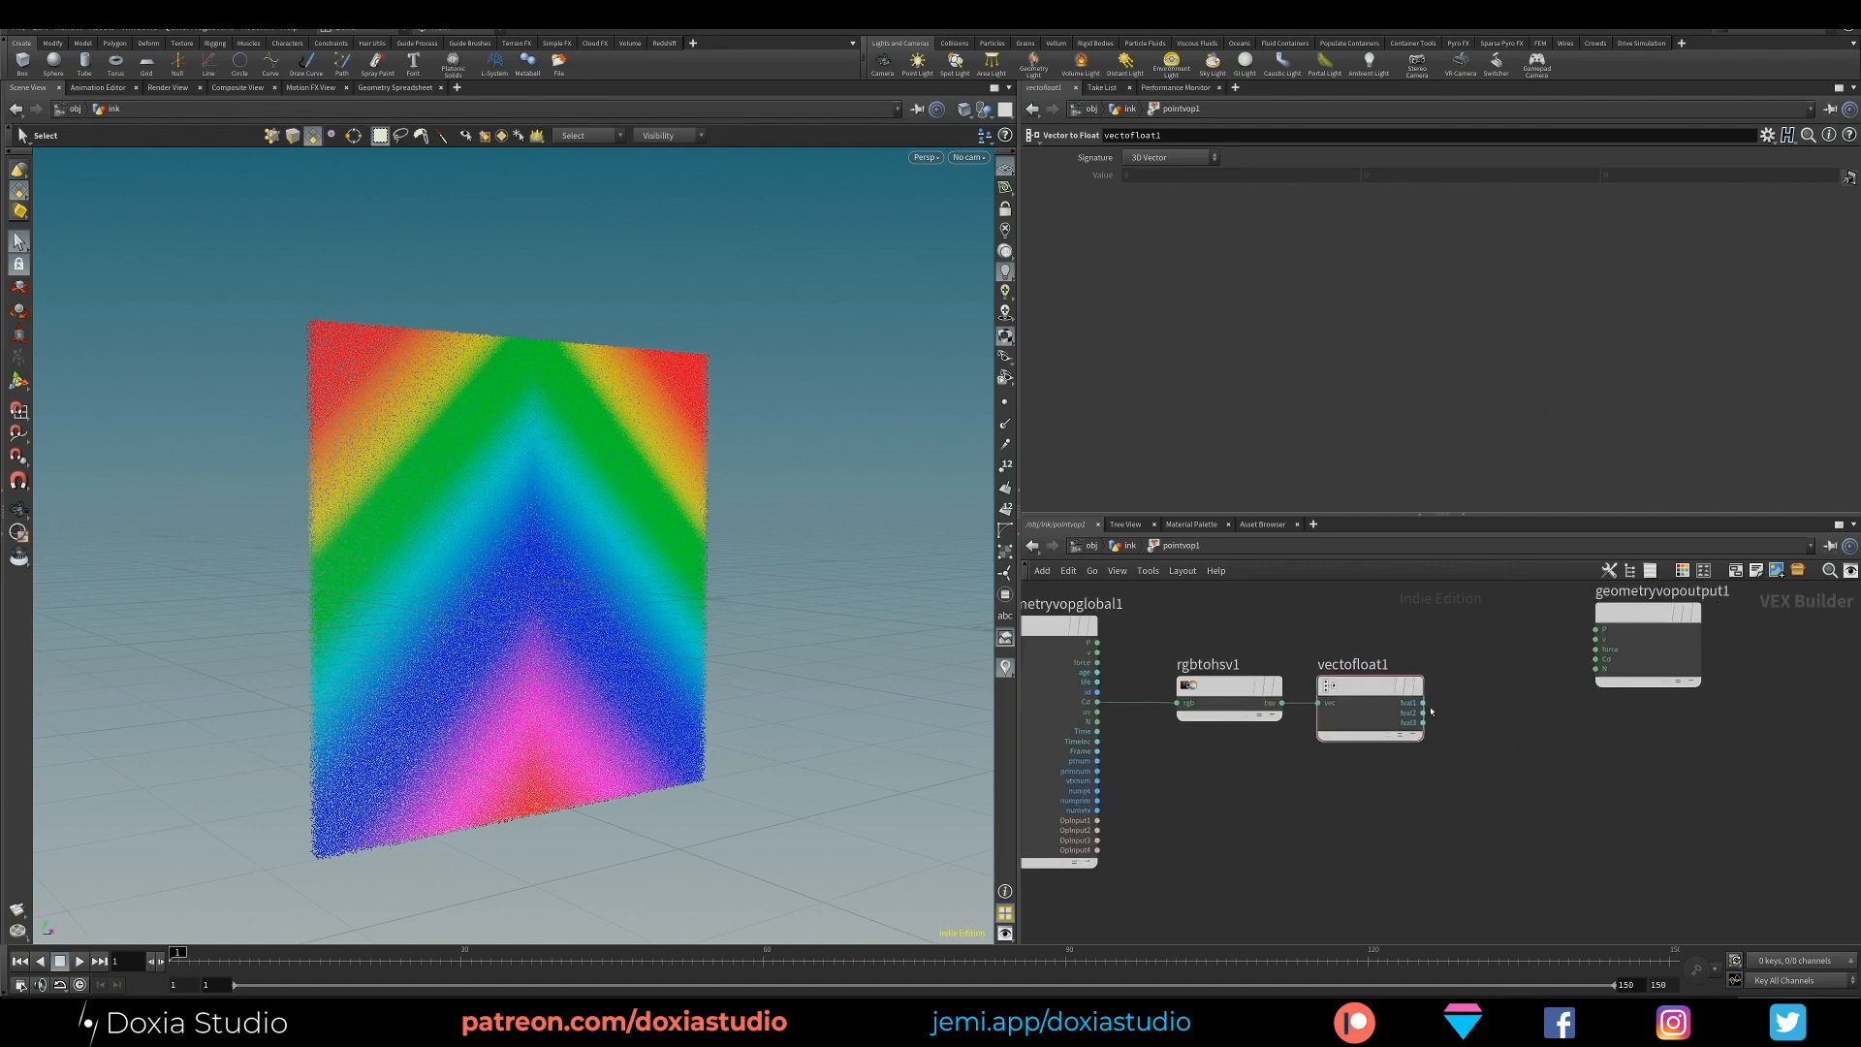
key("Tab")
type("b")
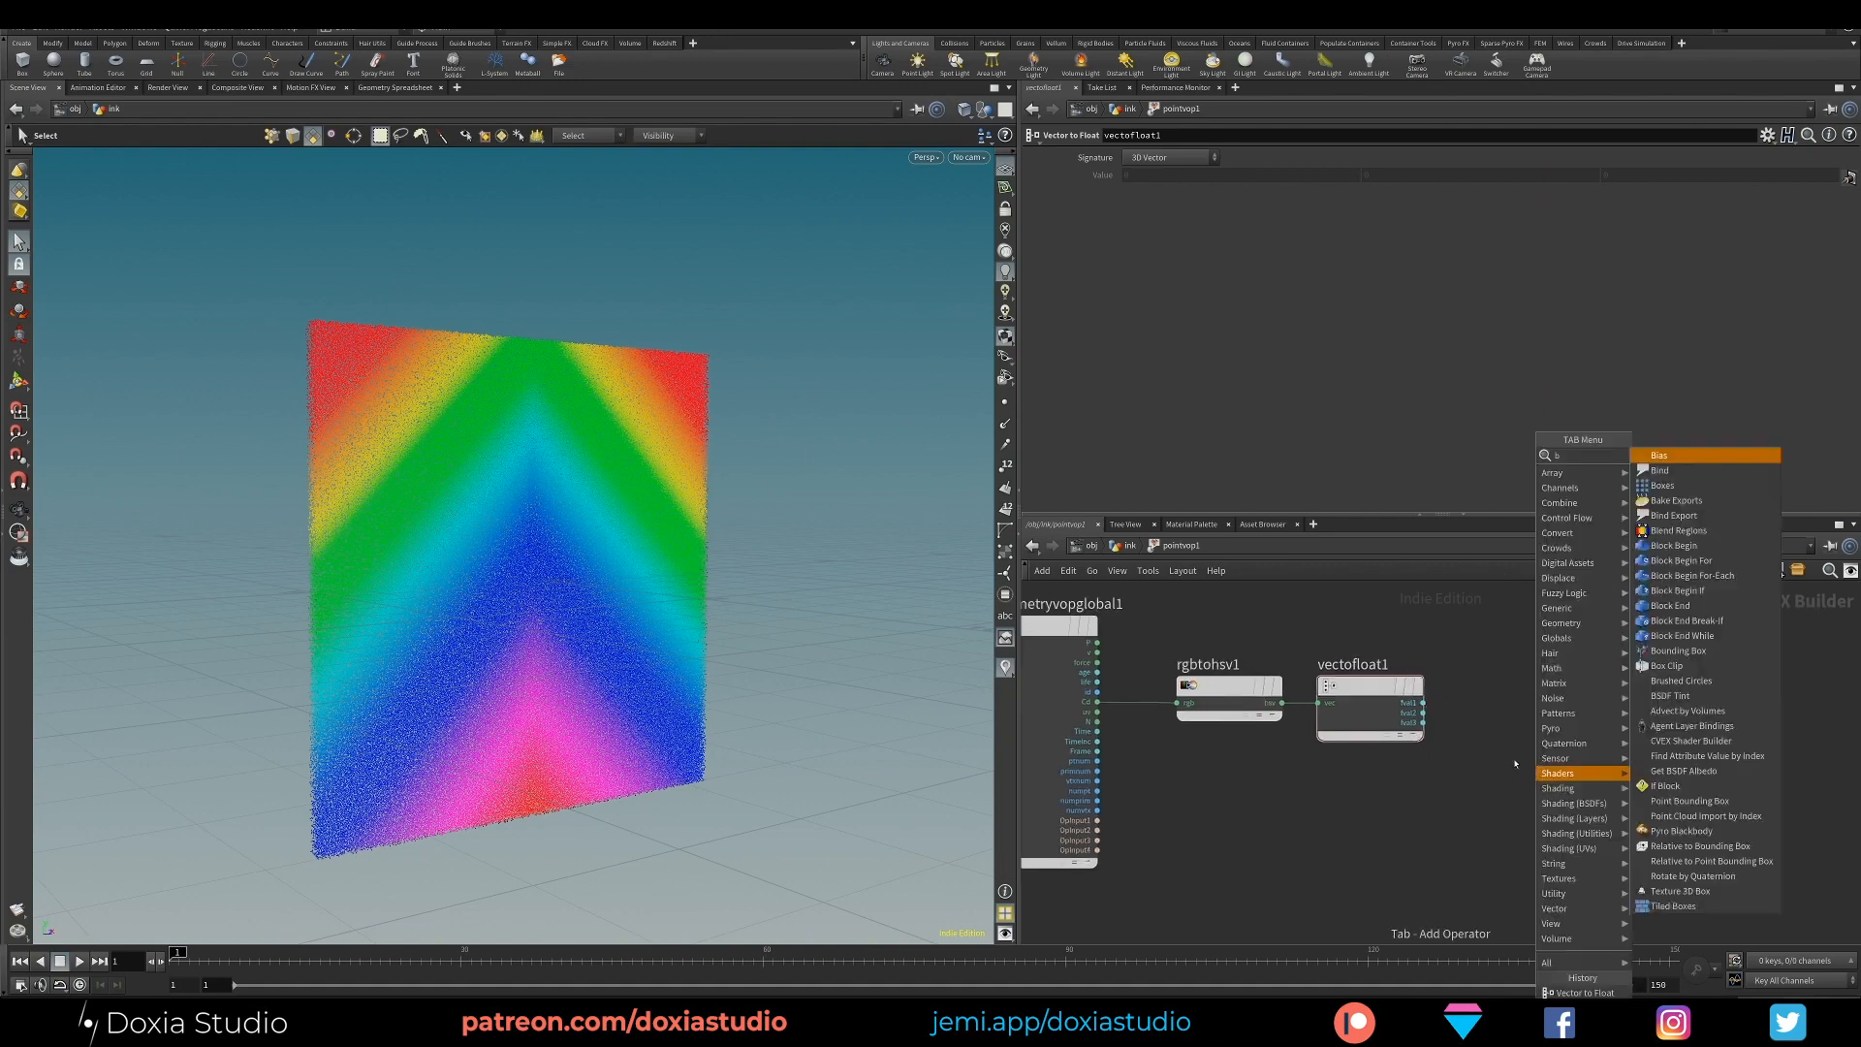
type("ind")
key("Return")
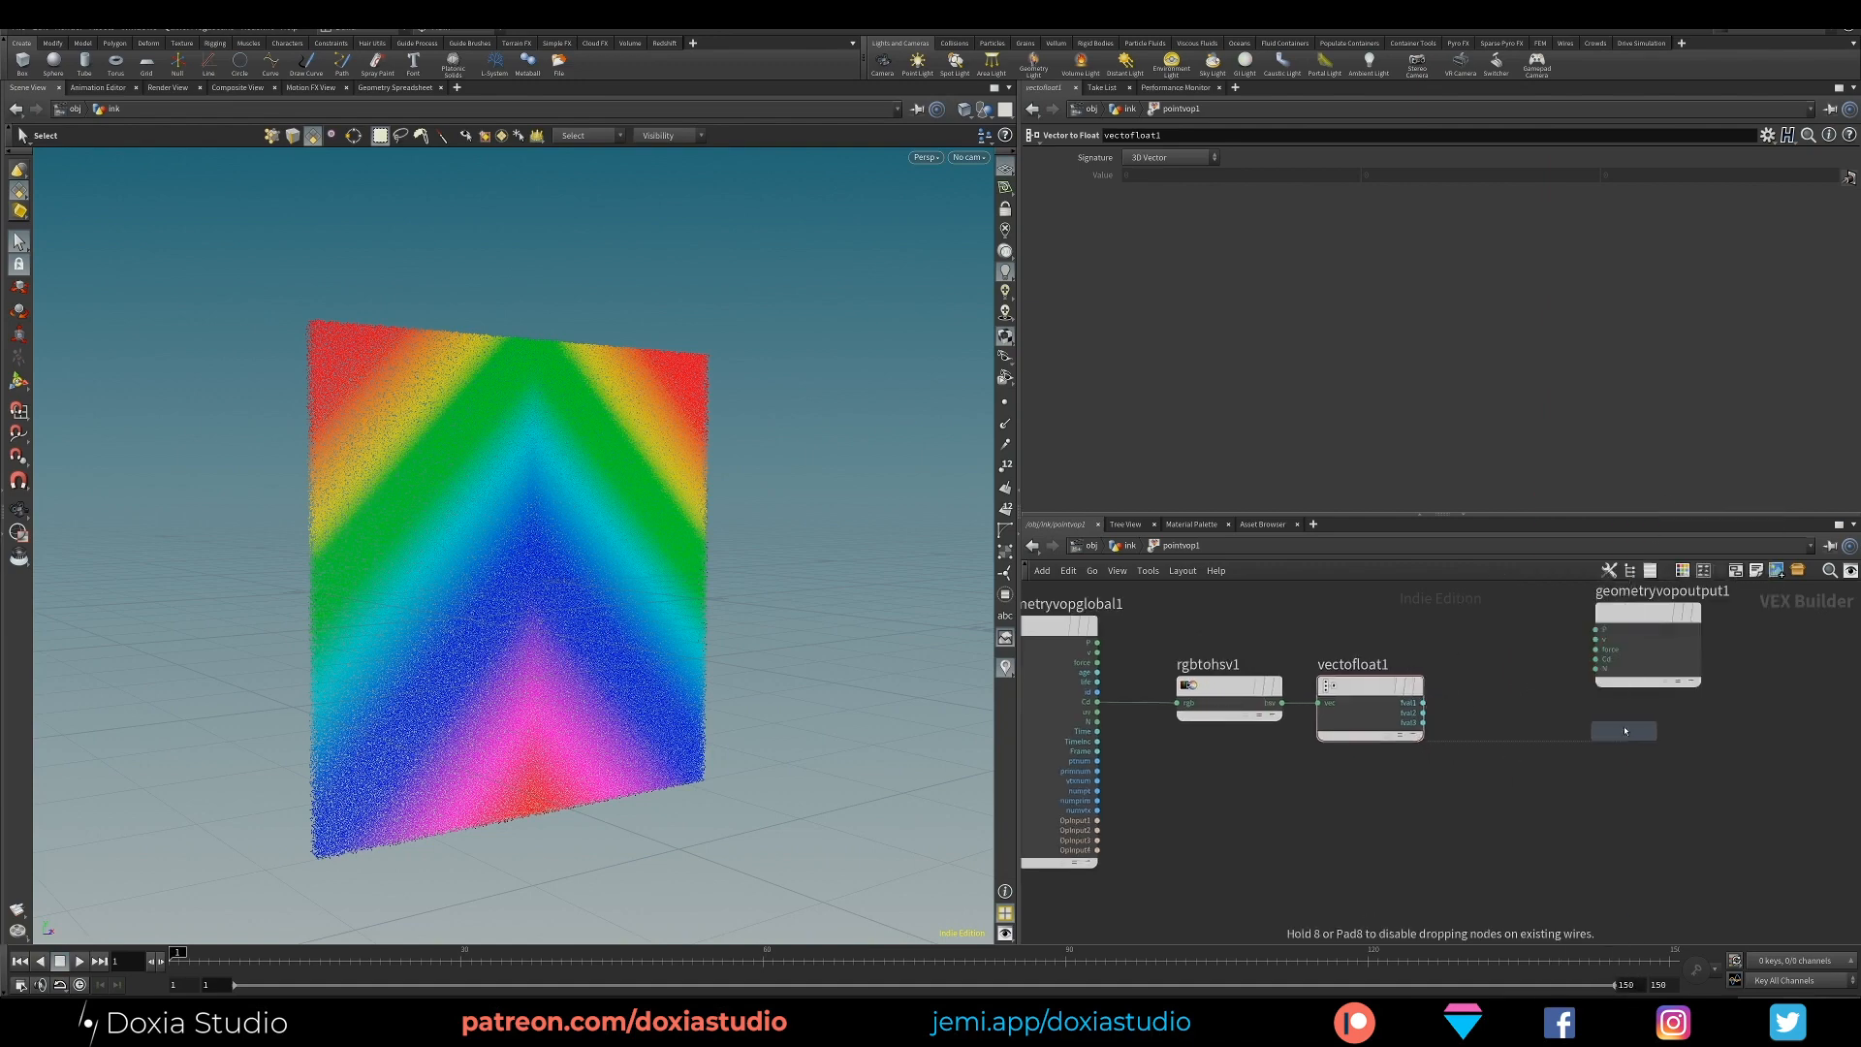
left_click(1626, 730)
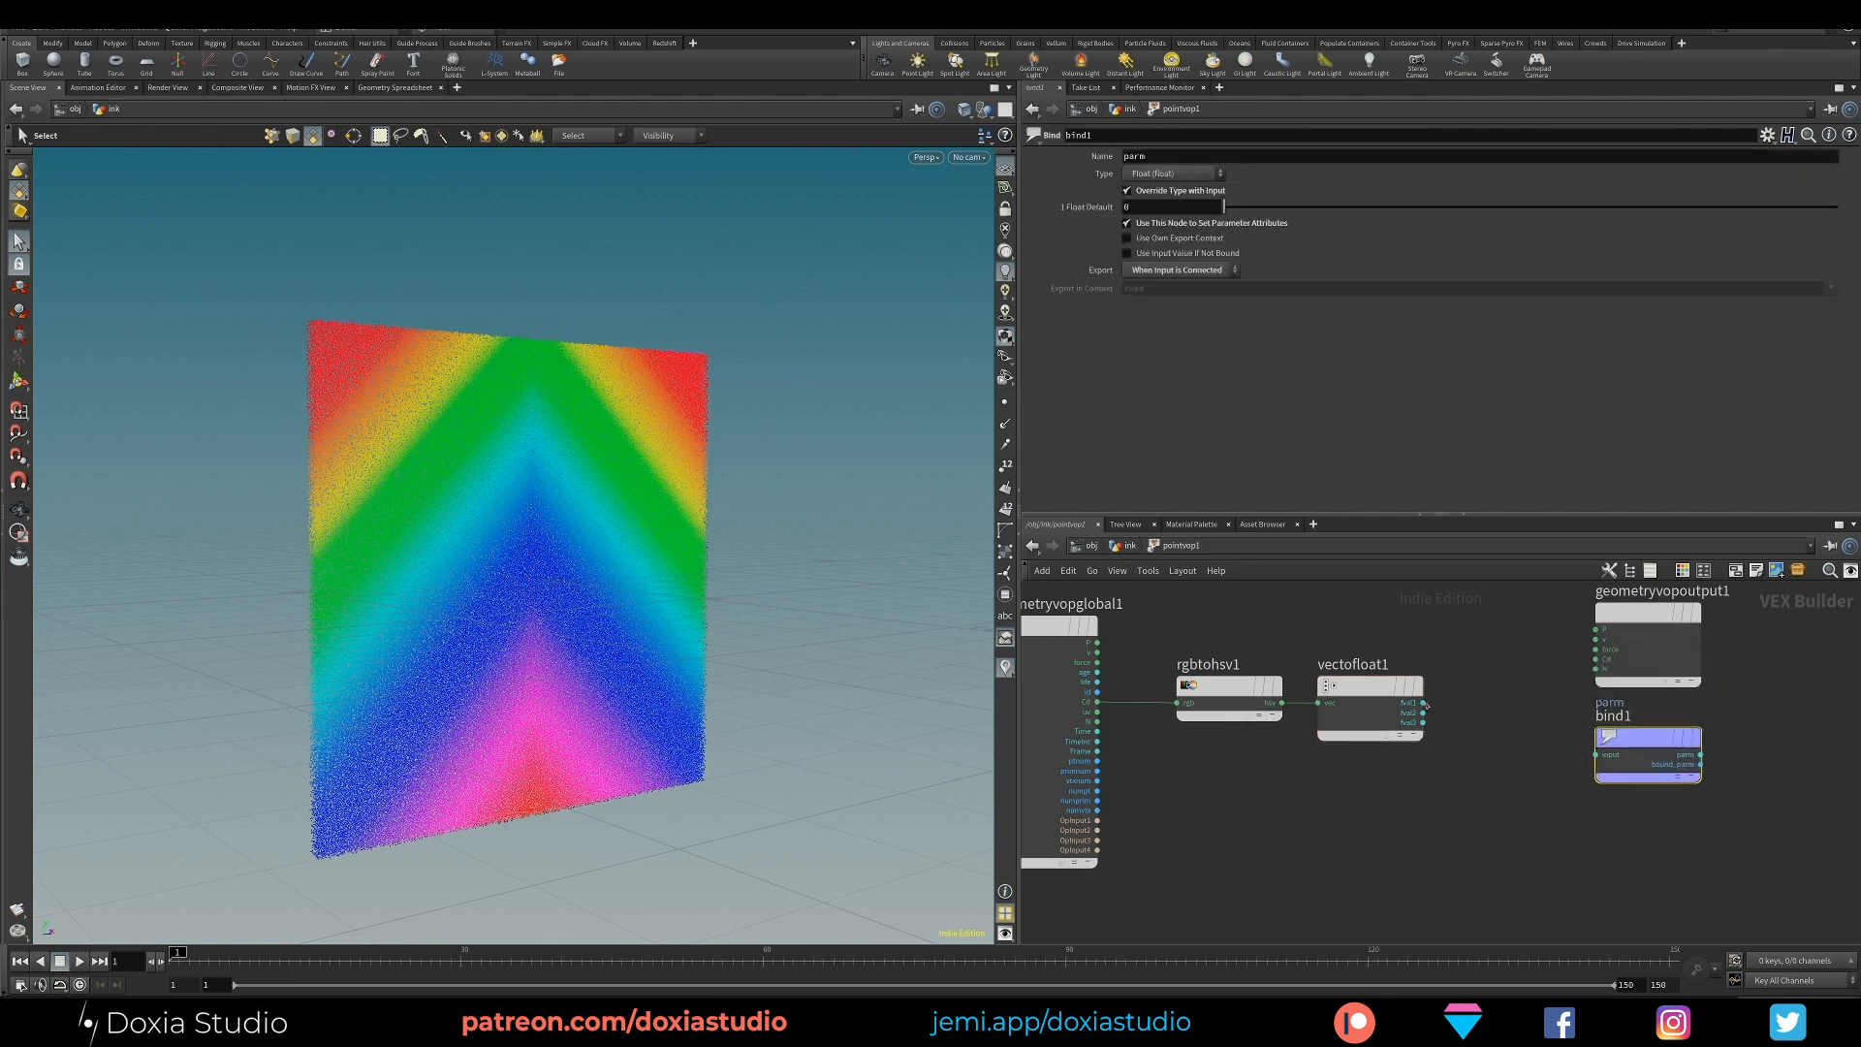
left_click_drag(1424, 703, 1621, 721)
Set the Bind node's Name parameter to hue
double_click(1162, 156)
type("hue")
key("Return")
Duplicate the hue Bind node below itself, name the copy value, and feed it from the third Vector to Float output
left_click_drag(1648, 742, 1652, 837, "alt")
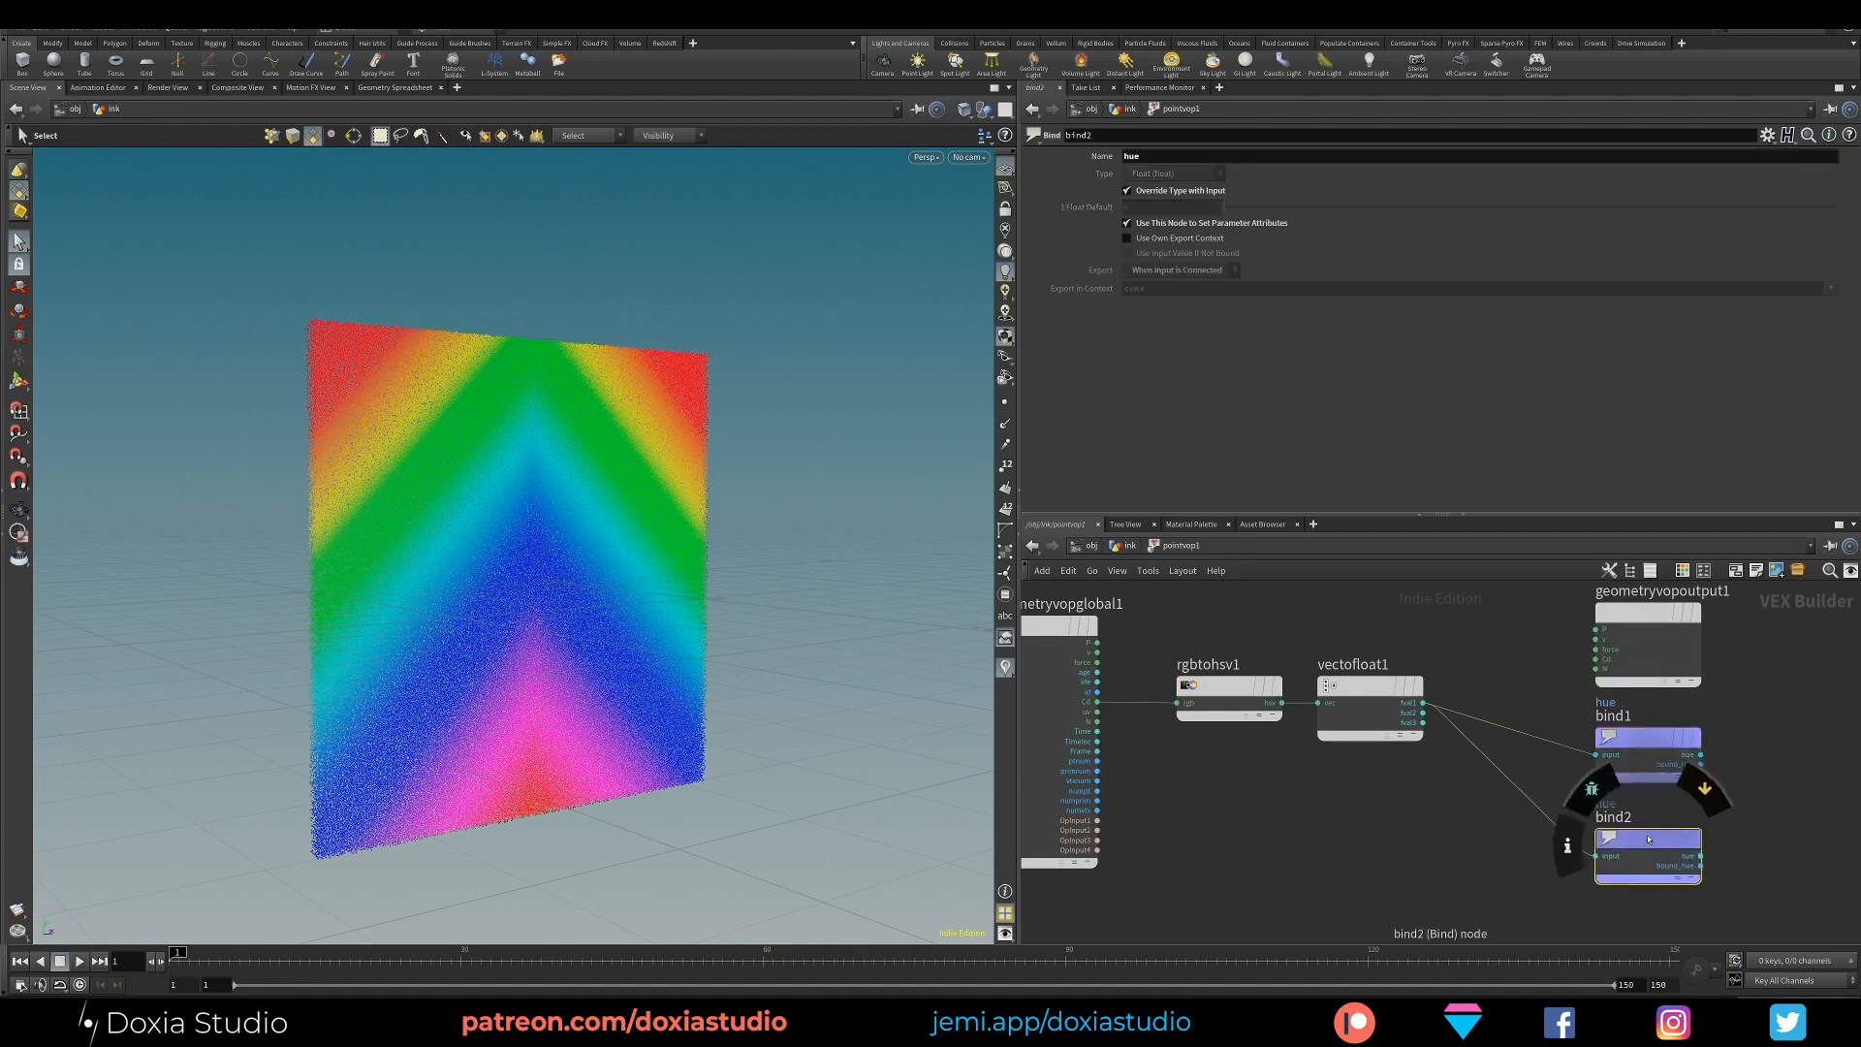
left_click_drag(1146, 156, 1077, 244)
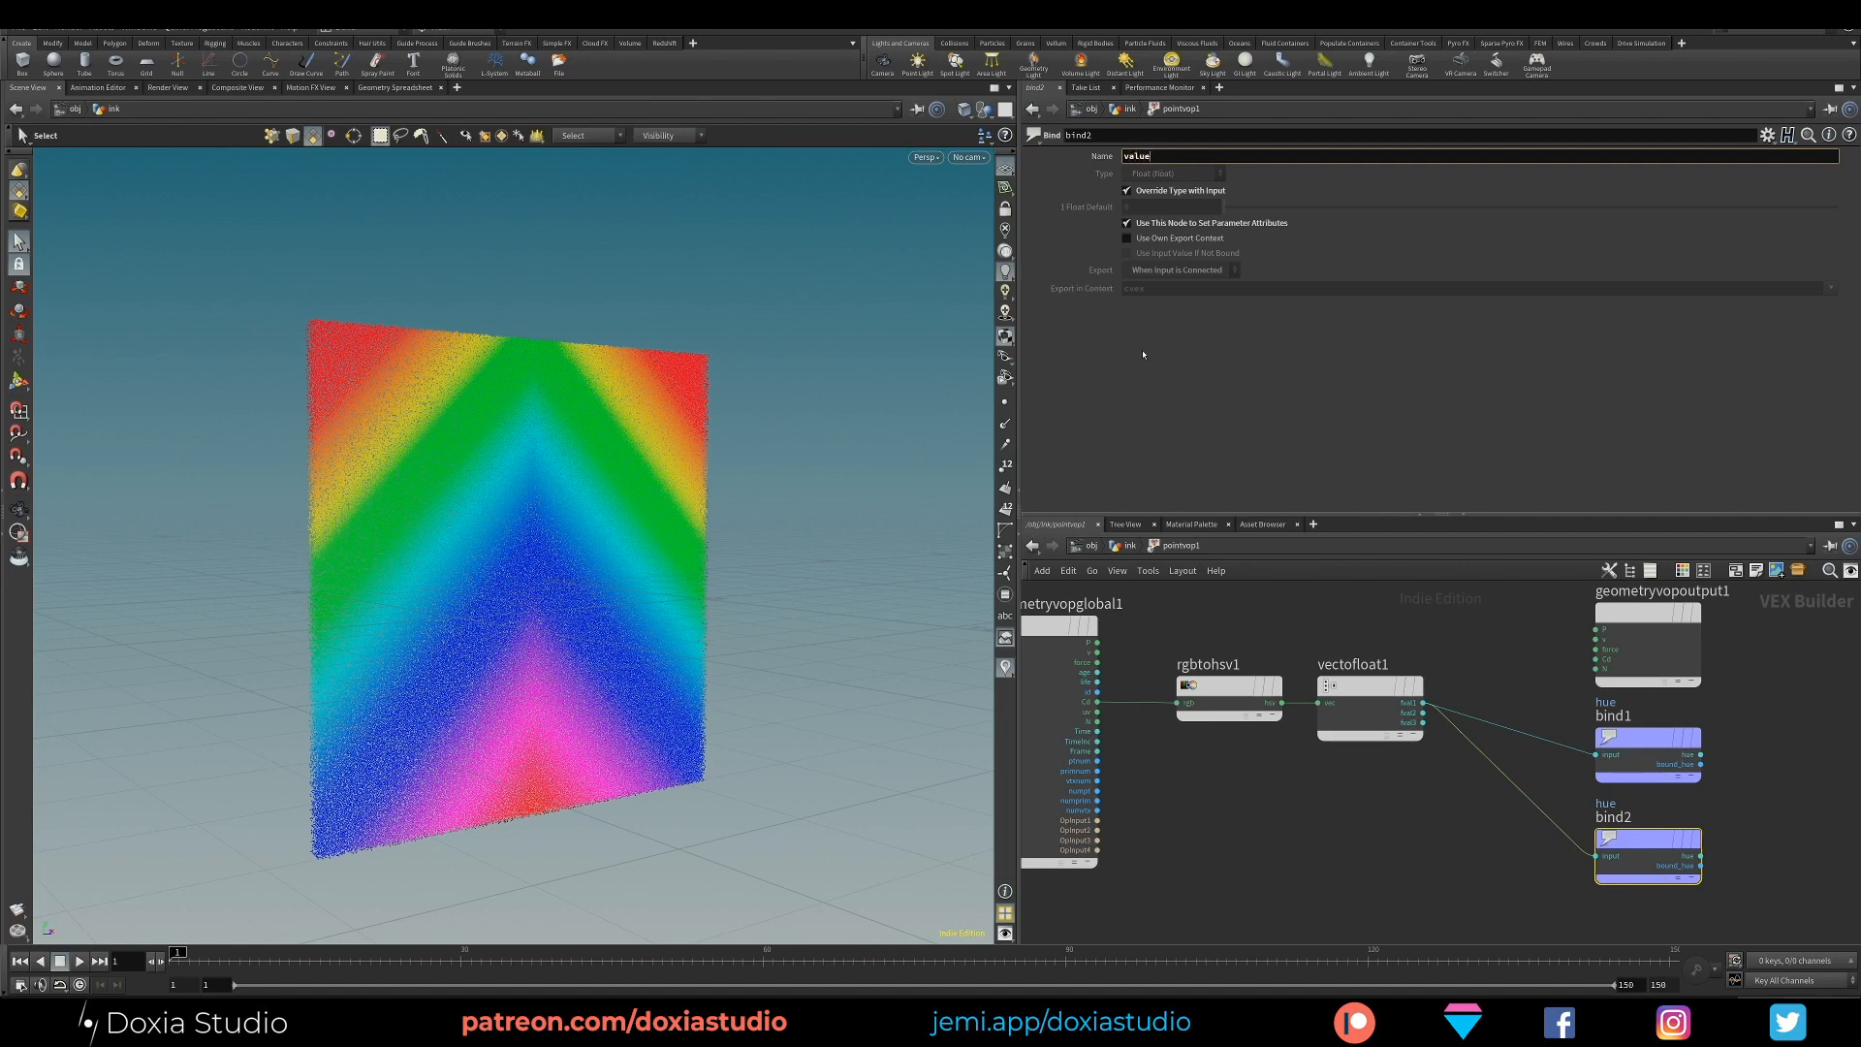
type("value")
key("Return")
left_click(1423, 722)
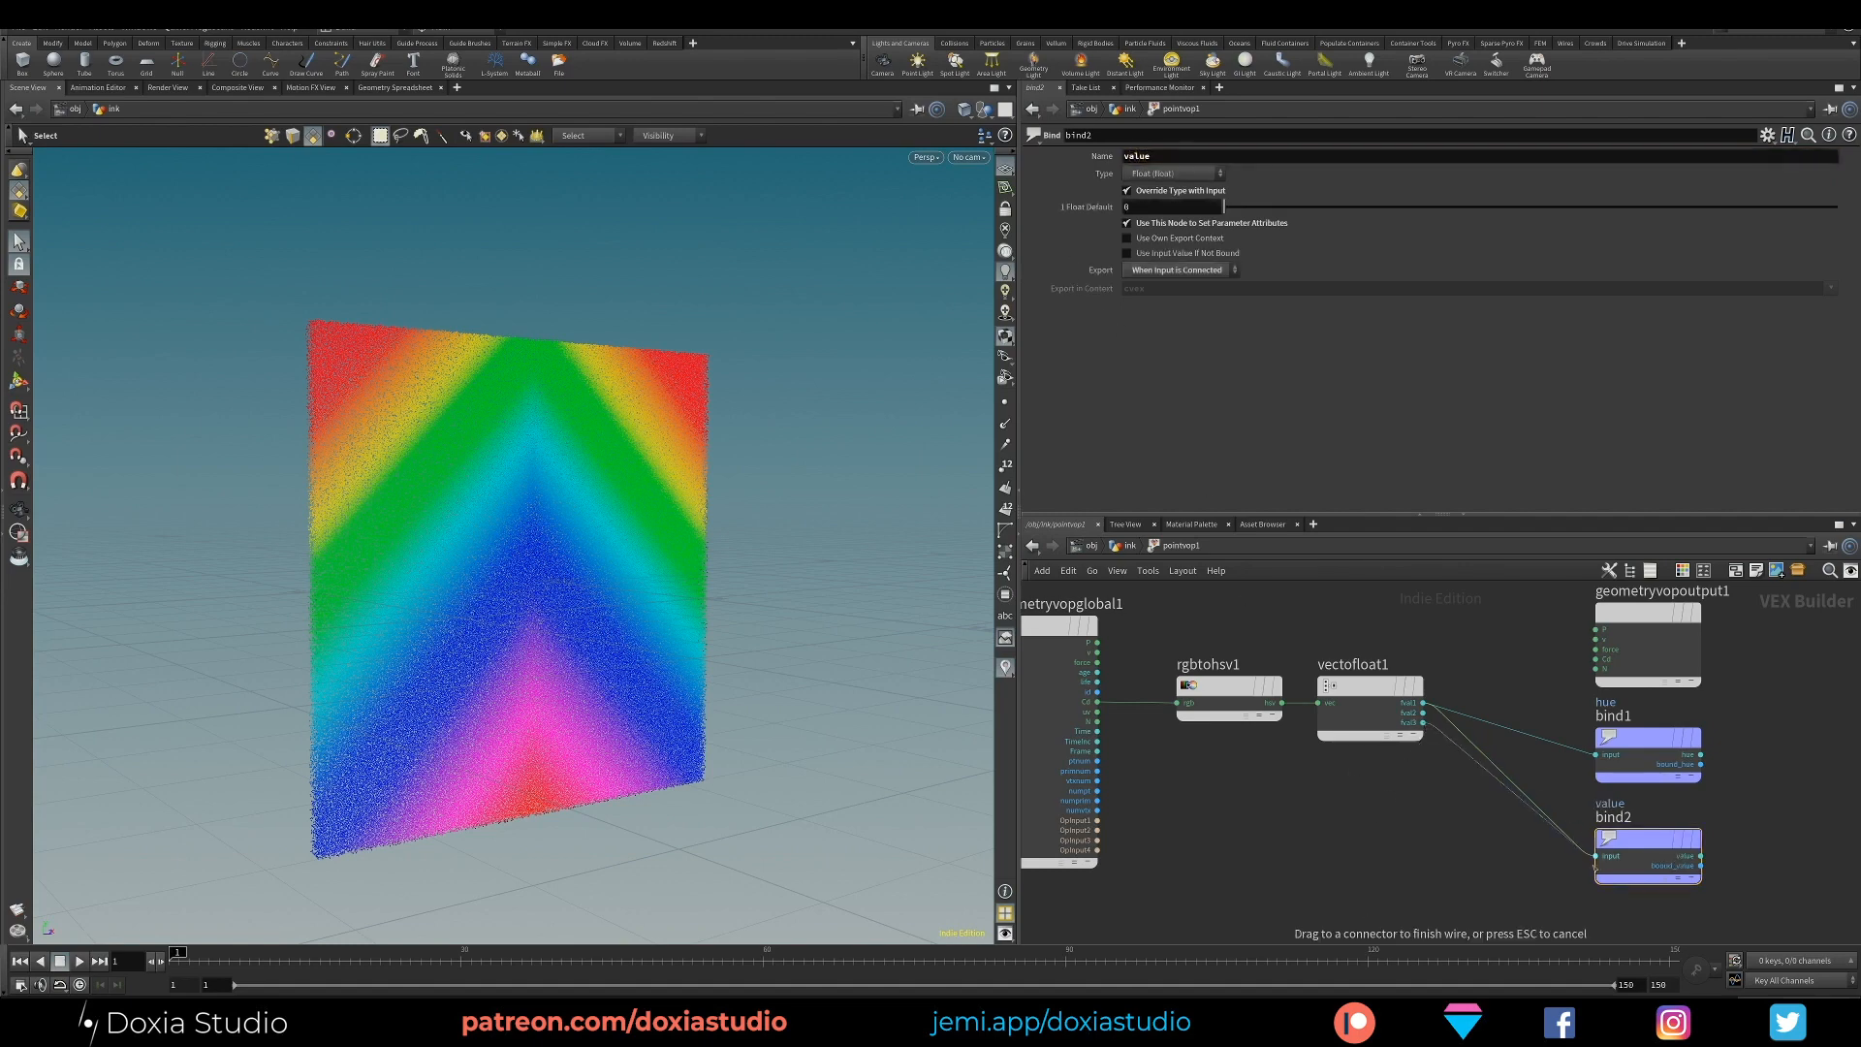
left_click(1596, 858)
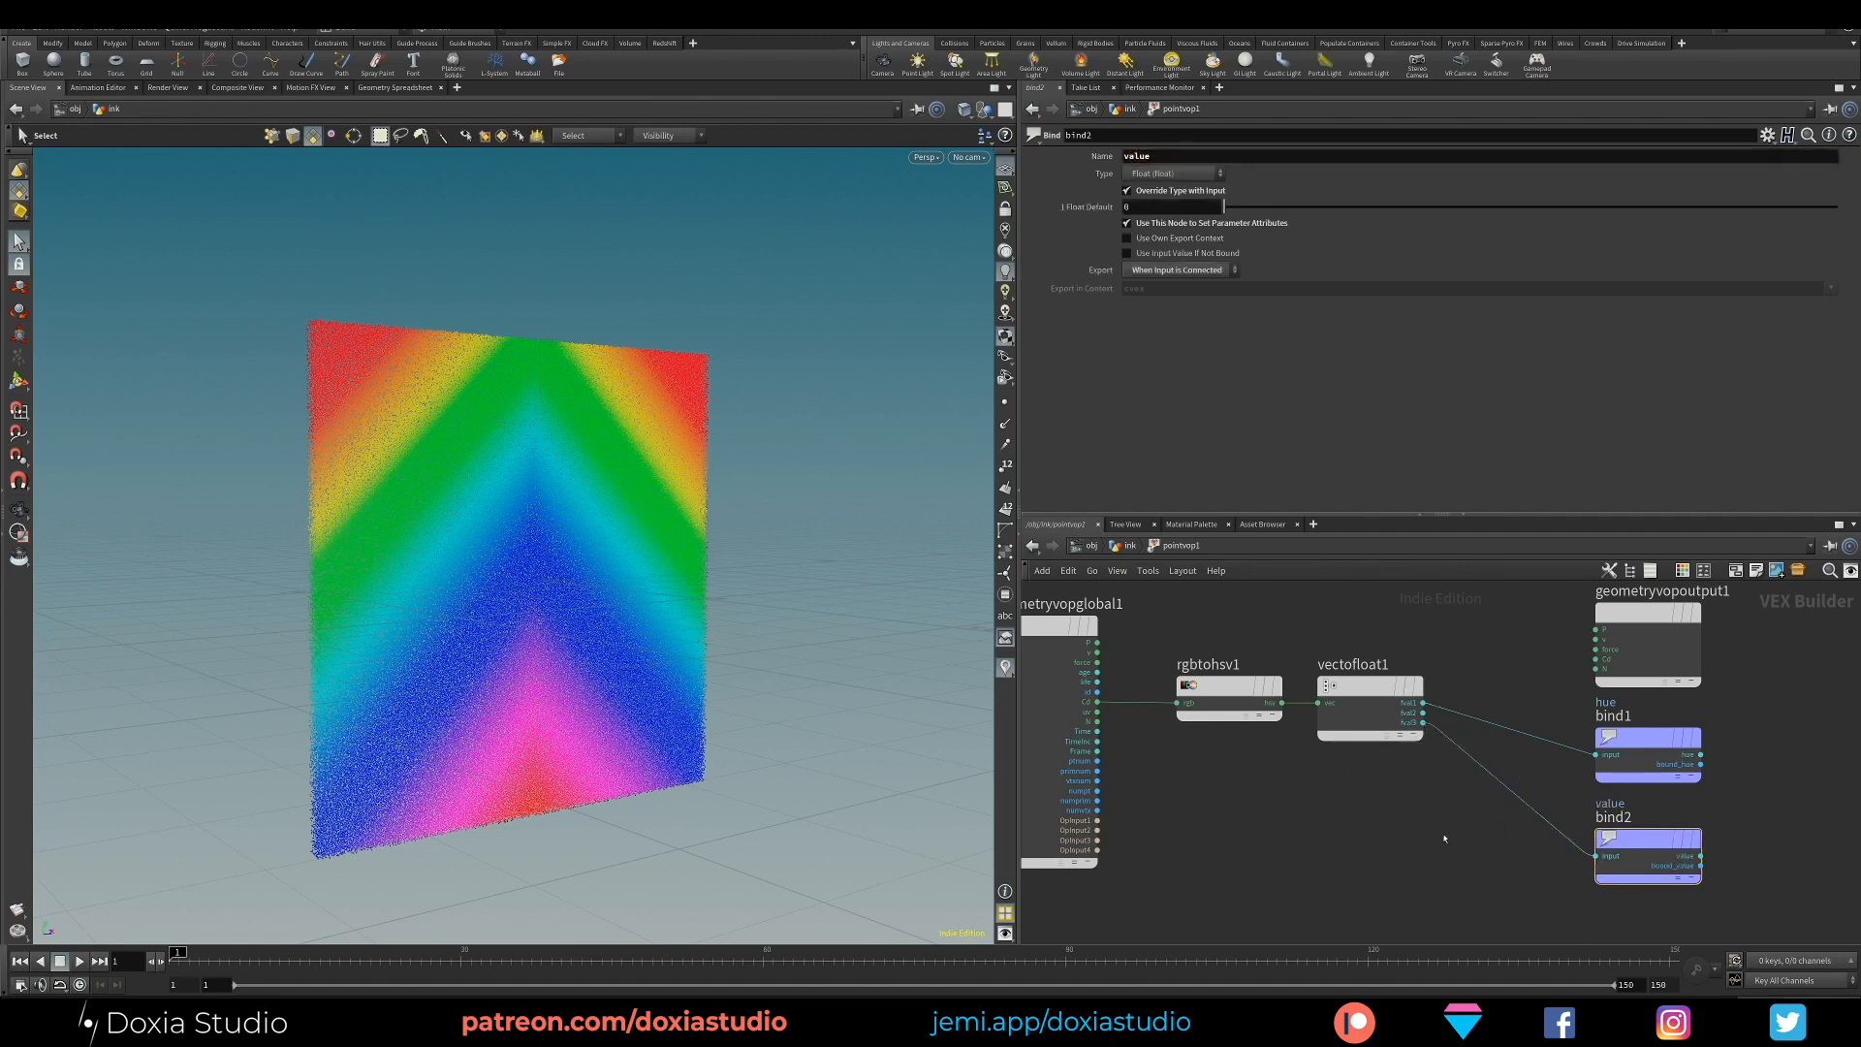
Return to the ink geometry network and add a Null node connected below pointvop1
key("u")
key("Tab")
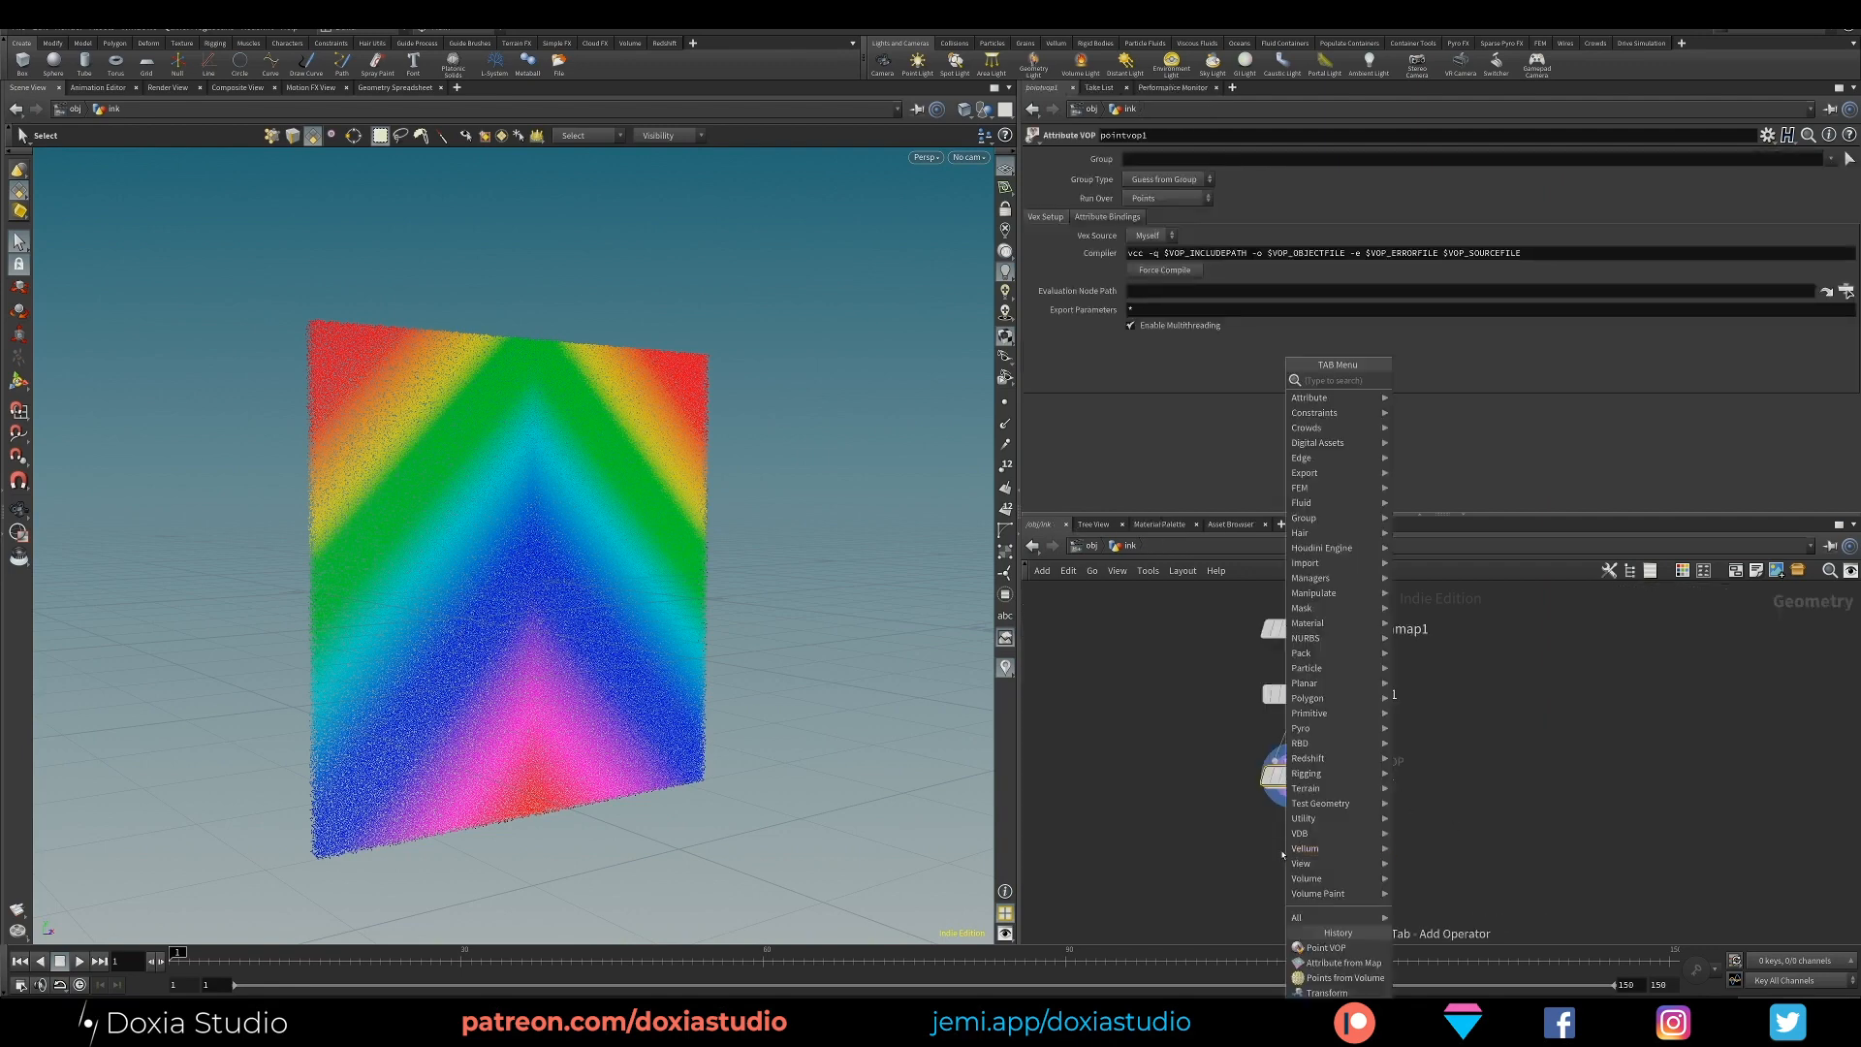
type("nu")
key("Return")
left_click(1288, 856)
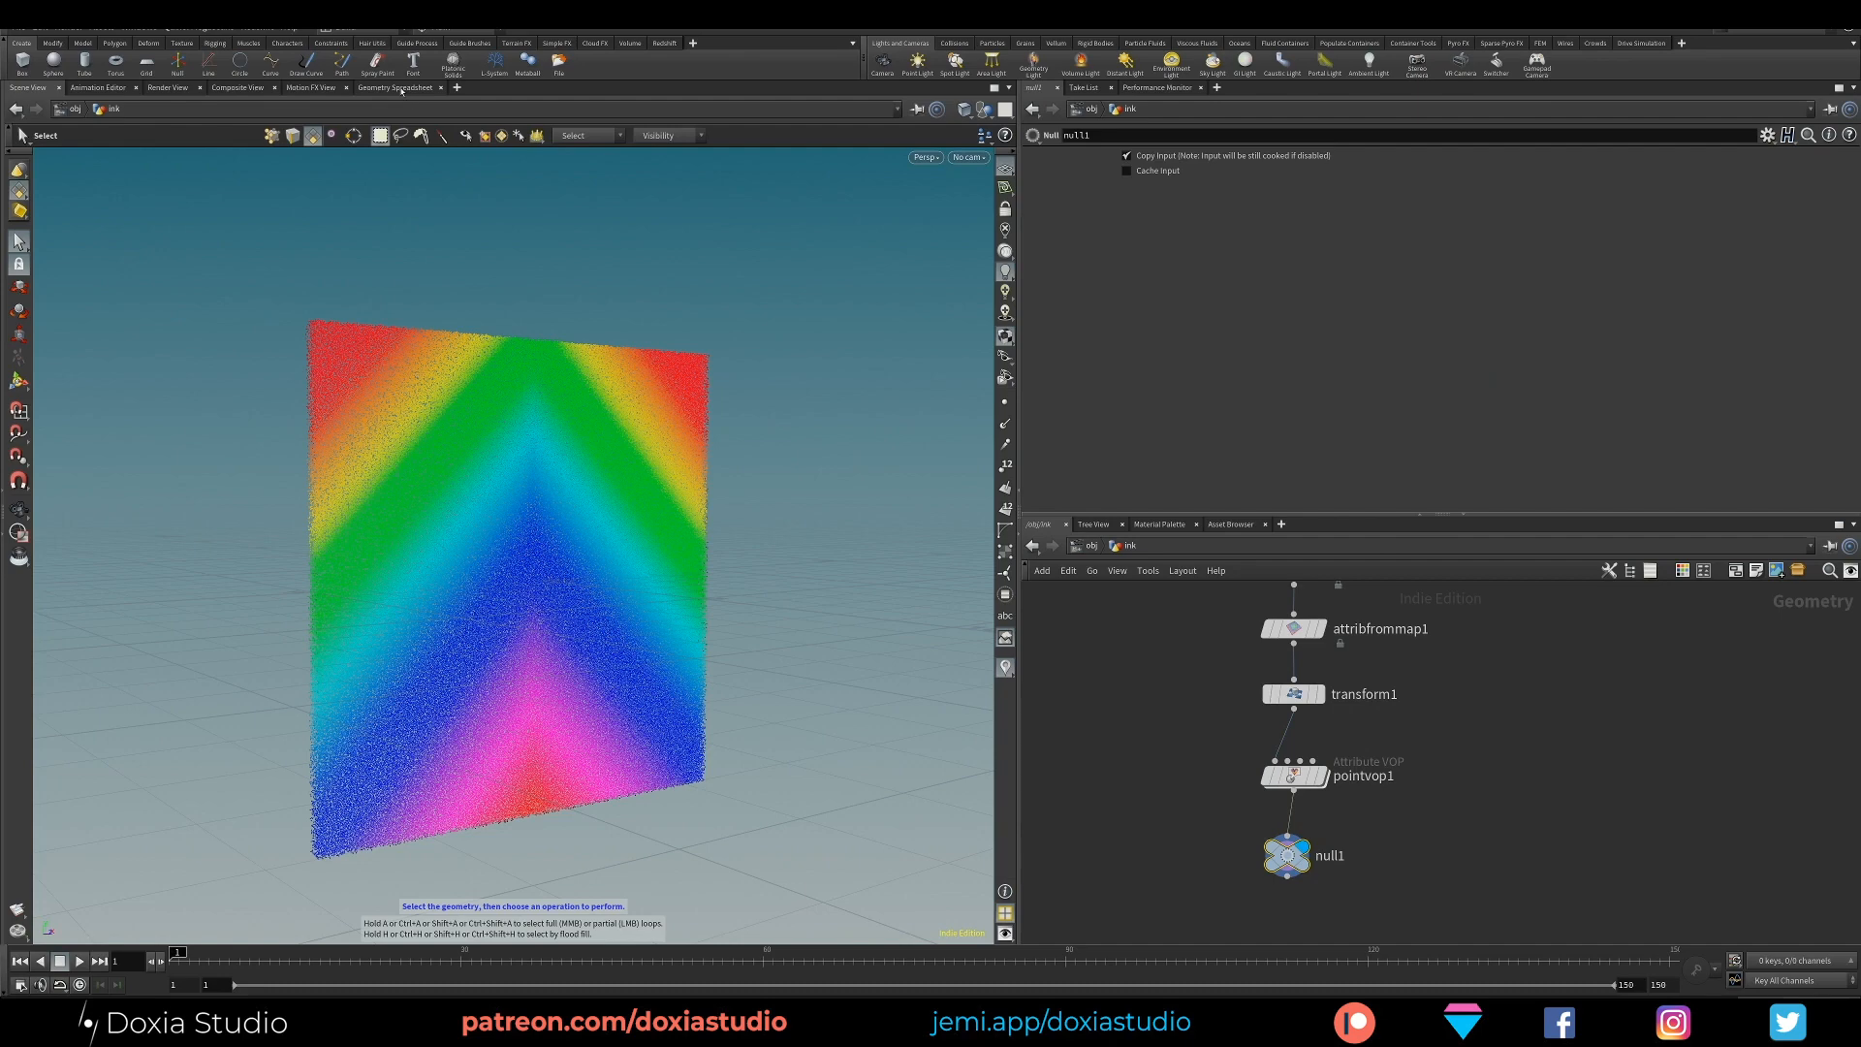
Inspect the null1 point attributes in the Geometry Spreadsheet, sorting the points by hue
left_click(396, 87)
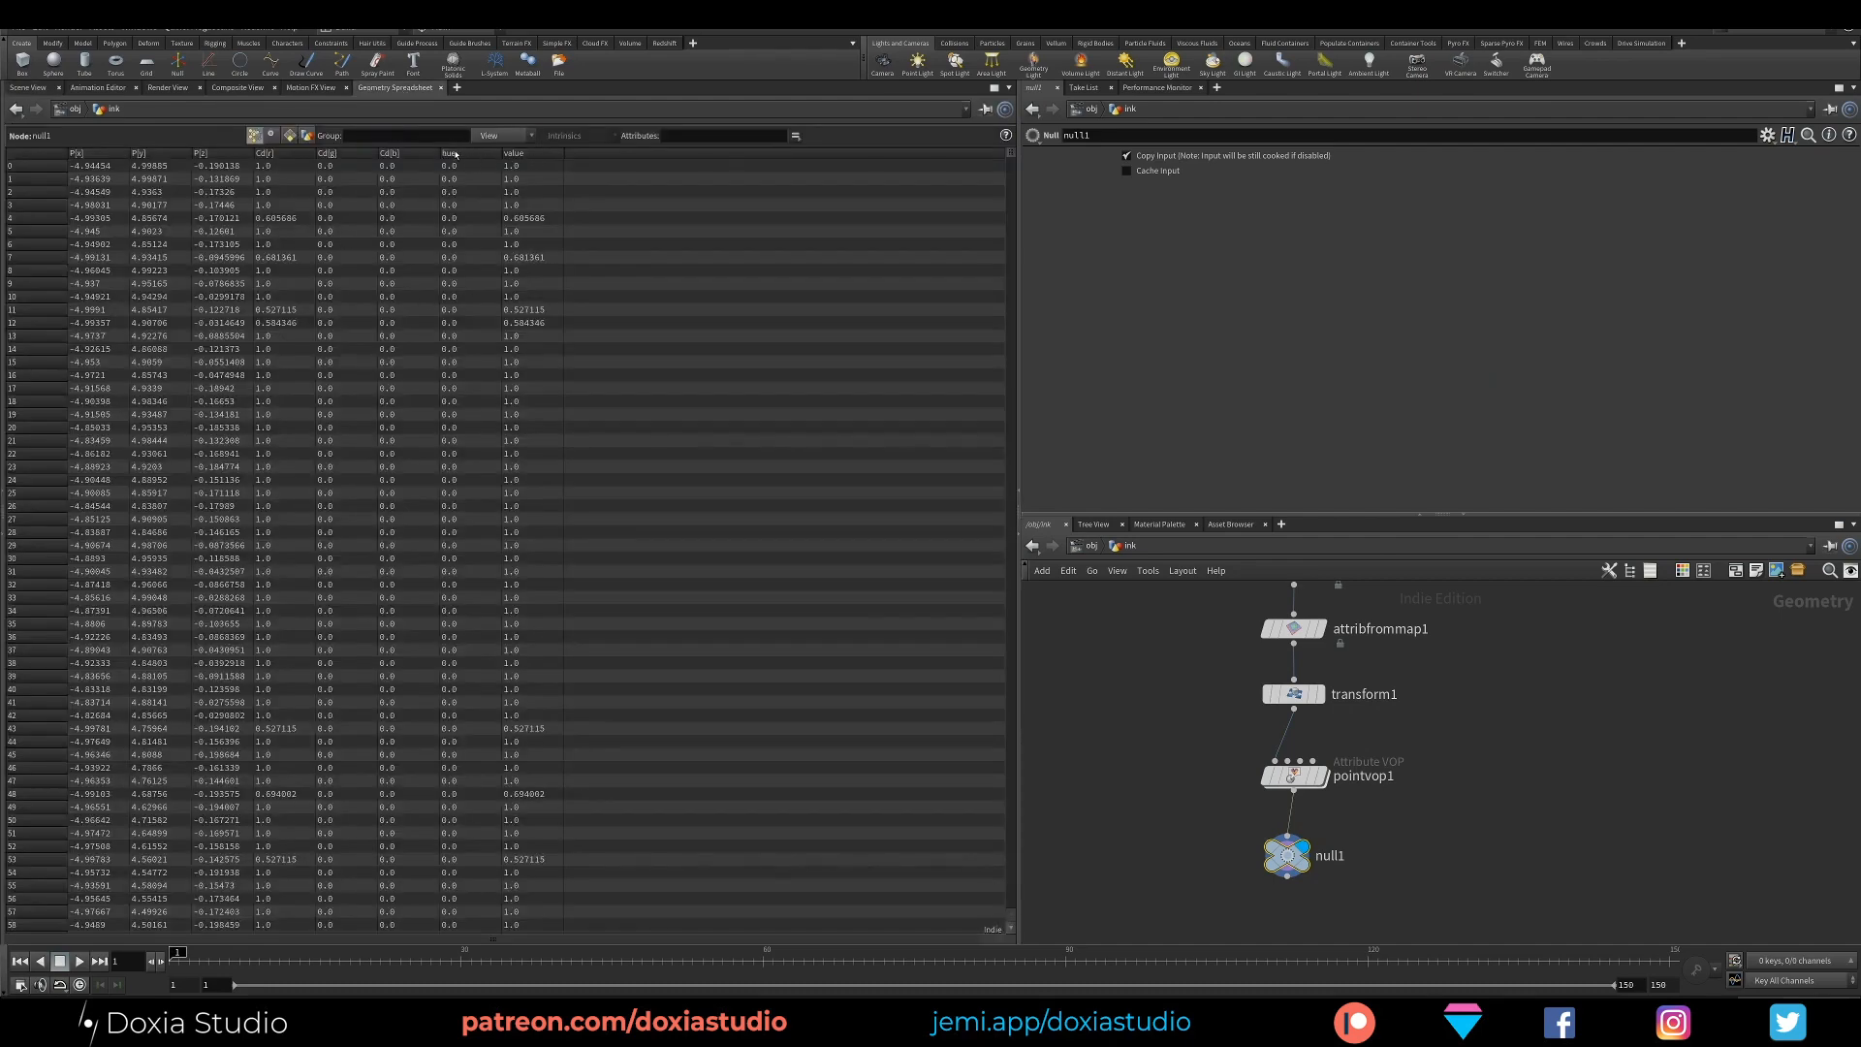
left_click(457, 154)
left_click(452, 154)
left_click(462, 155)
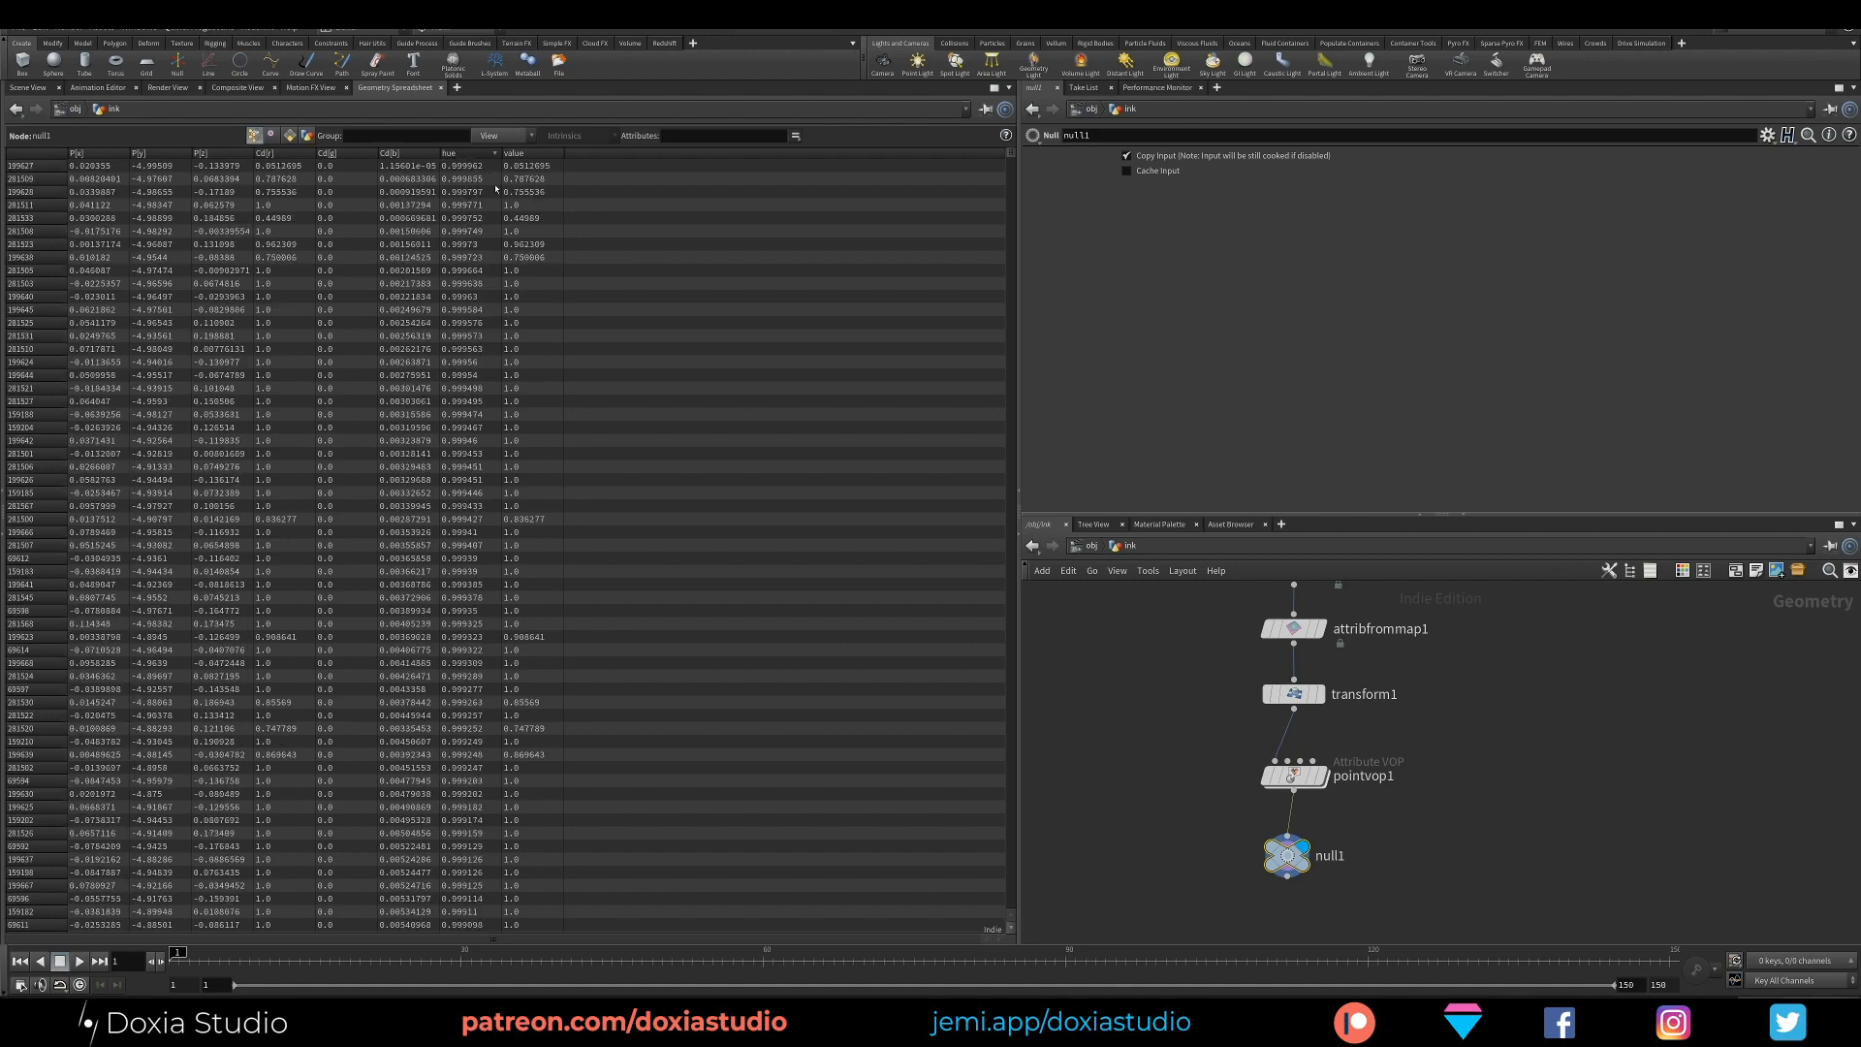
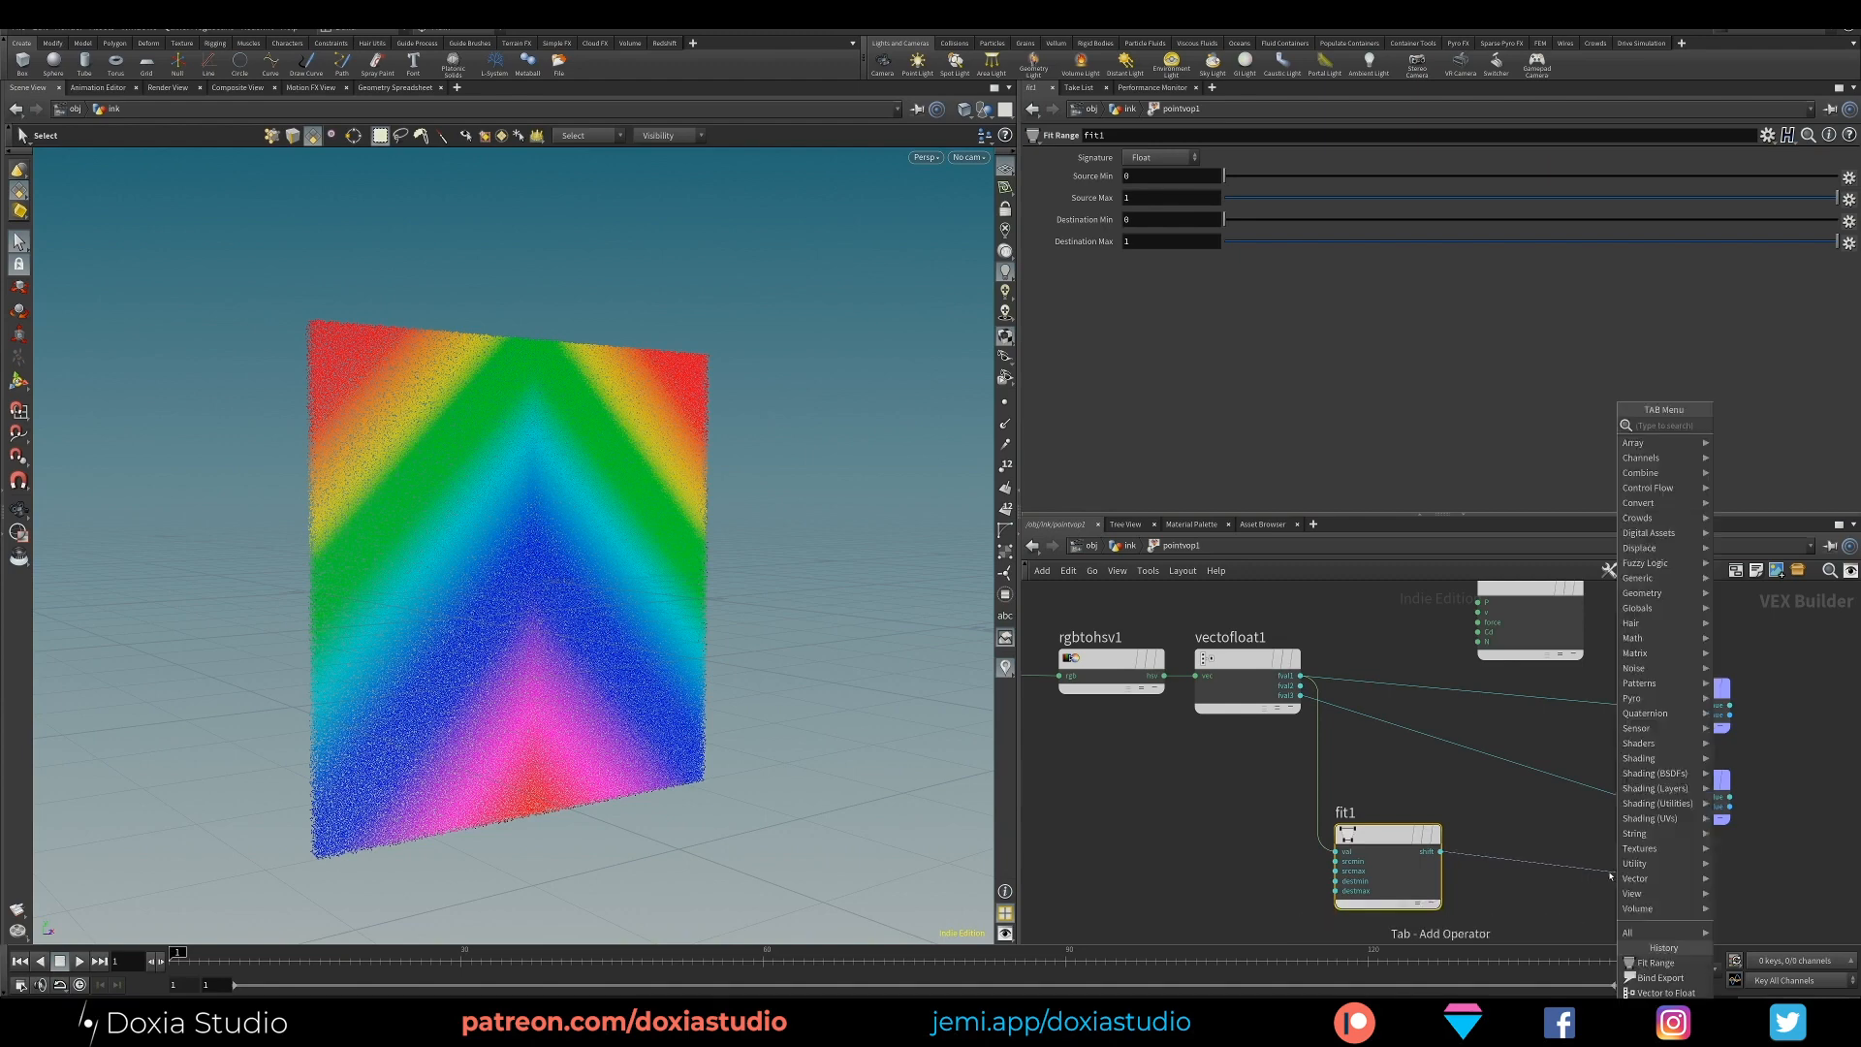
Add a Bind Export node fed by the fit1 shift output and name it viscosity
type("port")
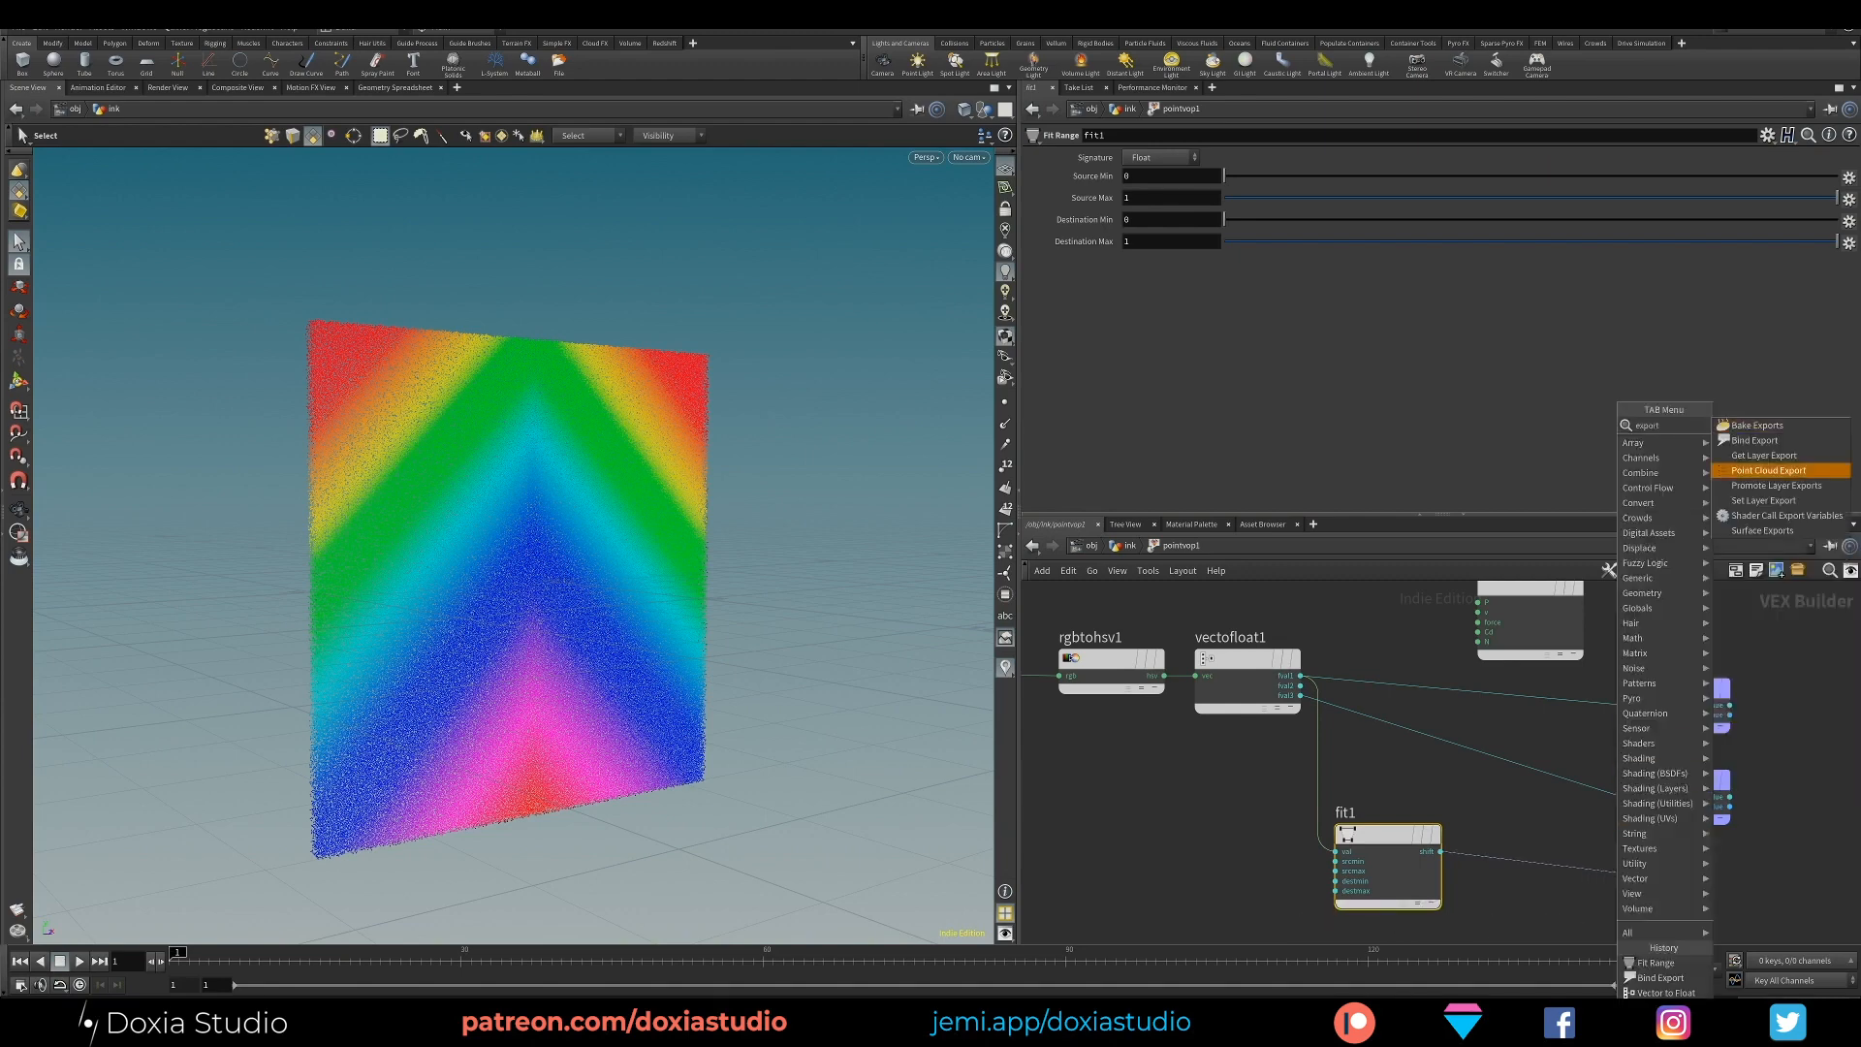
left_click(1755, 440)
left_click_drag(1617, 876, 1674, 882)
left_click(1158, 157)
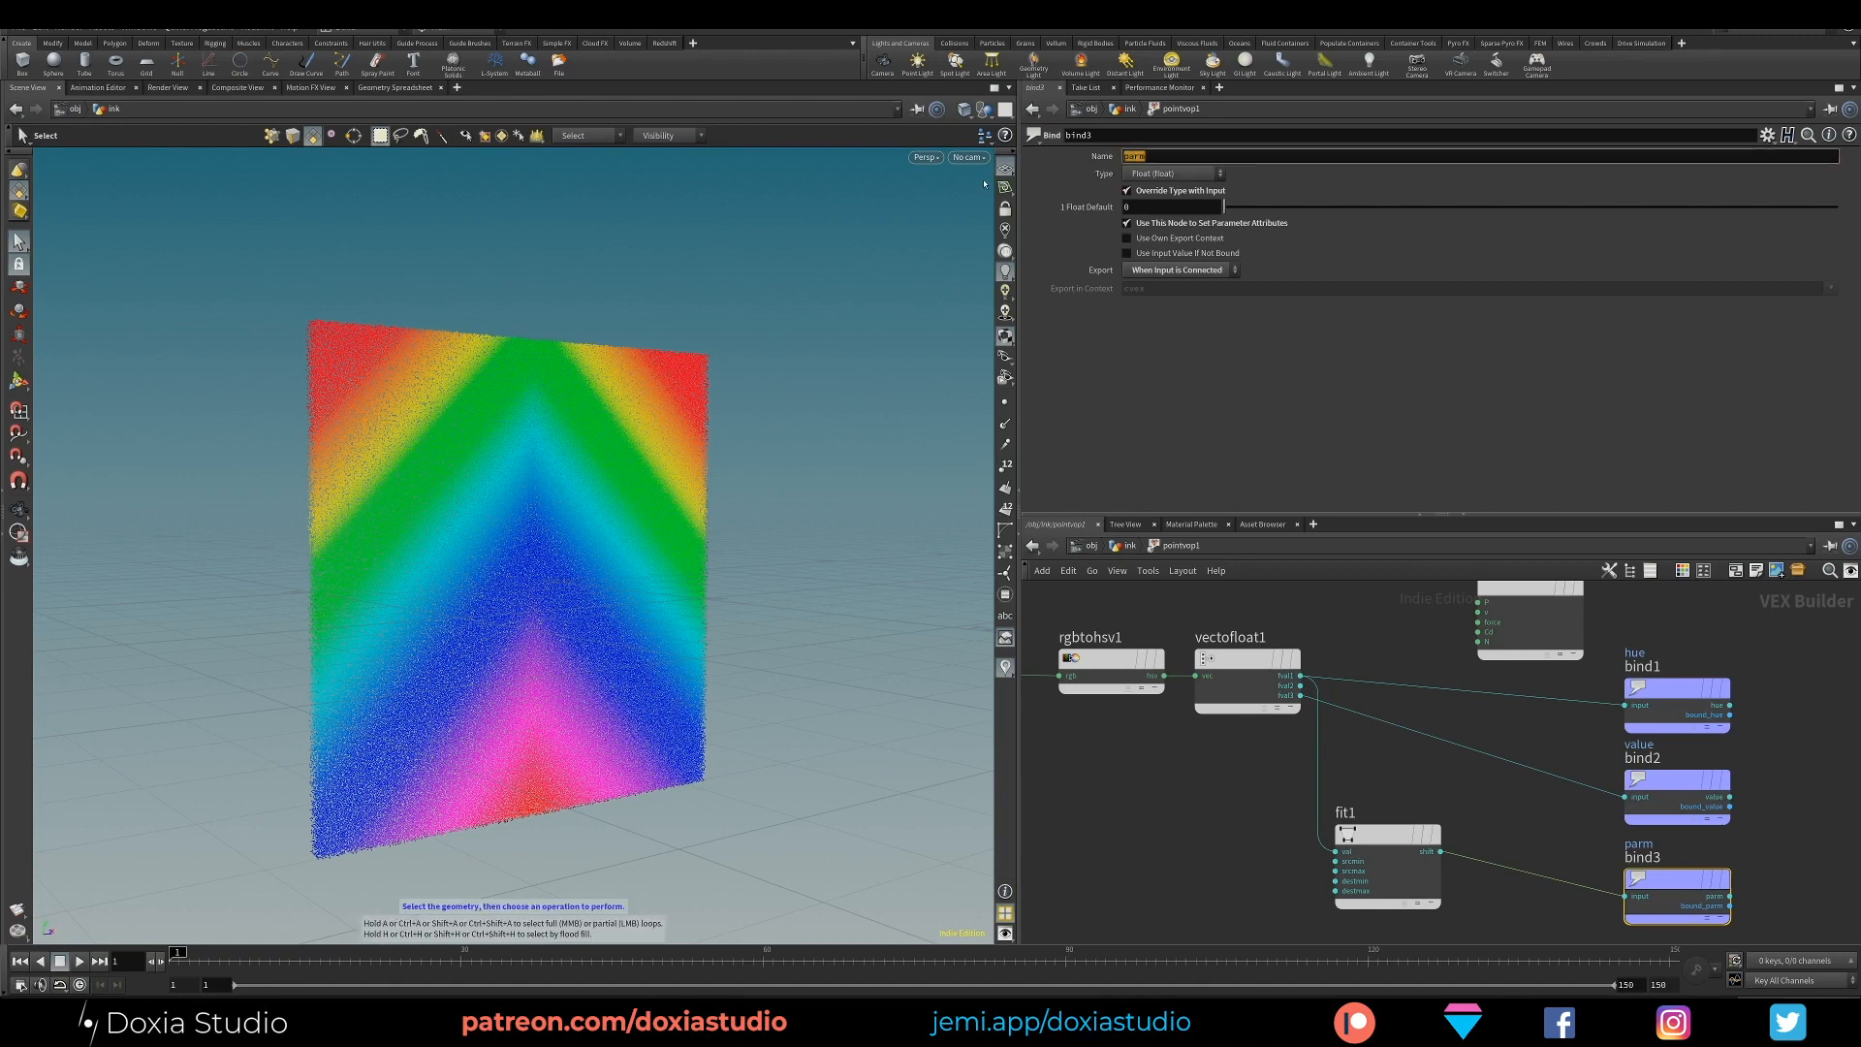
type("viscosity")
left_click(1580, 827)
Duplicate the viscosity Bind node below itself and name the copy density
middle_click_drag(1547, 810, 1479, 645)
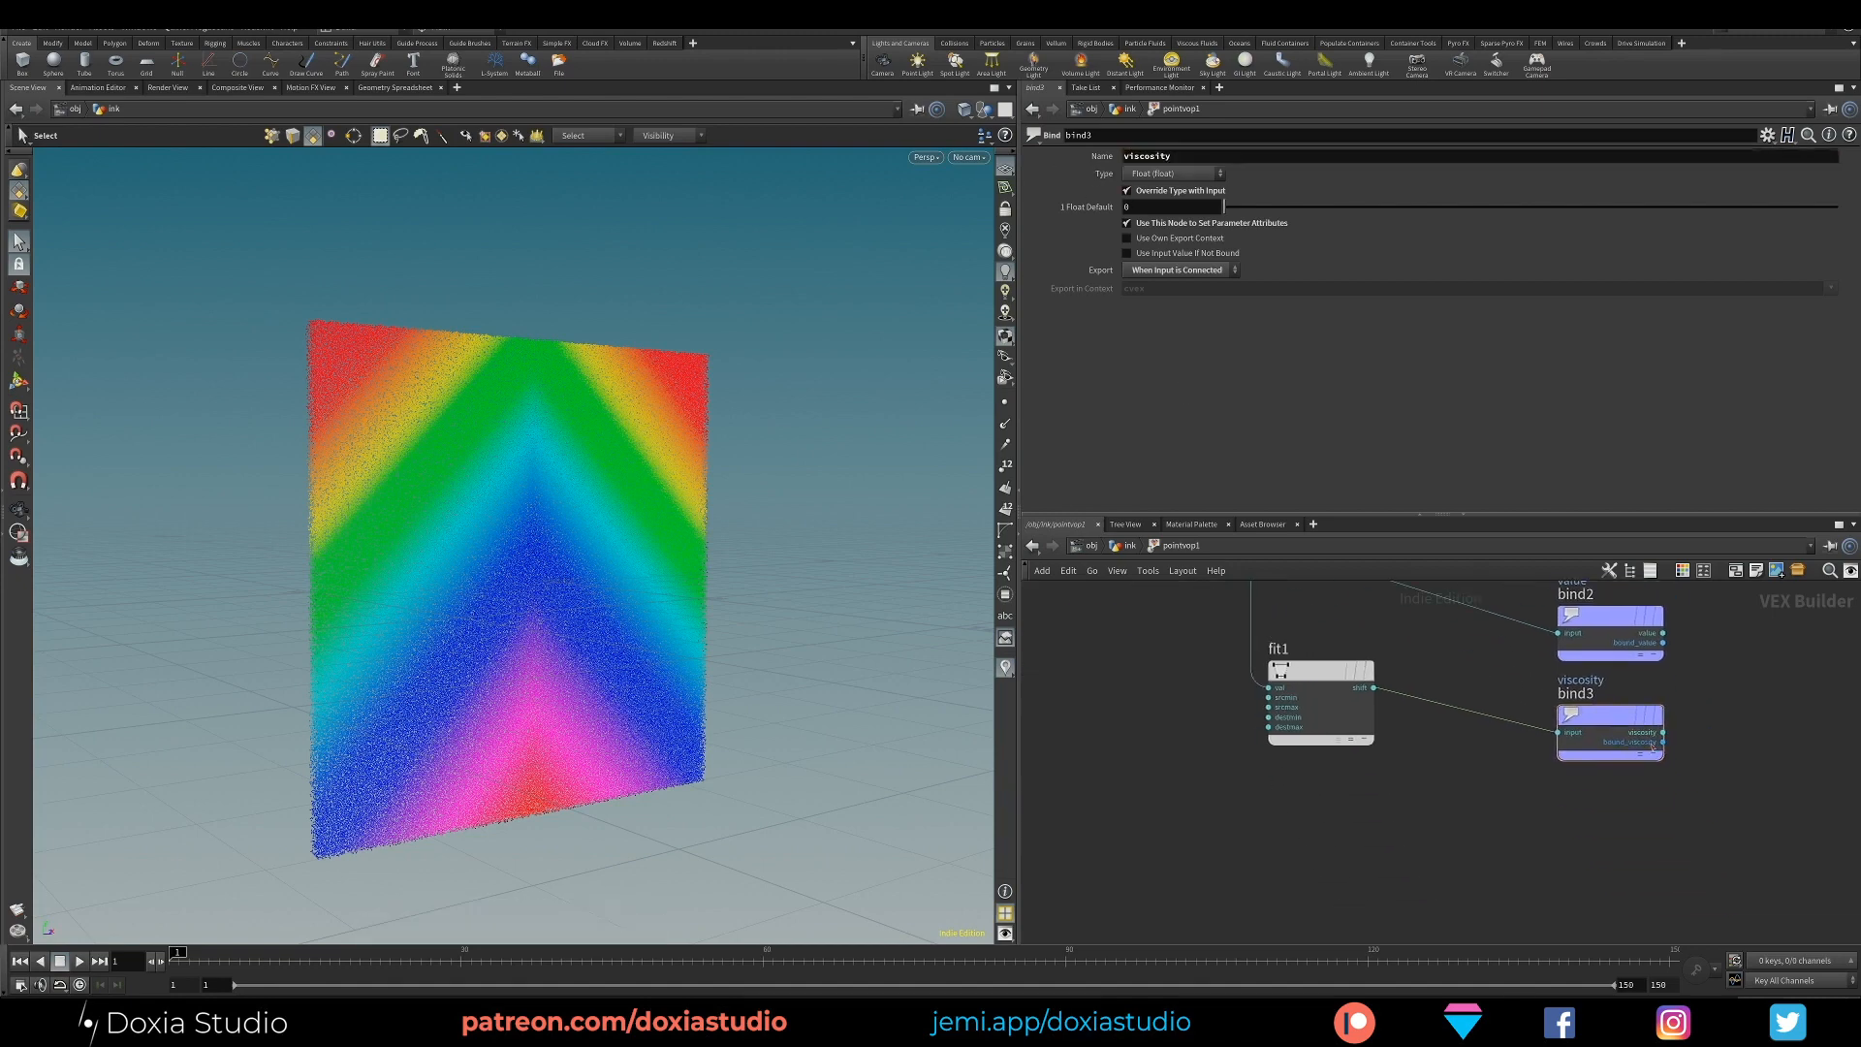
left_click_drag(1611, 727, 1610, 823, "alt")
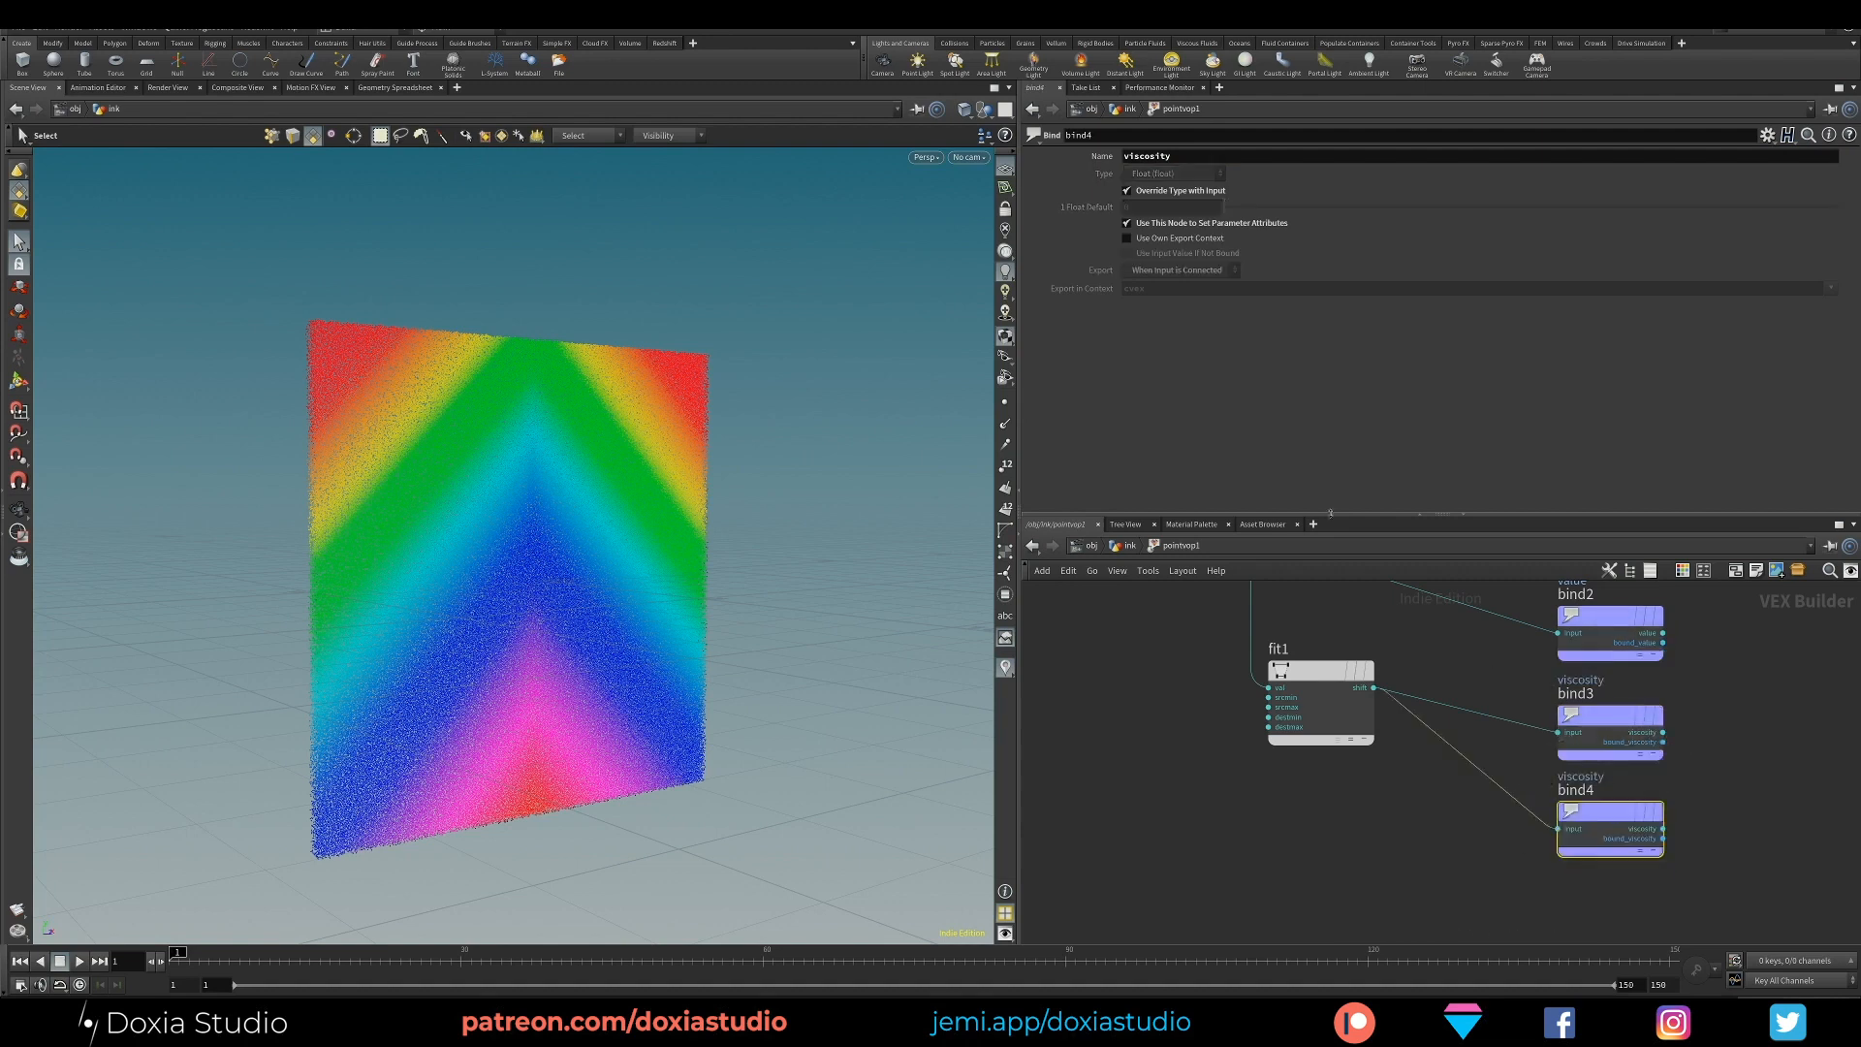
double_click(1176, 157)
type("desn")
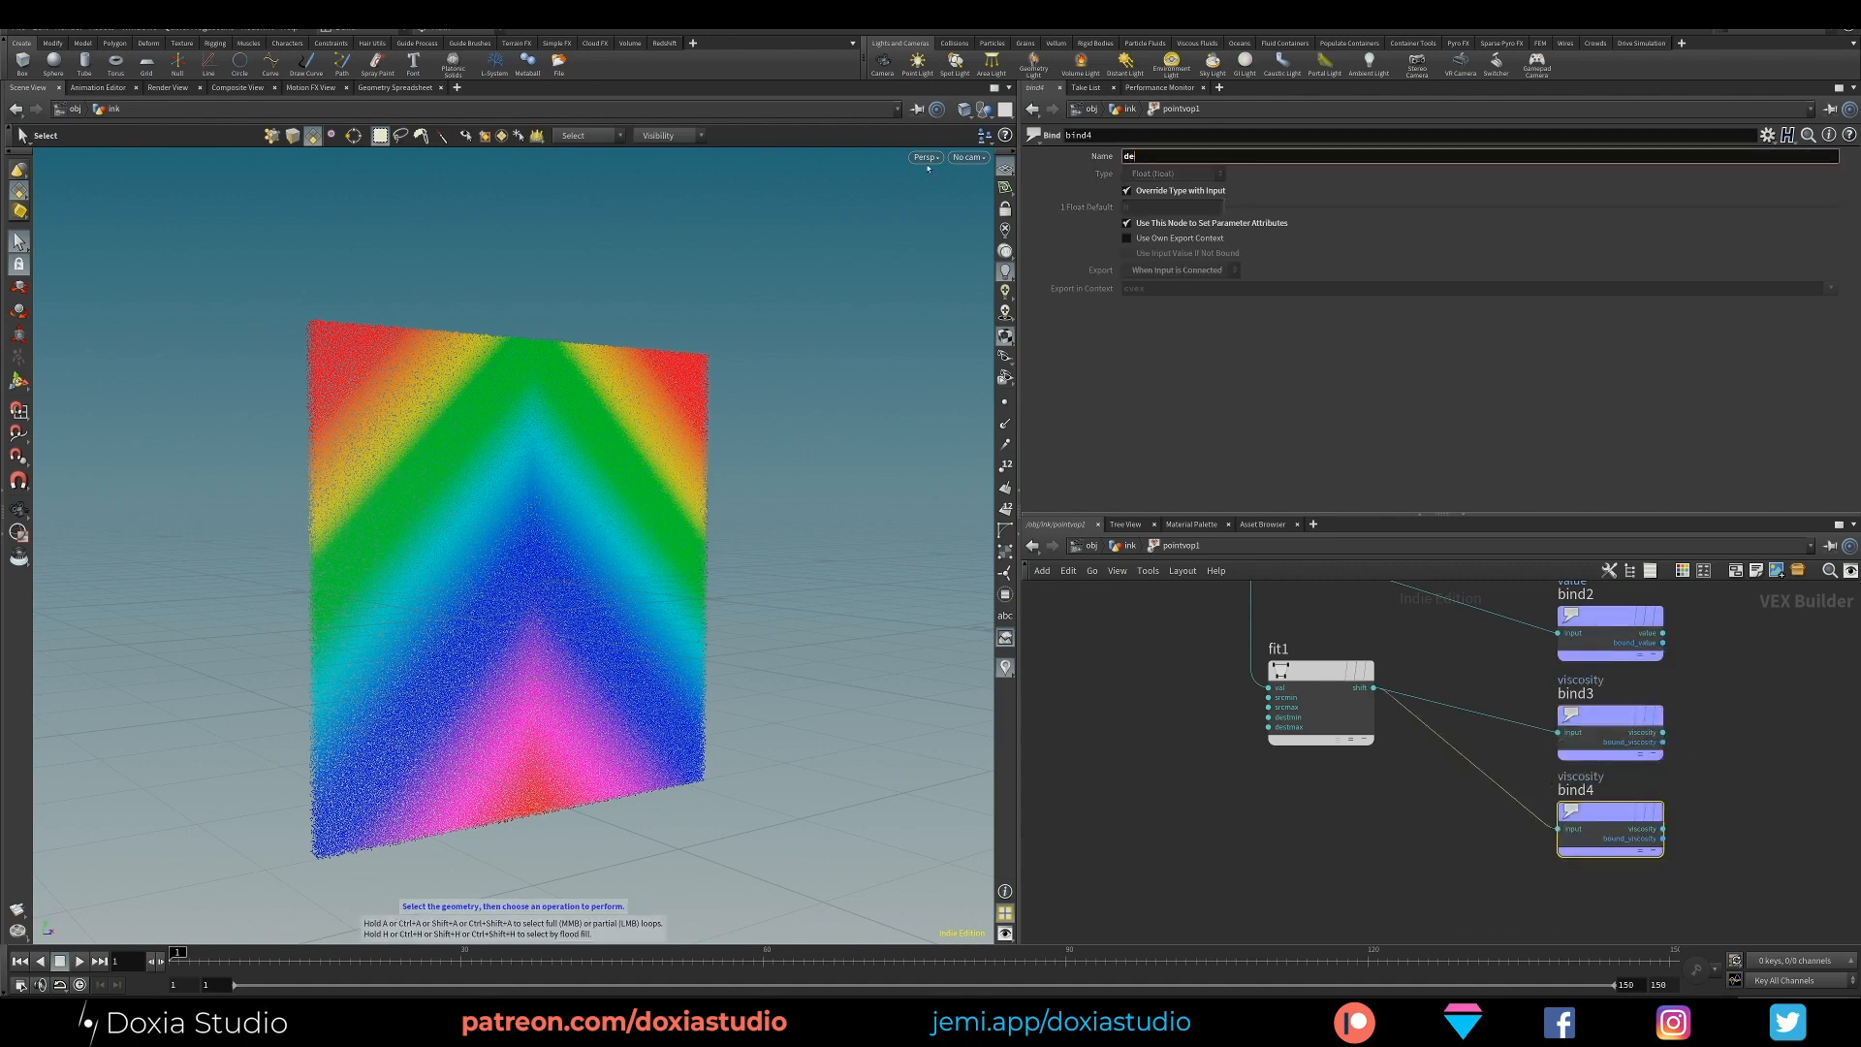
key("Return")
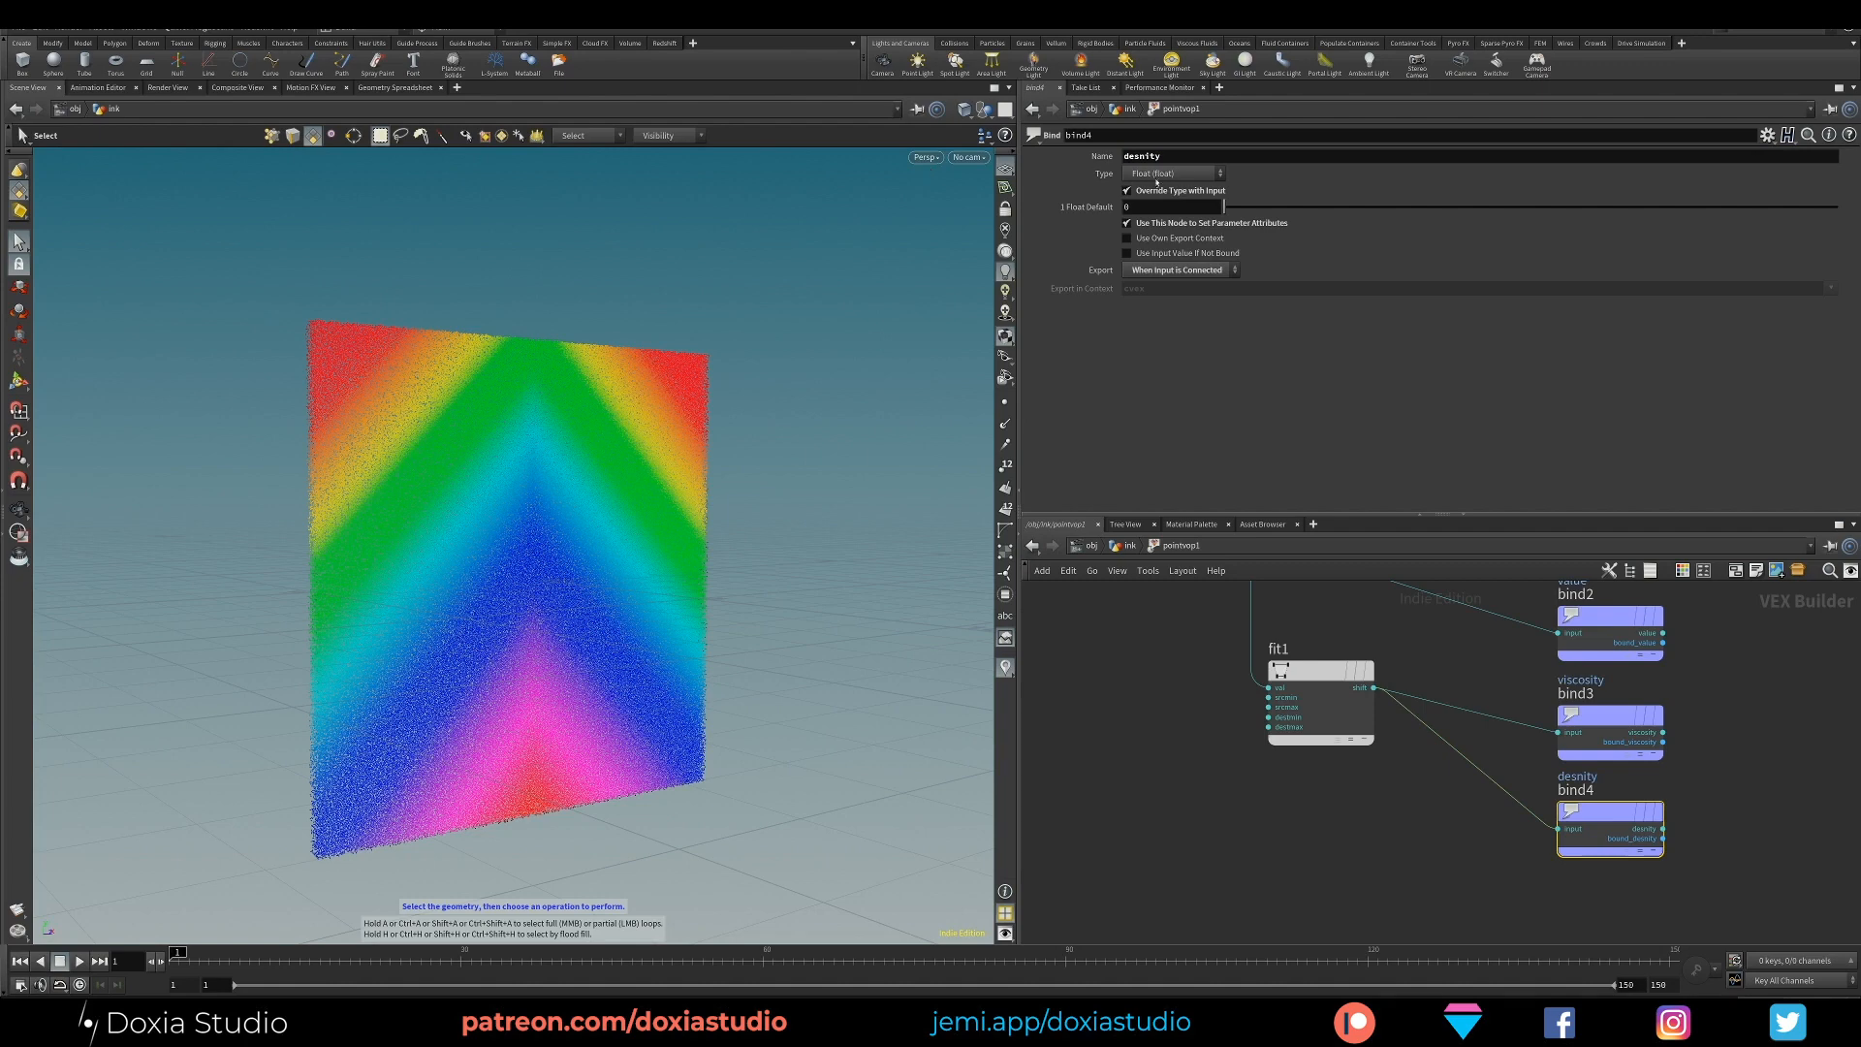
double_click(1170, 156)
type("den")
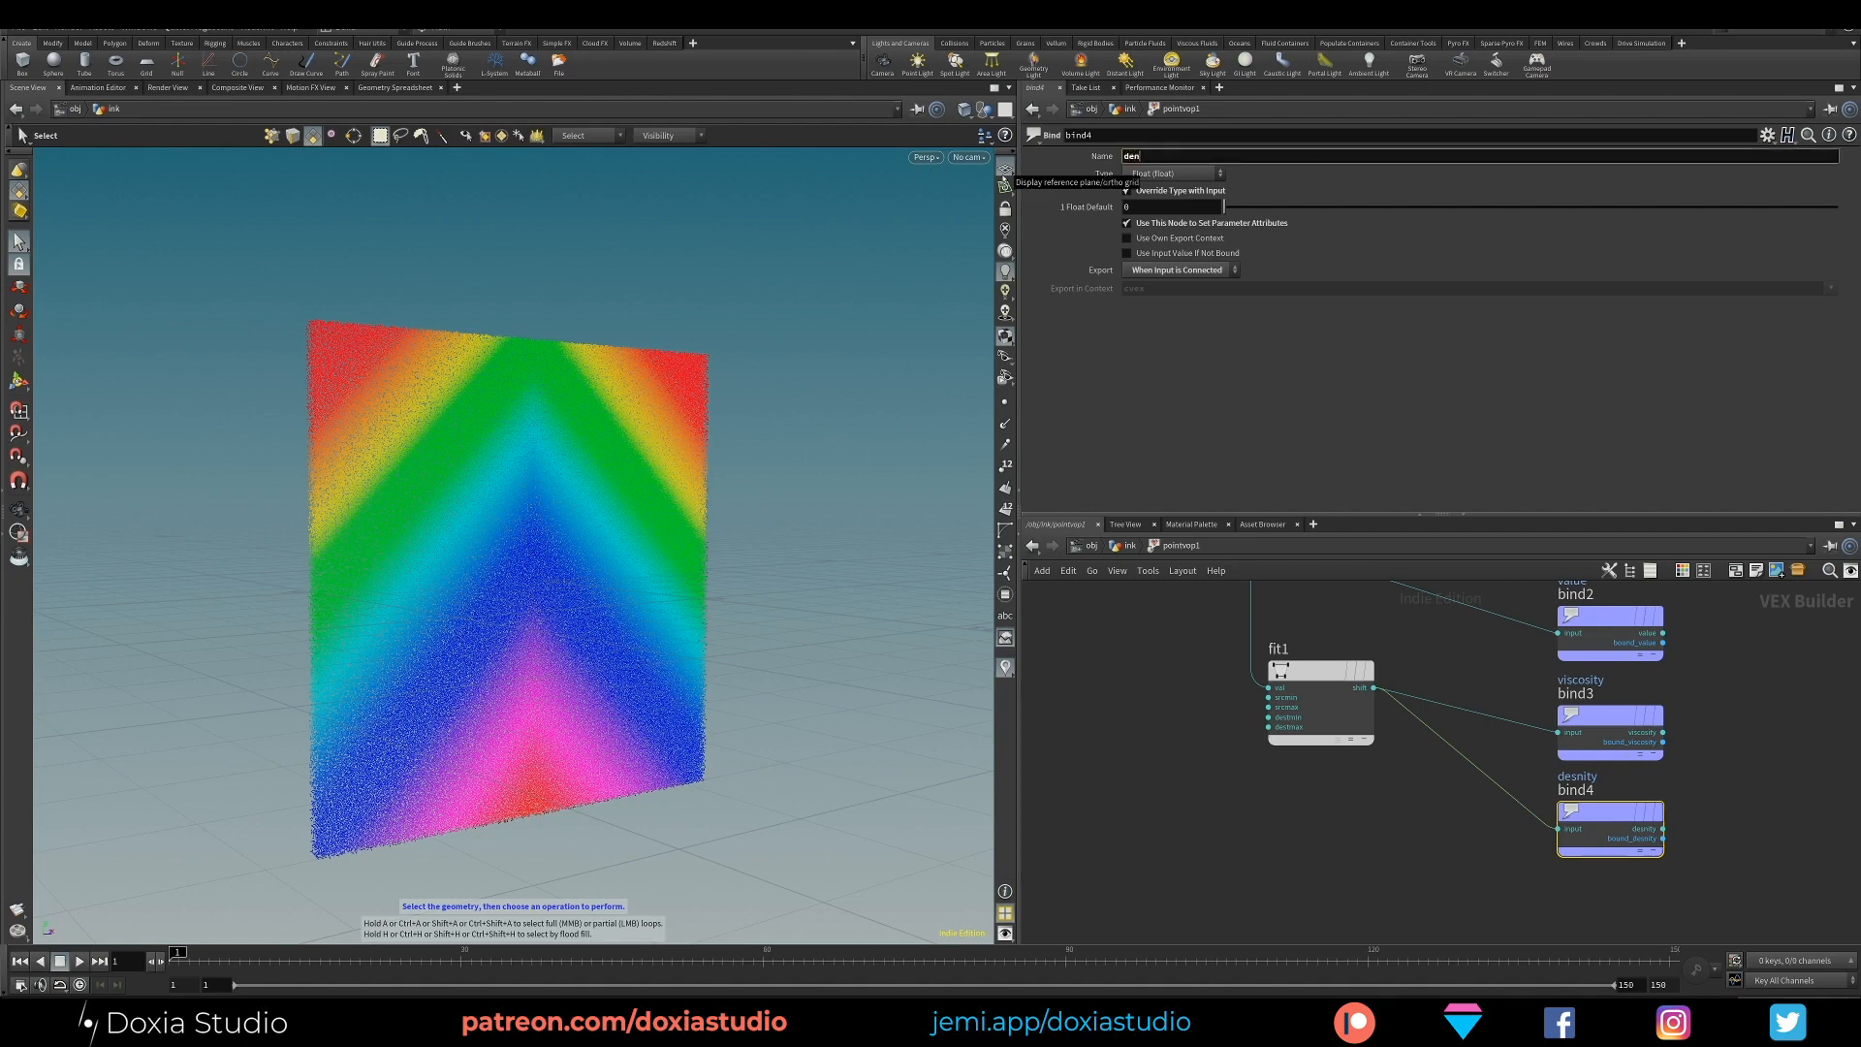
type("sity")
key("Return")
Duplicate the Fit Range node below fit1 so the copy takes the hue output and feeds the density Bind node
middle_click_drag(1433, 654, 1500, 727)
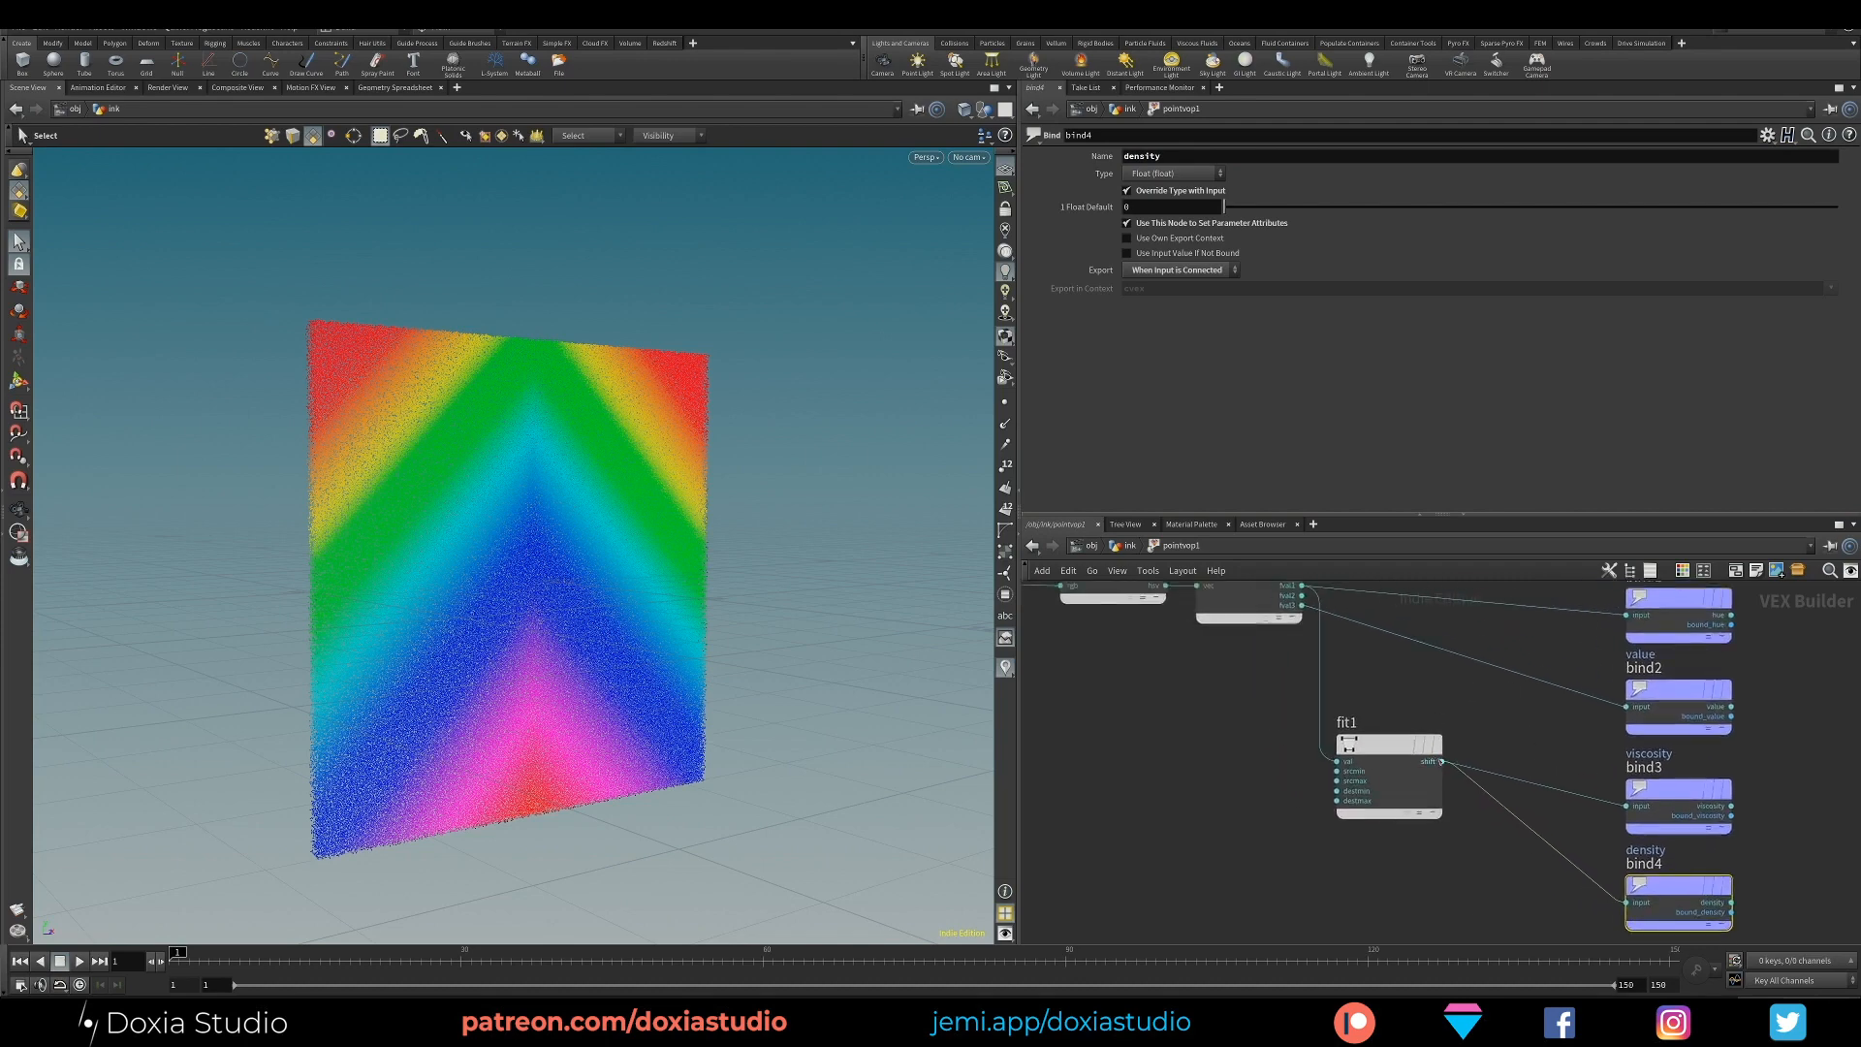
middle_click_drag(1514, 818, 1483, 752)
left_click_drag(1355, 644, 1638, 809, "alt")
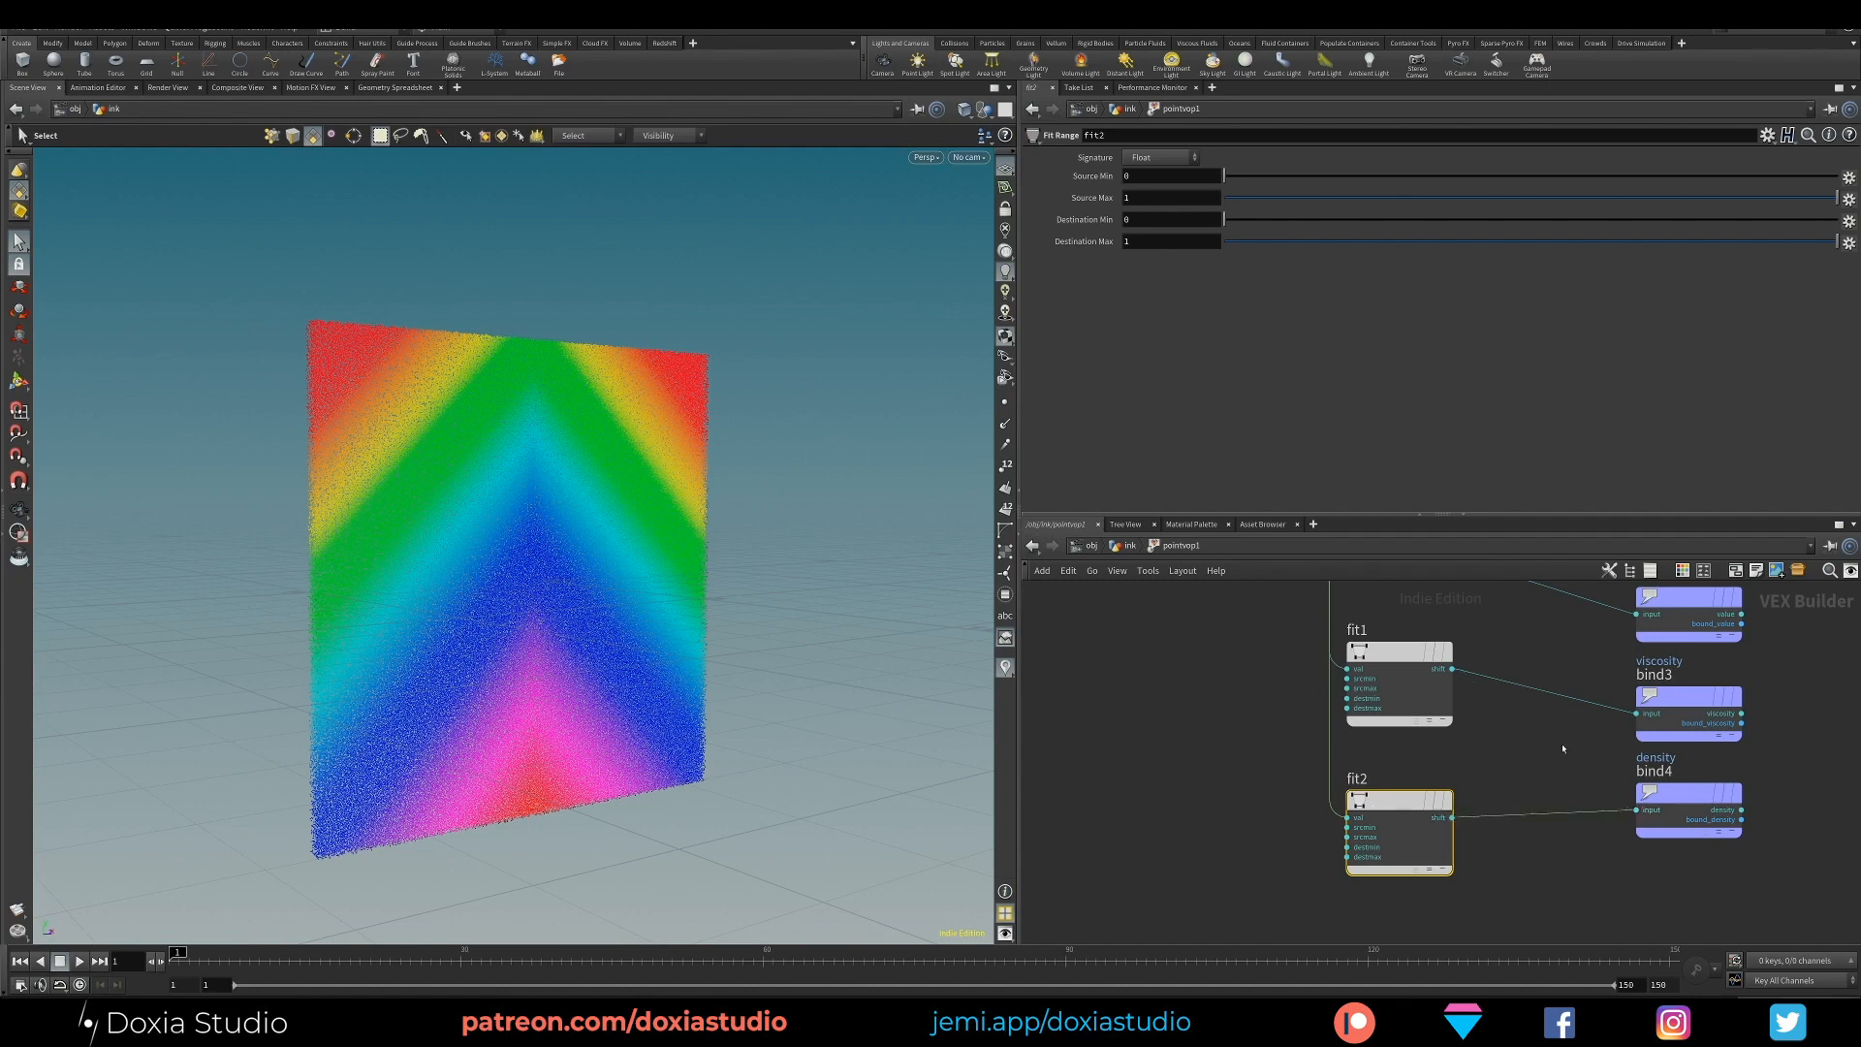
left_click_drag(1396, 799, 1396, 790)
middle_click_drag(1509, 739, 1409, 760)
mouse_move(1301, 819)
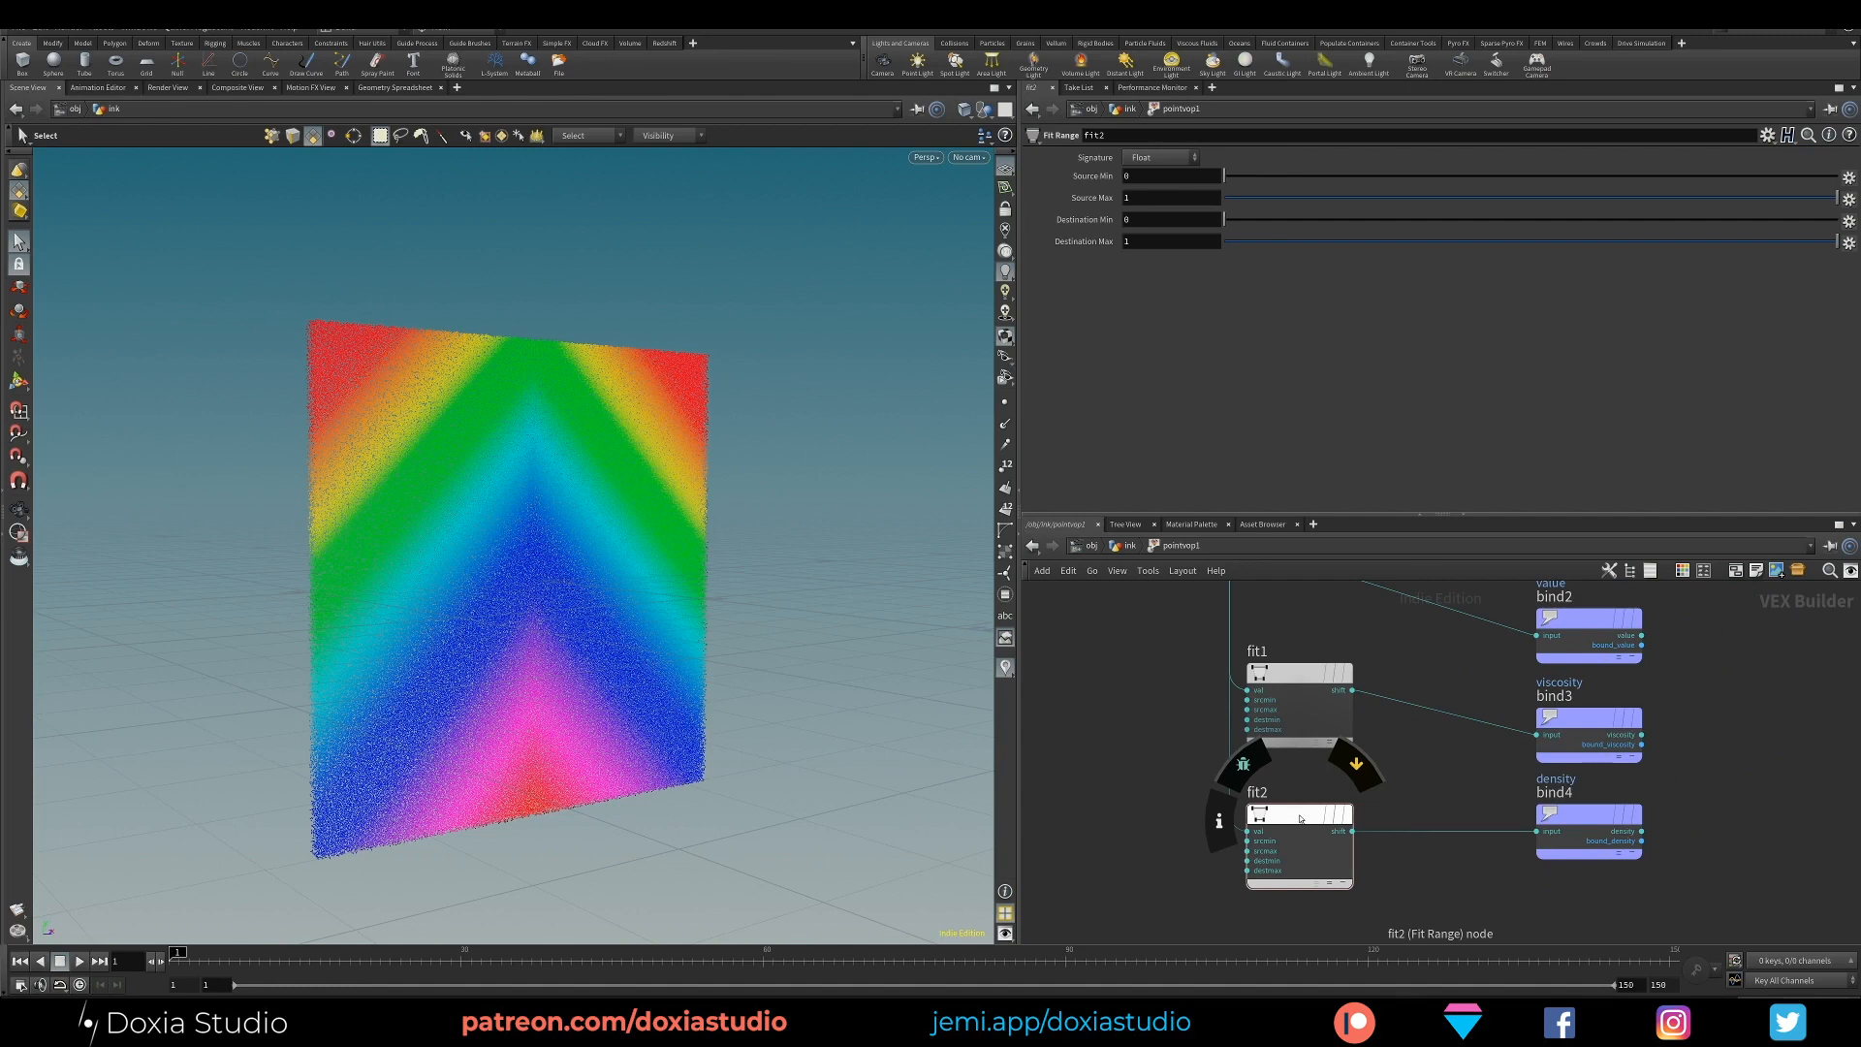
left_click_drag(1301, 819, 1145, 880, "alt")
left_click_drag(1188, 701, 1115, 864)
key("Delete")
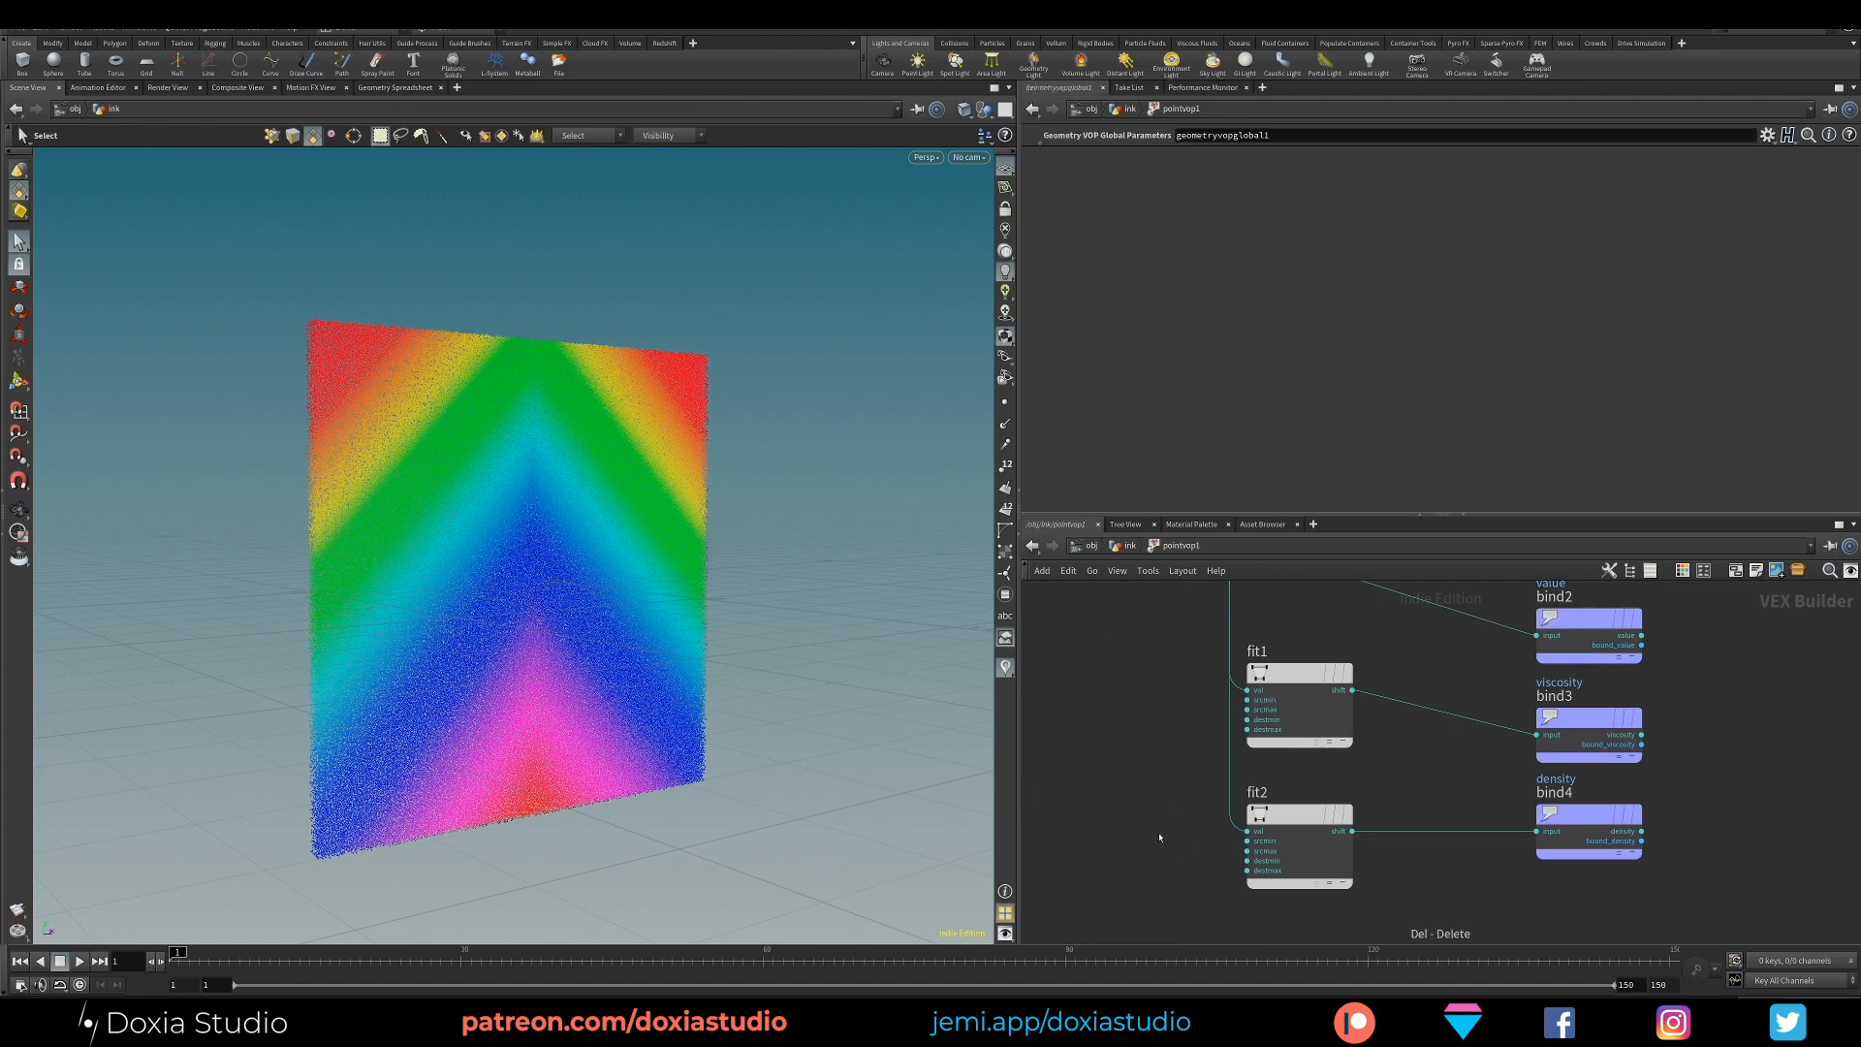
Align the two Fit Range nodes level with the viscosity and density Bind nodes they feed
mouse_move(1168, 789)
middle_mouse_down()
mouse_move(1209, 914)
mouse_move(1179, 778)
middle_mouse_up()
mouse_move(1621, 711)
left_mouse_down()
mouse_move(1621, 694)
mouse_move(1621, 710)
left_mouse_up()
left_click_drag(1590, 805, 1590, 819)
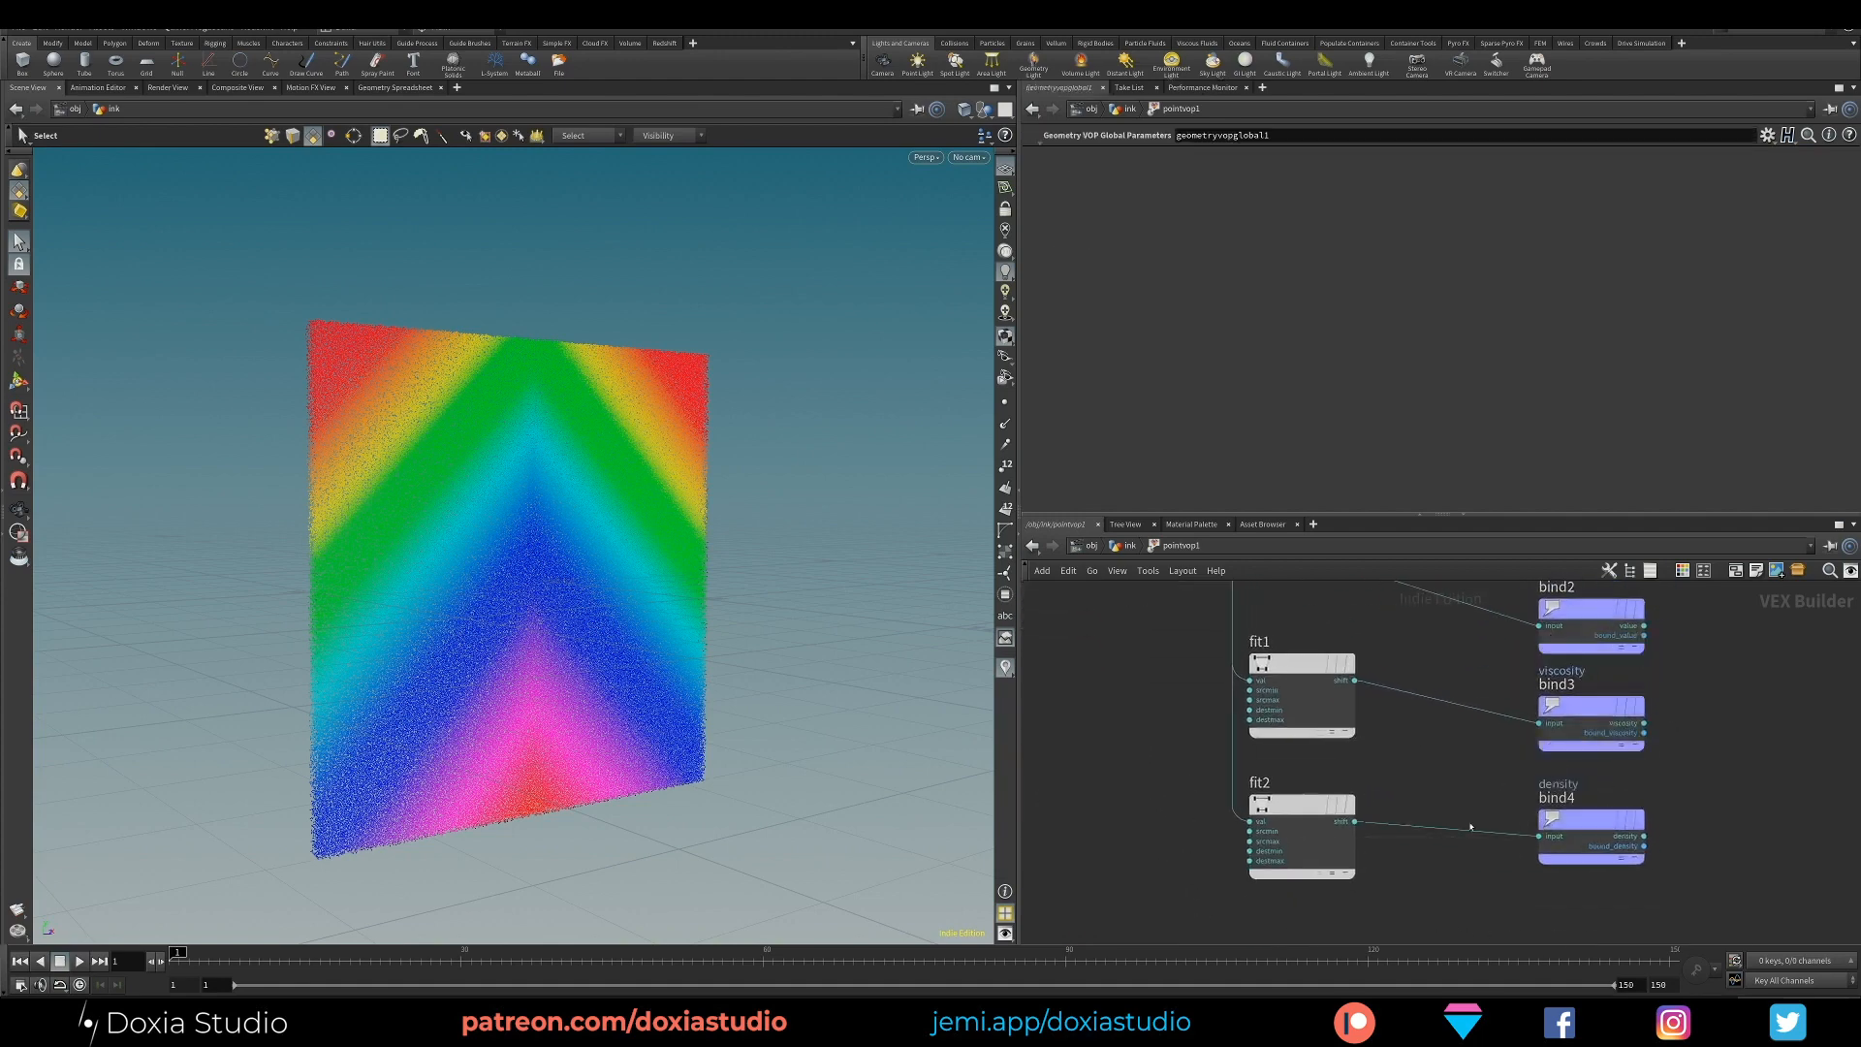
left_click_drag(1299, 805, 1299, 819)
left_click_drag(1299, 676, 1300, 719)
Set the fit1 node's Destination Min to 5 and Destination Max to 20 for viscosity
middle_click_drag(1373, 652, 1393, 603)
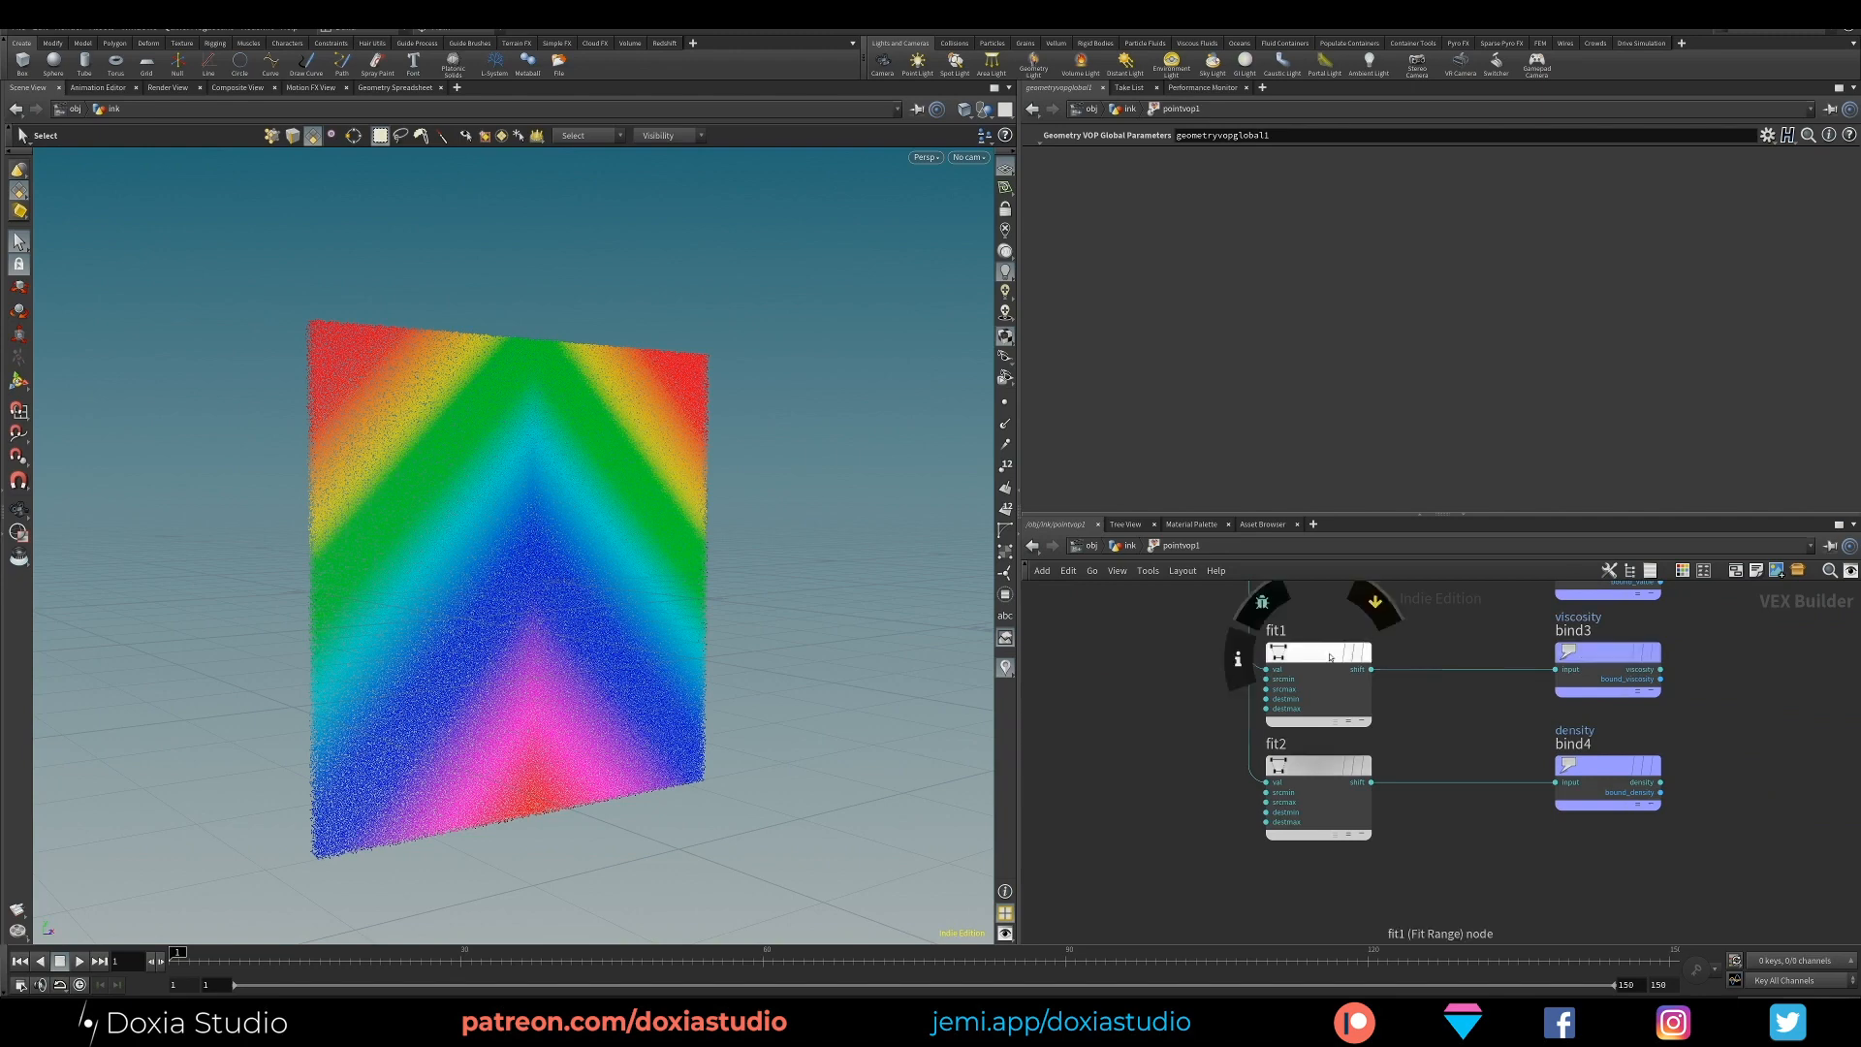
left_click(1313, 652)
left_click(1135, 221)
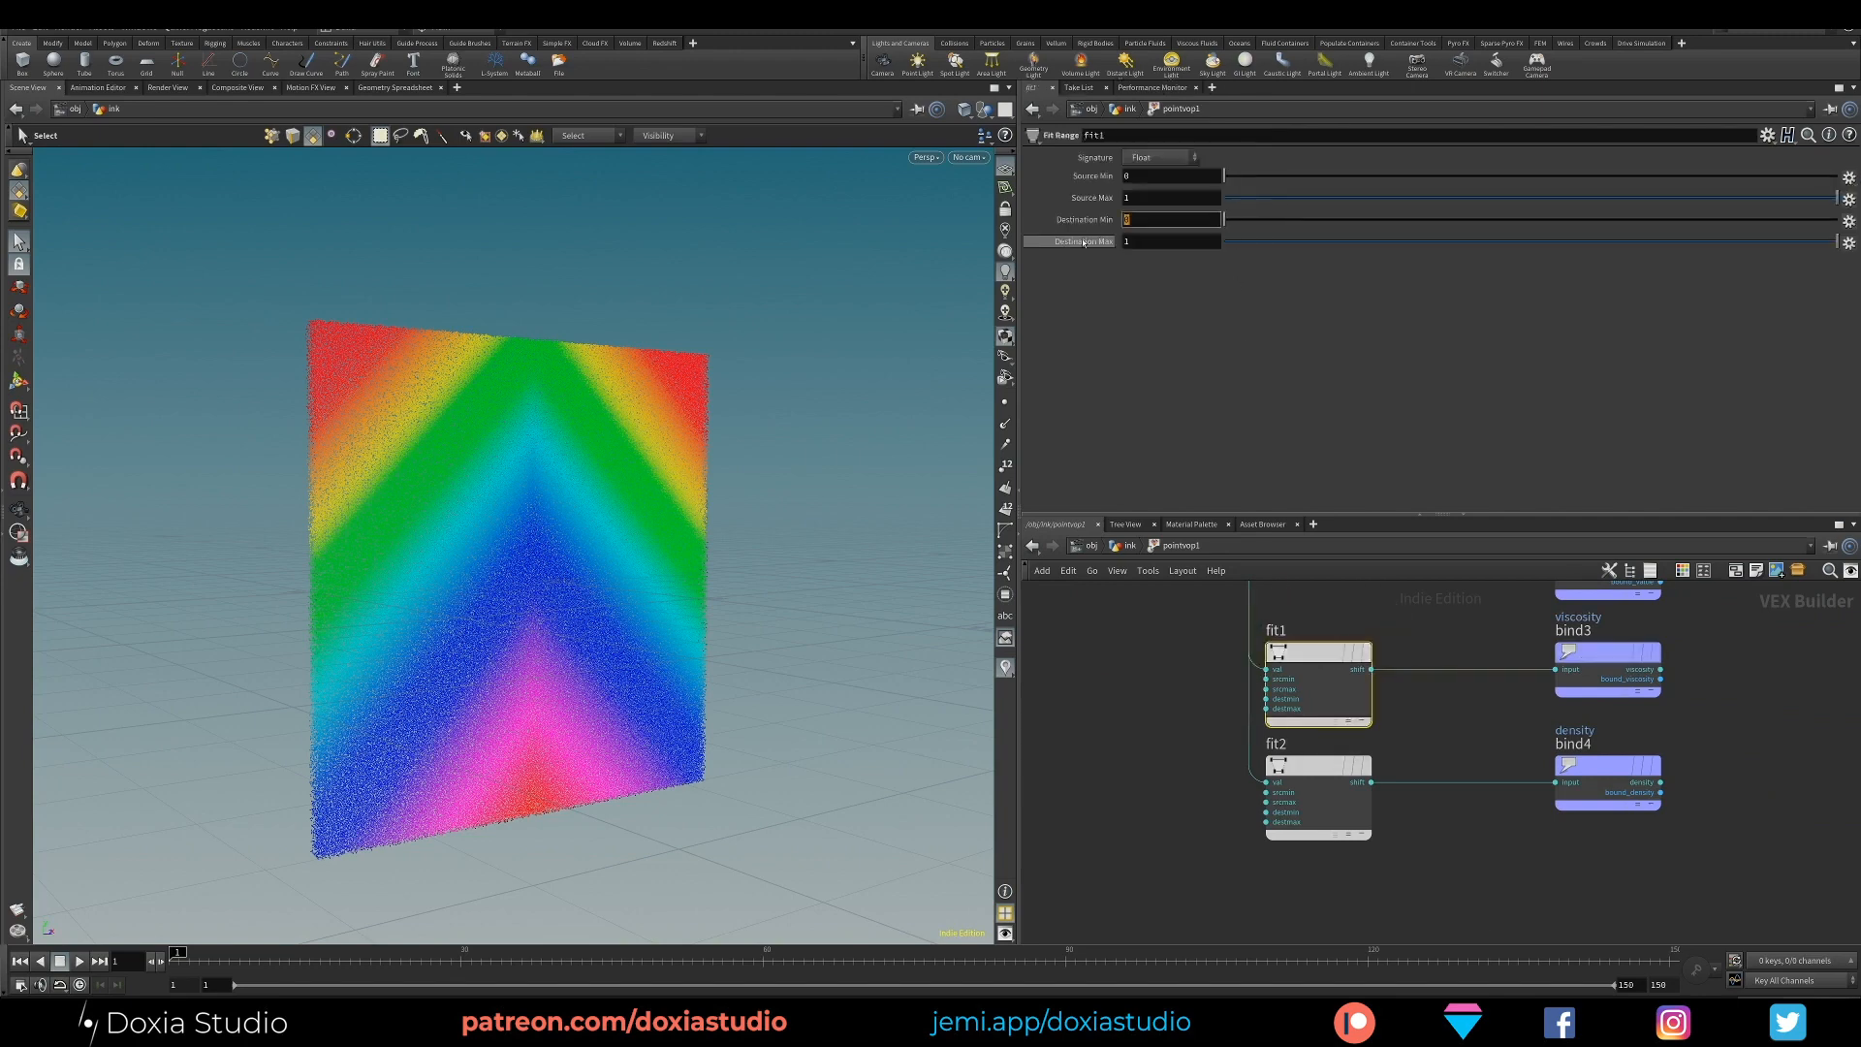
type("1")
key("Return")
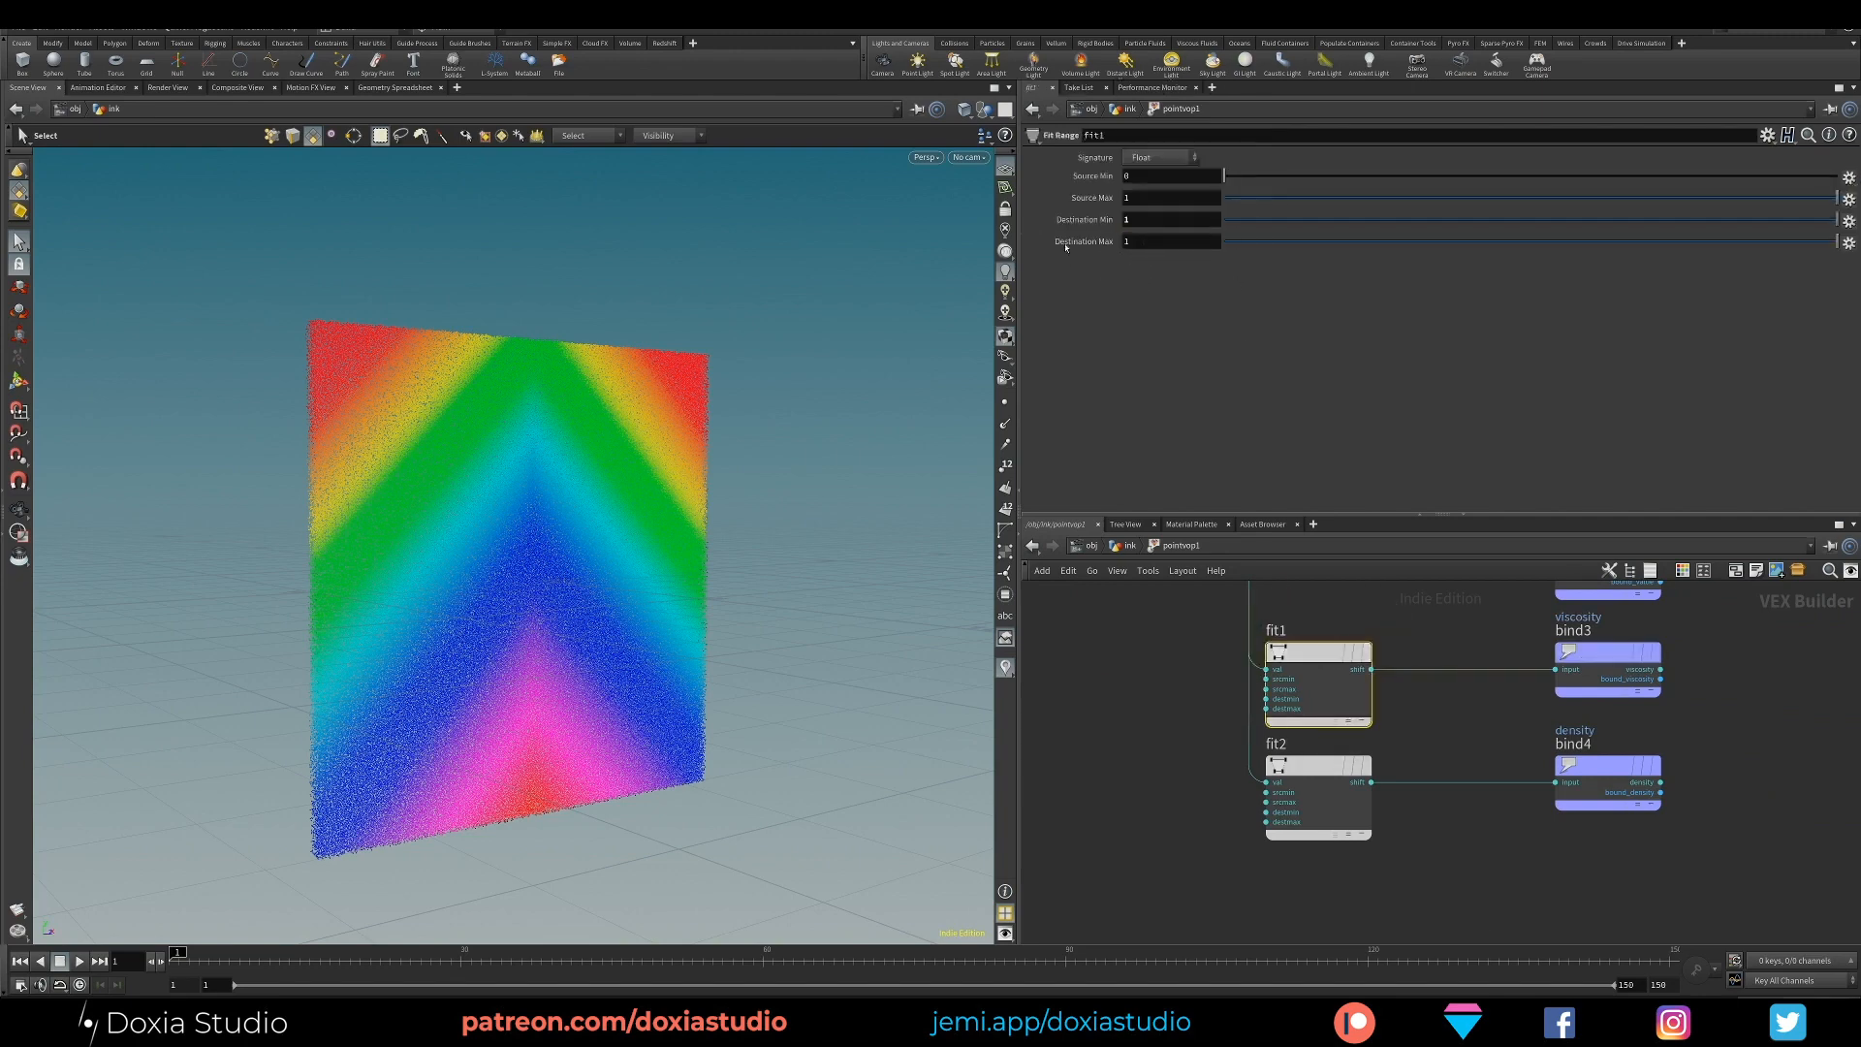
mouse_move(1143, 244)
left_mouse_down()
mouse_move(1111, 260)
mouse_move(1115, 222)
left_mouse_up()
type("20")
key("Return")
type("5")
key("Return")
Set the fit2 node's Destination Min to 4000 and Destination Max to 250 for density
left_click(1299, 766)
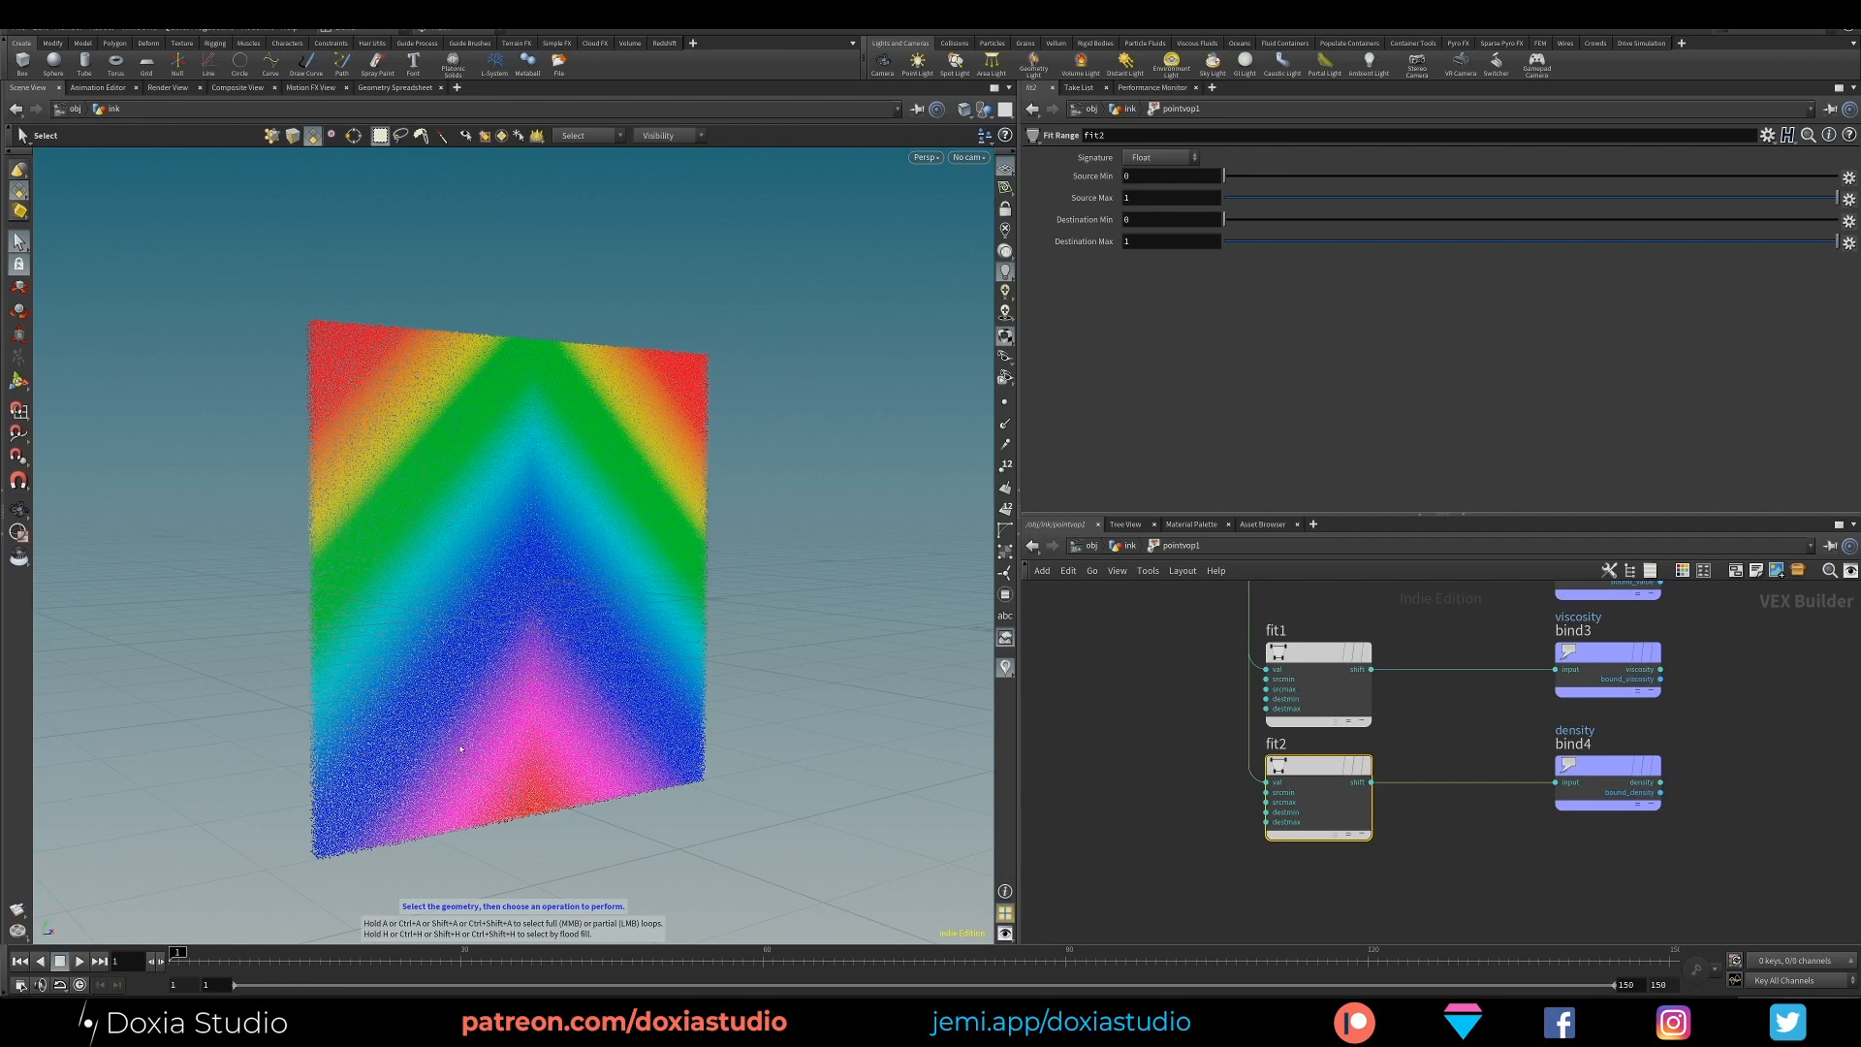
double_click(1125, 220)
type("4000")
key("Tab")
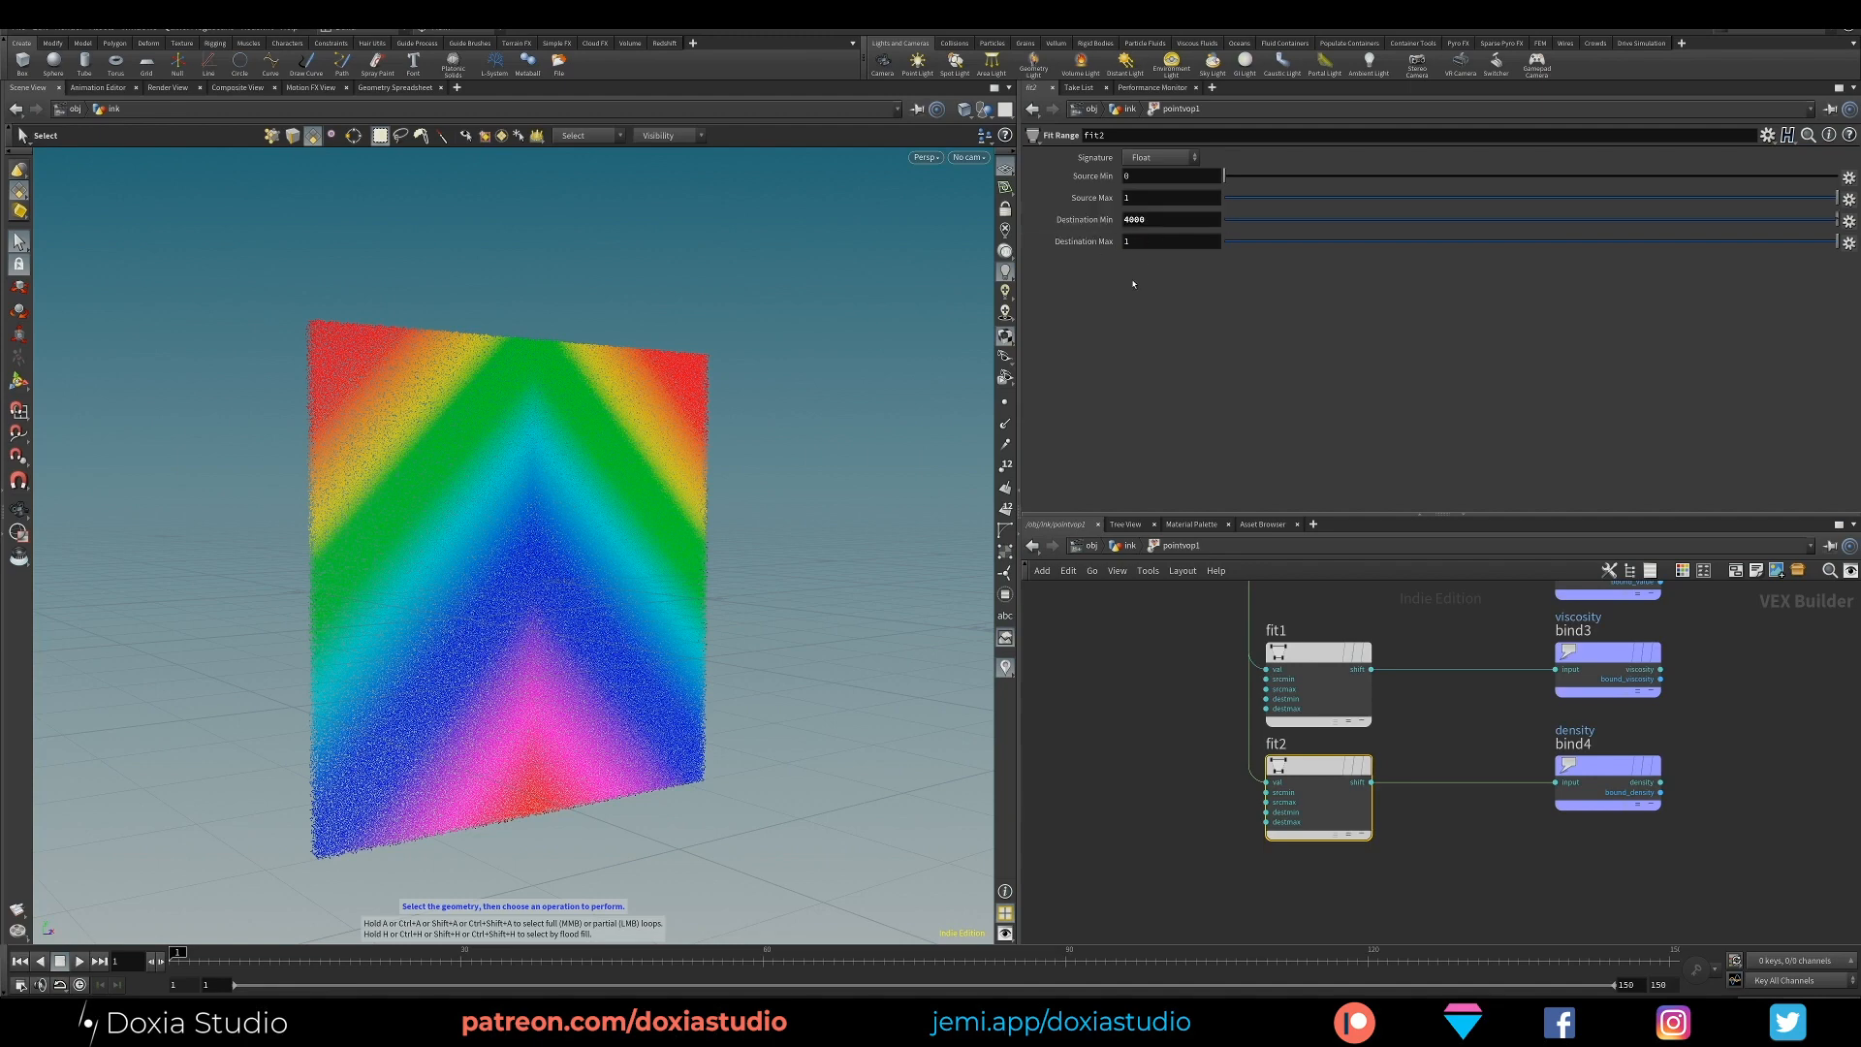
type("250")
key("Return")
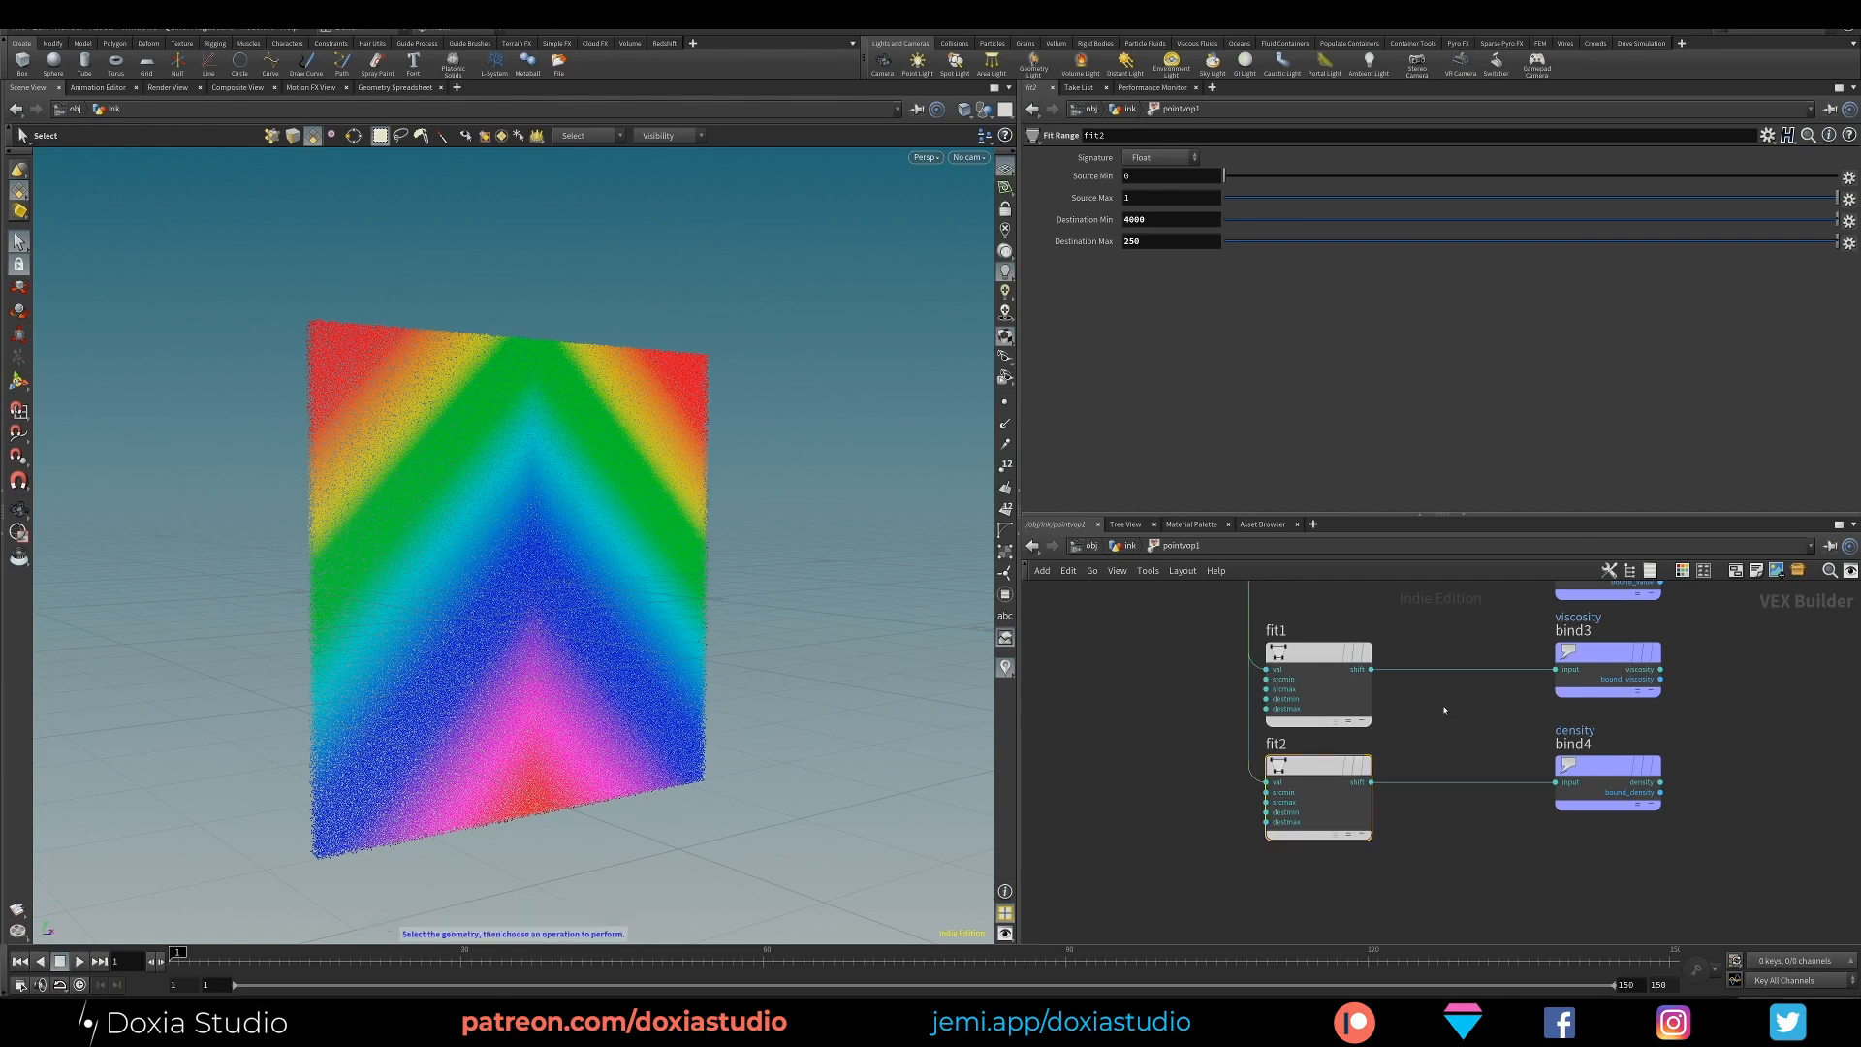
Check null1's point attributes in the Geometry Spreadsheet, sorting by viscosity and by density
key("u")
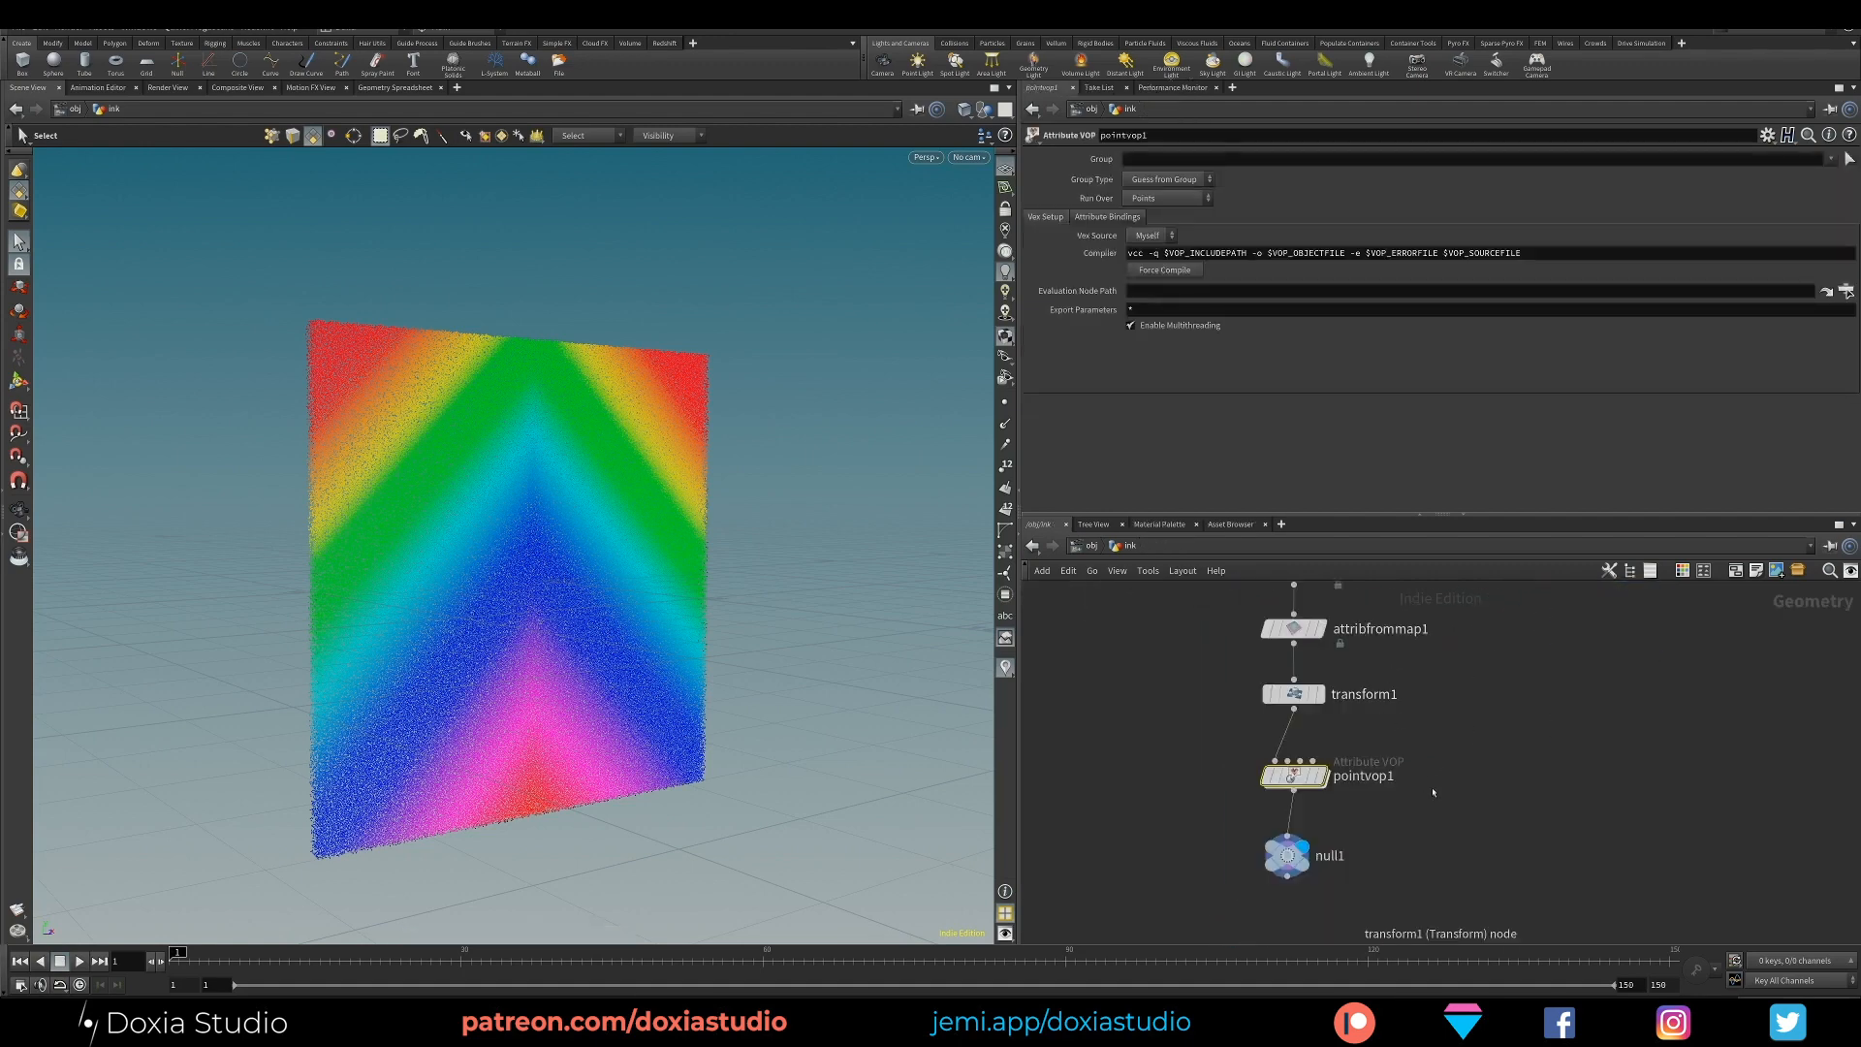
left_click(1287, 853)
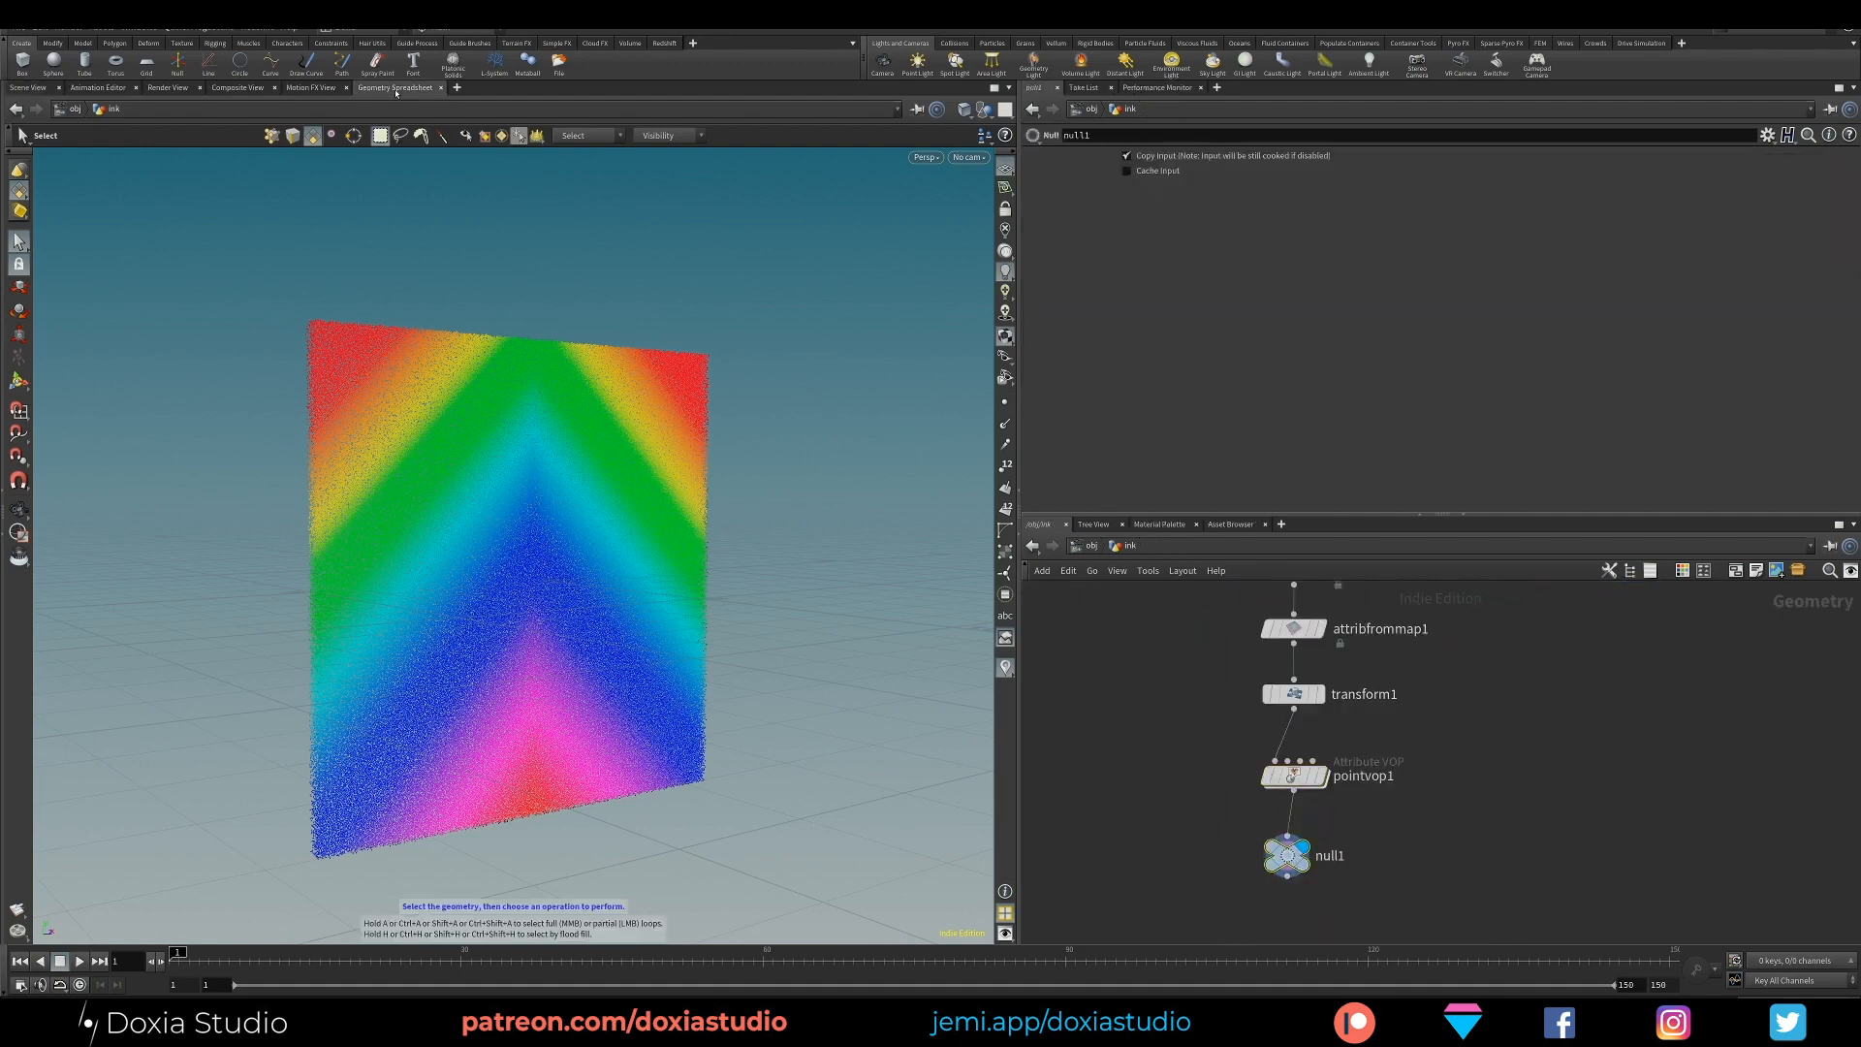
left_click(394, 89)
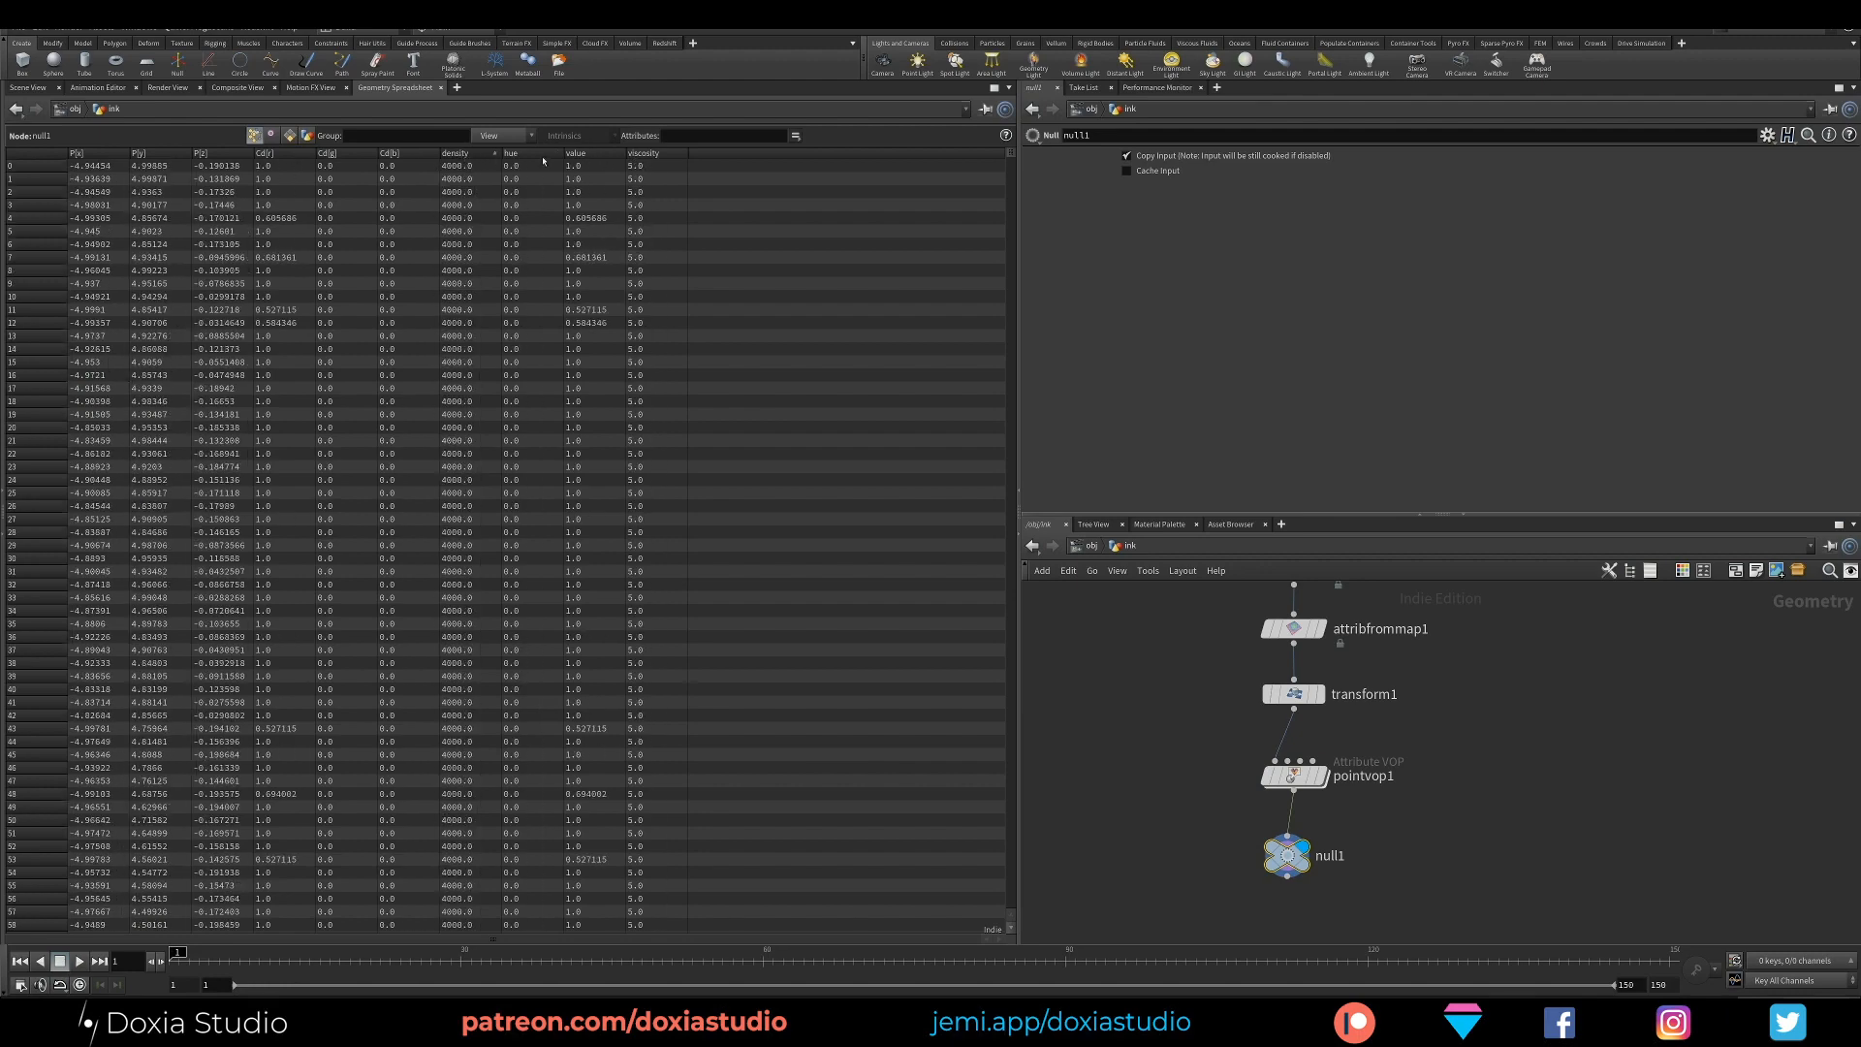
left_click(663, 153)
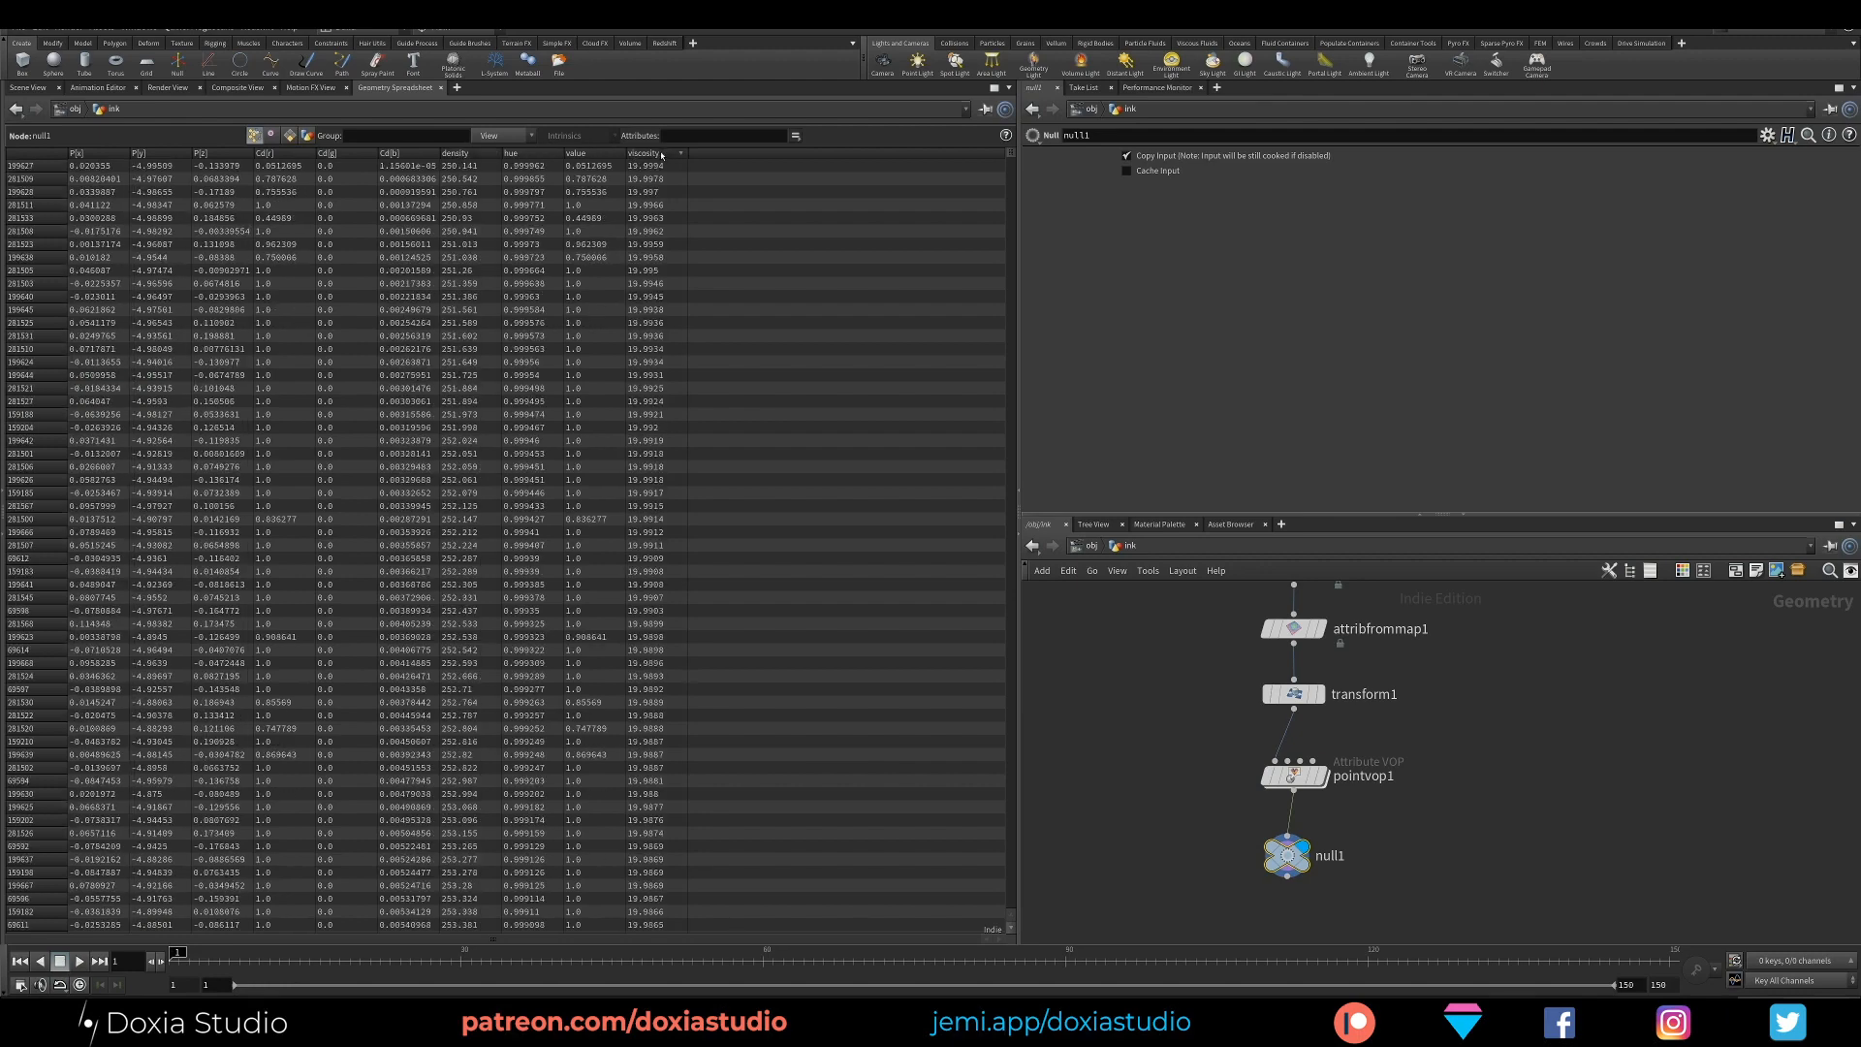
left_click(471, 154)
left_click(471, 155)
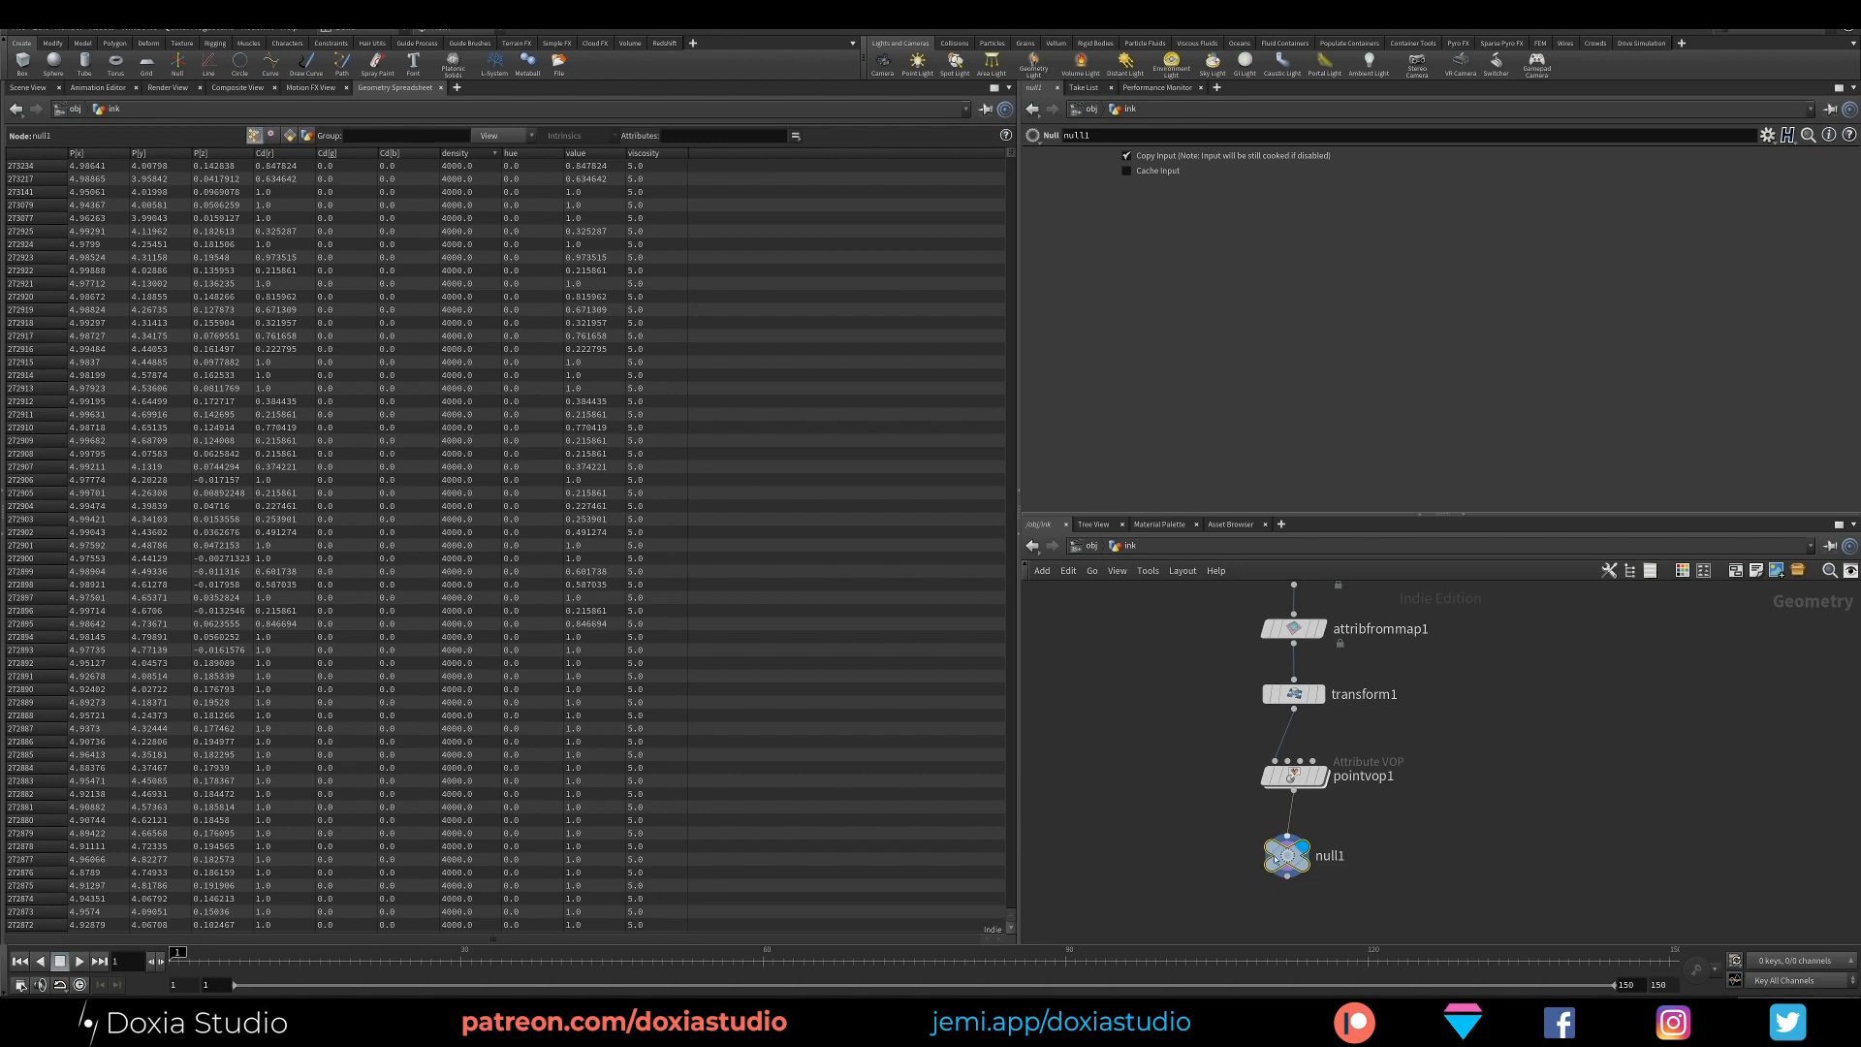
Add a DOP Network node connected below null1 and select it
middle_click_drag(1282, 919, 1362, 778)
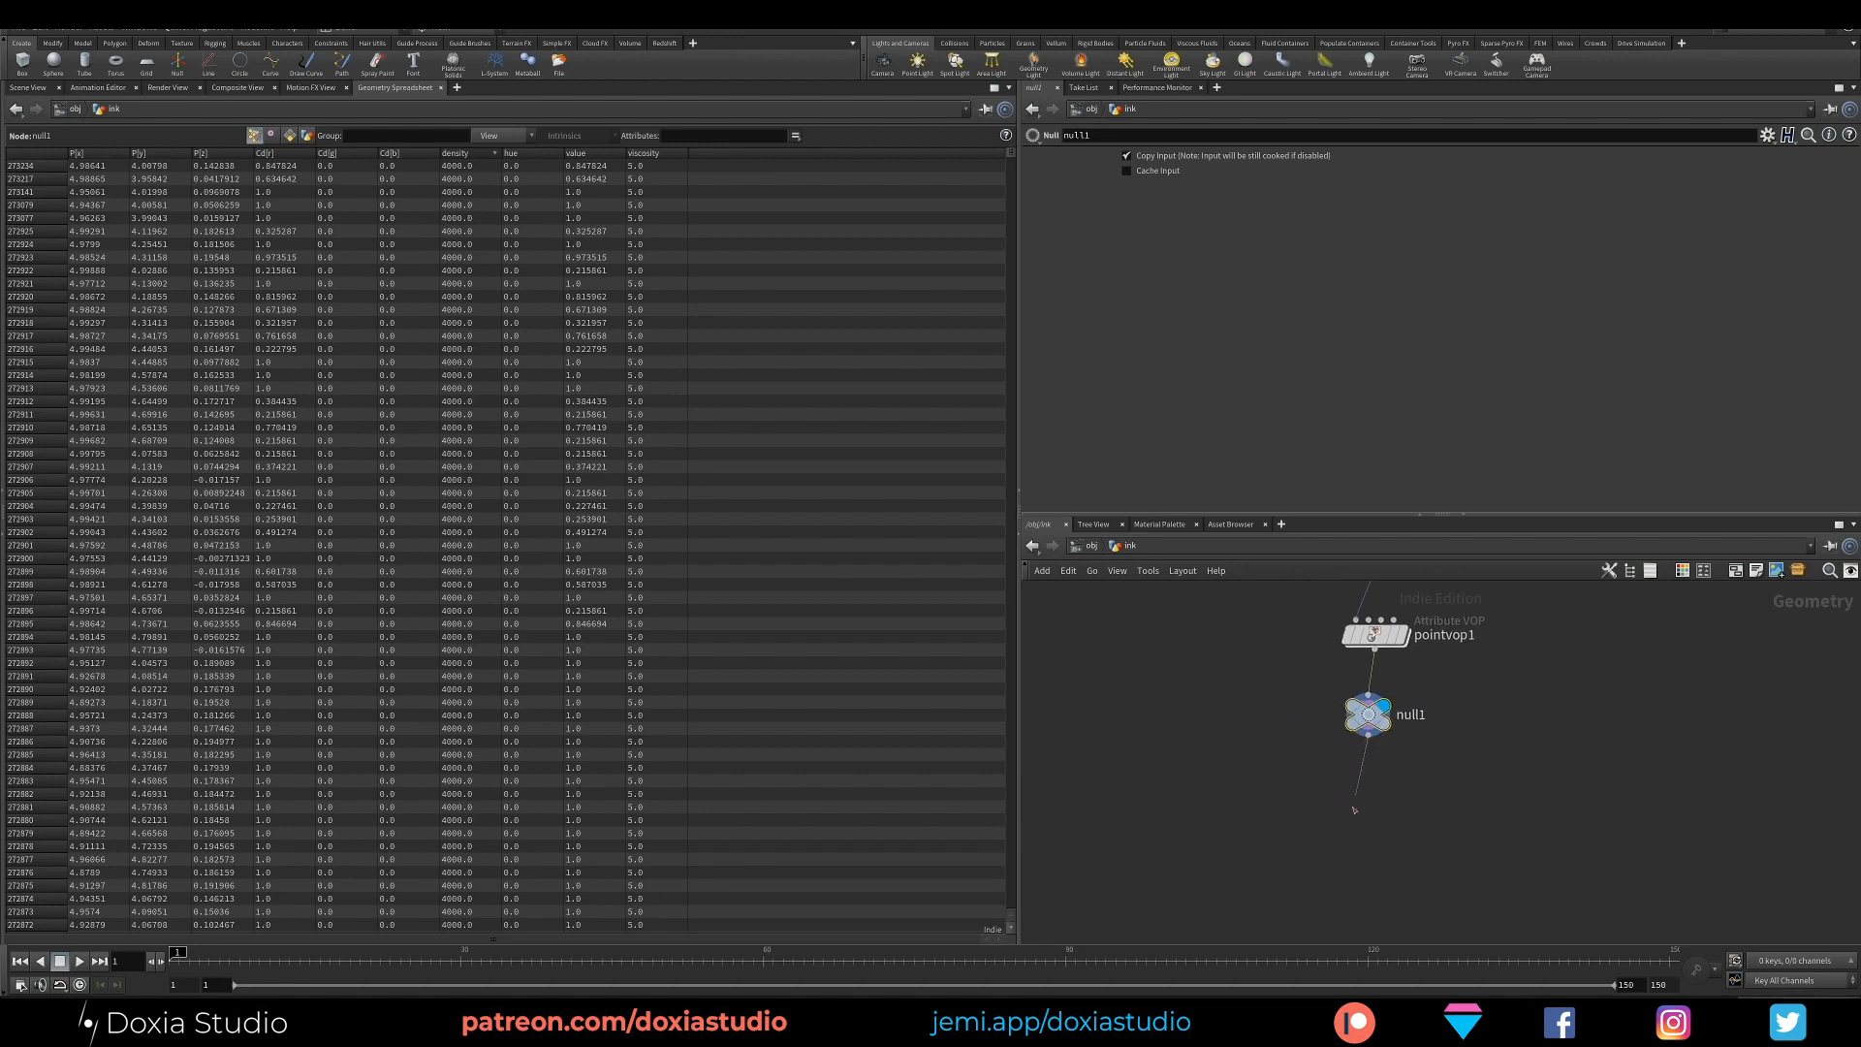
key("Tab")
type("dopnet")
key("Return")
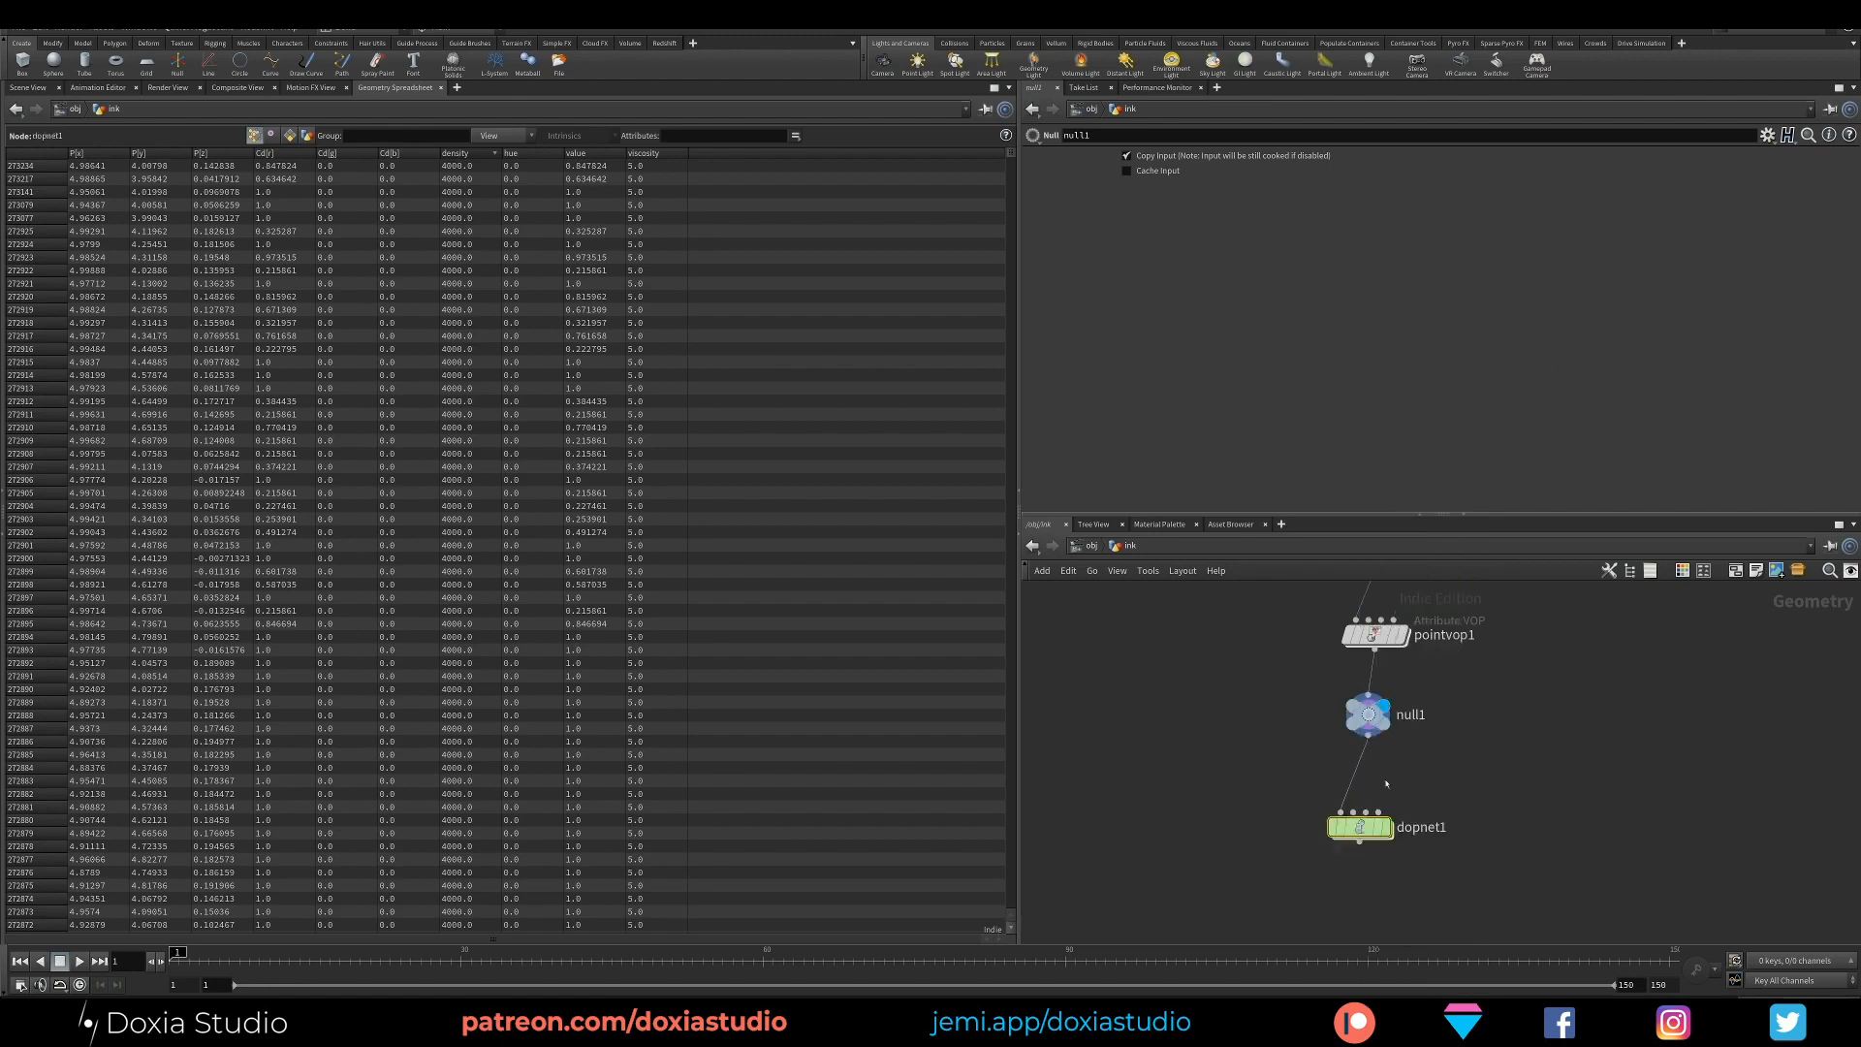
left_click(1359, 824)
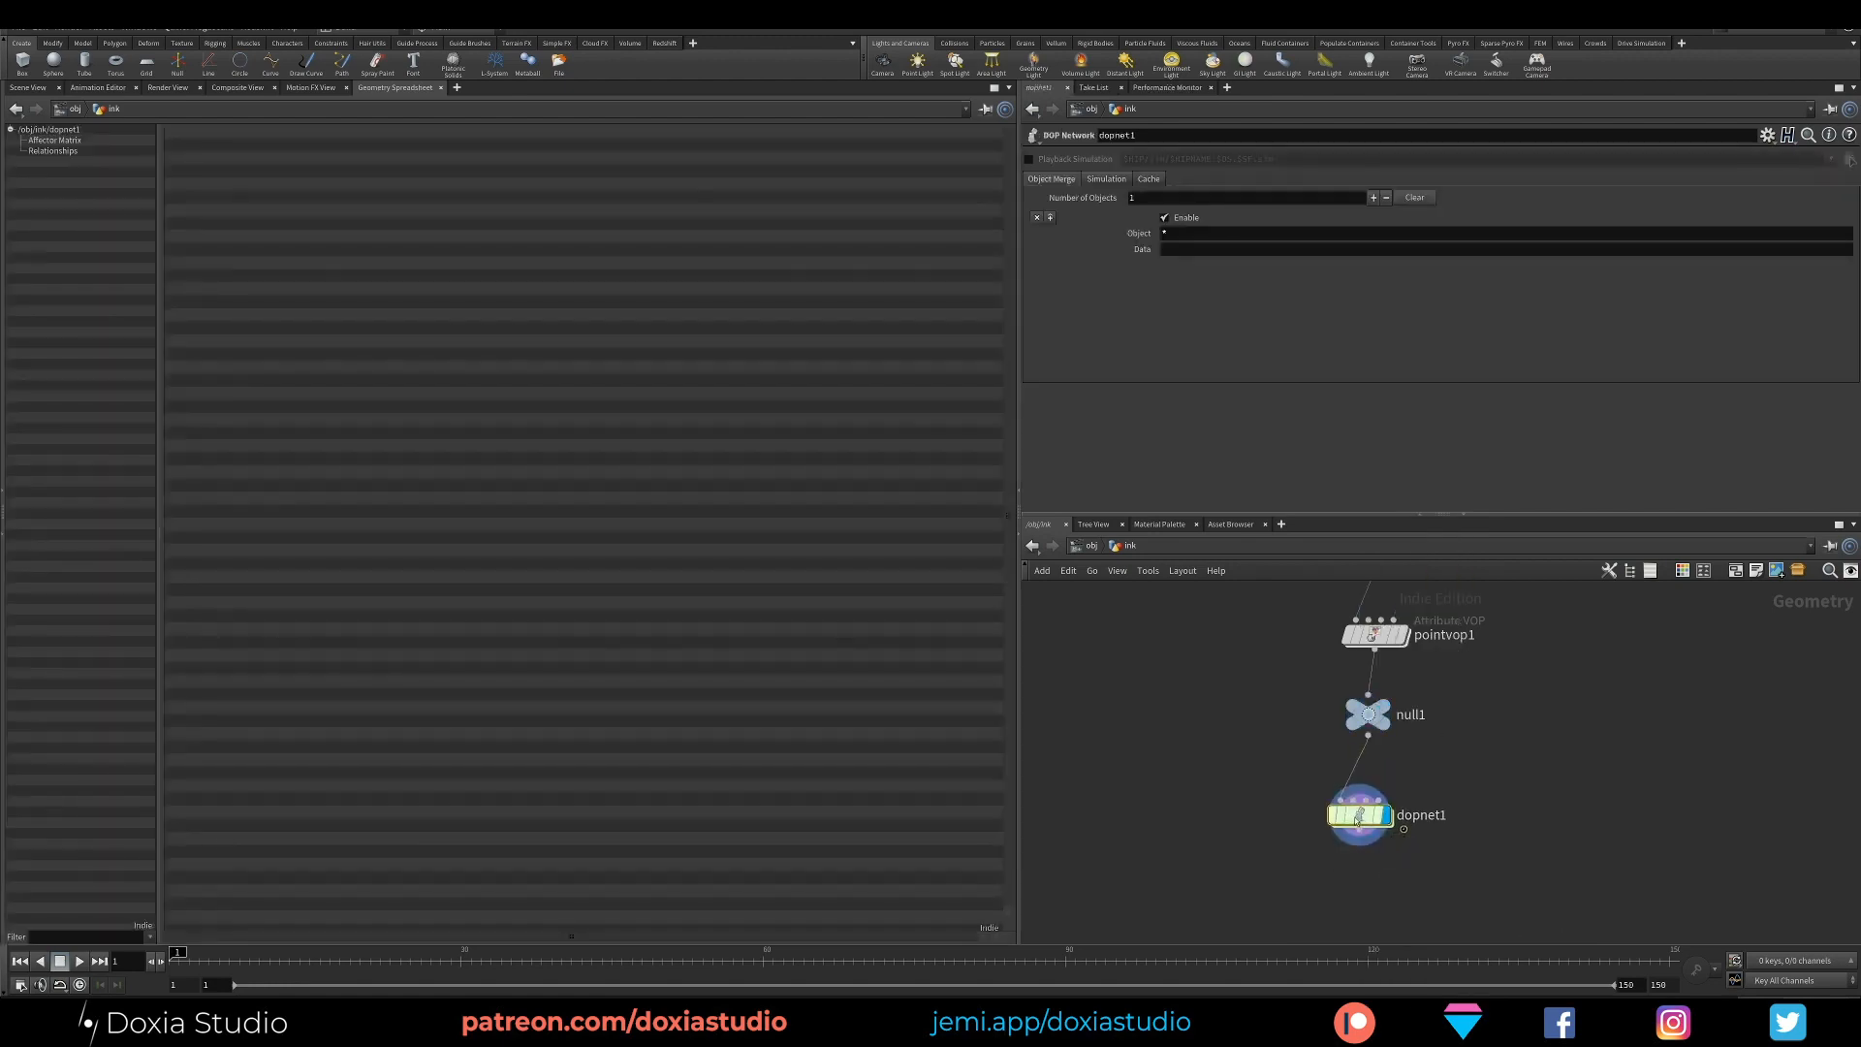
Show the 3D scene view, enter dopnet1 and add a FLIP Object node above the output node
left_click(27, 87)
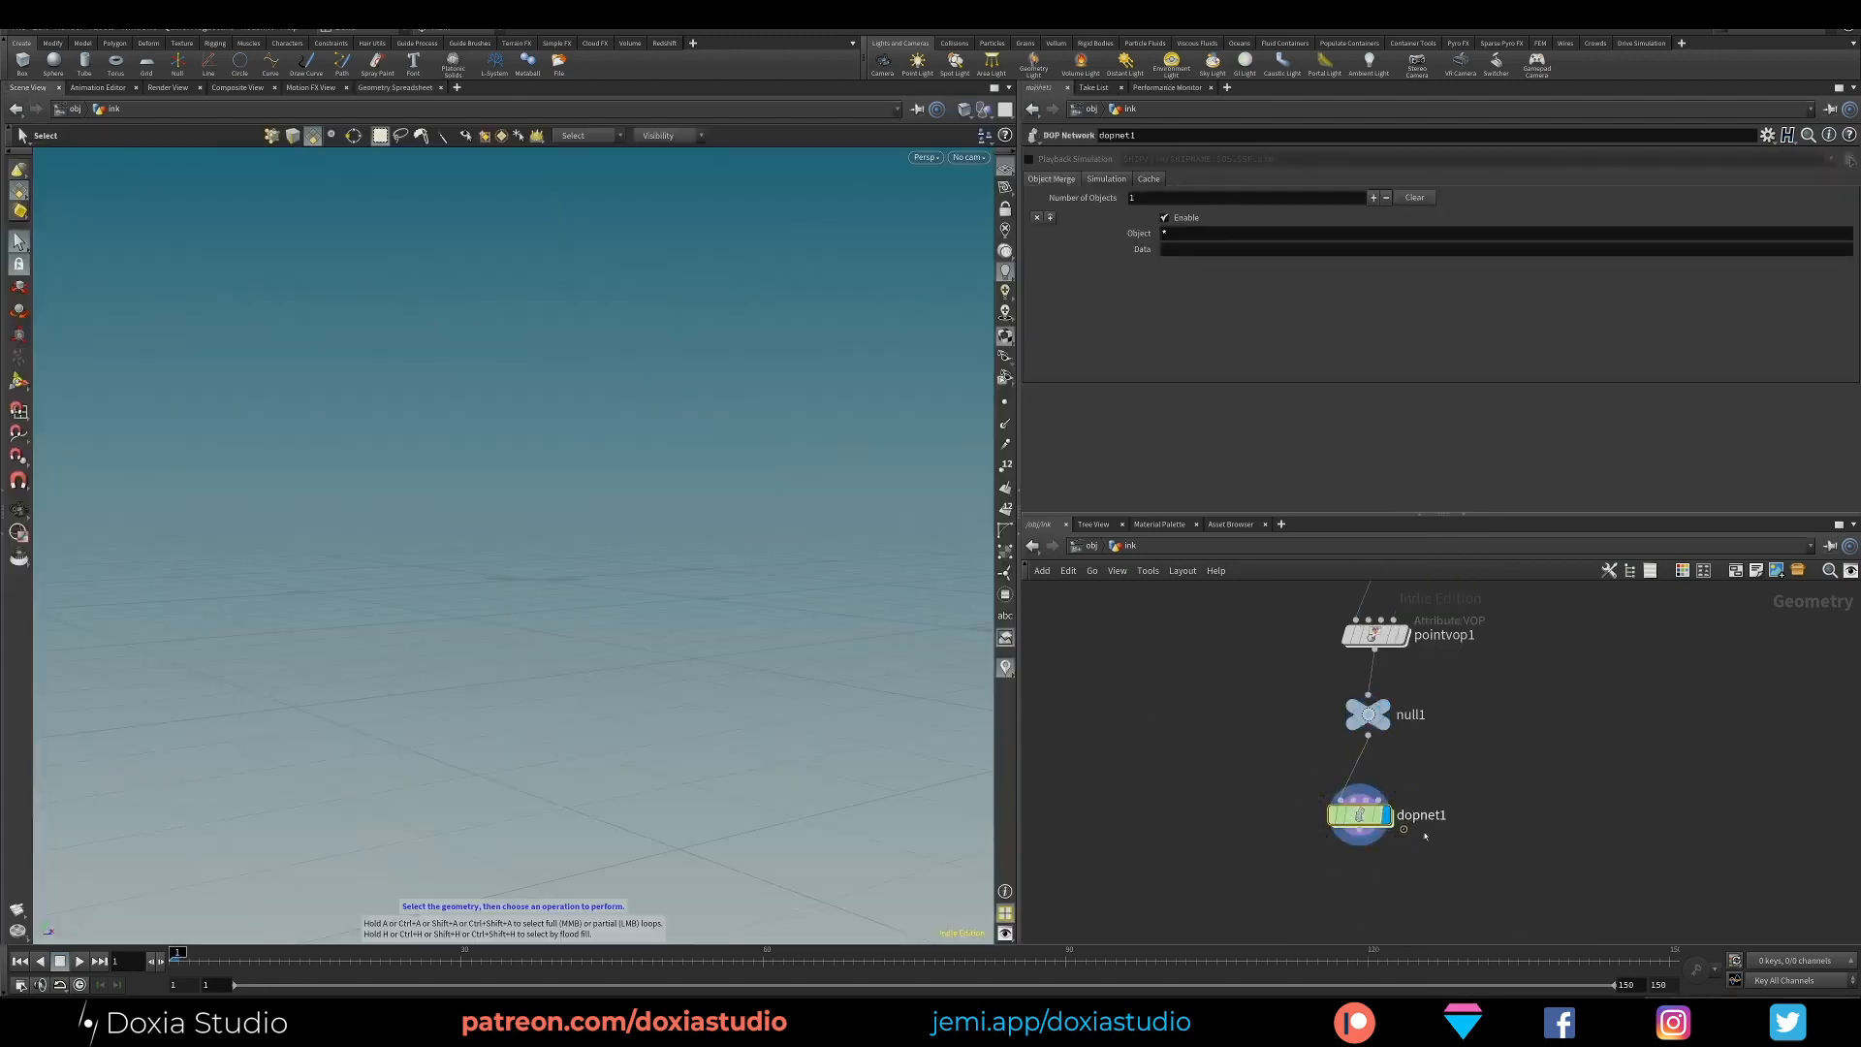
left_click_drag(1360, 817, 1369, 816)
double_click(1369, 816)
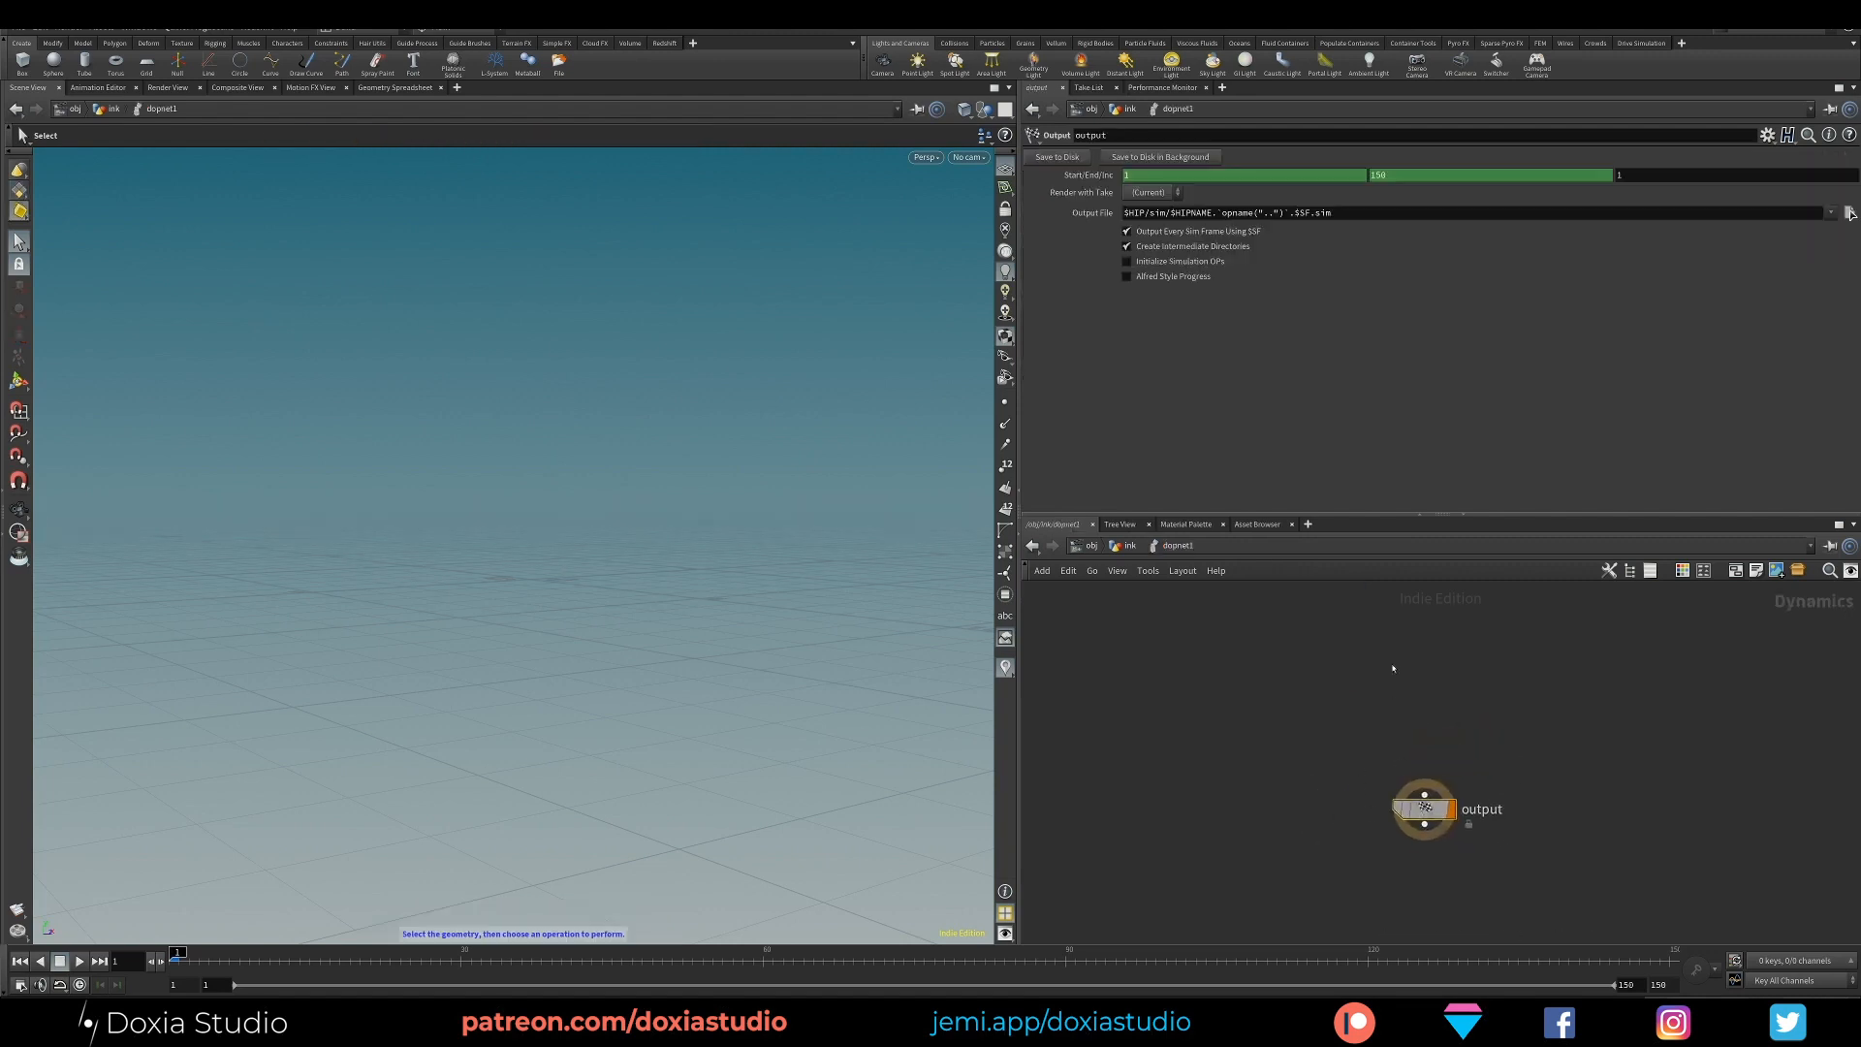
key("Tab")
type("filp")
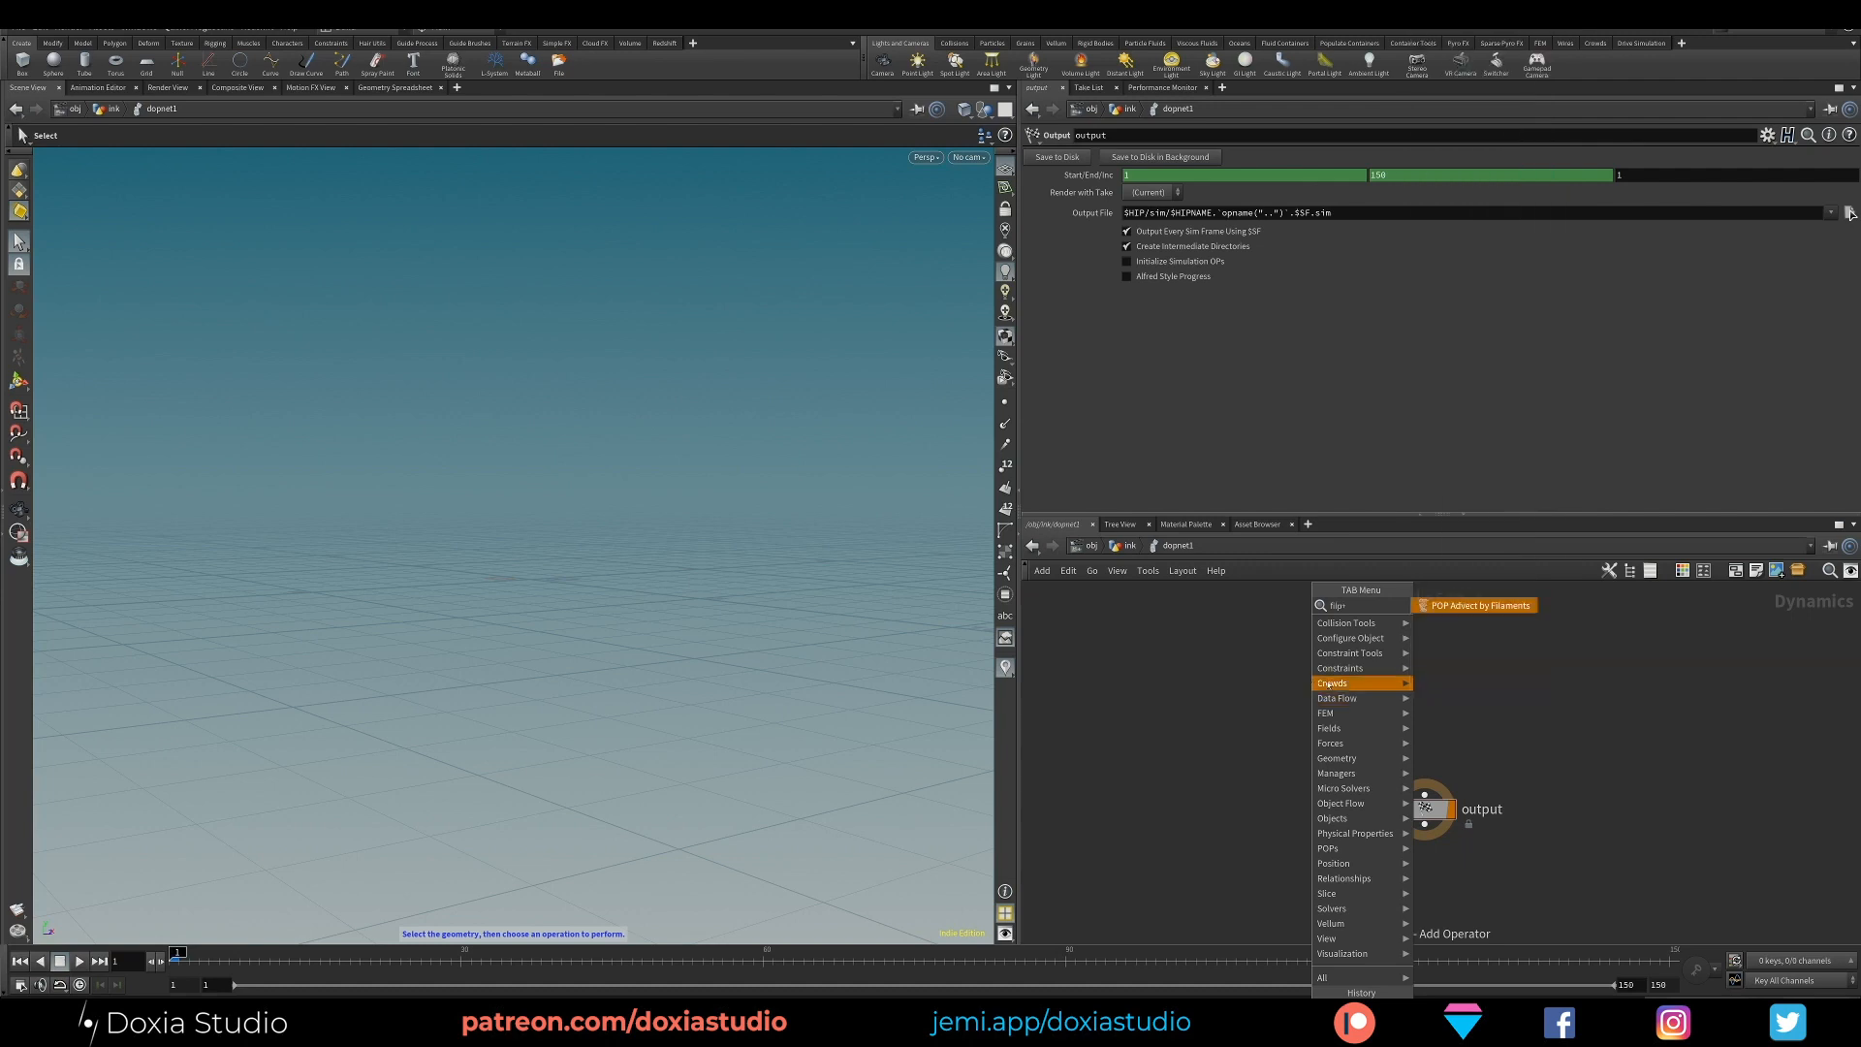
key("Escape")
key("Tab")
type("flip")
left_click(1464, 621)
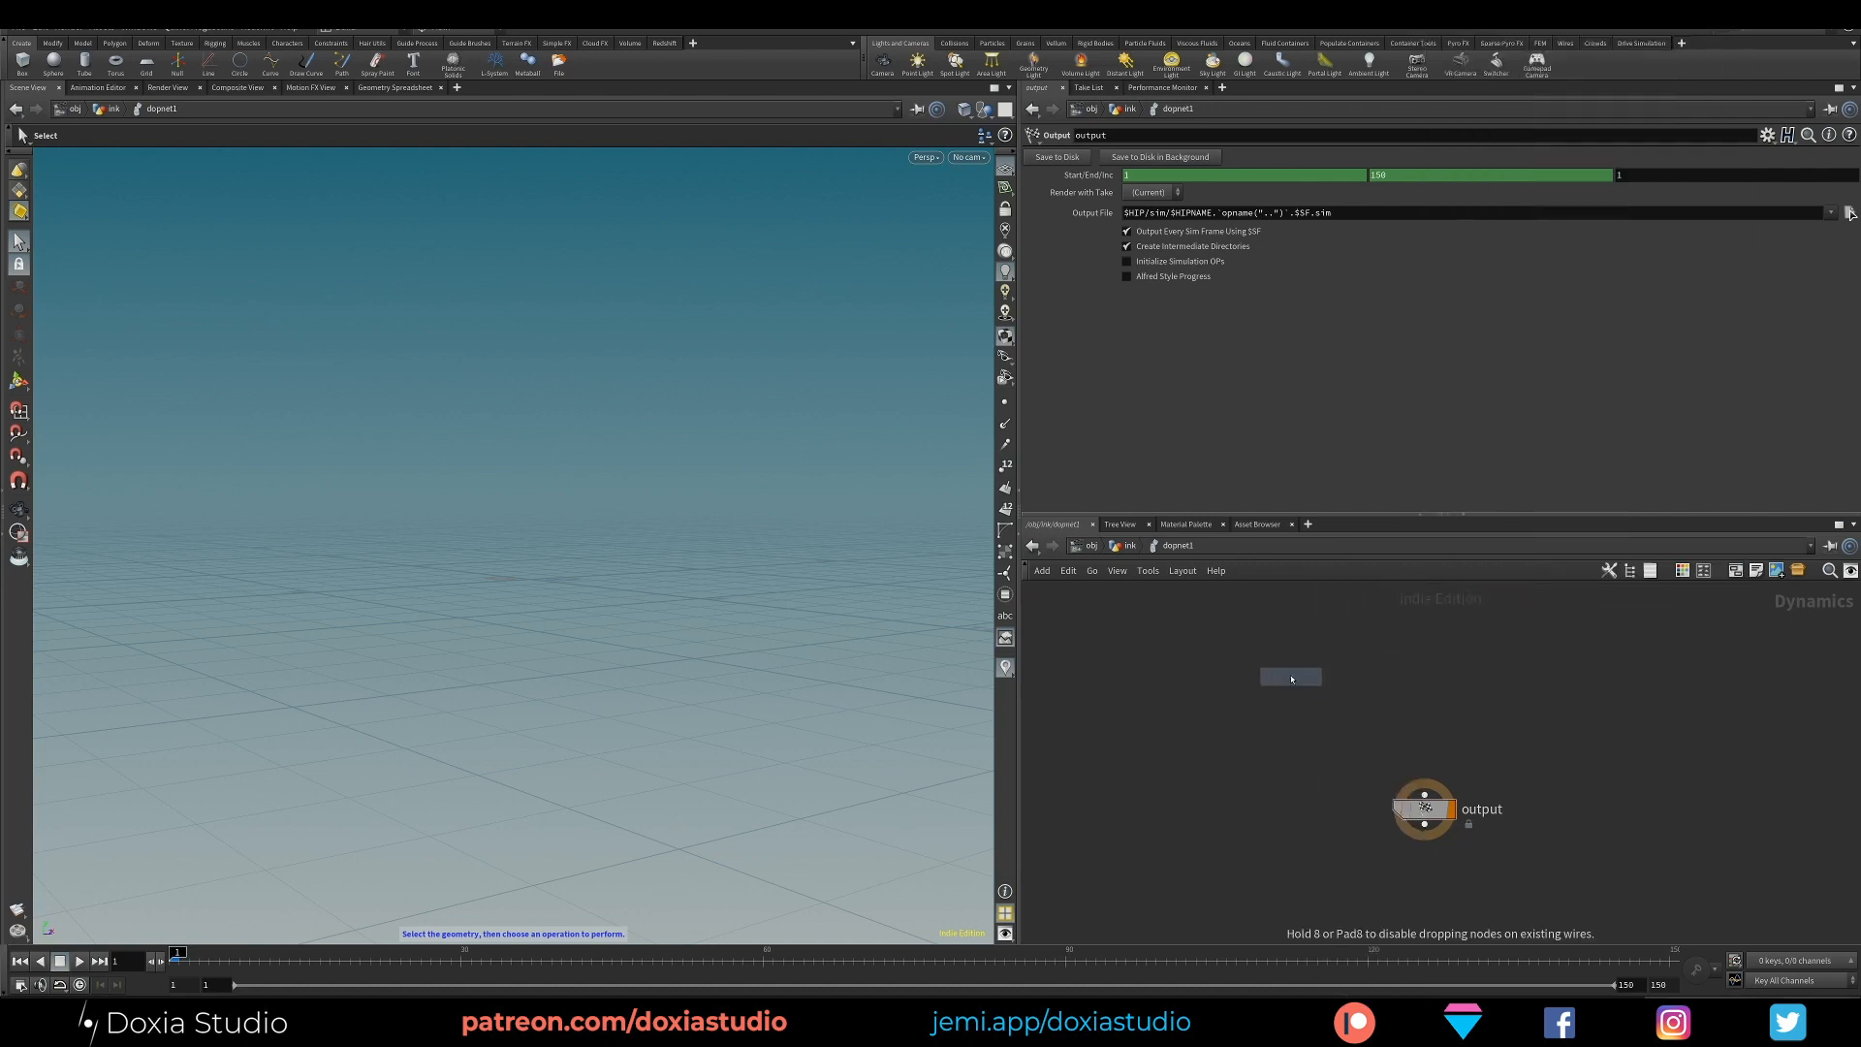
left_click(1292, 661)
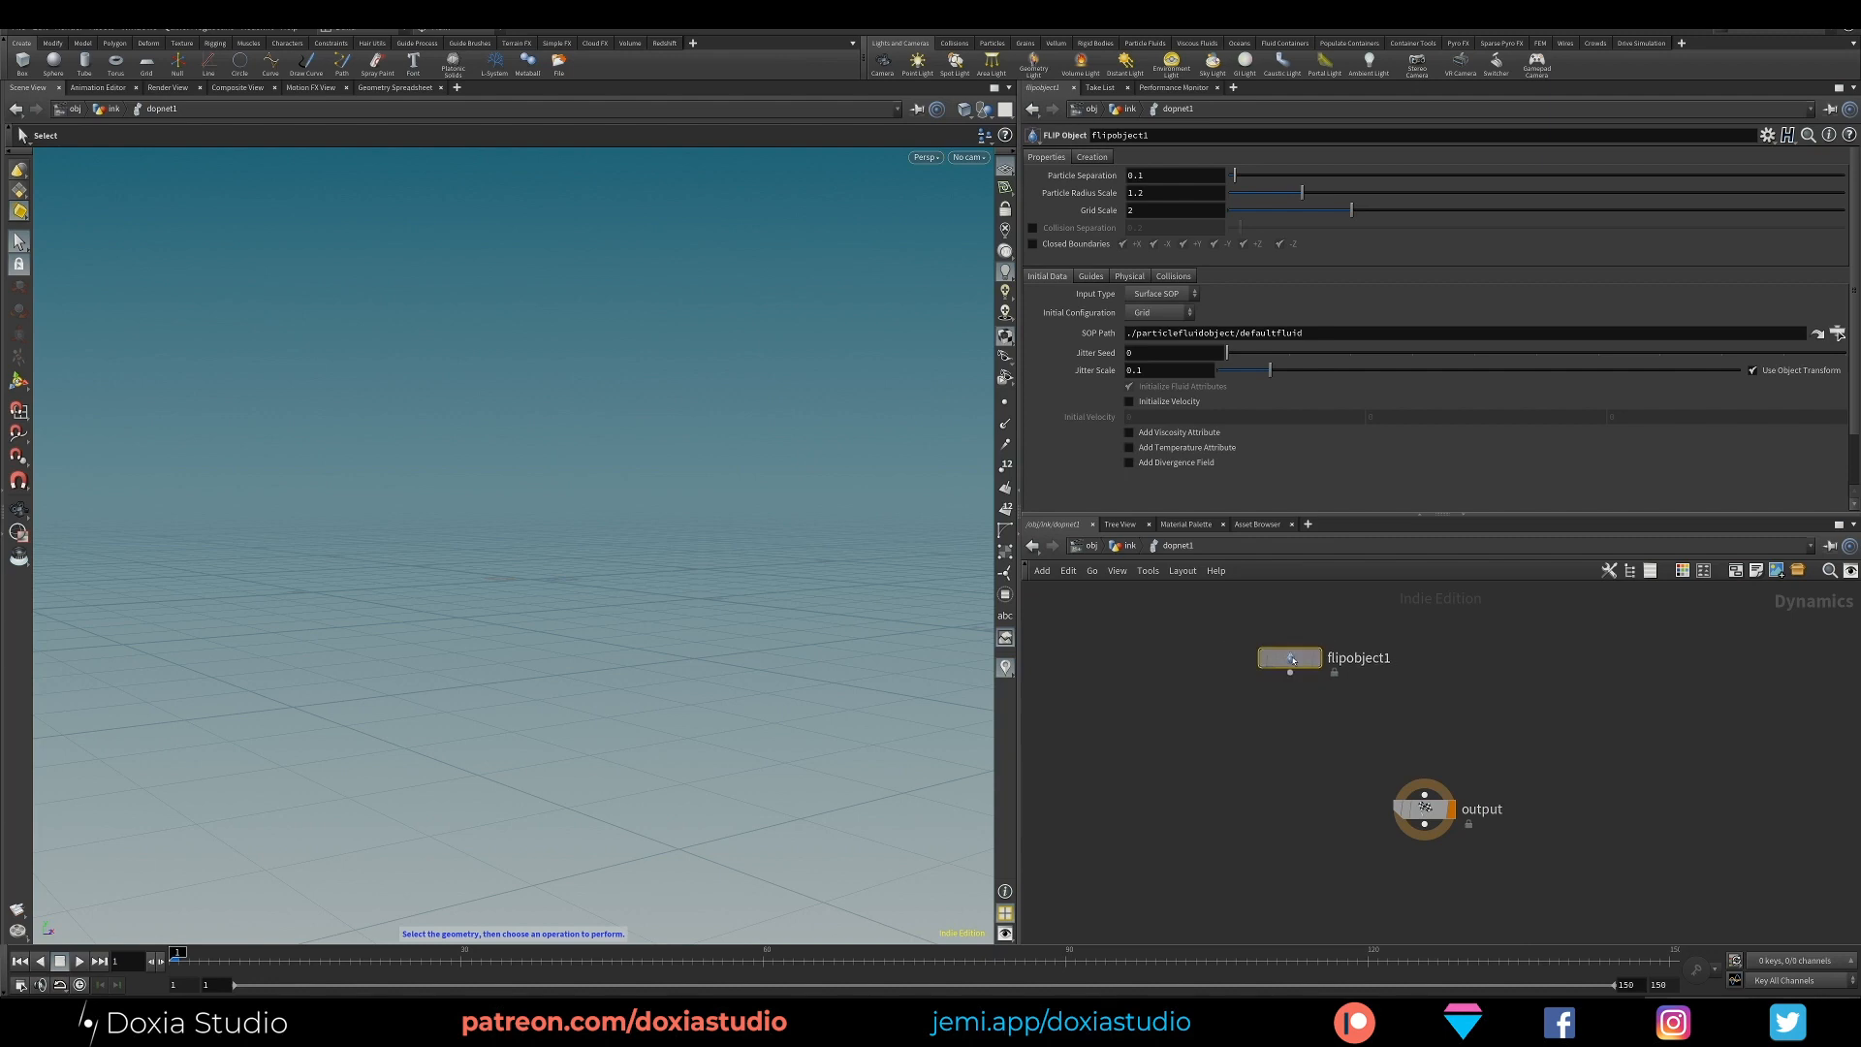
Set the FLIP object's Input Type to Particle Field and its SOP Path to null1 in the ink network
left_click(1160, 294)
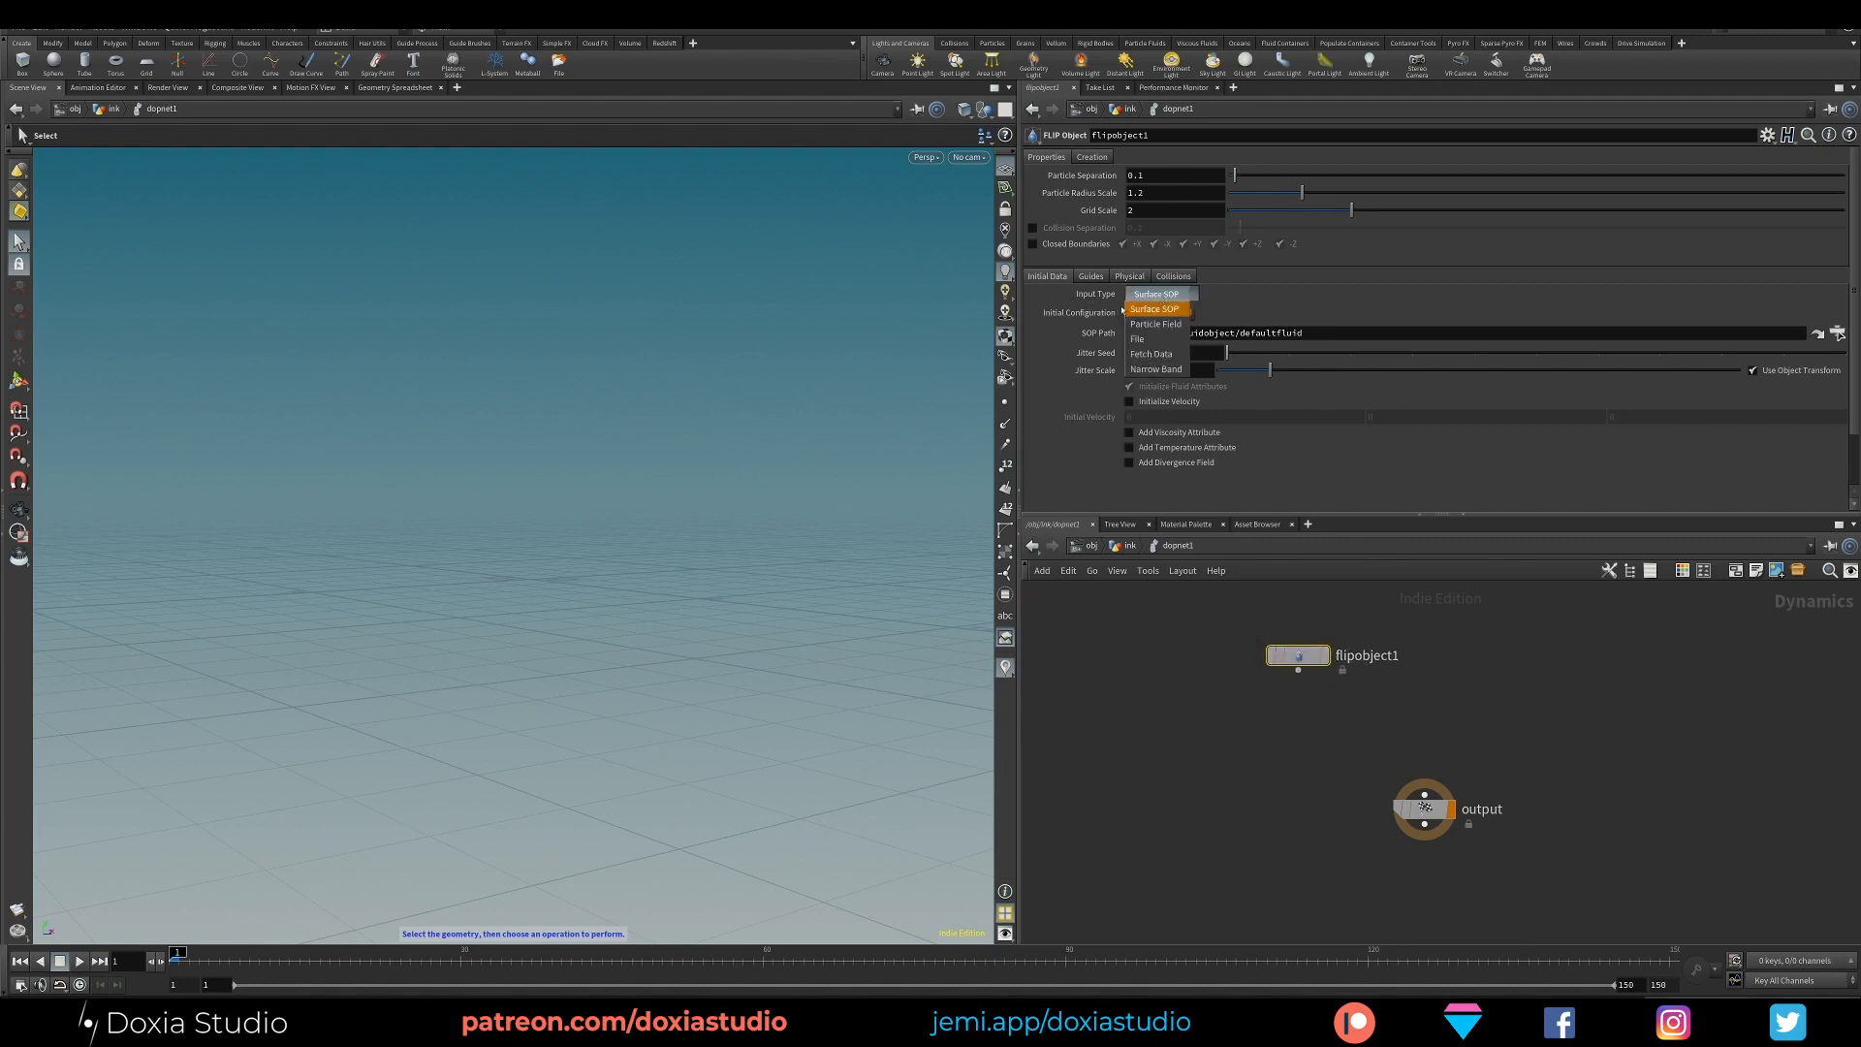
left_click(1156, 323)
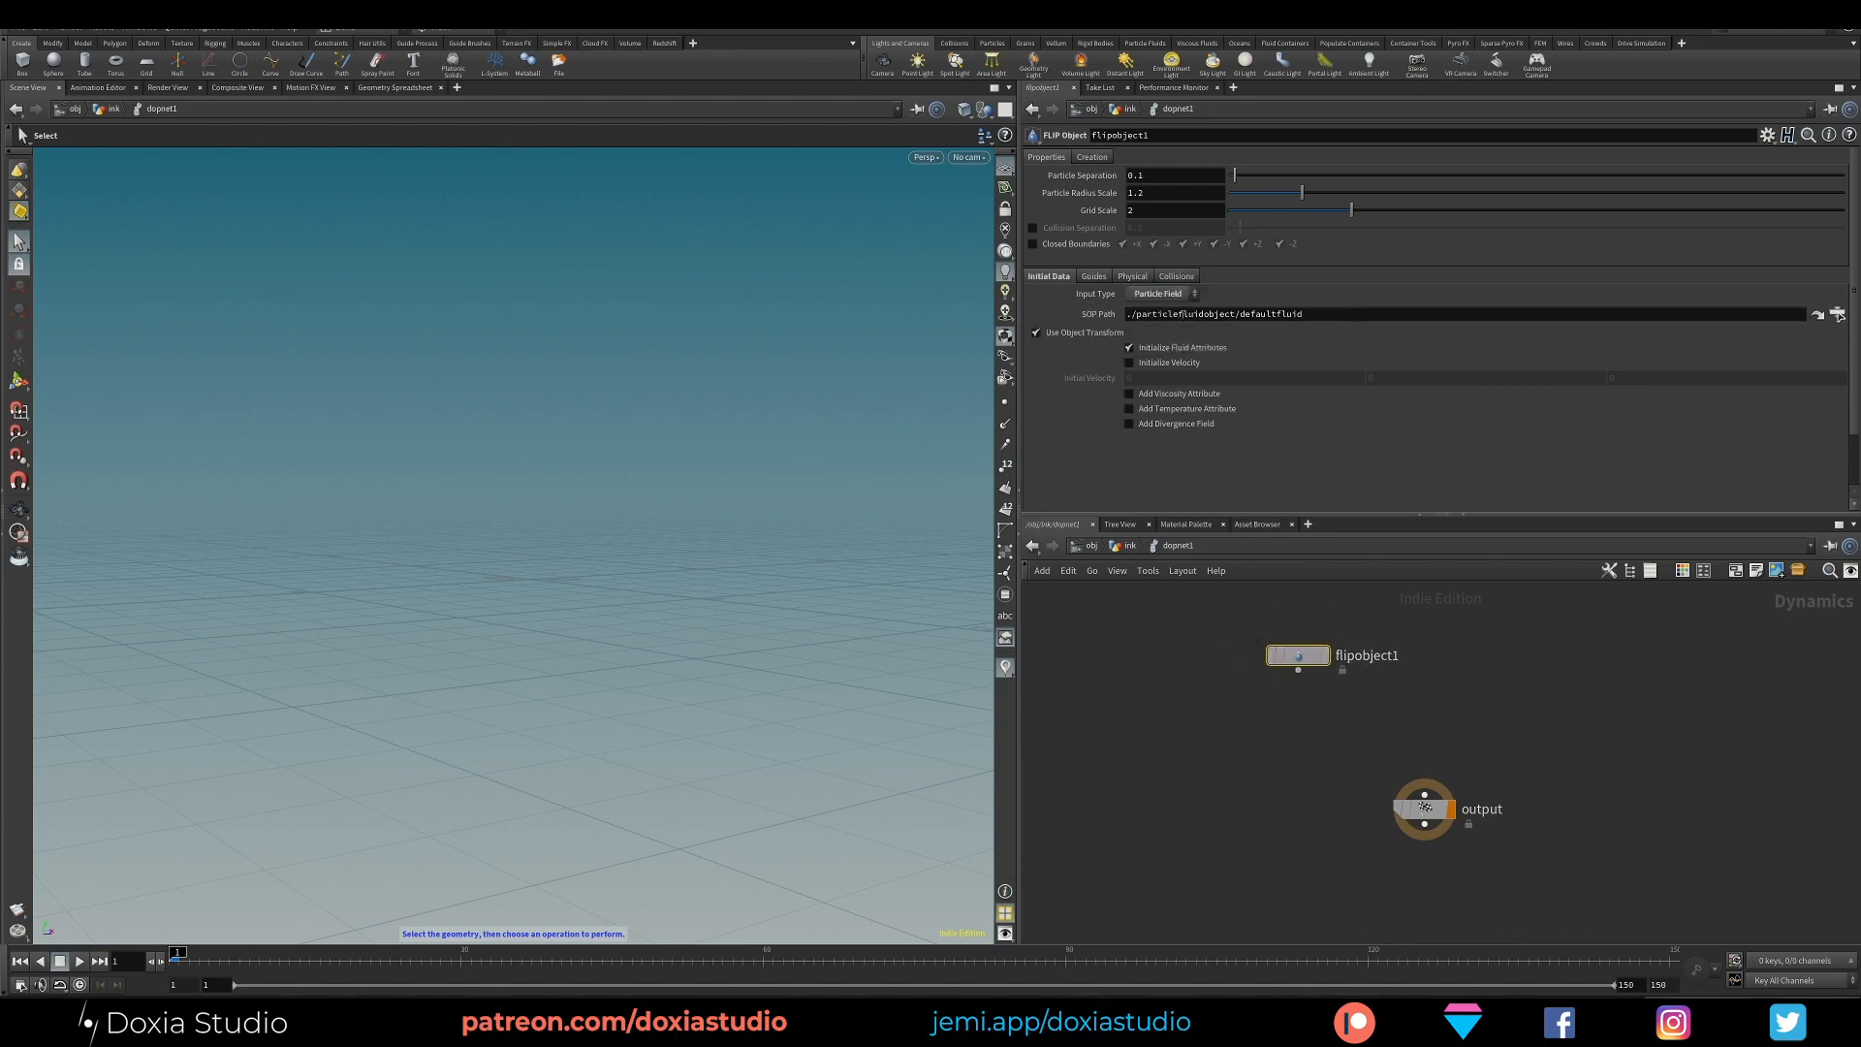
left_click(1838, 314)
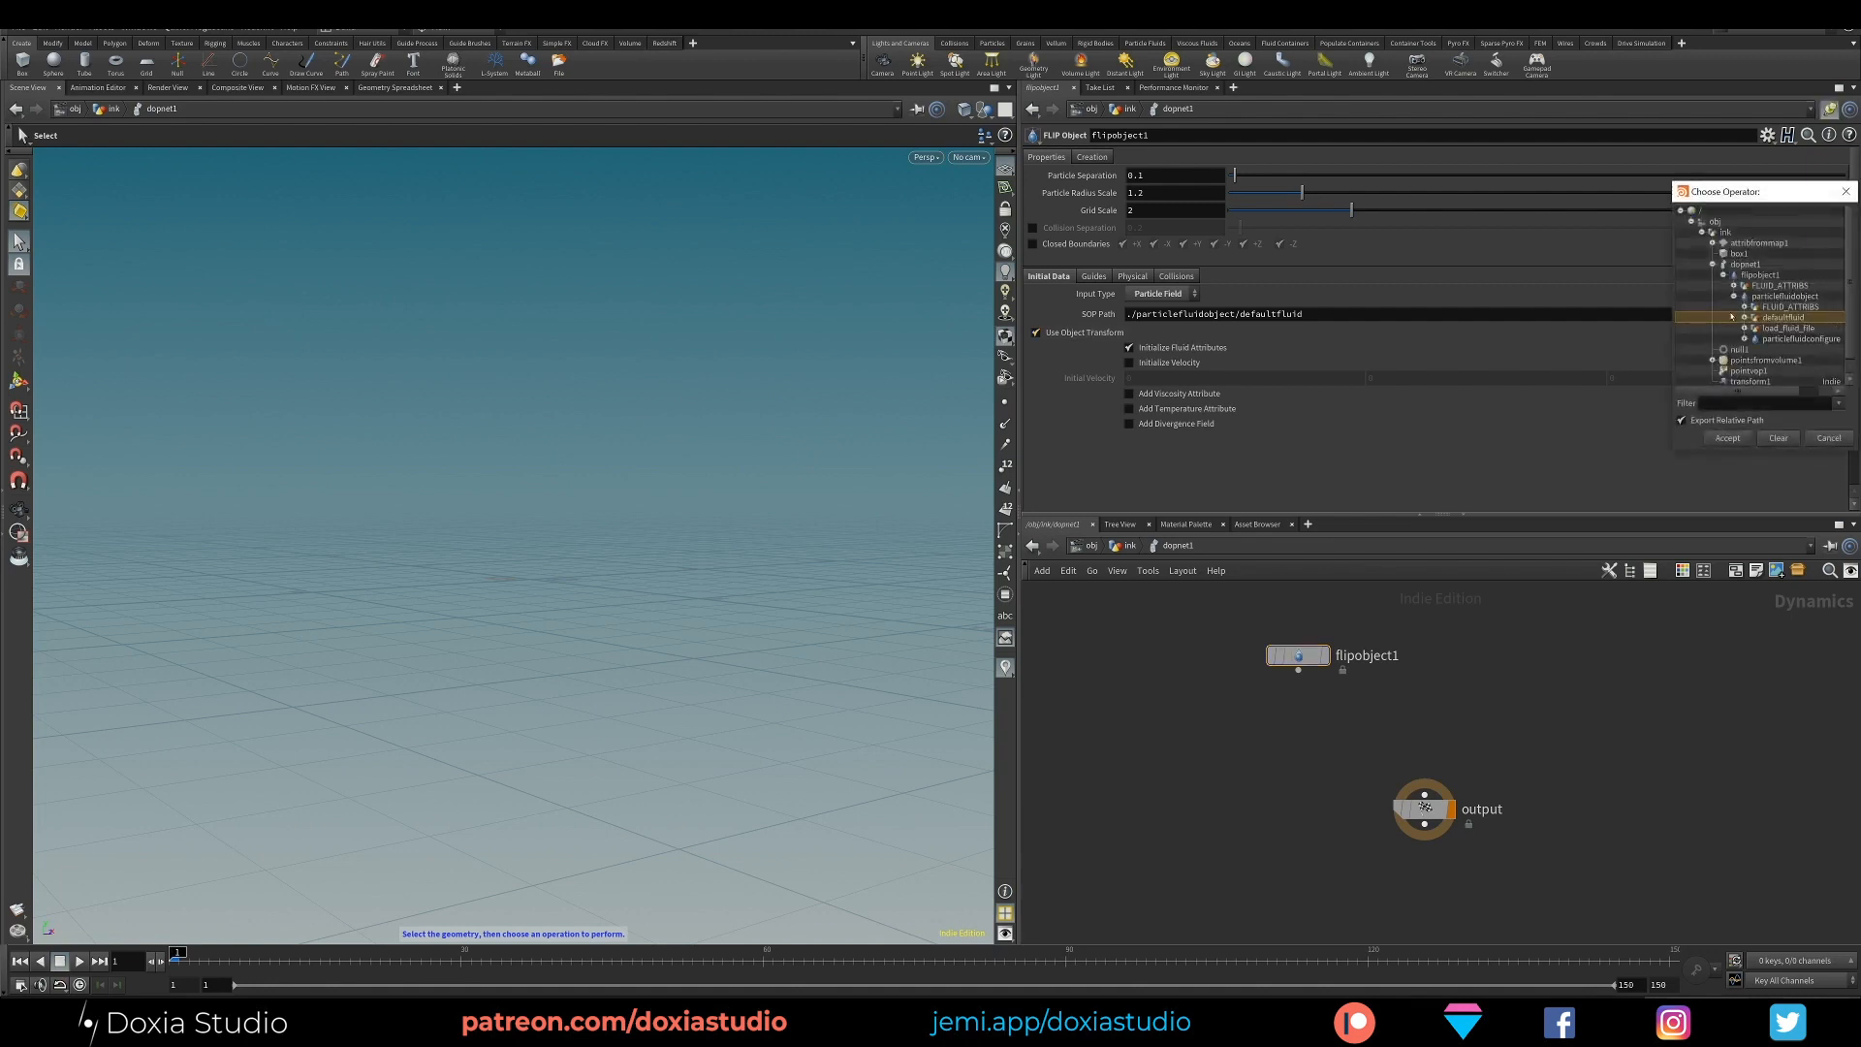
left_click(1712, 265)
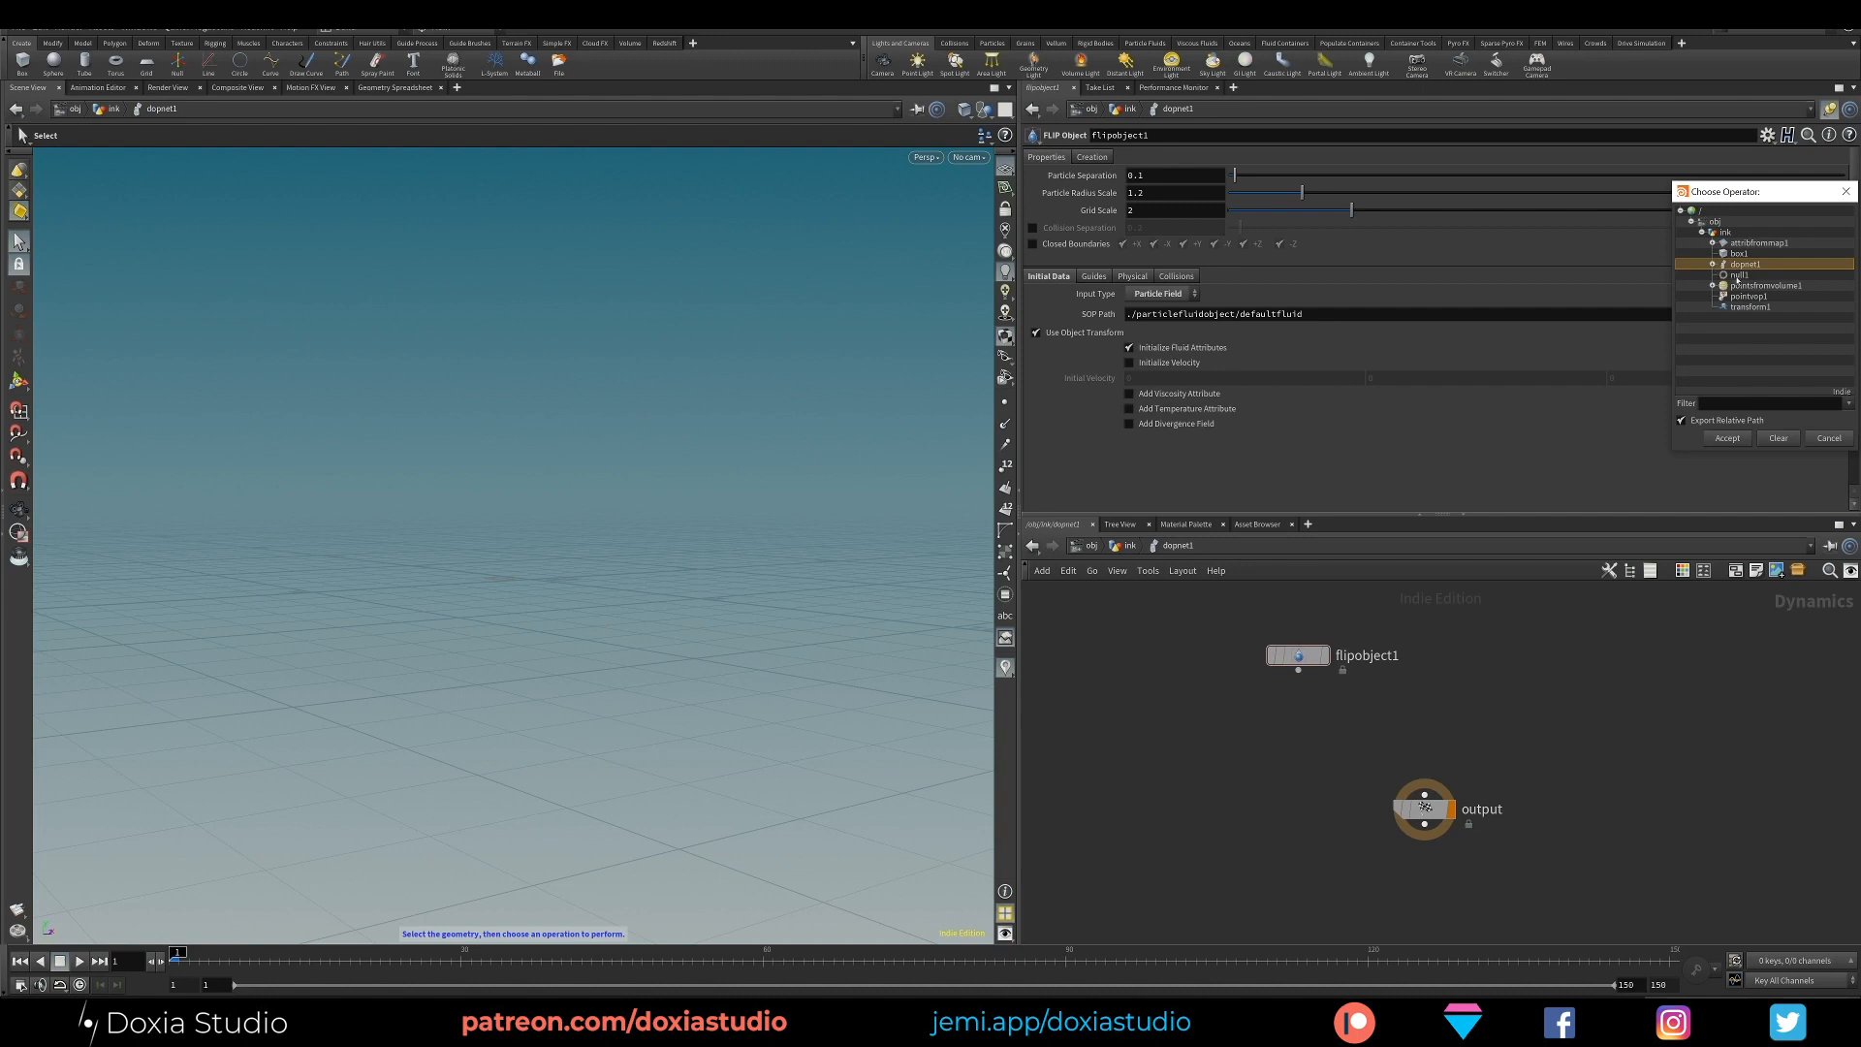
left_click(1740, 276)
left_click(1728, 438)
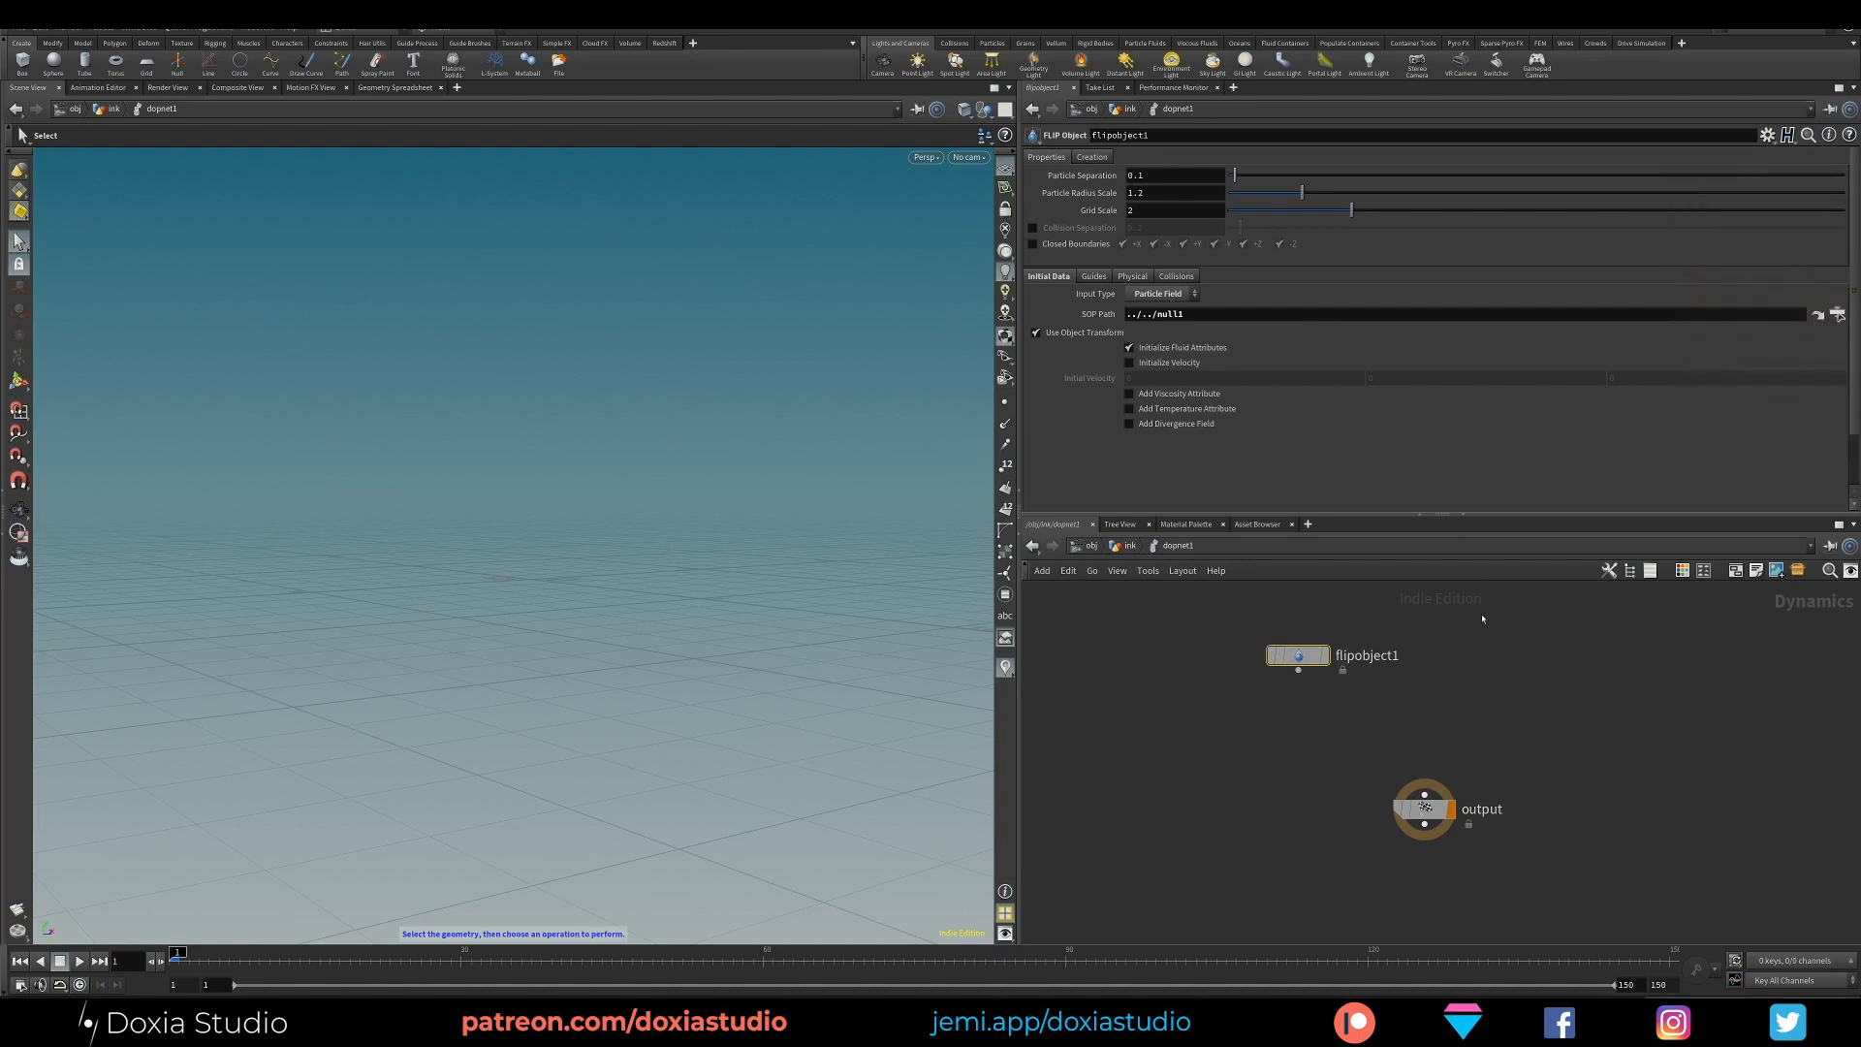
Return to the ink network and rename null1 as out_coloir_particles
key("u")
left_click(1368, 715)
double_click(1414, 714)
type("ou")
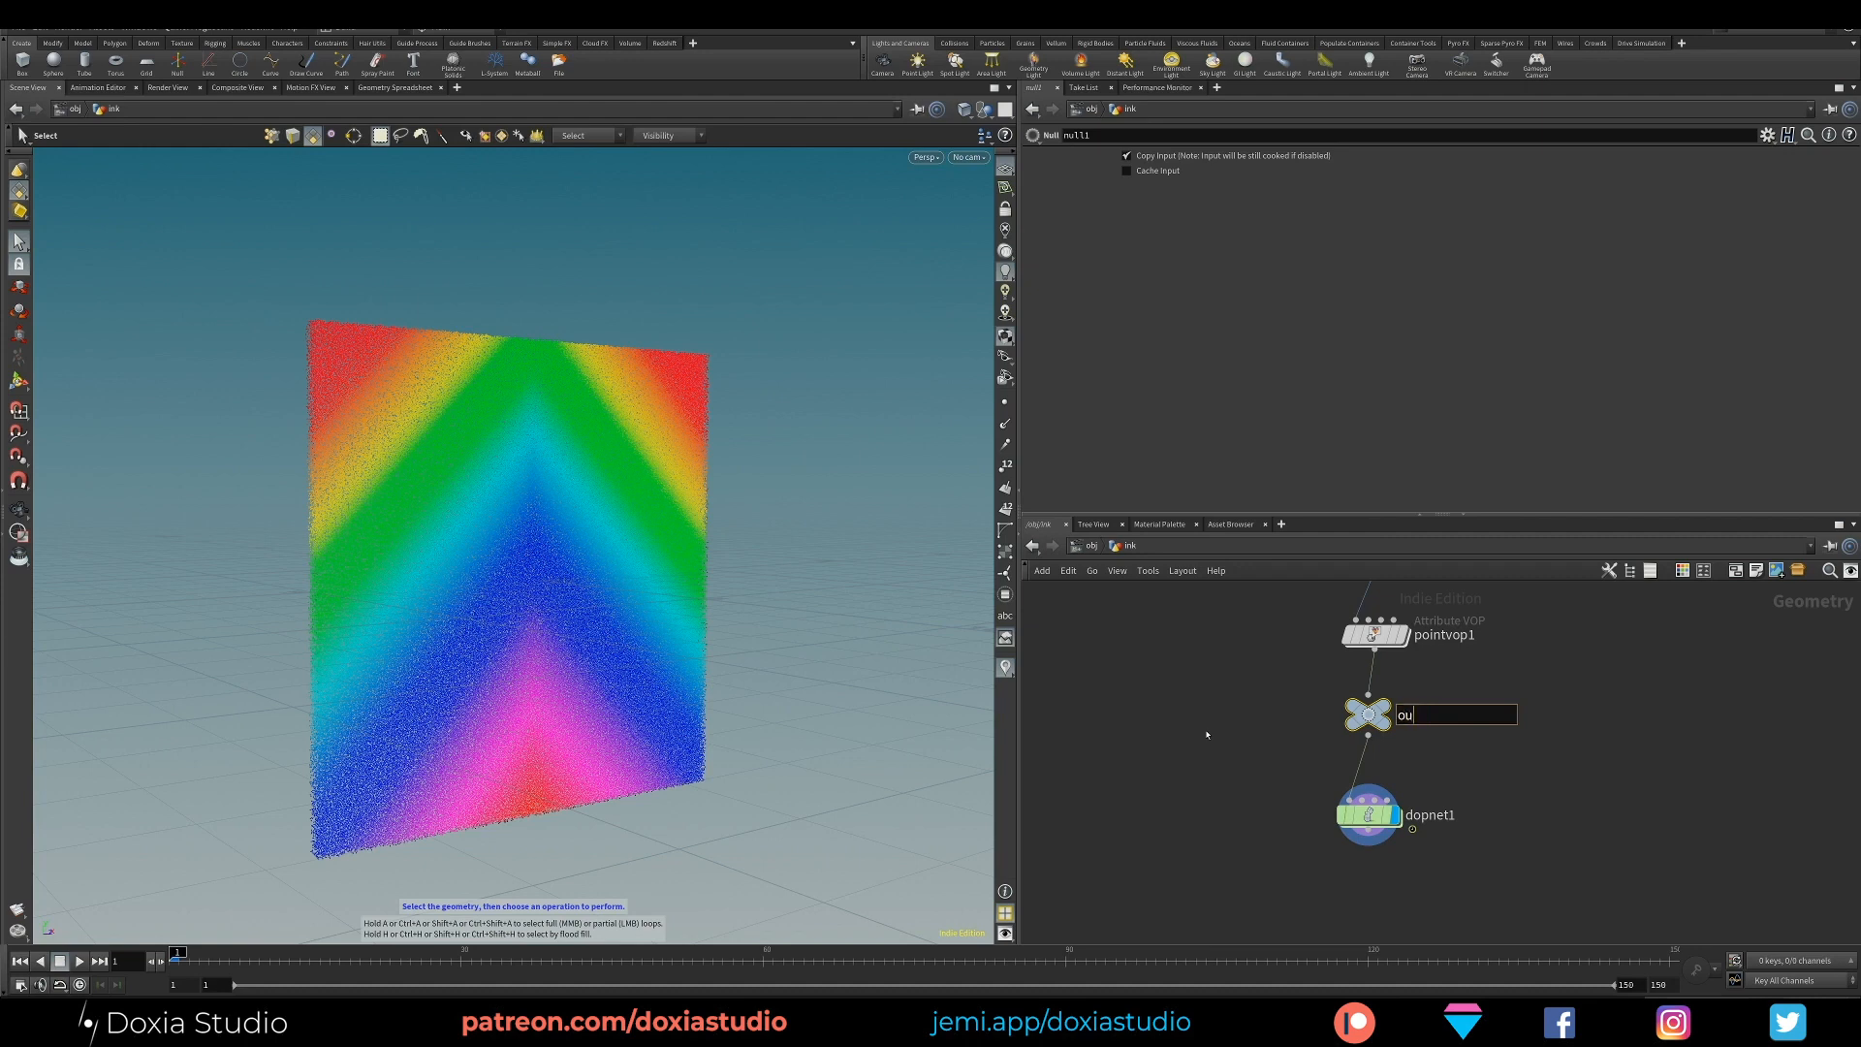
type("t_coloir_particles")
key("Return")
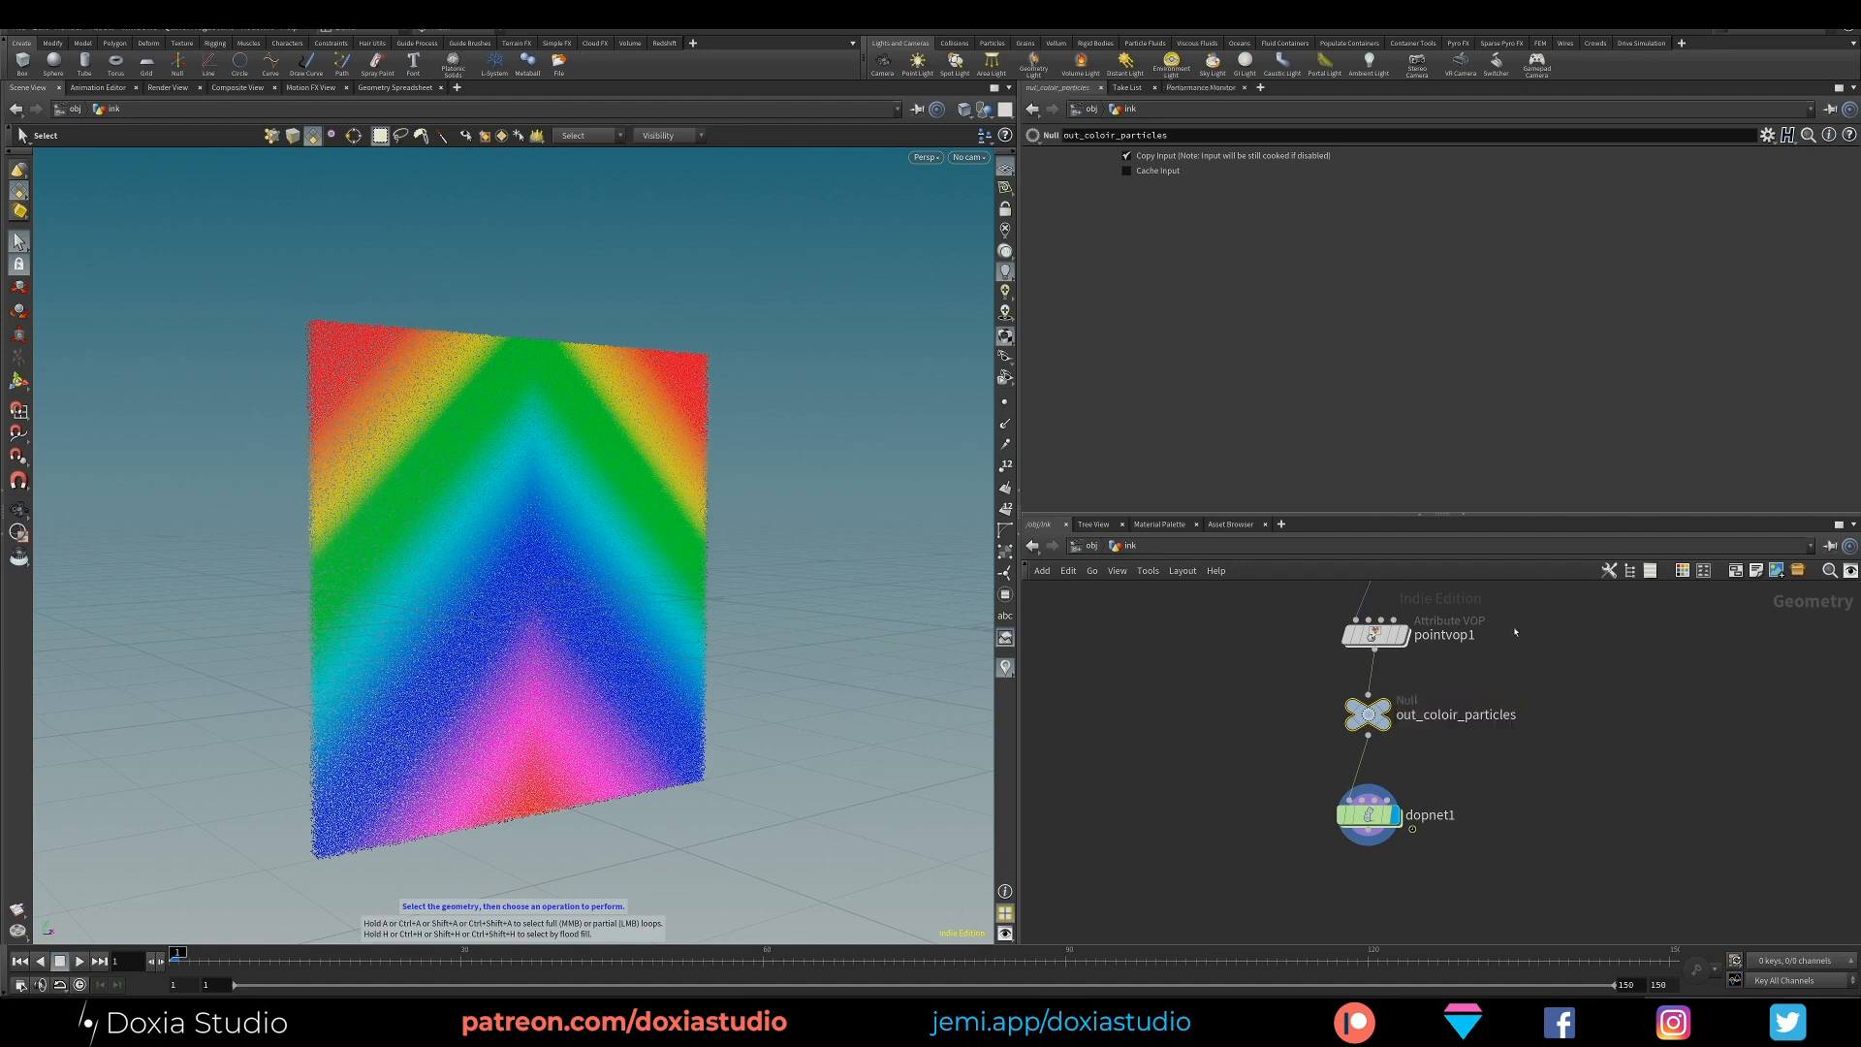
Disconnect dopnet1 from the null above it and make dopnet1 the displayed node
left_click_drag(1369, 815, 1369, 832)
left_click(1383, 707)
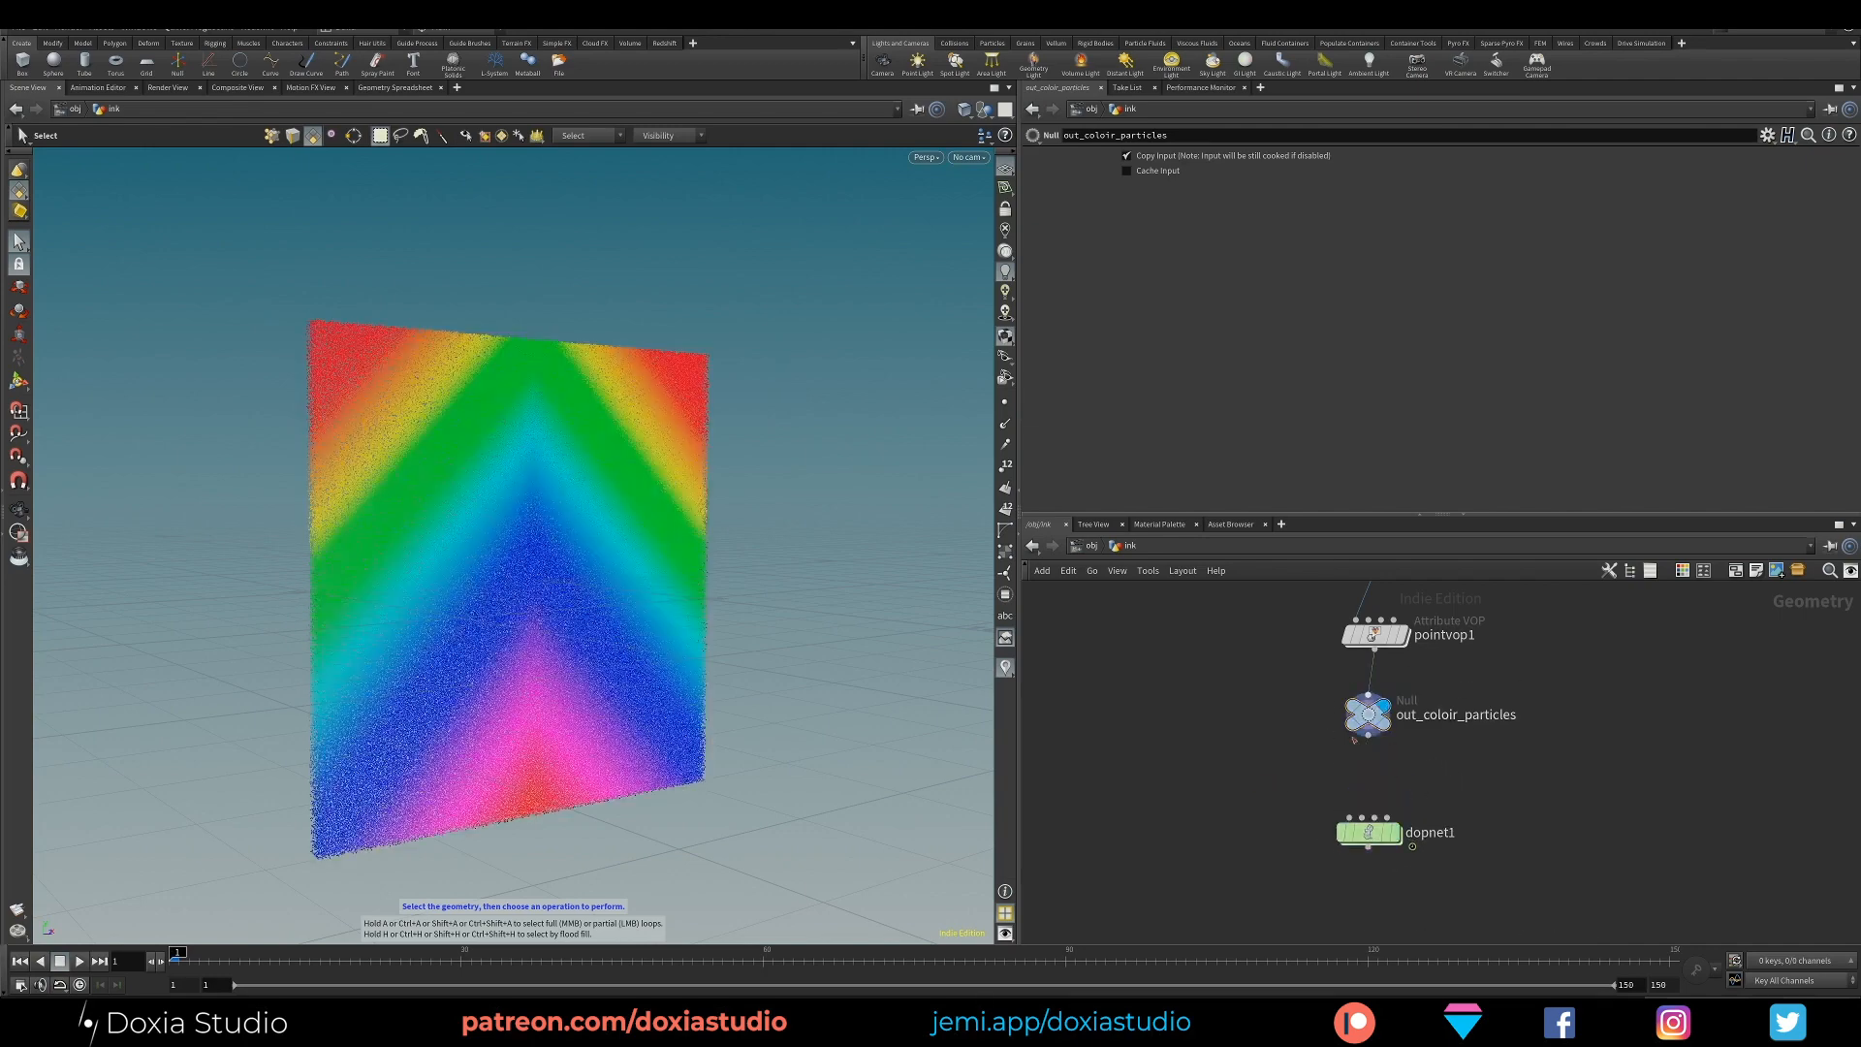
left_click(1396, 826)
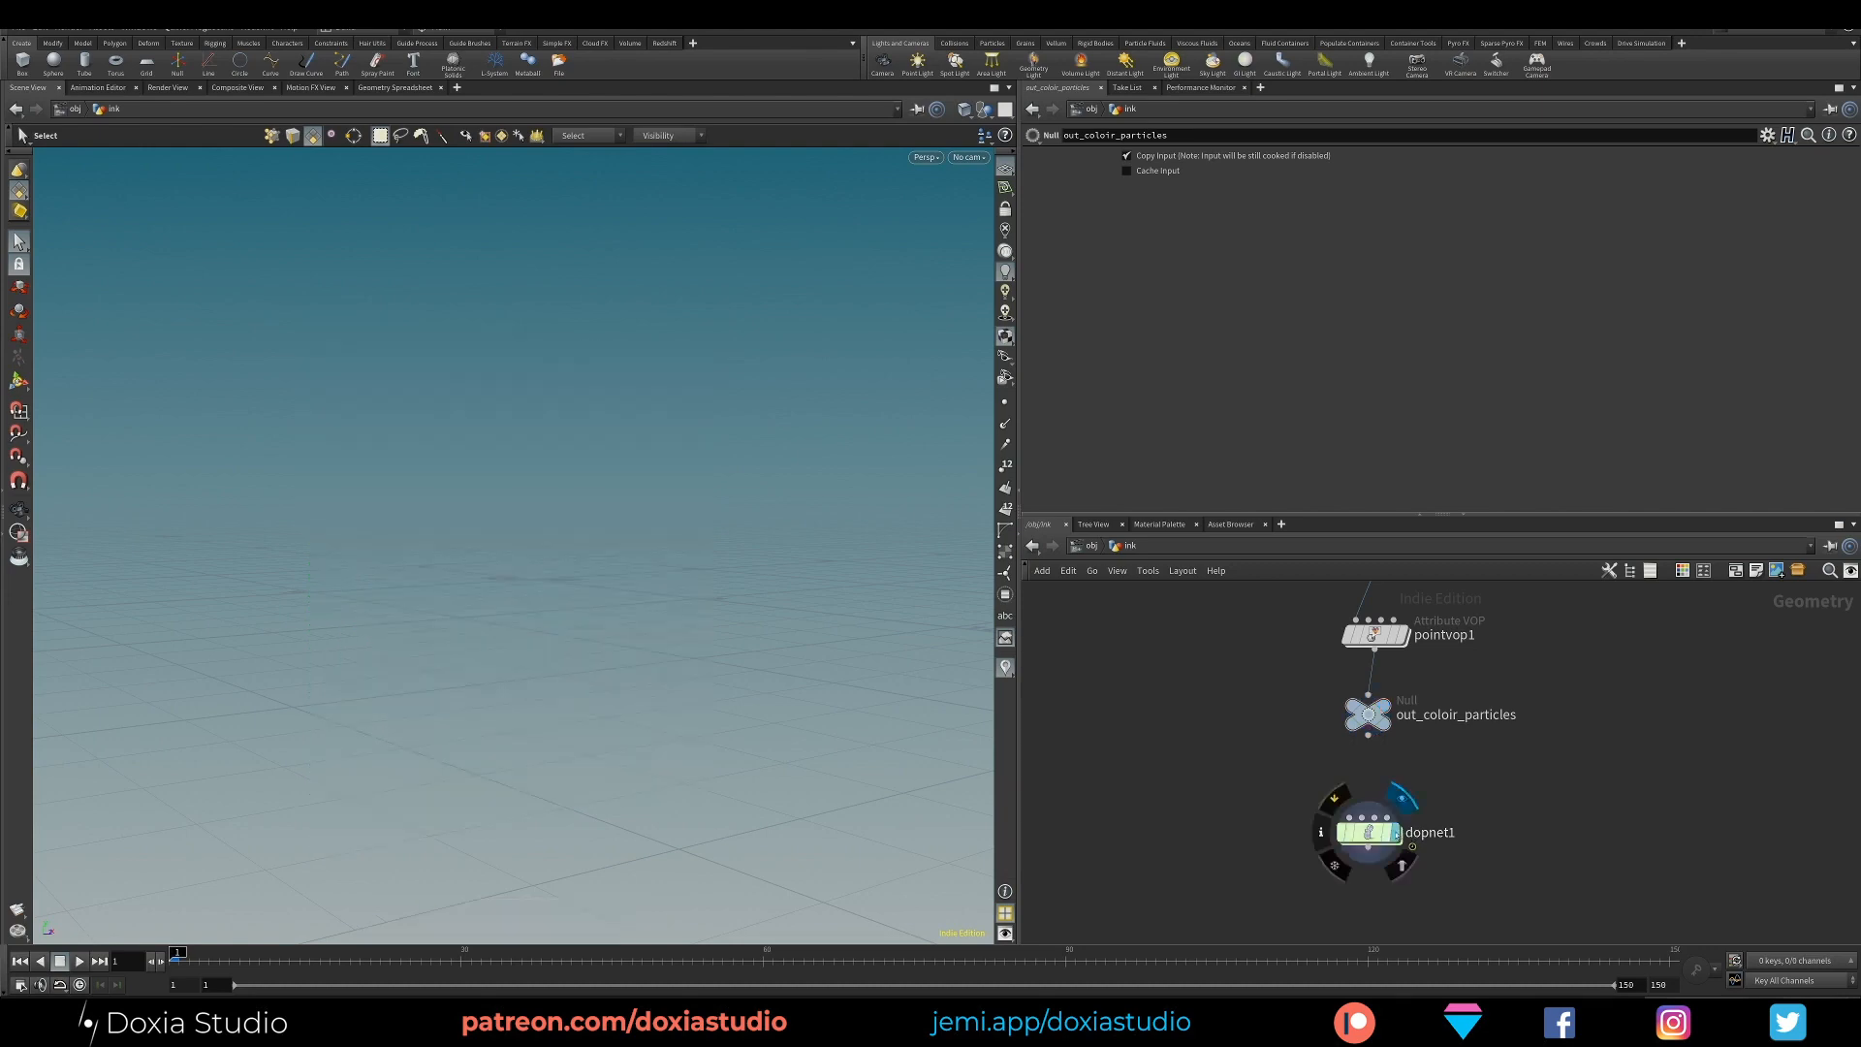
Check the FLIP object's SOP Path in dopnet1, and correct the null's name to out_color_particles in the ink network
double_click(1369, 822)
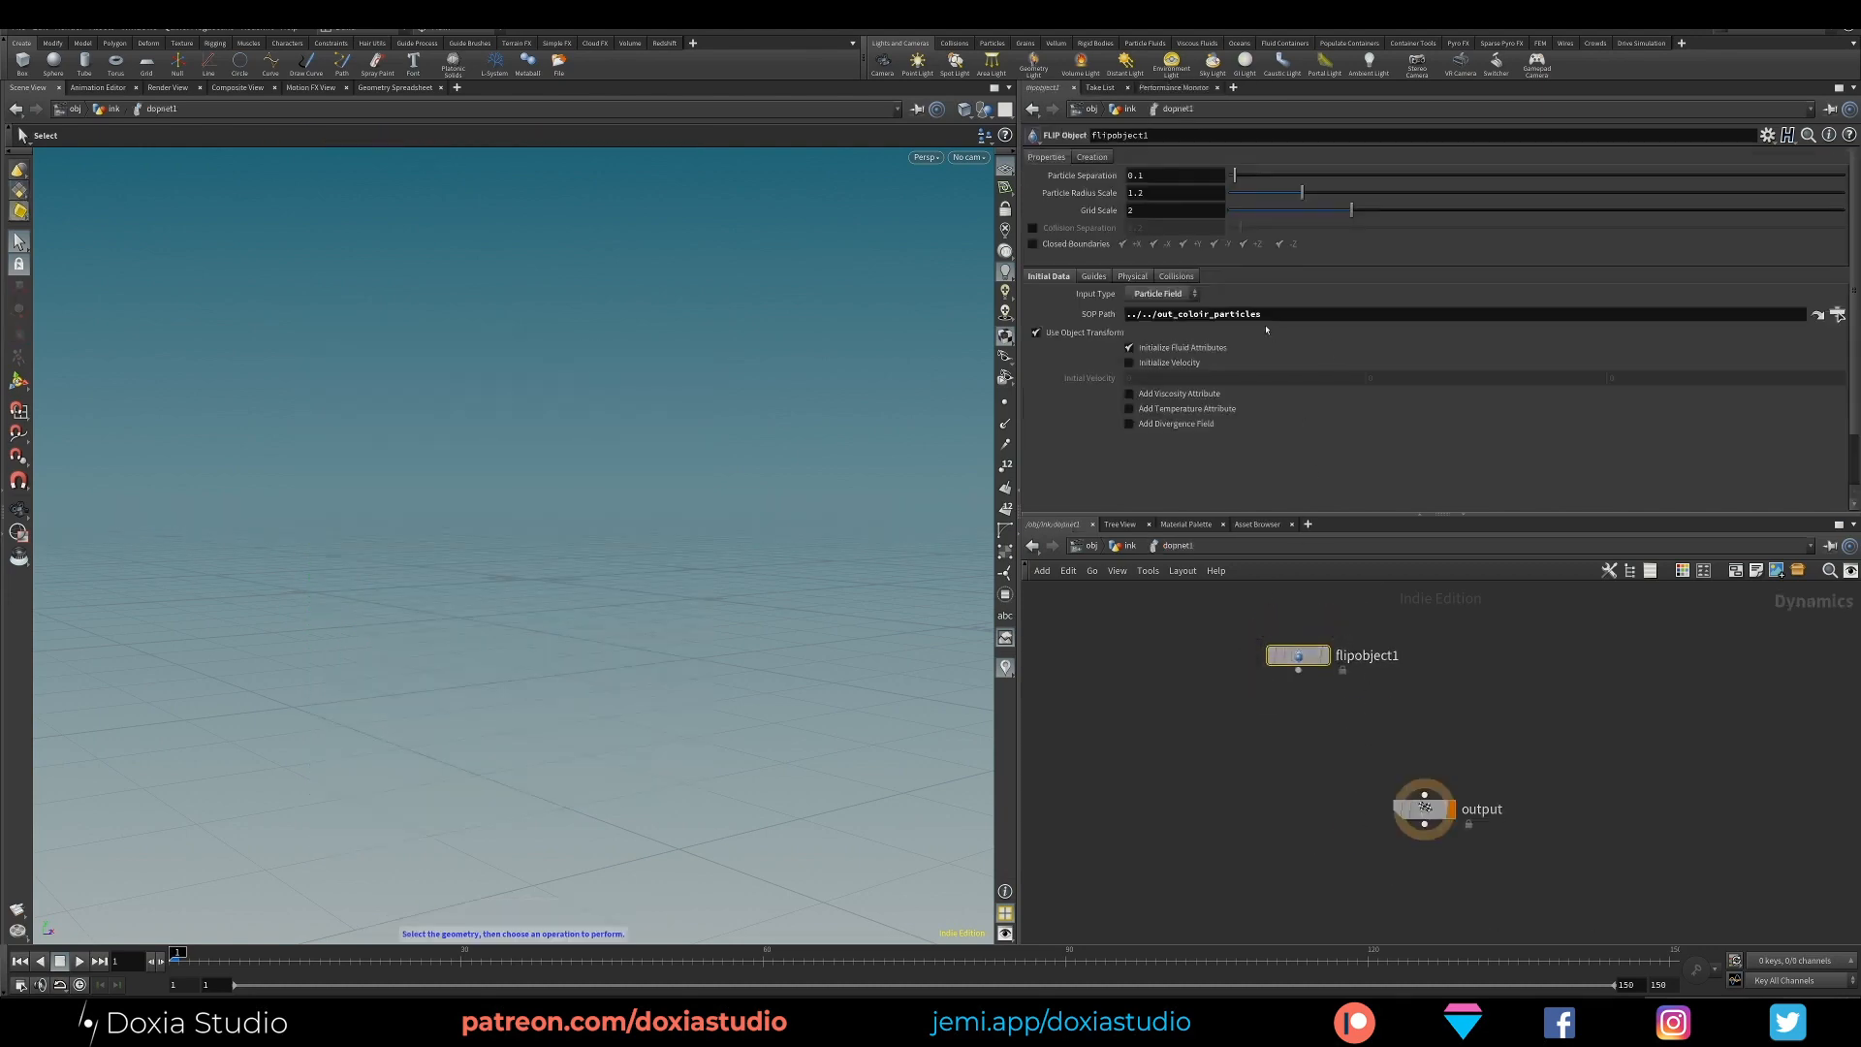
left_click(1206, 314)
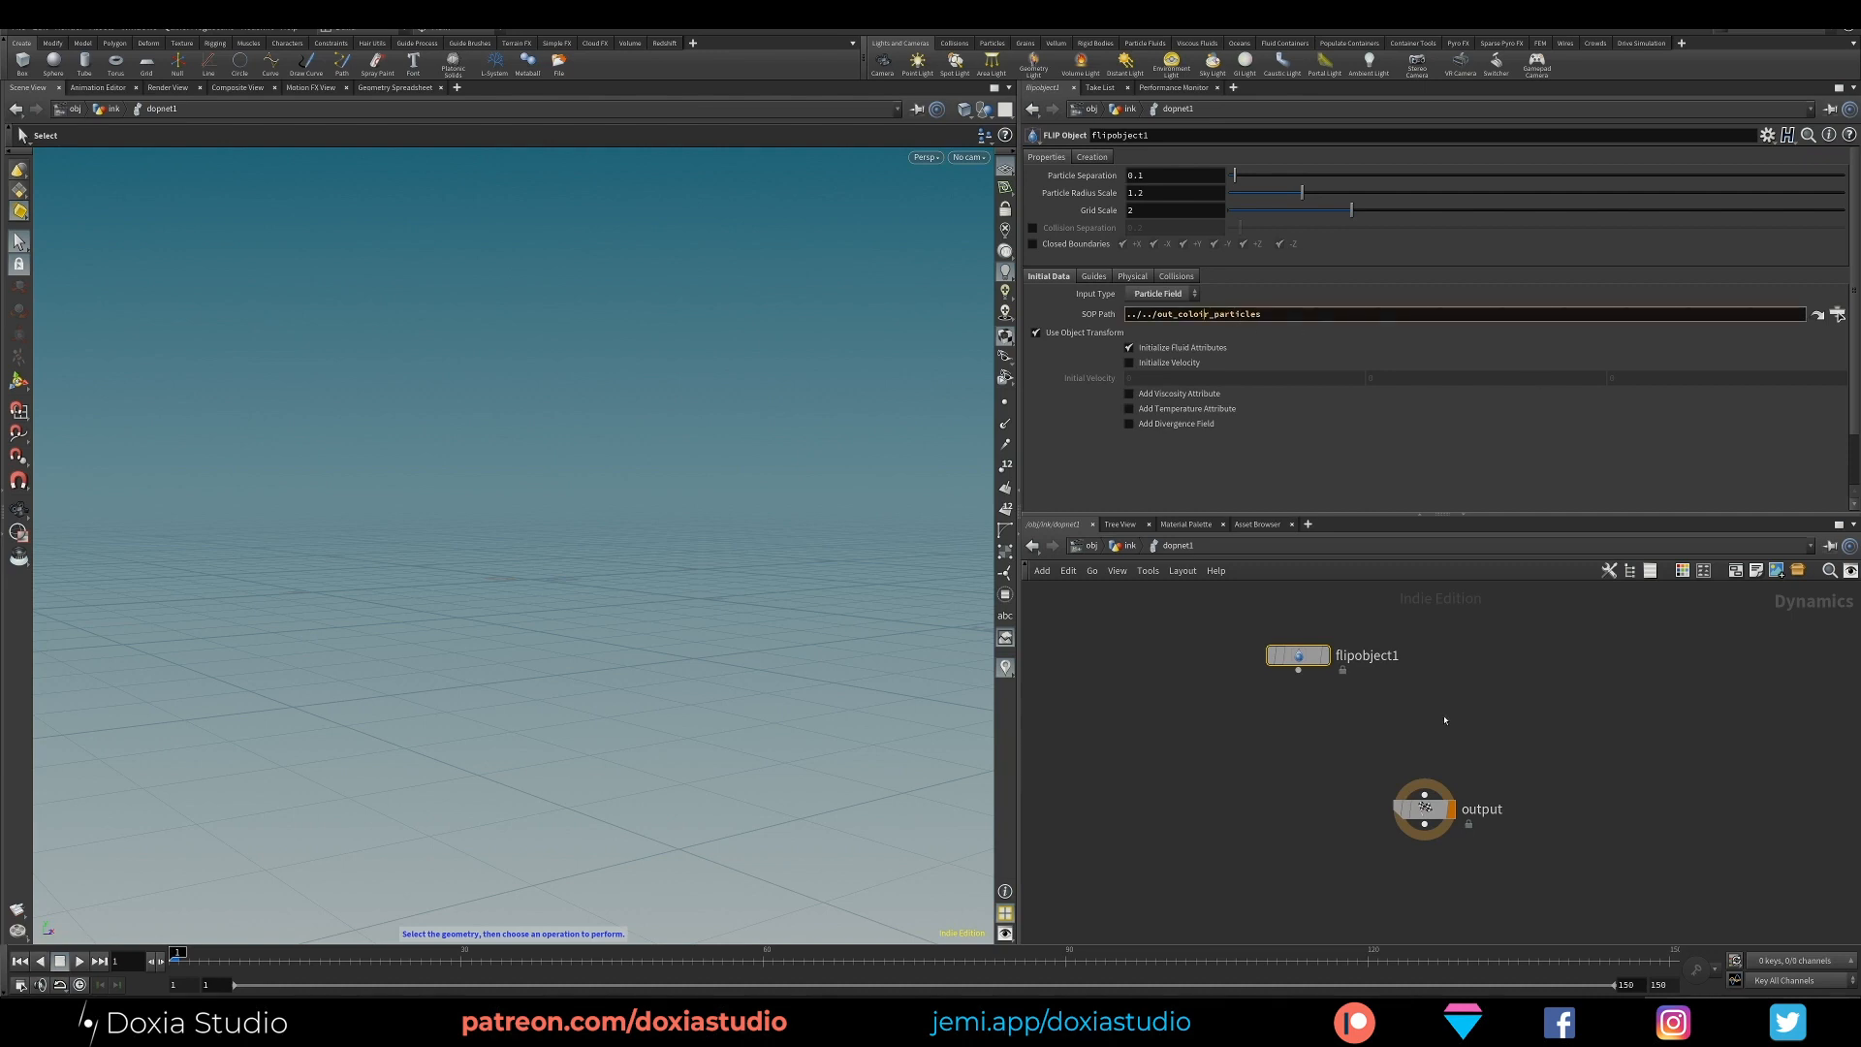
key("u")
double_click(1451, 714)
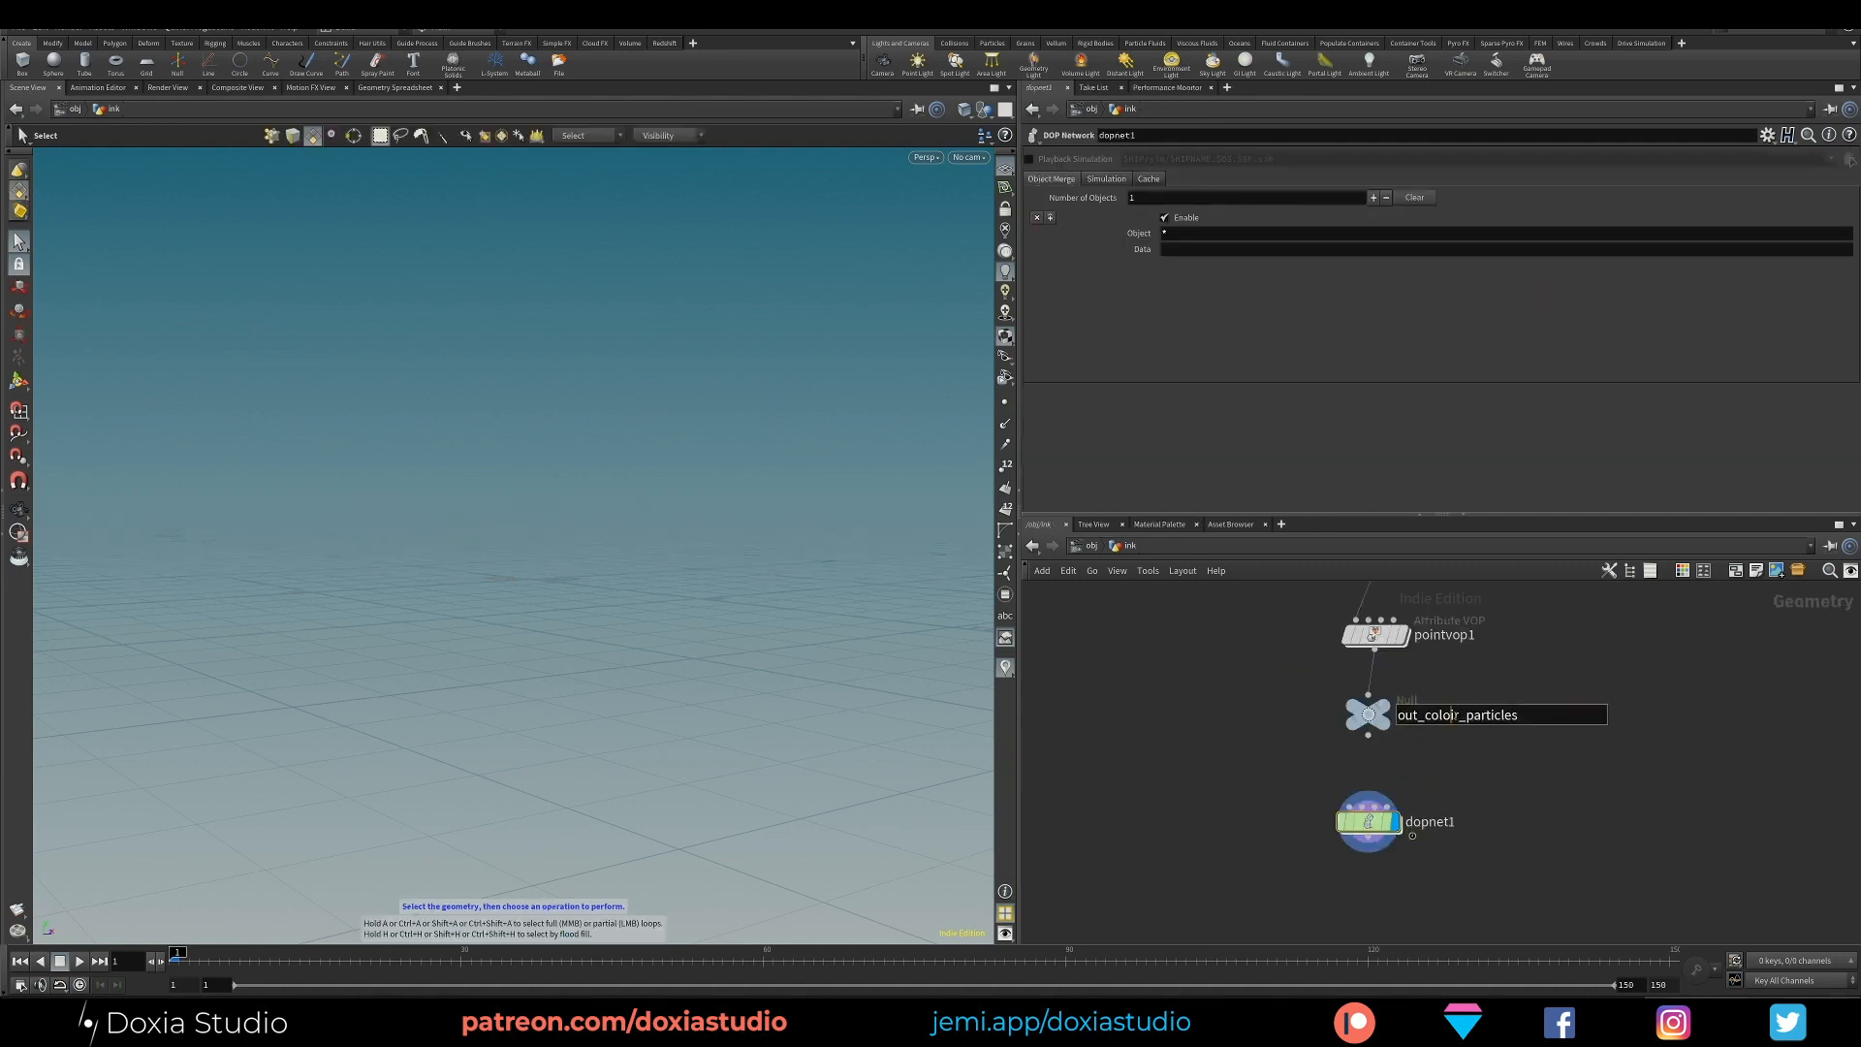
key("BackSpace")
key("Return")
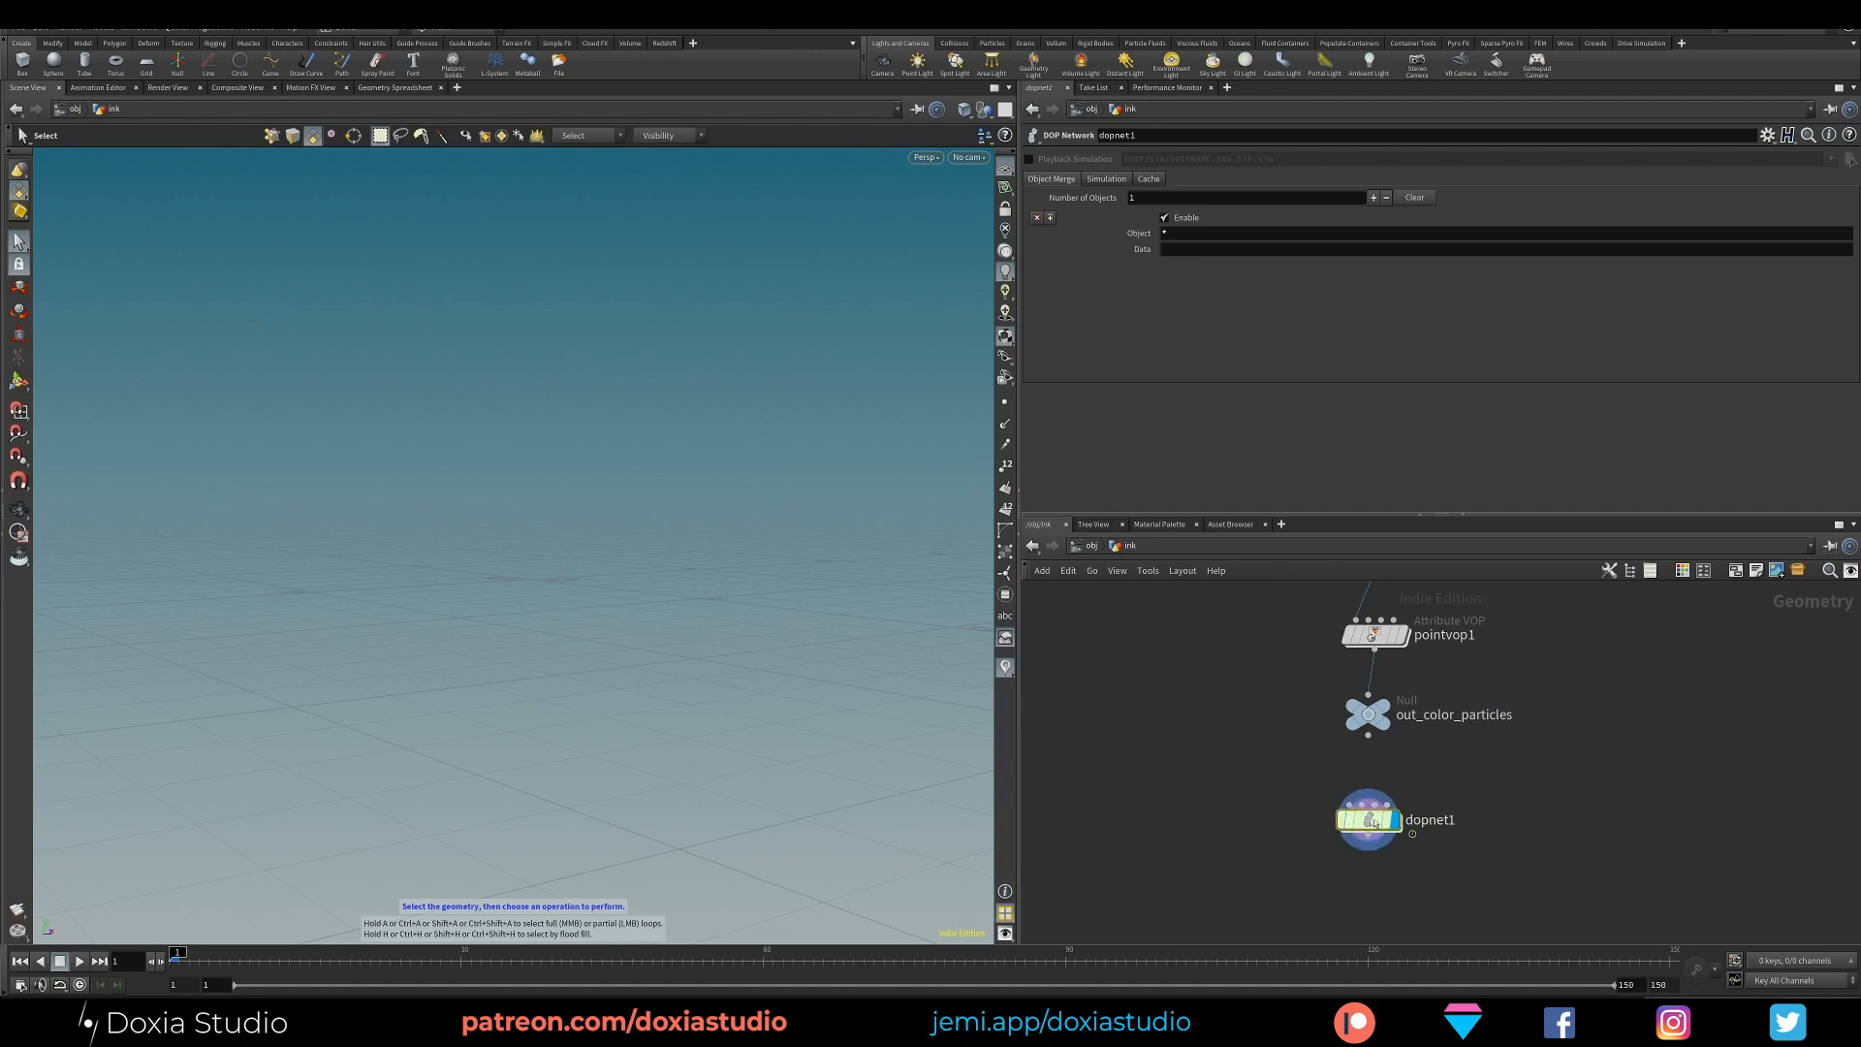
Reselect out_color_particles as the SOP Path of the FLIP object inside dopnet1
key("i")
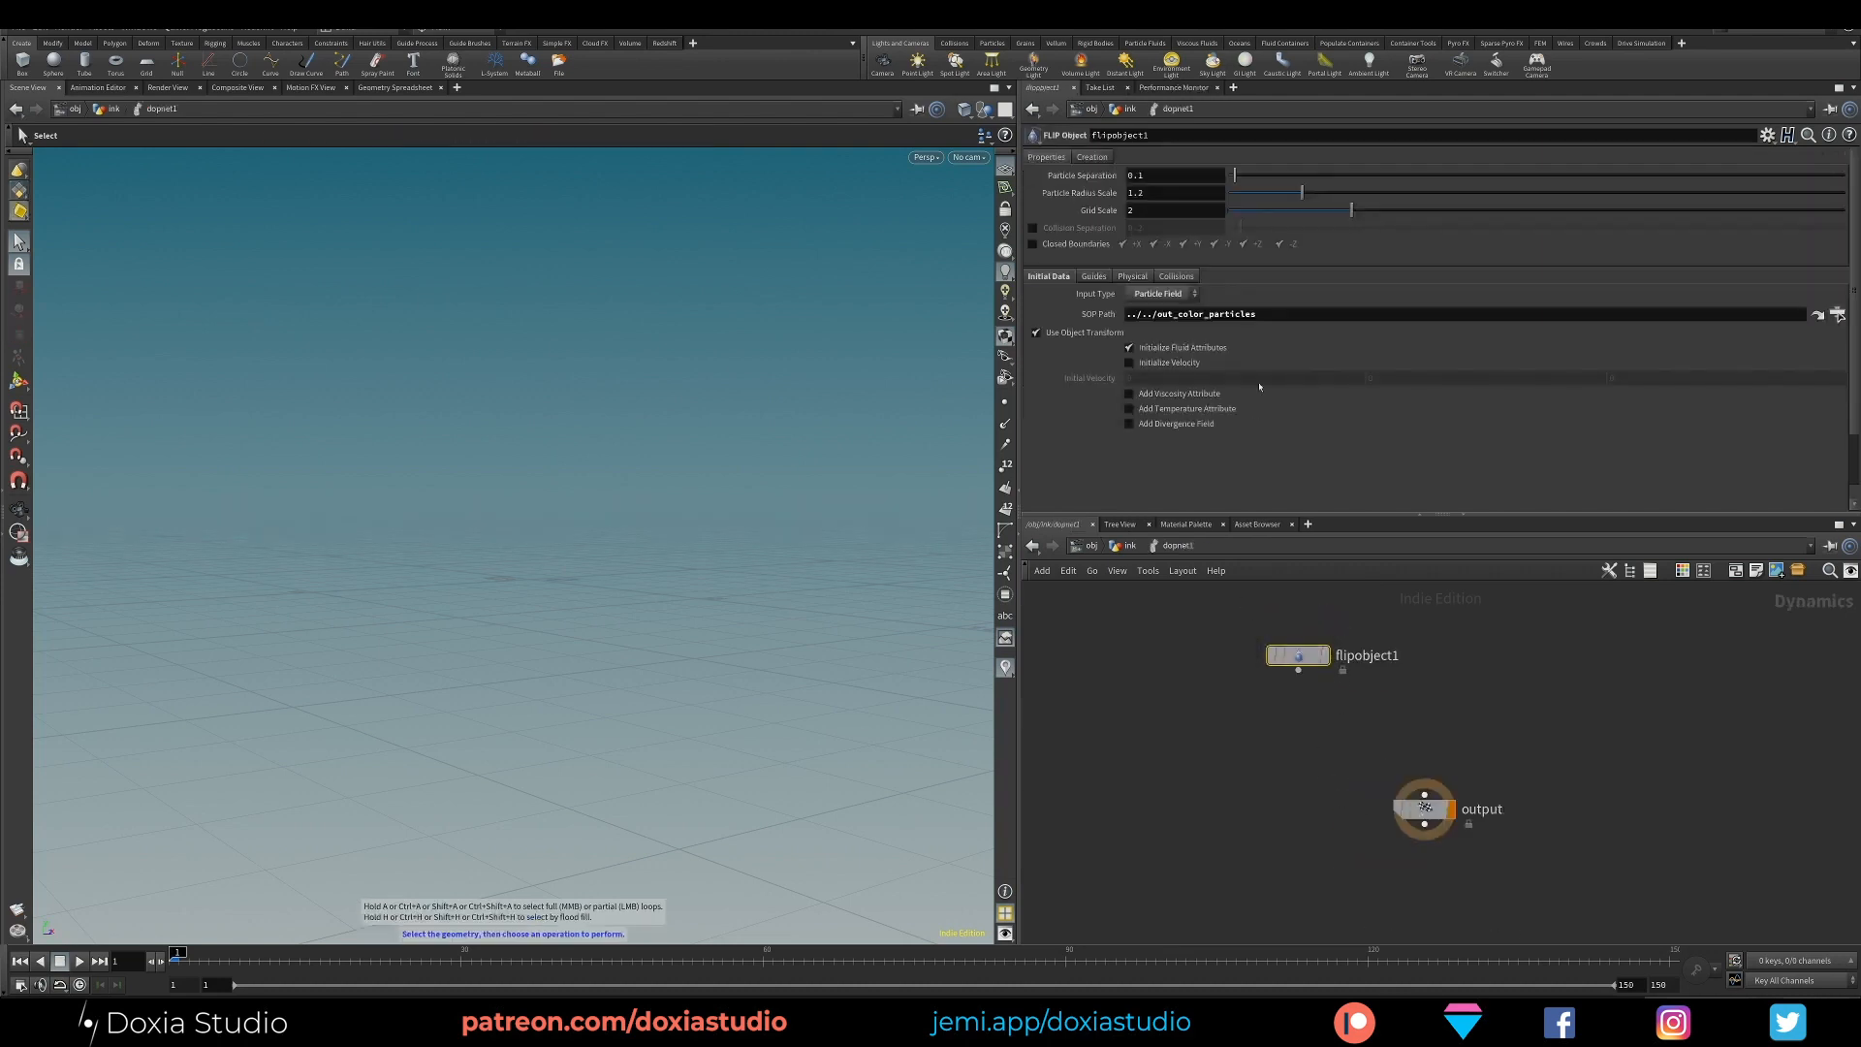
double_click(1298, 318)
left_click(1837, 315)
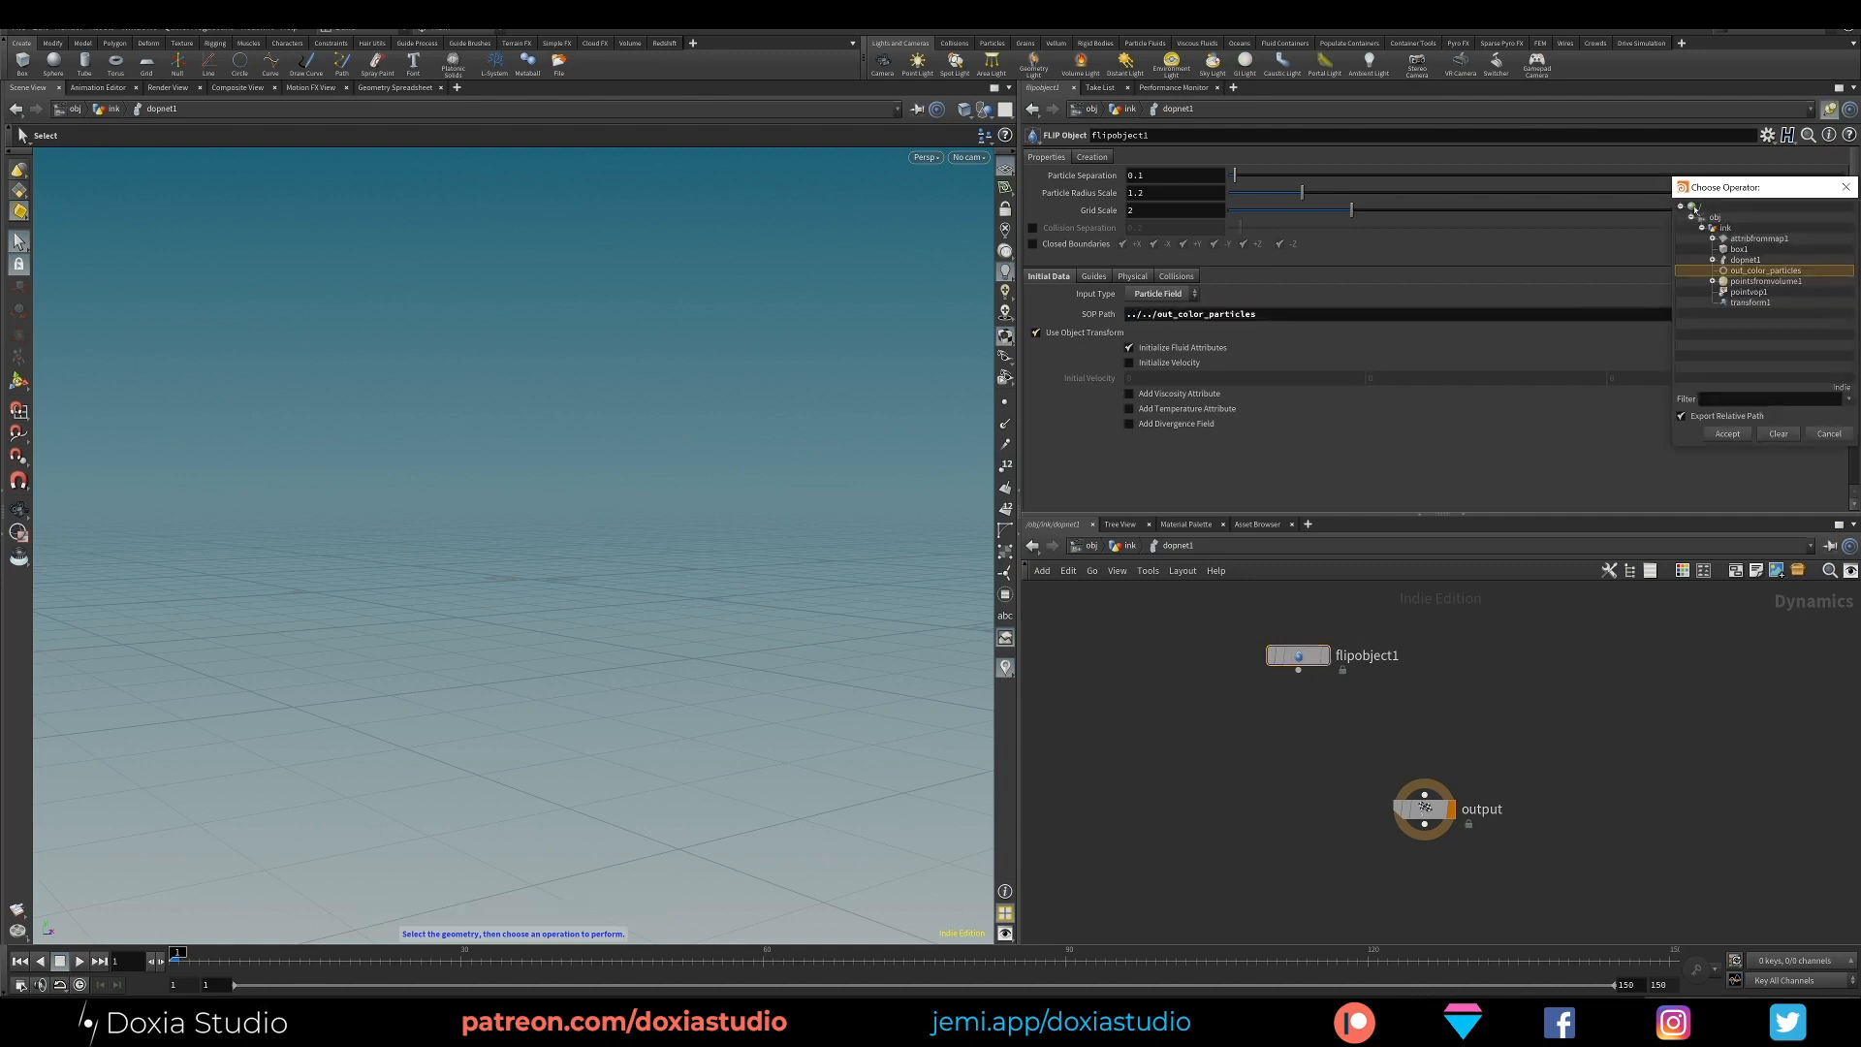
left_click(1728, 433)
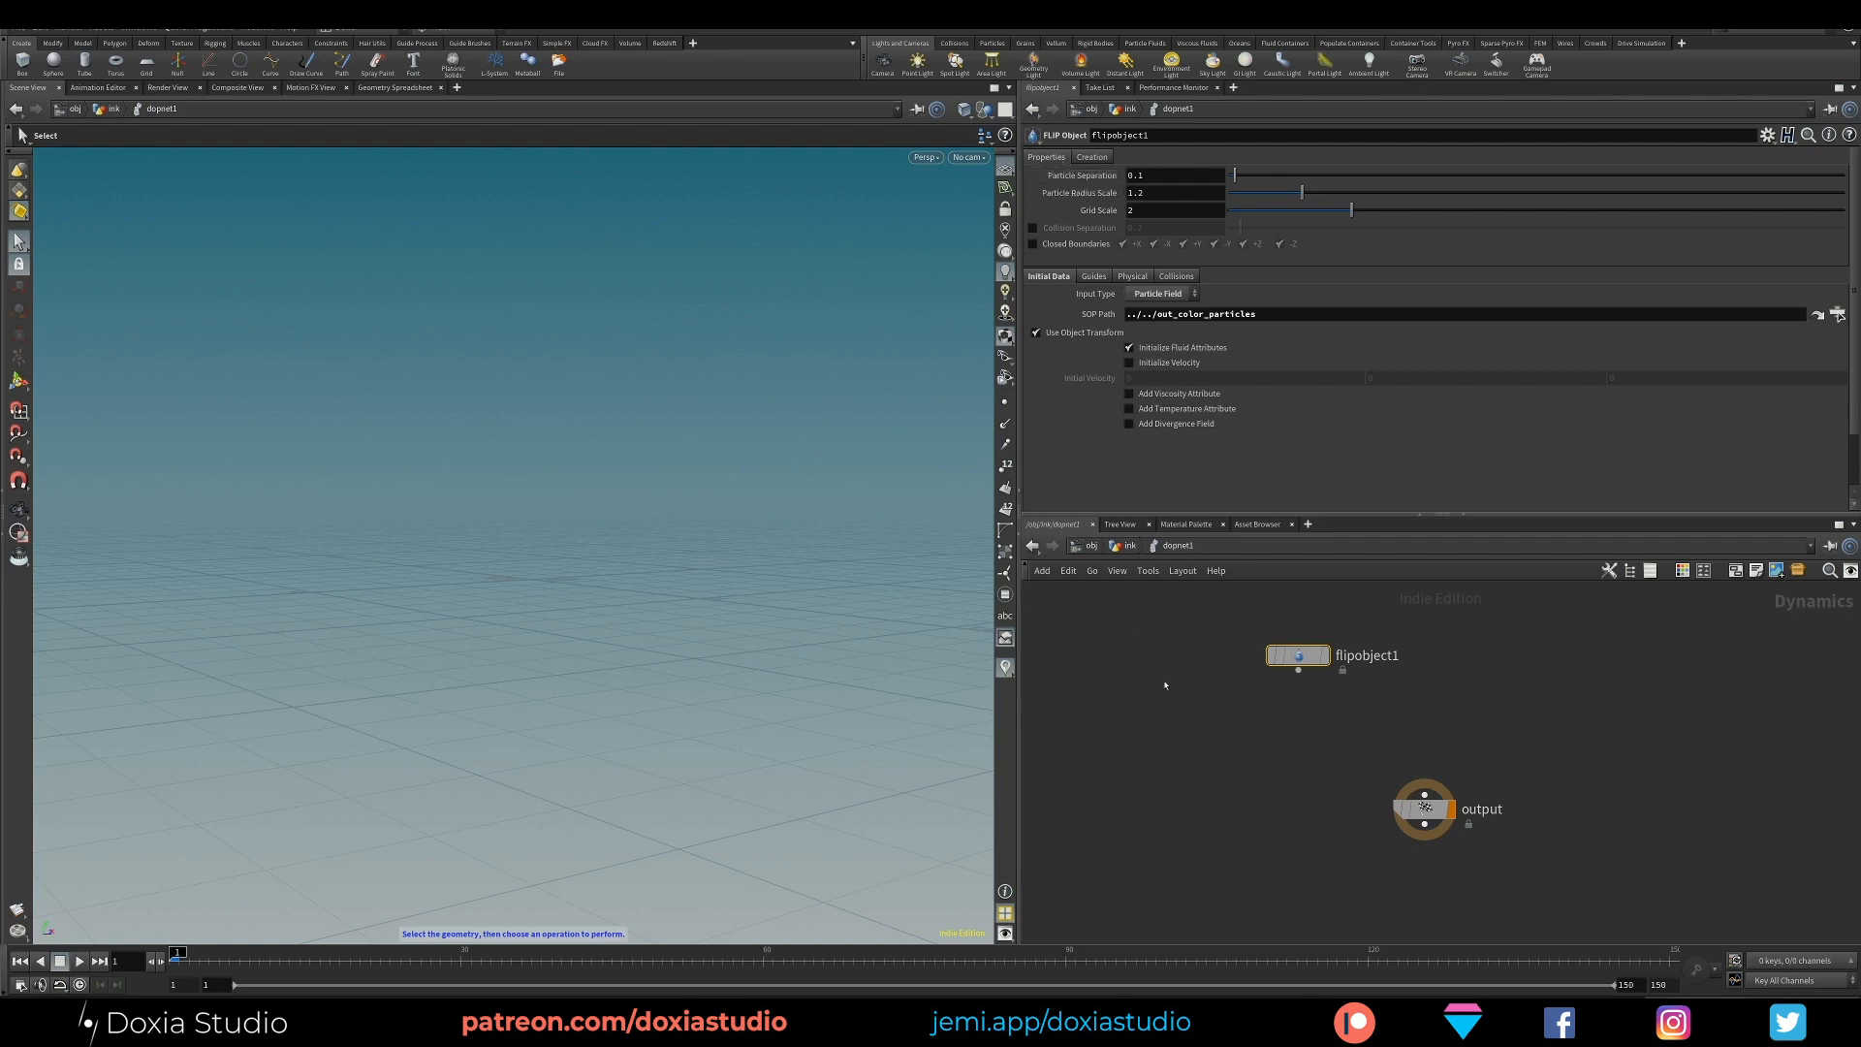
Link the FLIP object's Particle Separation to pointsfromvolume1's Point Separation through a relative reference
key("u")
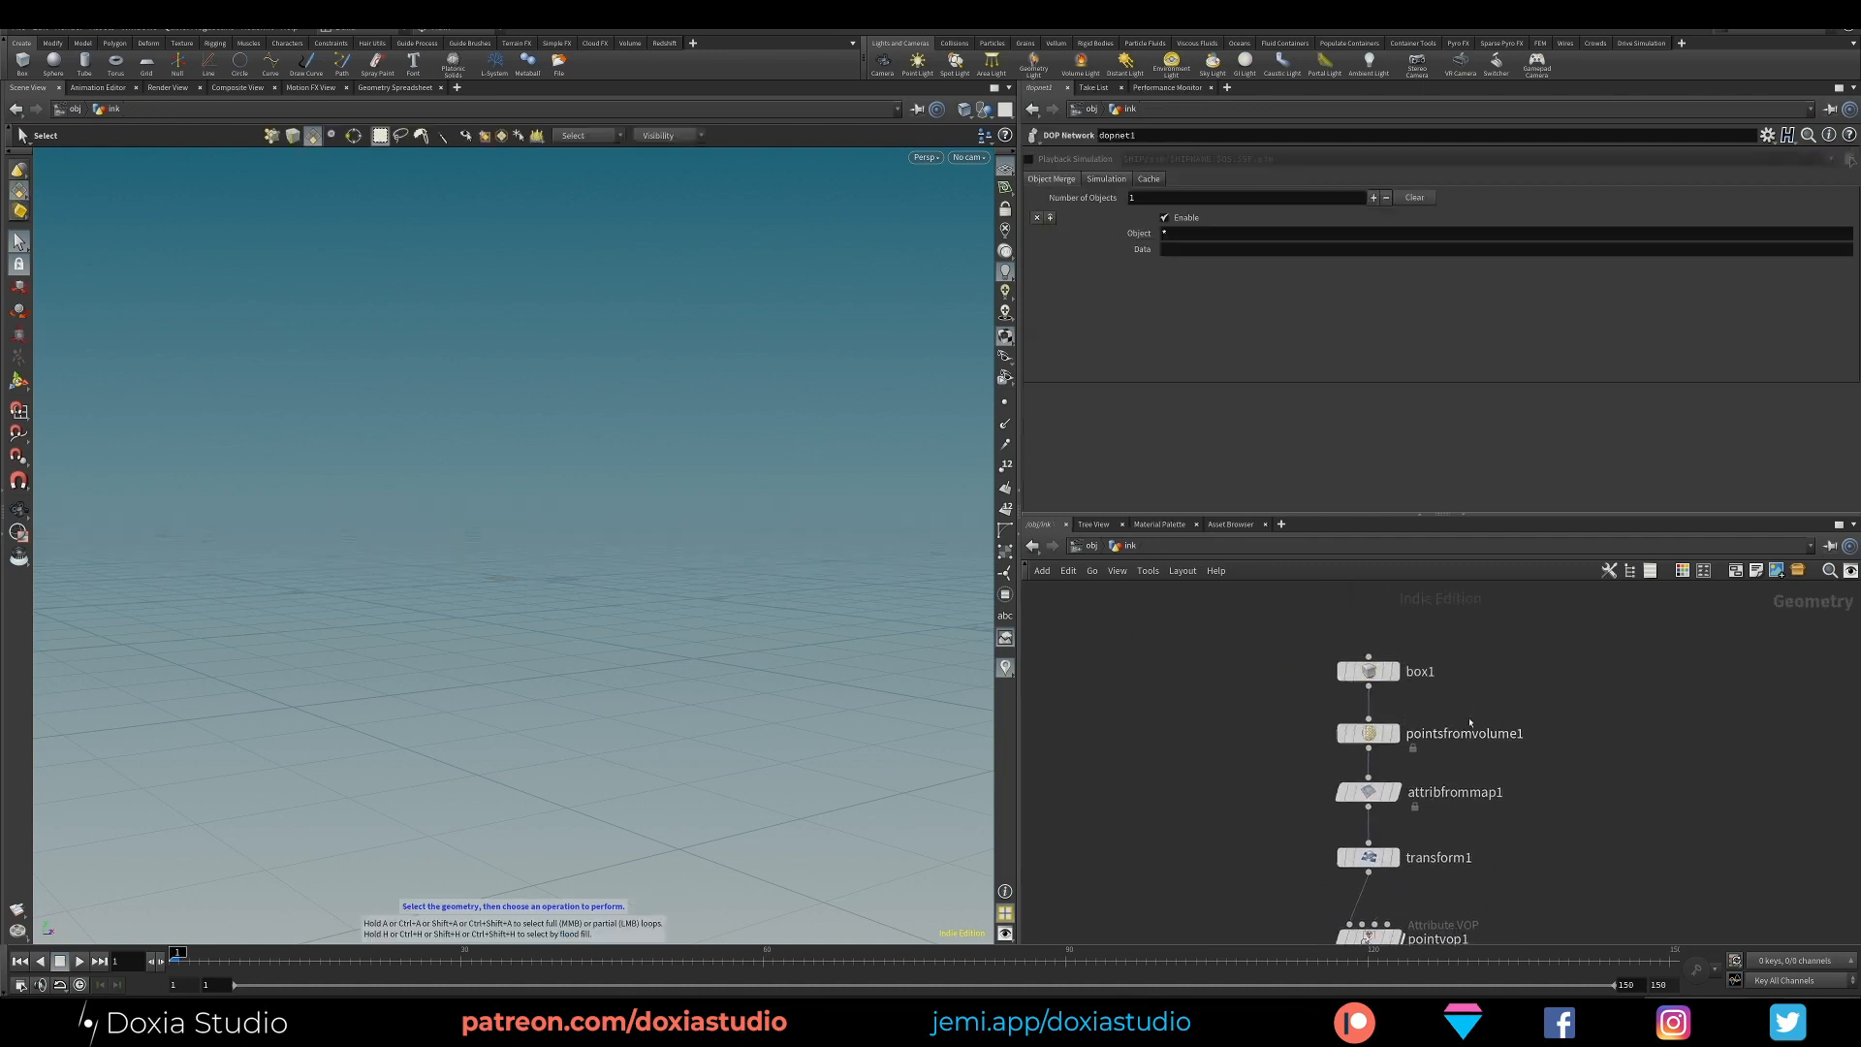
left_click_drag(1310, 757, 1309, 758)
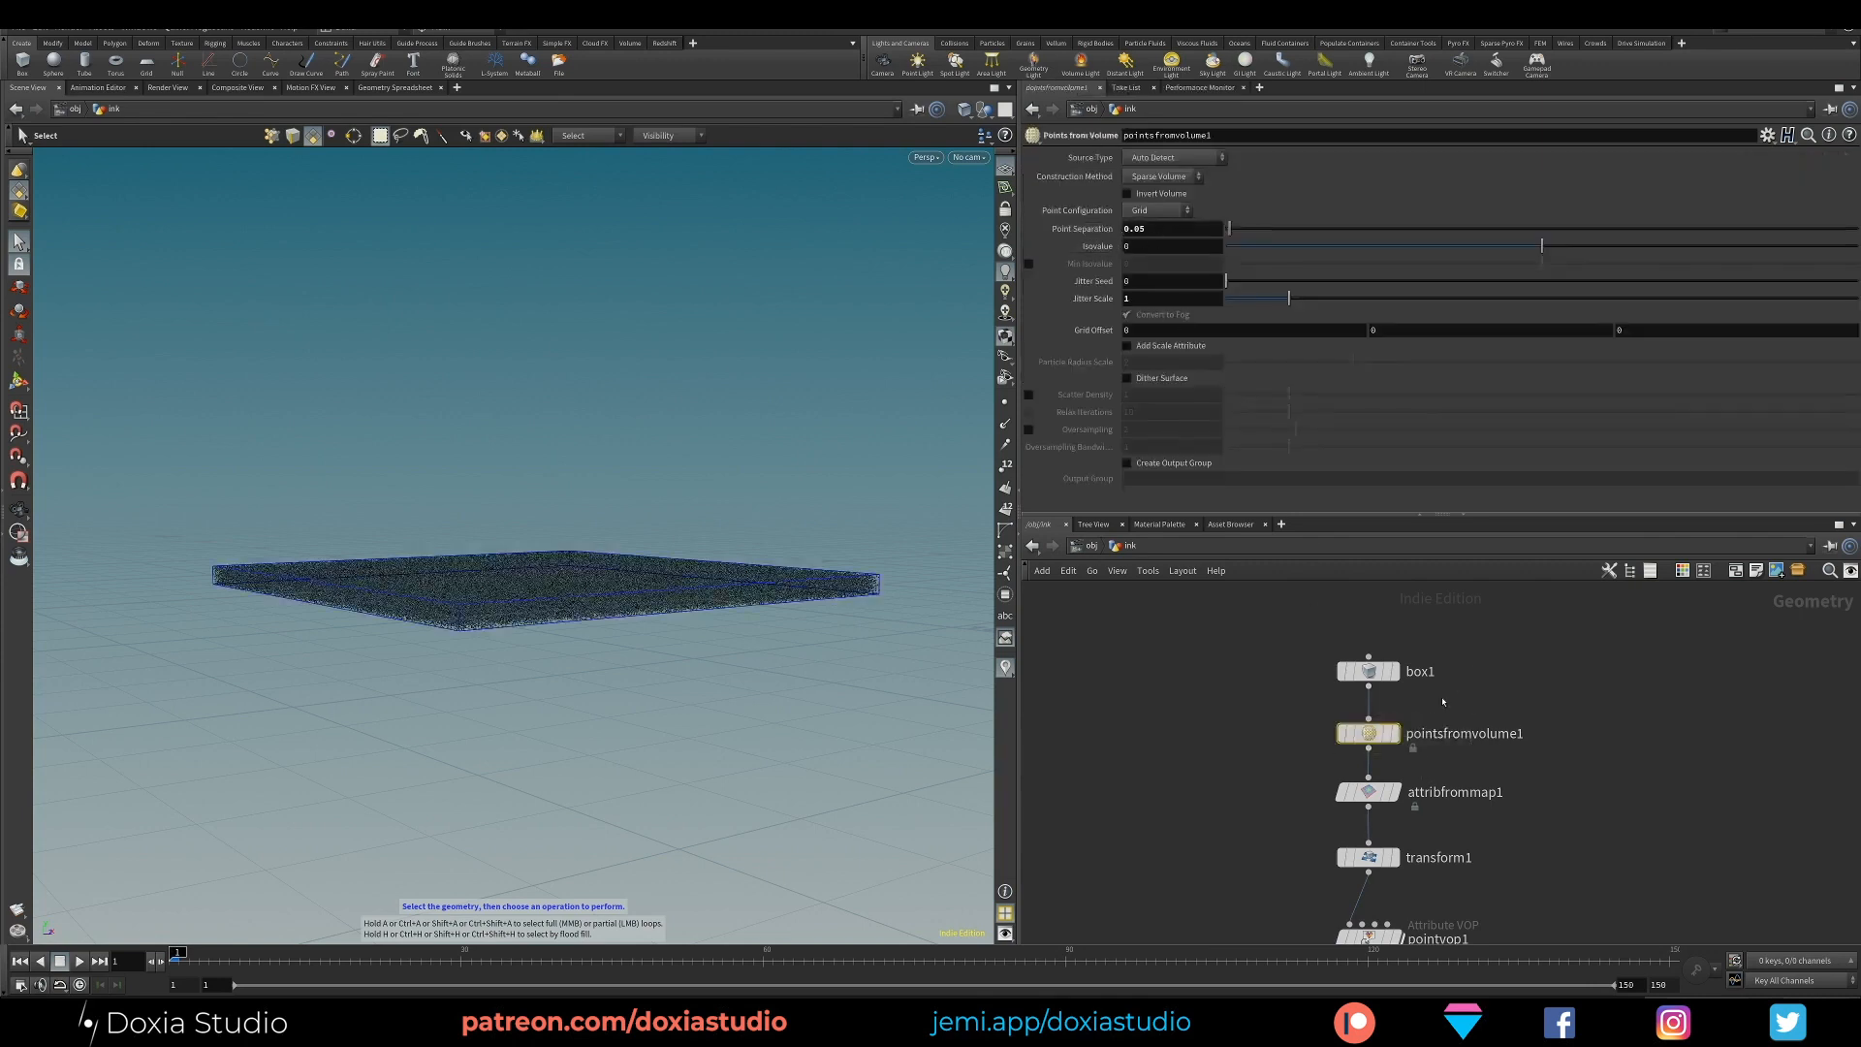
right_click(1096, 229)
left_click(1201, 325)
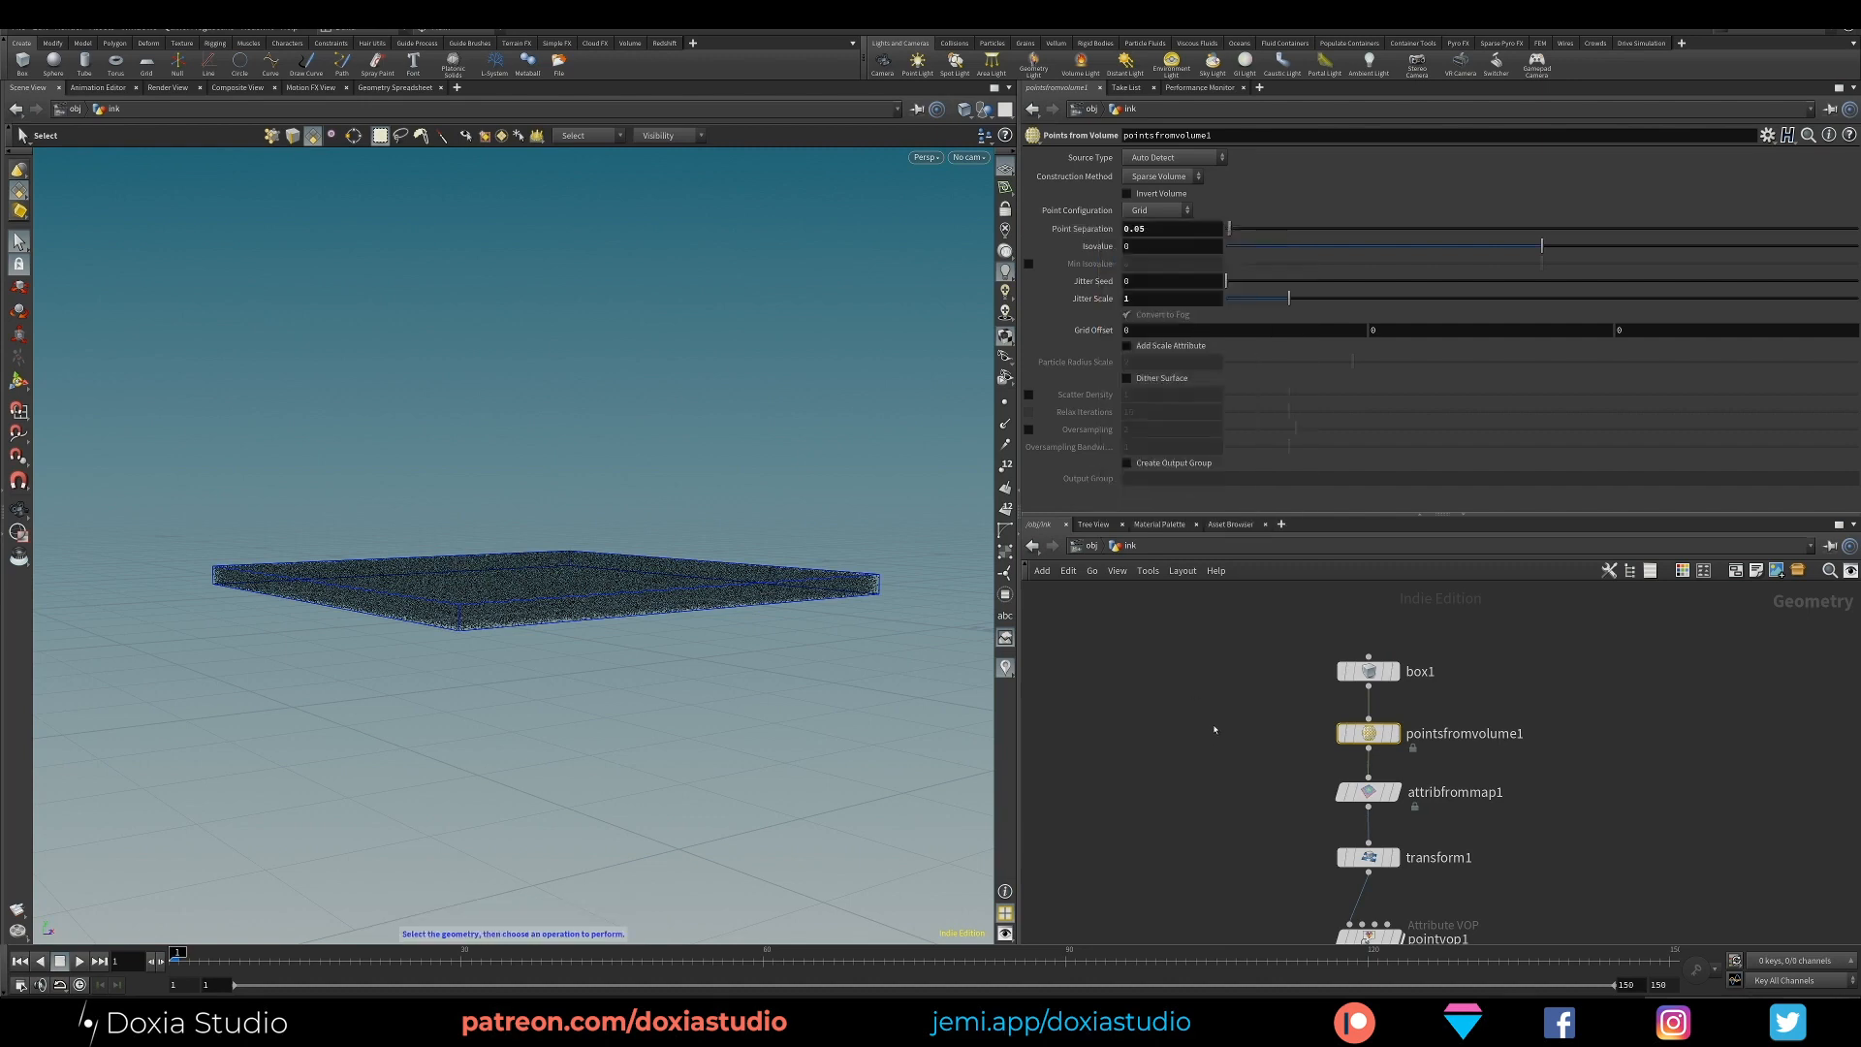
scroll(1202, 727, "down", 3)
double_click(1341, 824)
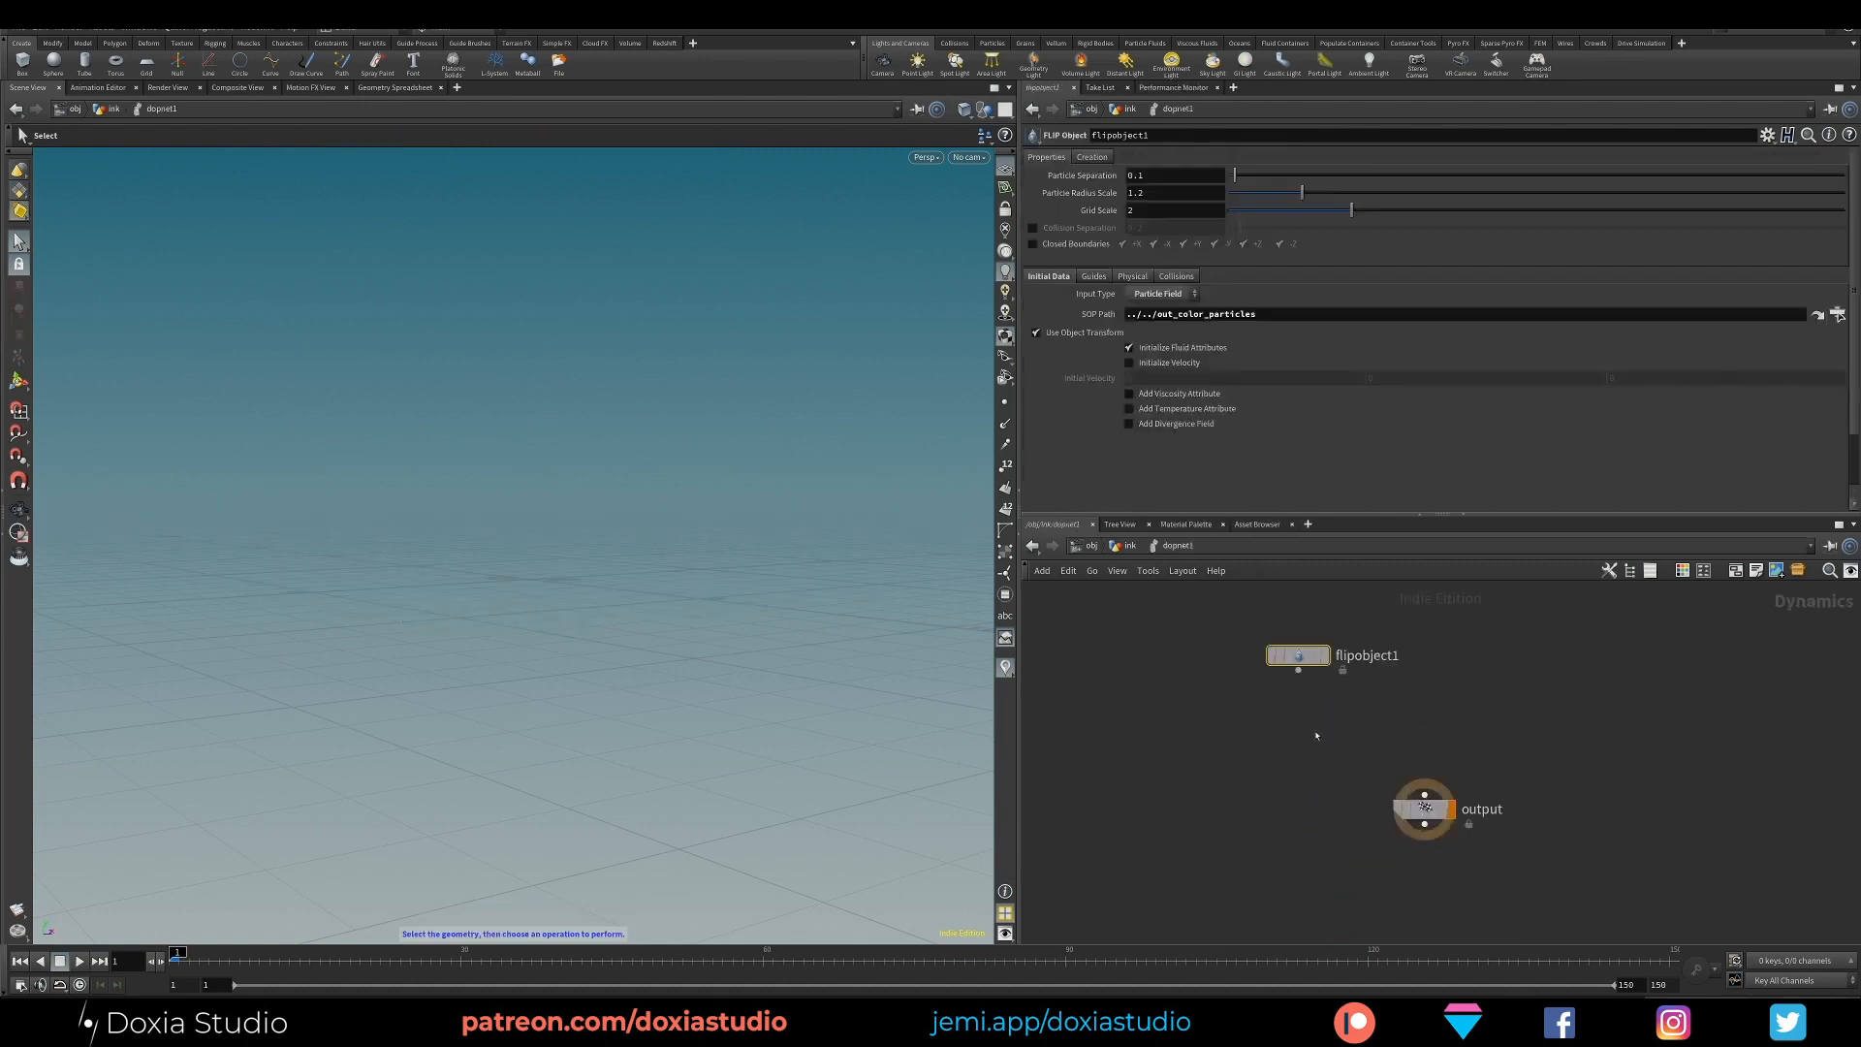
right_click(1090, 178)
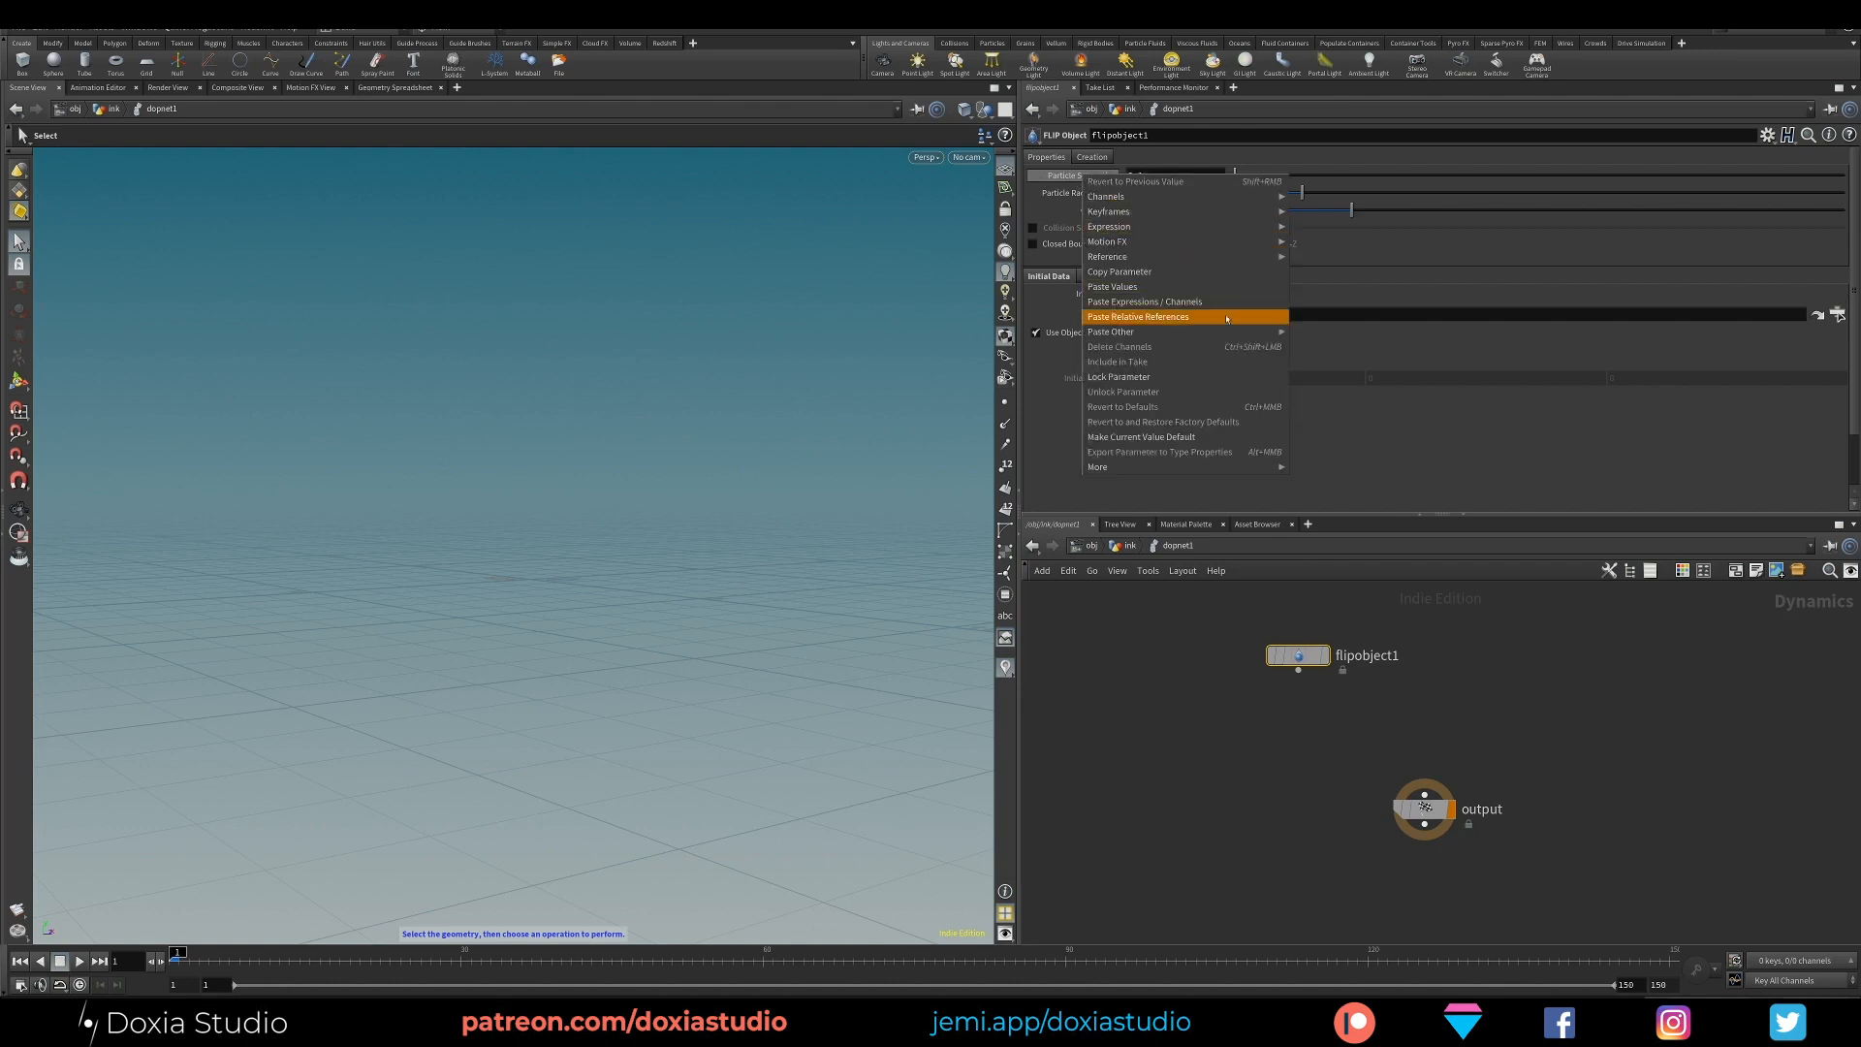
left_click(1174, 317)
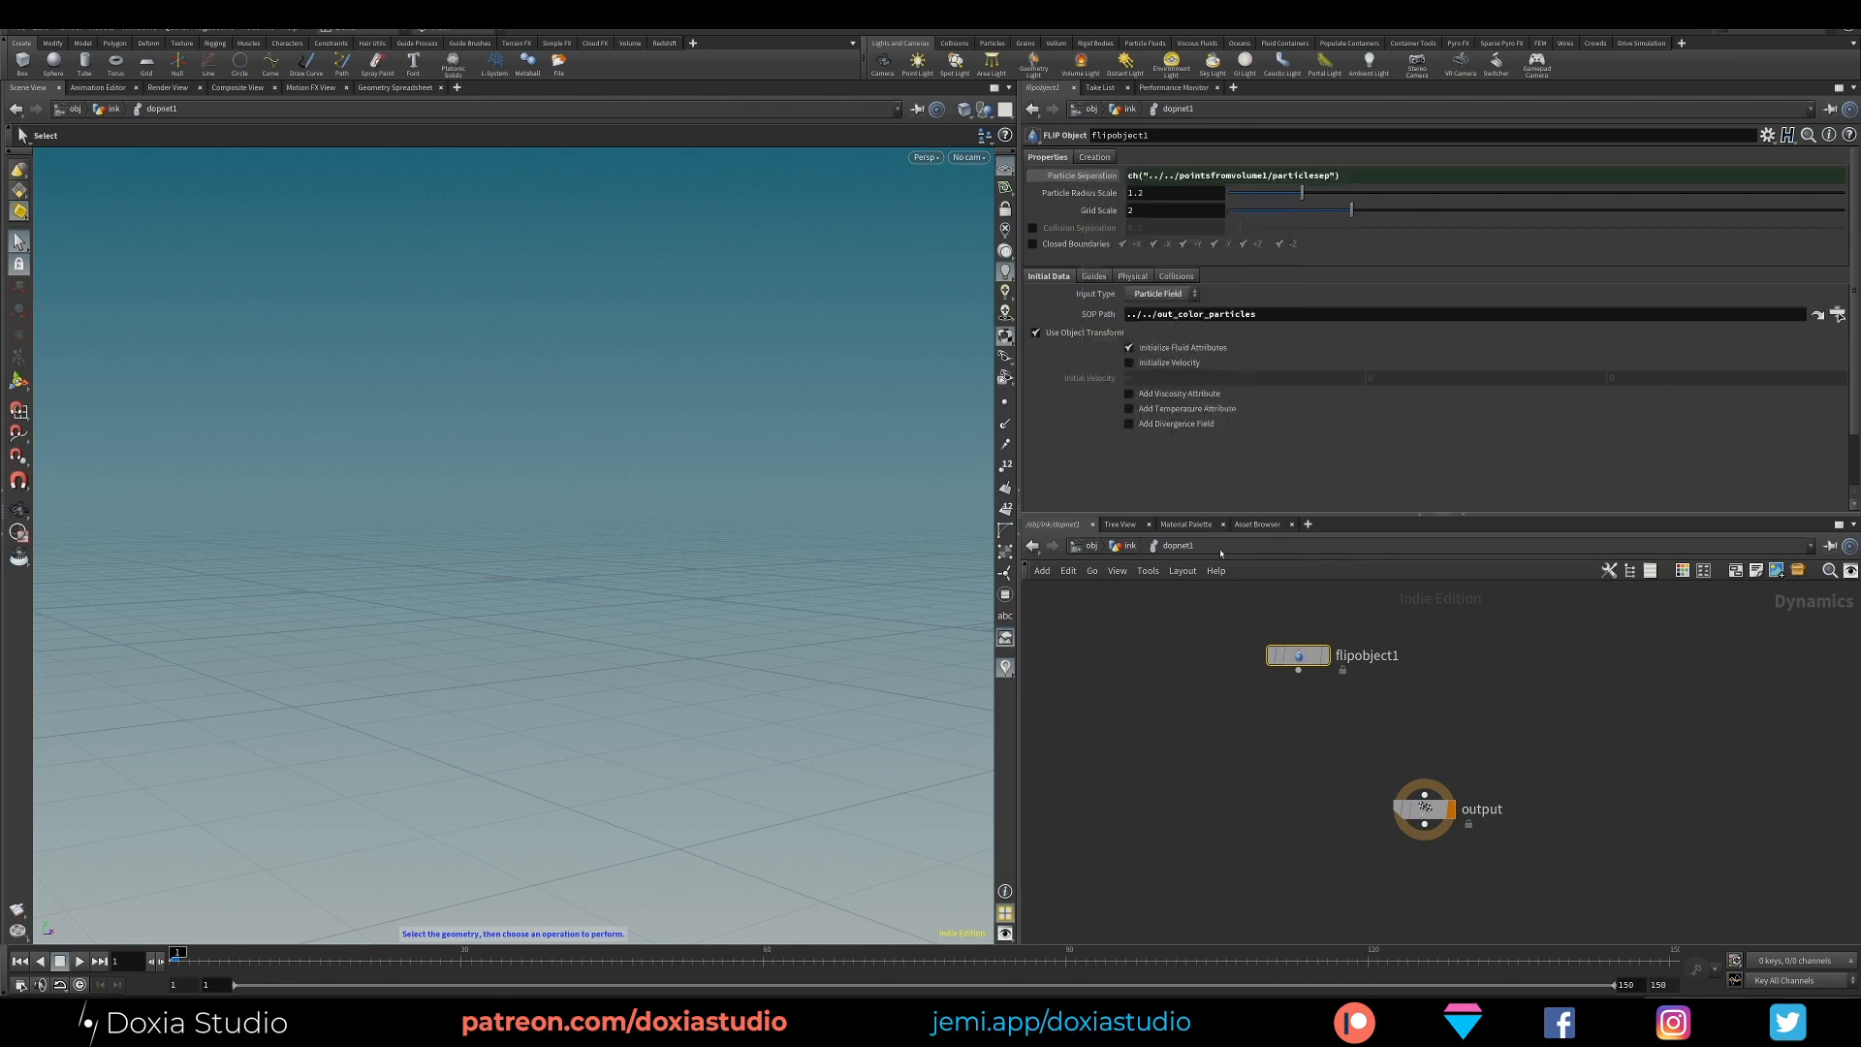
Set the FLIP object's Particle Radius Scale to 1
left_click(1157, 192)
key("BackSpace")
key("BackSpace")
key("Return")
In the FLIP object's particle guides, set Visualization to Particles and Visualization Type to None
left_click(1094, 277)
left_click(1097, 295)
left_click(1163, 312)
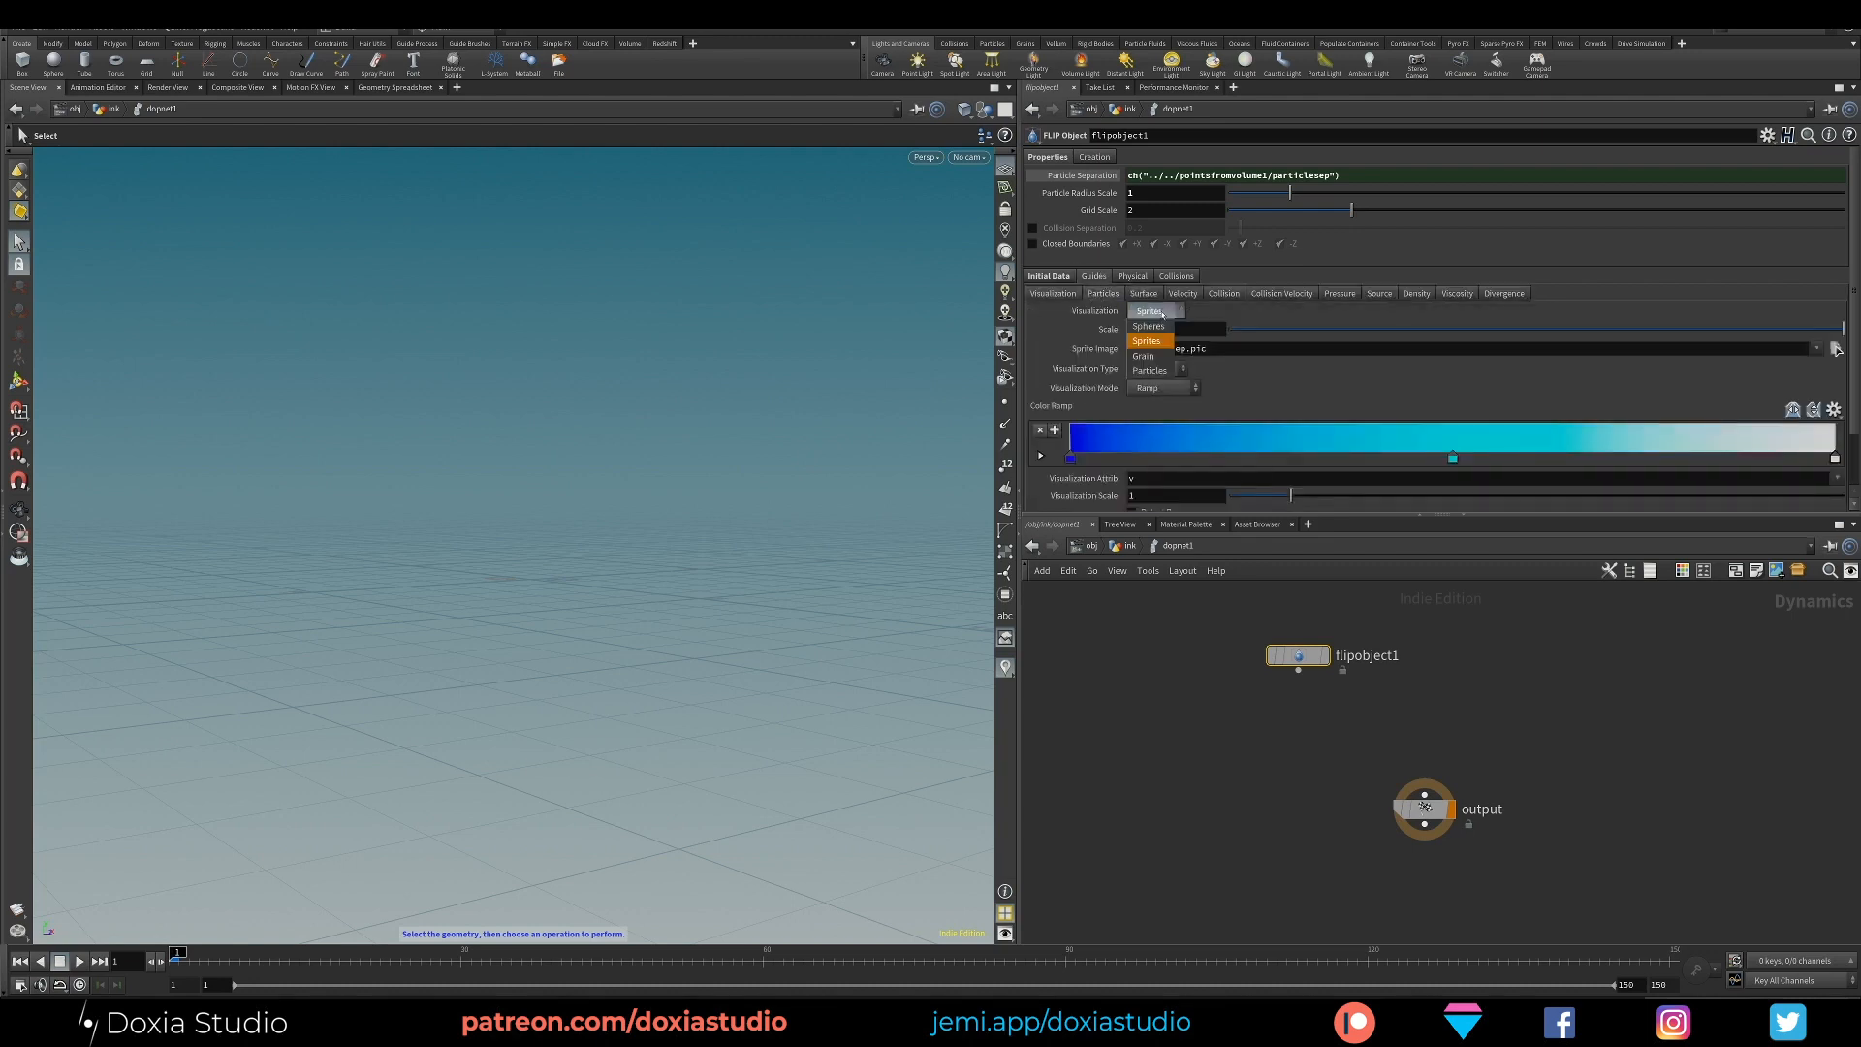
left_click(1166, 356)
left_click(1163, 386)
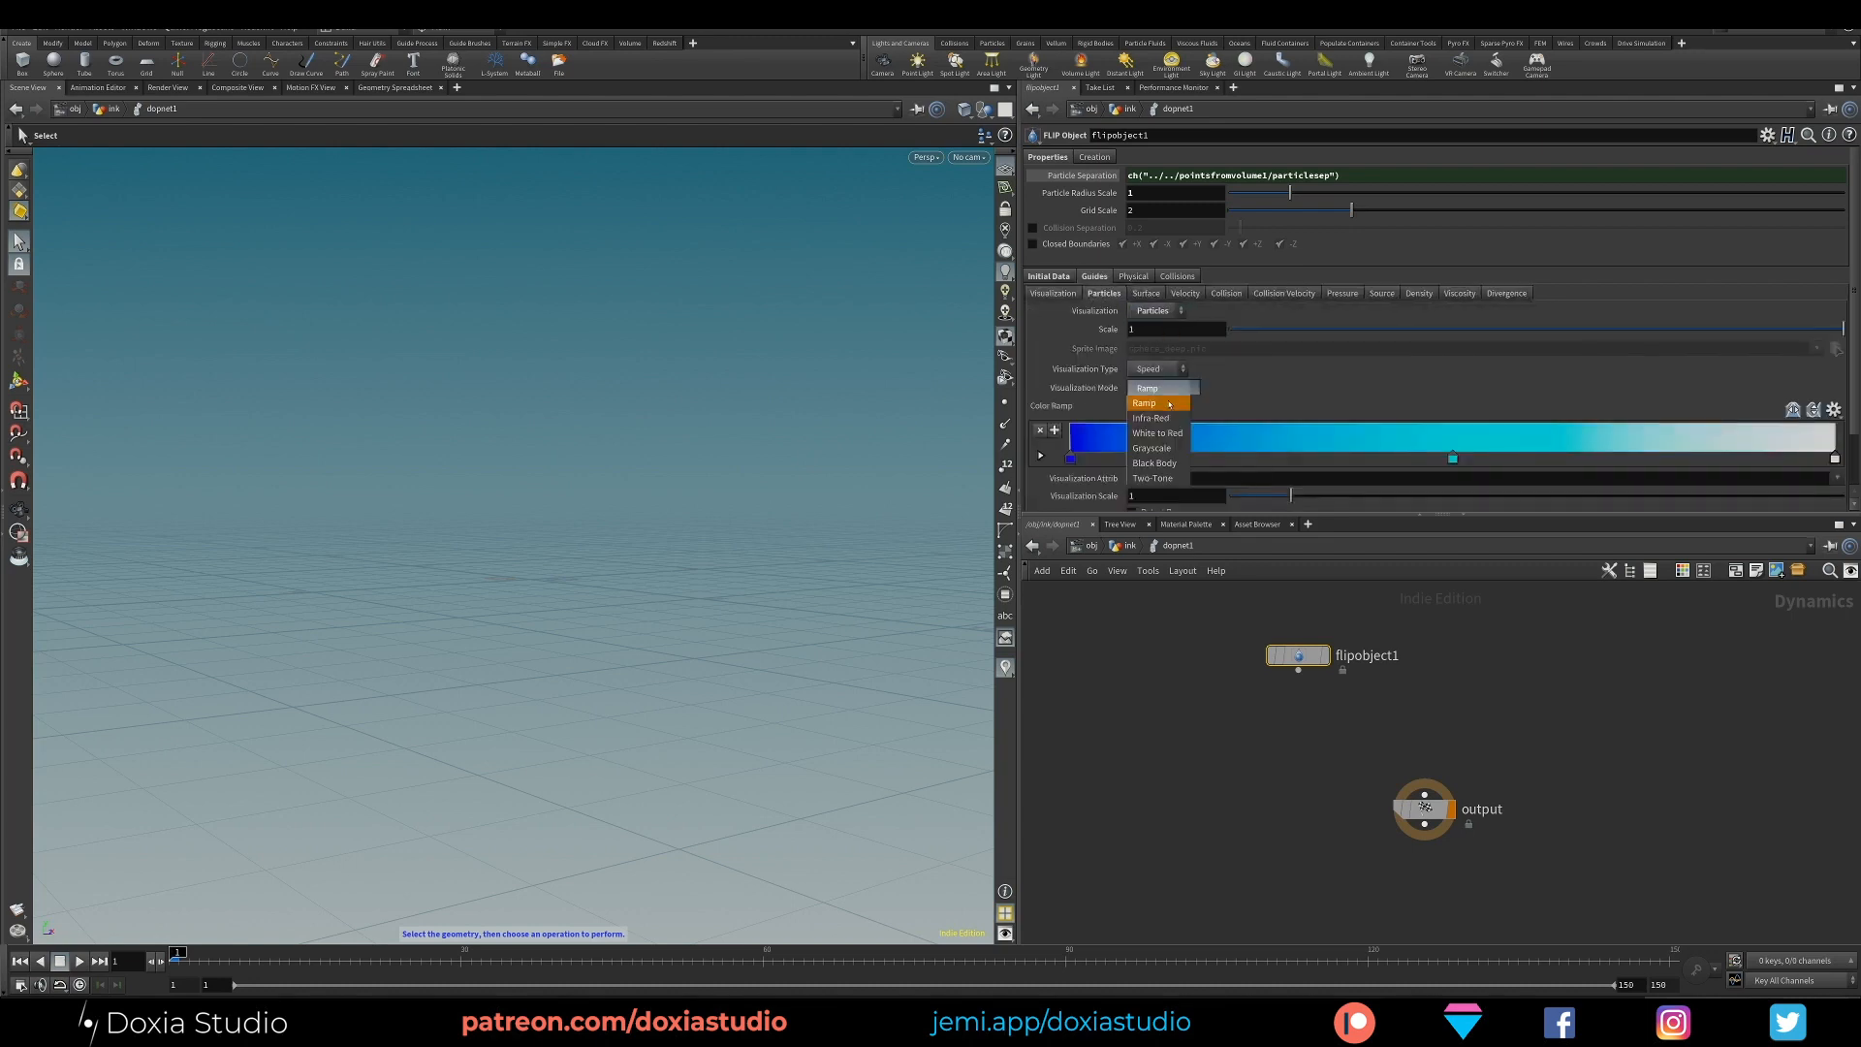
left_click(1205, 416)
left_click(1164, 369)
left_click(1251, 382)
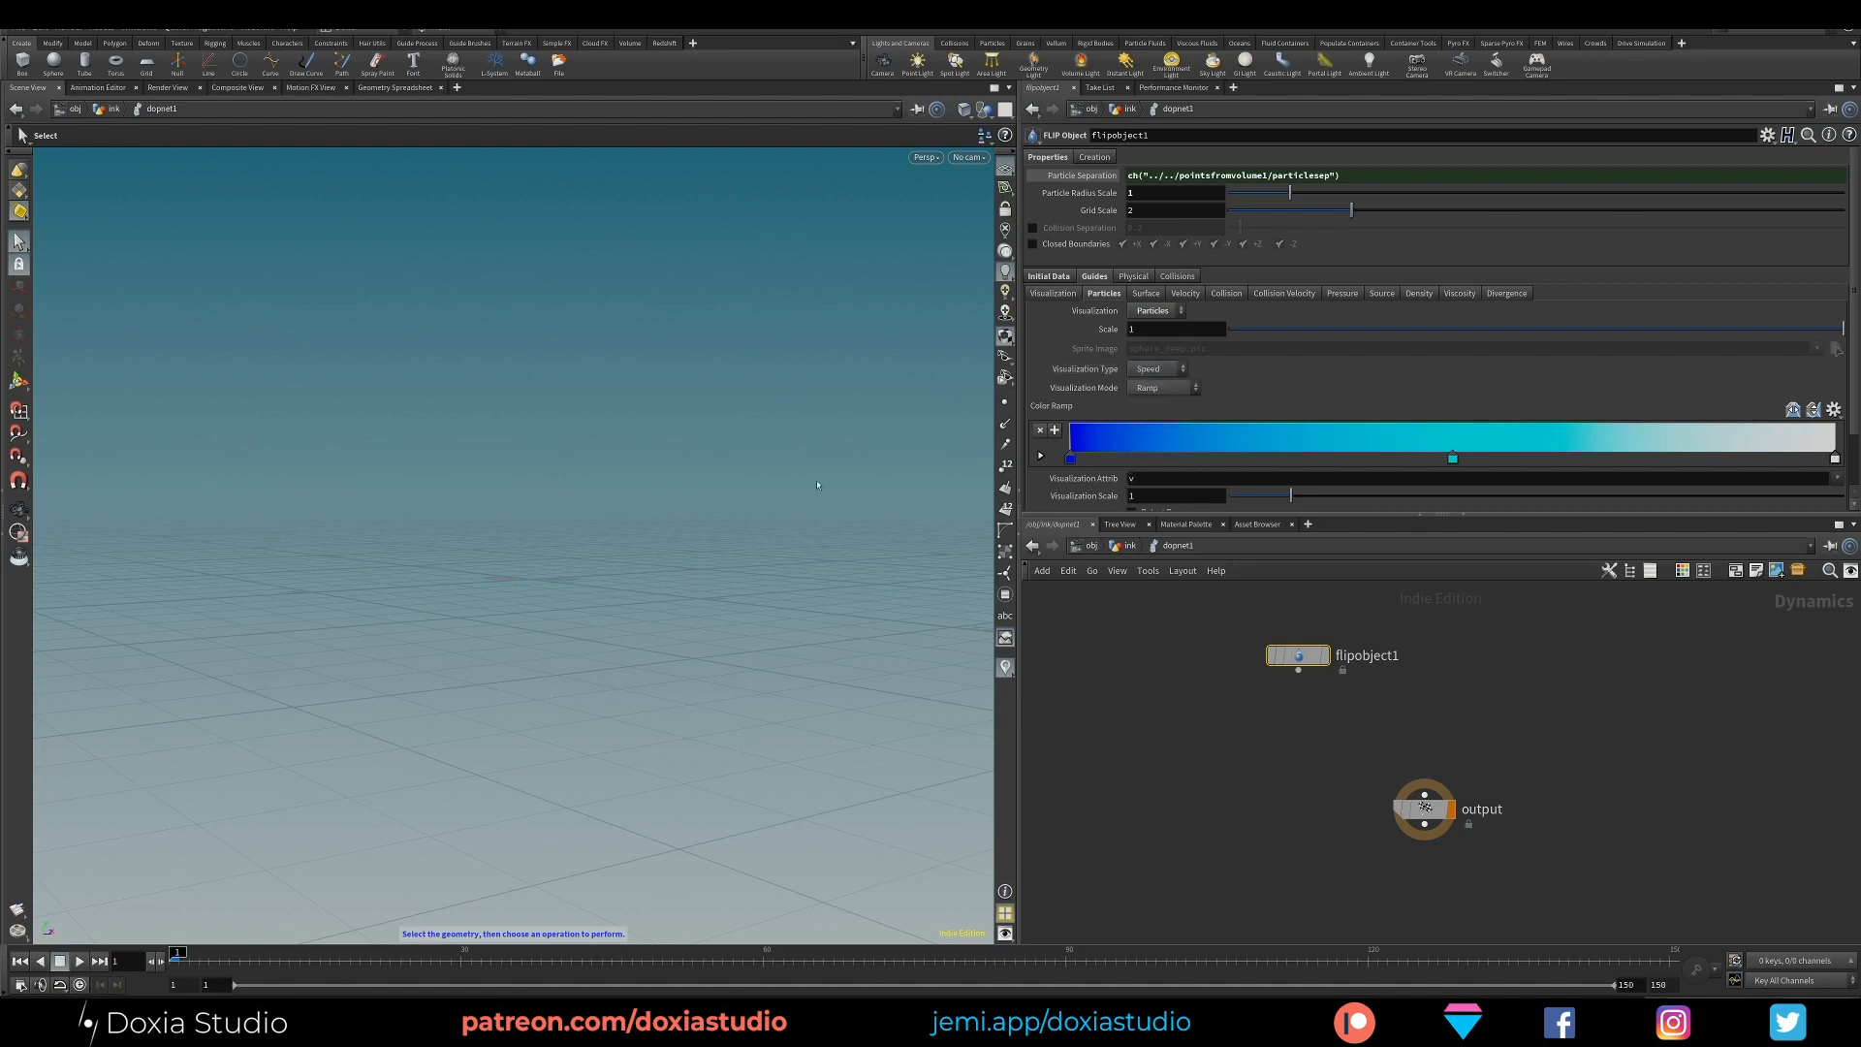
left_click(1165, 371)
left_click(1151, 365)
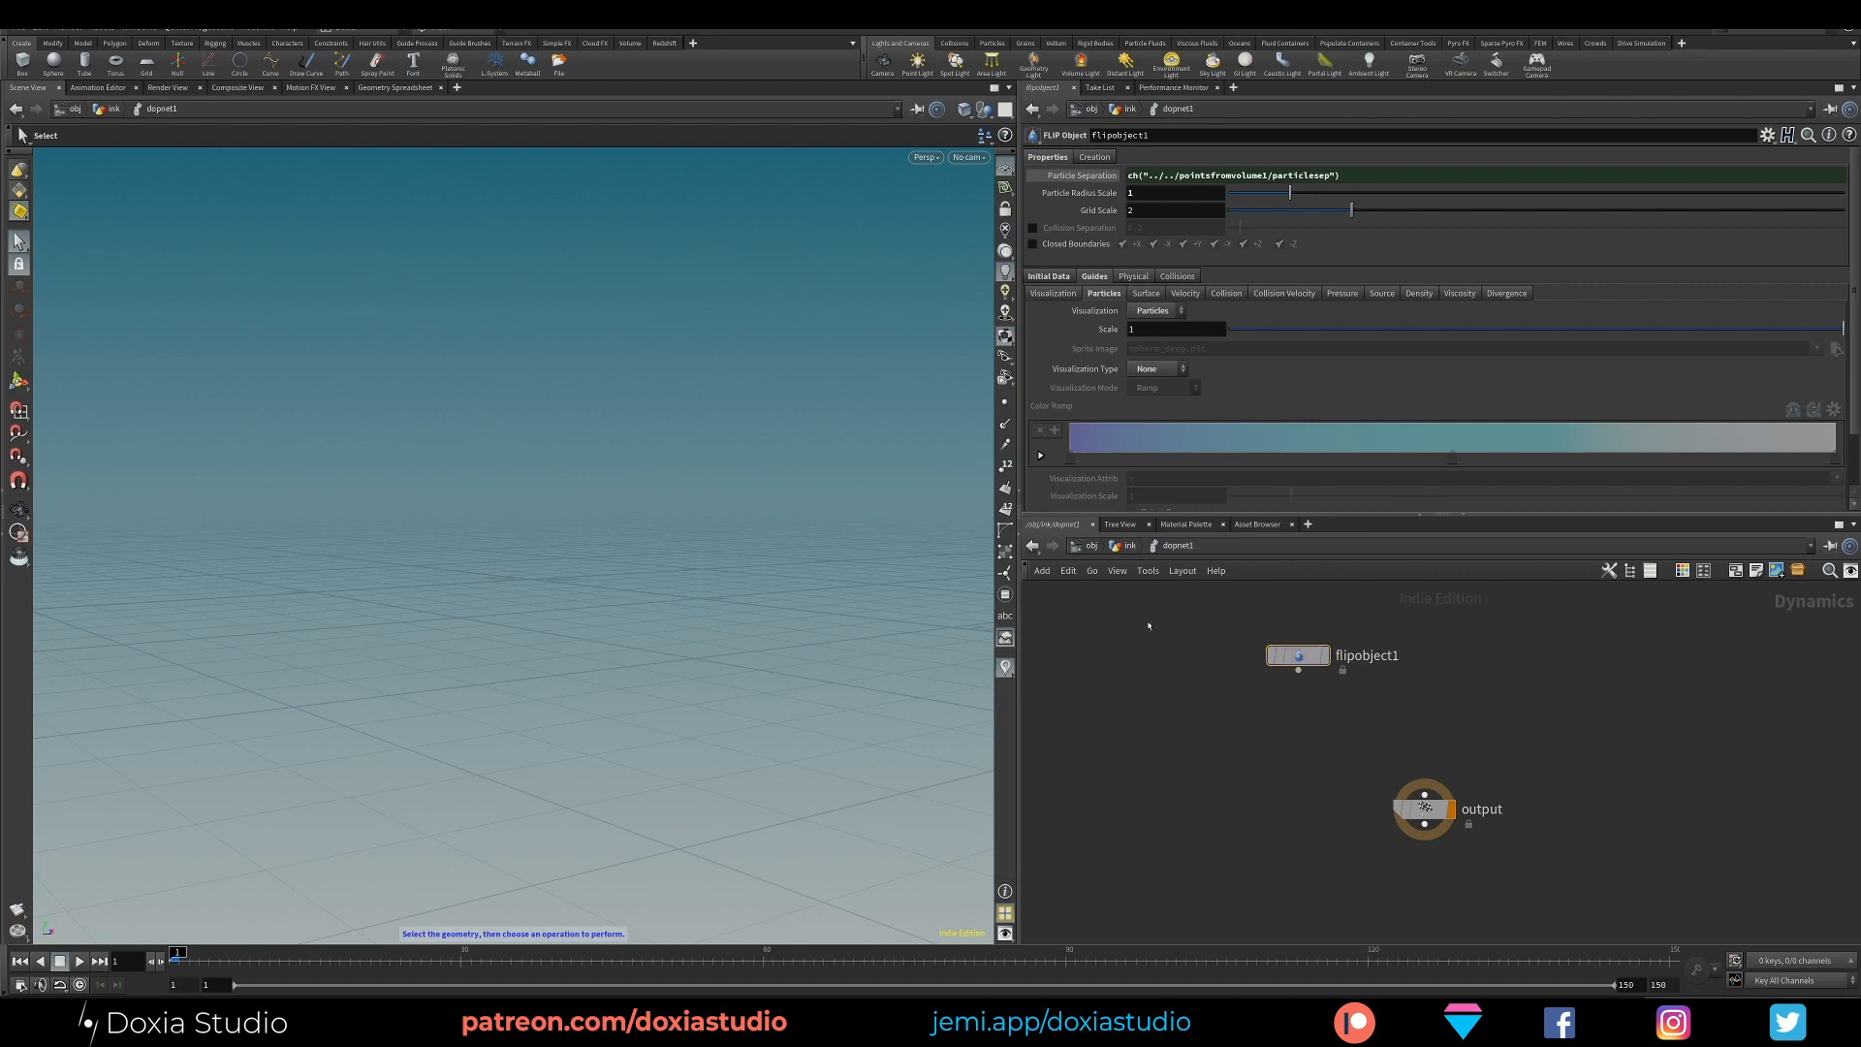
left_click(1066, 296)
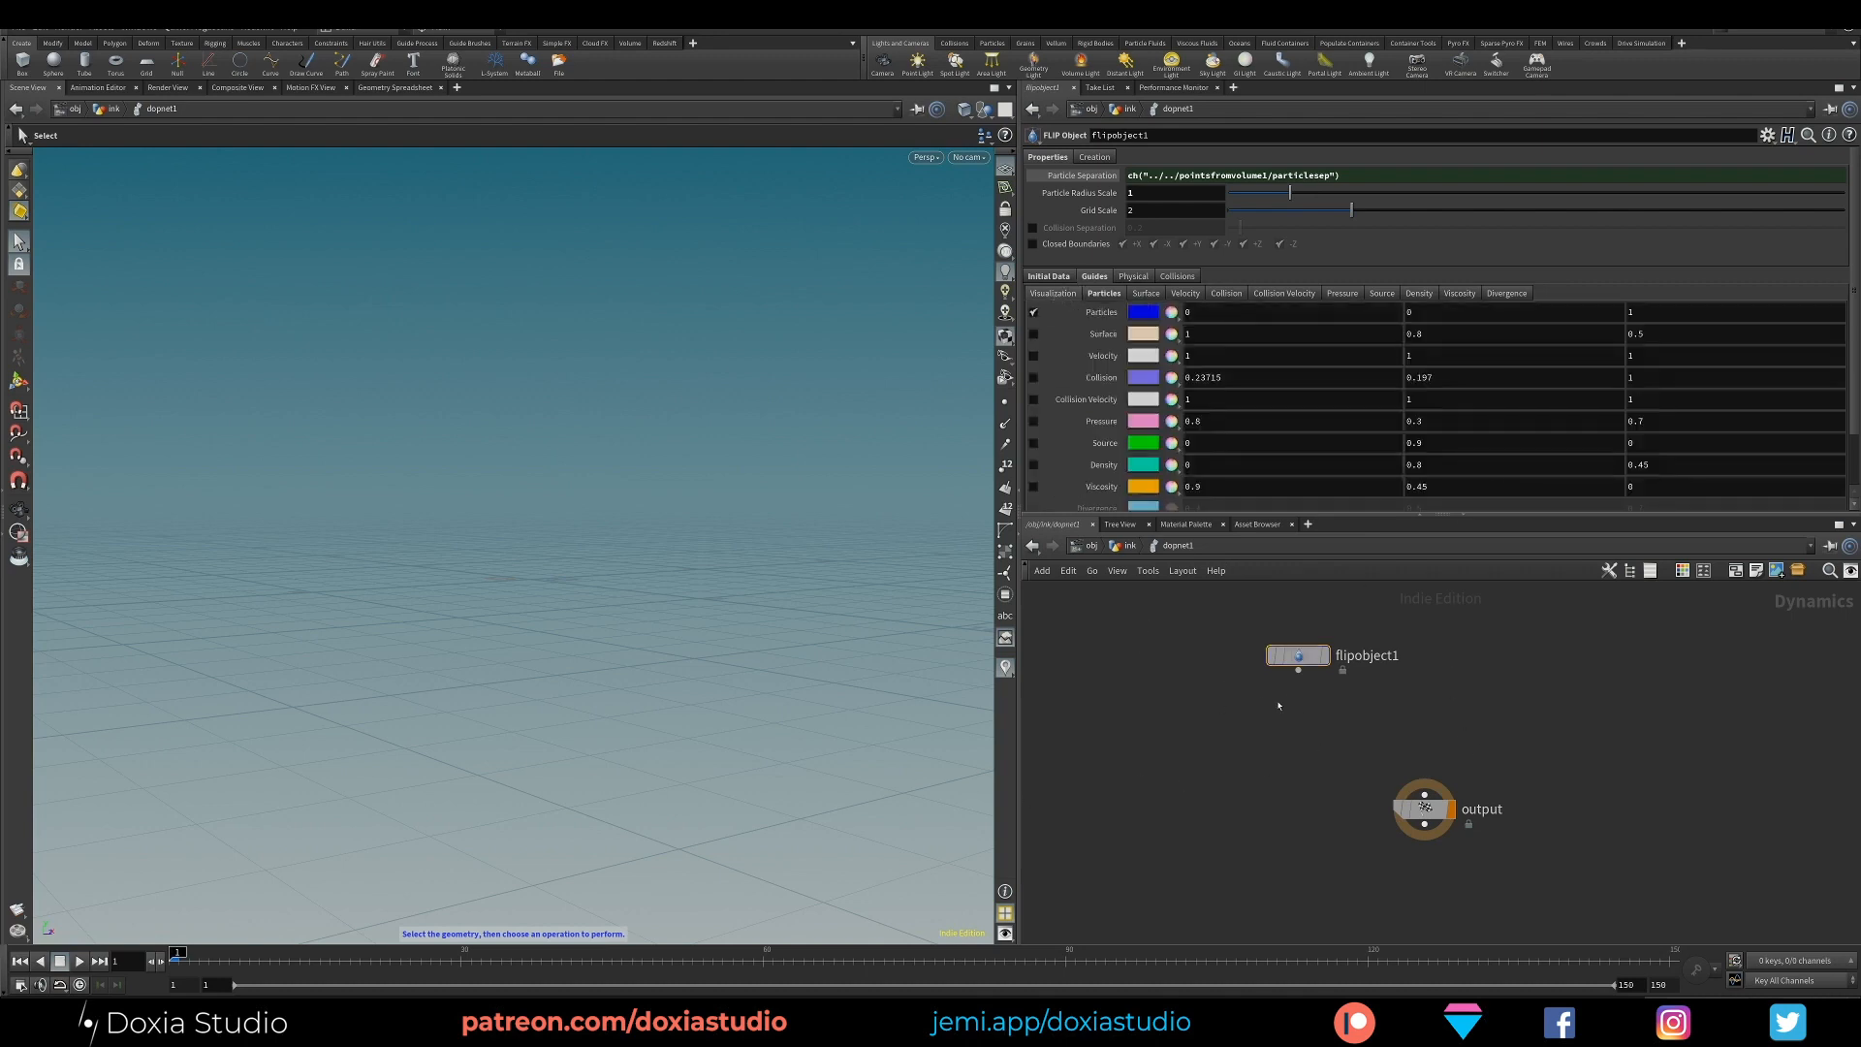
Add a FLIP Solver node with its first input connected to flipobject1
left_click(1298, 670)
key("Tab")
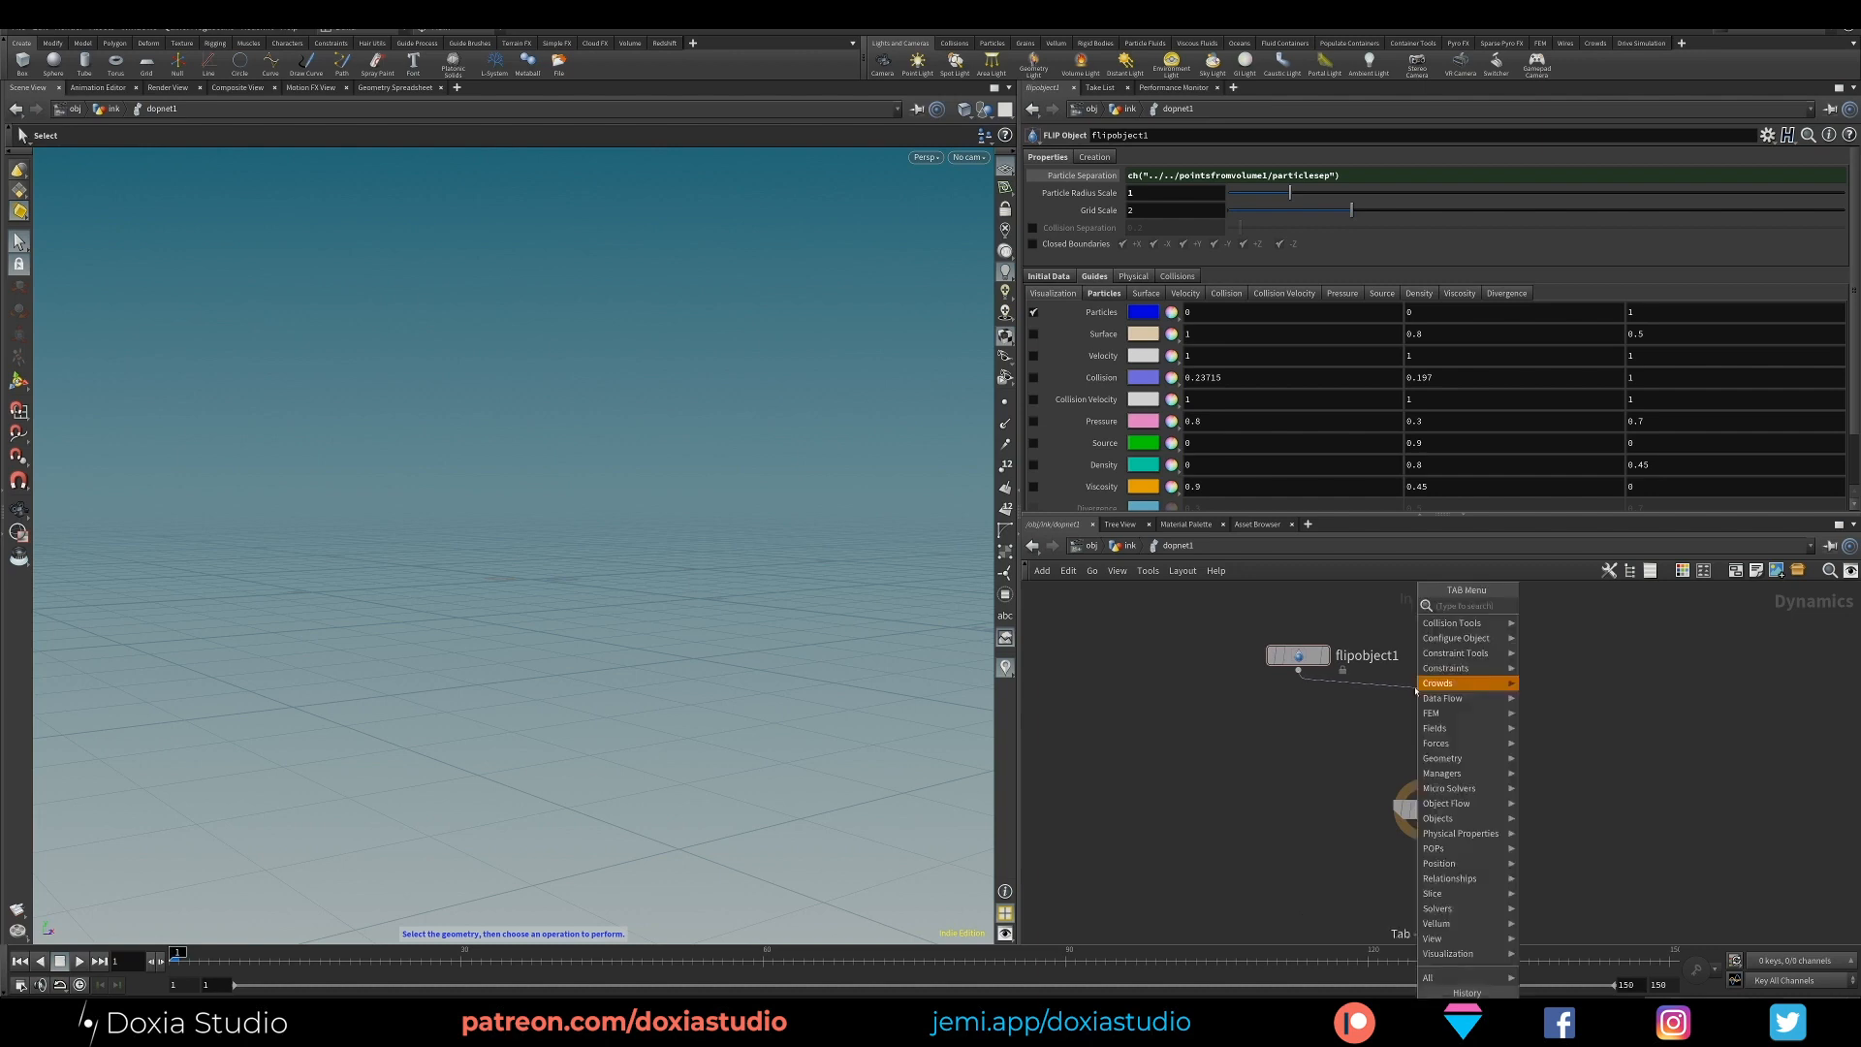
type("flip")
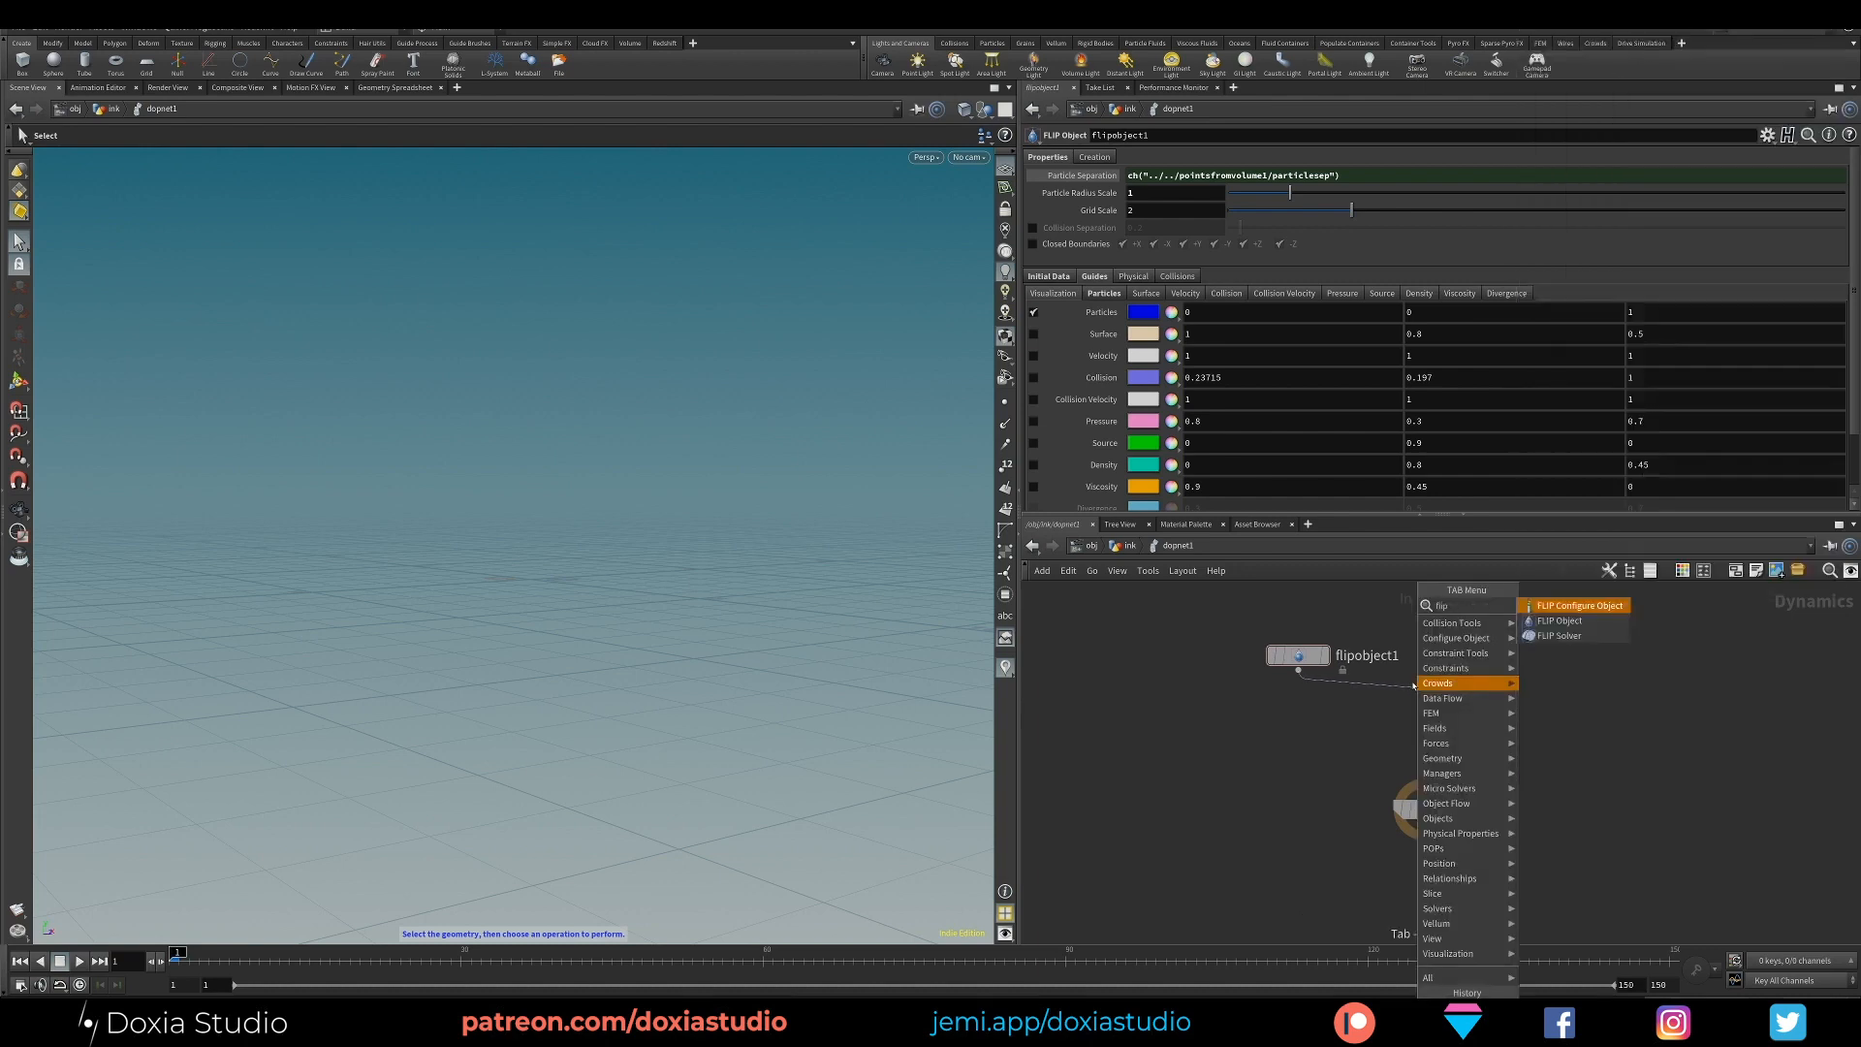
type("sol")
left_click(1553, 605)
left_click(1420, 714)
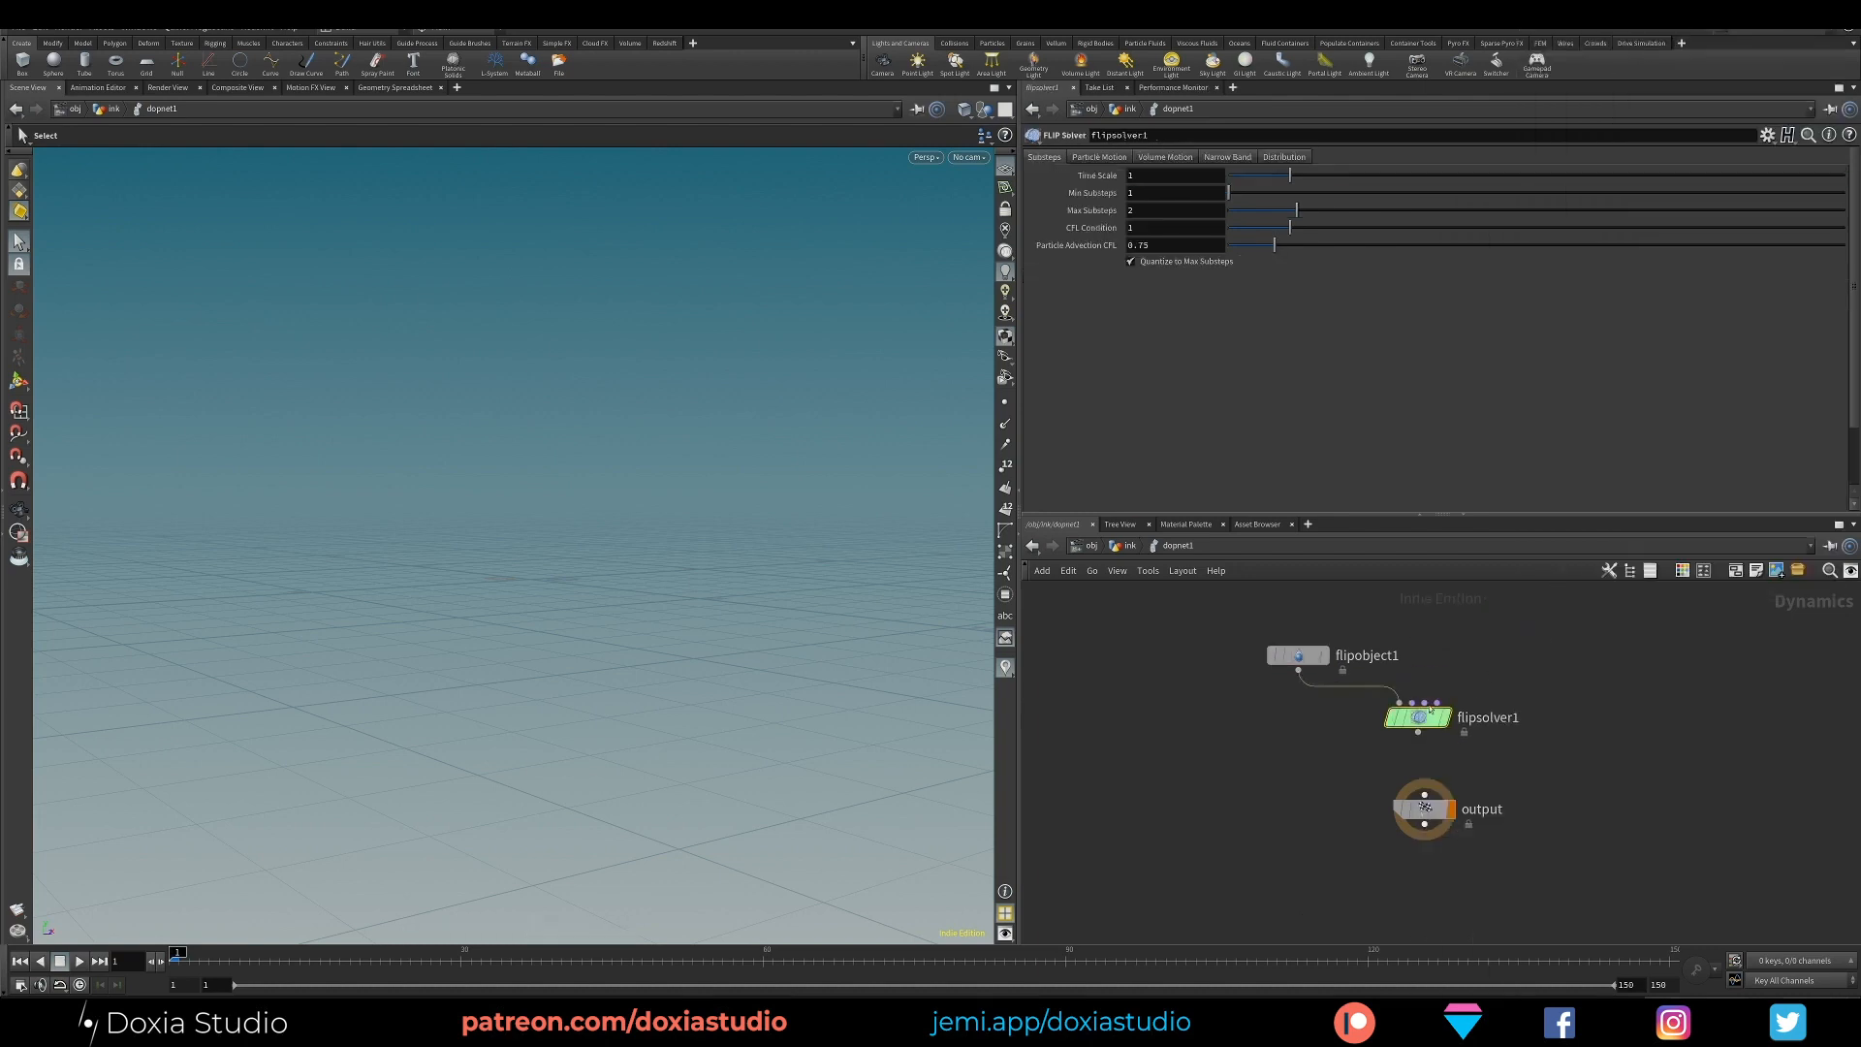
Move flipsolver1 above the output node and connect its output to that node
left_click_drag(1430, 710, 1436, 696)
left_click(1425, 717)
left_click(1424, 794)
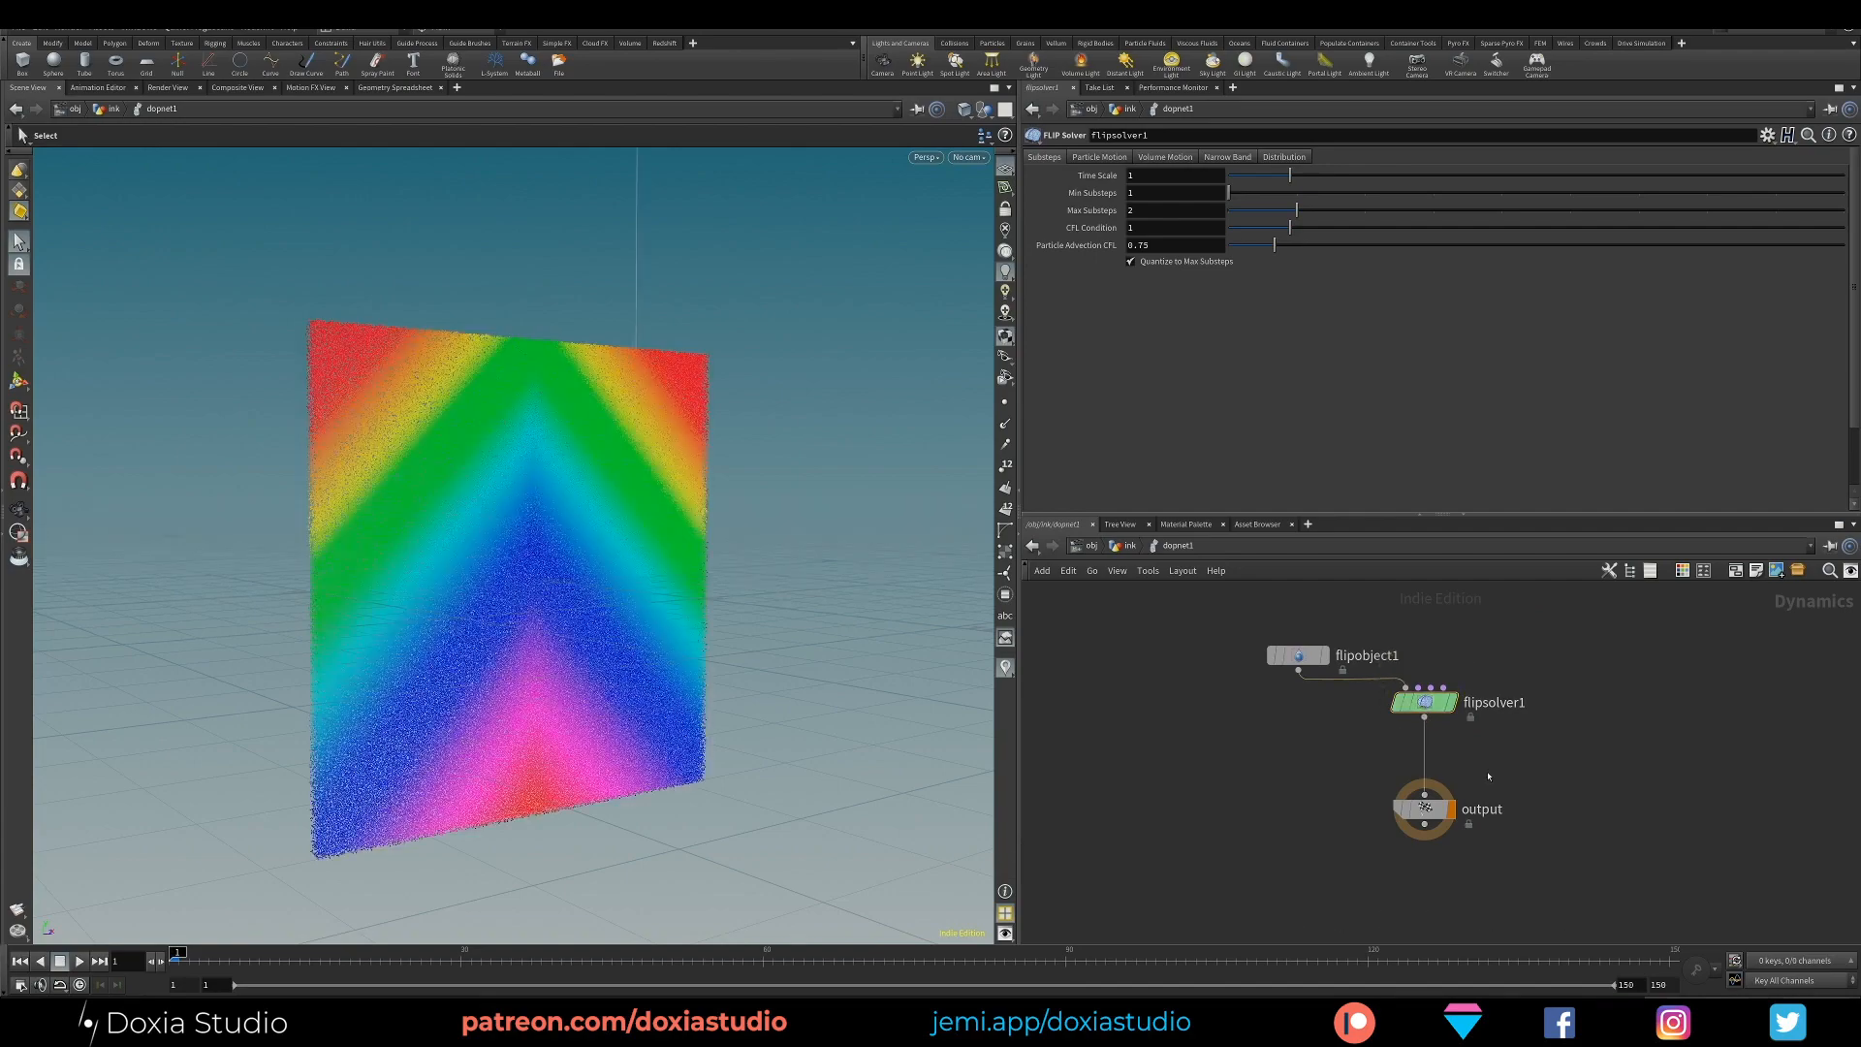
left_click_drag(709, 683, 652, 719, "alt")
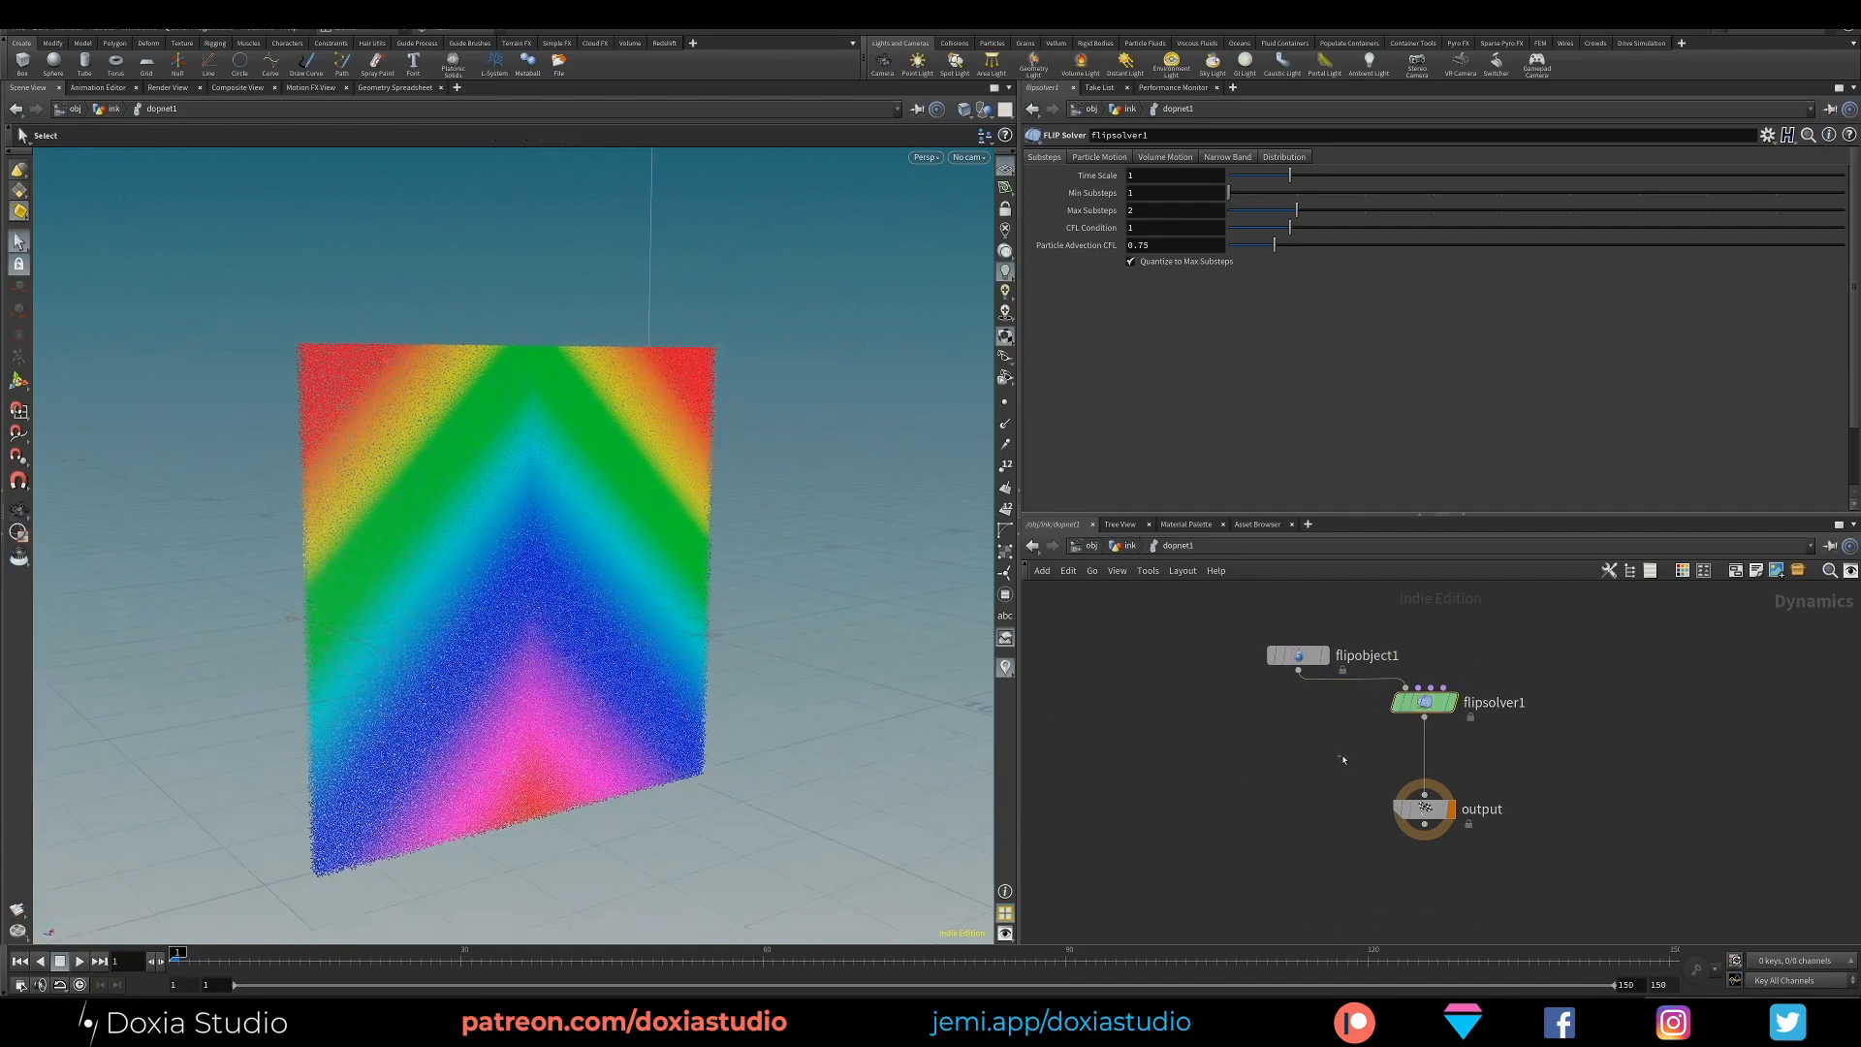
Add a Gravity Force node on the wire between flipsolver1 and the output node
key("Tab")
type("gravi")
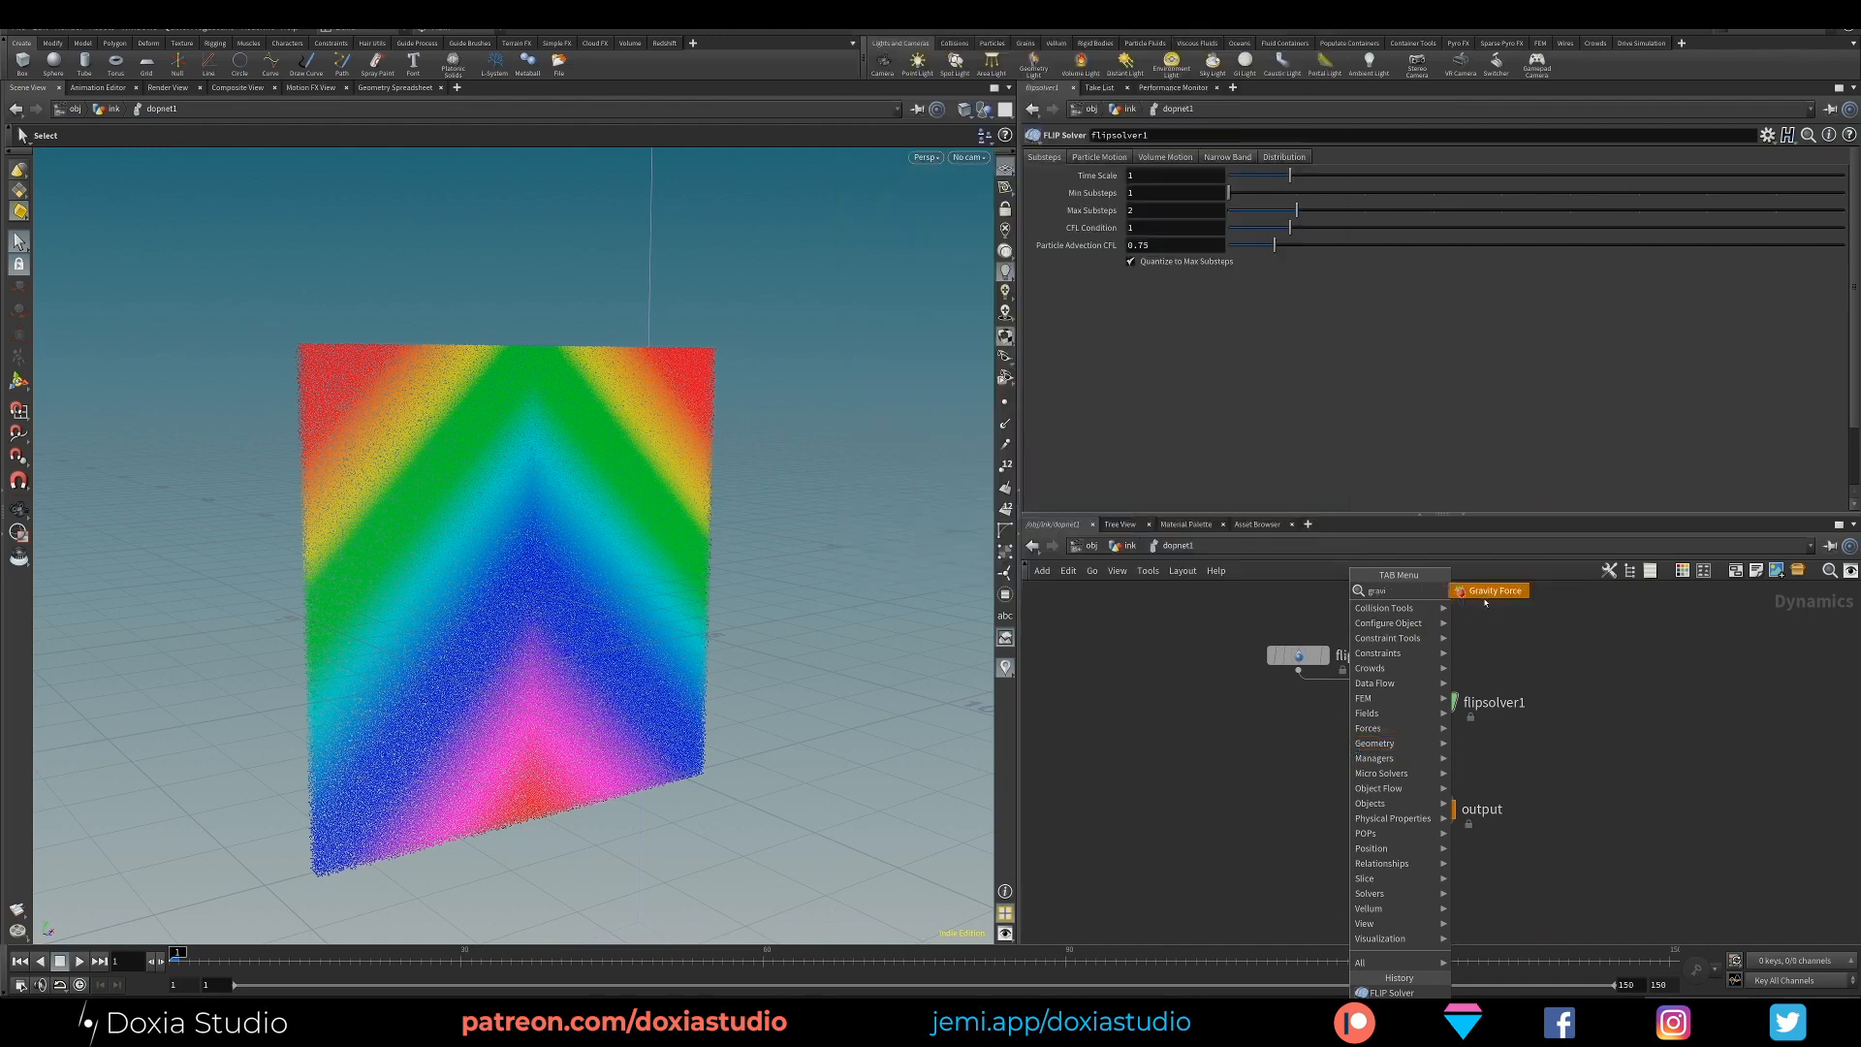
left_click(1482, 591)
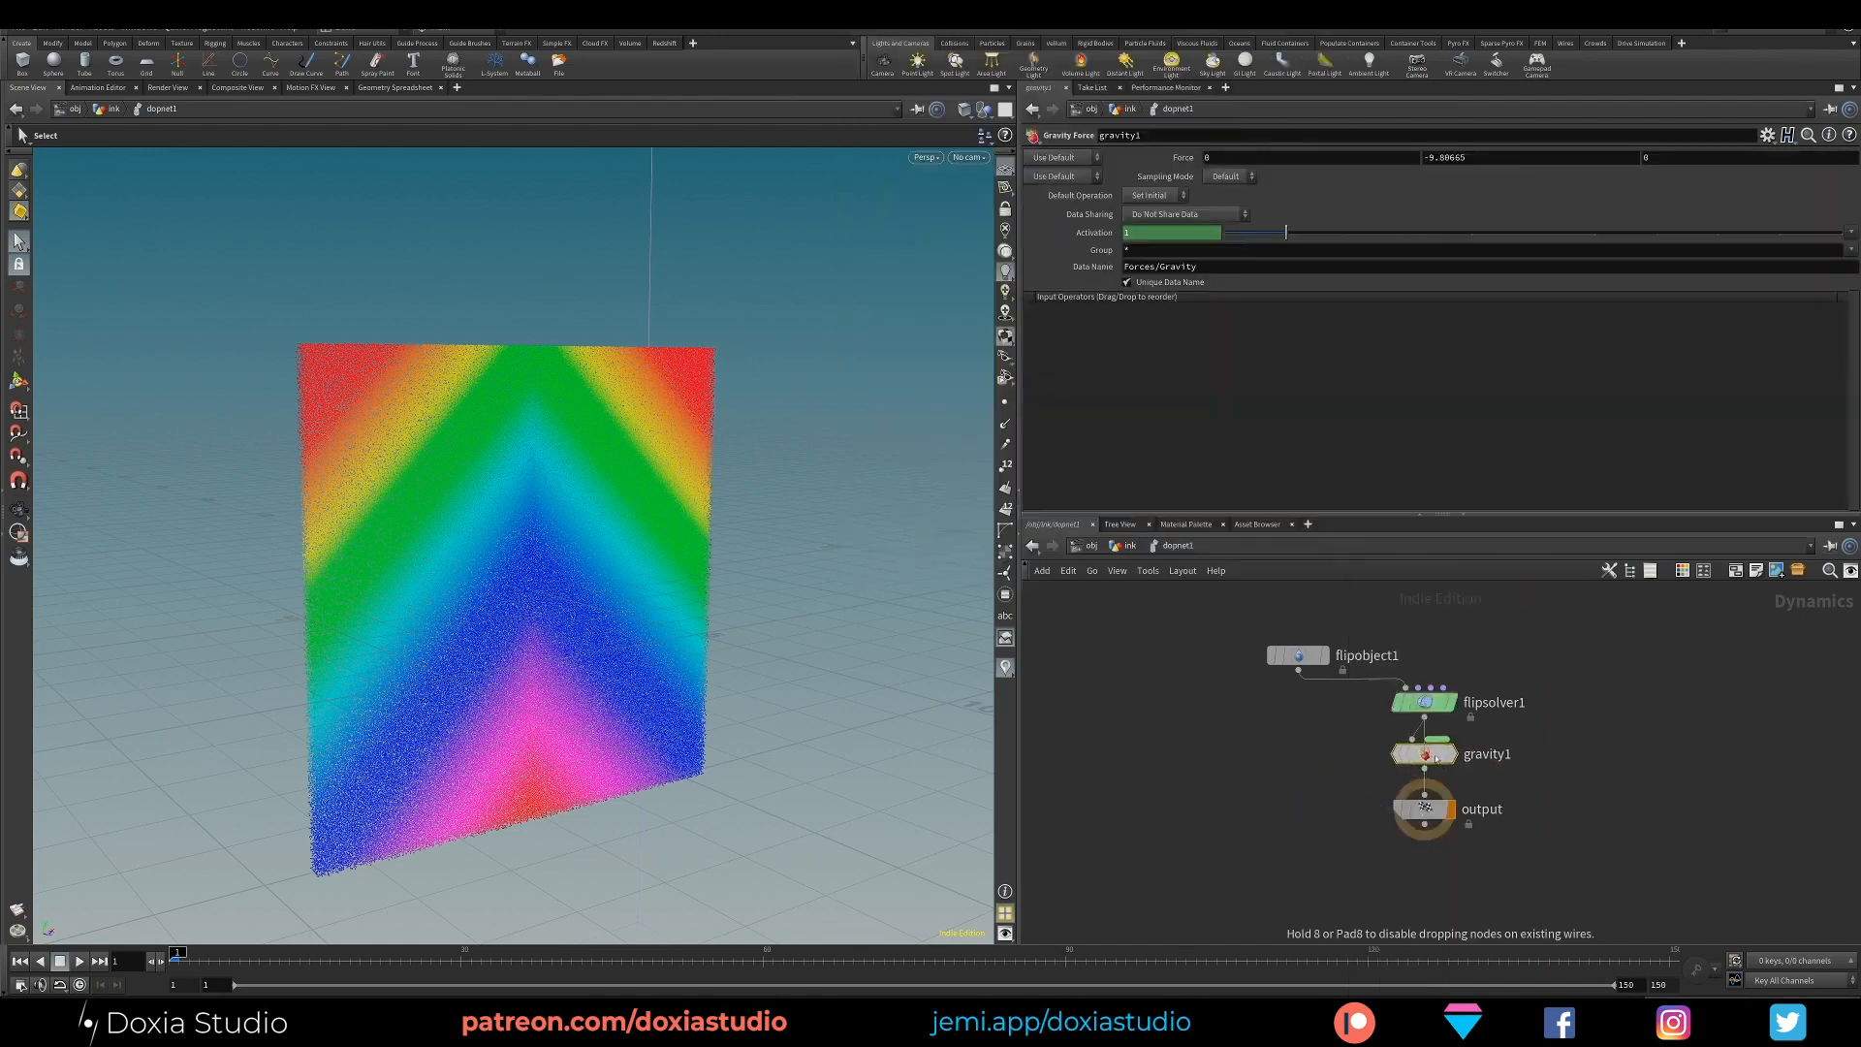
left_click(1437, 758)
Examine the FLIP solver's volume limits box and how it surrounds the coloured particles
left_click_drag(514, 765, 727, 898, "alt")
right_click_drag(651, 721, 368, 795, "alt")
middle_click_drag(636, 814, 615, 678, "alt")
left_click_drag(614, 678, 491, 527, "alt")
left_click_drag(663, 716, 698, 805, "alt")
right_click_drag(614, 785, 856, 727, "alt")
middle_click_drag(552, 705, 676, 830, "alt")
right_click_drag(601, 770, 388, 819, "alt")
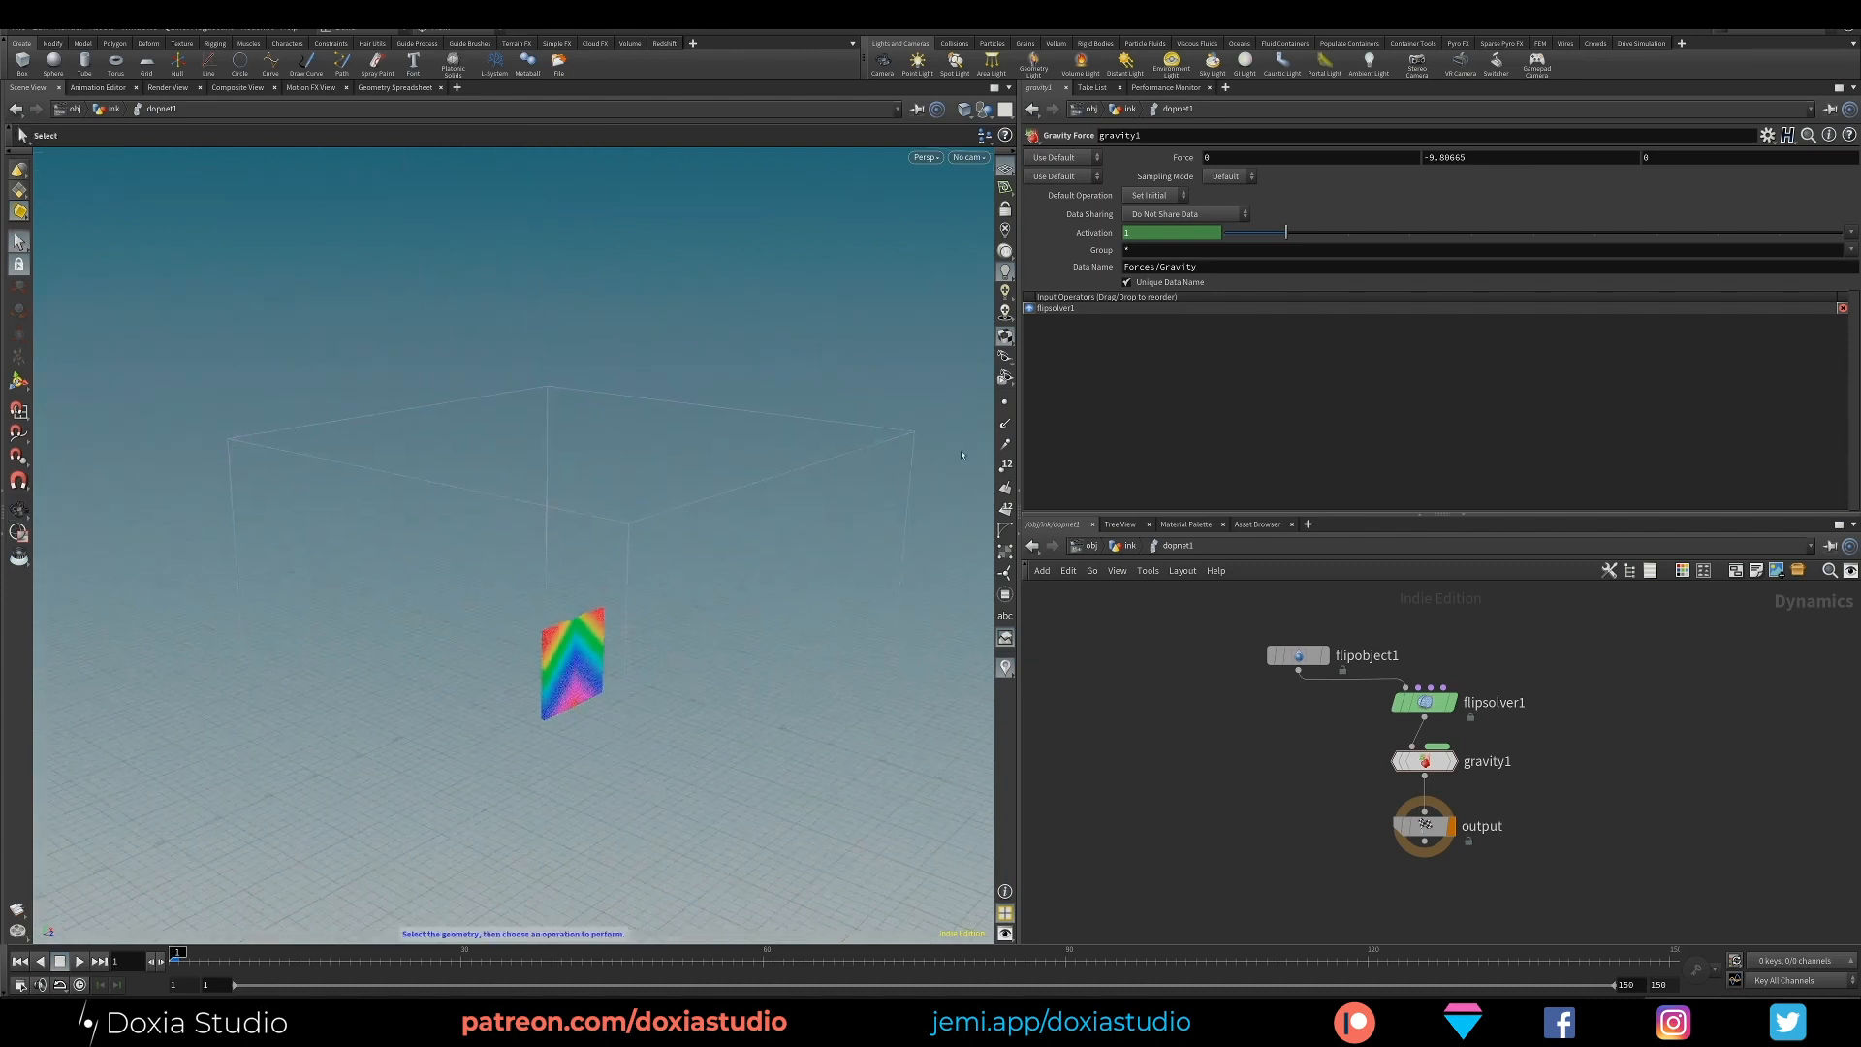
Set flipsolver1's volume limits Box Size to 10, 10 and 0.4
left_click(1422, 702)
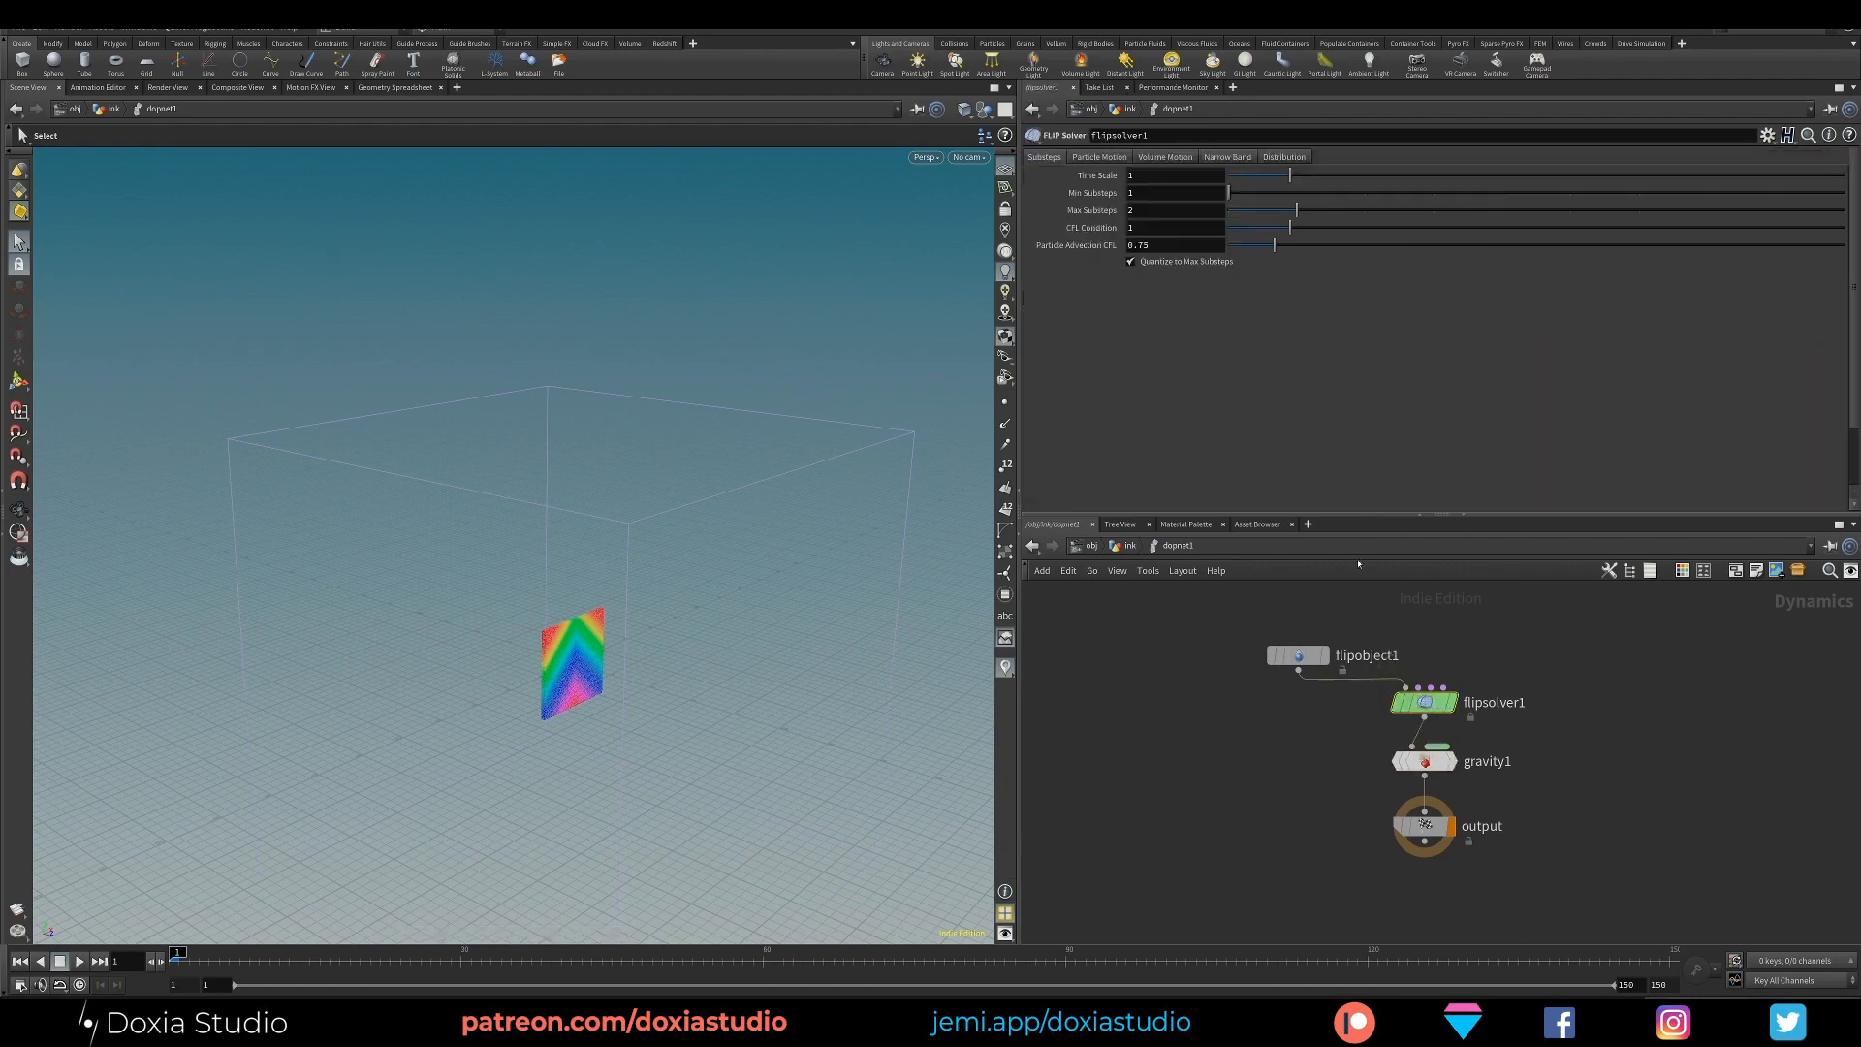
left_click(1154, 157)
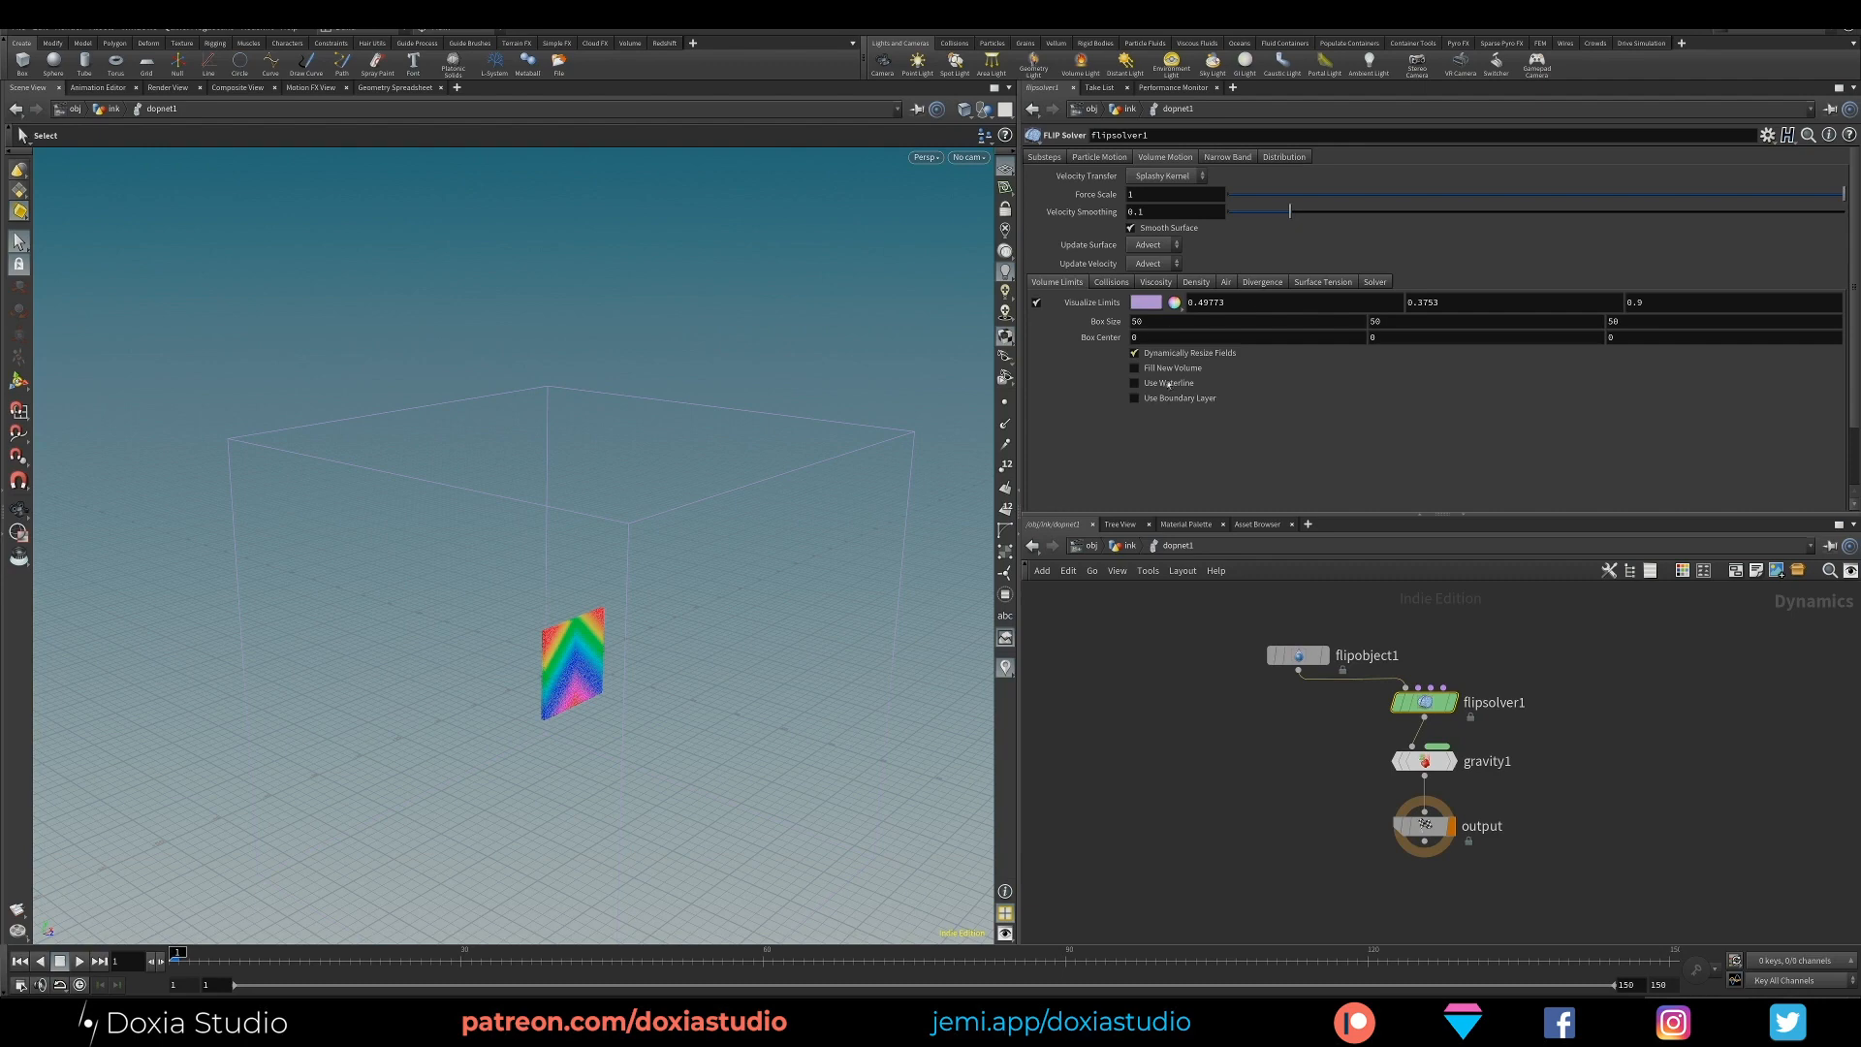
left_click_drag(1150, 321, 1107, 329)
type("10")
key("Return")
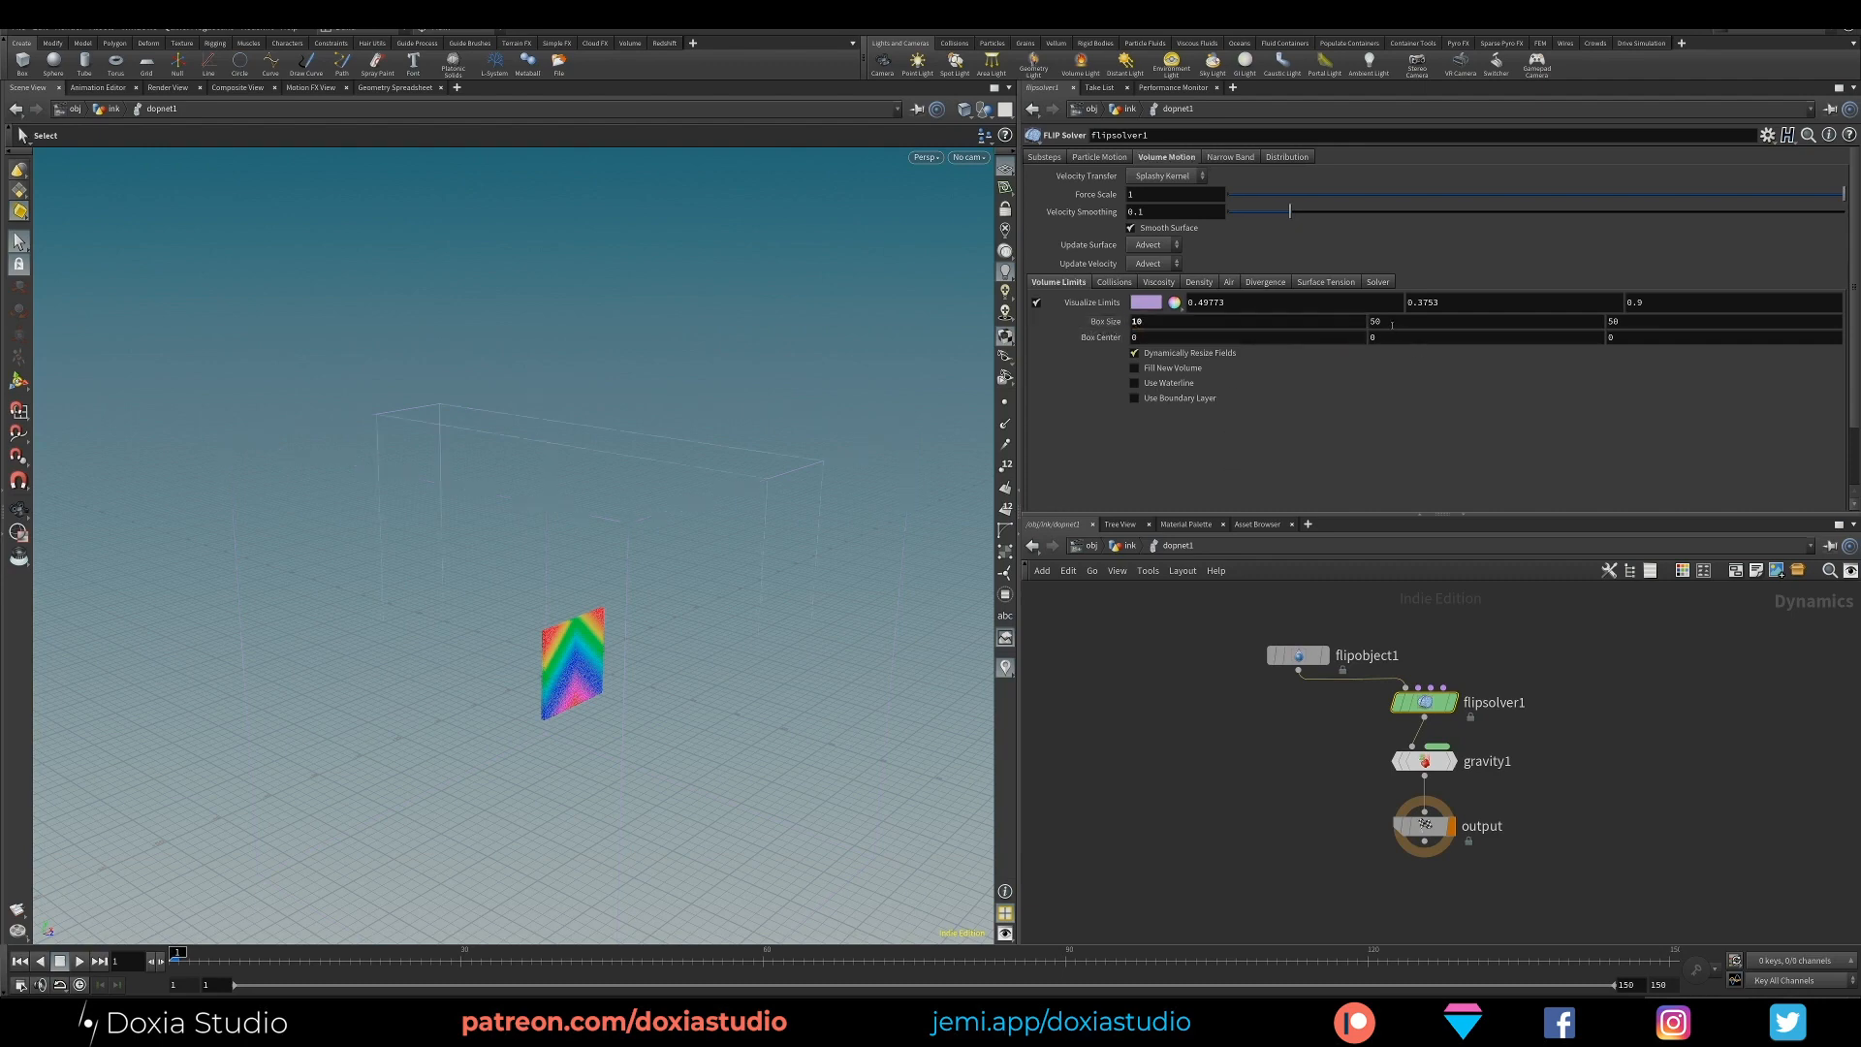
type("10")
key("Return")
type("0.4")
key("Return")
right_click_drag(527, 690, 688, 645, "alt")
left_click_drag(688, 645, 544, 645)
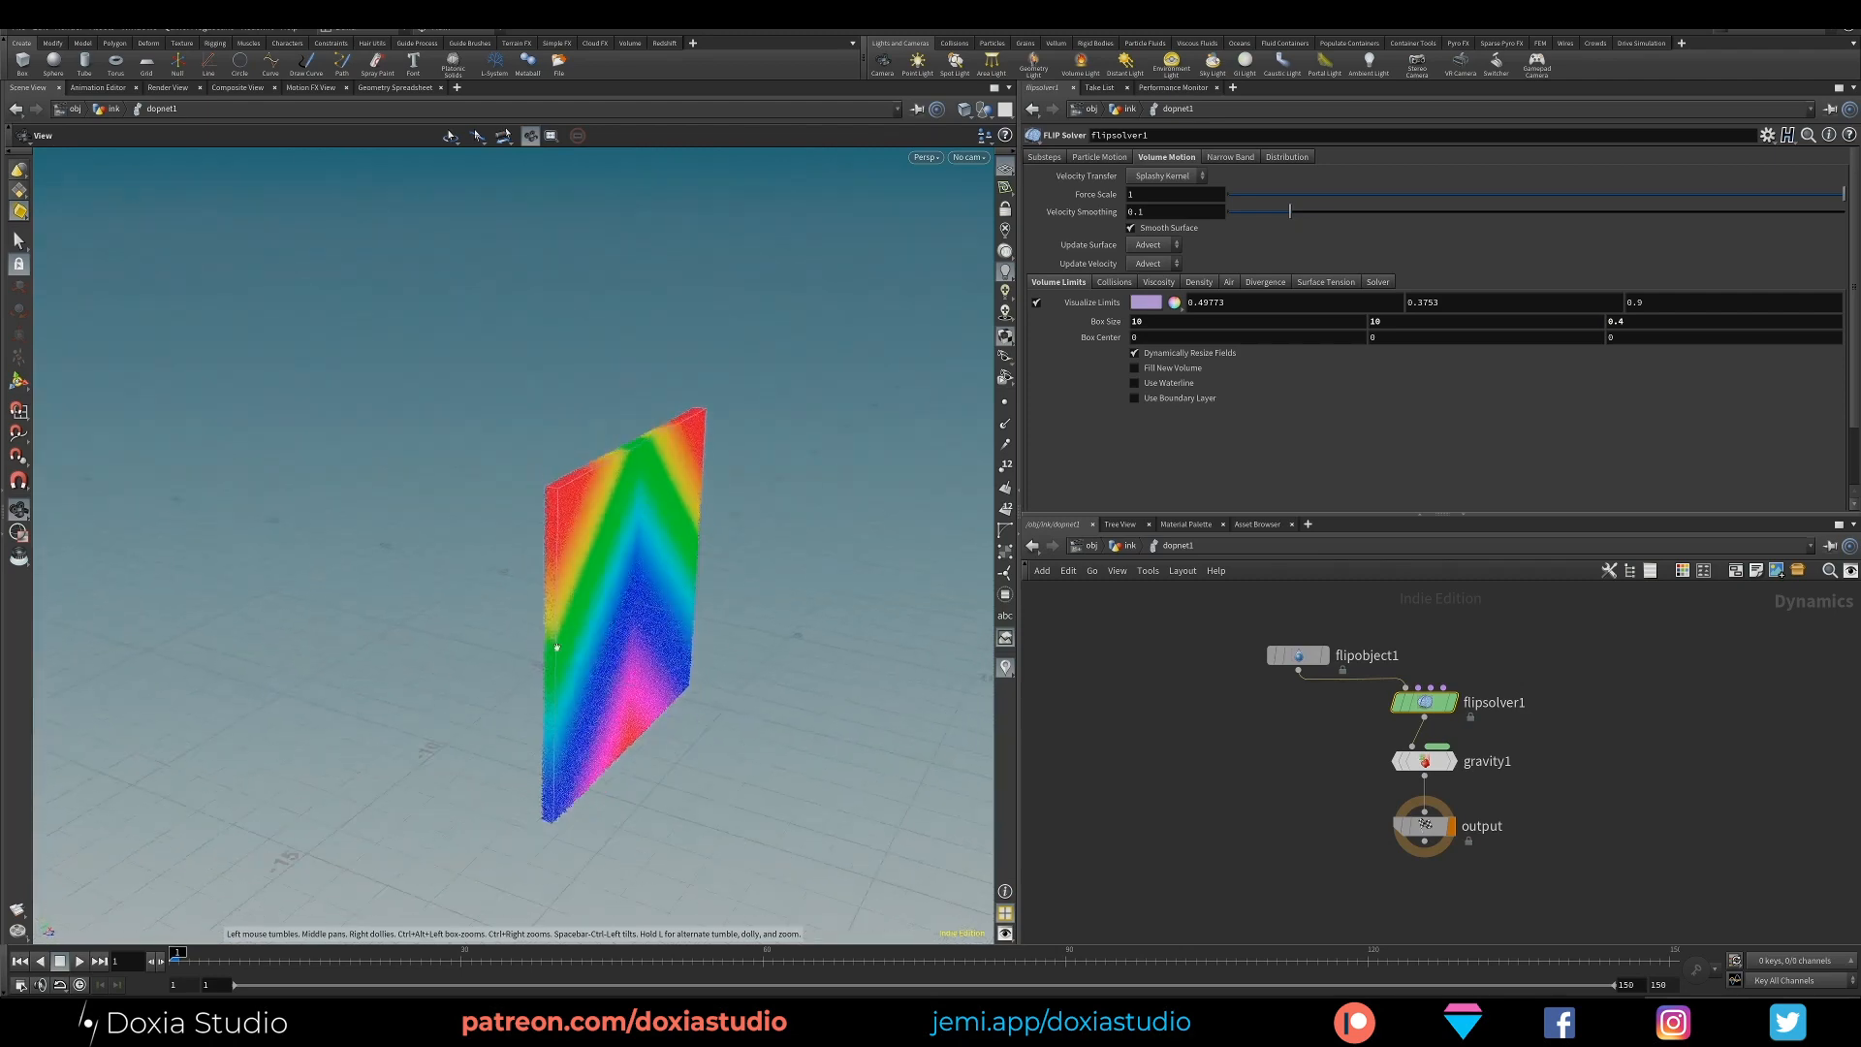
Go up to the ink network and copy box1's Size parameter
double_click(1138, 321)
key("Tab")
key("Return")
key("u")
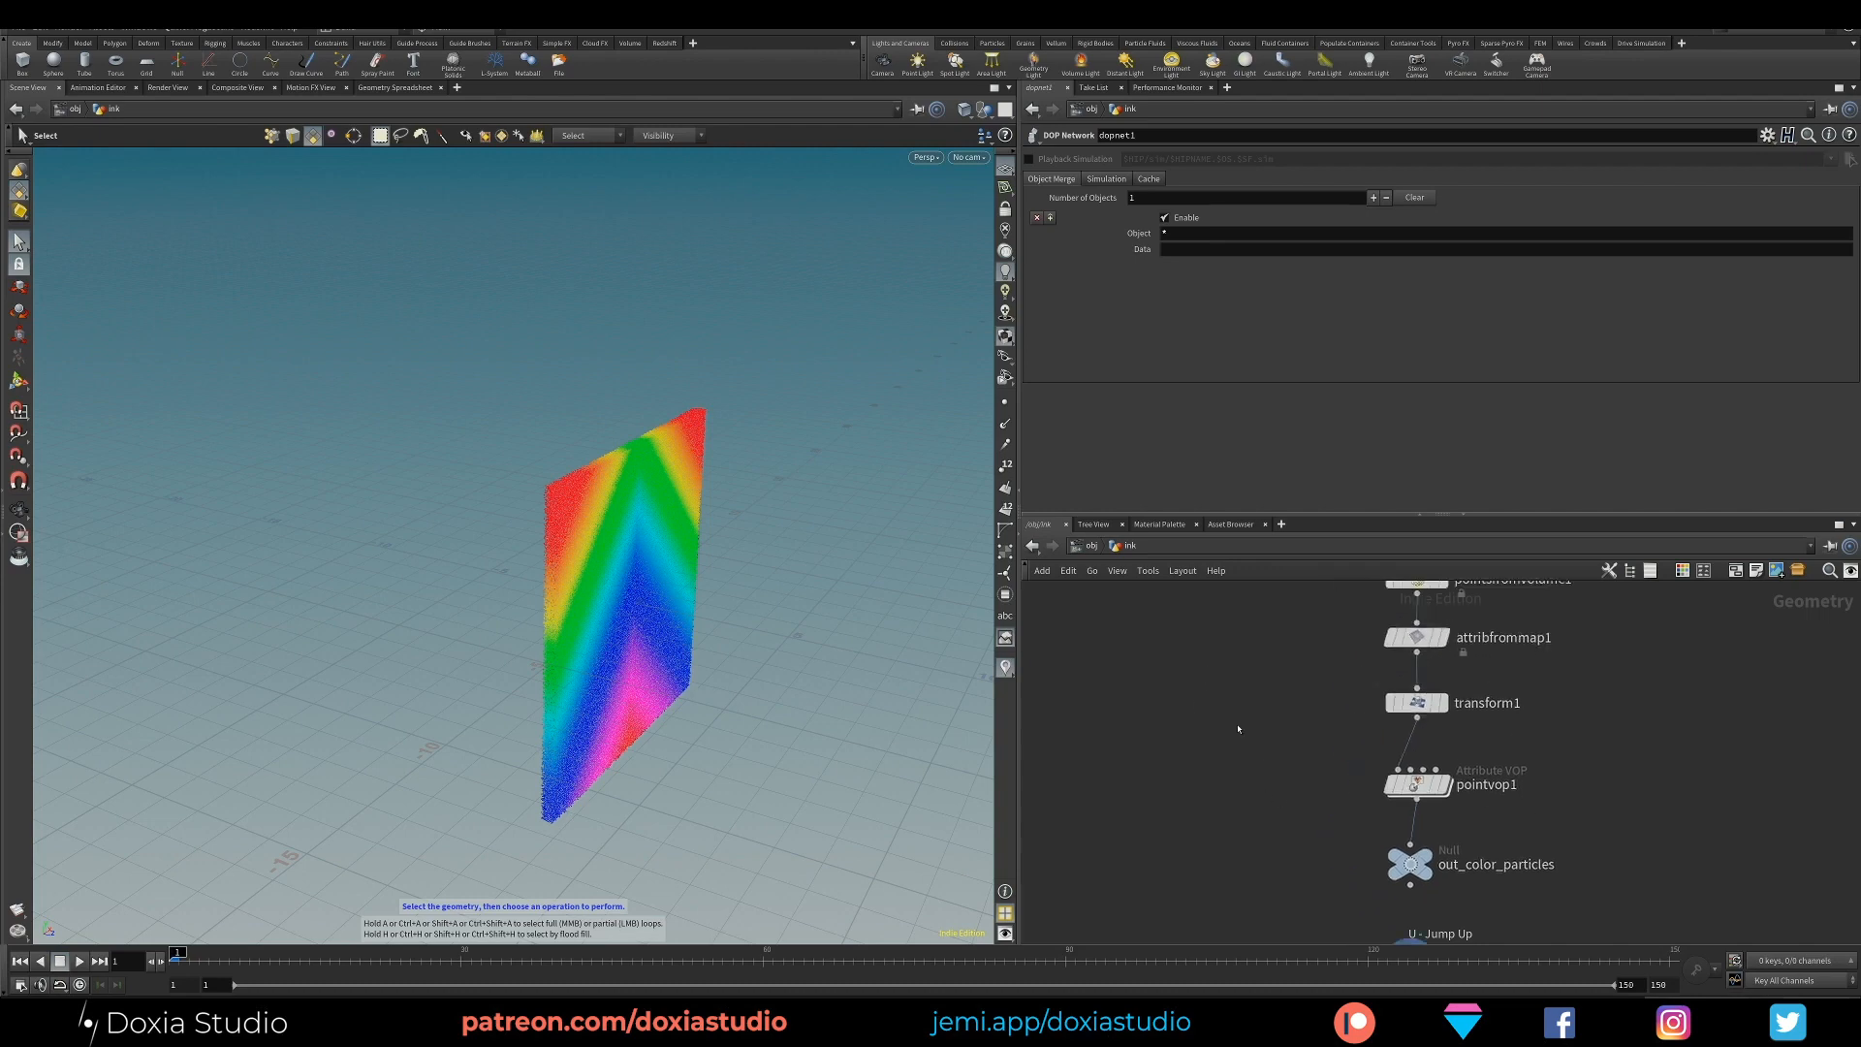
left_click(1379, 675)
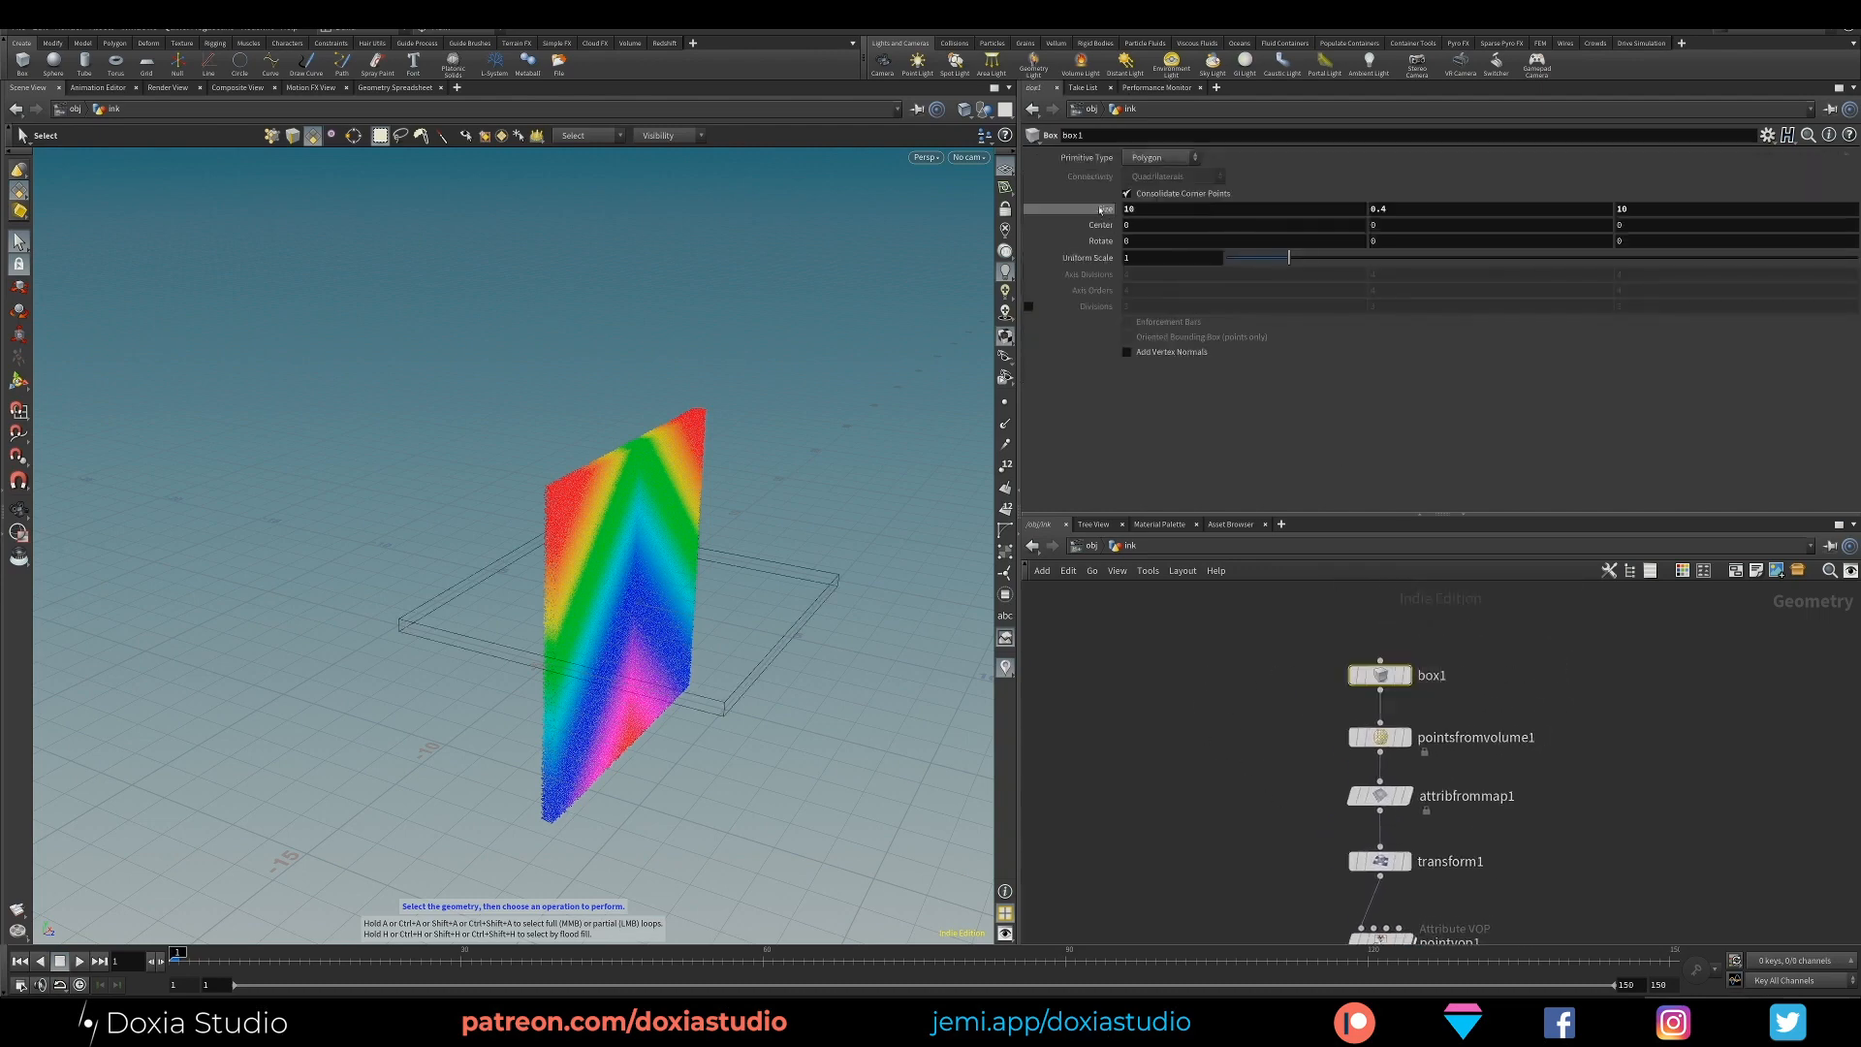
right_click(1102, 210)
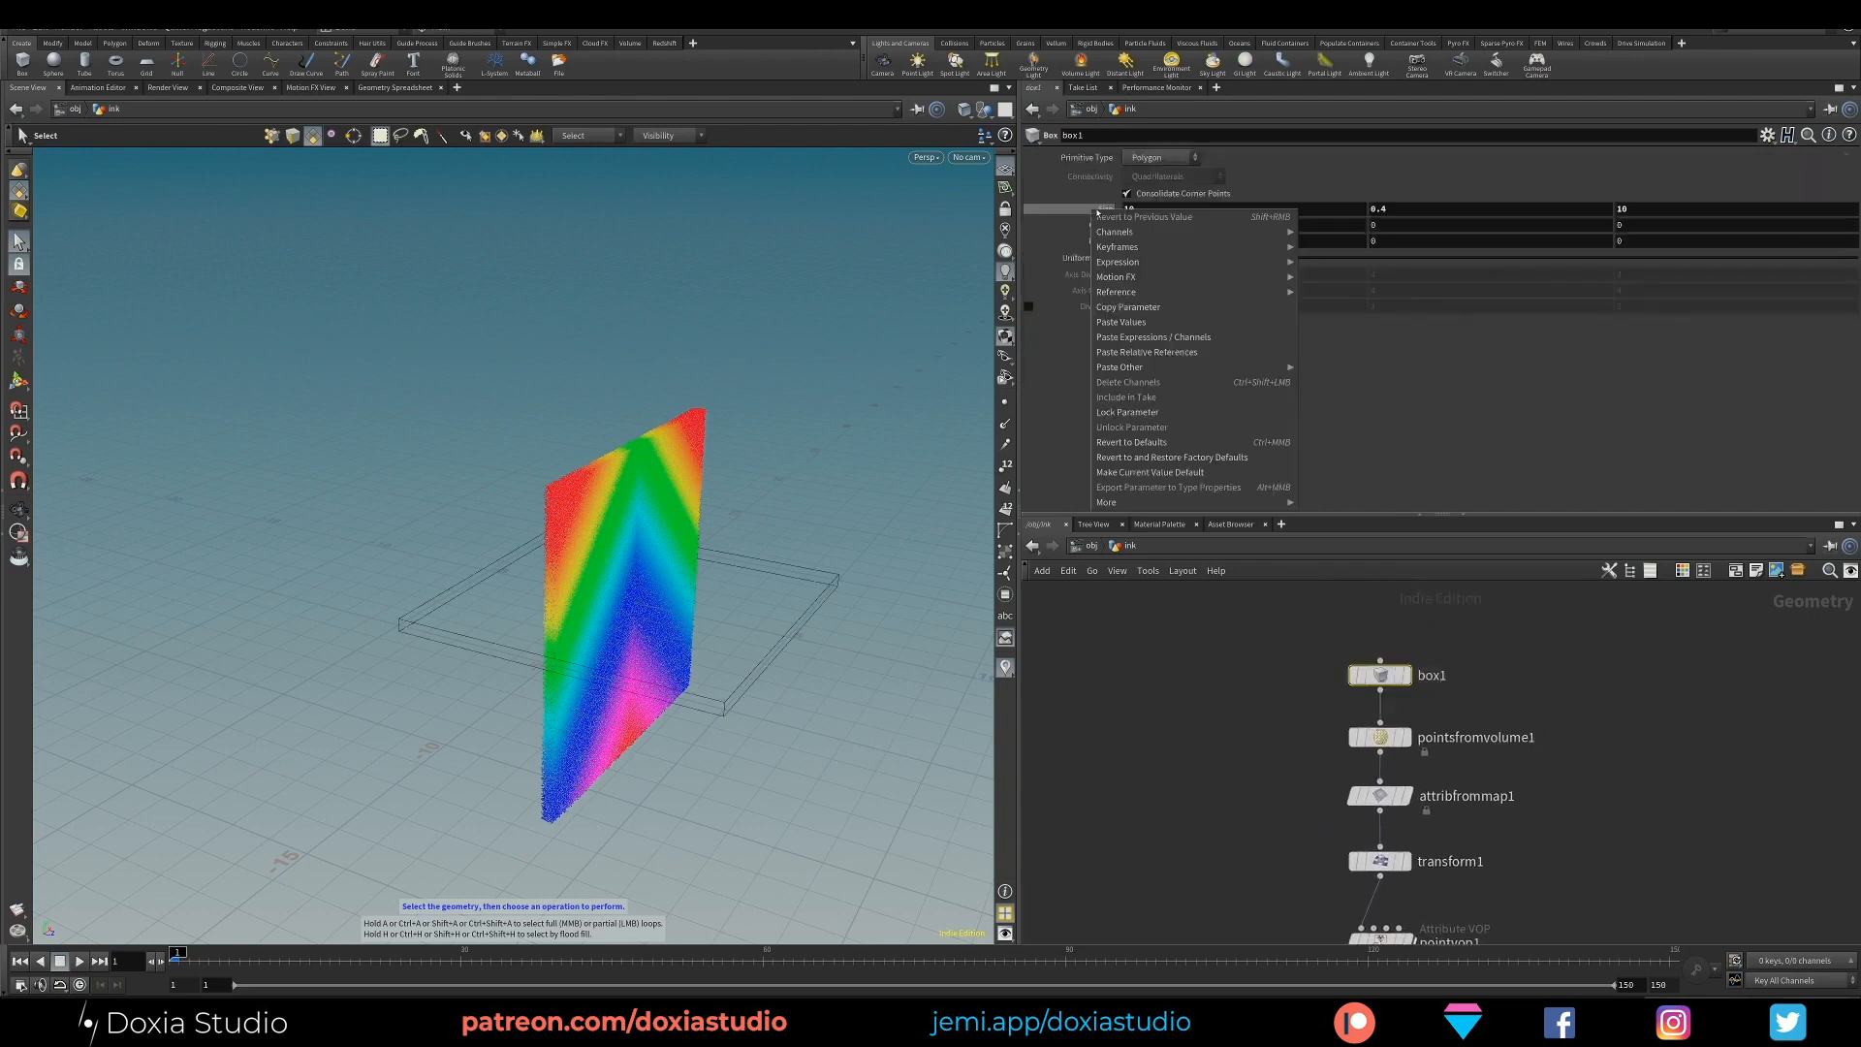
left_click(1198, 308)
Inside dopnet1, paste the copied box1 size as relative references into flipsolver1's Box Size
middle_click_drag(1184, 777, 1209, 595)
middle_click_drag(1257, 845, 1238, 702)
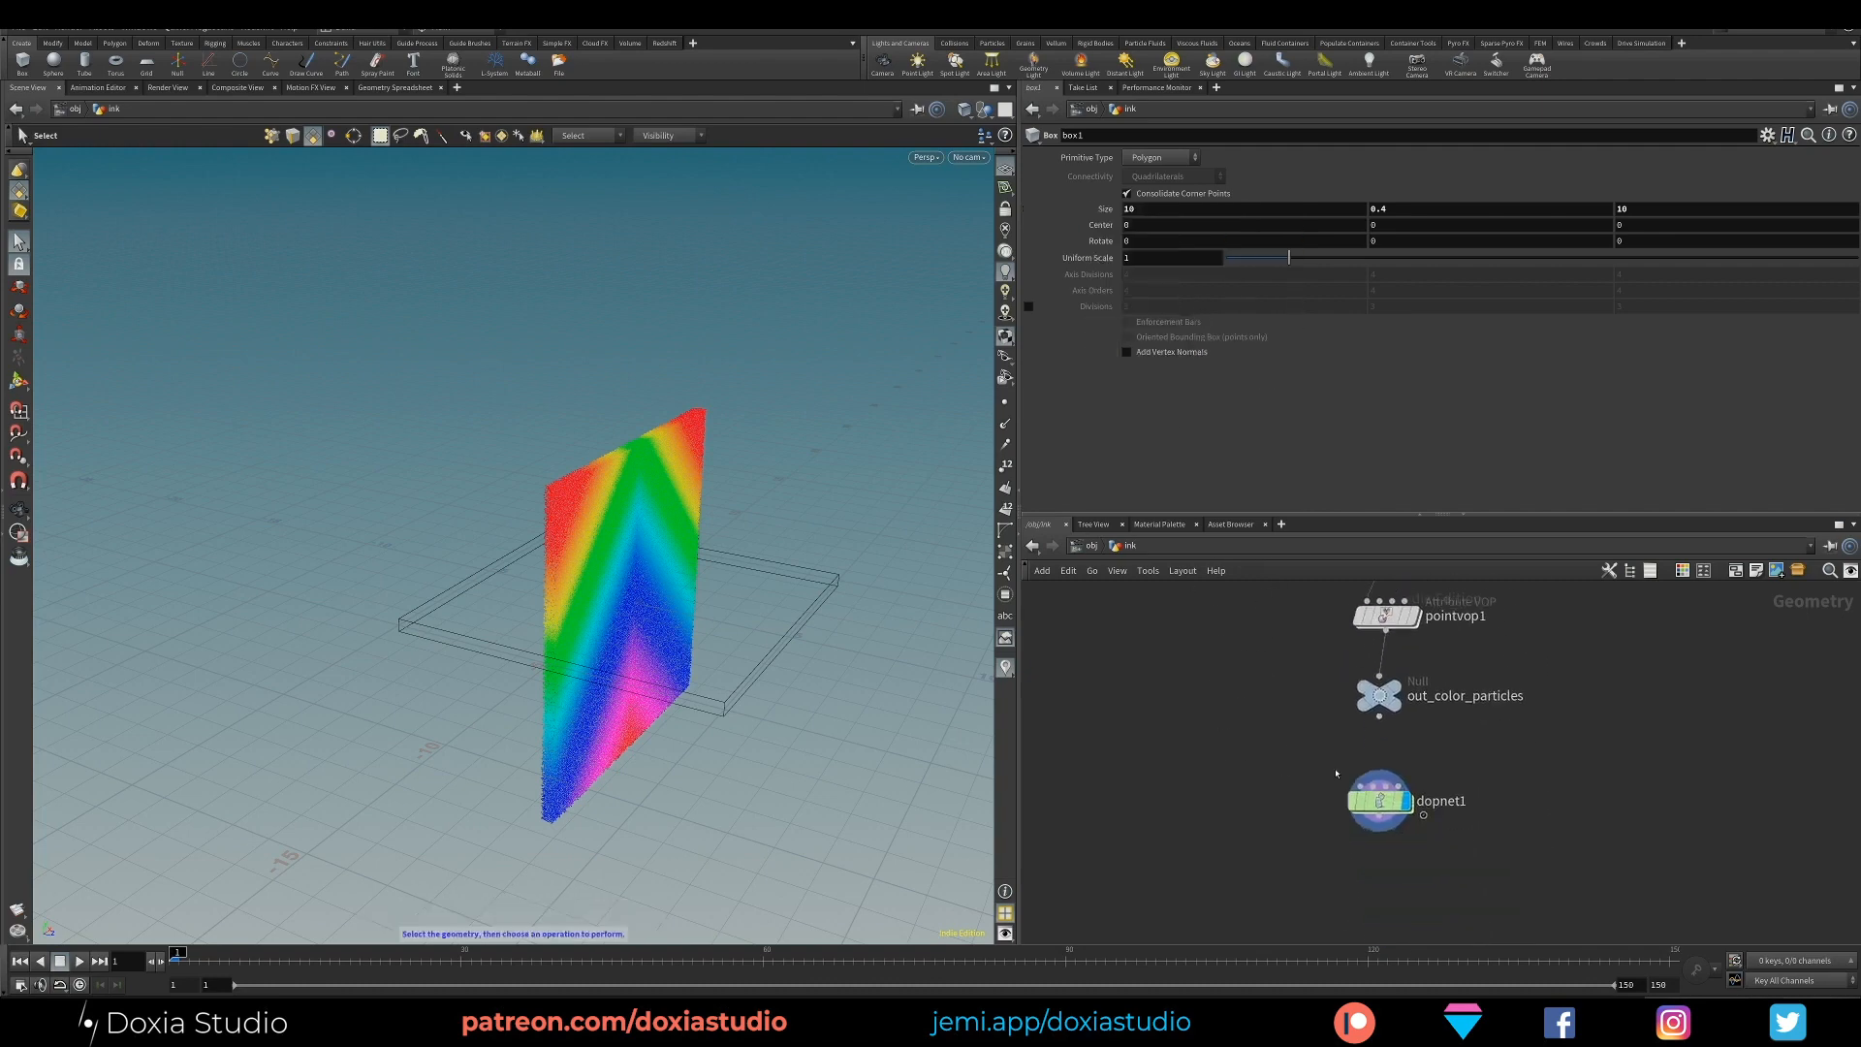
double_click(1380, 803)
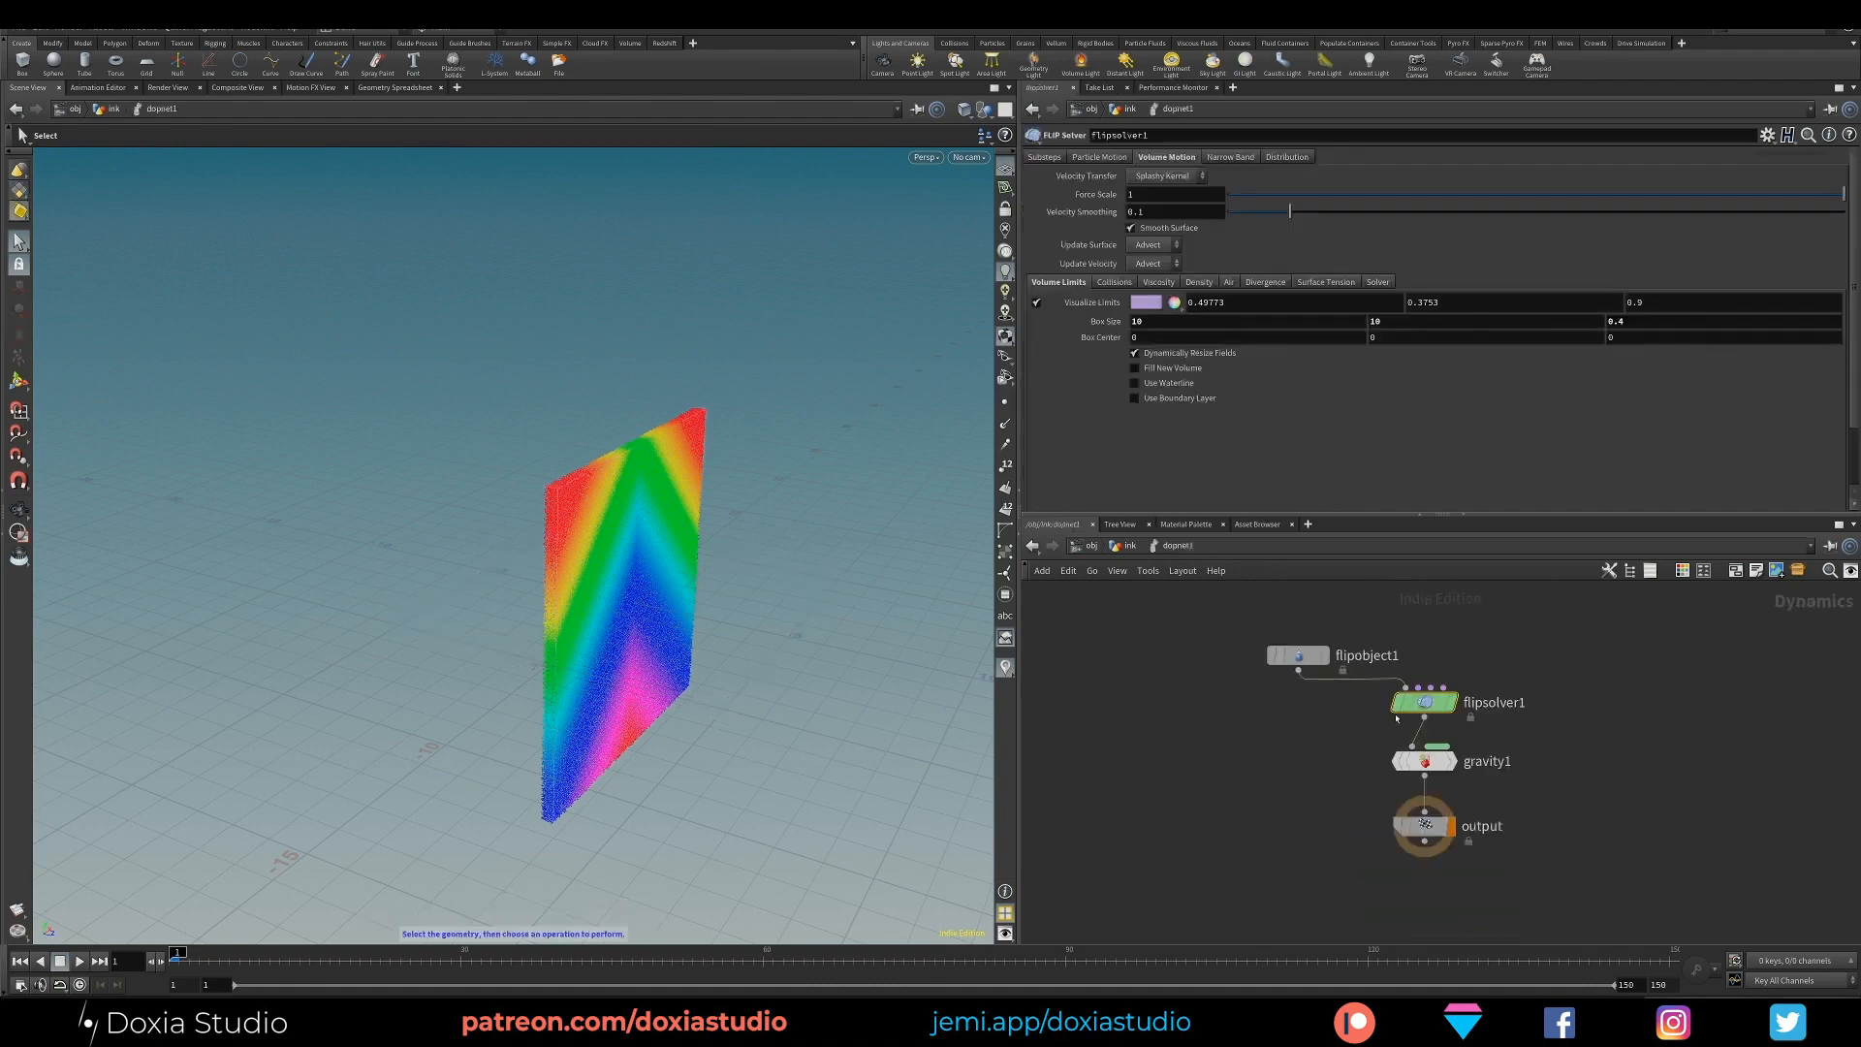
right_click(1106, 322)
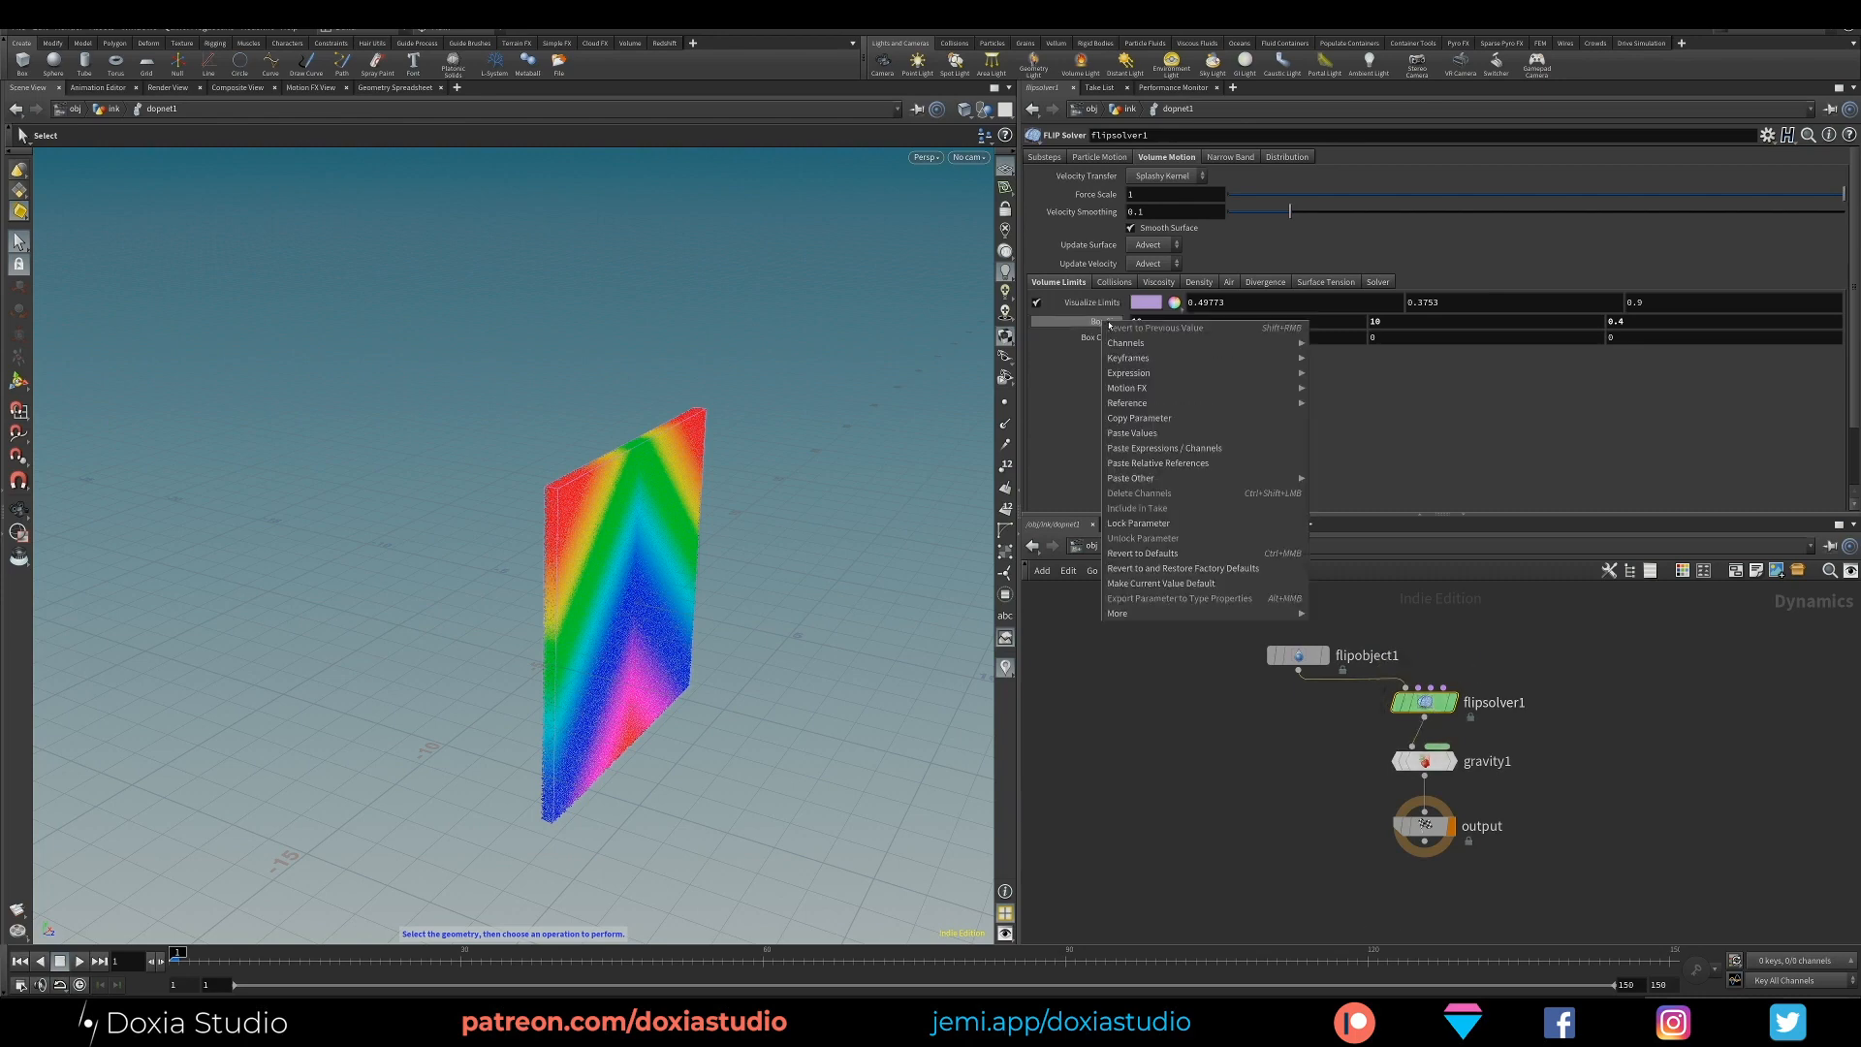
left_click(1164, 463)
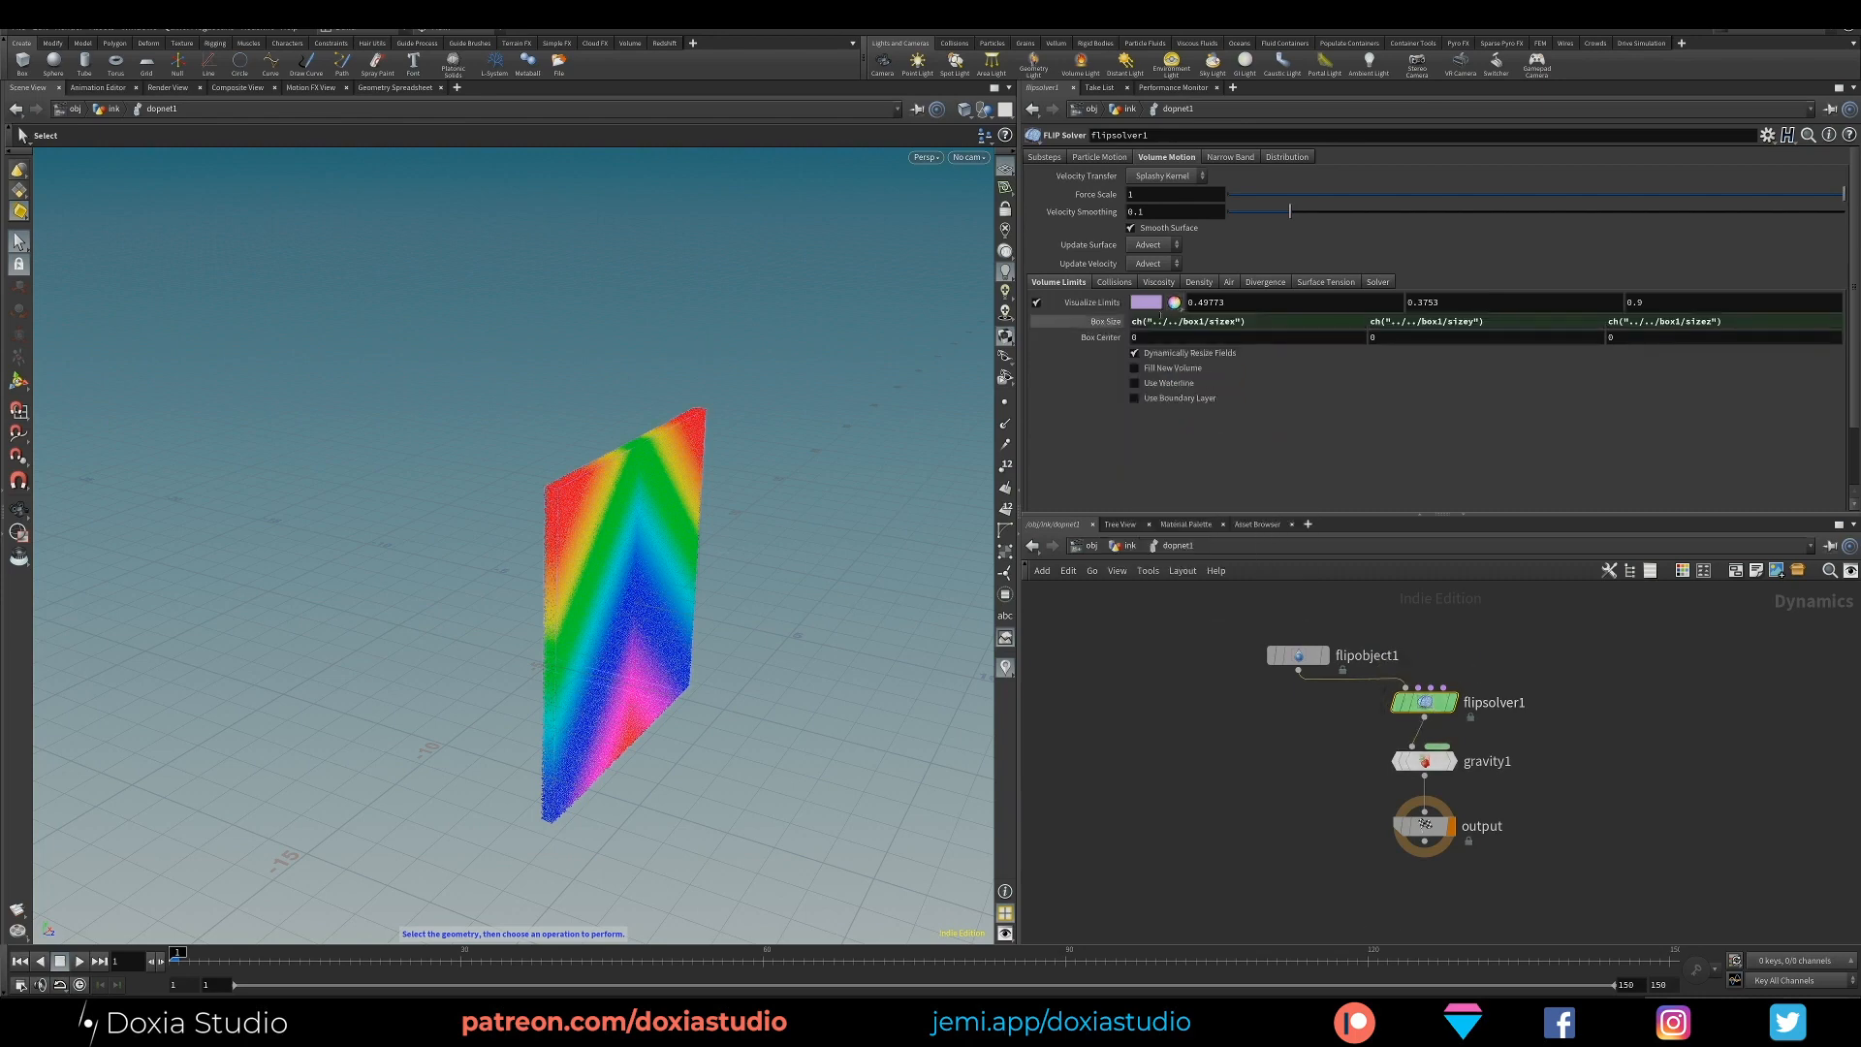
left_click(1106, 320)
left_click_drag(661, 691, 528, 685, "alt")
right_click_drag(529, 685, 892, 656, "alt")
left_click_drag(893, 655, 607, 657)
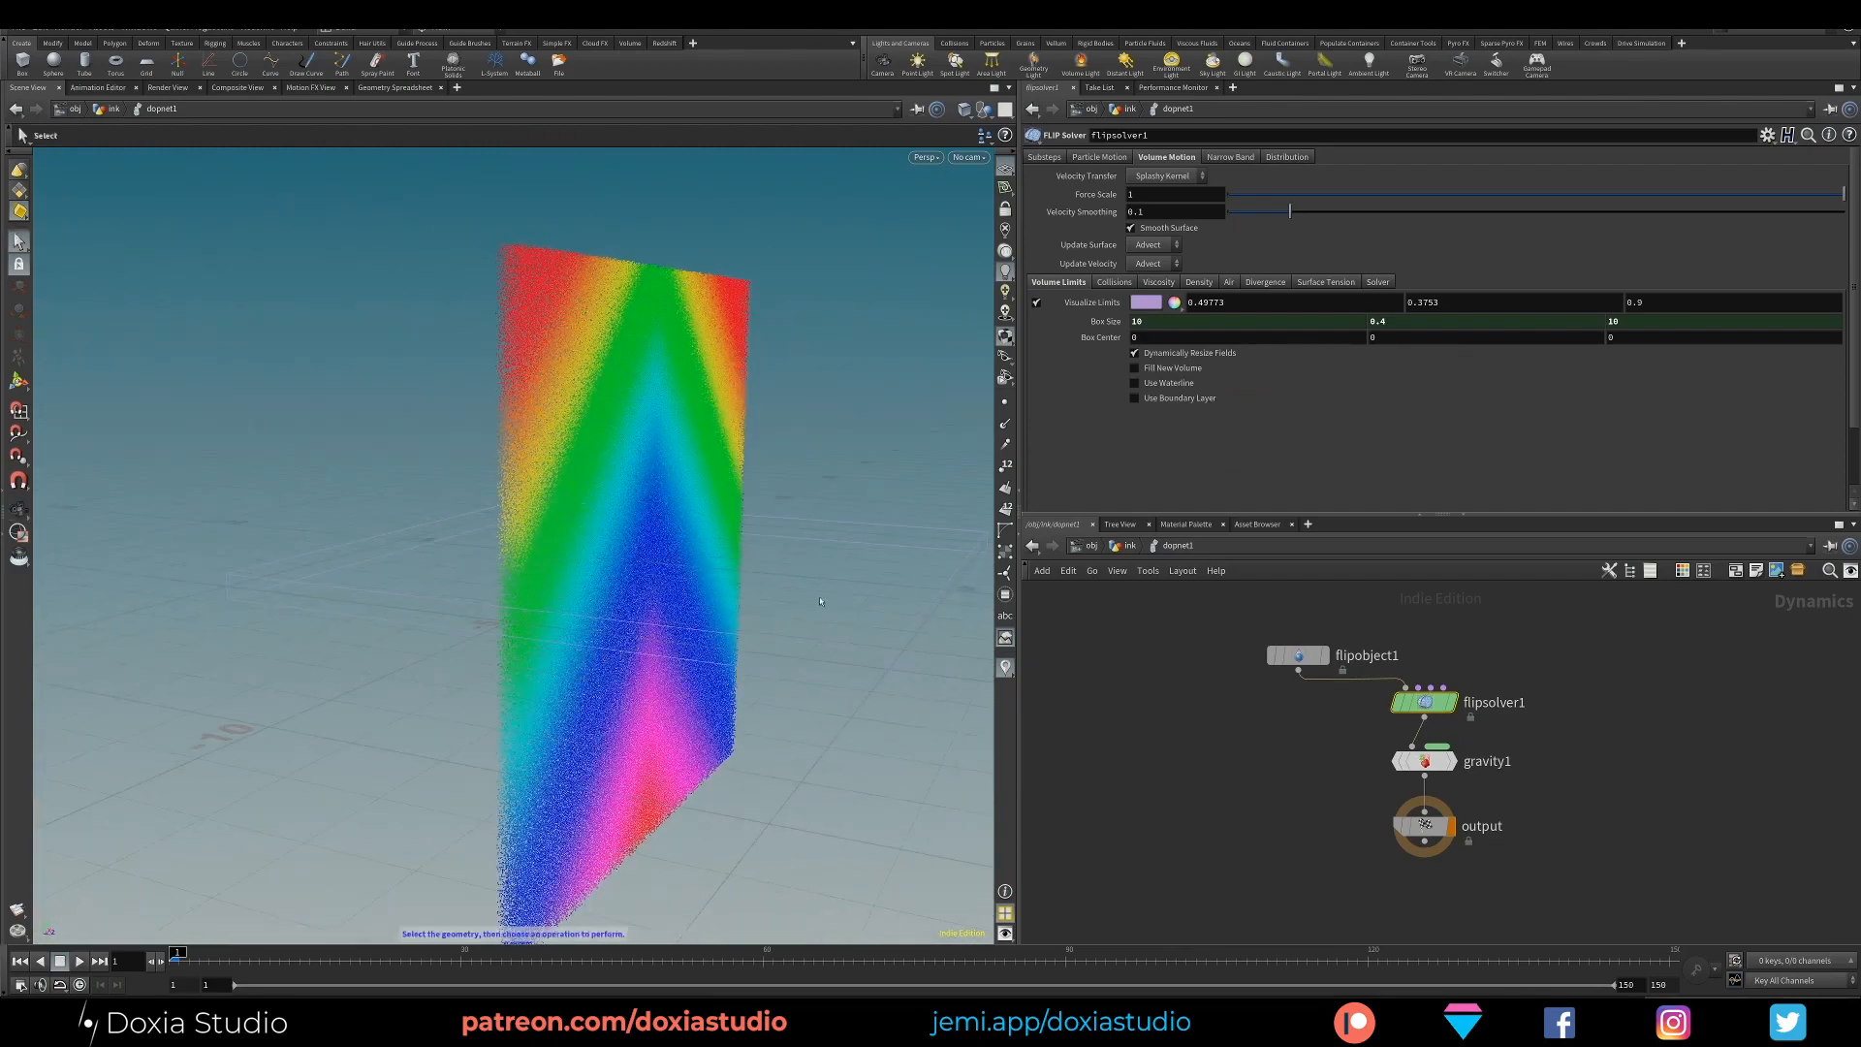
Edit flipsolver1's Box Size expressions so Y references box1's sizez and Z references box1's sizey
left_click(1096, 321)
left_click(1471, 321)
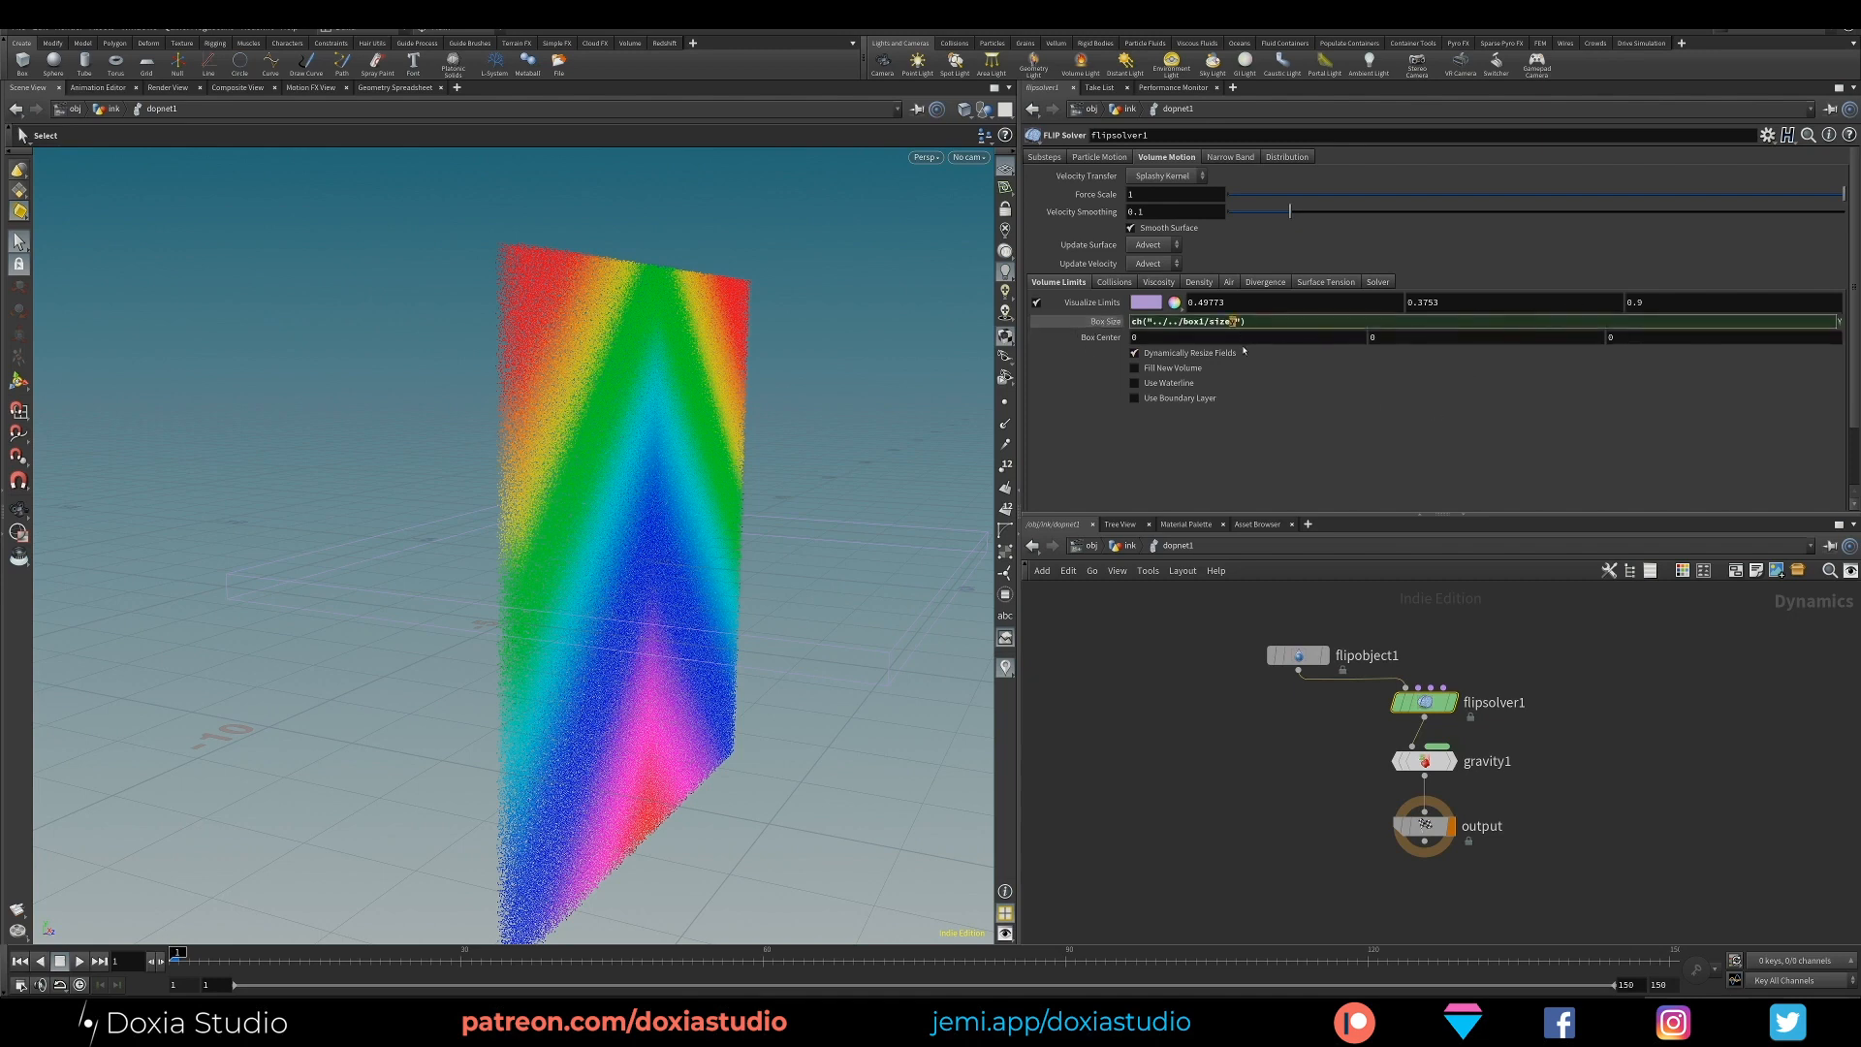
type("z")
key("Return")
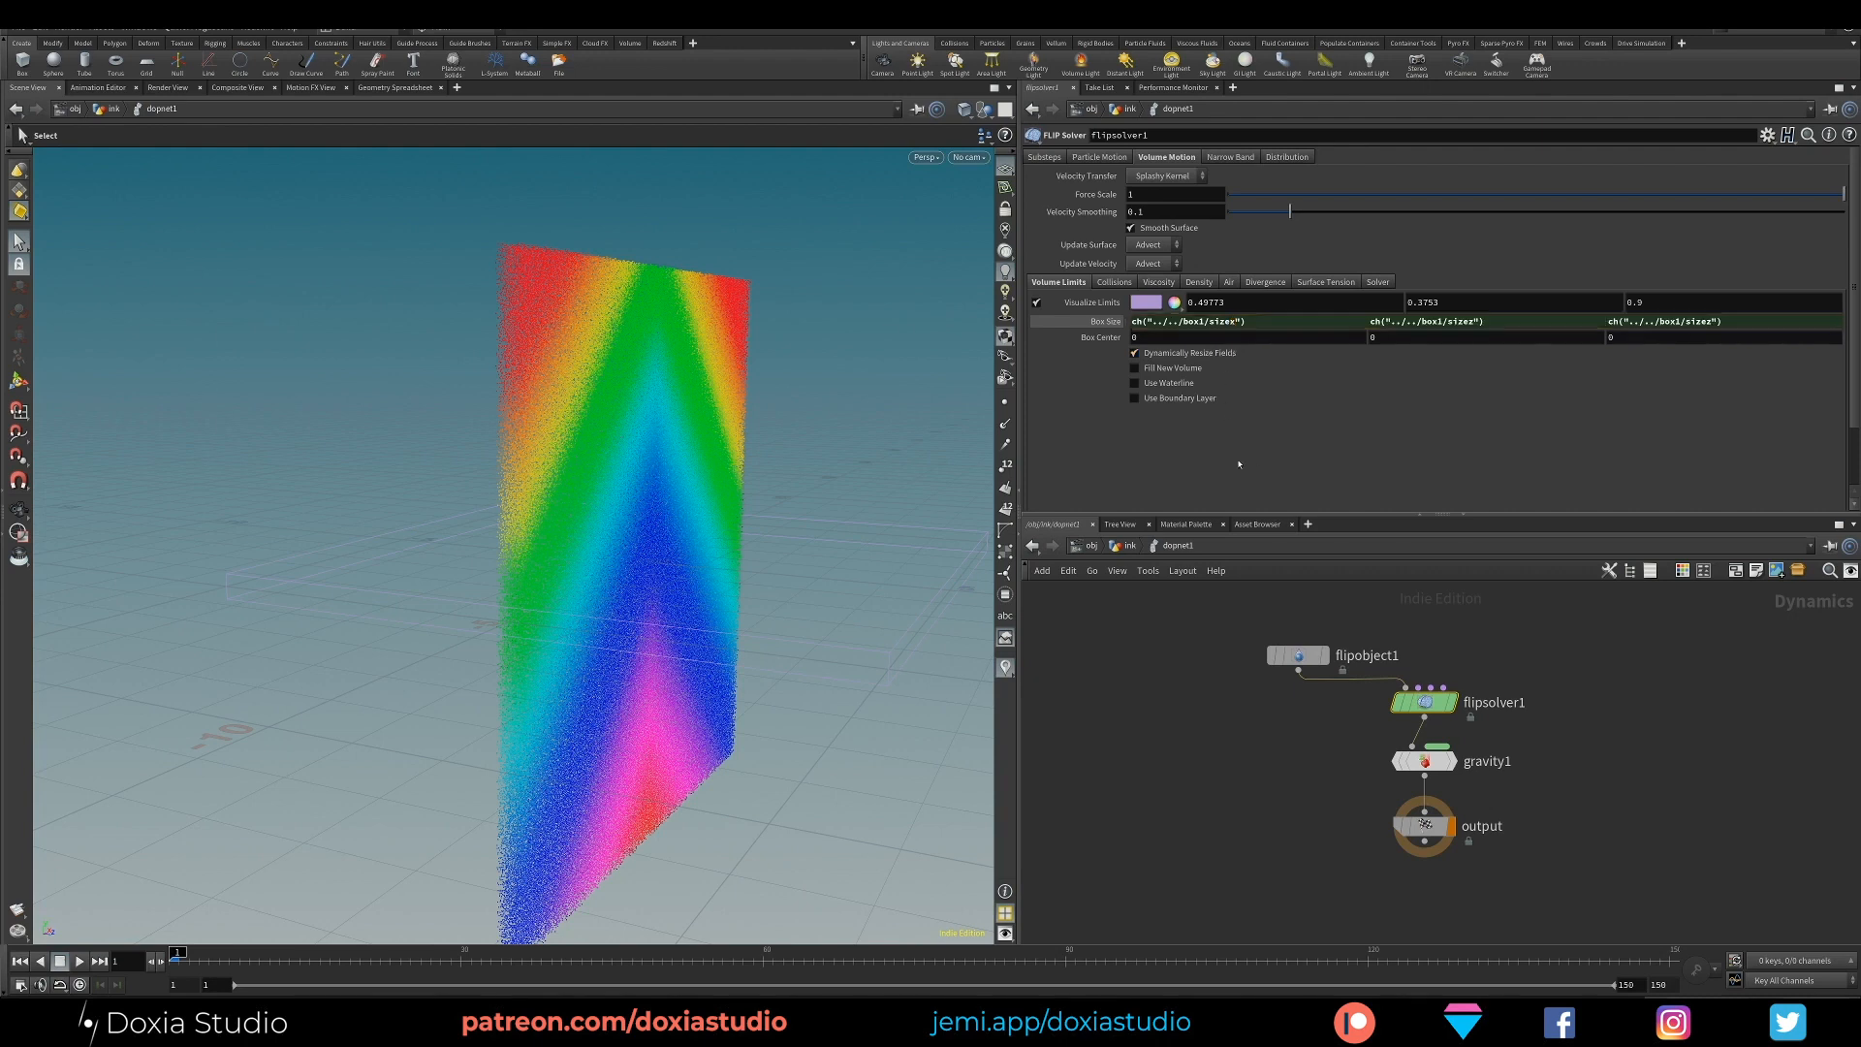
left_click(1708, 320)
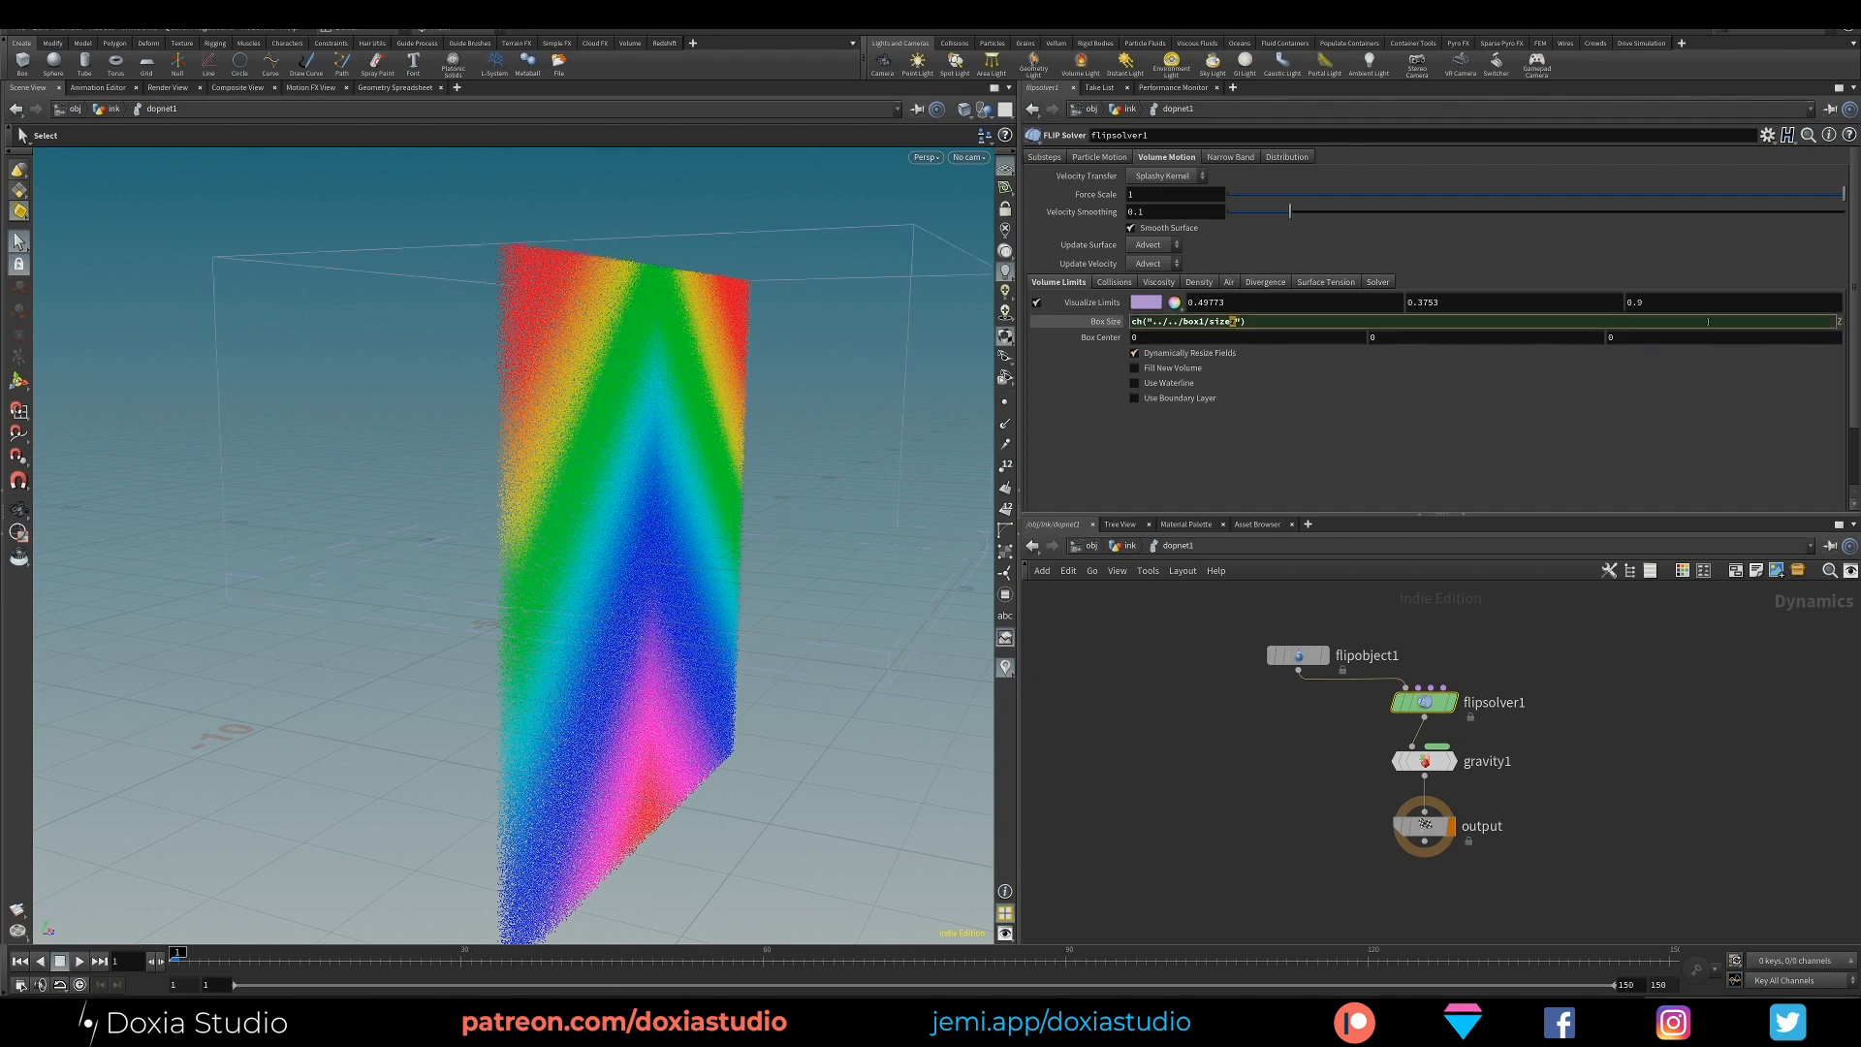
type("y")
key("Return")
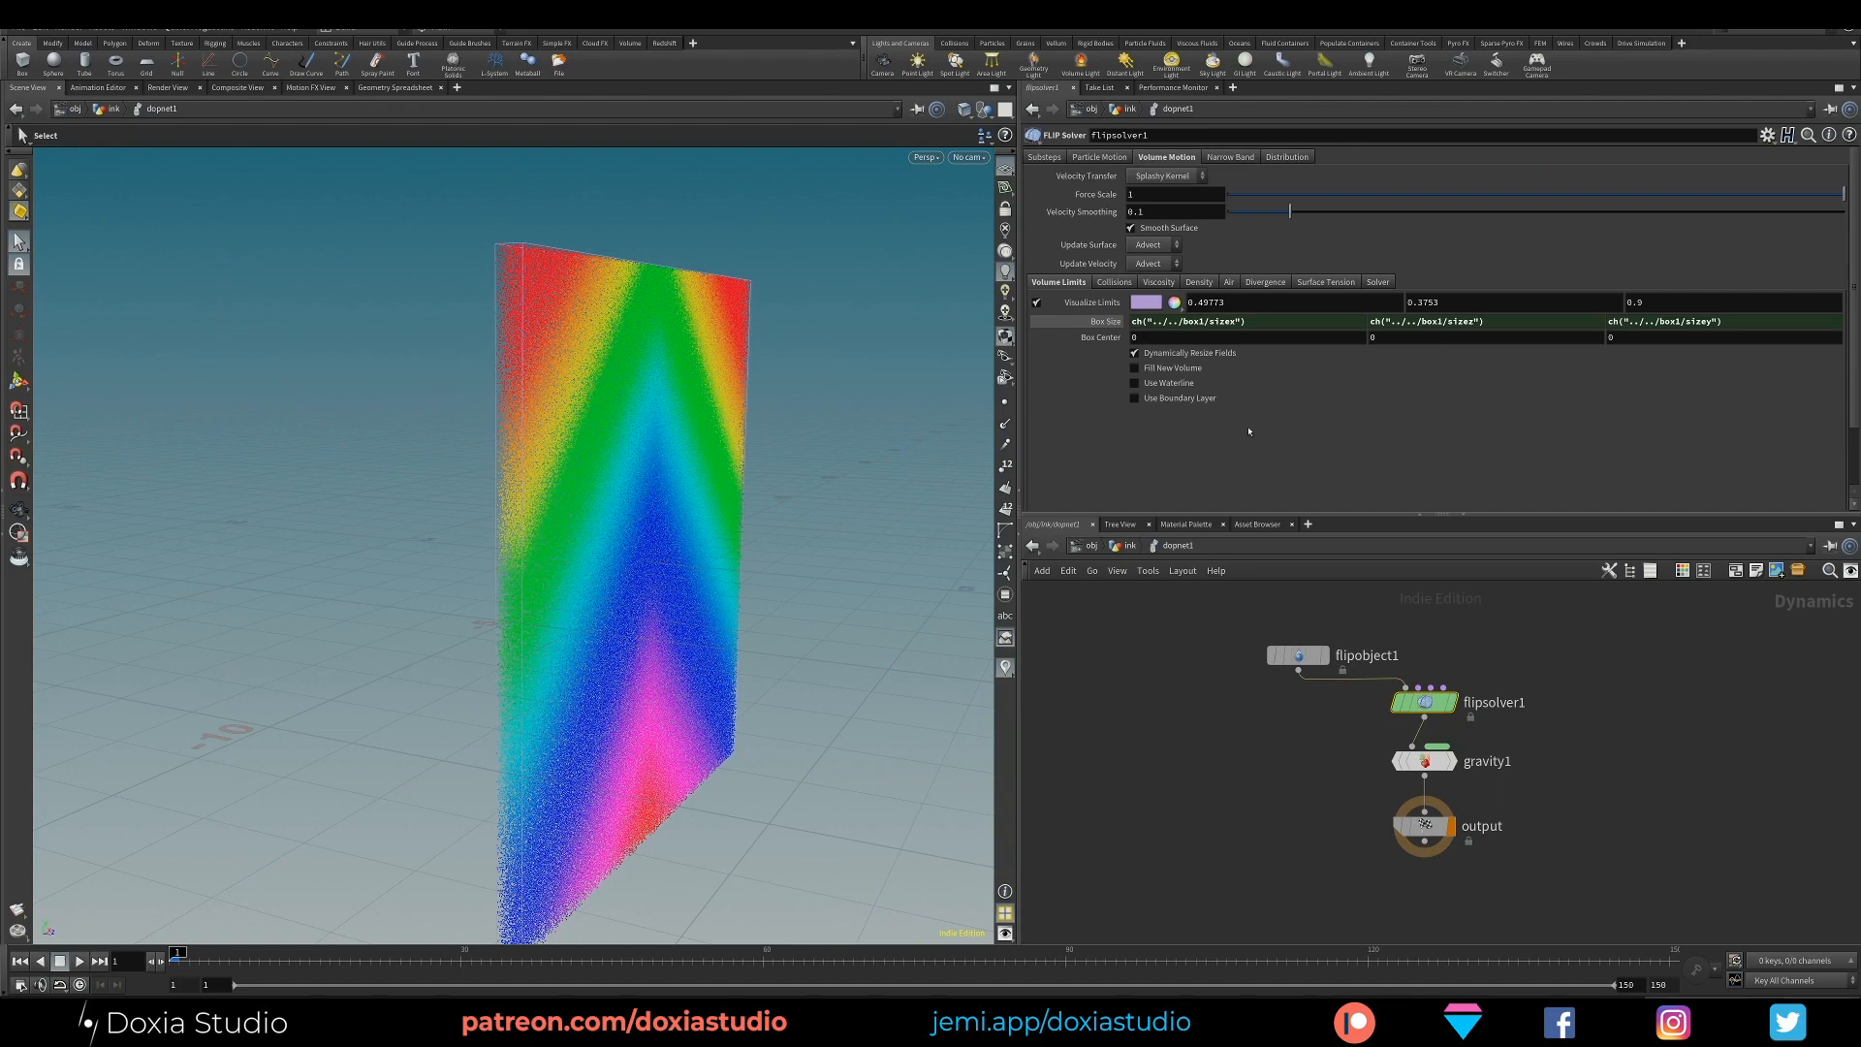
left_click(1105, 320)
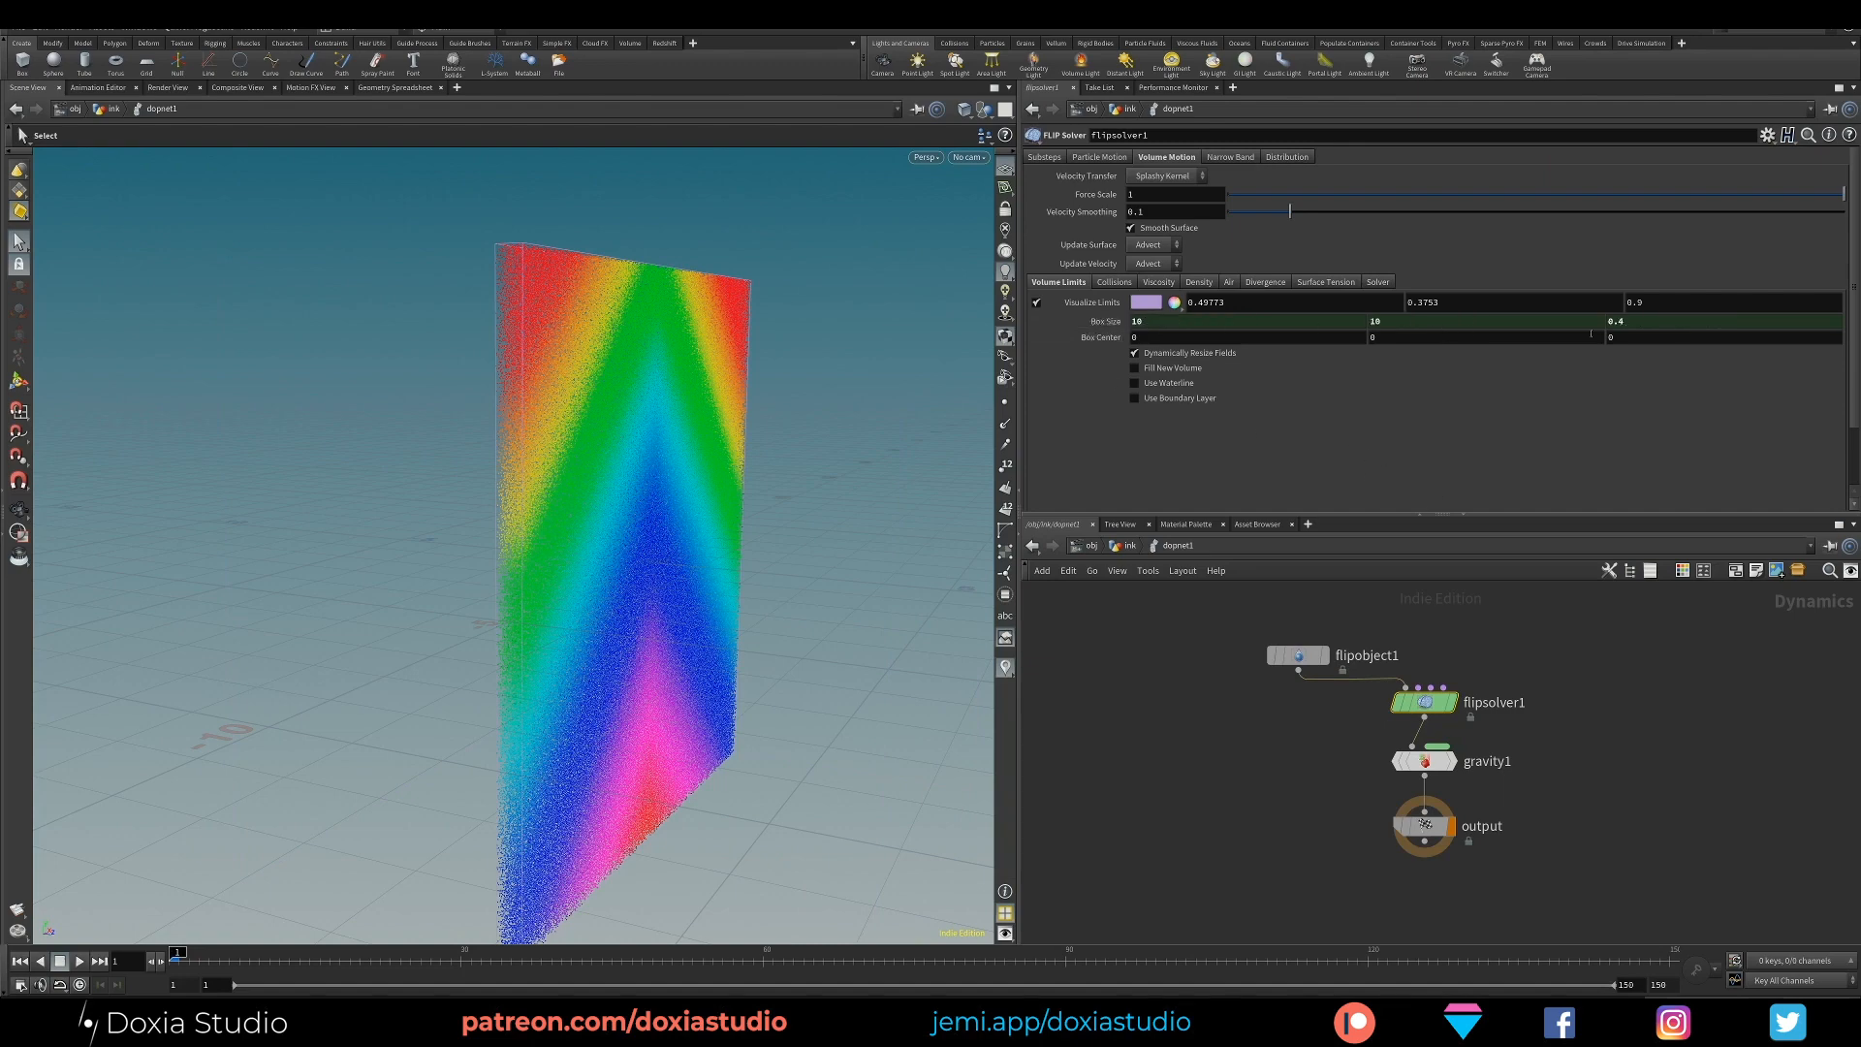
mouse_move(665, 532)
left_mouse_down()
mouse_move(553, 614)
mouse_move(689, 511)
mouse_move(600, 551)
mouse_move(659, 528)
left_mouse_up()
Set box1's X size to 15 and check the linked volume limits inside dopnet1
key("u")
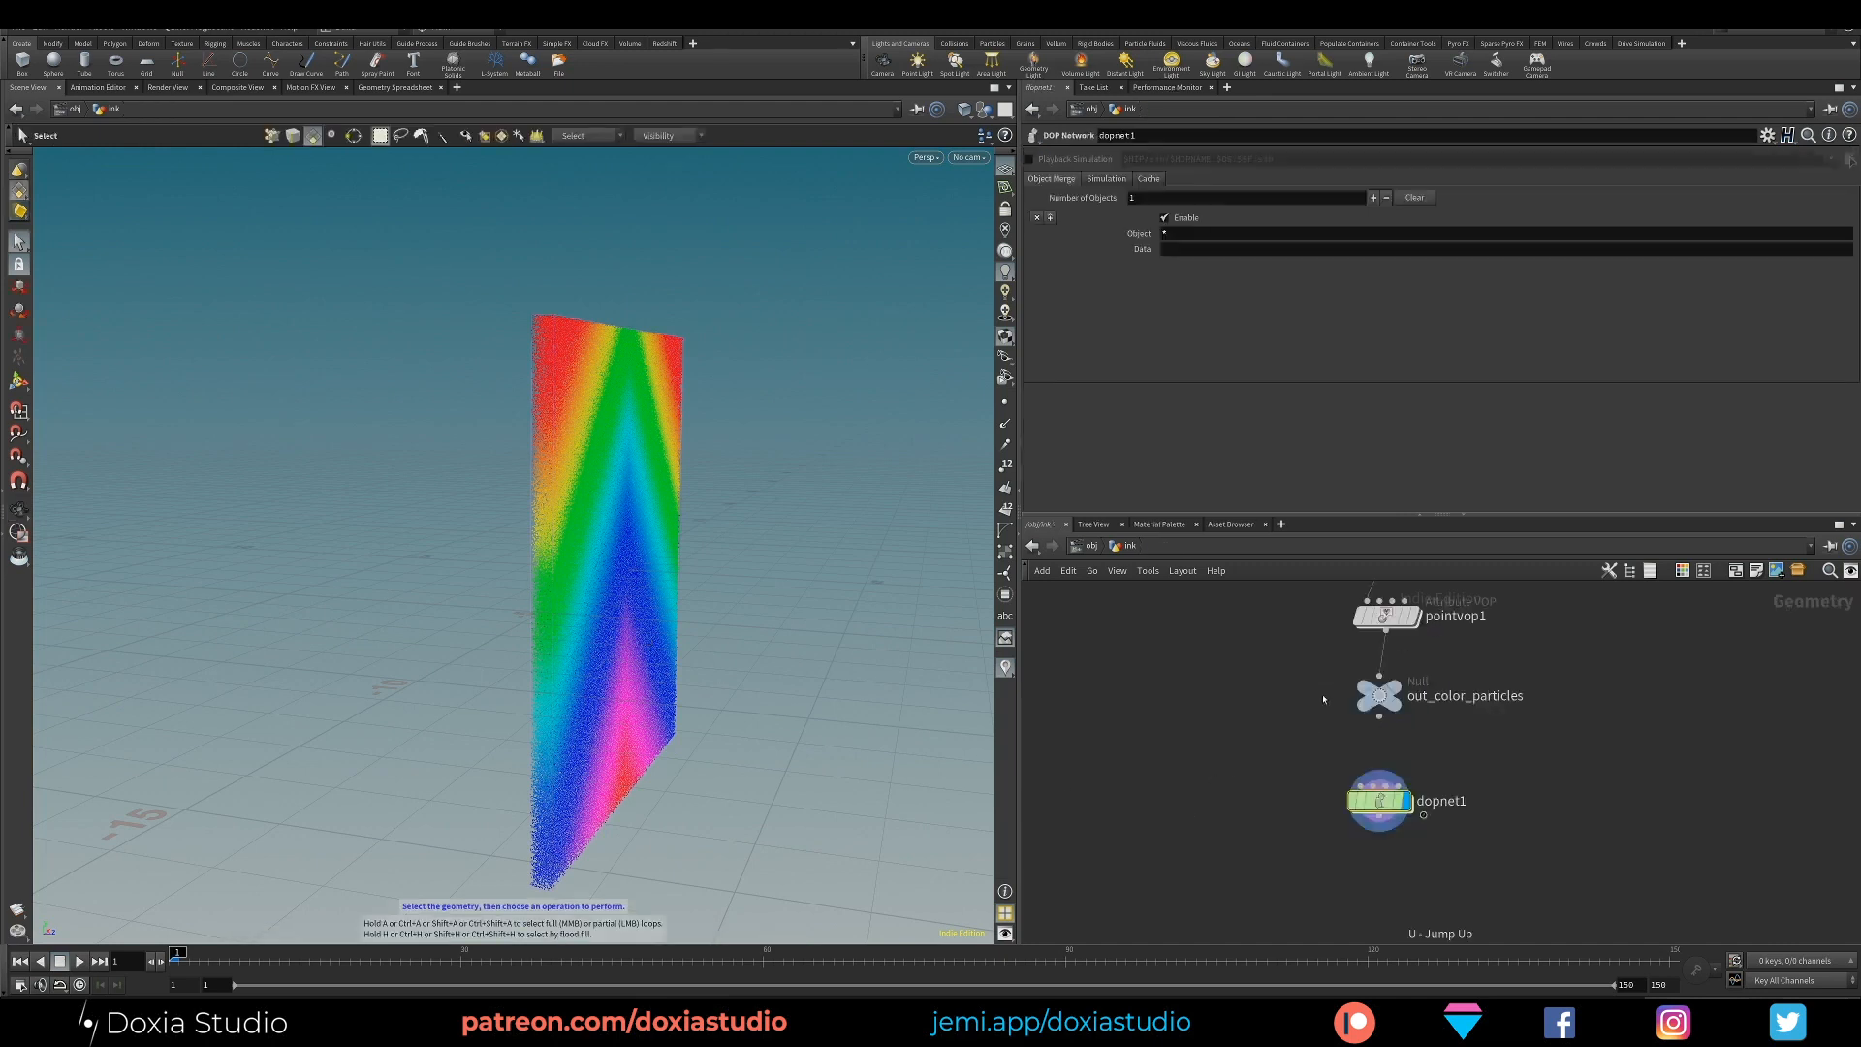
middle_click_drag(1236, 779, 1271, 969)
left_click(1453, 741)
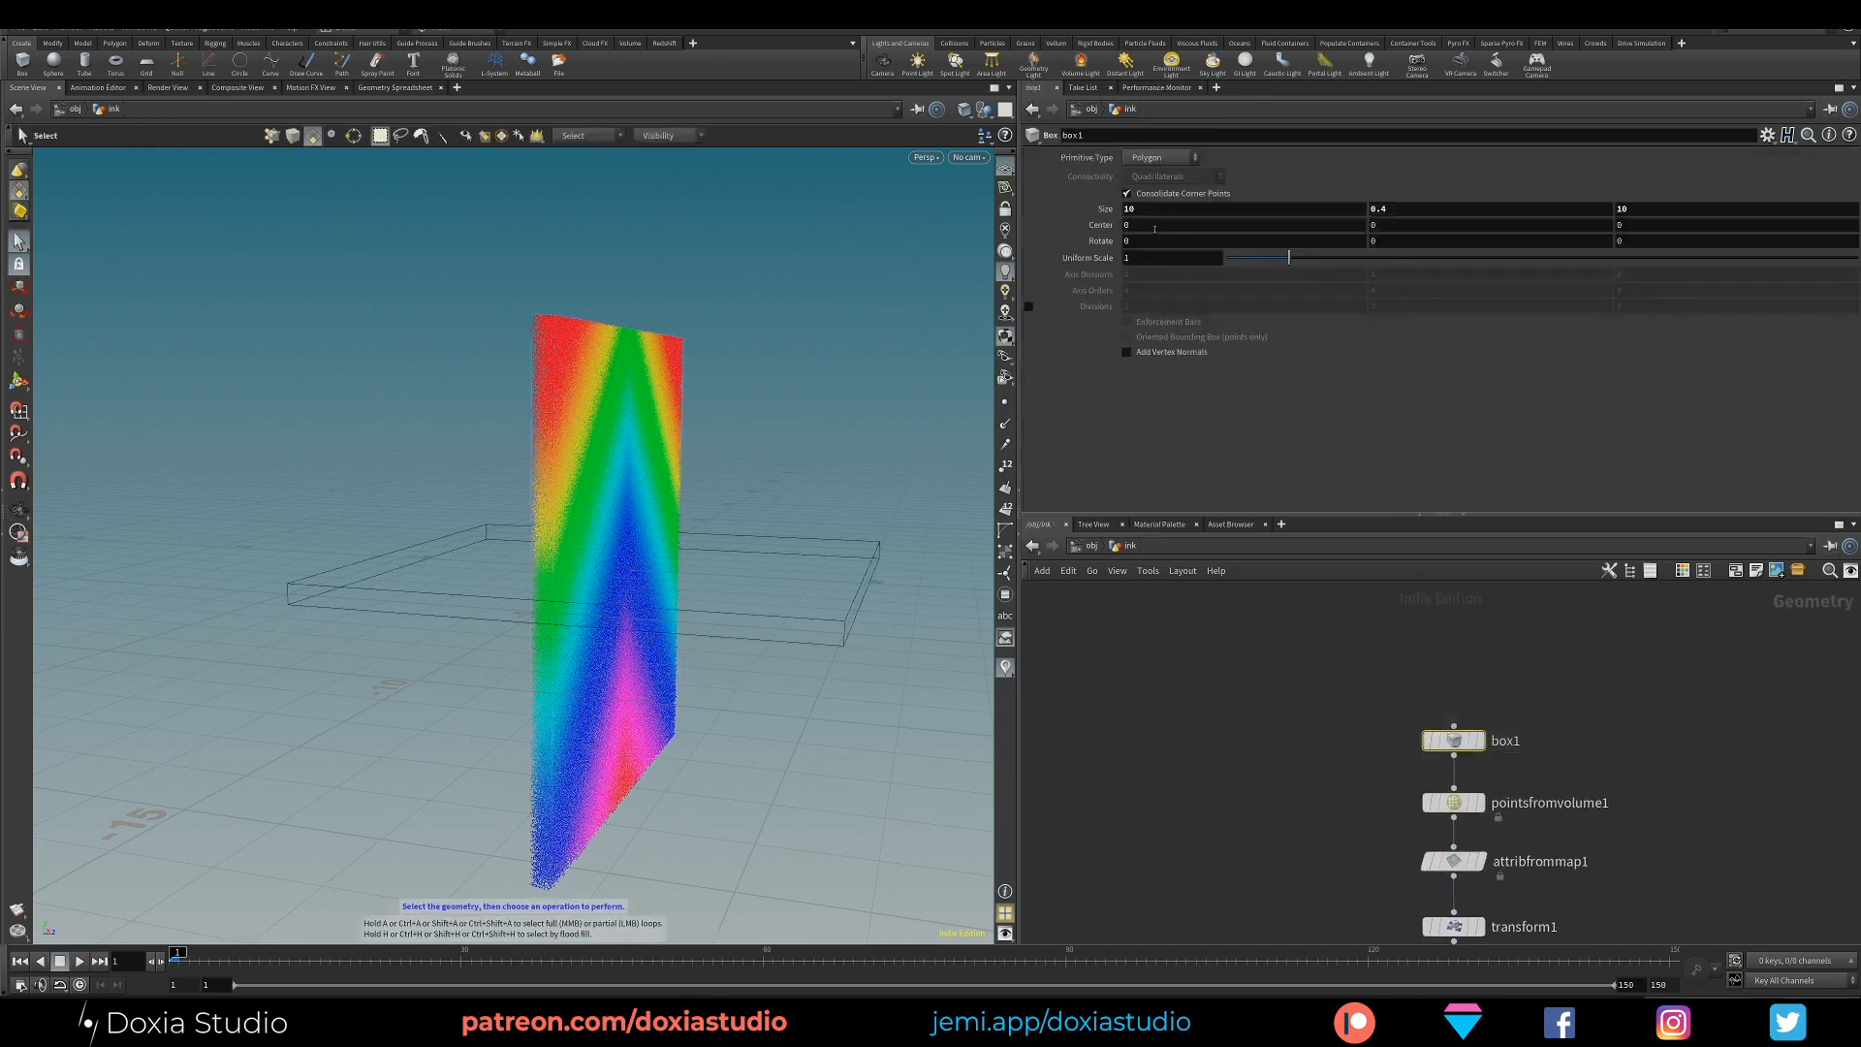
type("15")
key("Return")
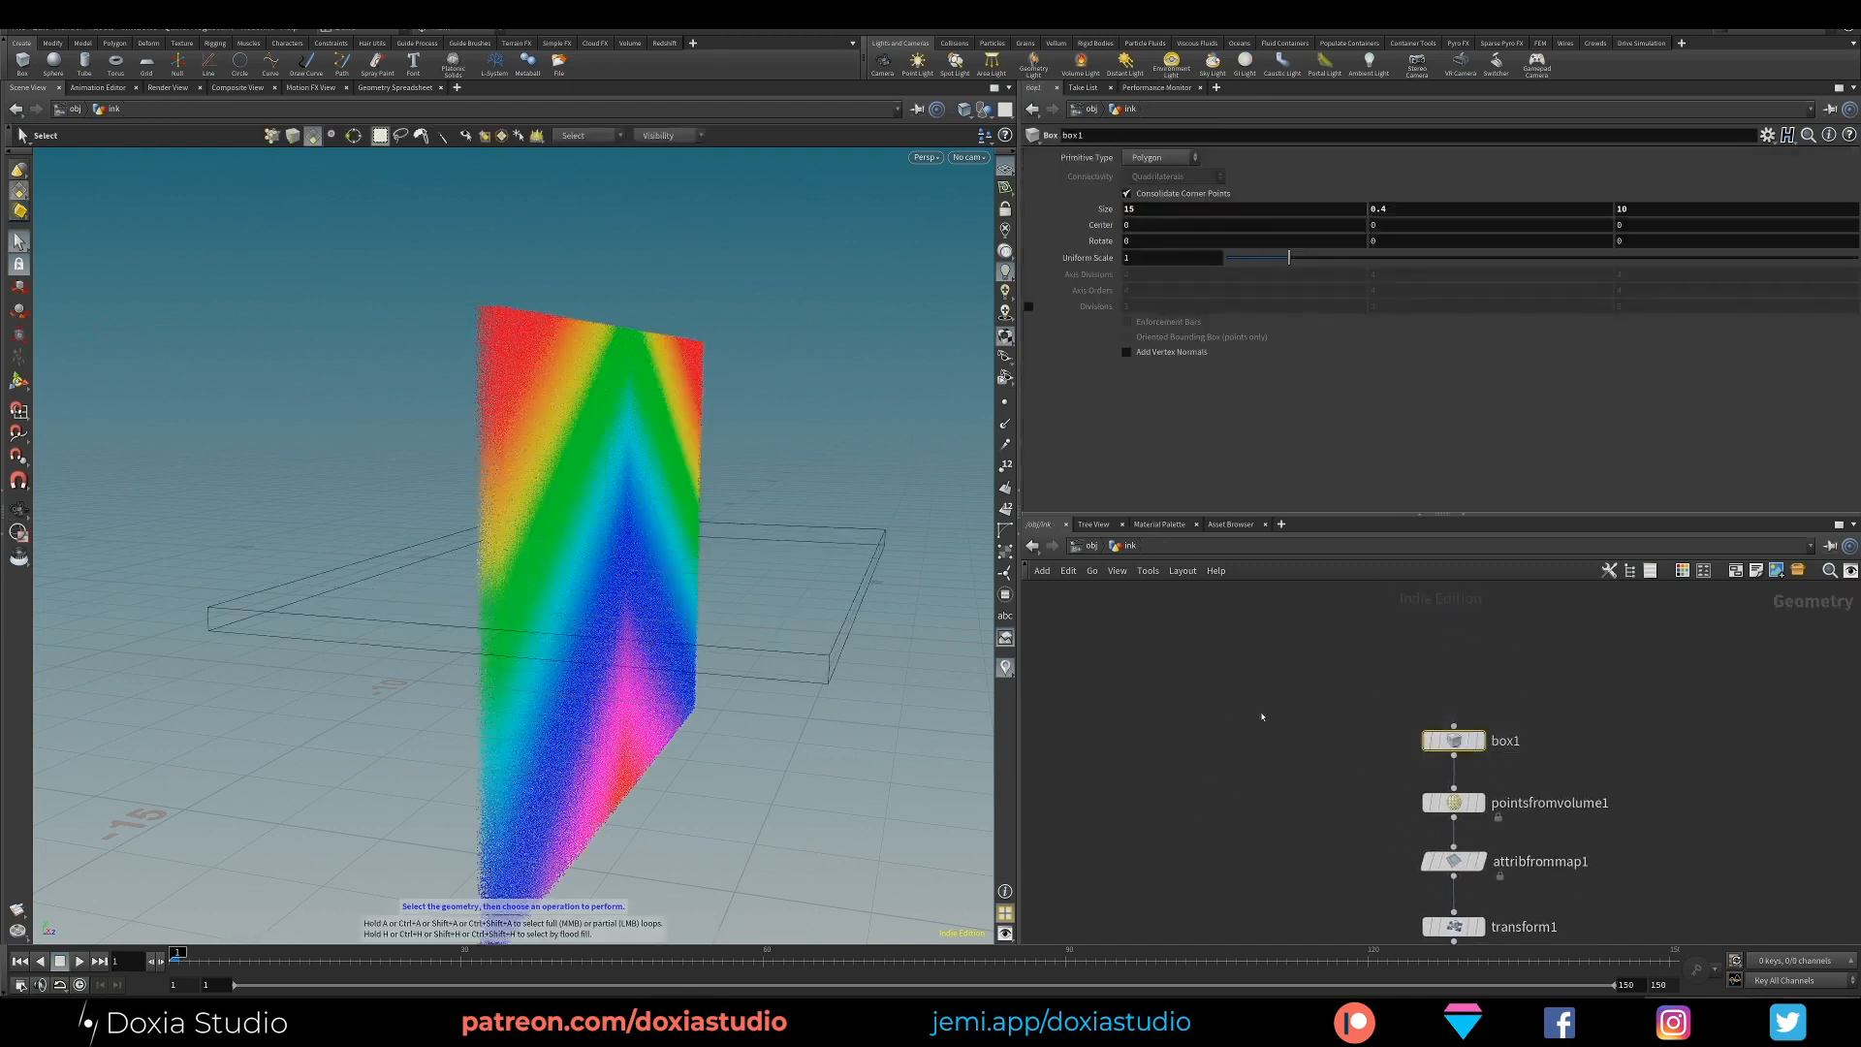
middle_click_drag(1319, 778, 1309, 713)
middle_click_drag(1272, 808, 1272, 644)
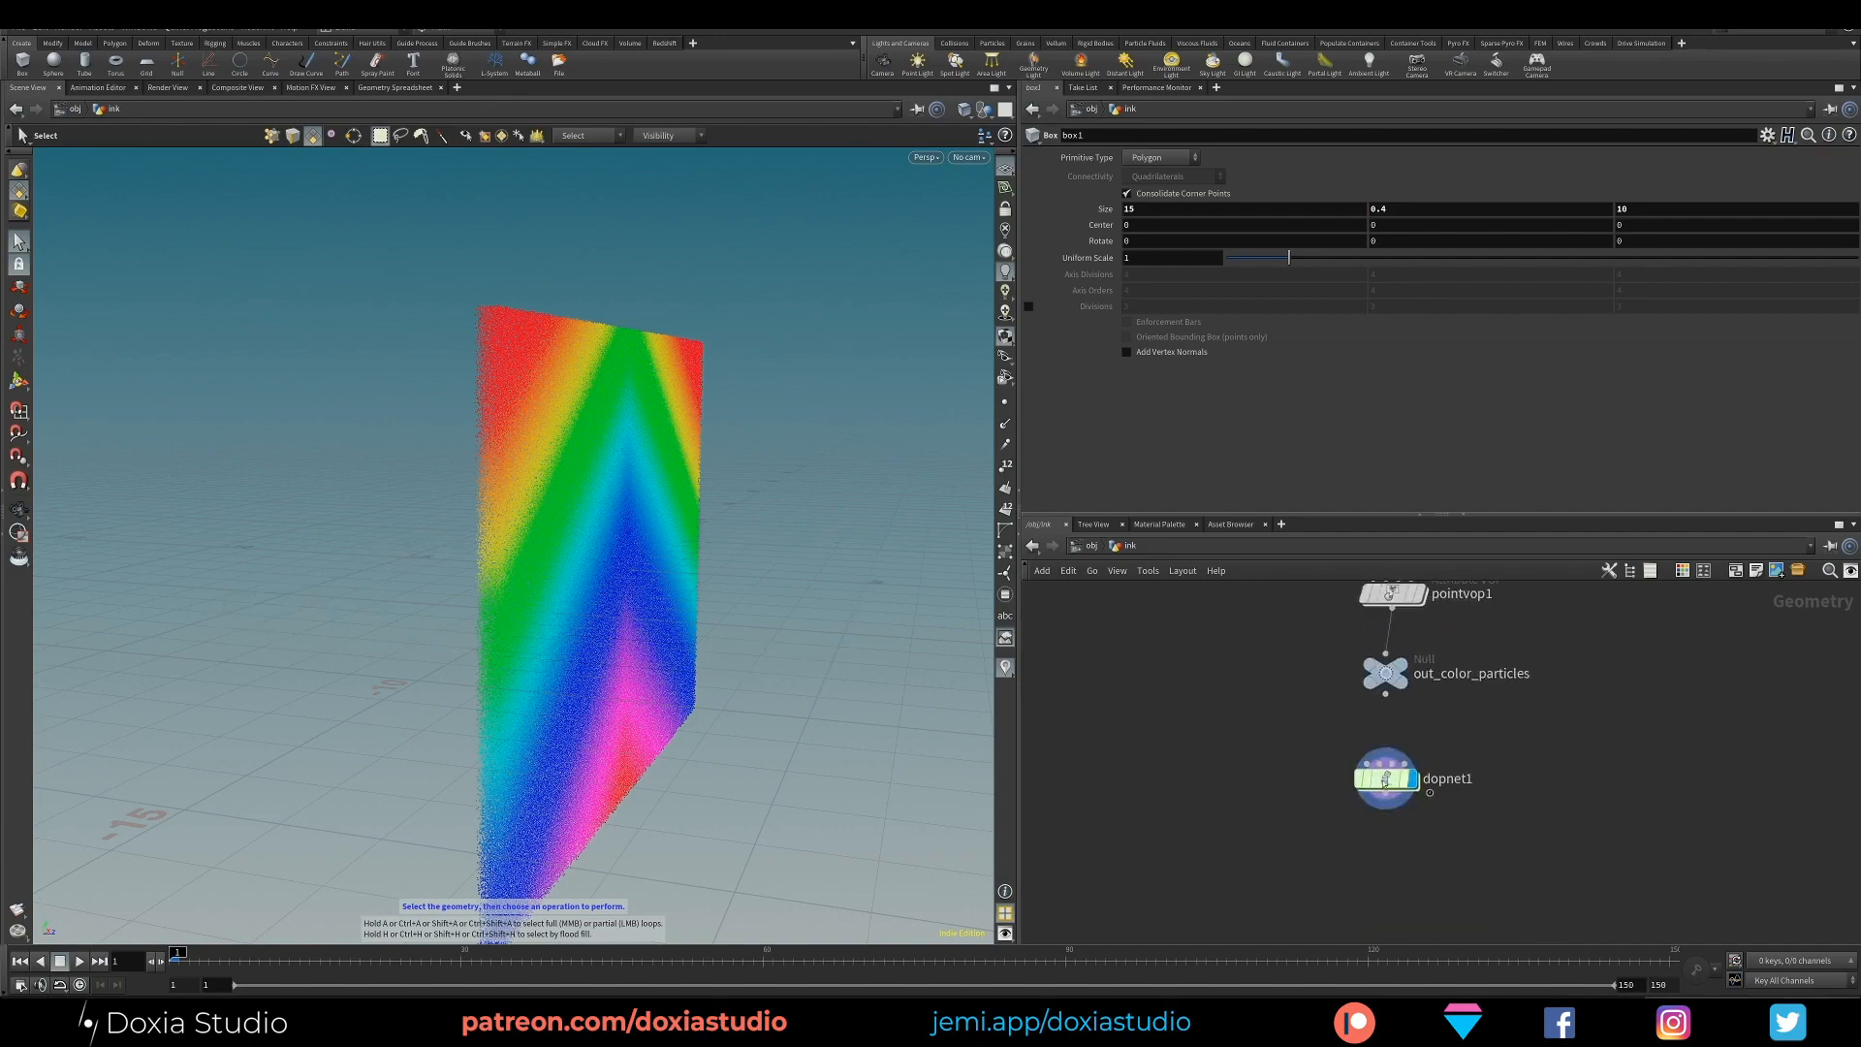
double_click(1386, 775)
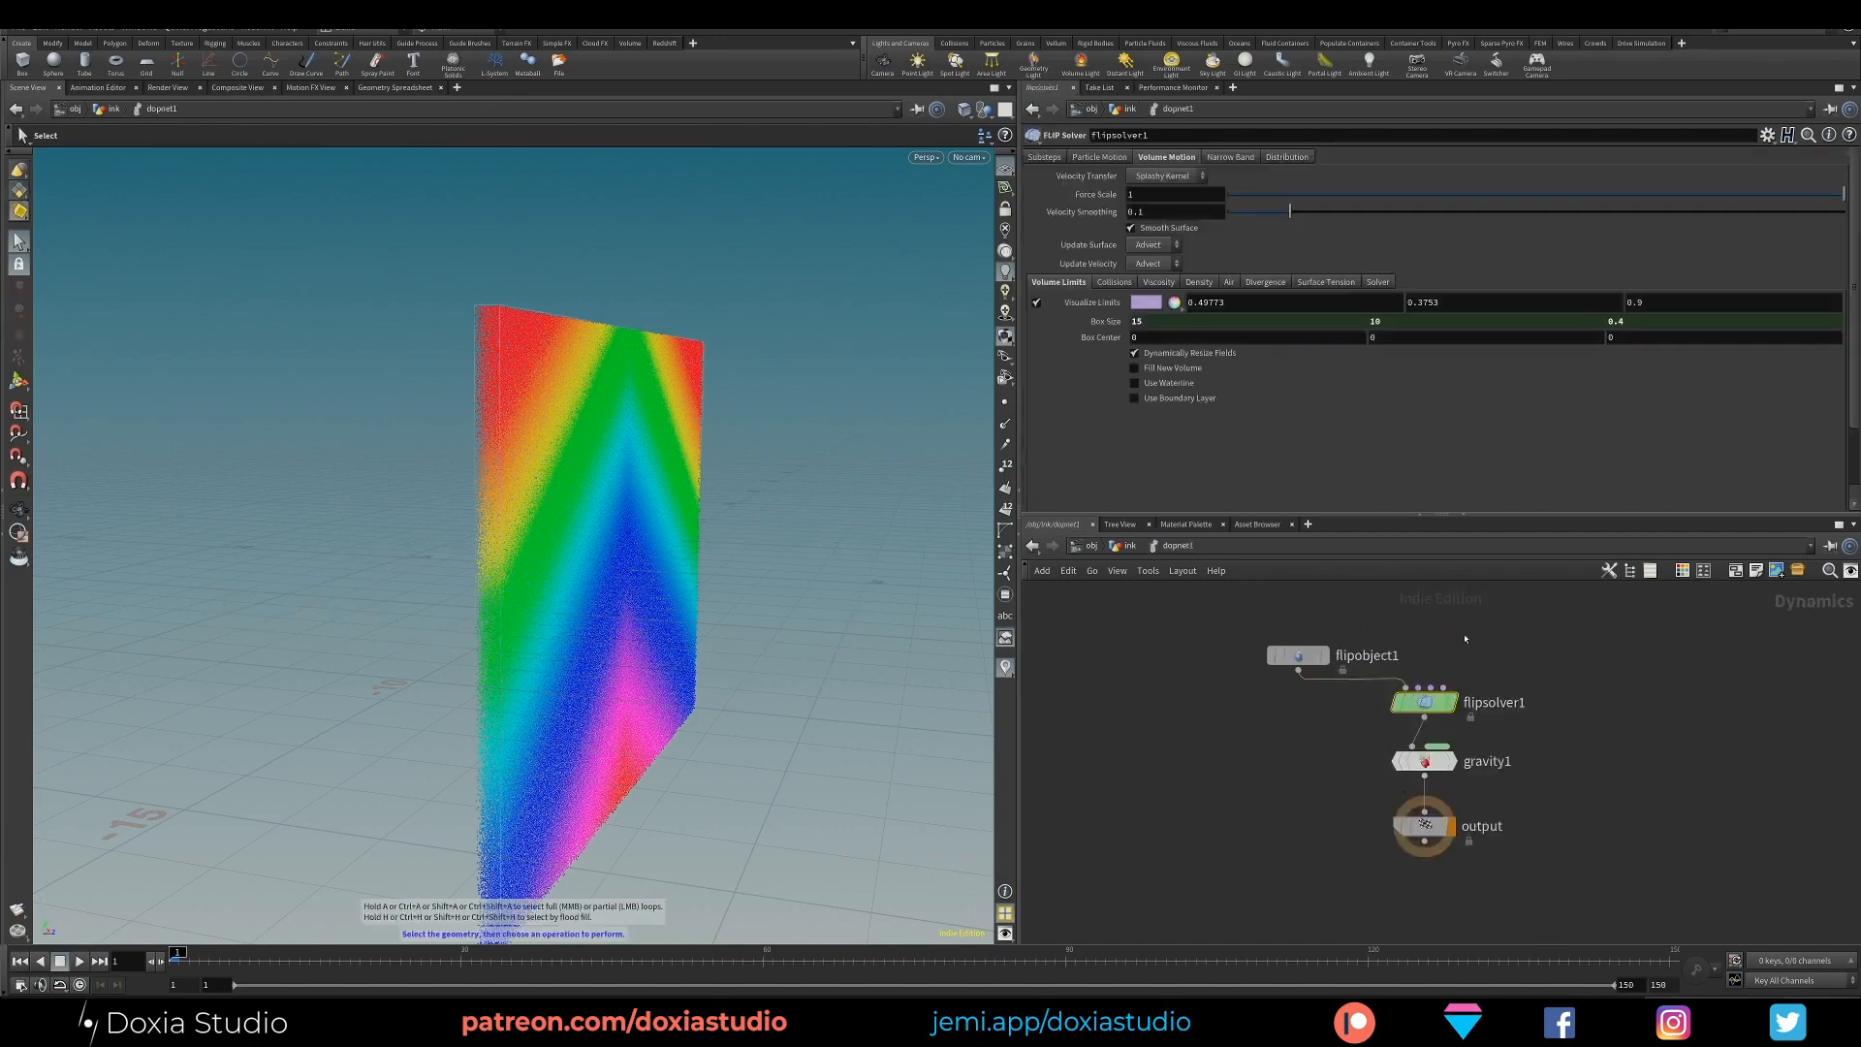
key("Escape")
left_click_drag(606, 652, 548, 644)
key("s")
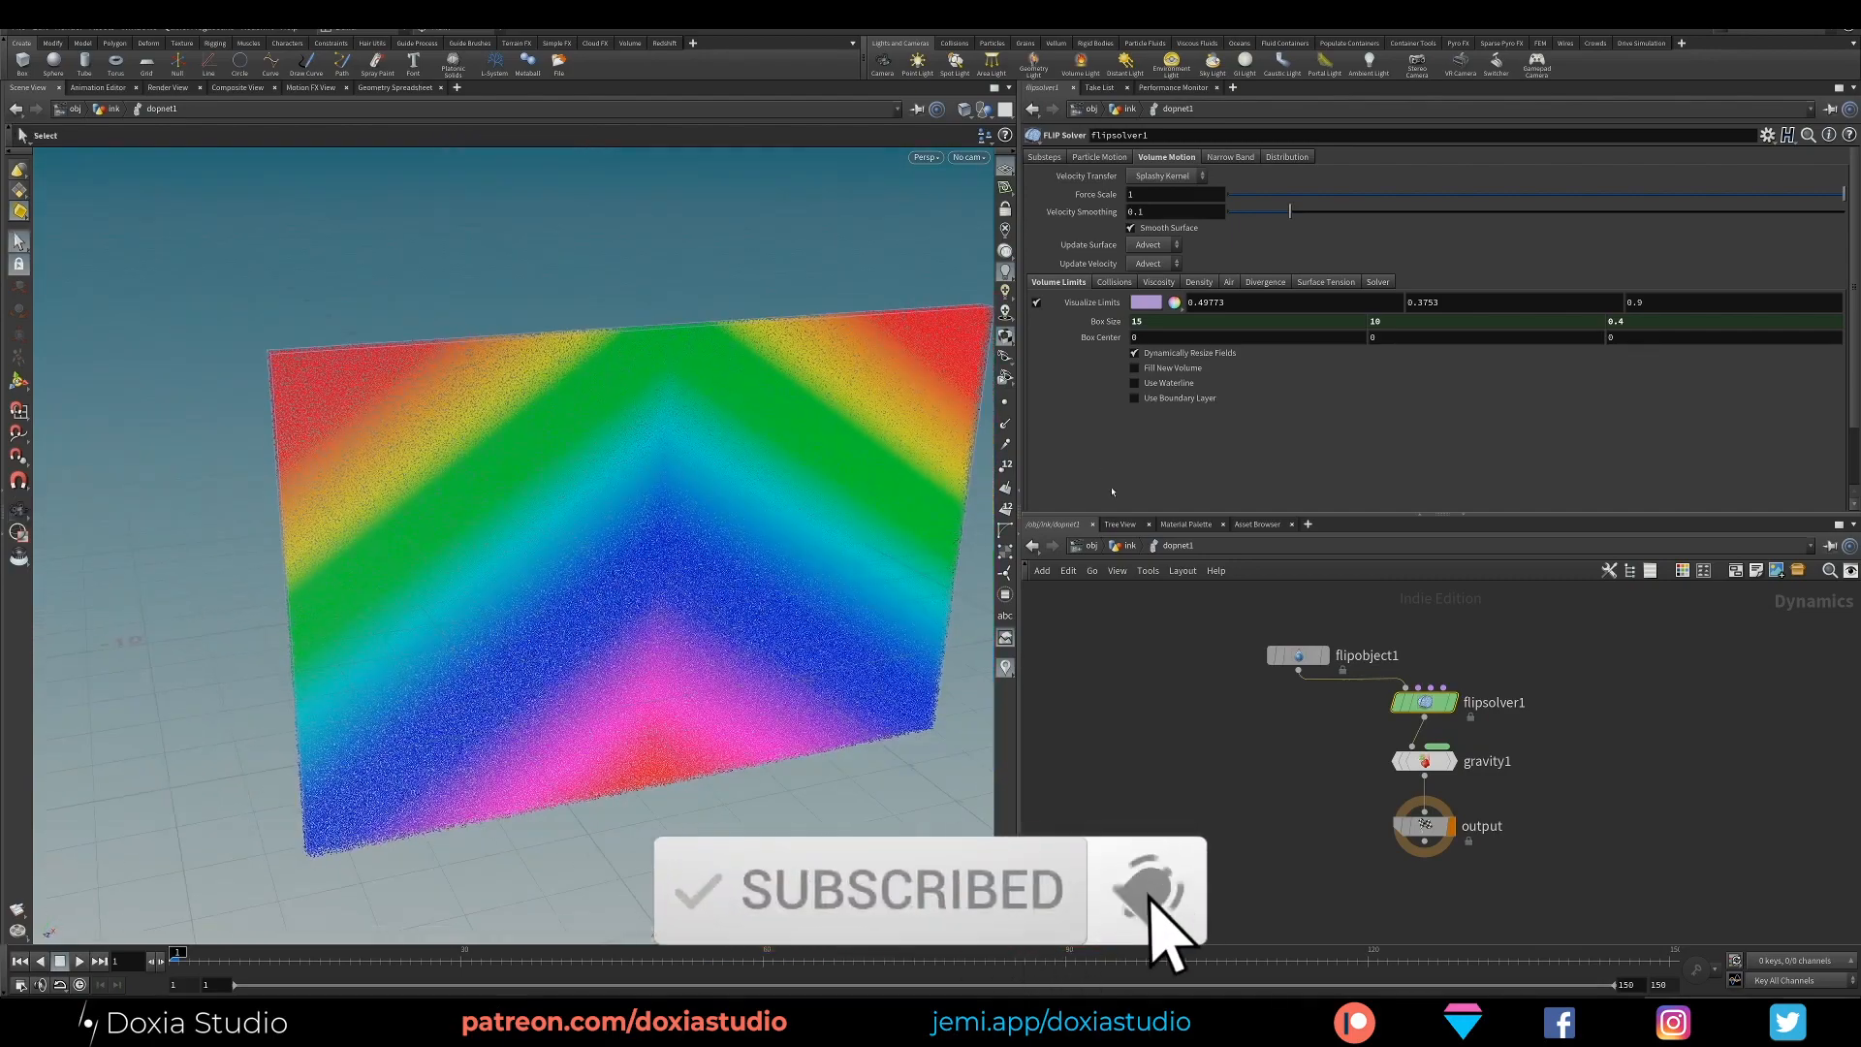
Set box1's X size back to 10 and return to the FLIP solver inside dopnet1
key("u")
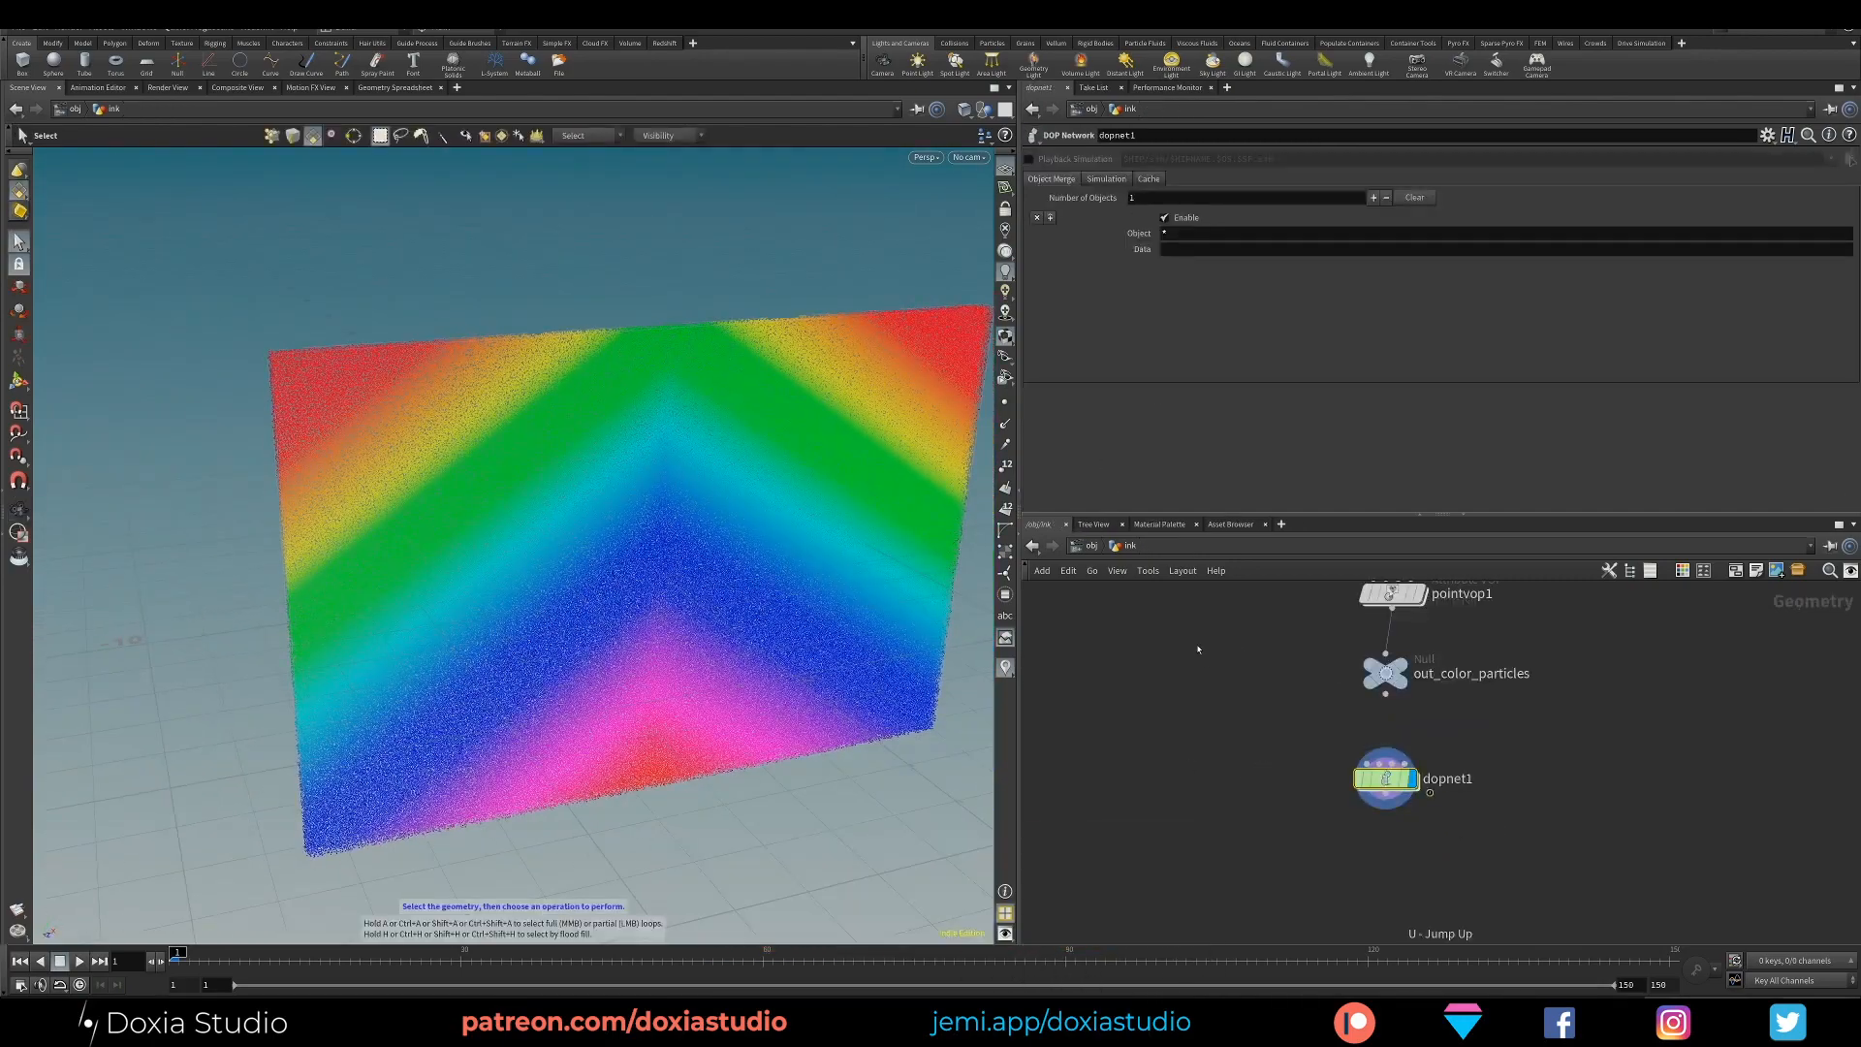
double_click(1146, 210)
type("10")
key("Return")
scroll(1159, 809, "down", 3)
scroll(1147, 798, "down", 2)
left_click(1369, 753)
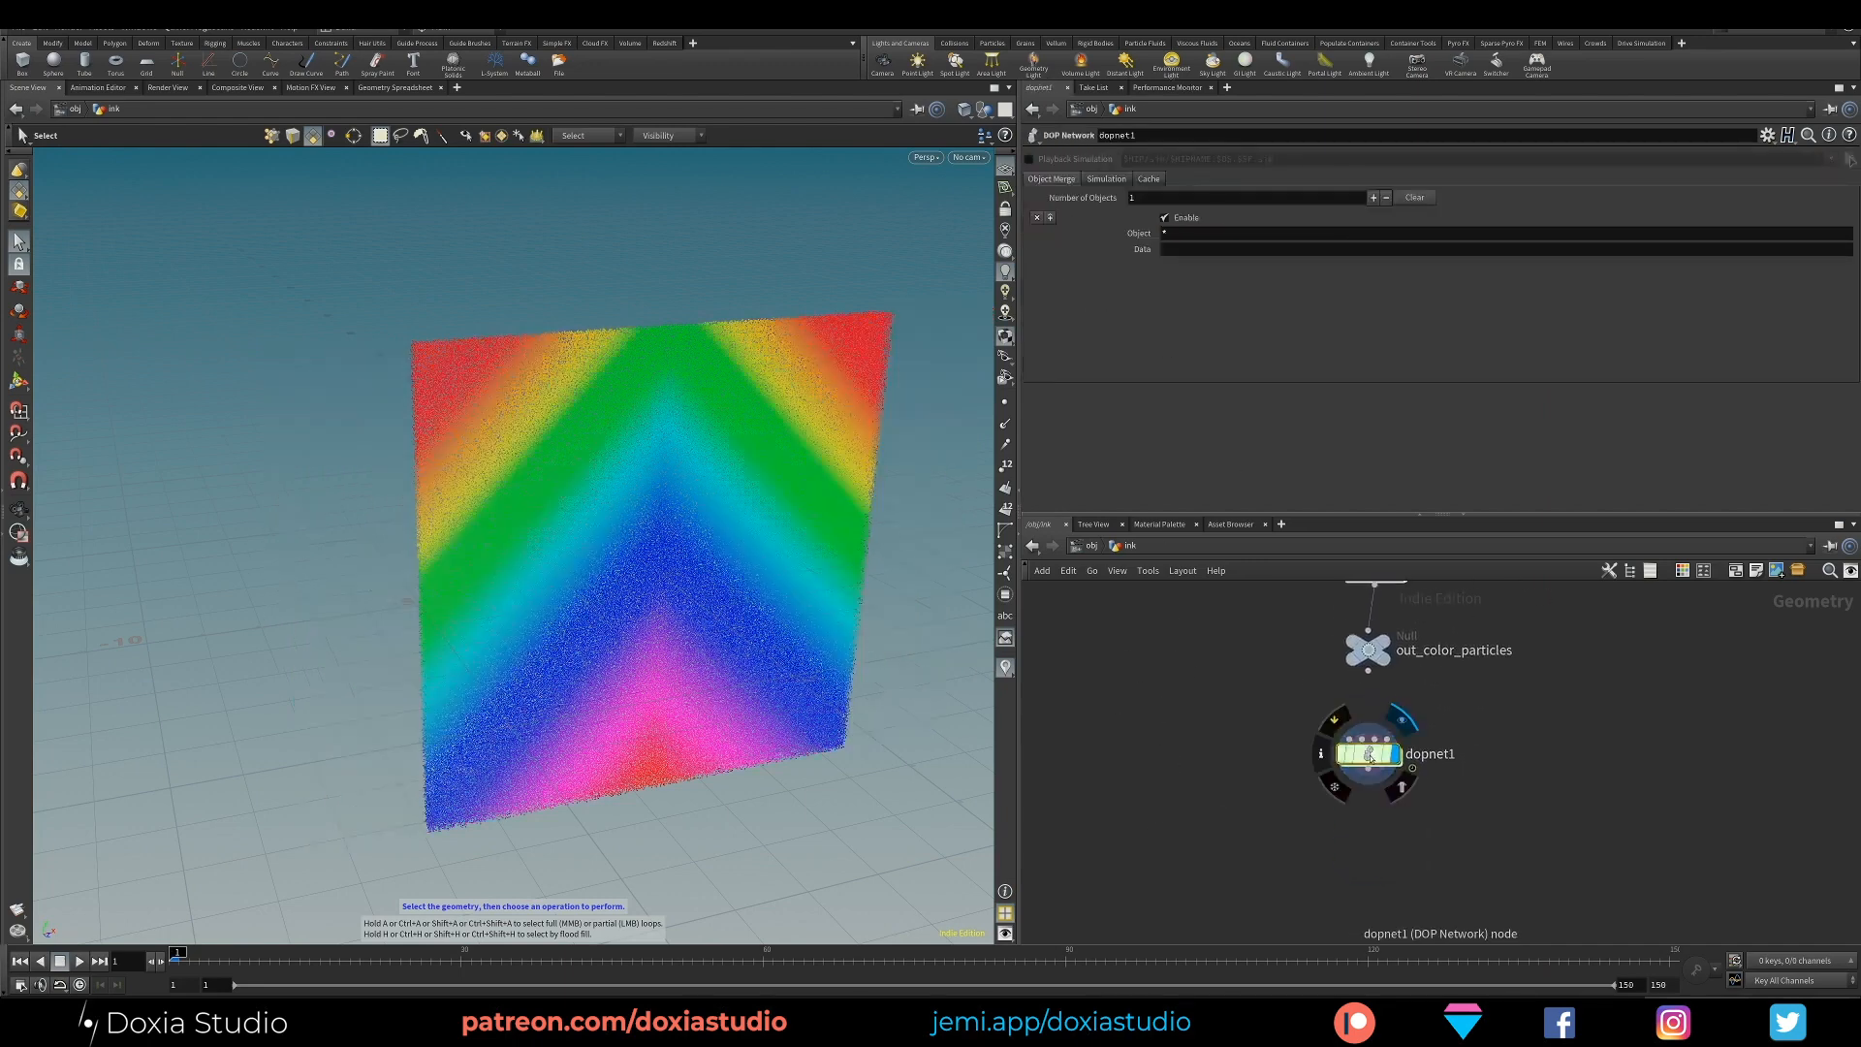
double_click(1370, 755)
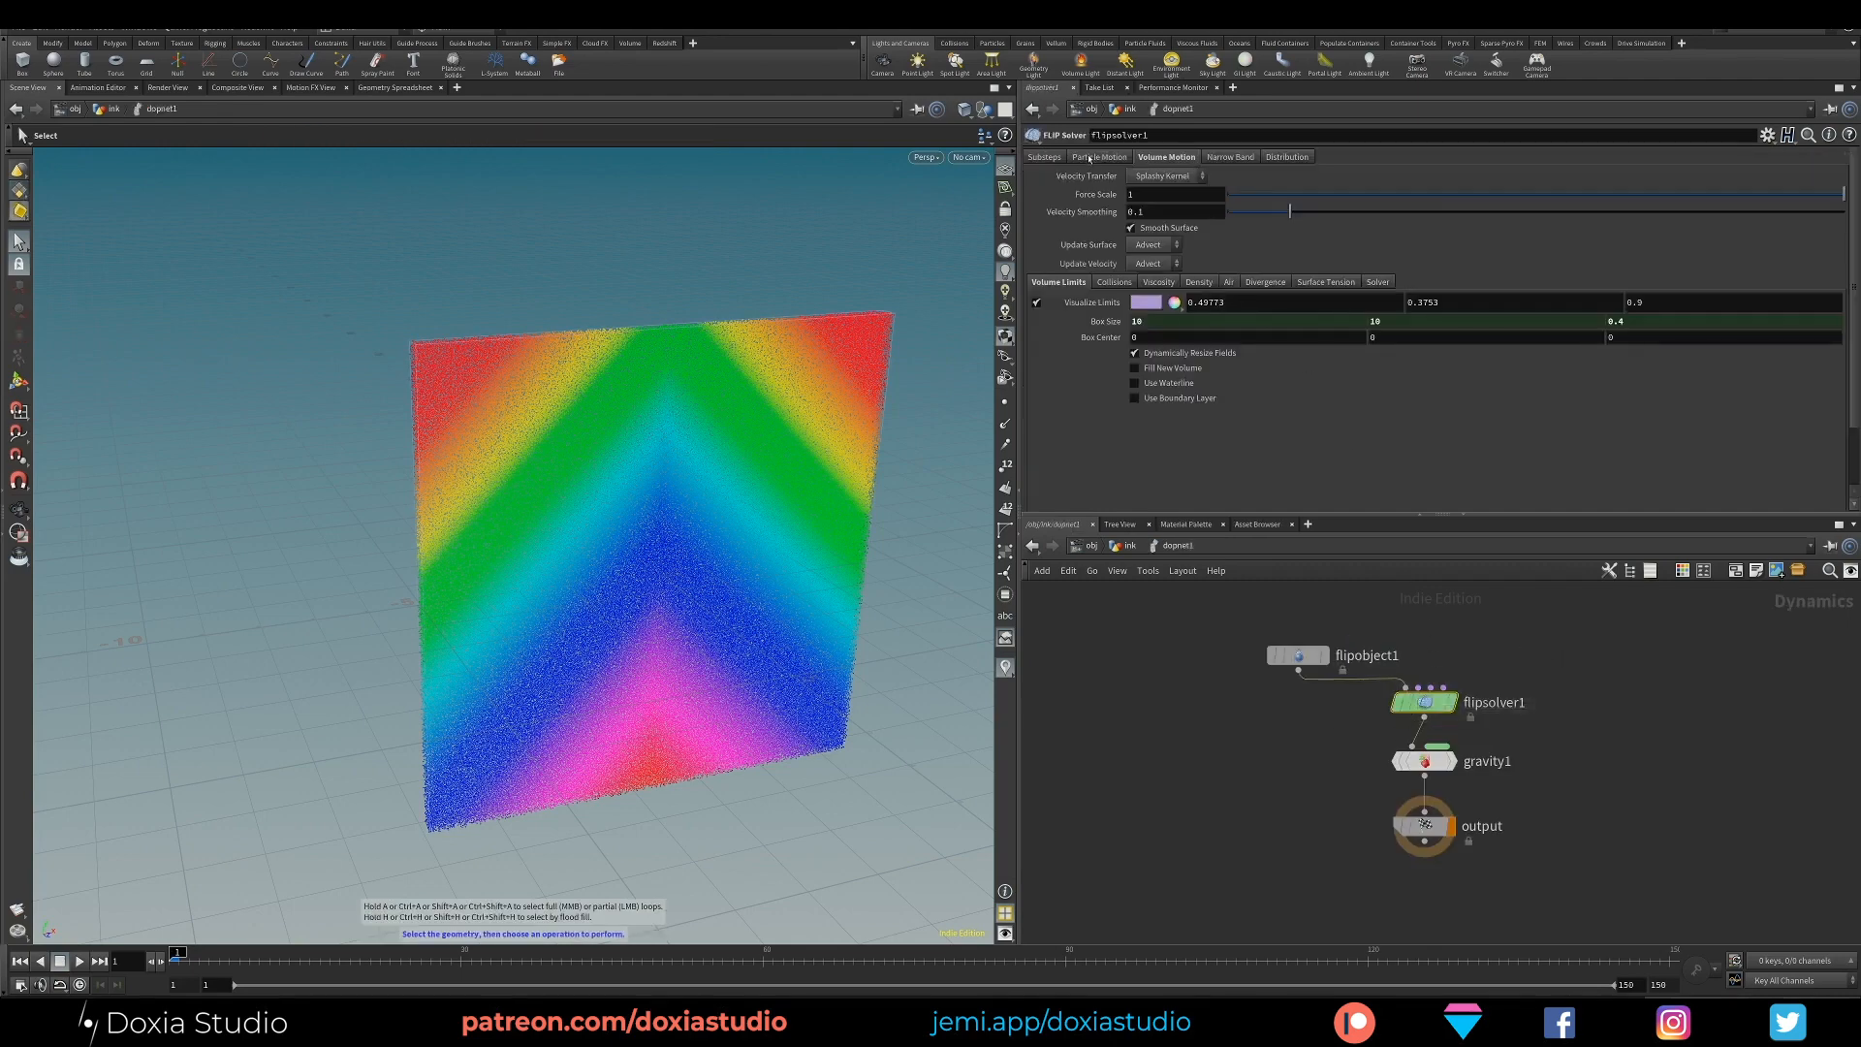
Disable Reseed Particles in flipsolver1's particle motion settings
left_click(1088, 158)
left_click(1098, 259)
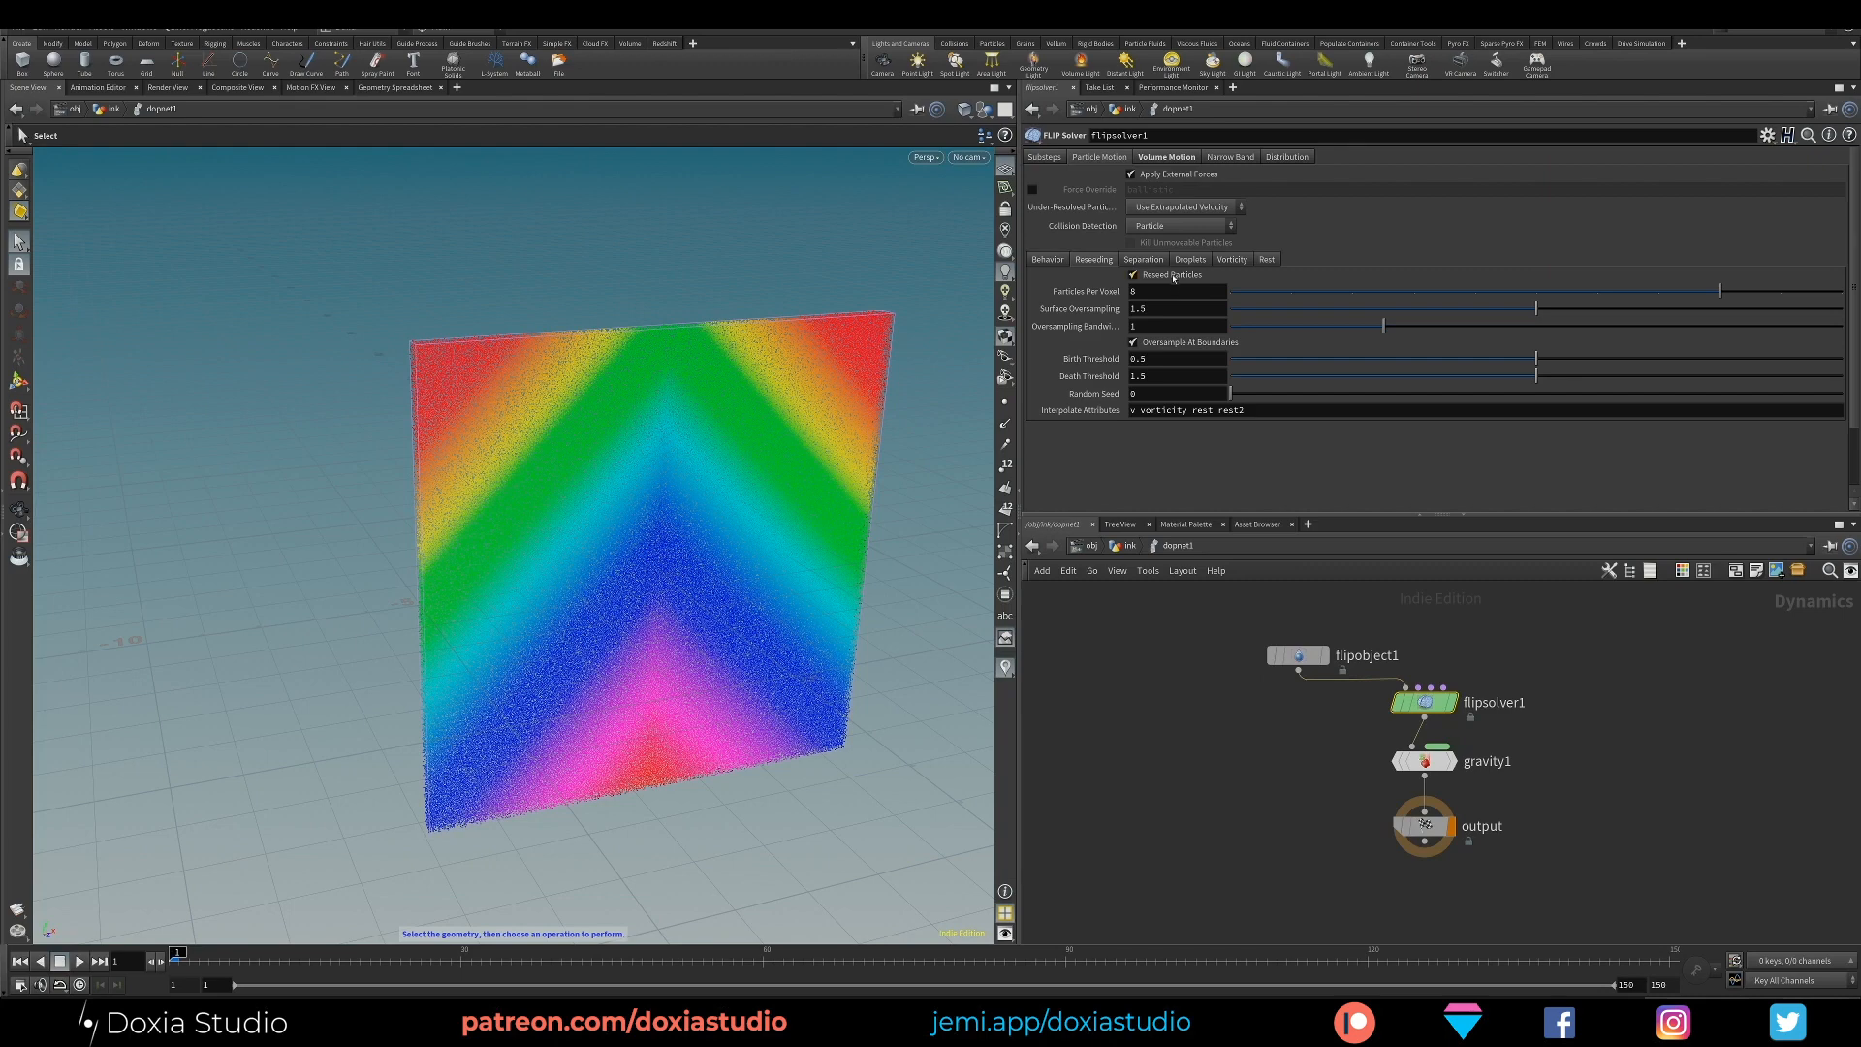
left_click(1174, 277)
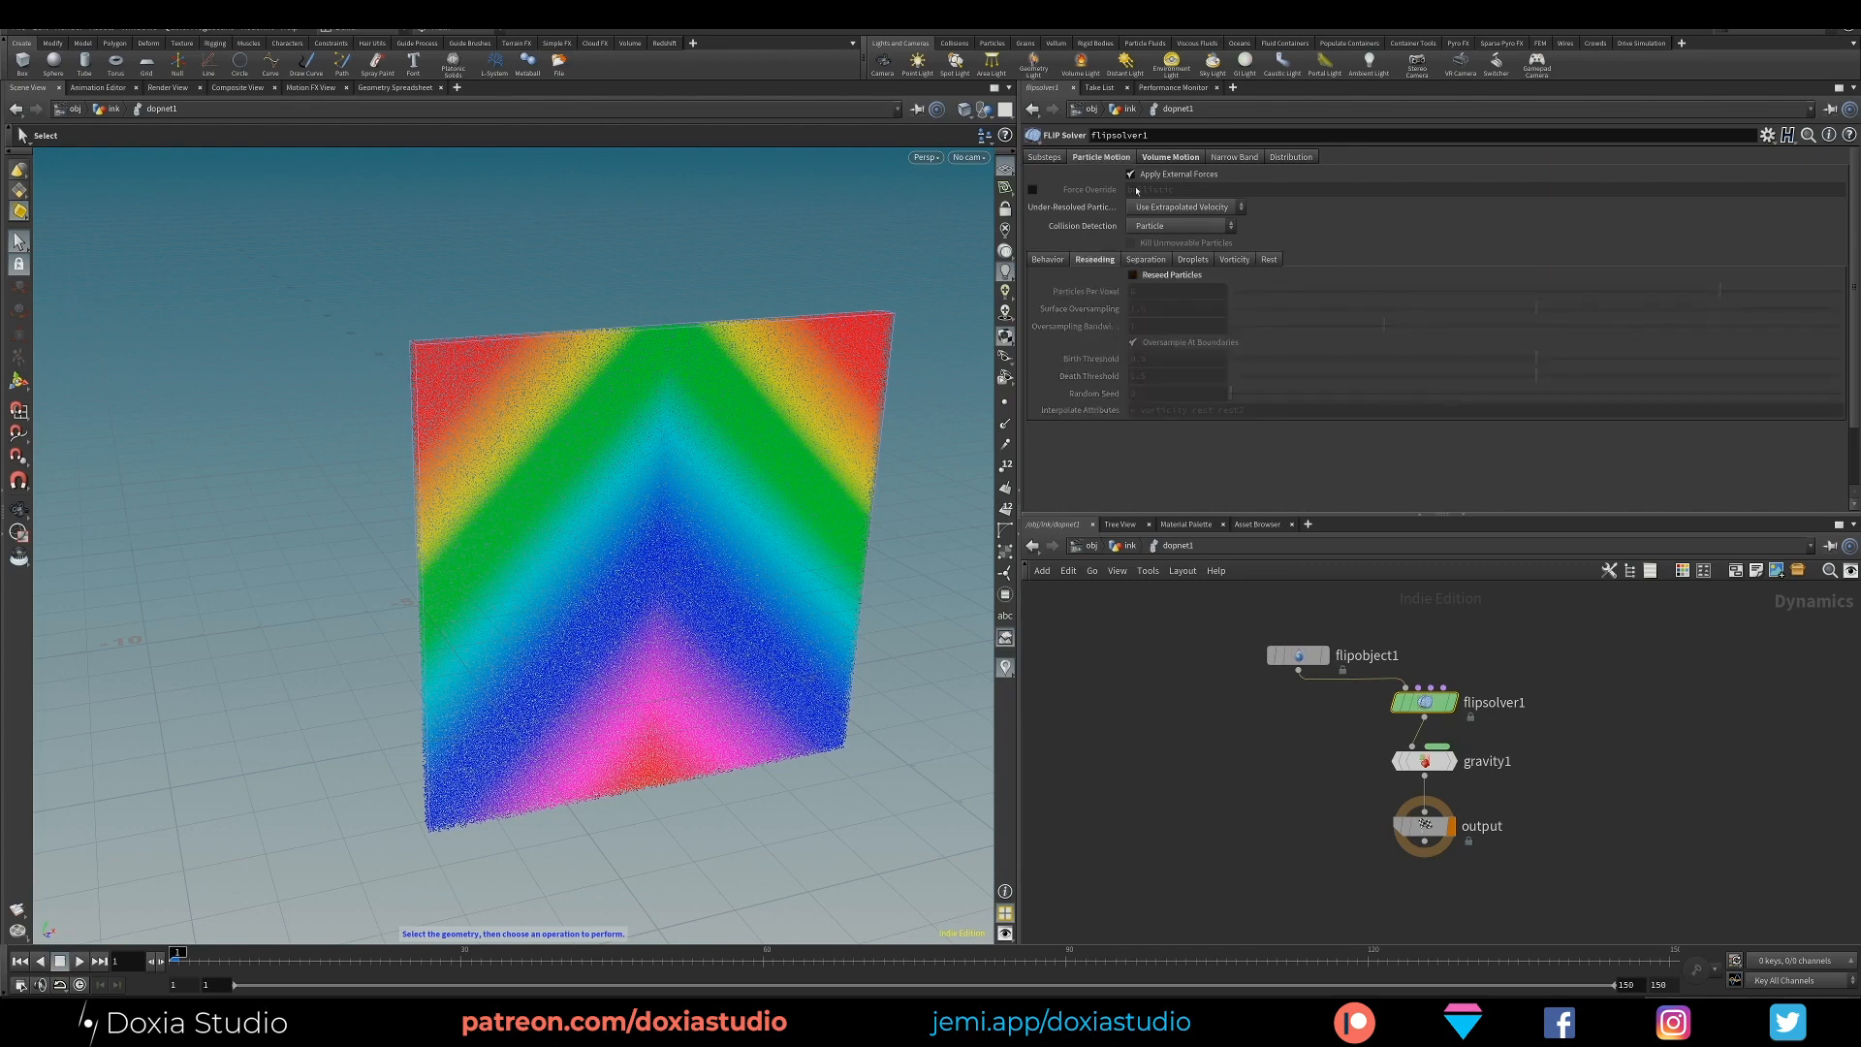
Turn on Enable Viscosity in flipsolver1's volume motion settings
left_click(1167, 157)
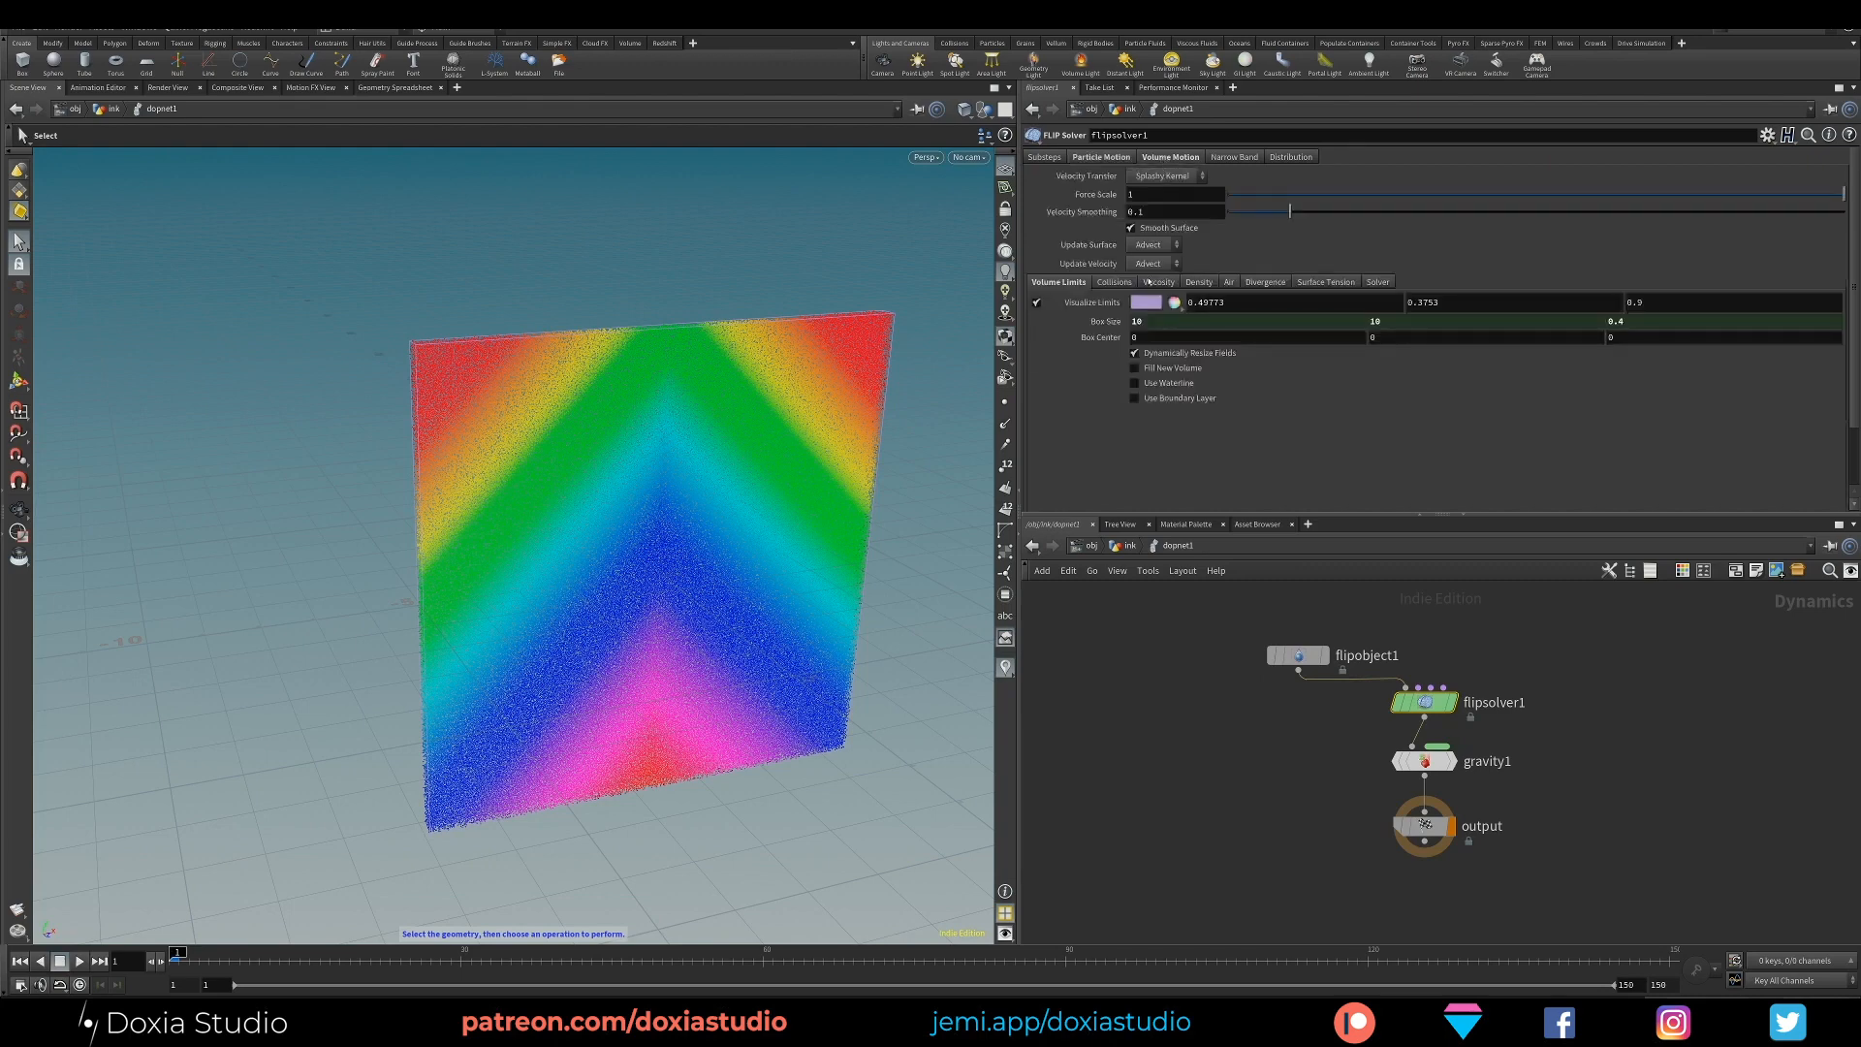
left_click(1155, 283)
left_click(1135, 300)
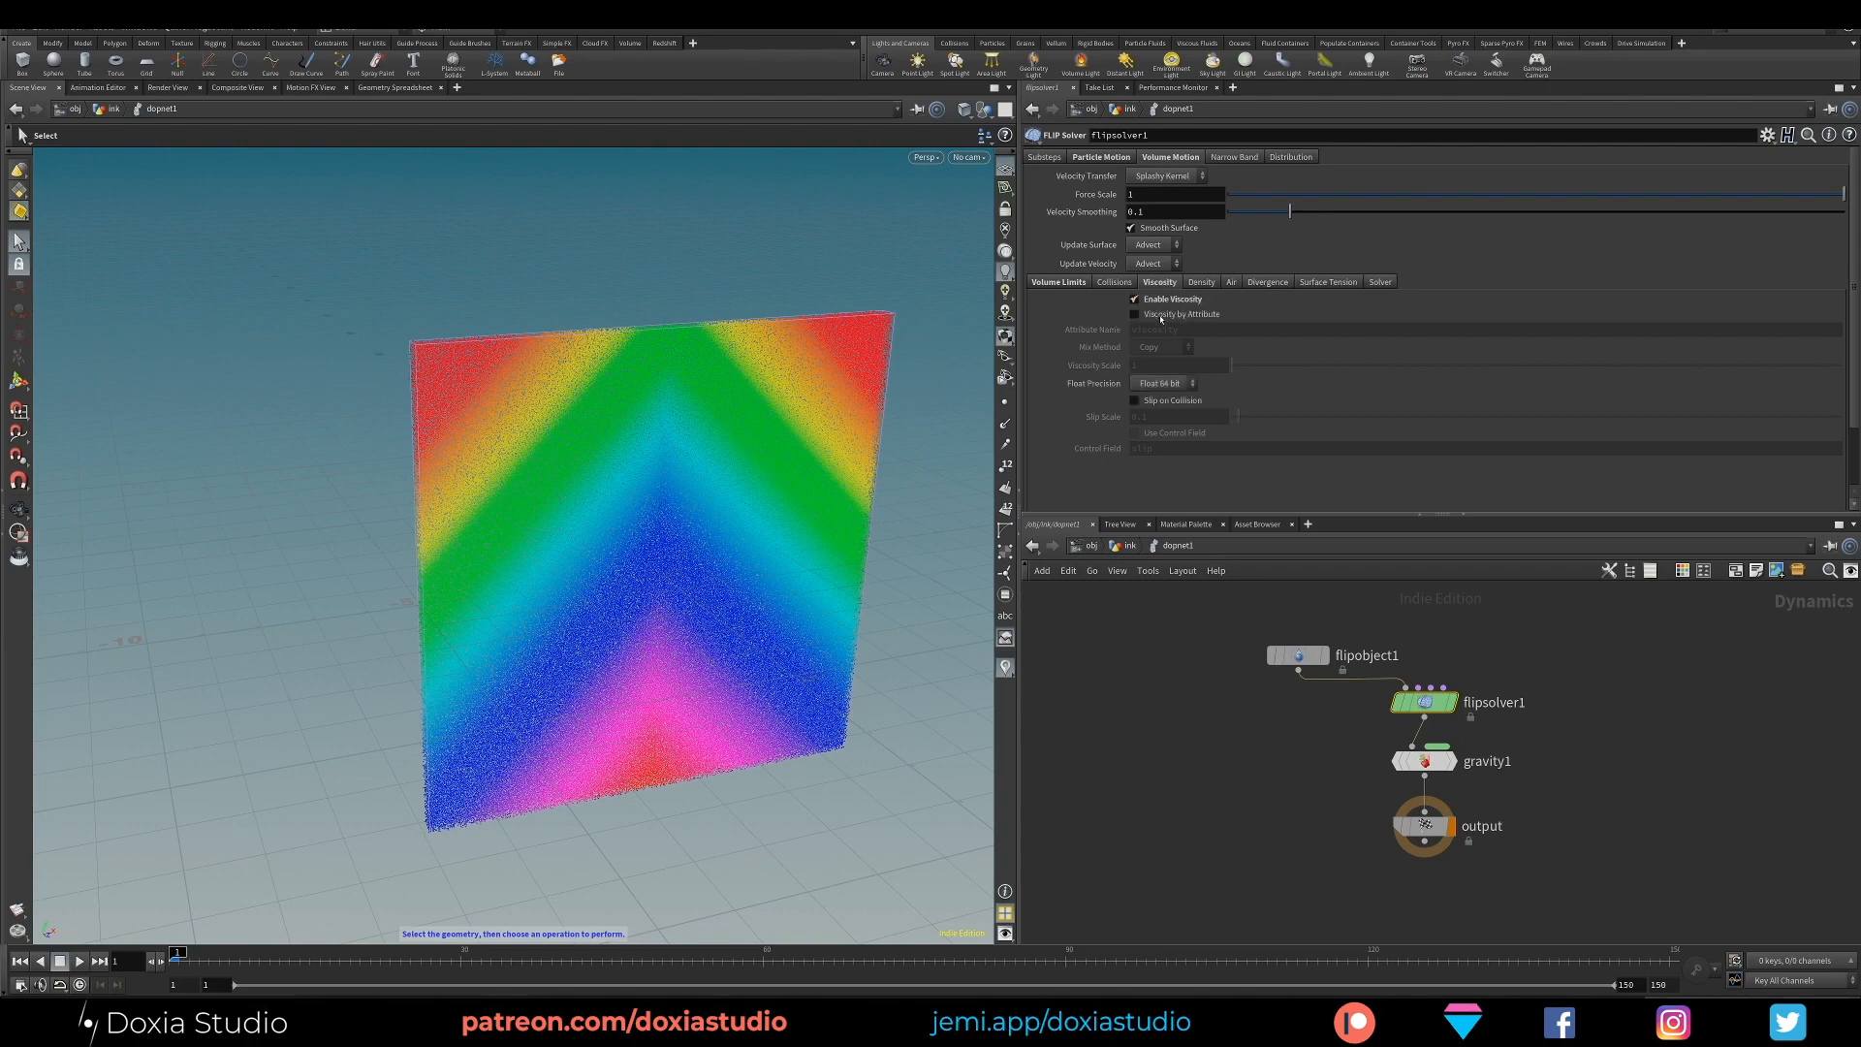
Enable Viscosity by Attribute and Density by Attribute in flipsolver1's volume motion settings
left_click(1136, 314)
left_click_drag(1192, 329, 1131, 330)
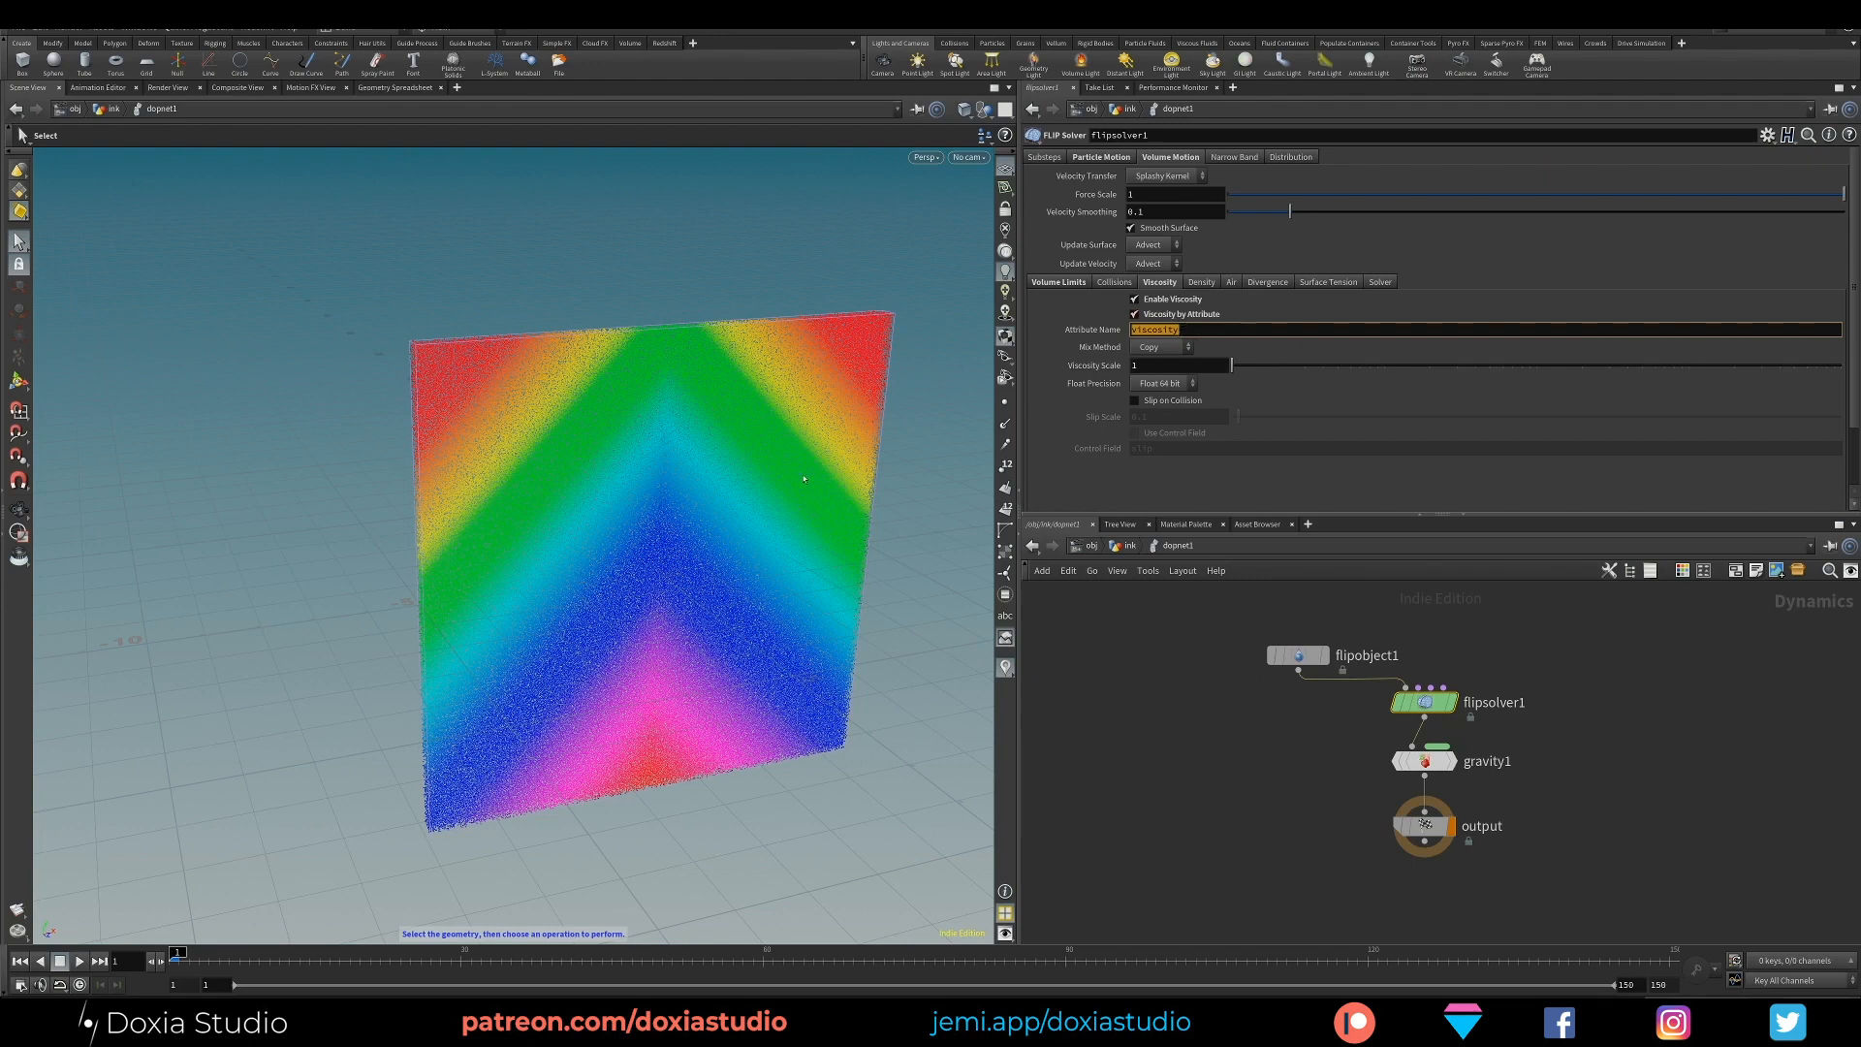
left_click(1201, 282)
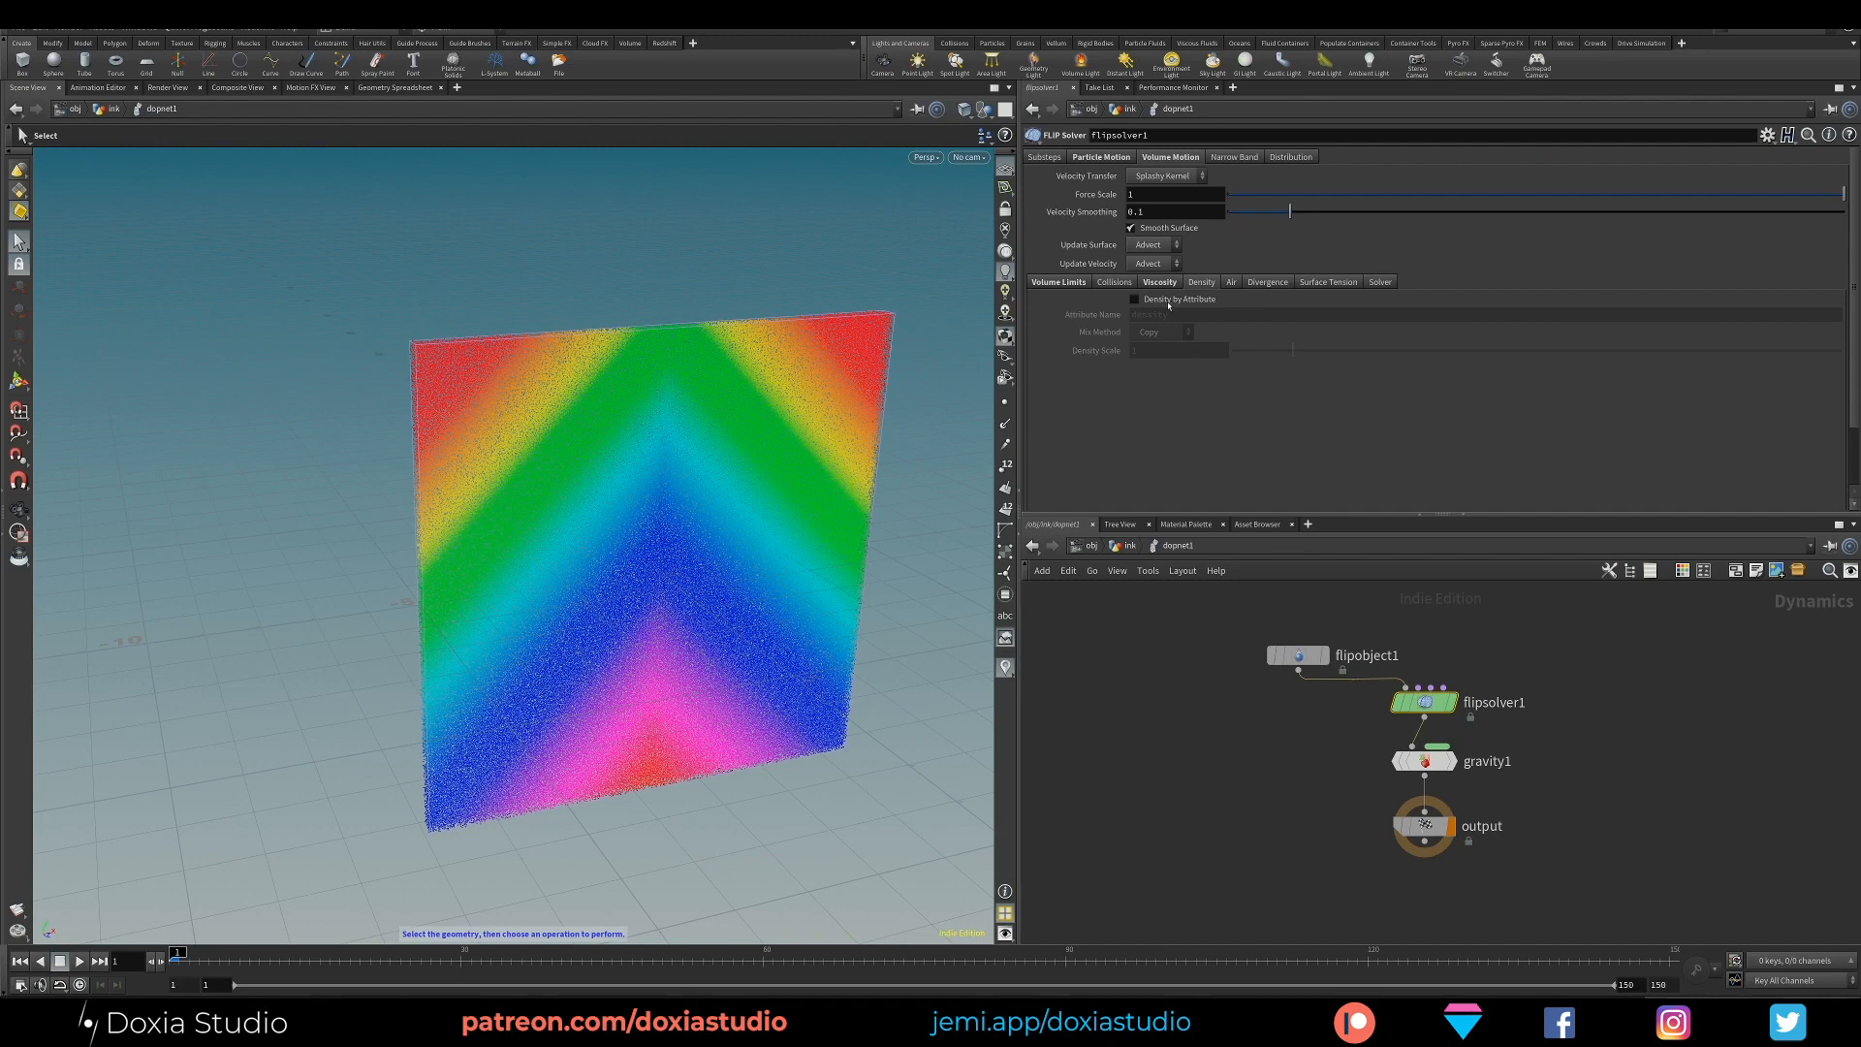
left_click(1165, 302)
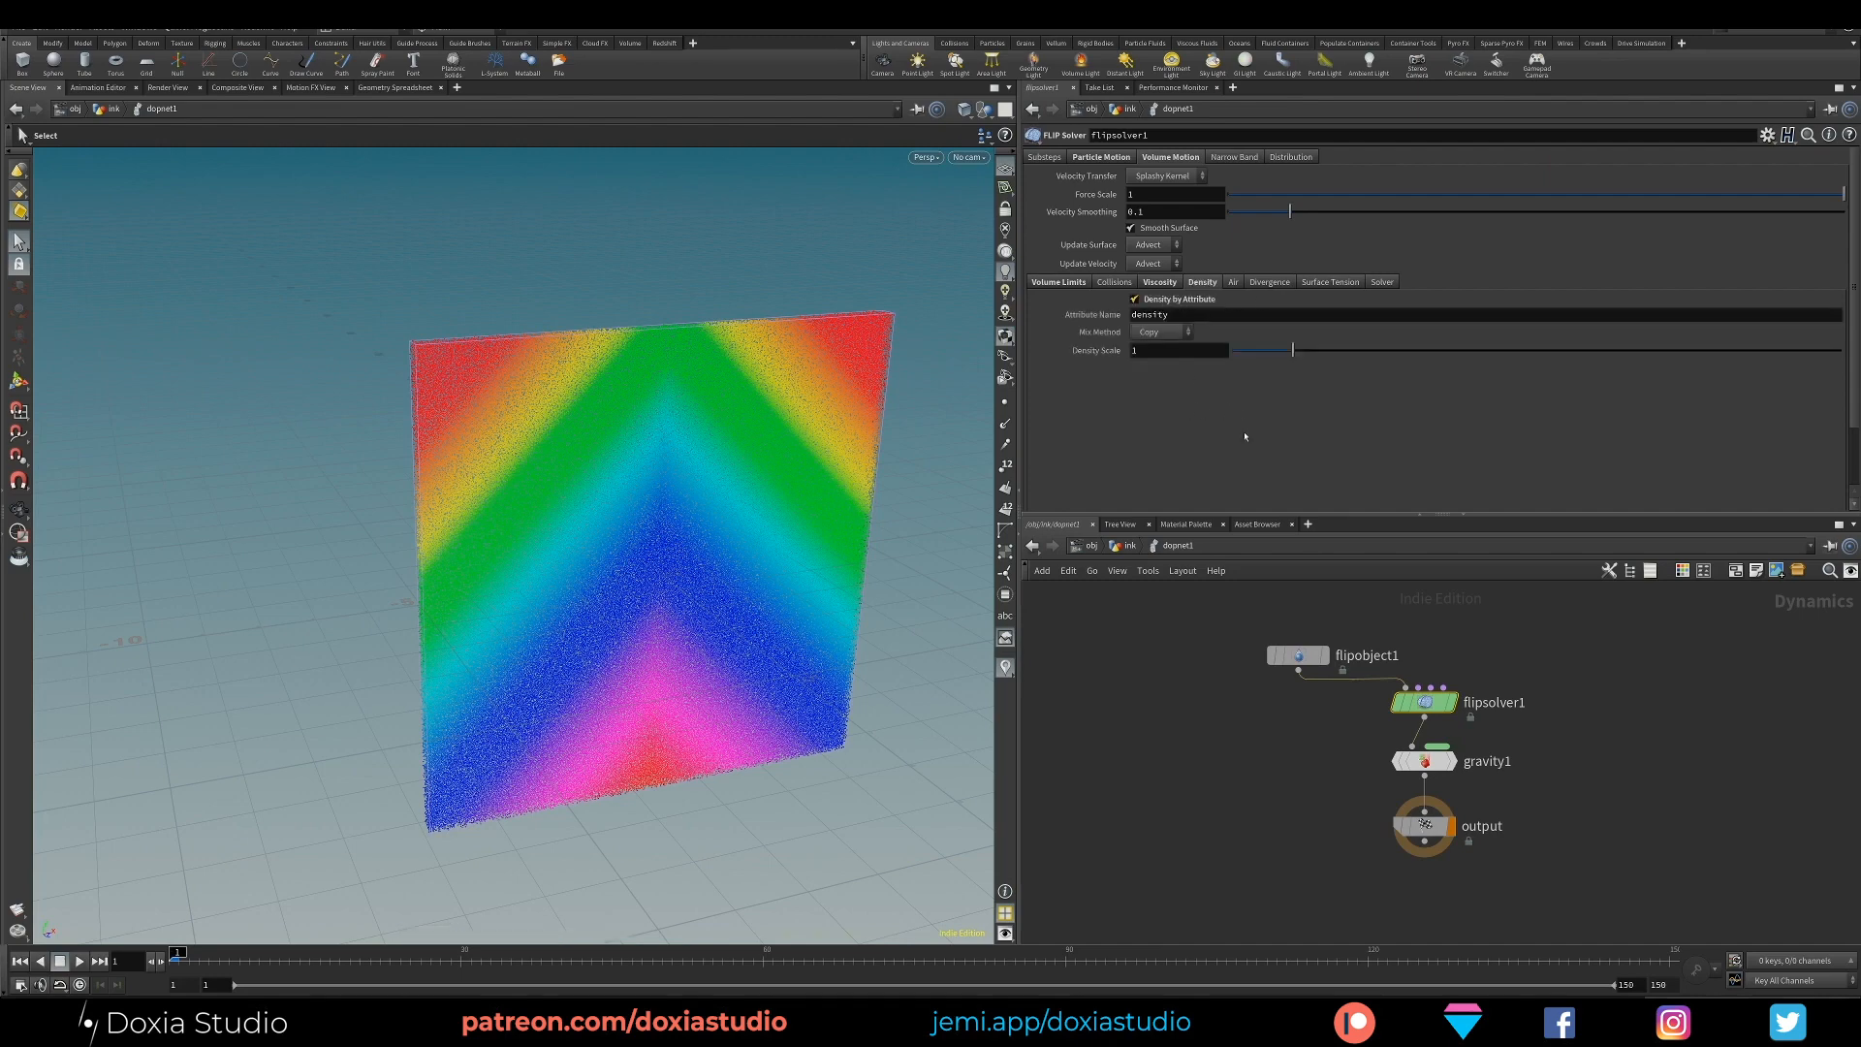
Turn on Closed Boundaries for flipobject1
left_click_drag(1467, 602, 1263, 669)
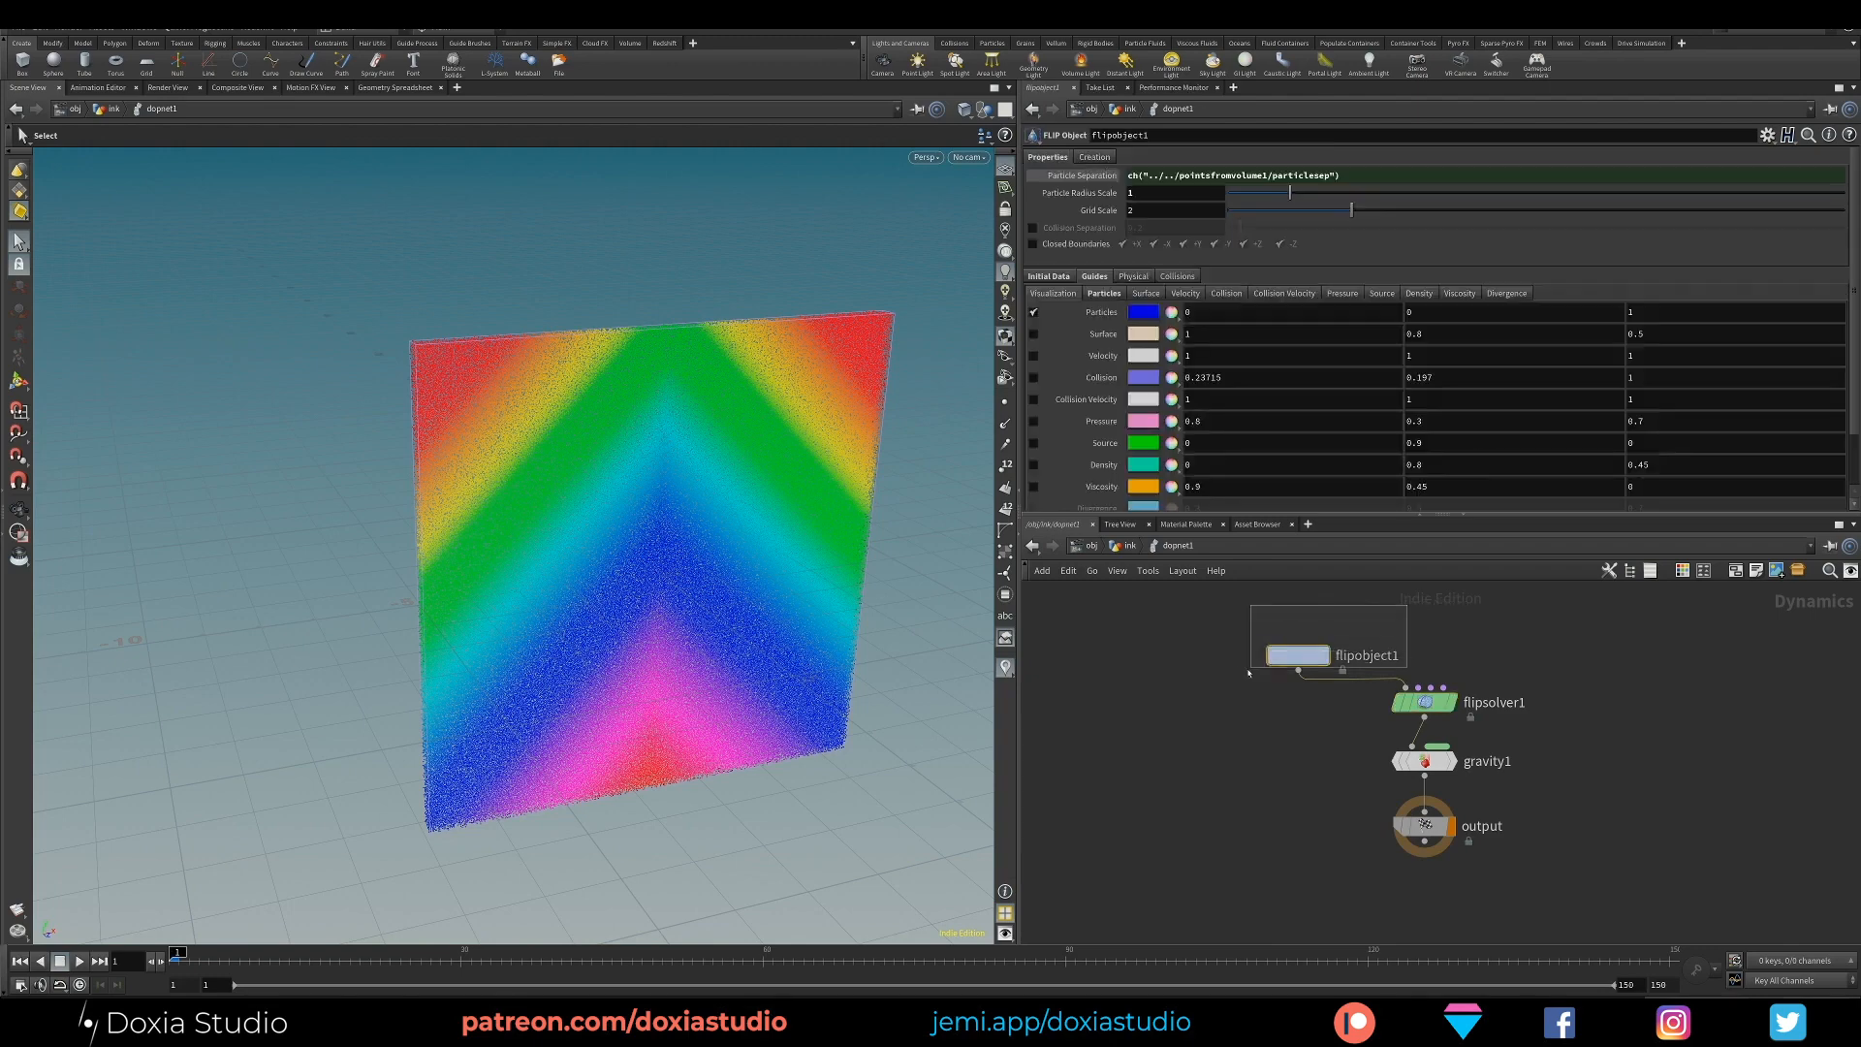
left_click(1032, 245)
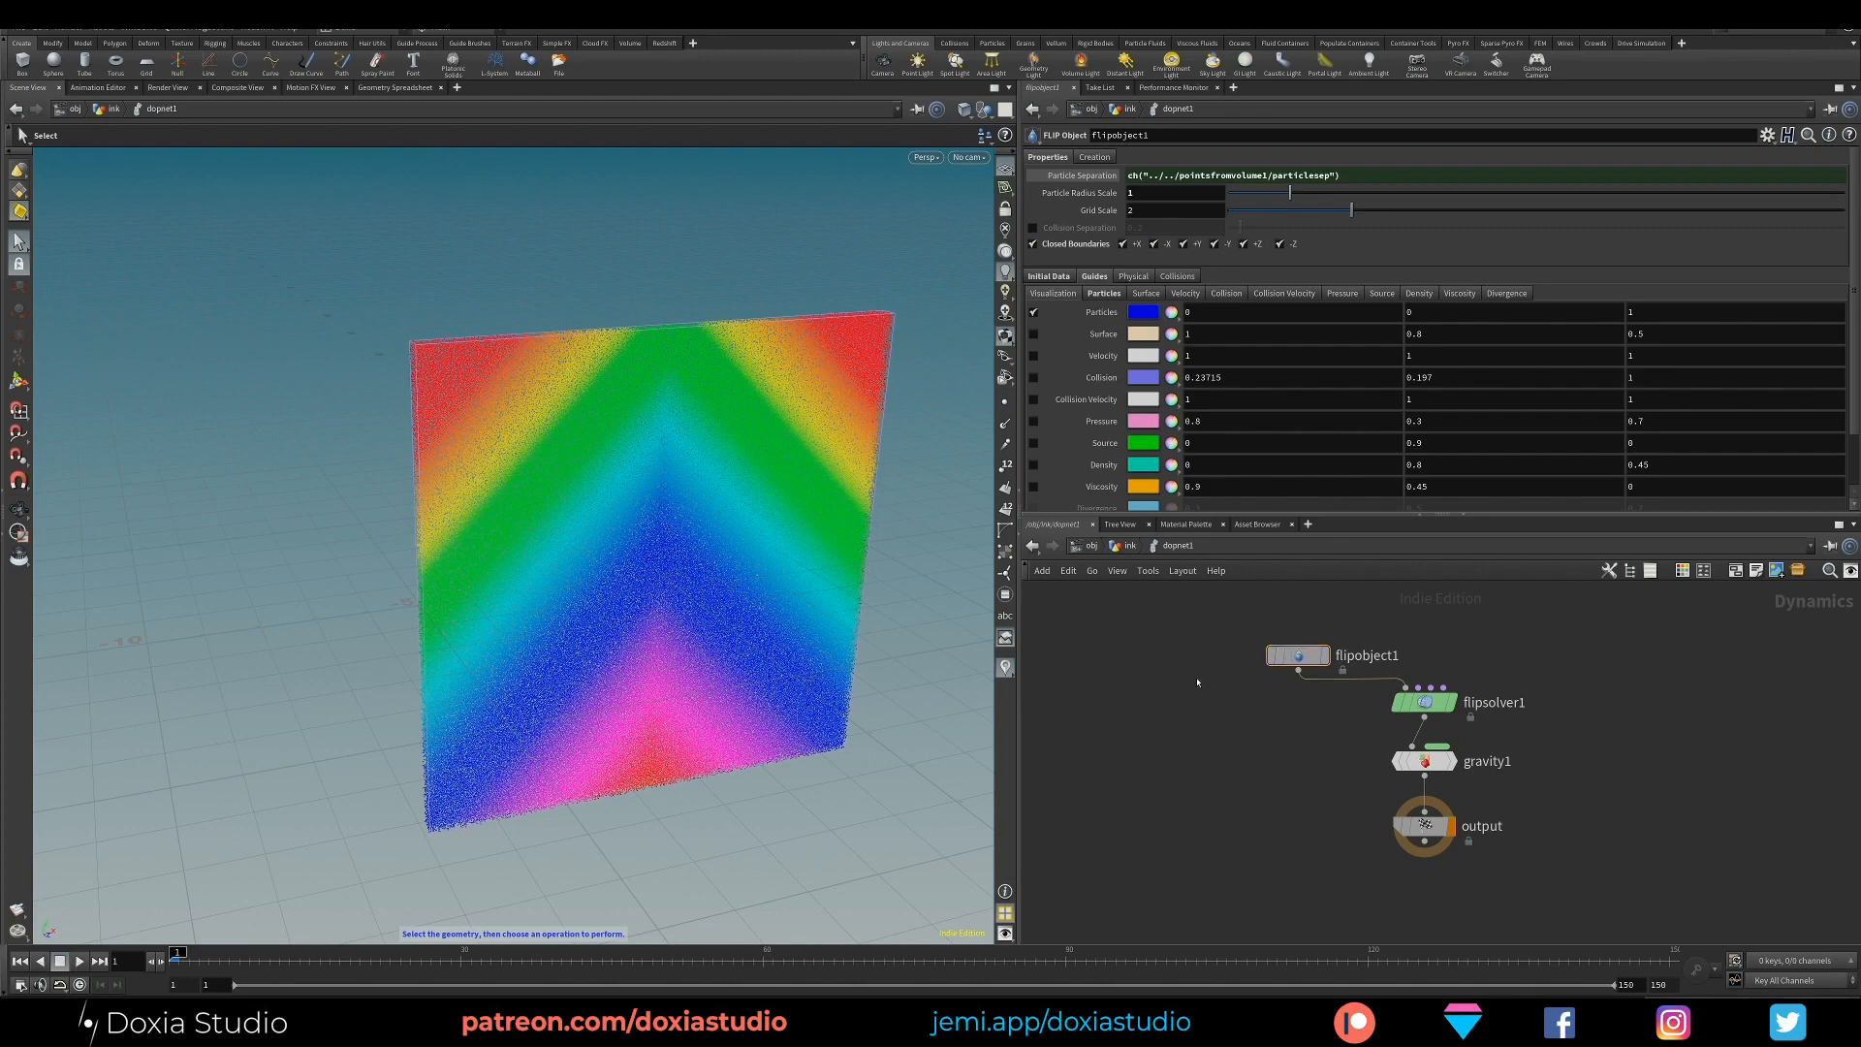
key("Escape")
left_click_drag(632, 705, 553, 553)
key("s")
Go back up to the ink network and set pointsfromvolume1's Point Separation to 0.08
key("u")
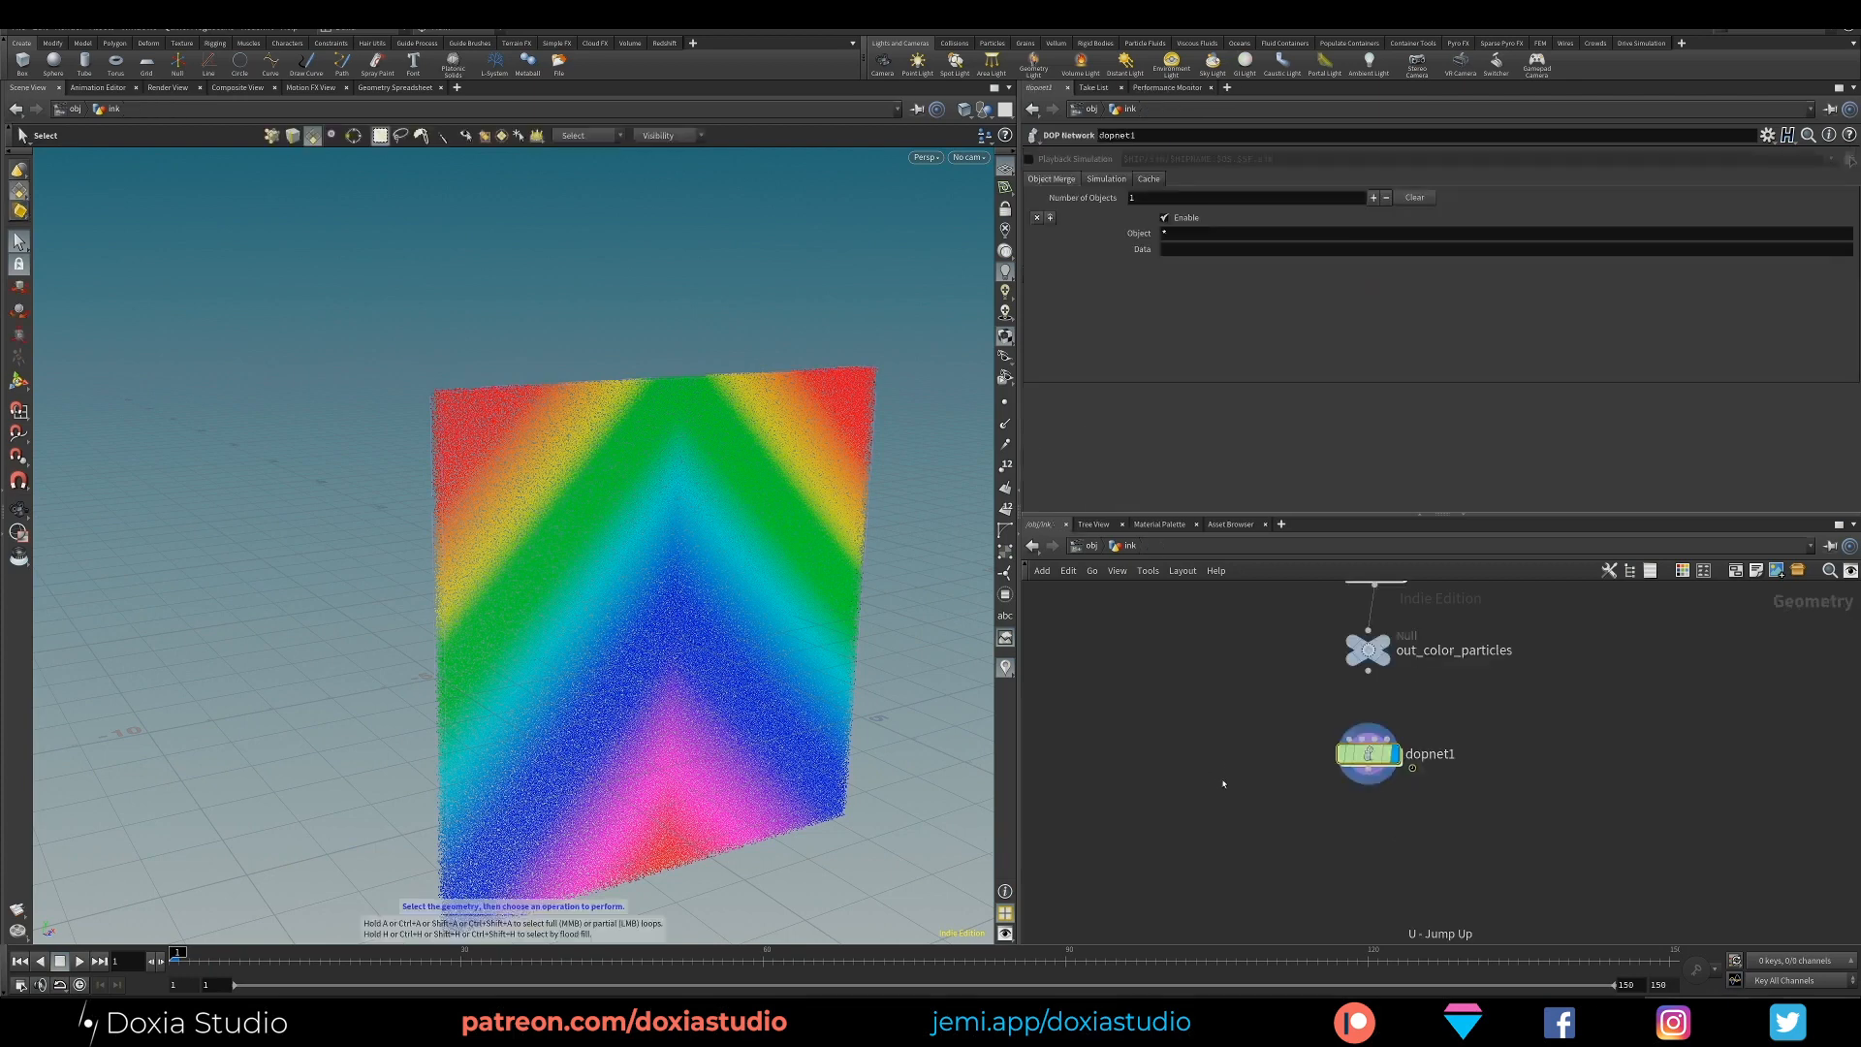
middle_click_drag(1158, 713, 1153, 872)
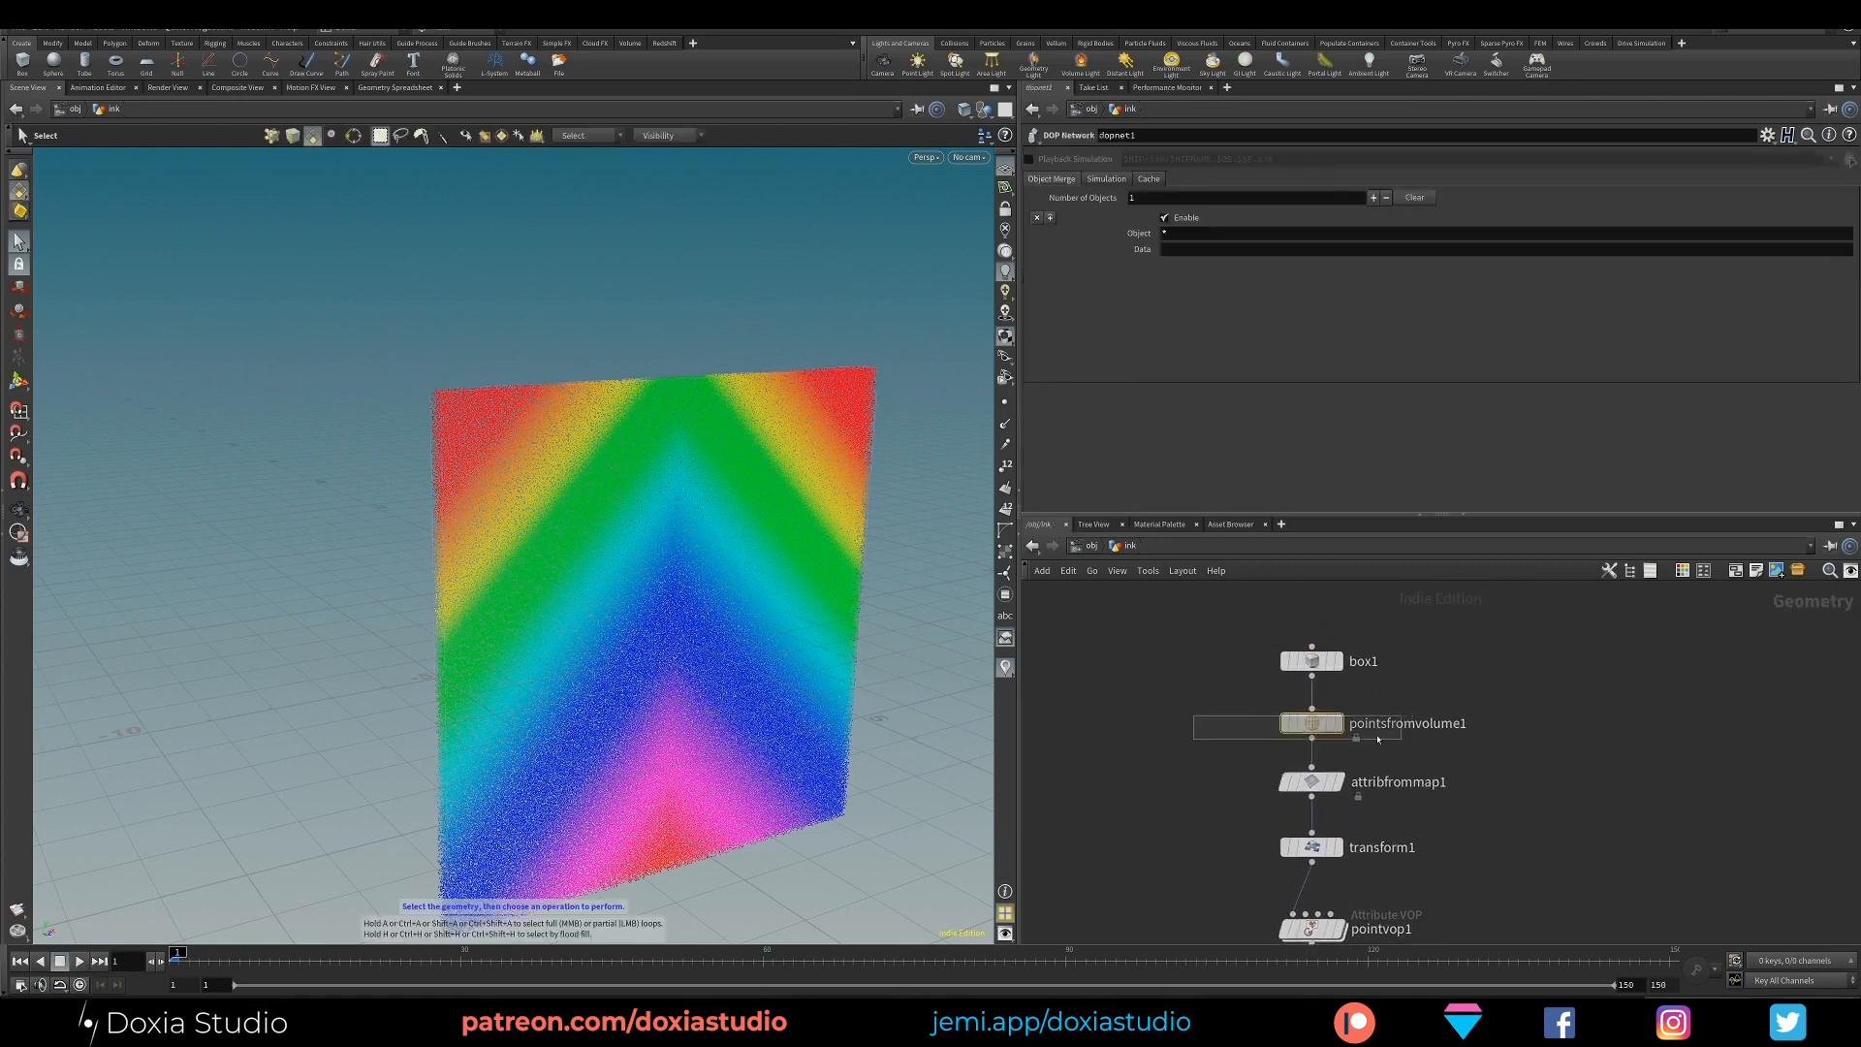
left_click(1312, 724)
double_click(1137, 230)
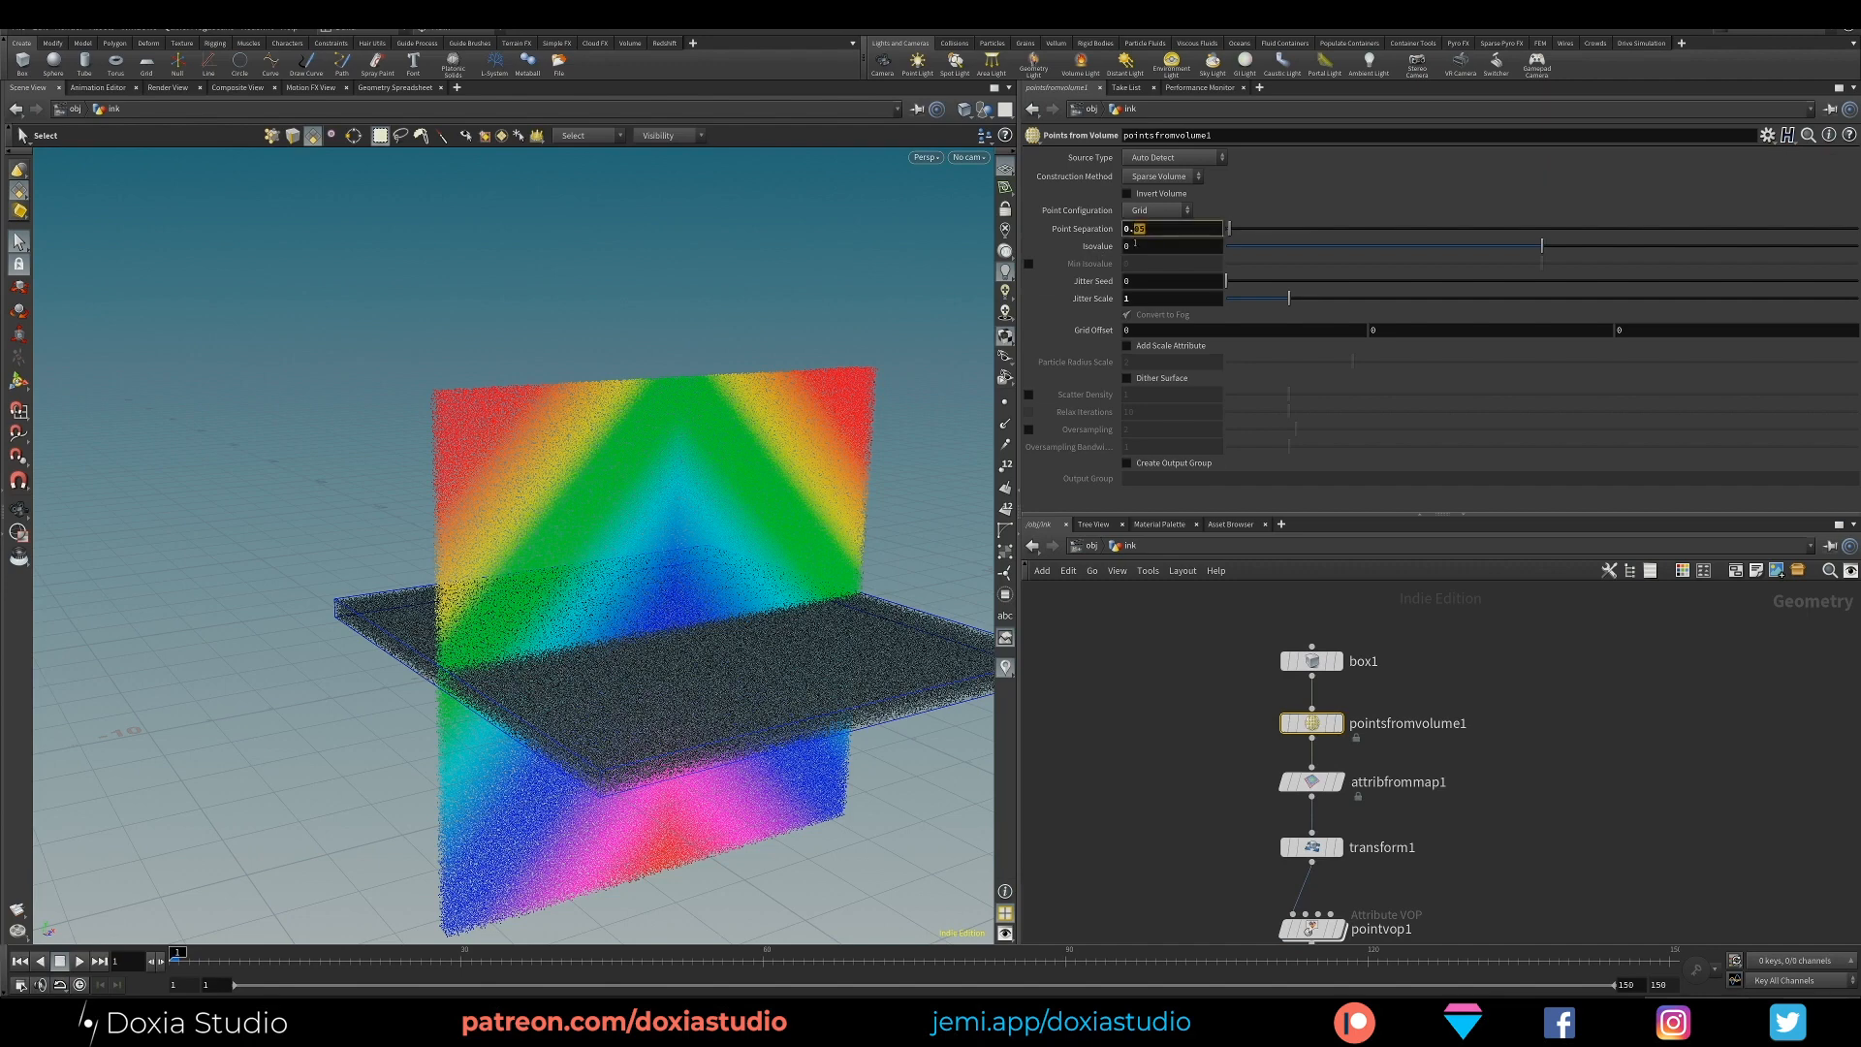
type("08")
key("Return")
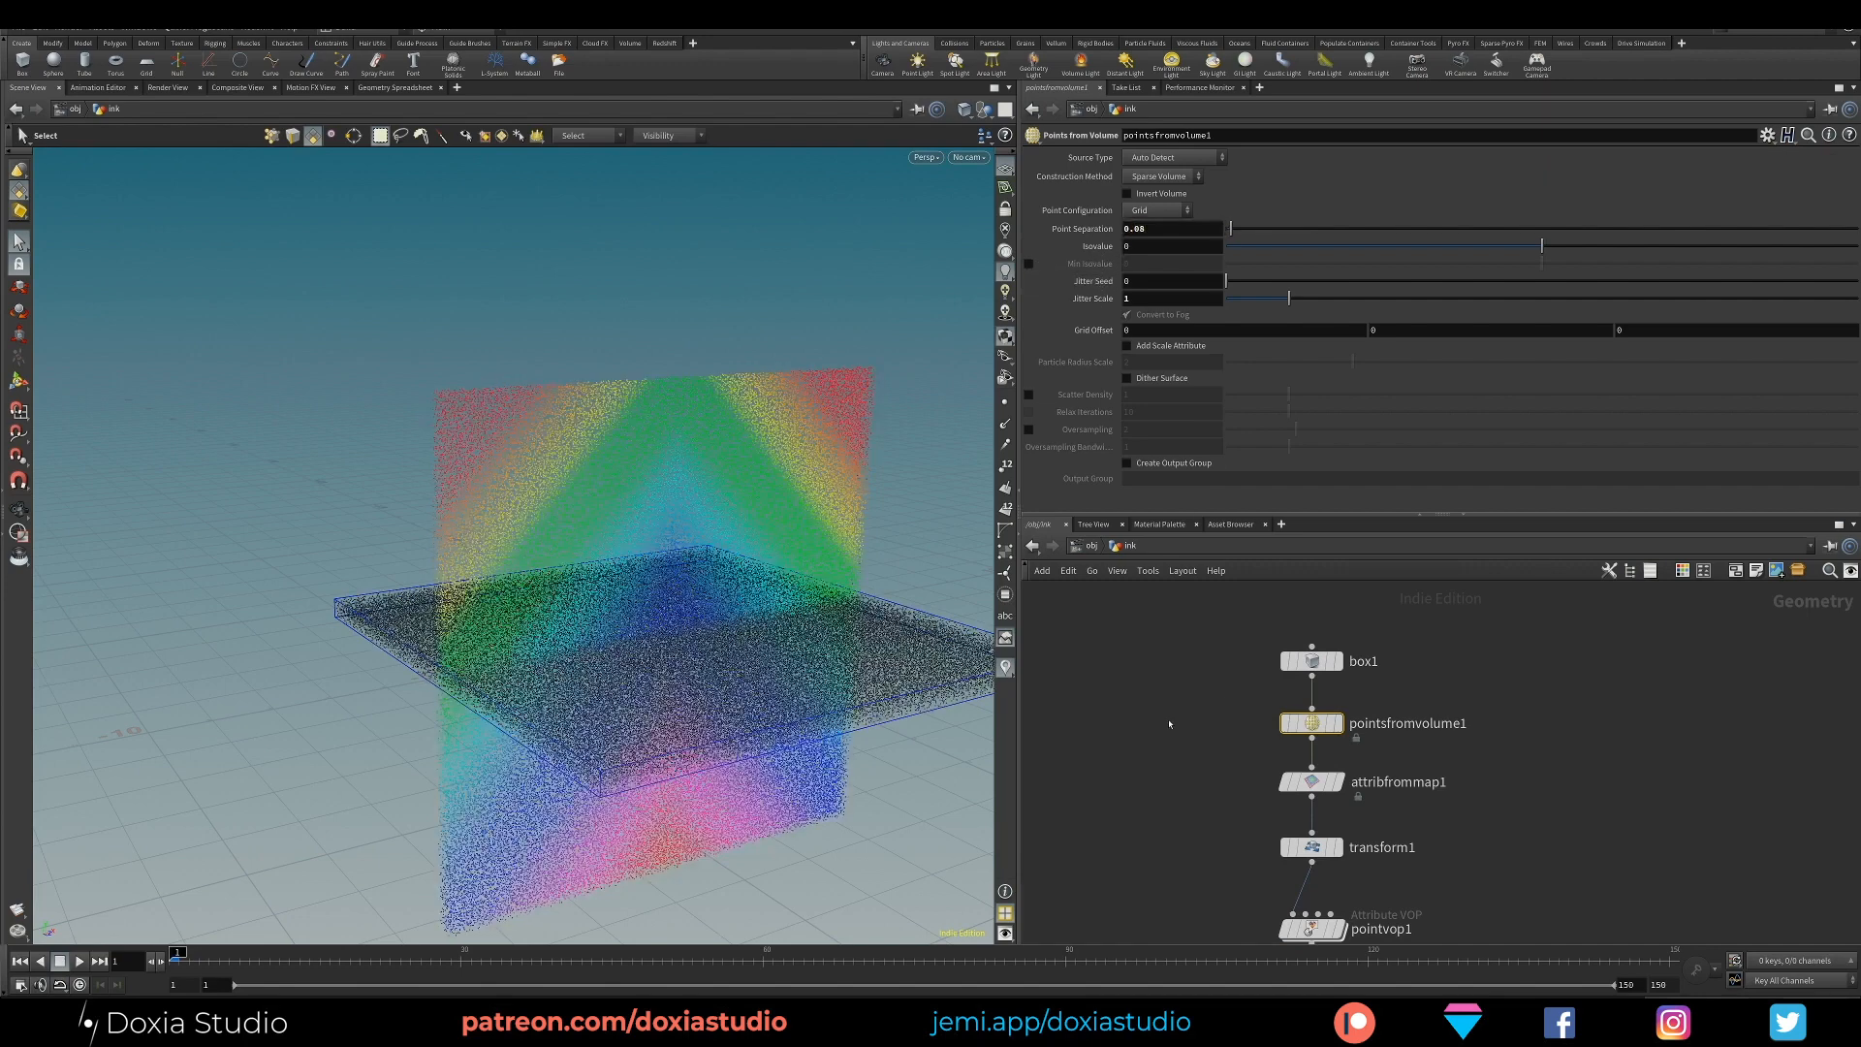
Switch the viewport background's color scheme to Dark in the display options
middle_click_drag(1134, 719, 1112, 650)
middle_click_drag(689, 685, 602, 611, "alt")
key("d")
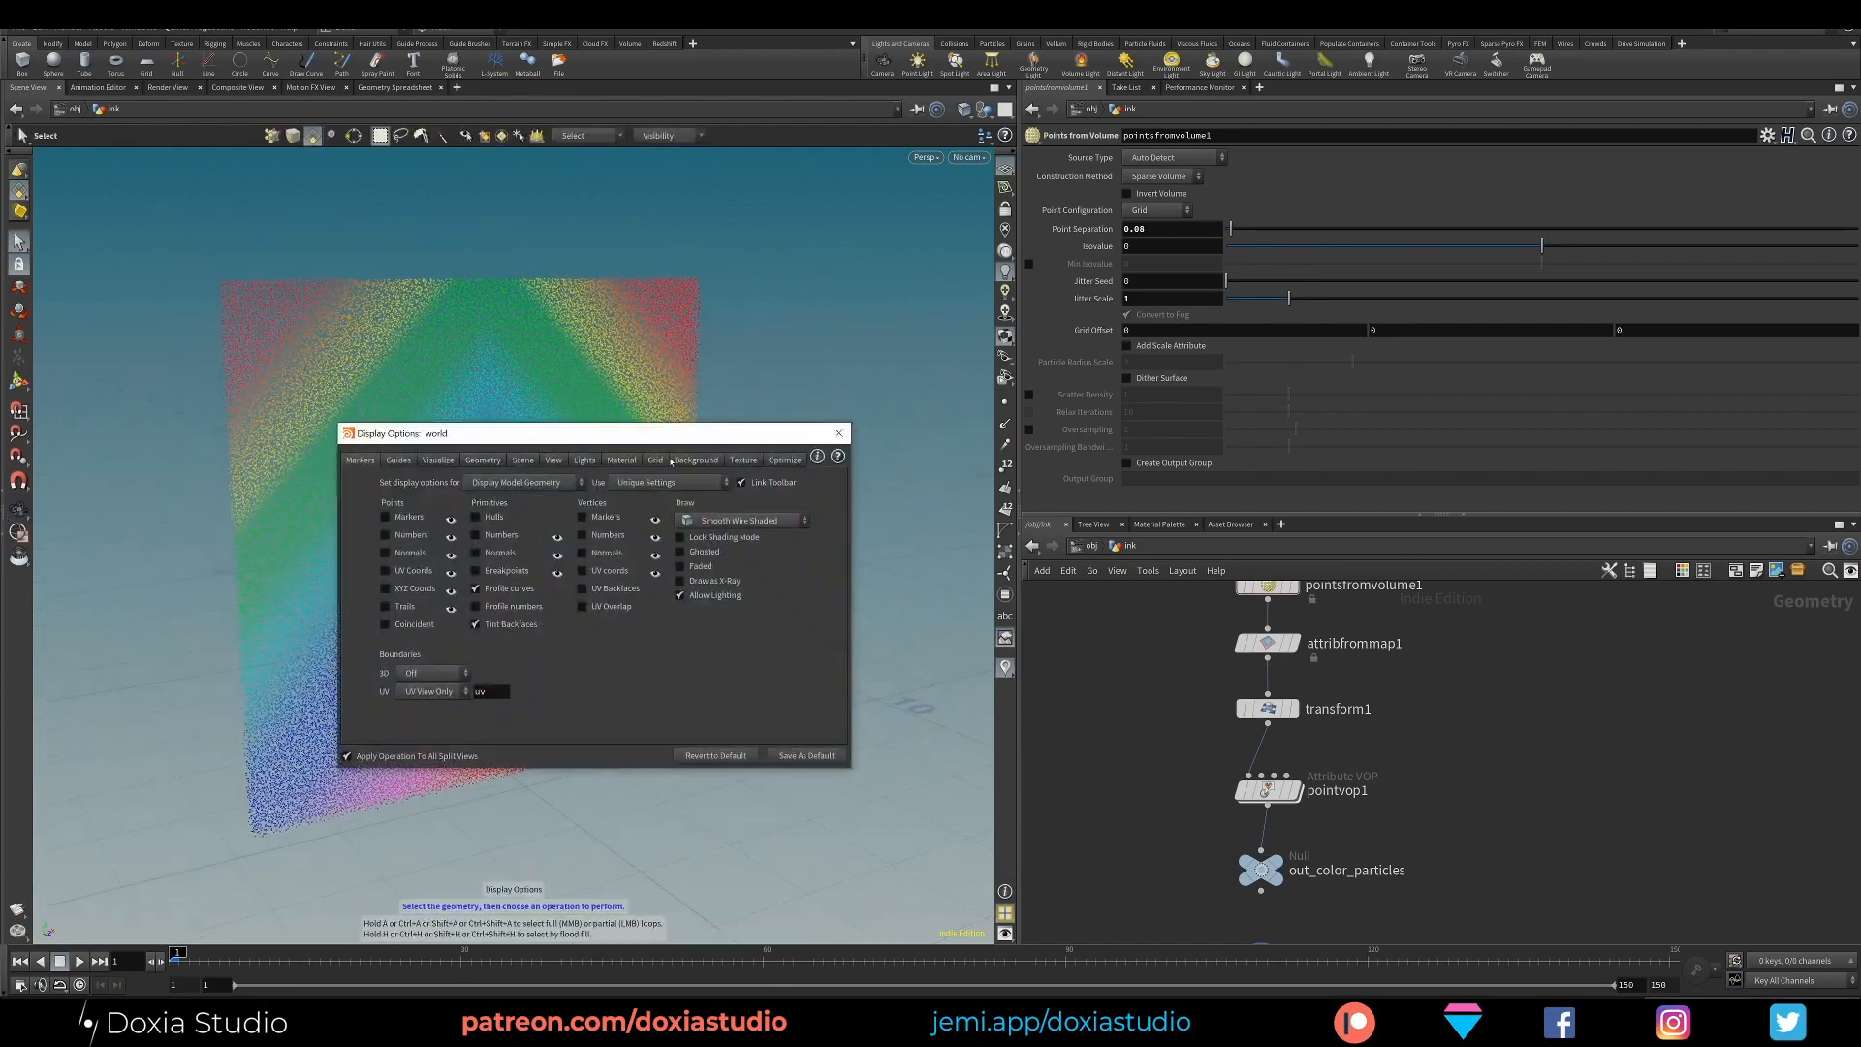
left_click(671, 461)
left_click(448, 482)
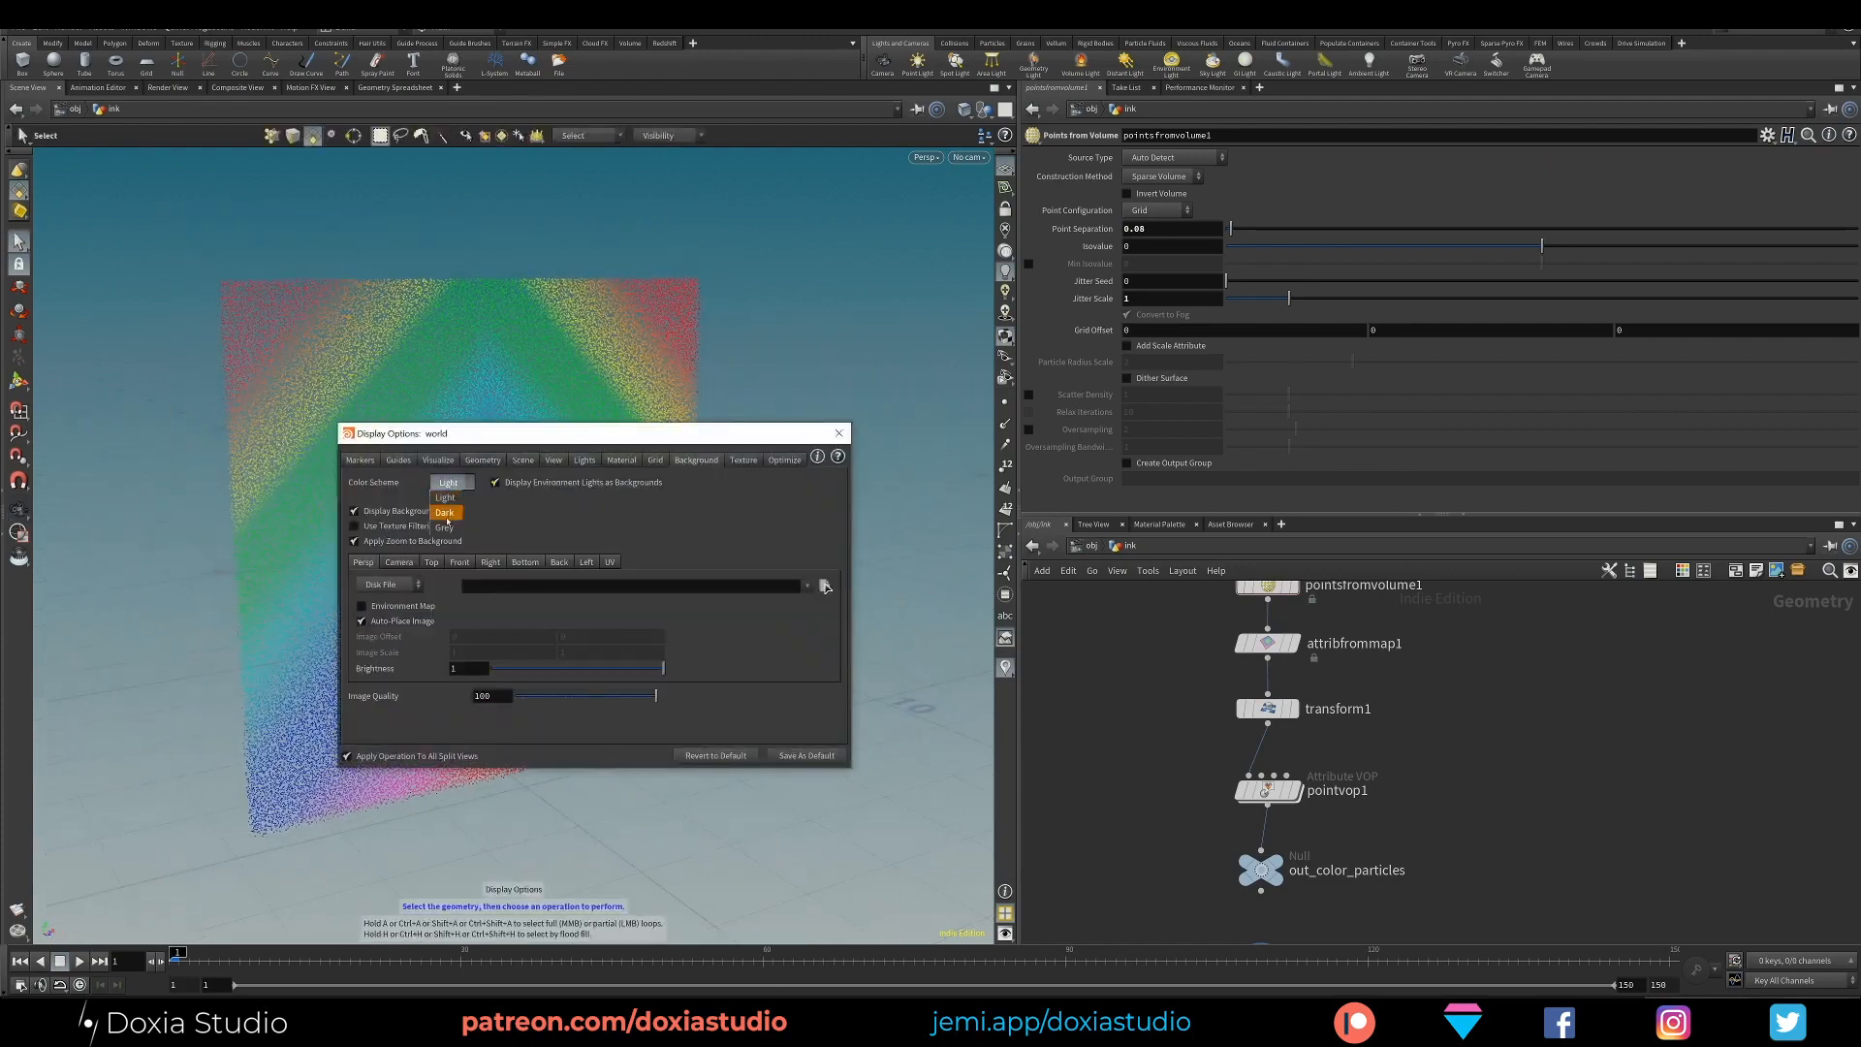
left_click(451, 511)
mouse_move(646, 439)
left_mouse_down()
mouse_move(869, 435)
mouse_move(658, 471)
left_mouse_up()
left_click(851, 462)
Play the dopnet1 simulation, examine how the coloured particles mix from a frontal view, and stop playback
middle_click_drag(1126, 814, 1095, 660)
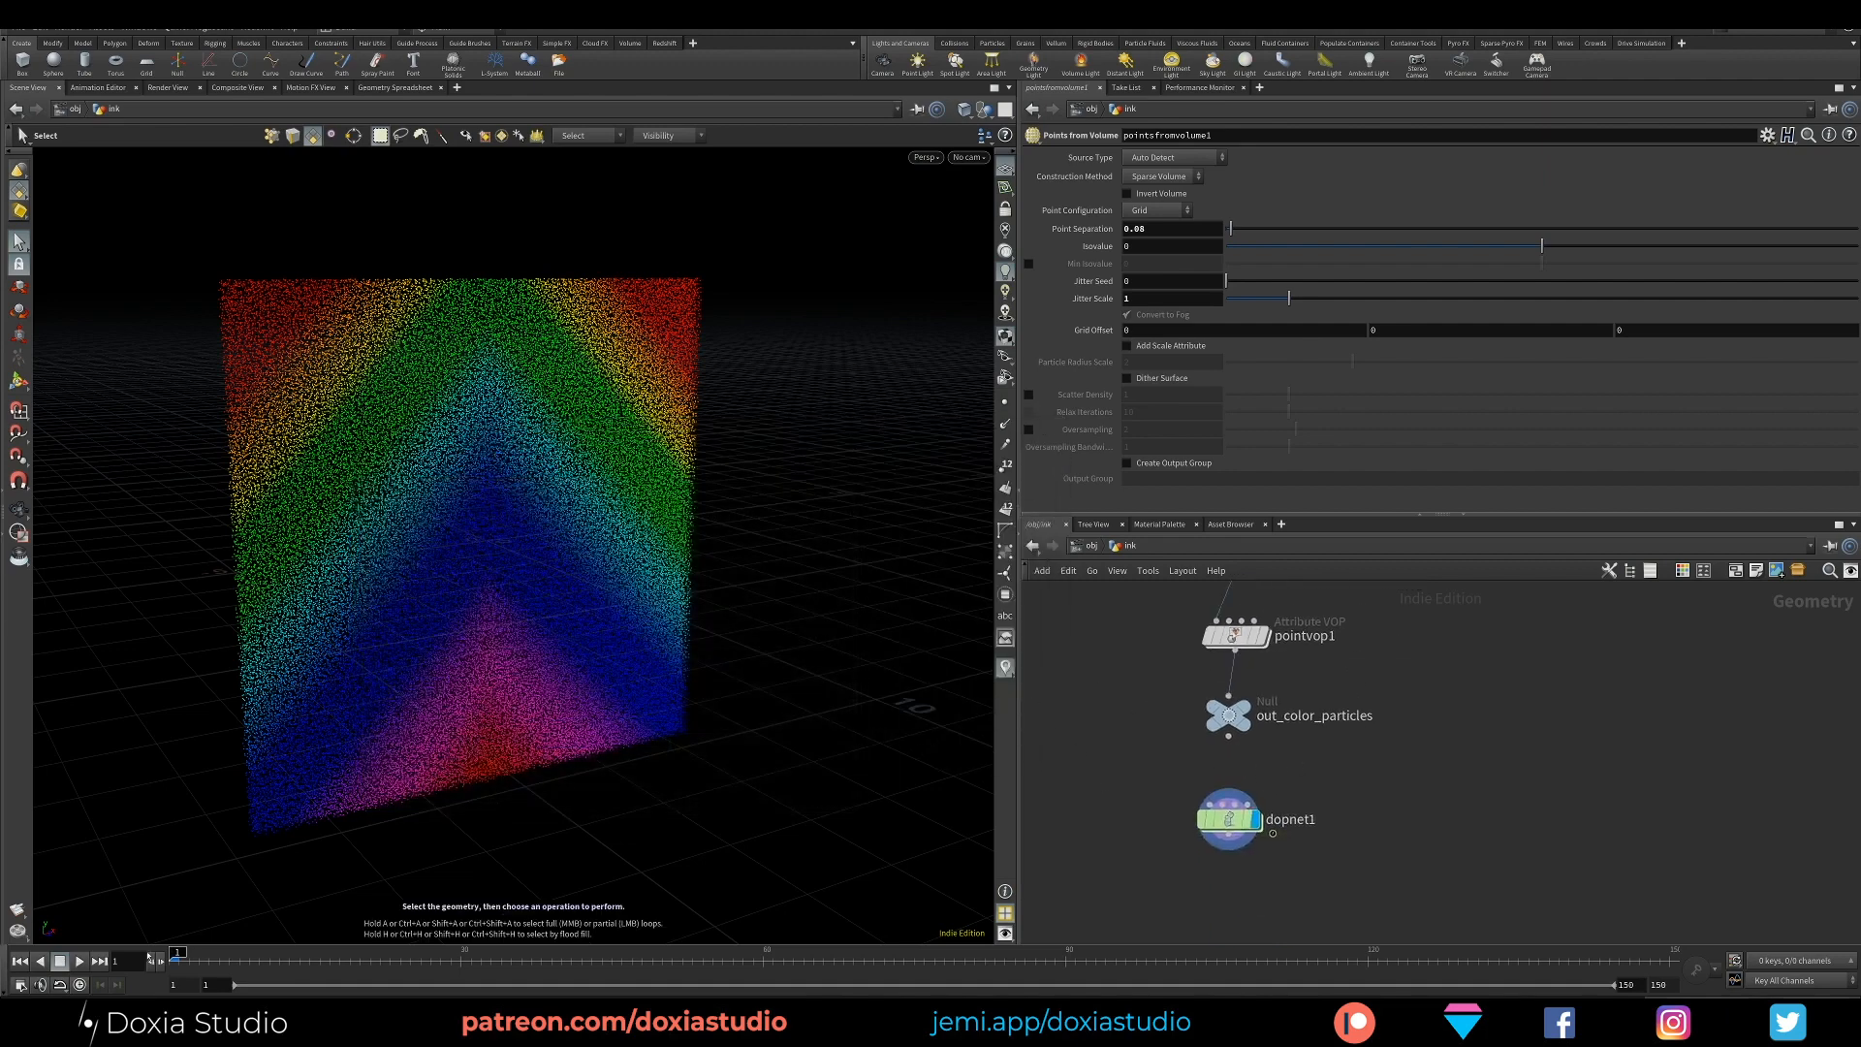
left_click(78, 961)
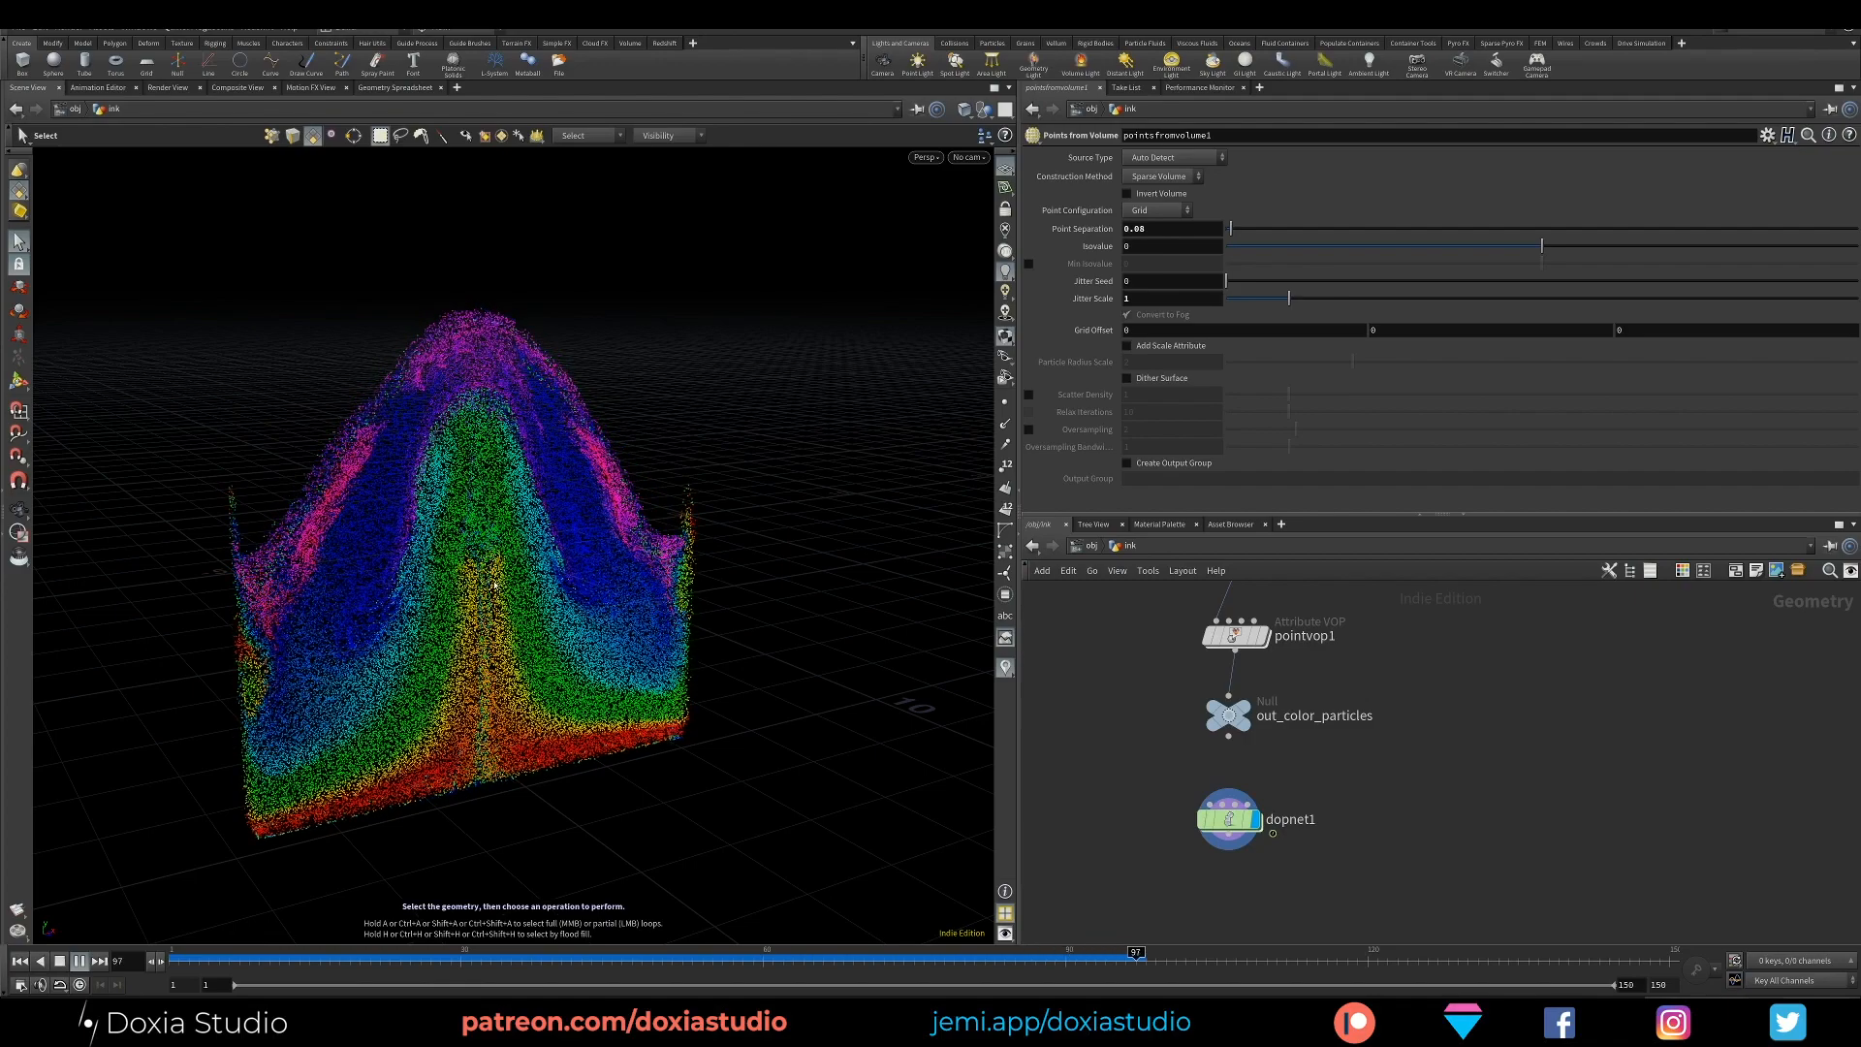
key("Escape")
left_click_drag(503, 586, 320, 756)
key("s")
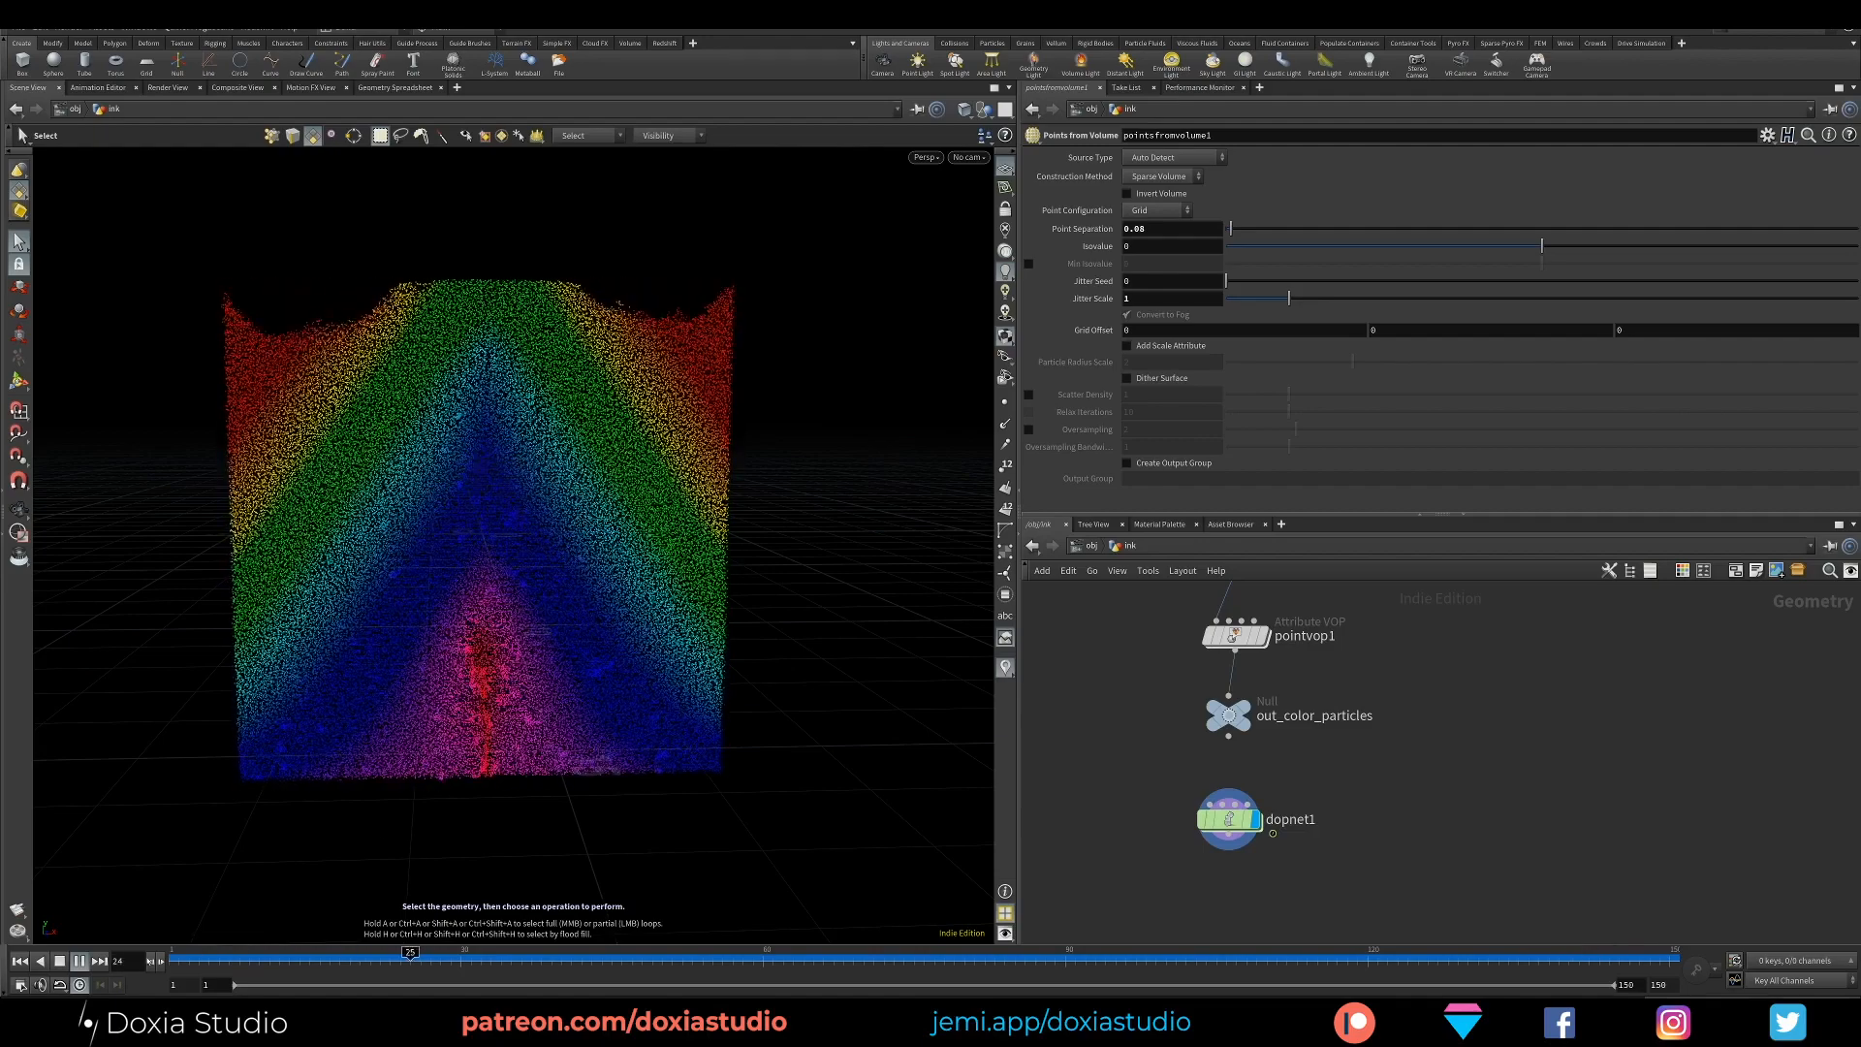
left_click(79, 961)
Set pointsfromvolume1's Point Separation to 0.05 and run the simulation again from the first frame
middle_click_drag(1514, 649, 1562, 627)
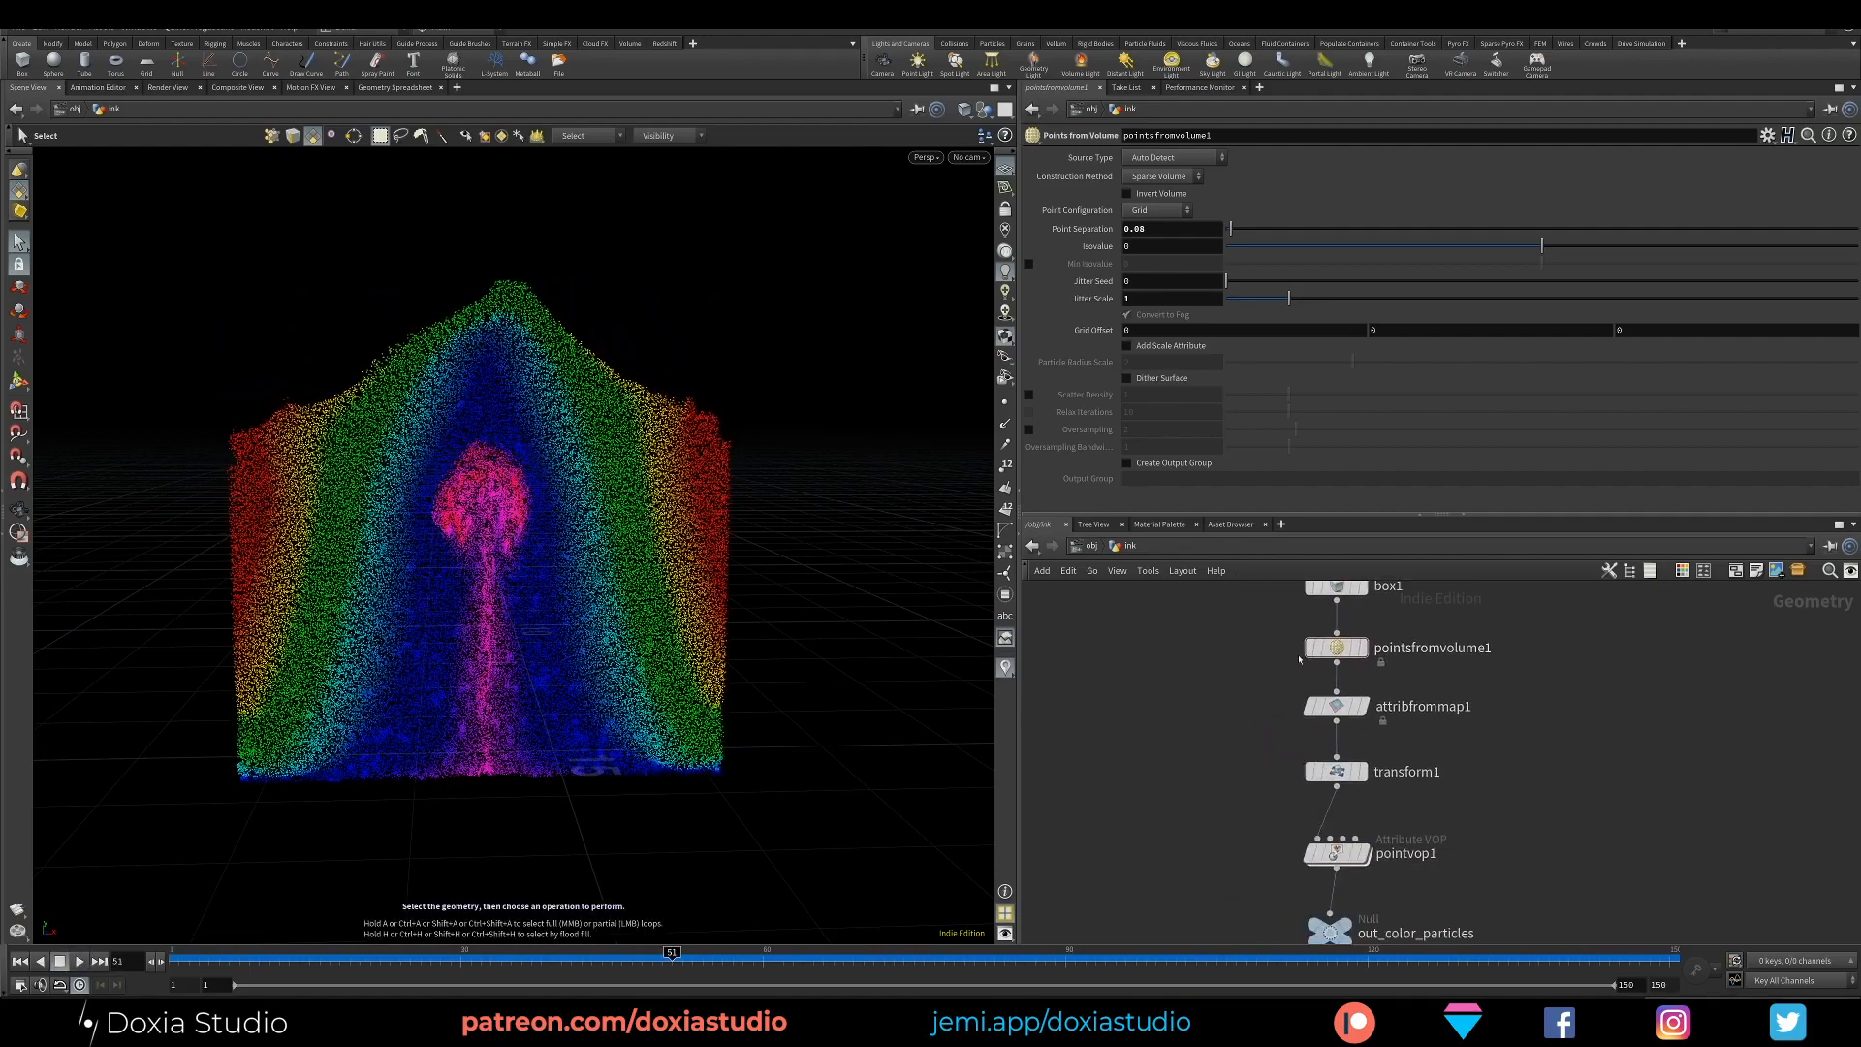
left_click(1324, 649)
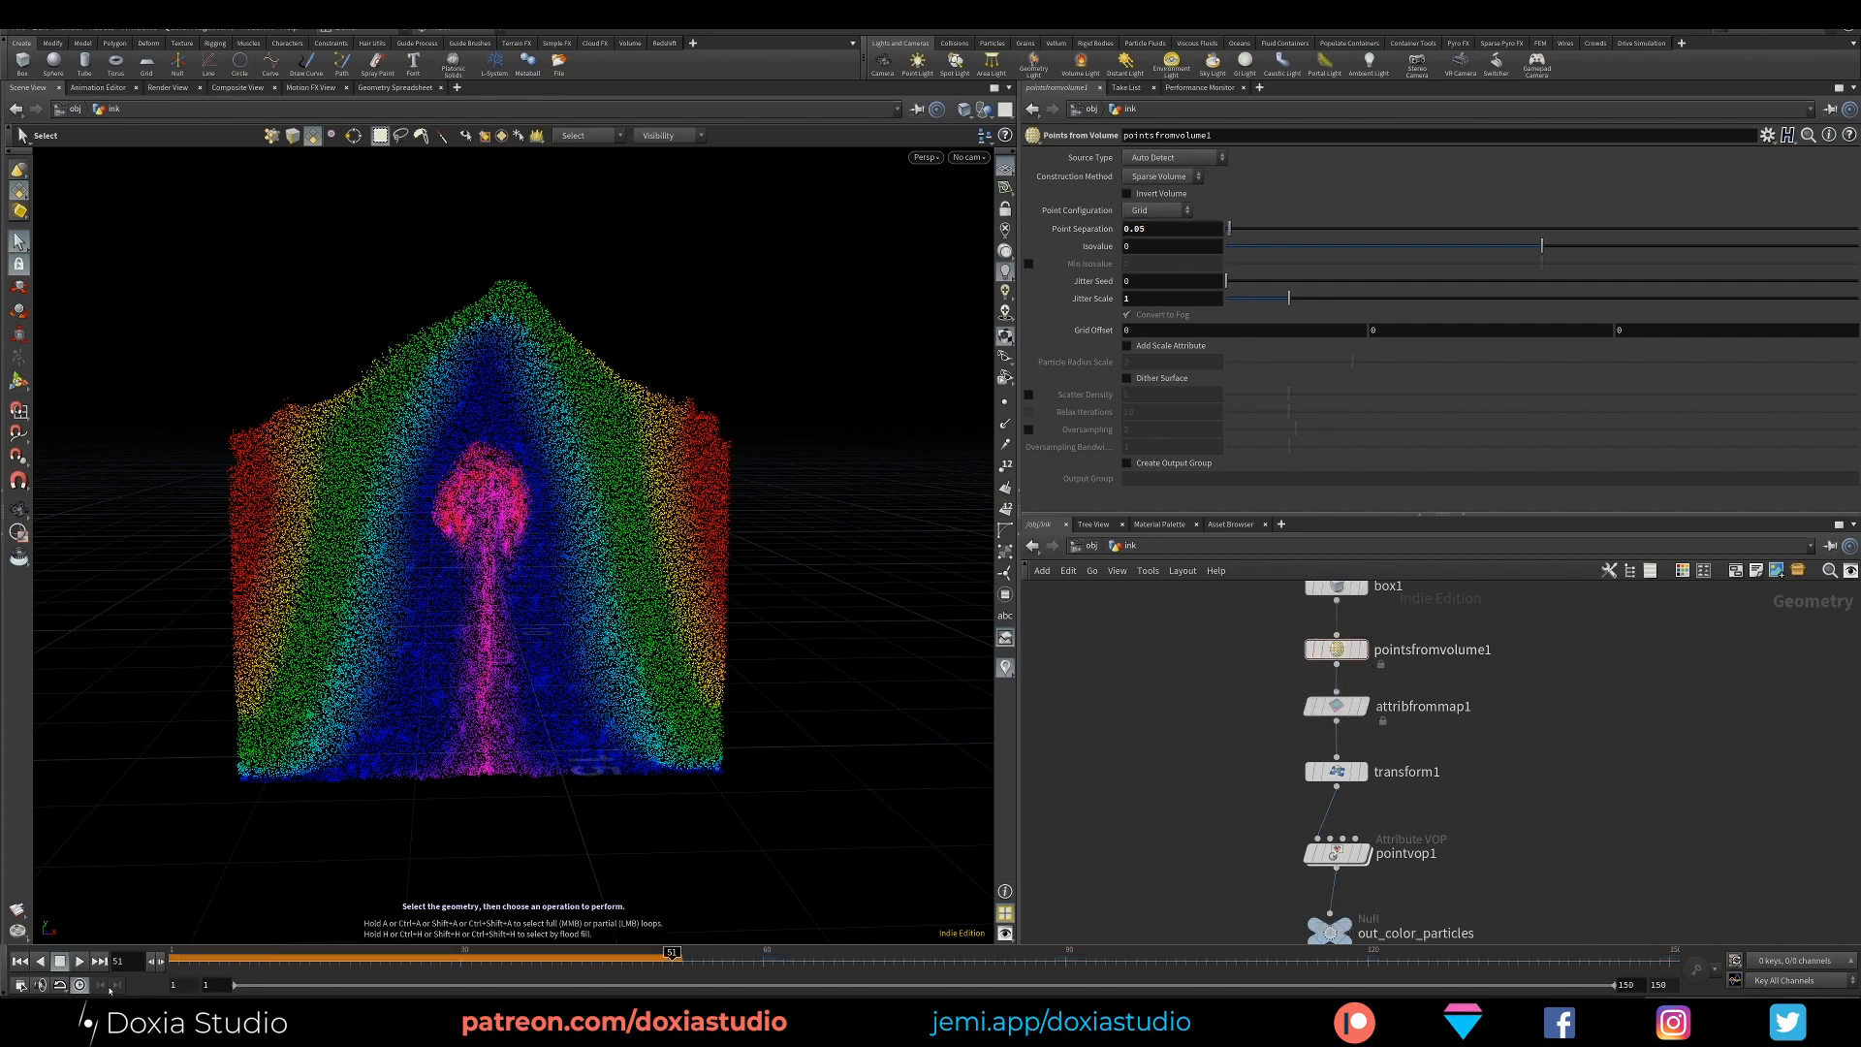
left_click(19, 961)
left_click(81, 961)
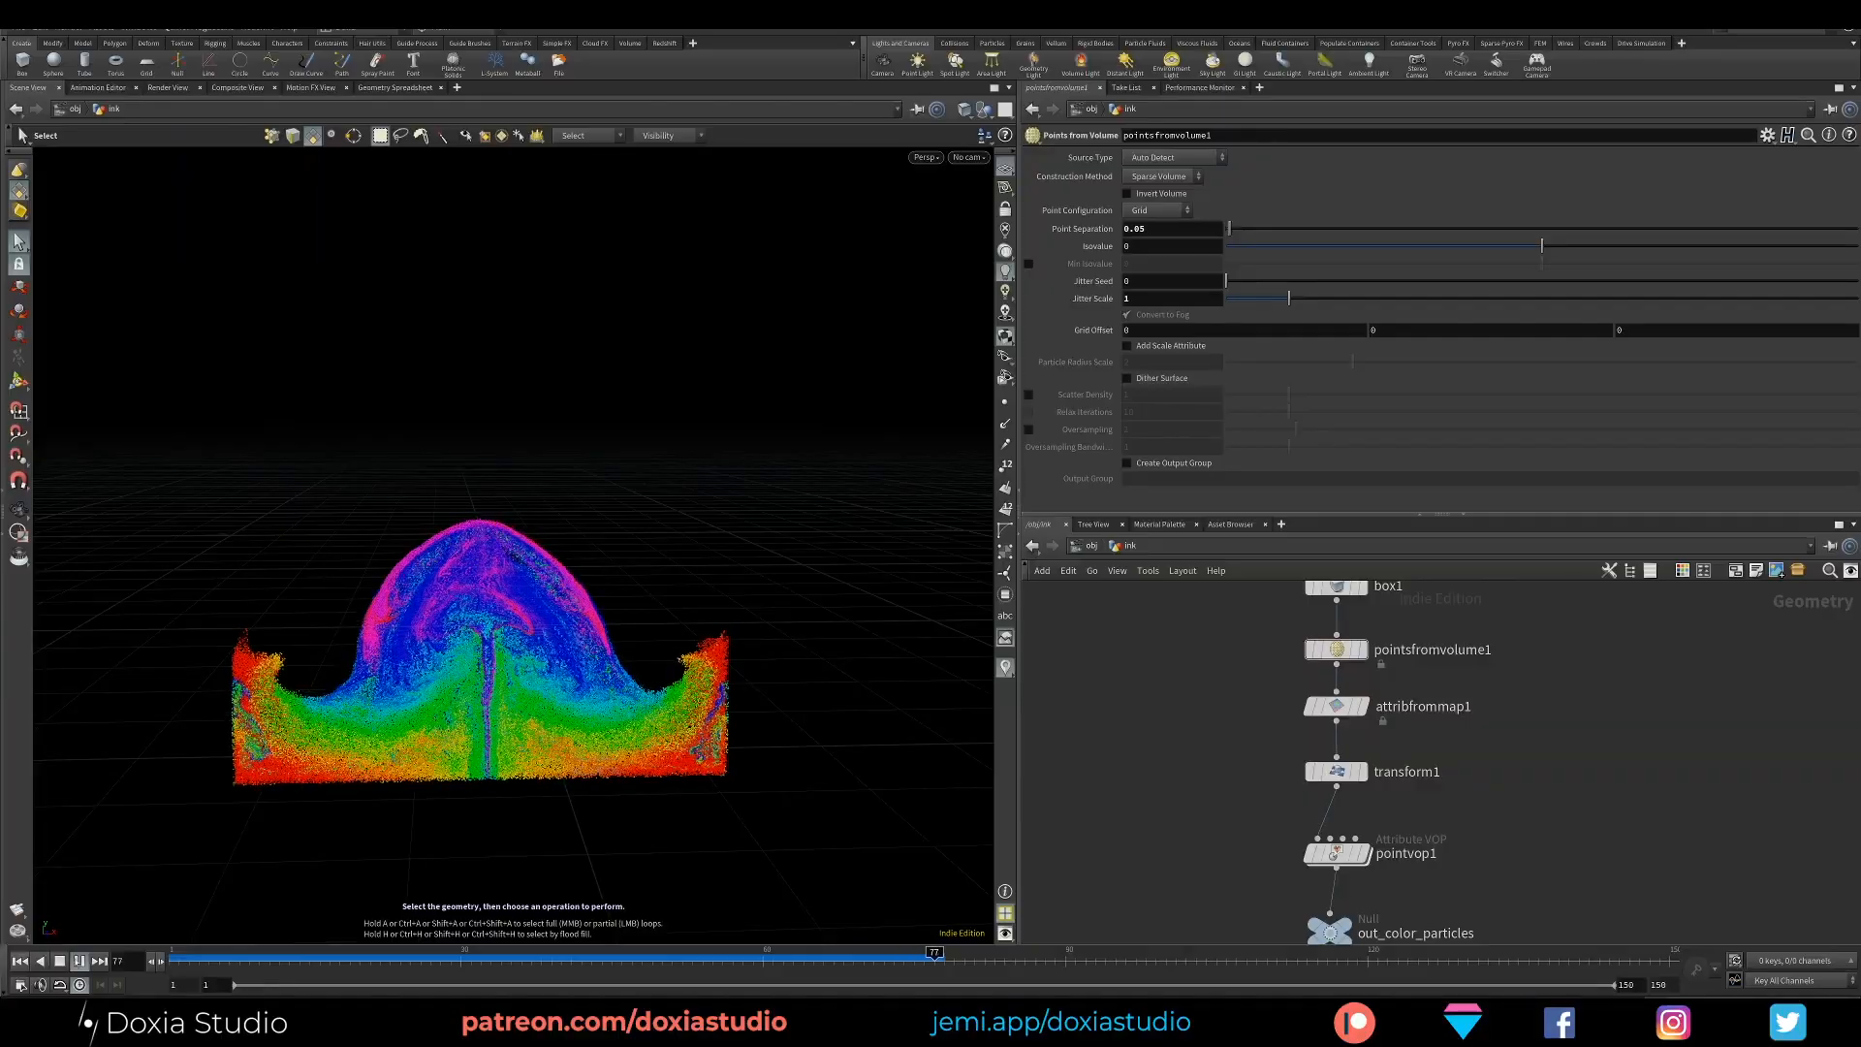
left_click(80, 960)
Inspect the denser particle simulation up close and return the timeline to frame 1
right_click_drag(478, 710, 897, 611, "alt")
left_click_drag(553, 718, 524, 784)
right_click_drag(523, 783, 208, 829, "alt")
left_click(177, 958)
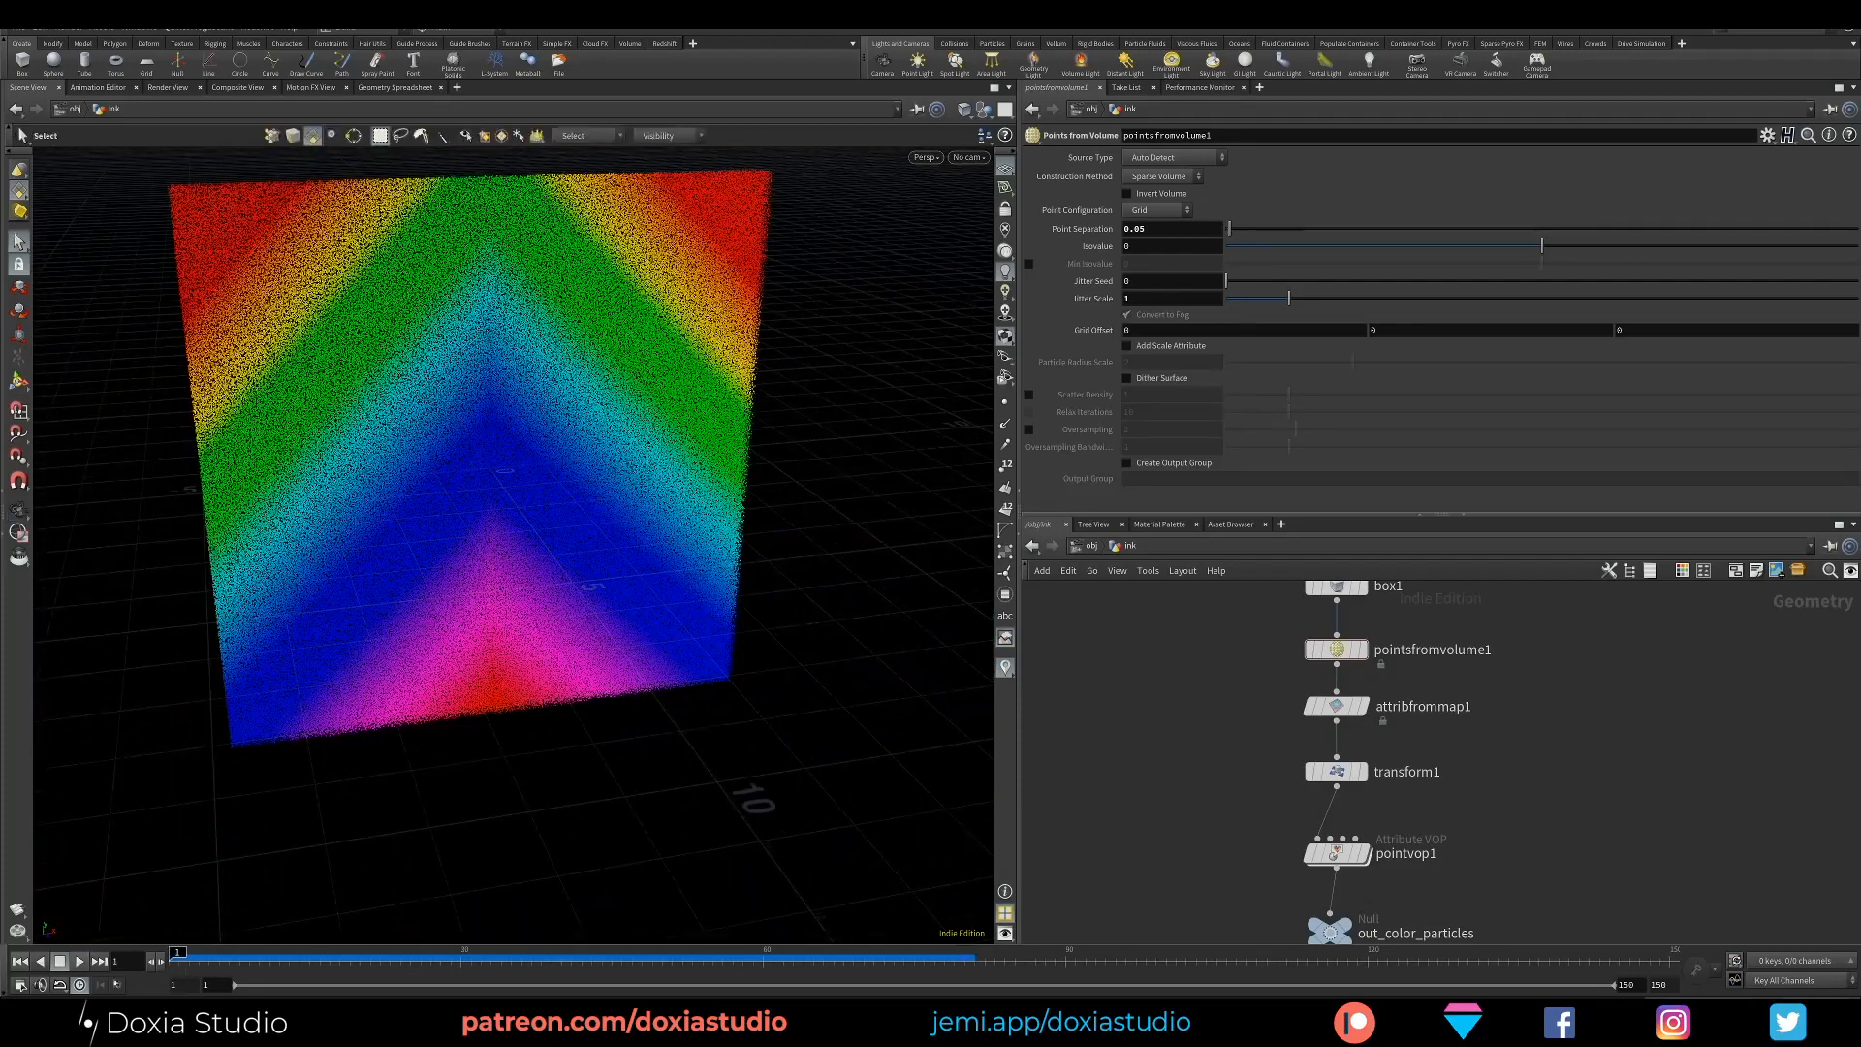
Set pointsfromvolume1's Point Separation back to 0.08
left_click(1330, 648)
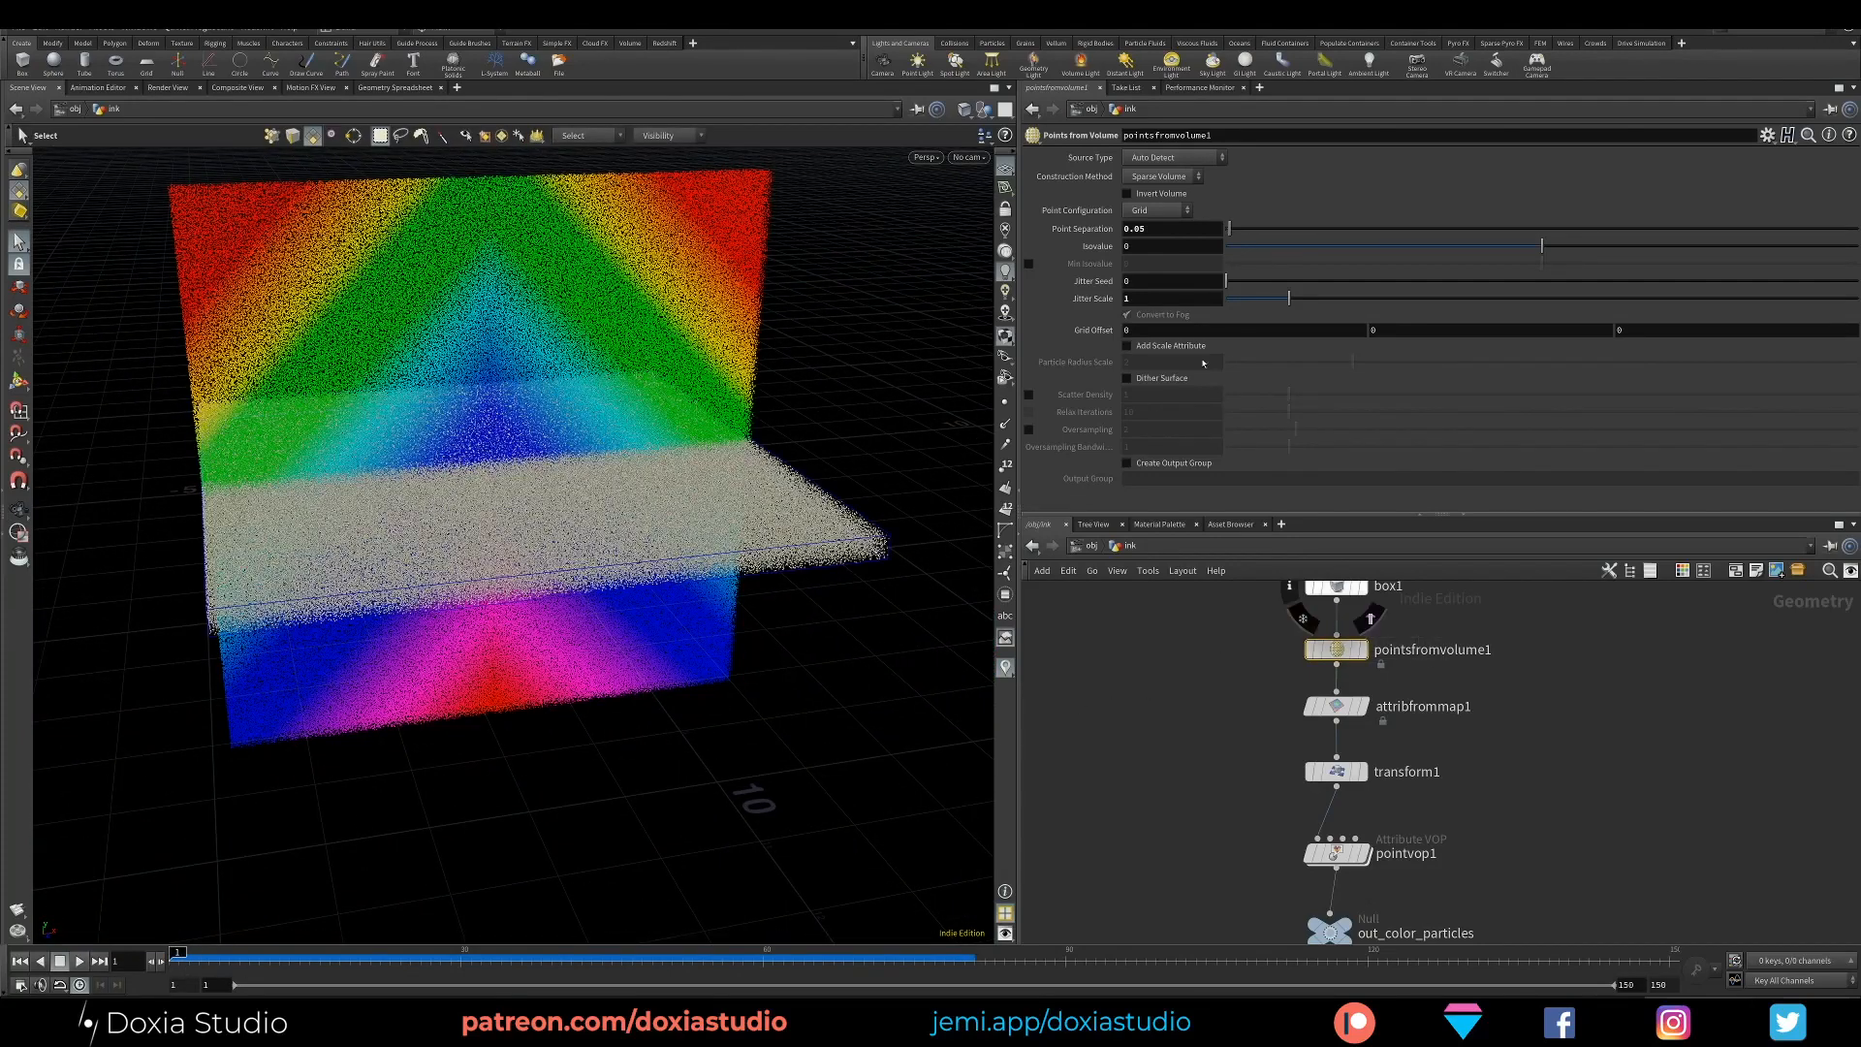
type("8")
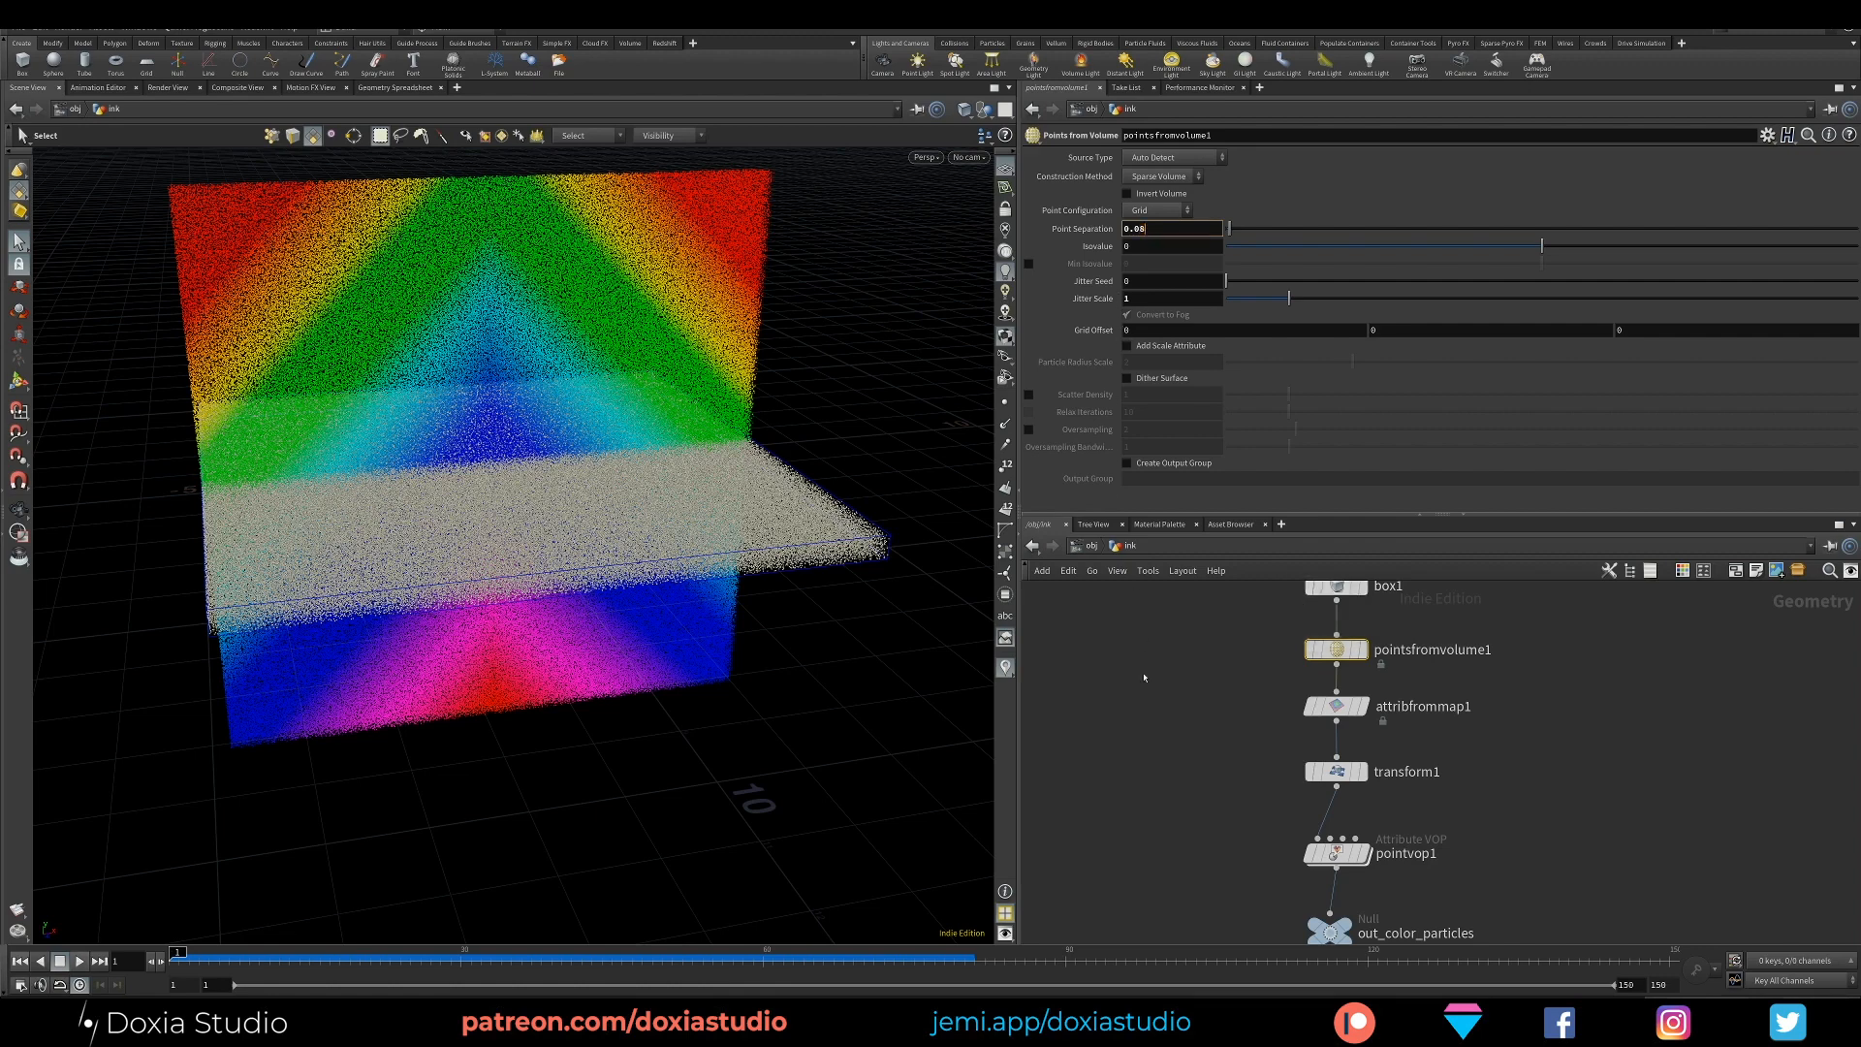
left_click(1142, 644)
Inside dopnet1, enable Reseed Particles on flipsolver1 and set Surface Oversampling to 10
middle_click_drag(1162, 832, 1145, 592)
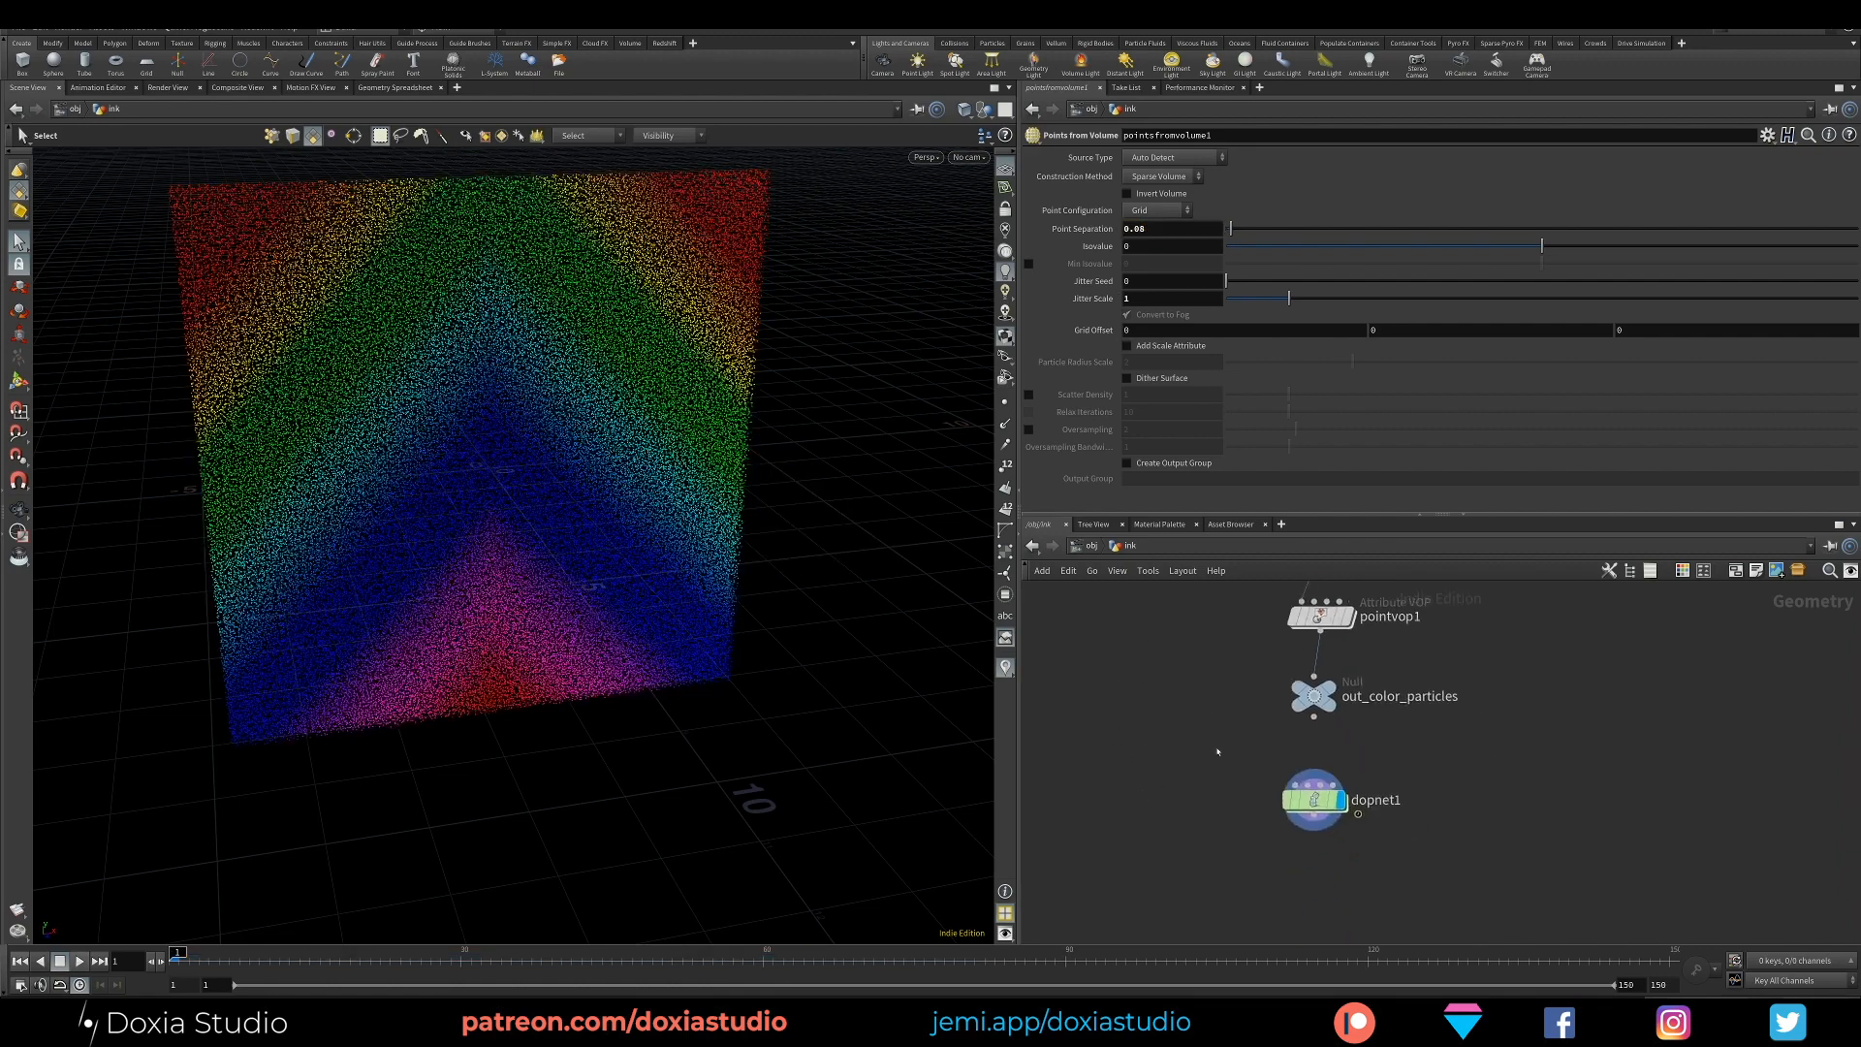
double_click(1317, 799)
left_click(1441, 702)
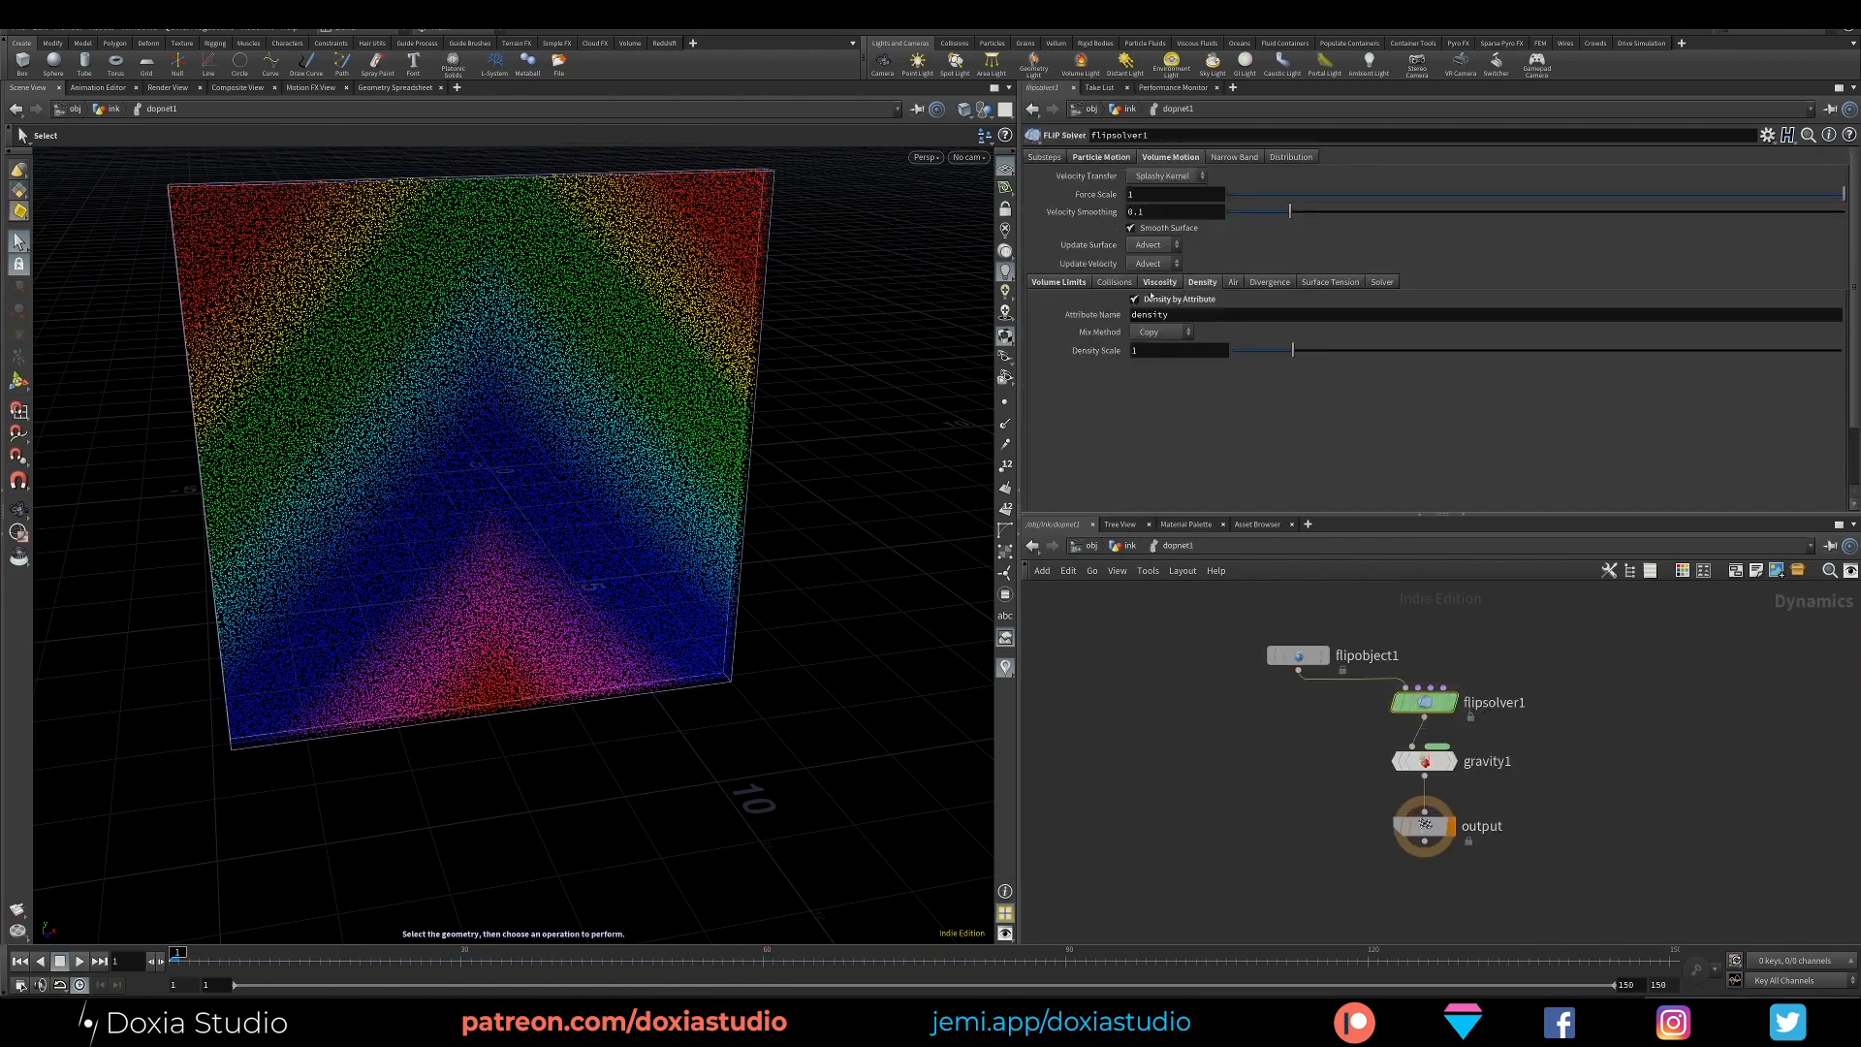
left_click(1115, 282)
left_click(1101, 156)
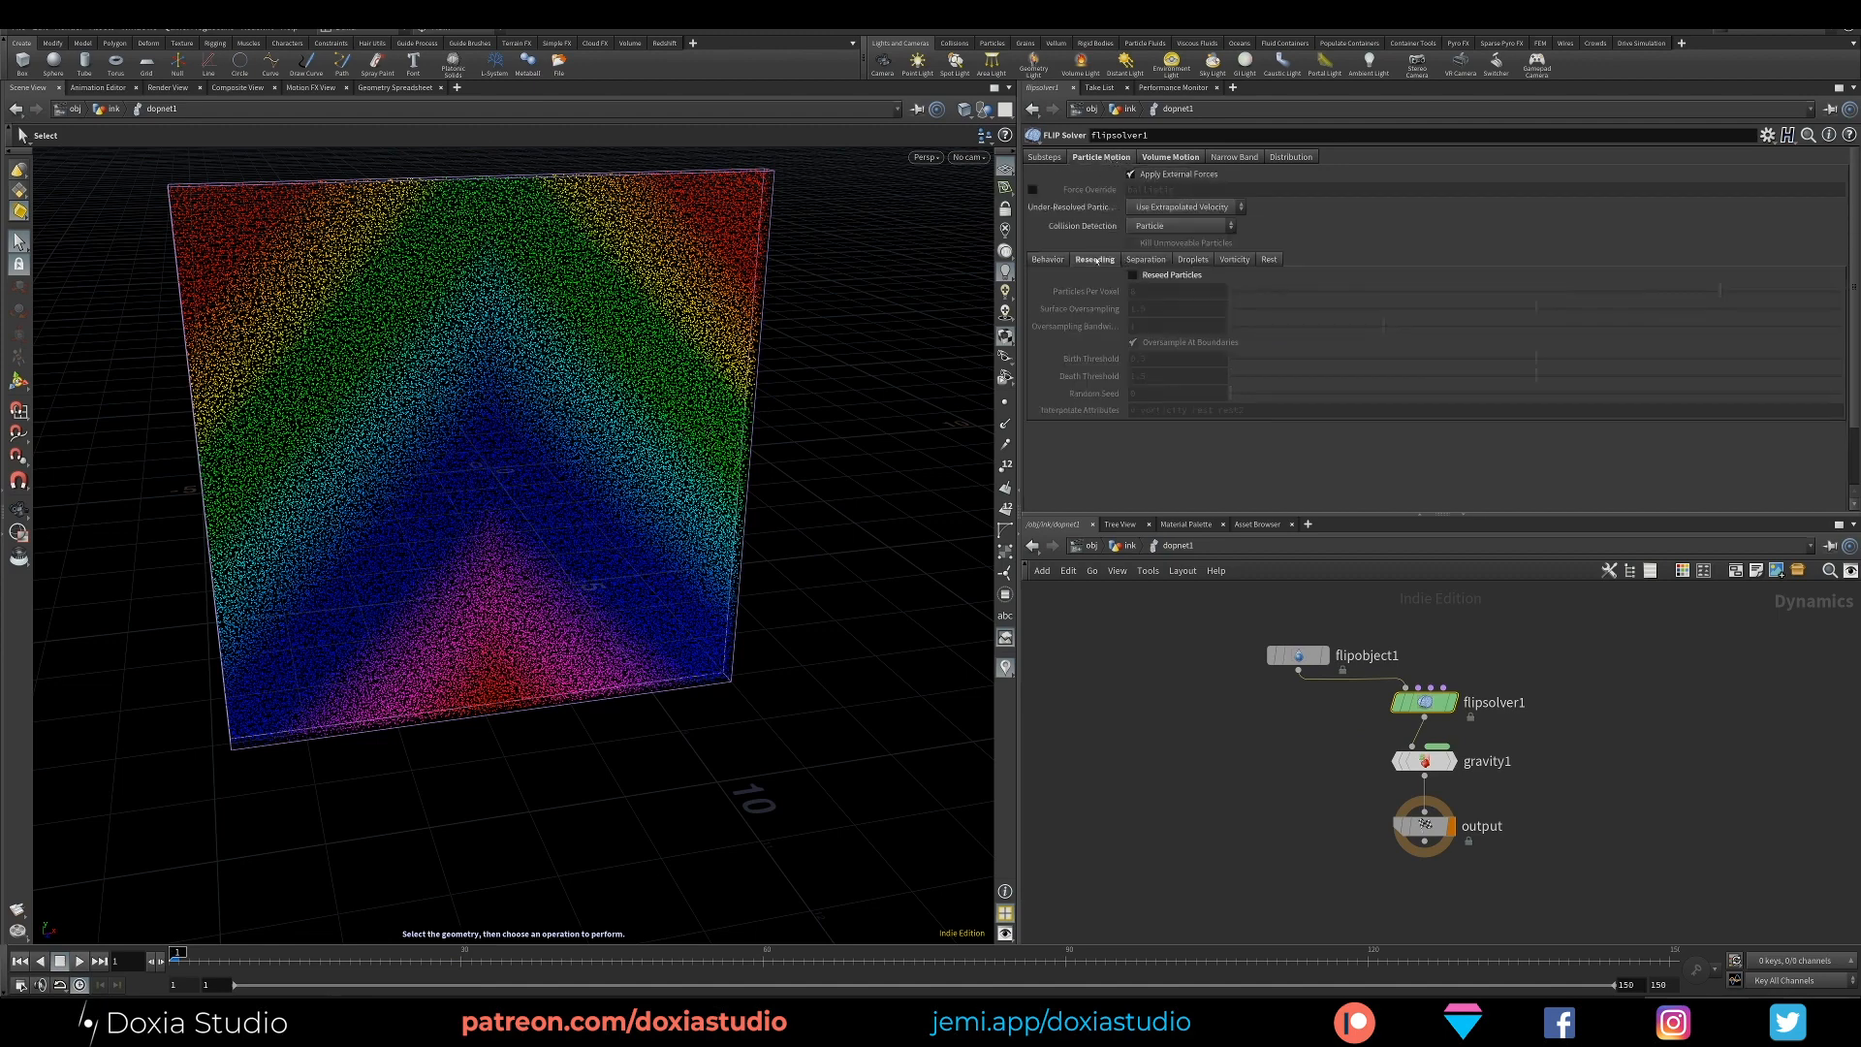
left_click(1162, 276)
double_click(1153, 309)
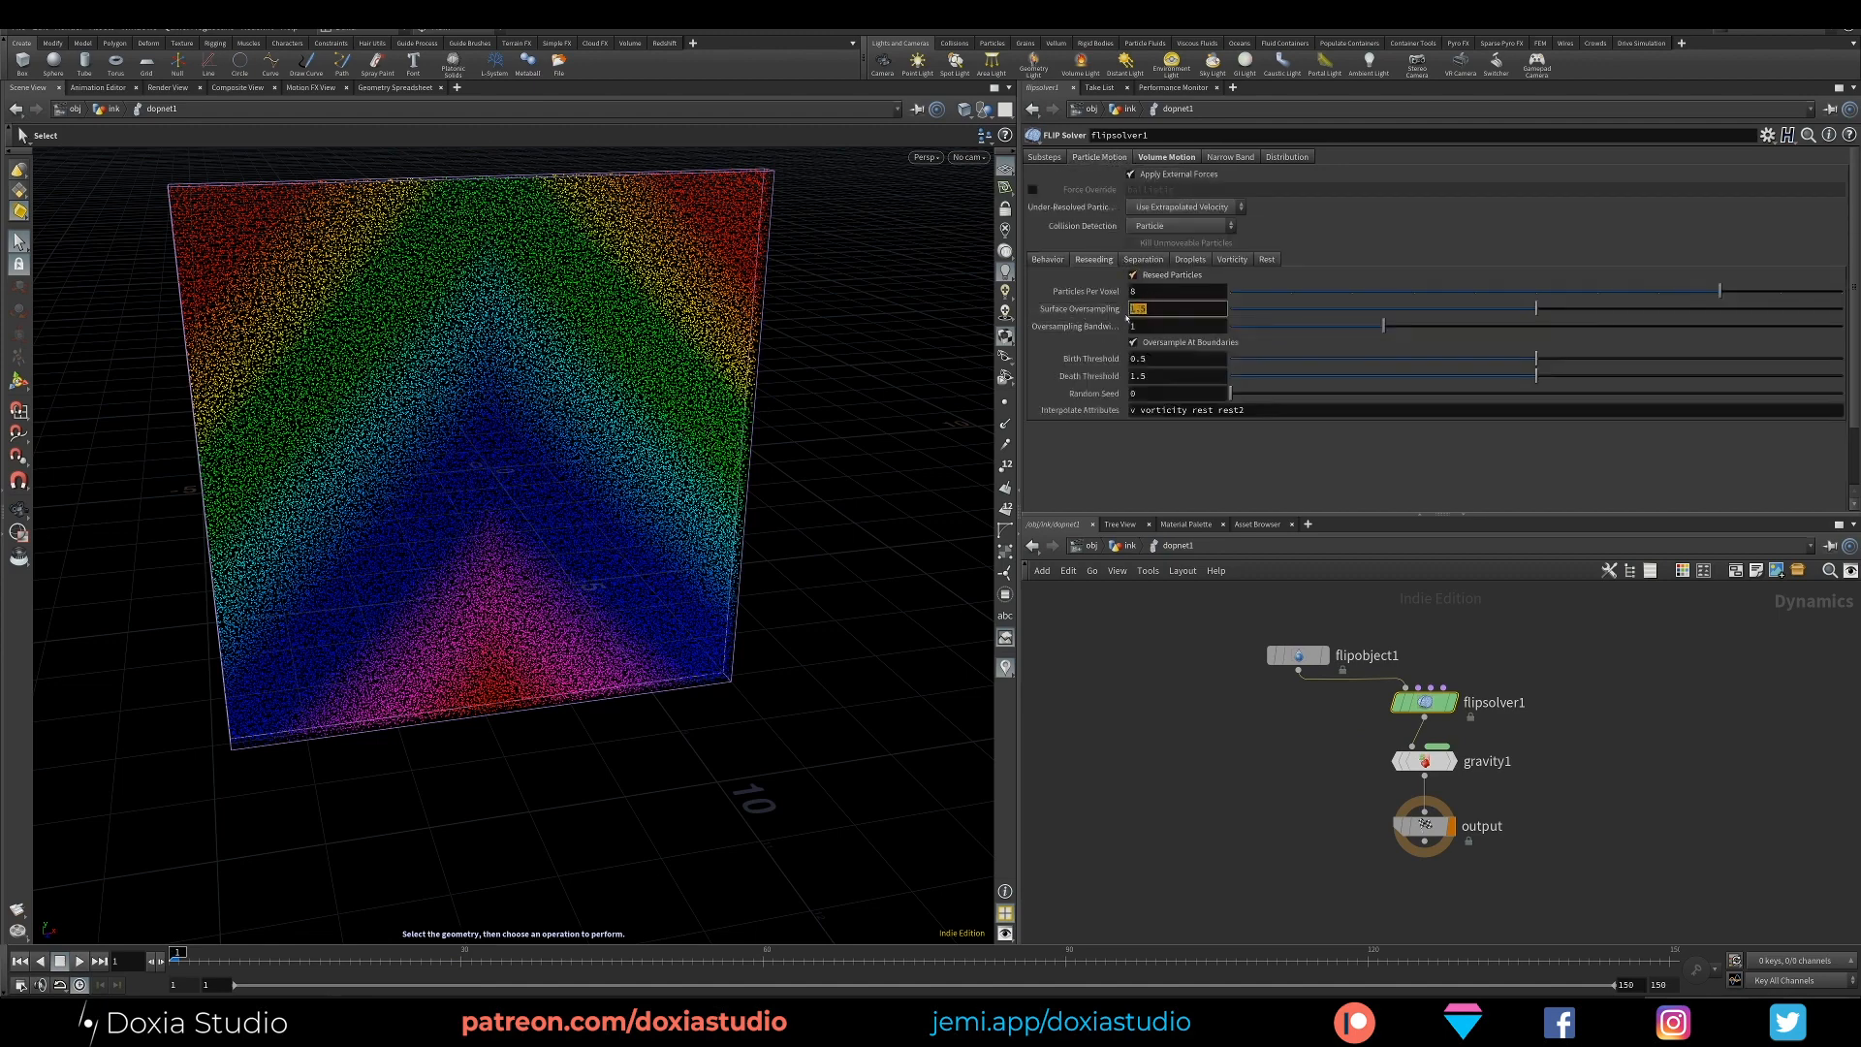
key("Return")
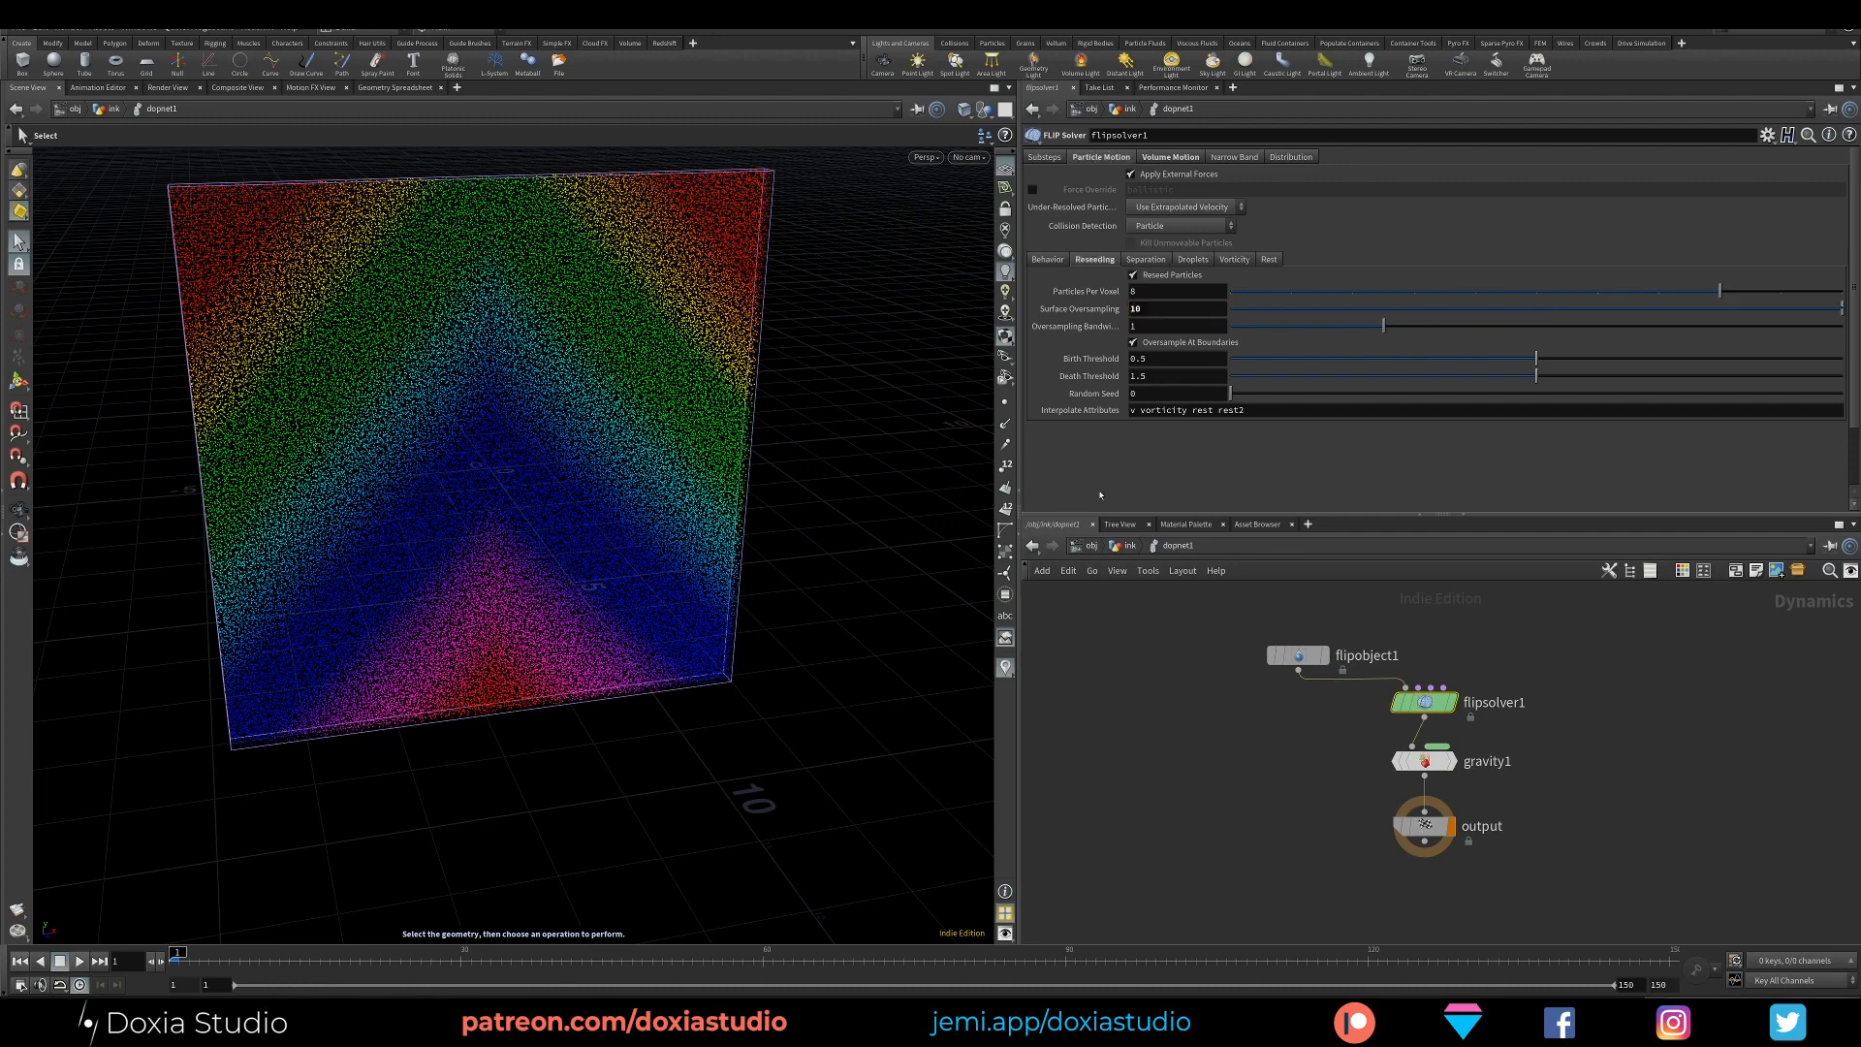
Play the reseeded simulation, scrub to frame 55 and inspect the particle volume from an angle
left_click(79, 961)
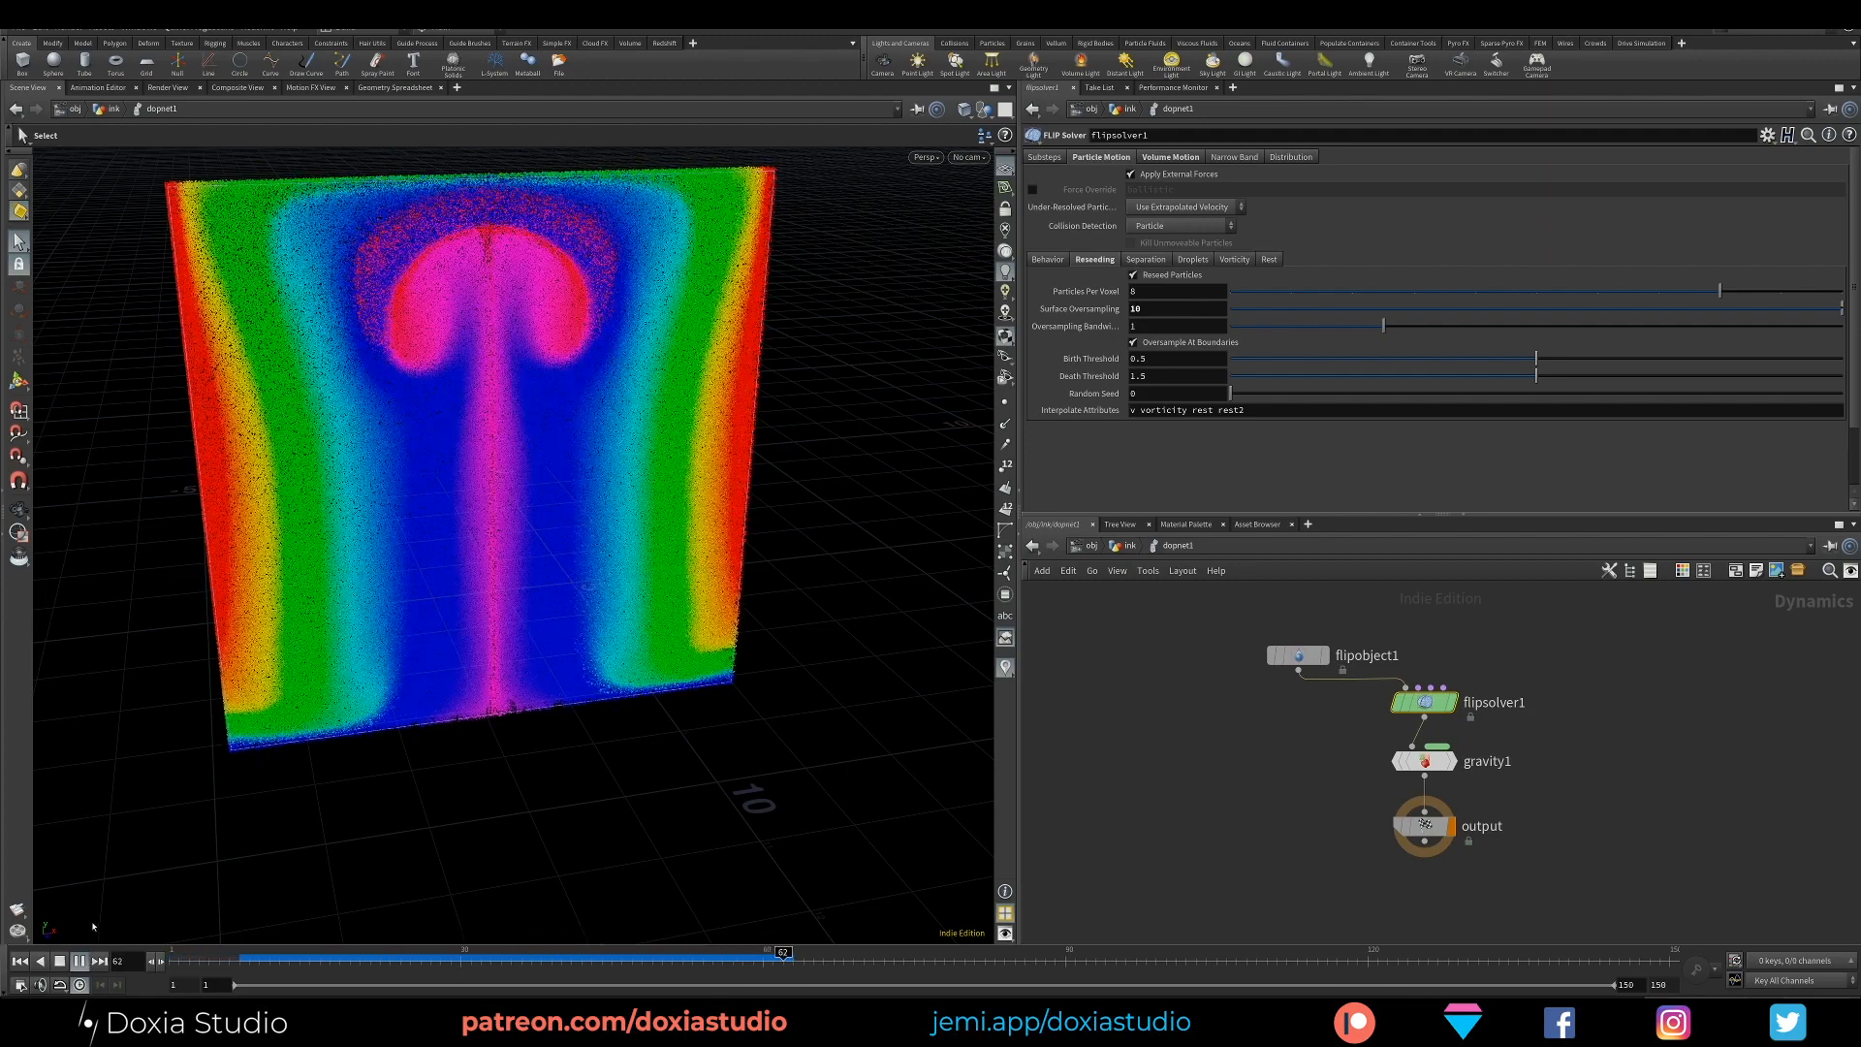
mouse_move(302, 955)
left_mouse_down()
mouse_move(737, 955)
mouse_move(291, 955)
mouse_move(737, 955)
mouse_move(320, 955)
mouse_move(712, 955)
left_mouse_up()
key("Escape")
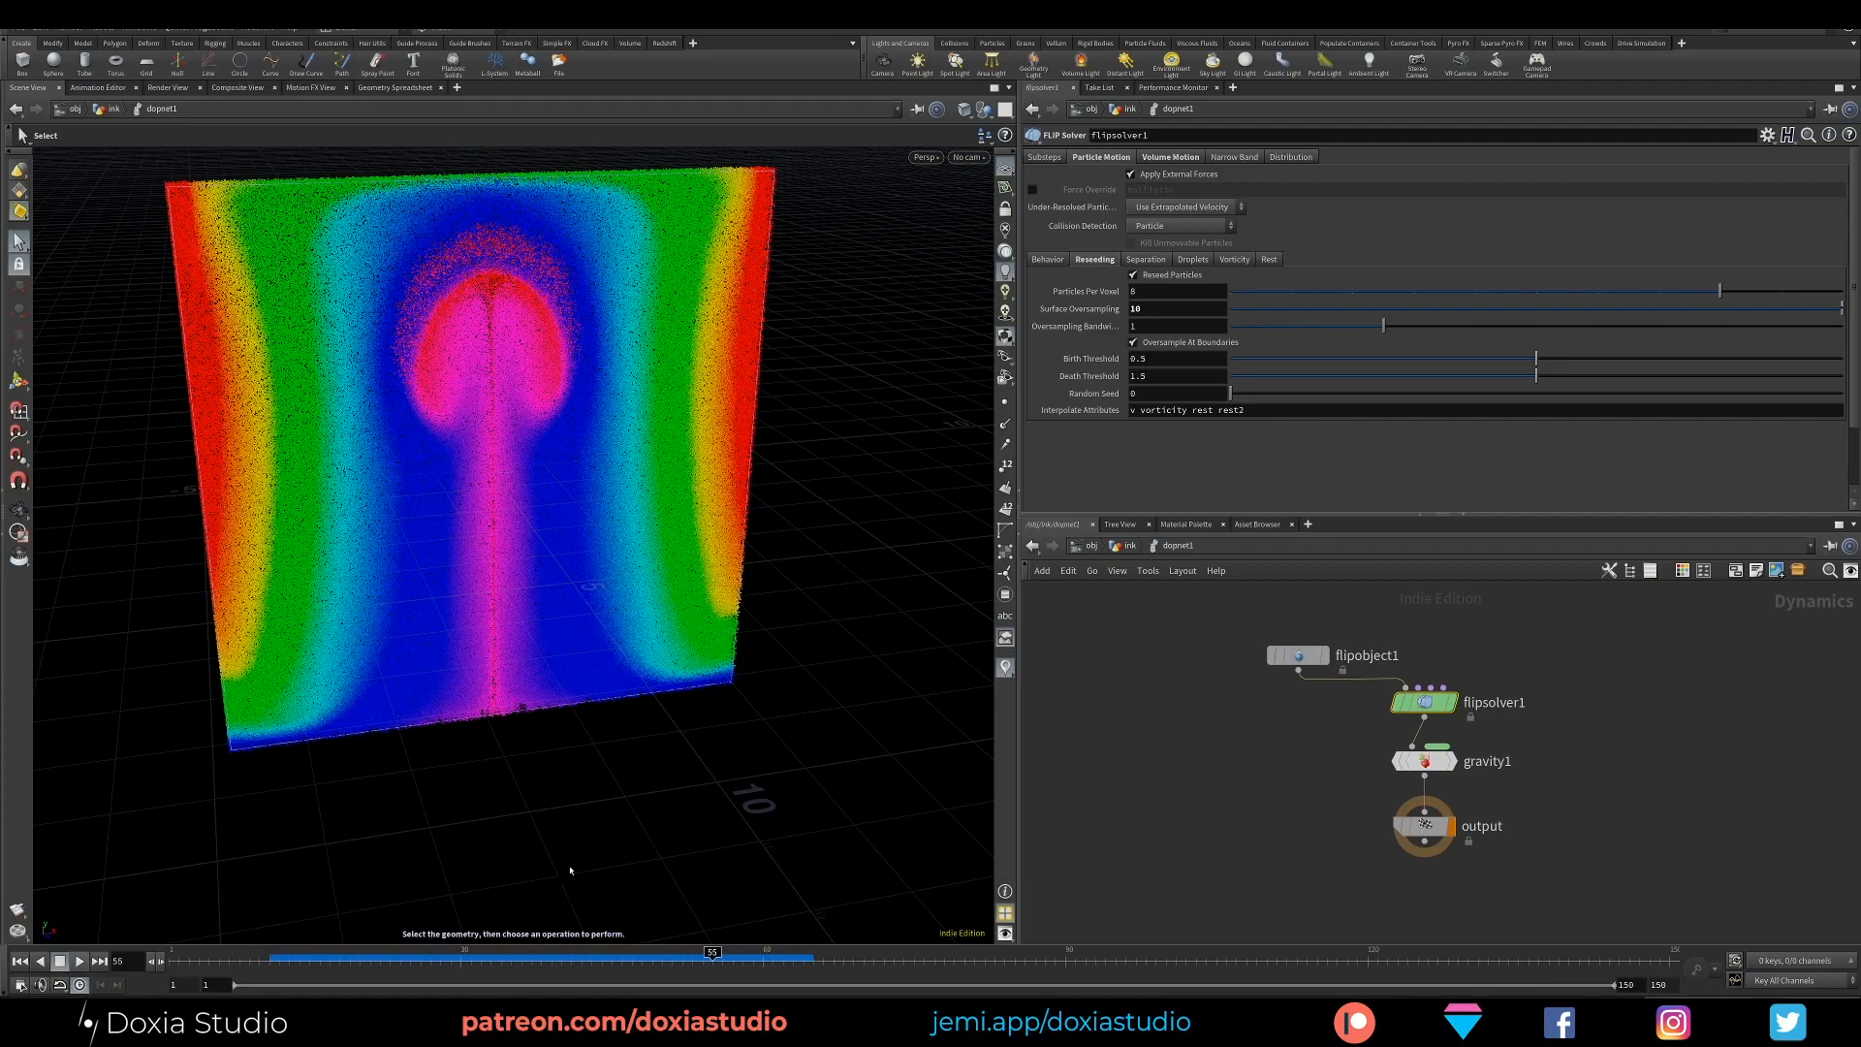
mouse_move(595, 765)
left_mouse_down()
mouse_move(659, 688)
mouse_move(686, 727)
left_mouse_up()
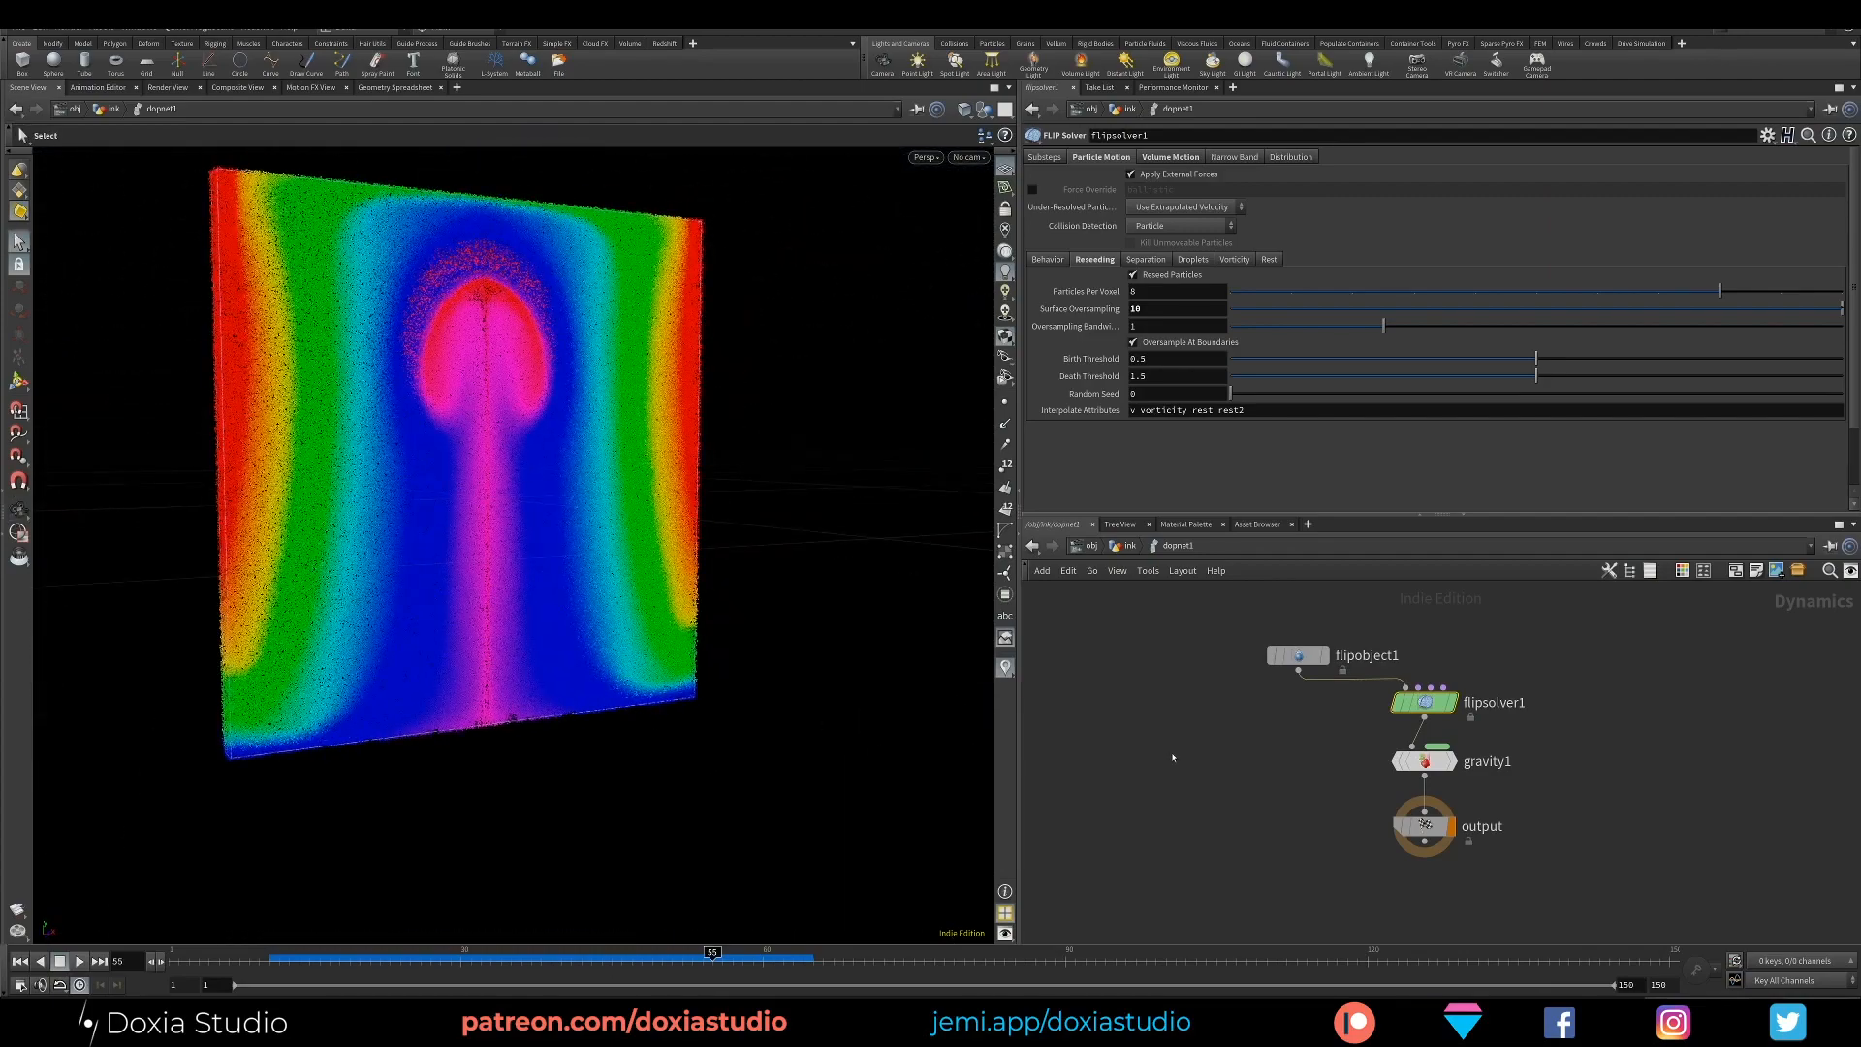
Return to frame 1 in the ink network and load the 1.22 MB Unsplash JPG from $JOB/images as attribfrommap1's texture map
key("u")
middle_click_drag(1160, 709, 1162, 929)
left_click(20, 961)
middle_click_drag(1163, 641, 1133, 666)
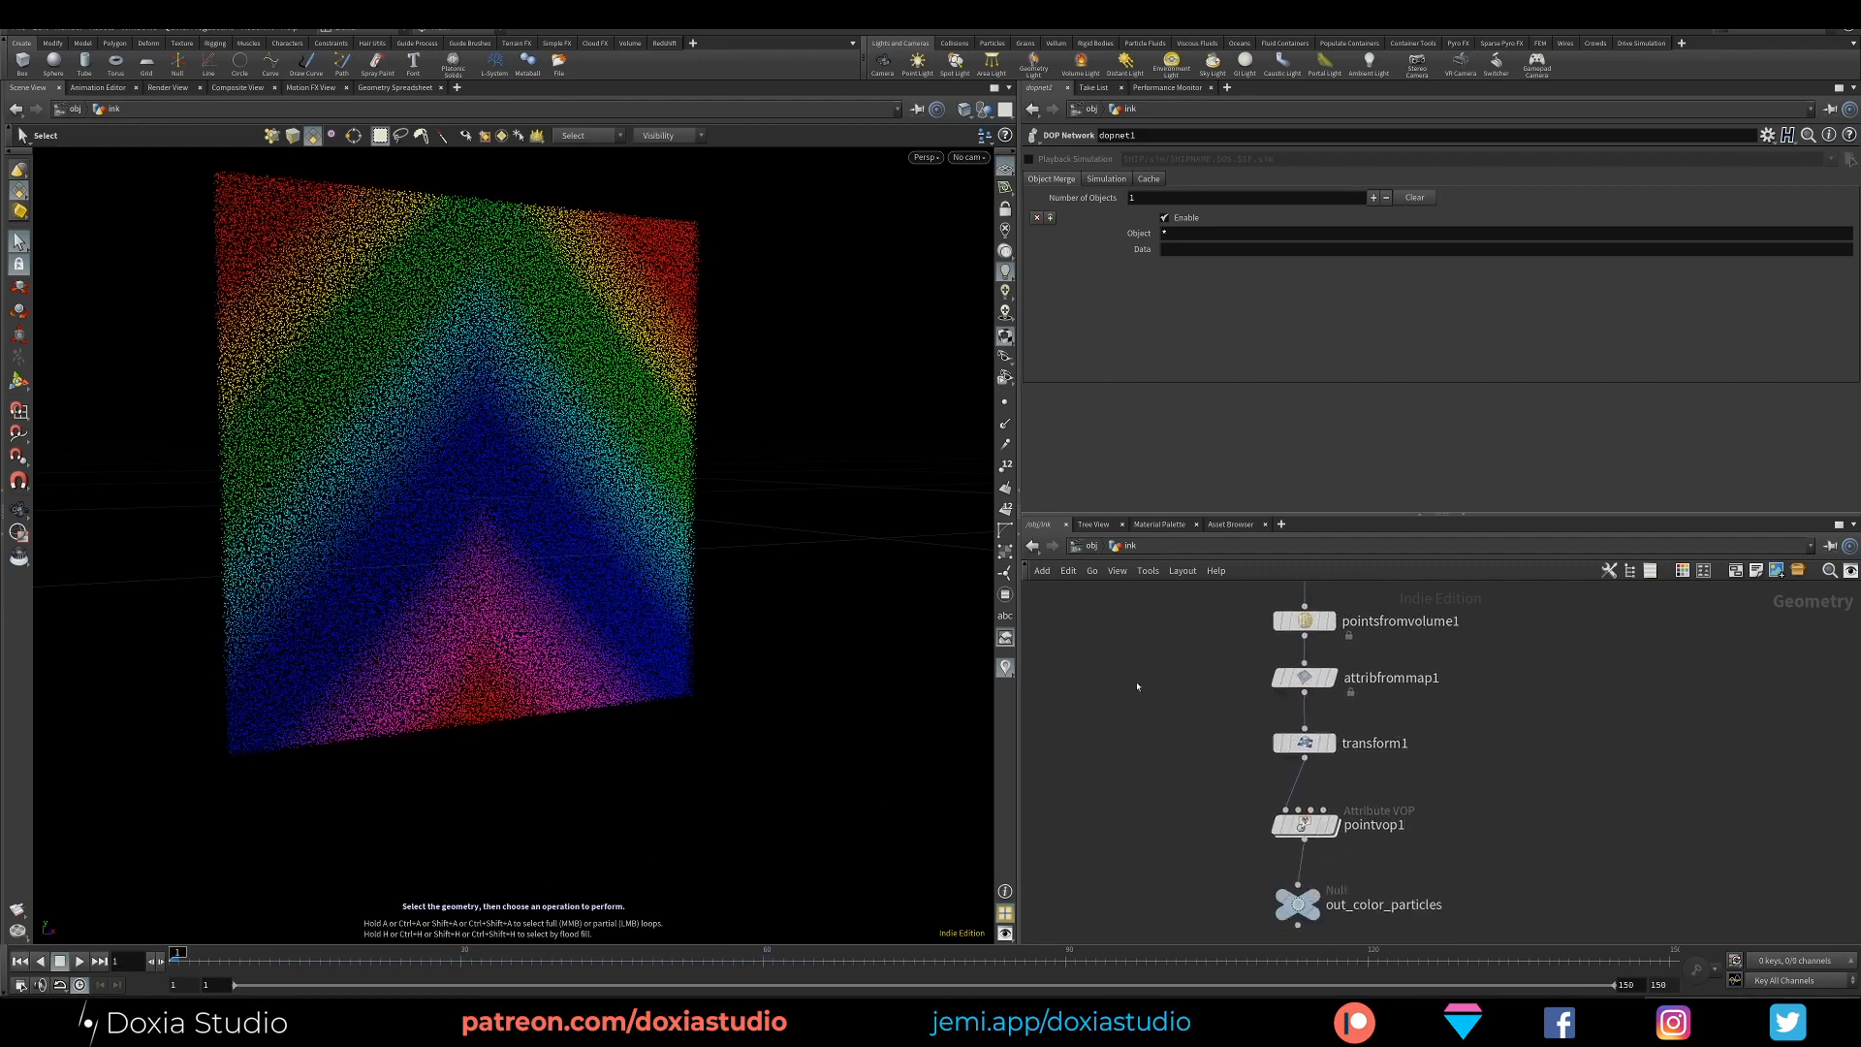
left_click(1304, 678)
left_click(1763, 182)
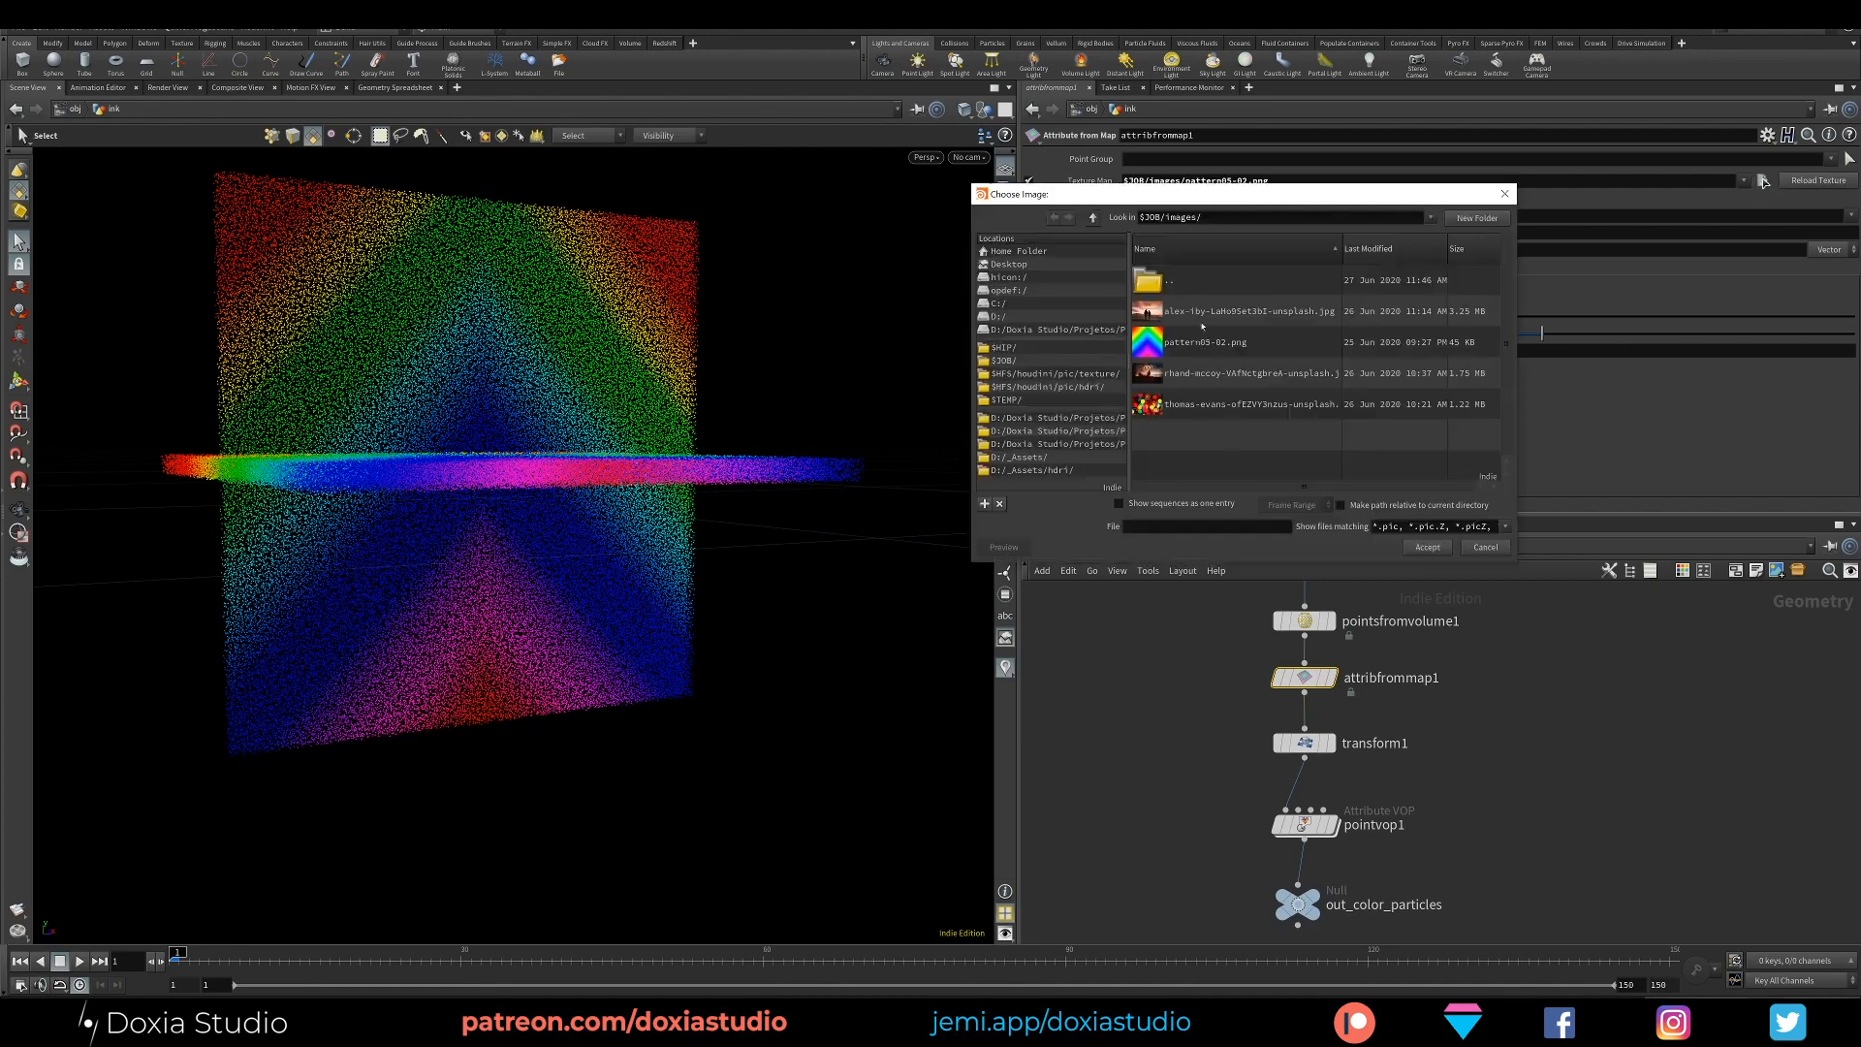
left_click(1241, 404)
left_click(1428, 547)
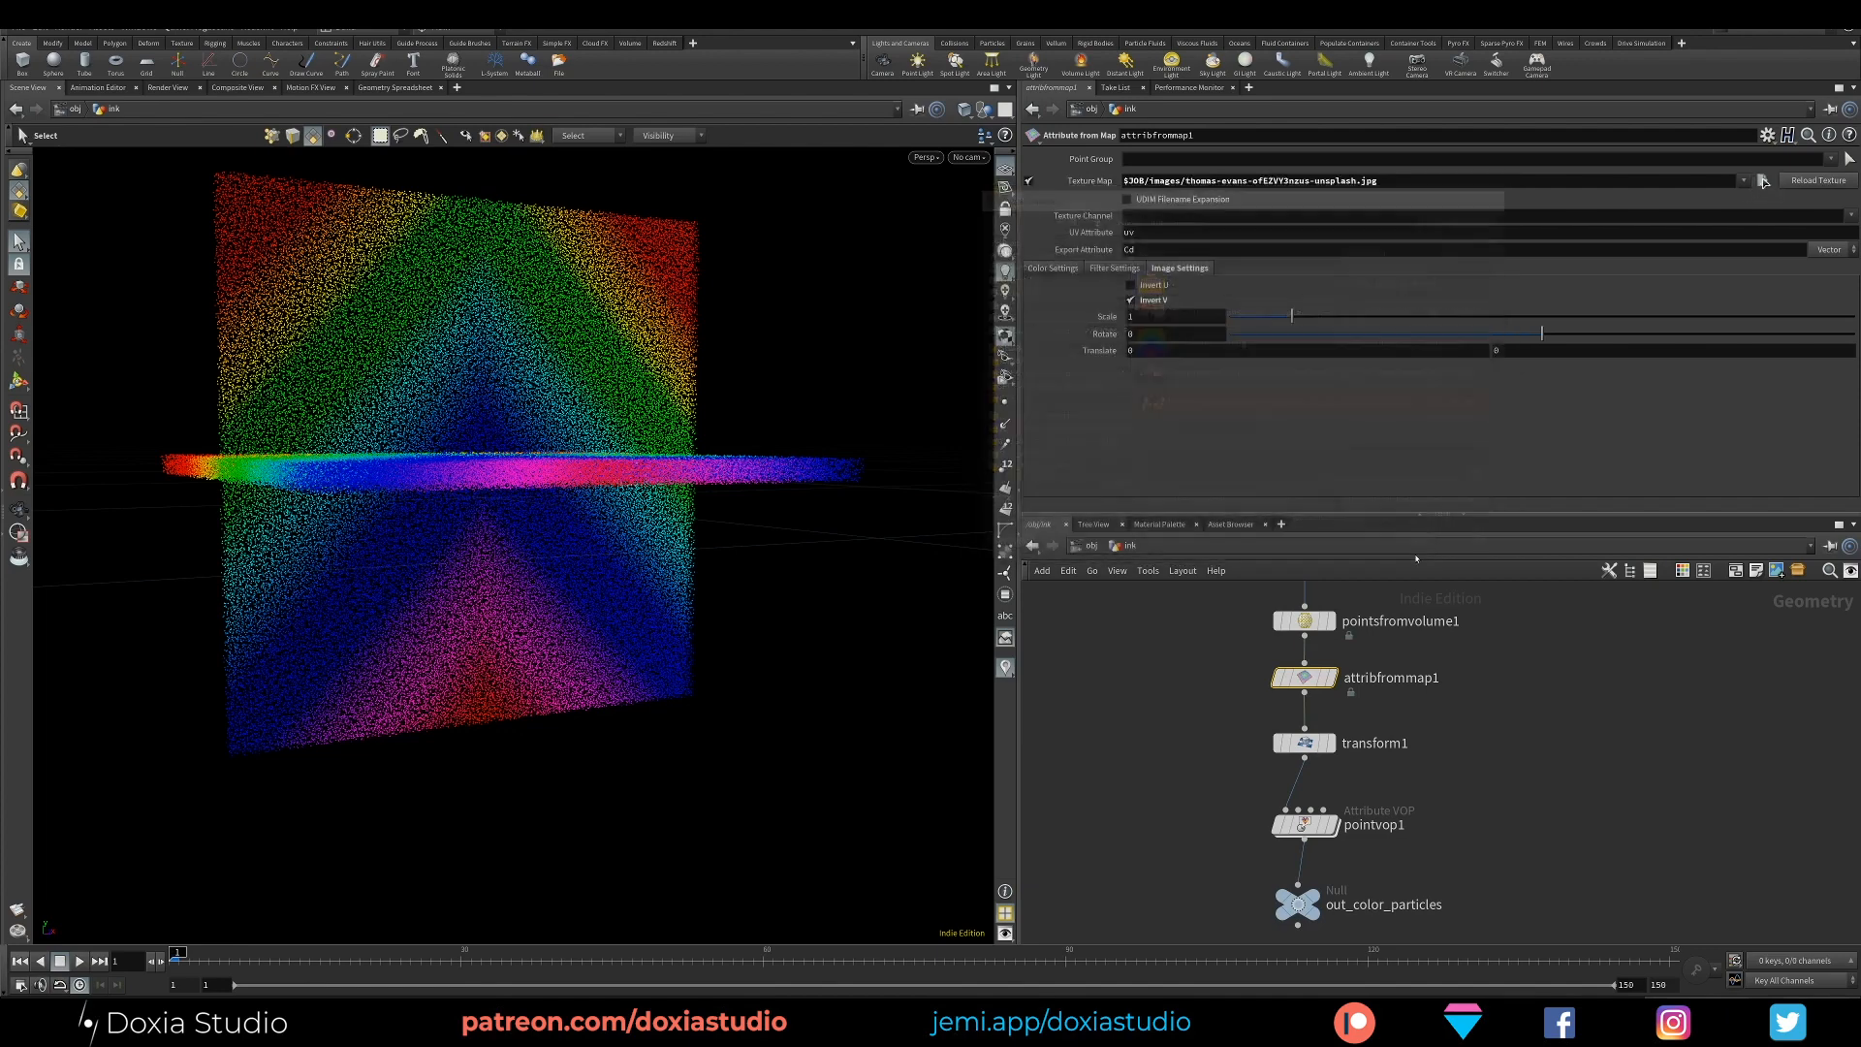
Set box1's X size to 16 and Z size to 9 to match the new image's proportions
middle_click_drag(1188, 621, 1200, 750)
left_click_drag(1220, 637, 1413, 724)
type("16")
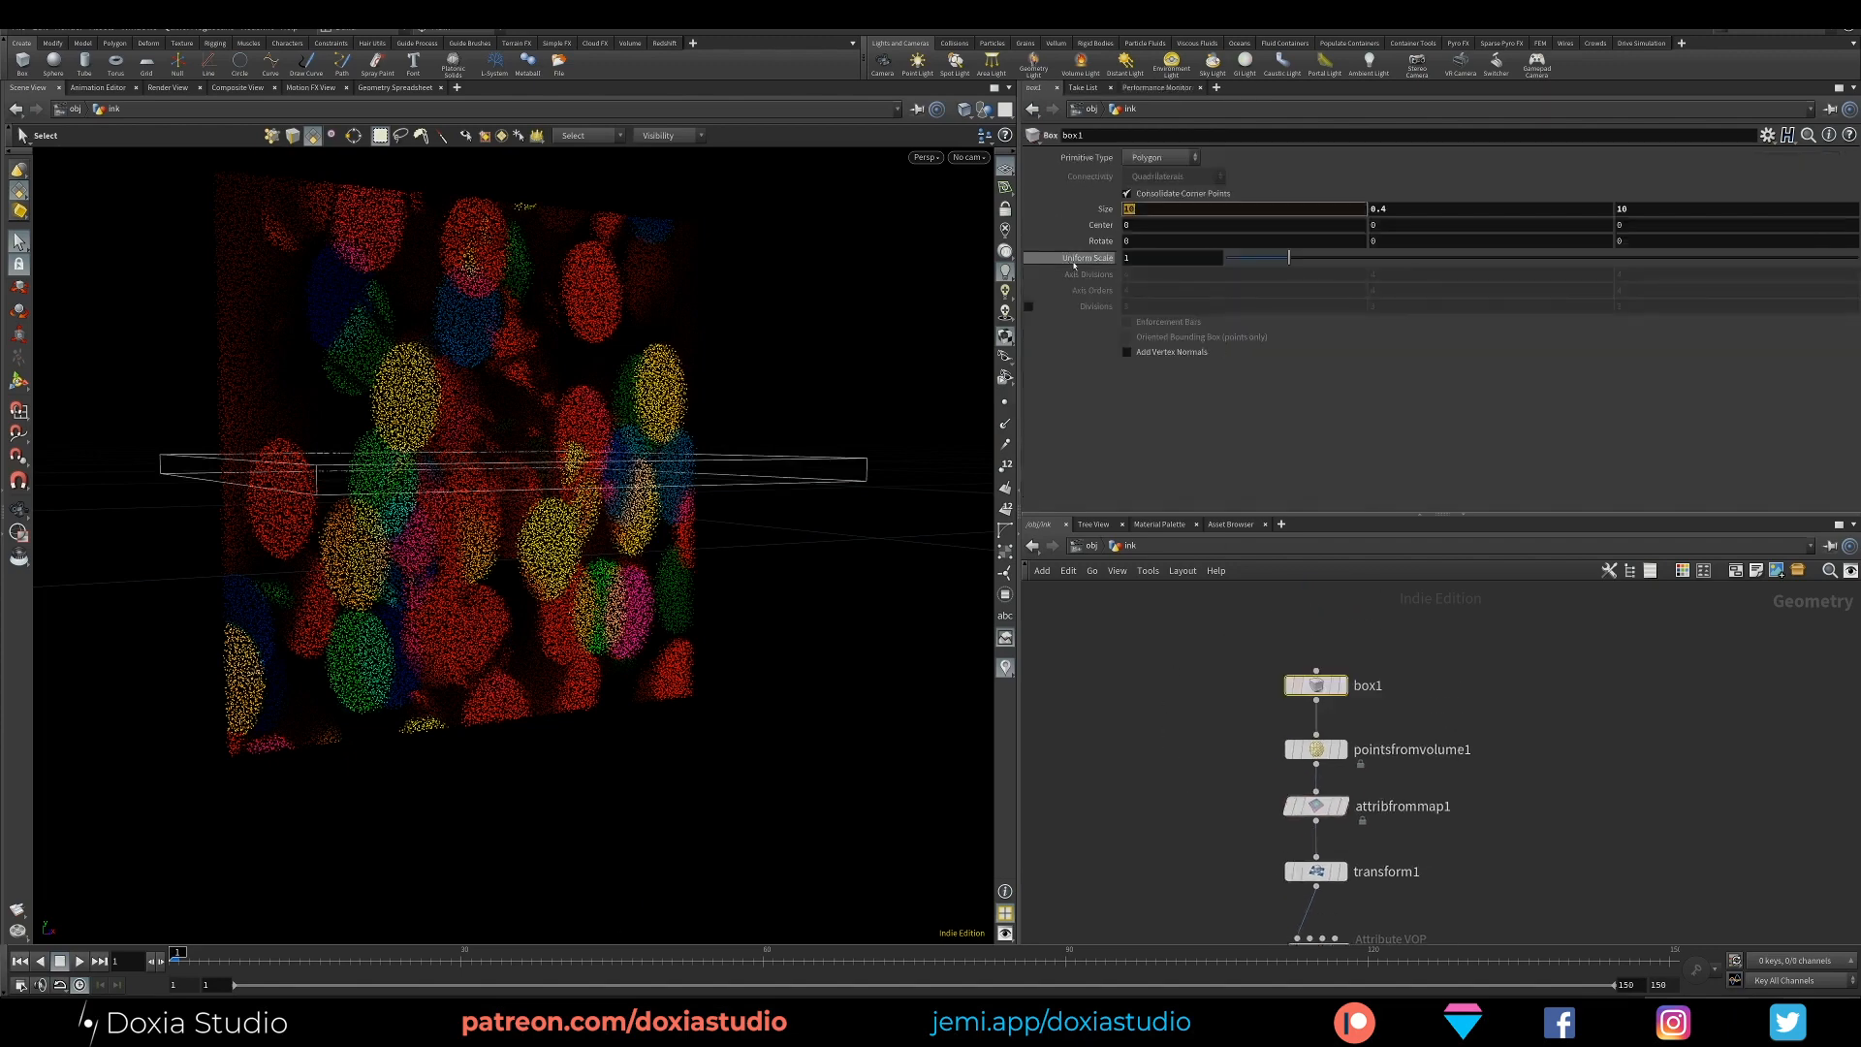
key("Return")
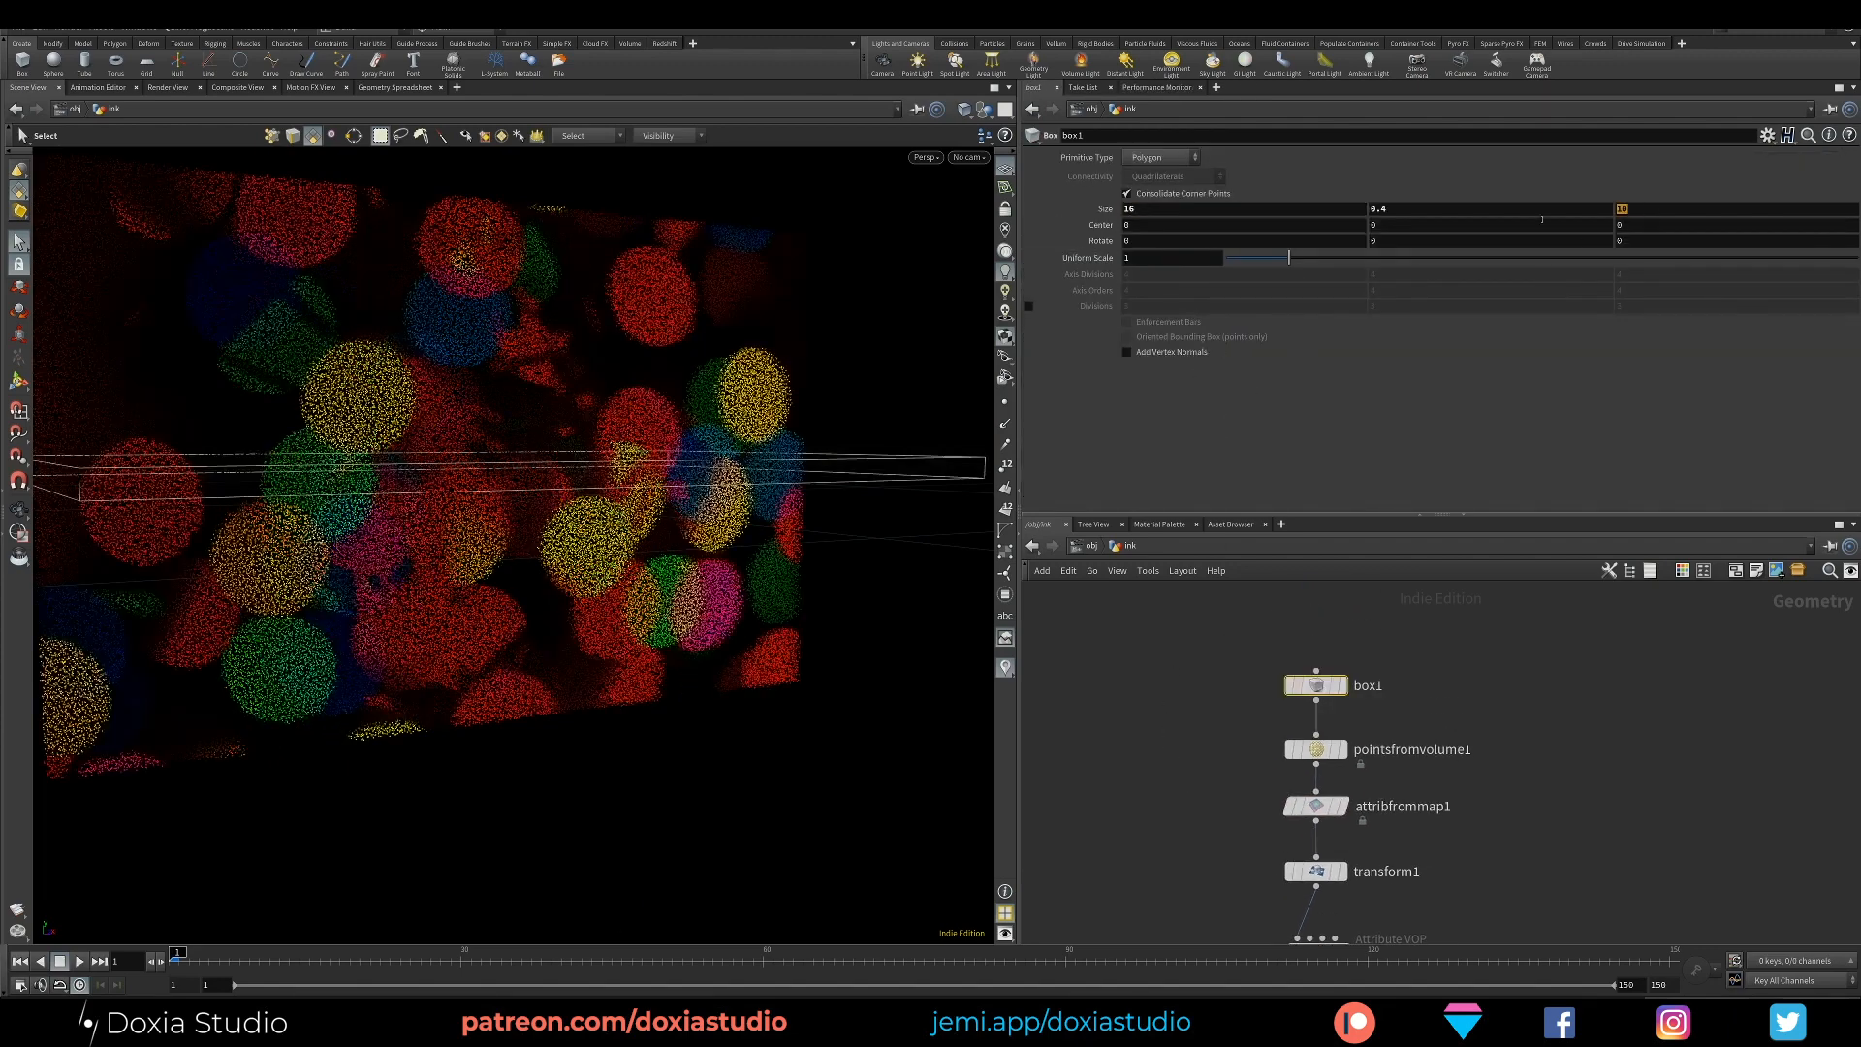
key("Return")
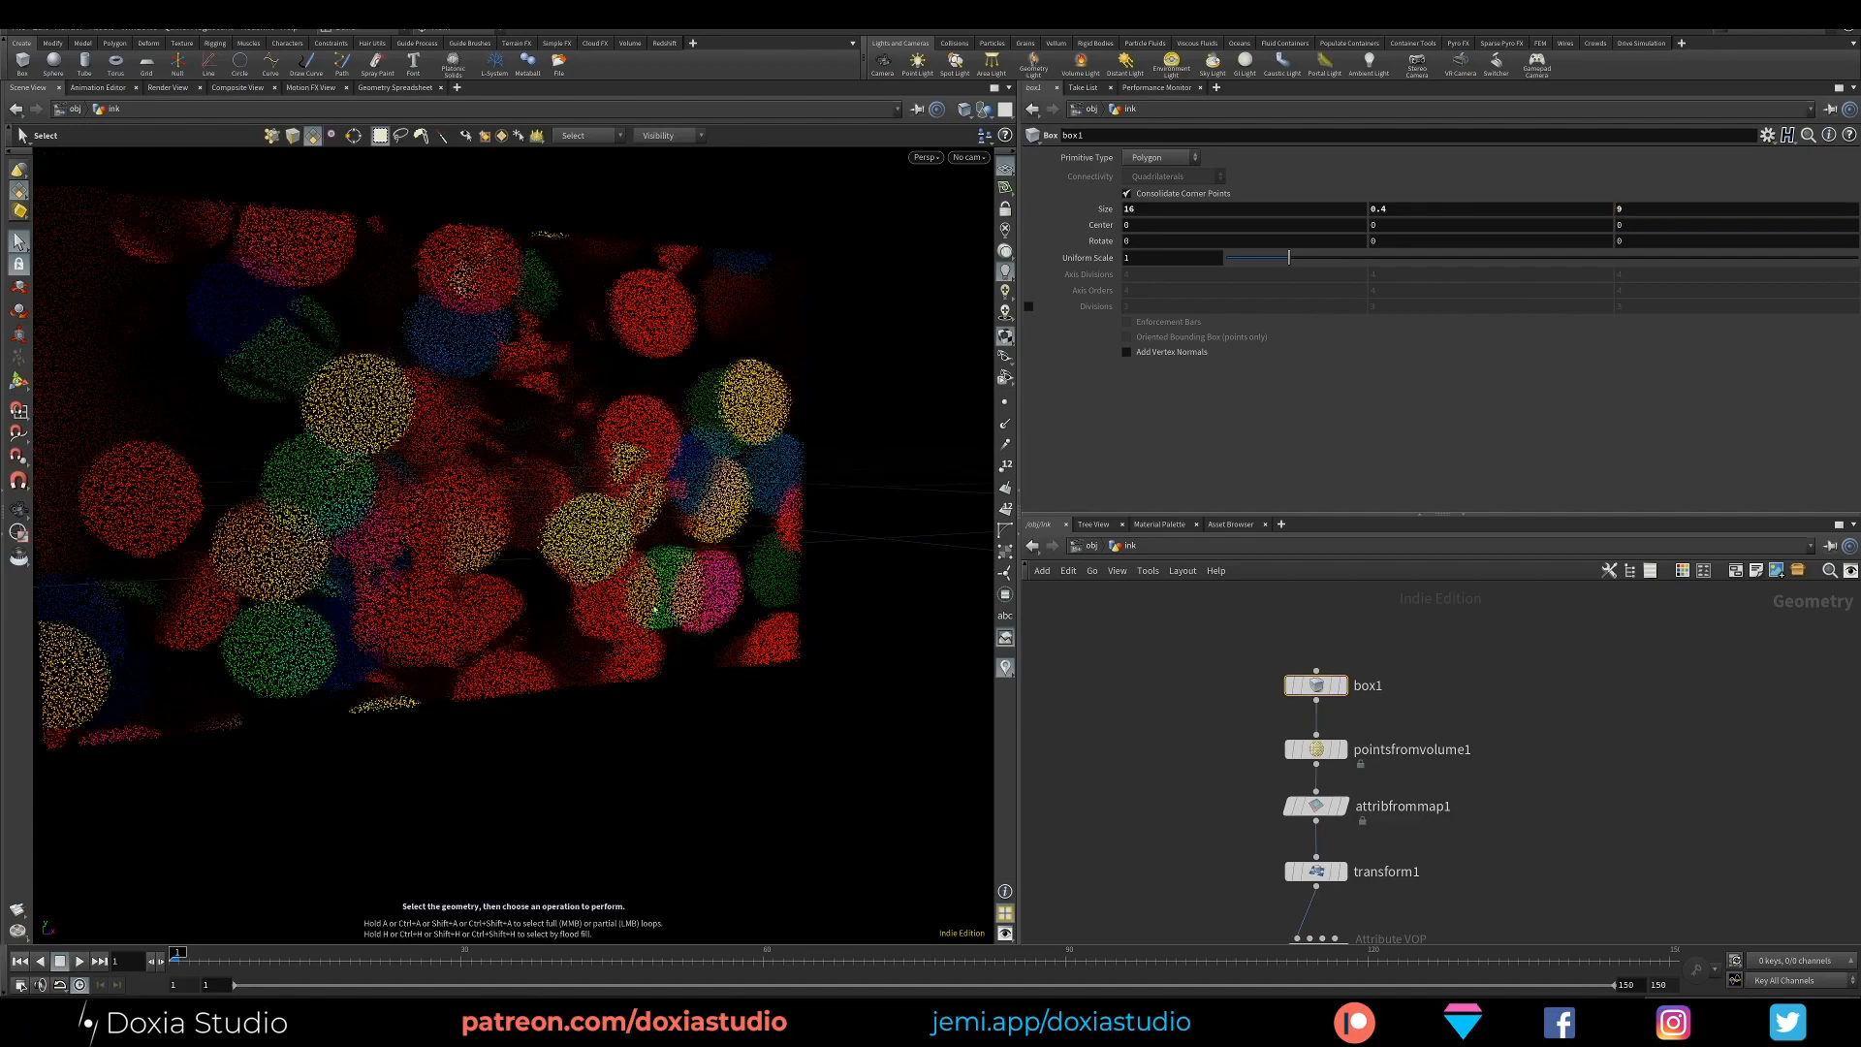
left_click_drag(502, 569, 524, 617, "alt")
middle_click_drag(560, 580, 598, 544, "alt")
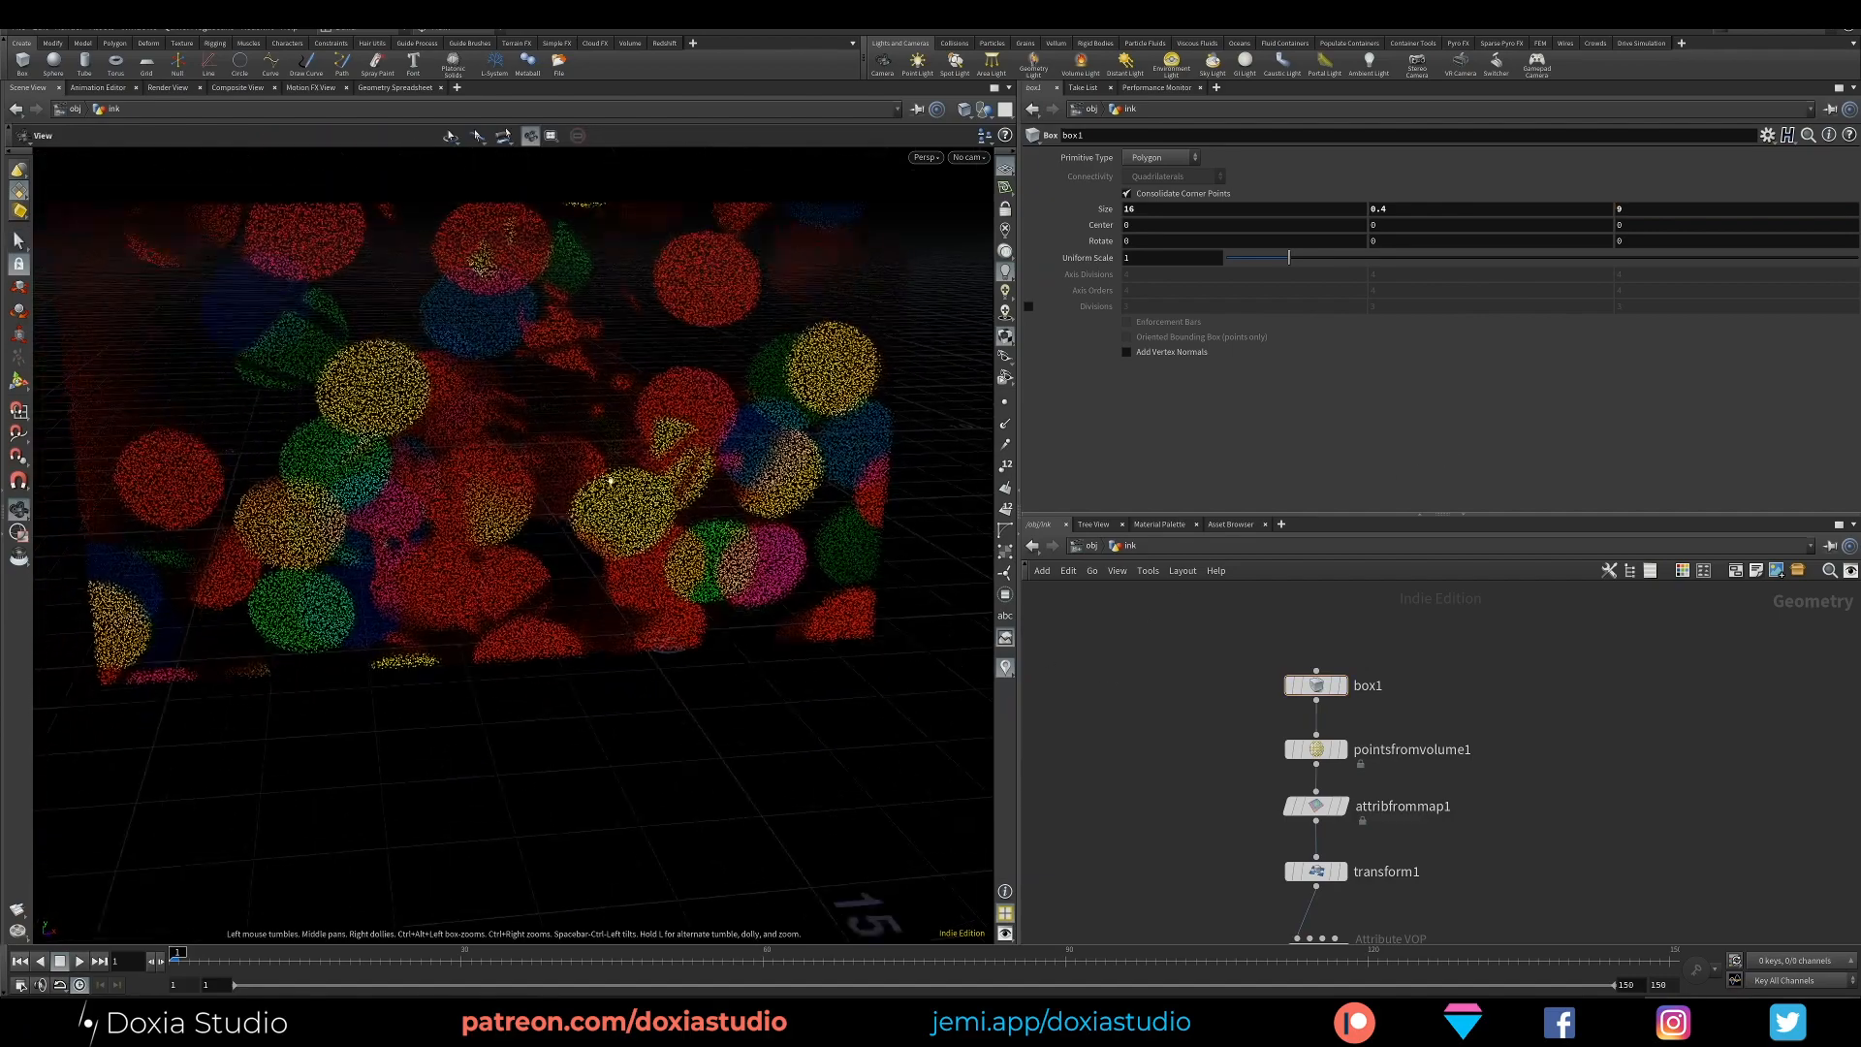
Hide the viewport's reference grid and open the pointvop1 network
left_click(1006, 167)
middle_click_drag(1085, 791, 1056, 663)
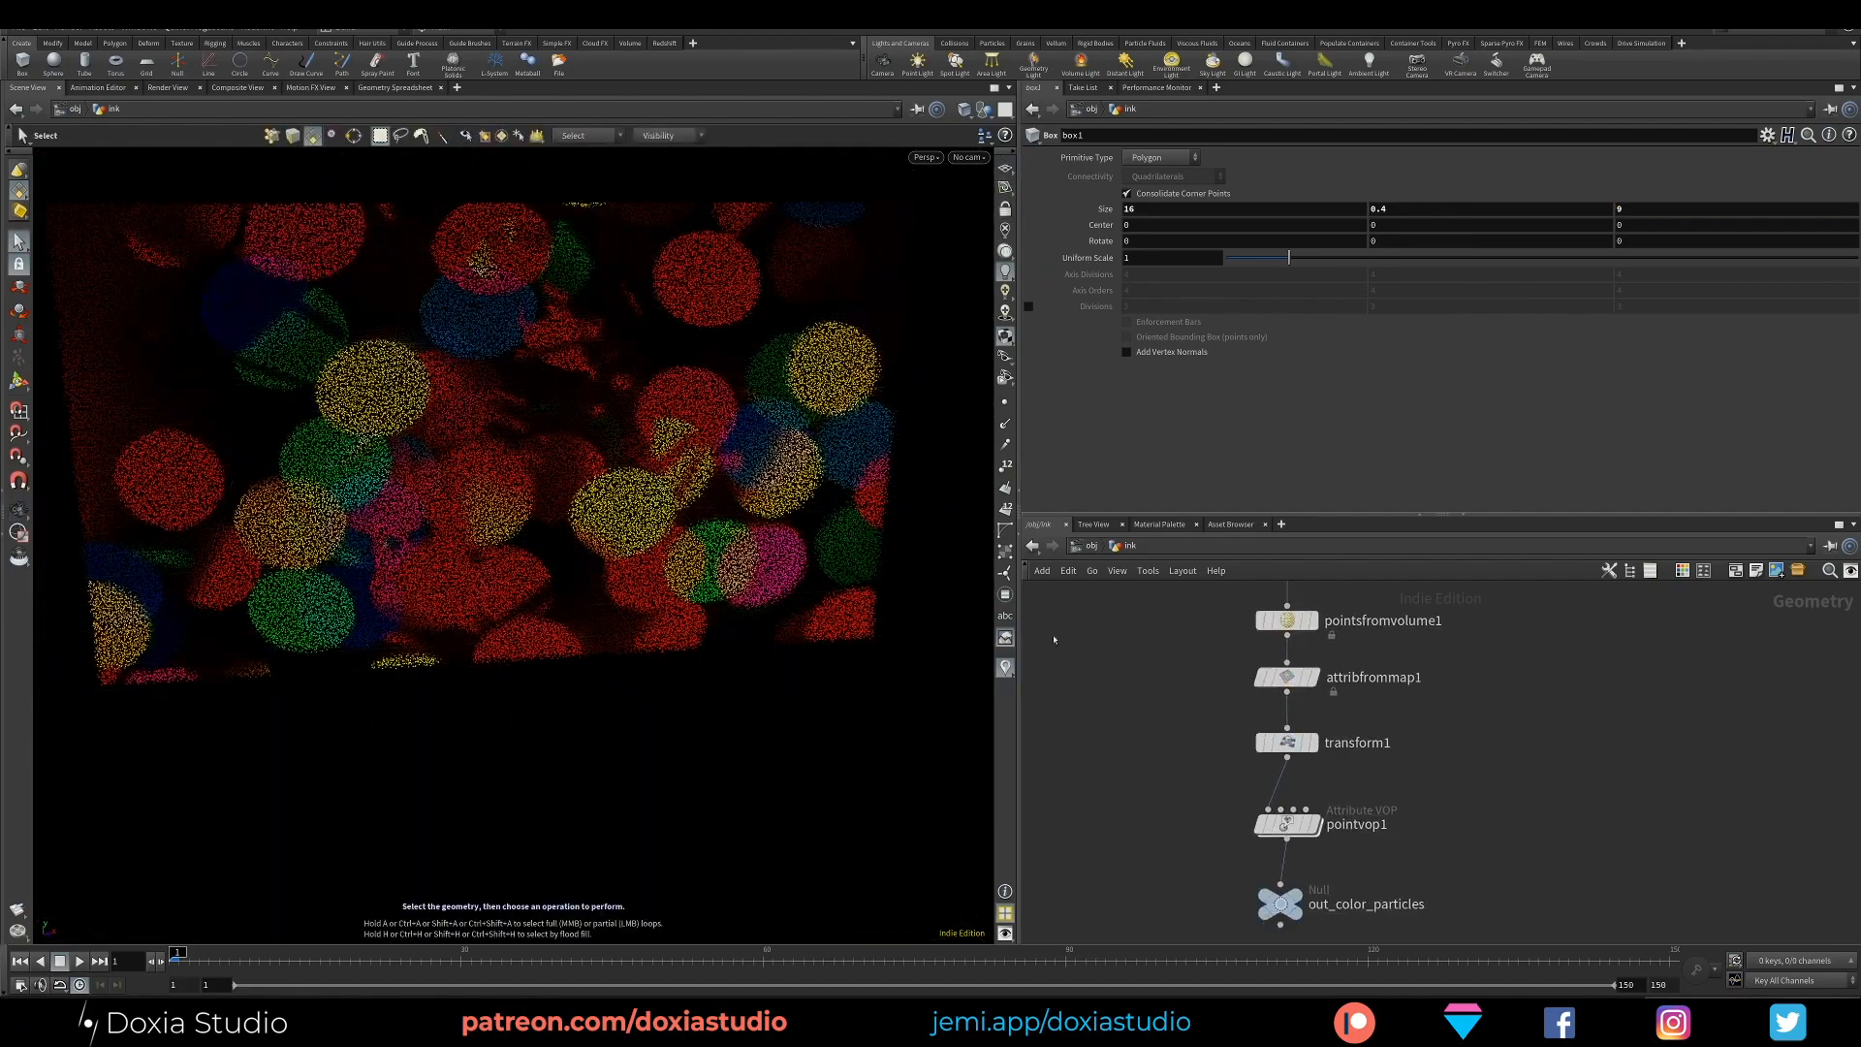
double_click(1281, 824)
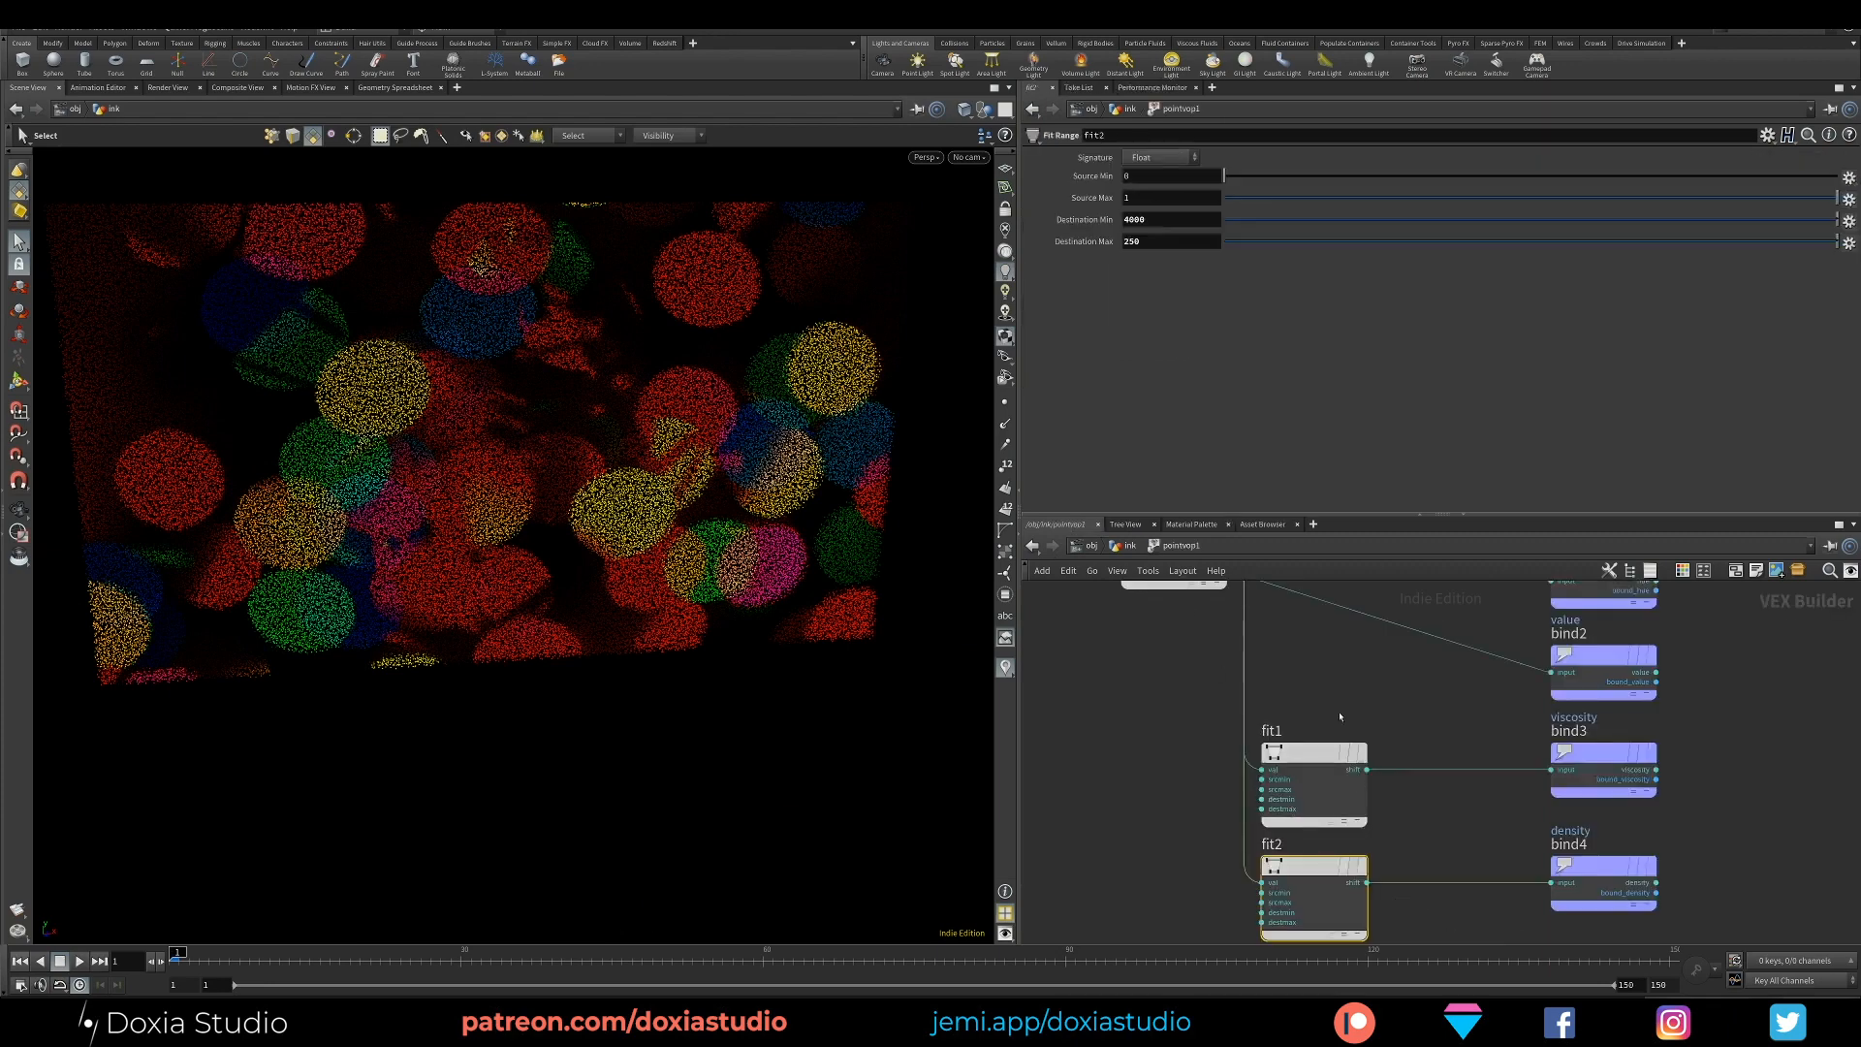
Space out the viscosity and density fit and bind nodes inside pointvop1
scroll(1354, 777, "up", 1)
middle_click_drag(1346, 790, 1434, 714)
scroll(1413, 683, "down", 2)
left_click_drag(1375, 725, 1407, 697)
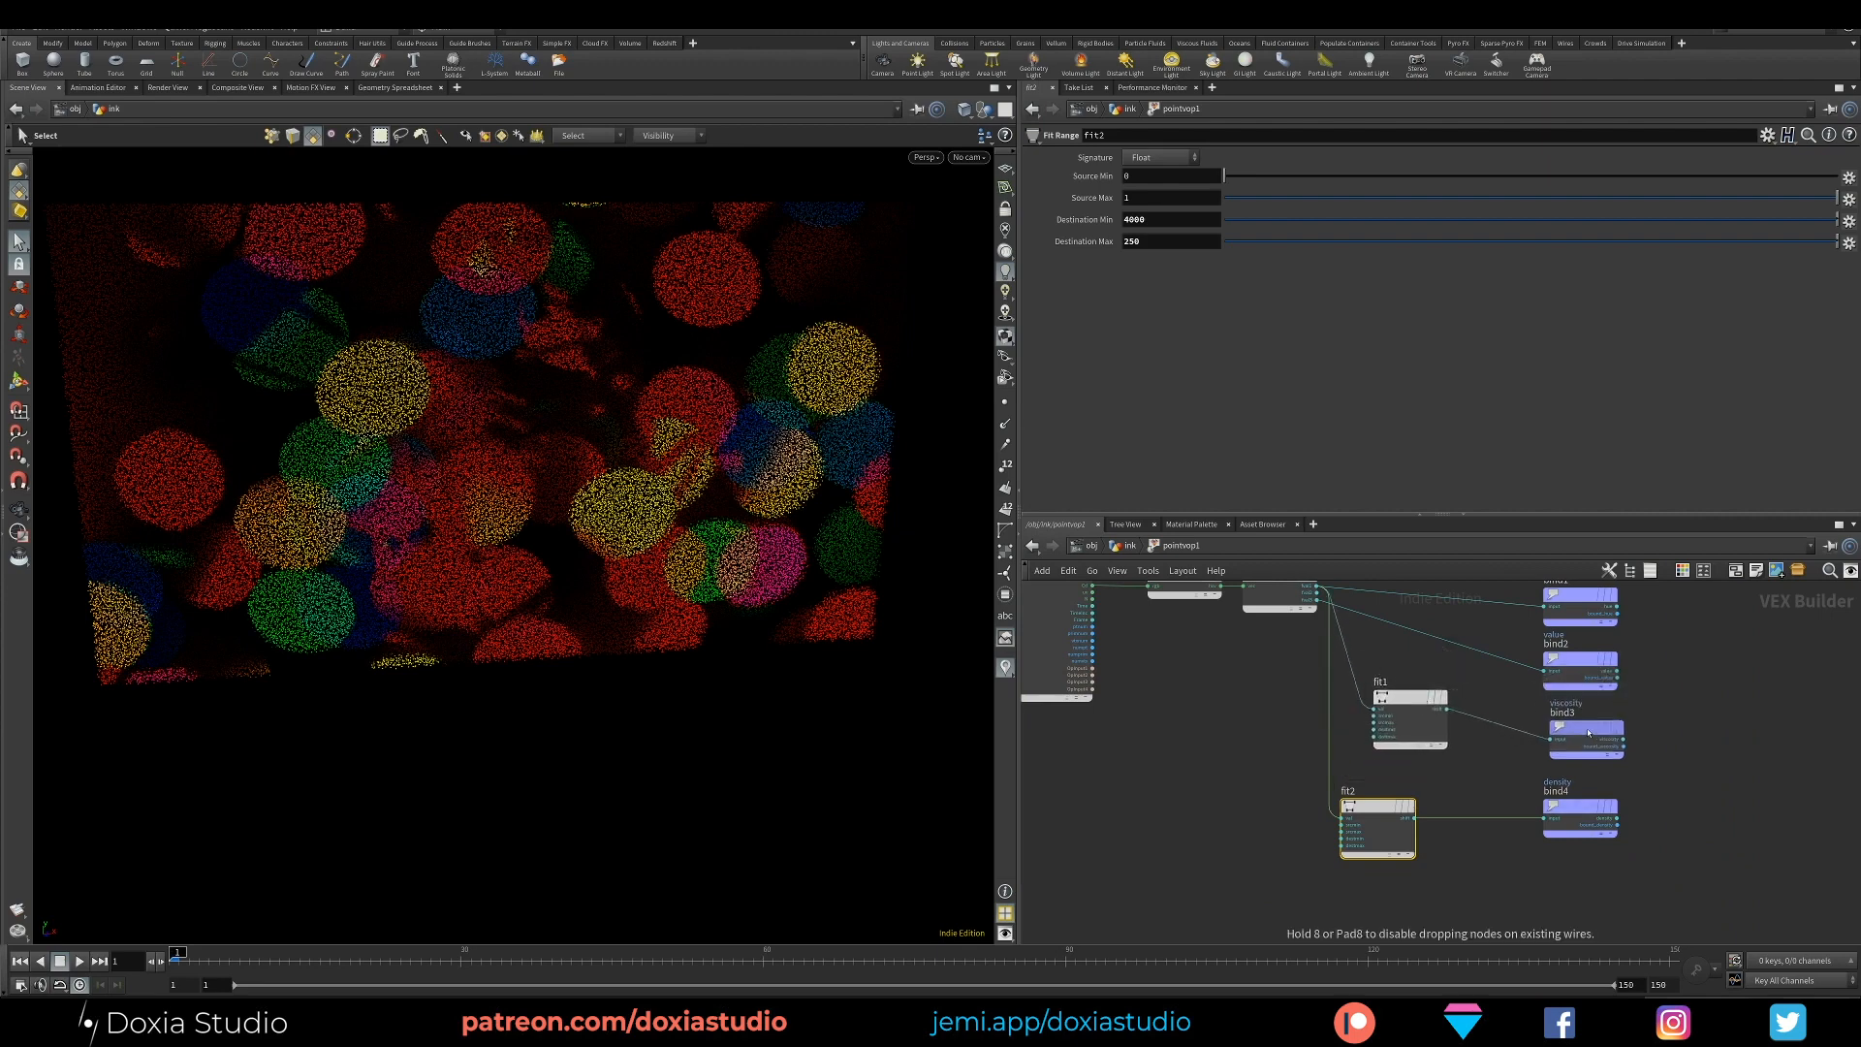
middle_click_drag(1333, 616, 1351, 618)
left_click_drag(1338, 603, 1396, 824)
left_click_drag(1590, 813, 1603, 825)
left_click_drag(1372, 831, 1400, 826)
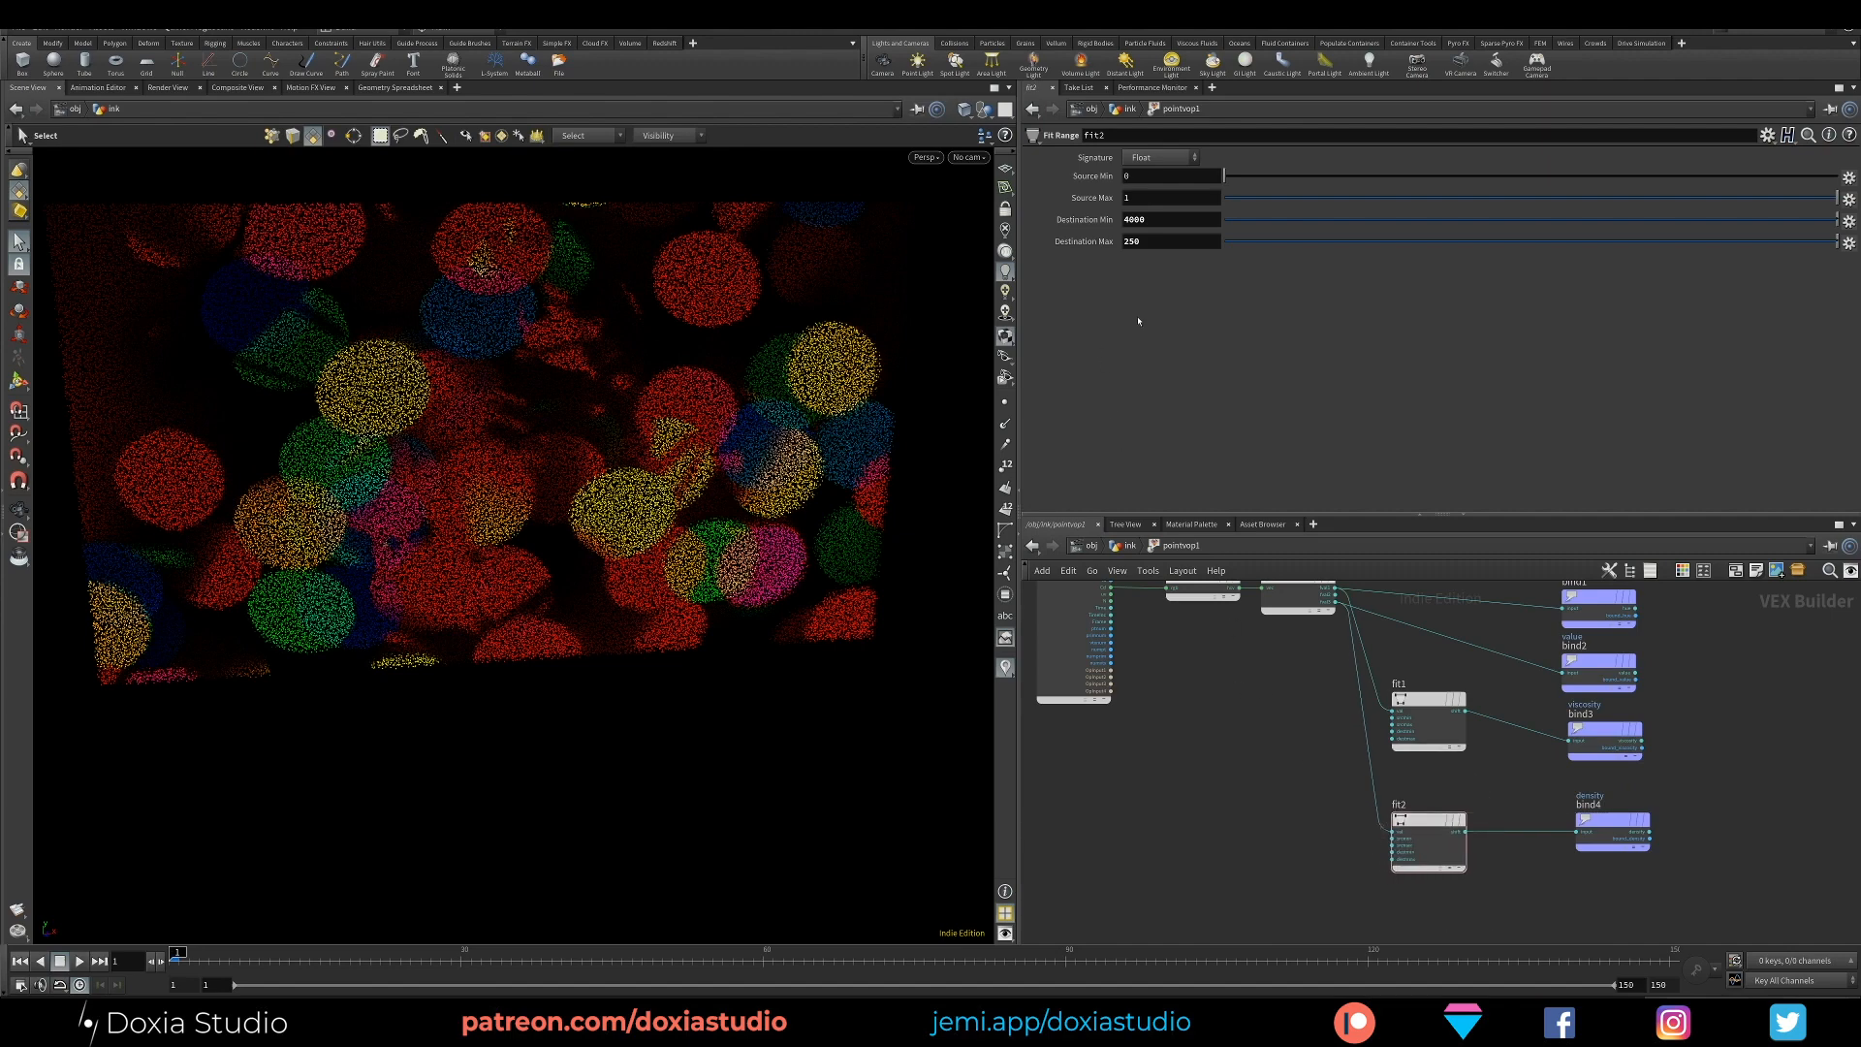
Set fit2's Destination Min to 200 and Destination Max to 1500 for density, and line fit2 up with bind4
left_click(1156, 221)
type("200")
key("Tab")
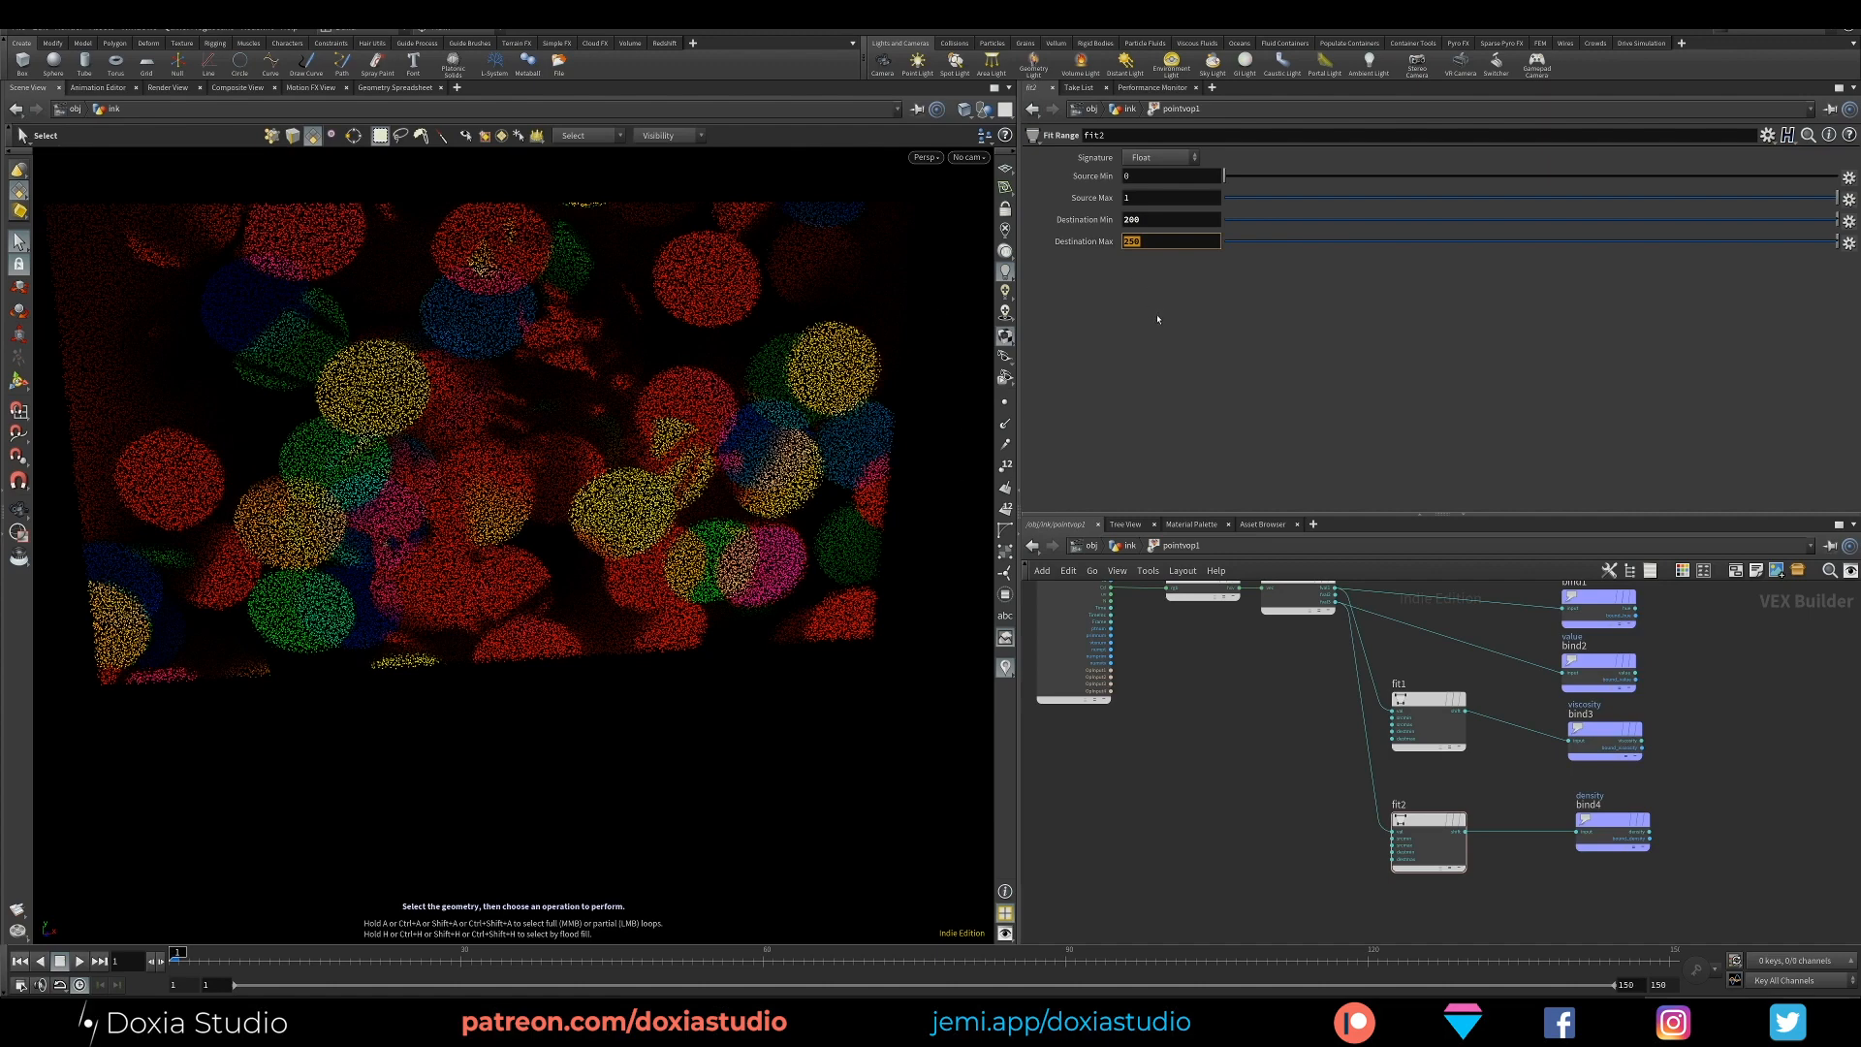
type("4000")
key("Return")
left_click_drag(1147, 242, 1076, 262)
type("1500")
key("Return")
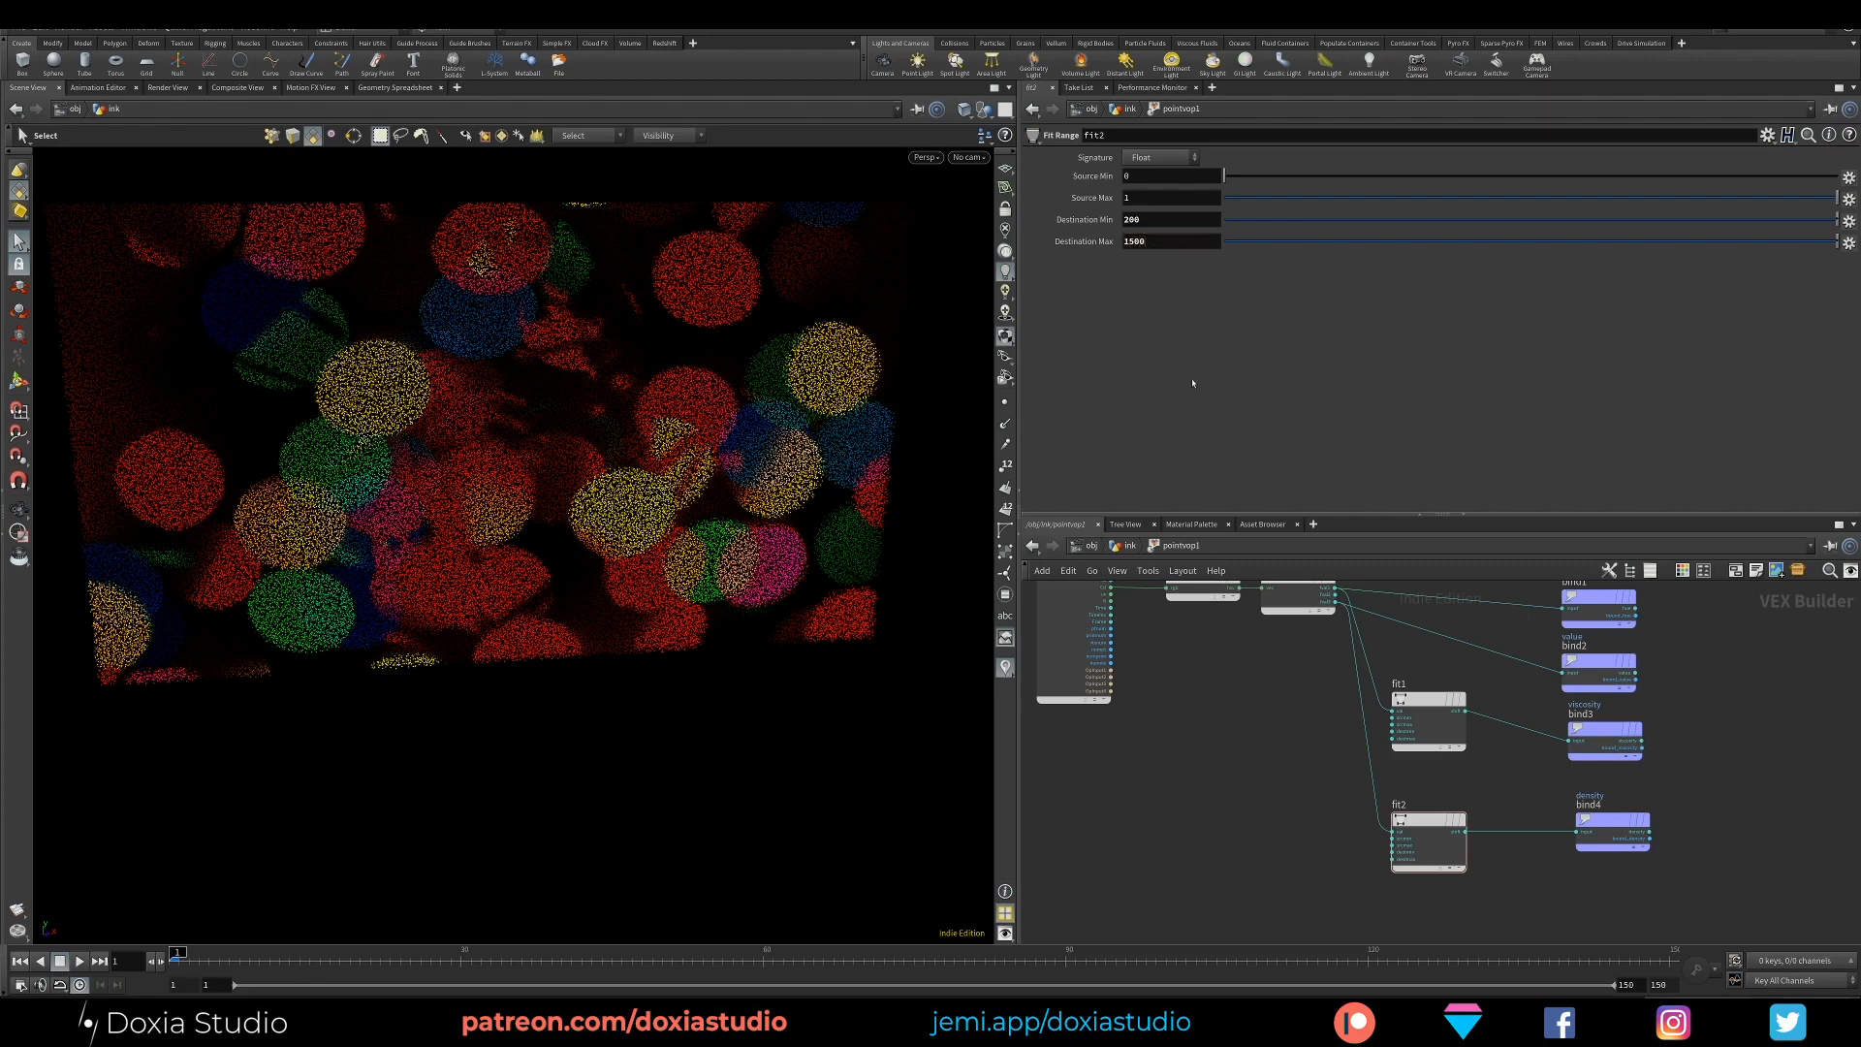
left_click_drag(1425, 822, 1434, 827)
mouse_move(1609, 824)
left_click_drag(1609, 824, 1607, 831)
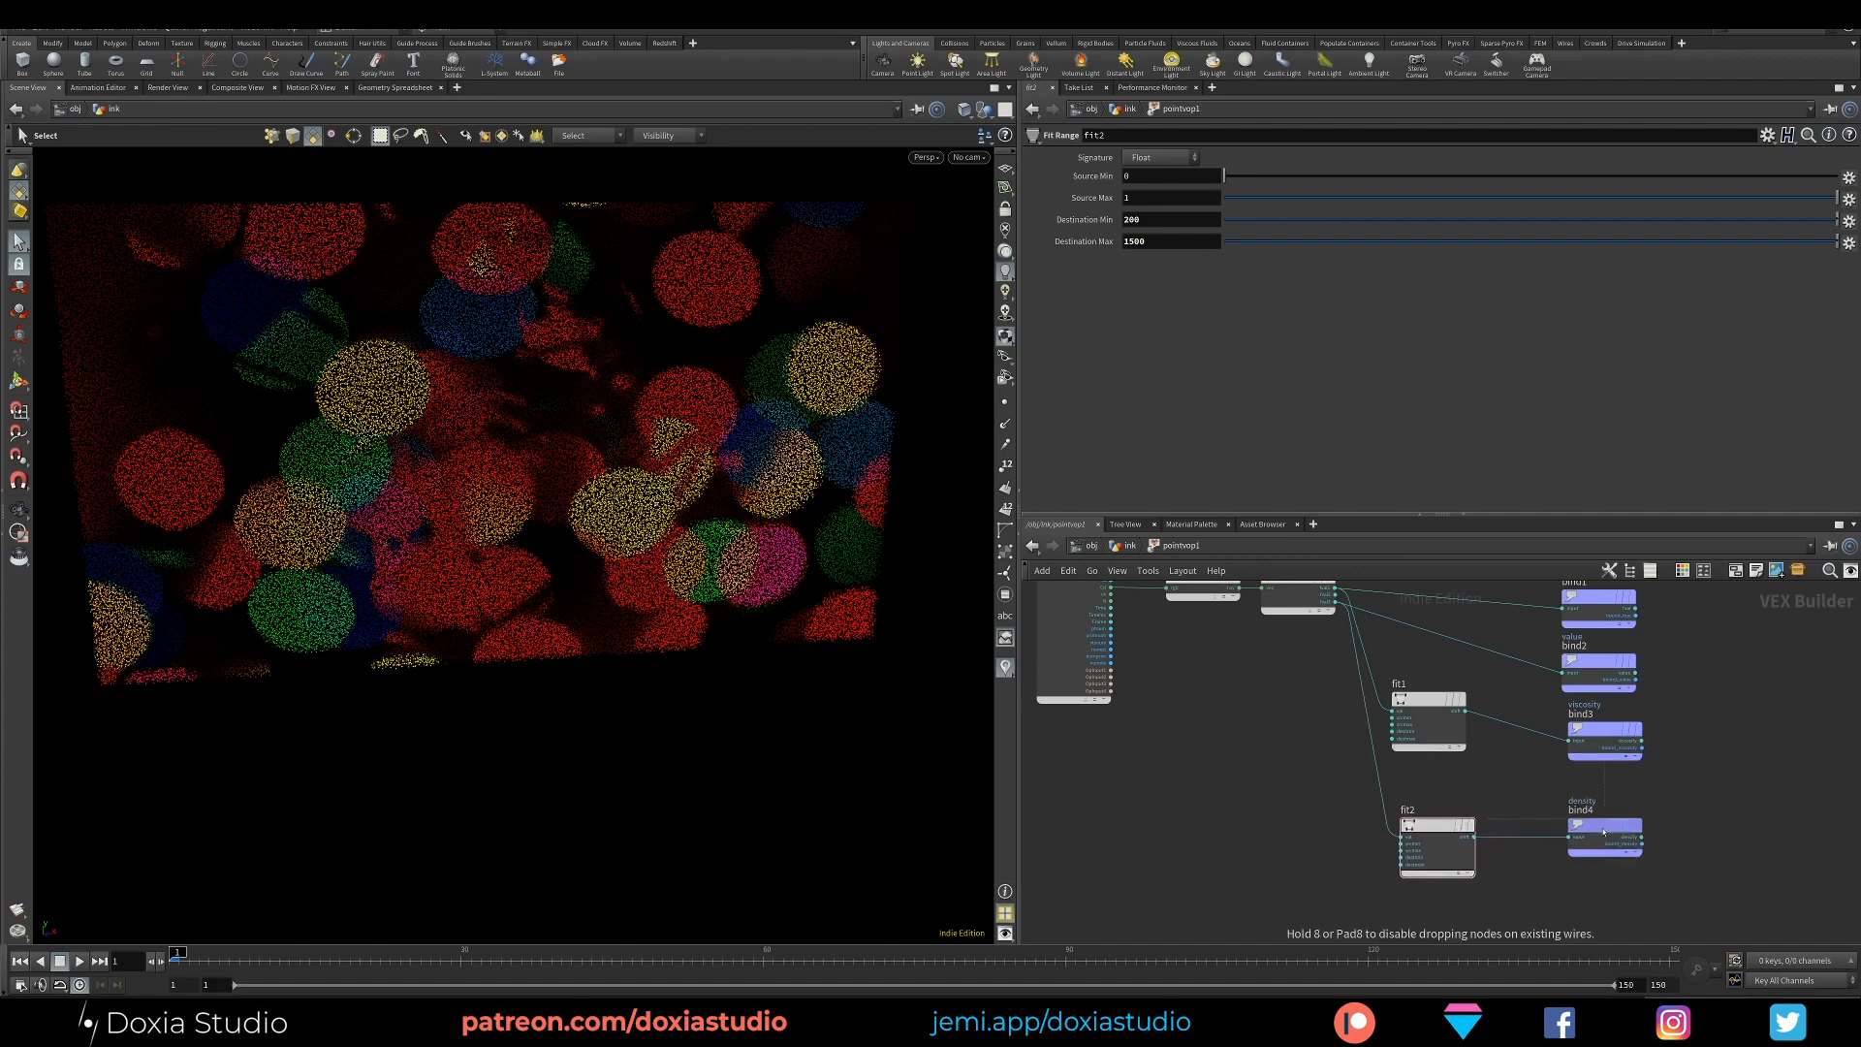
Disable Reseed Particles on flipsolver1 inside dopnet1 and return to the ink network
key("u")
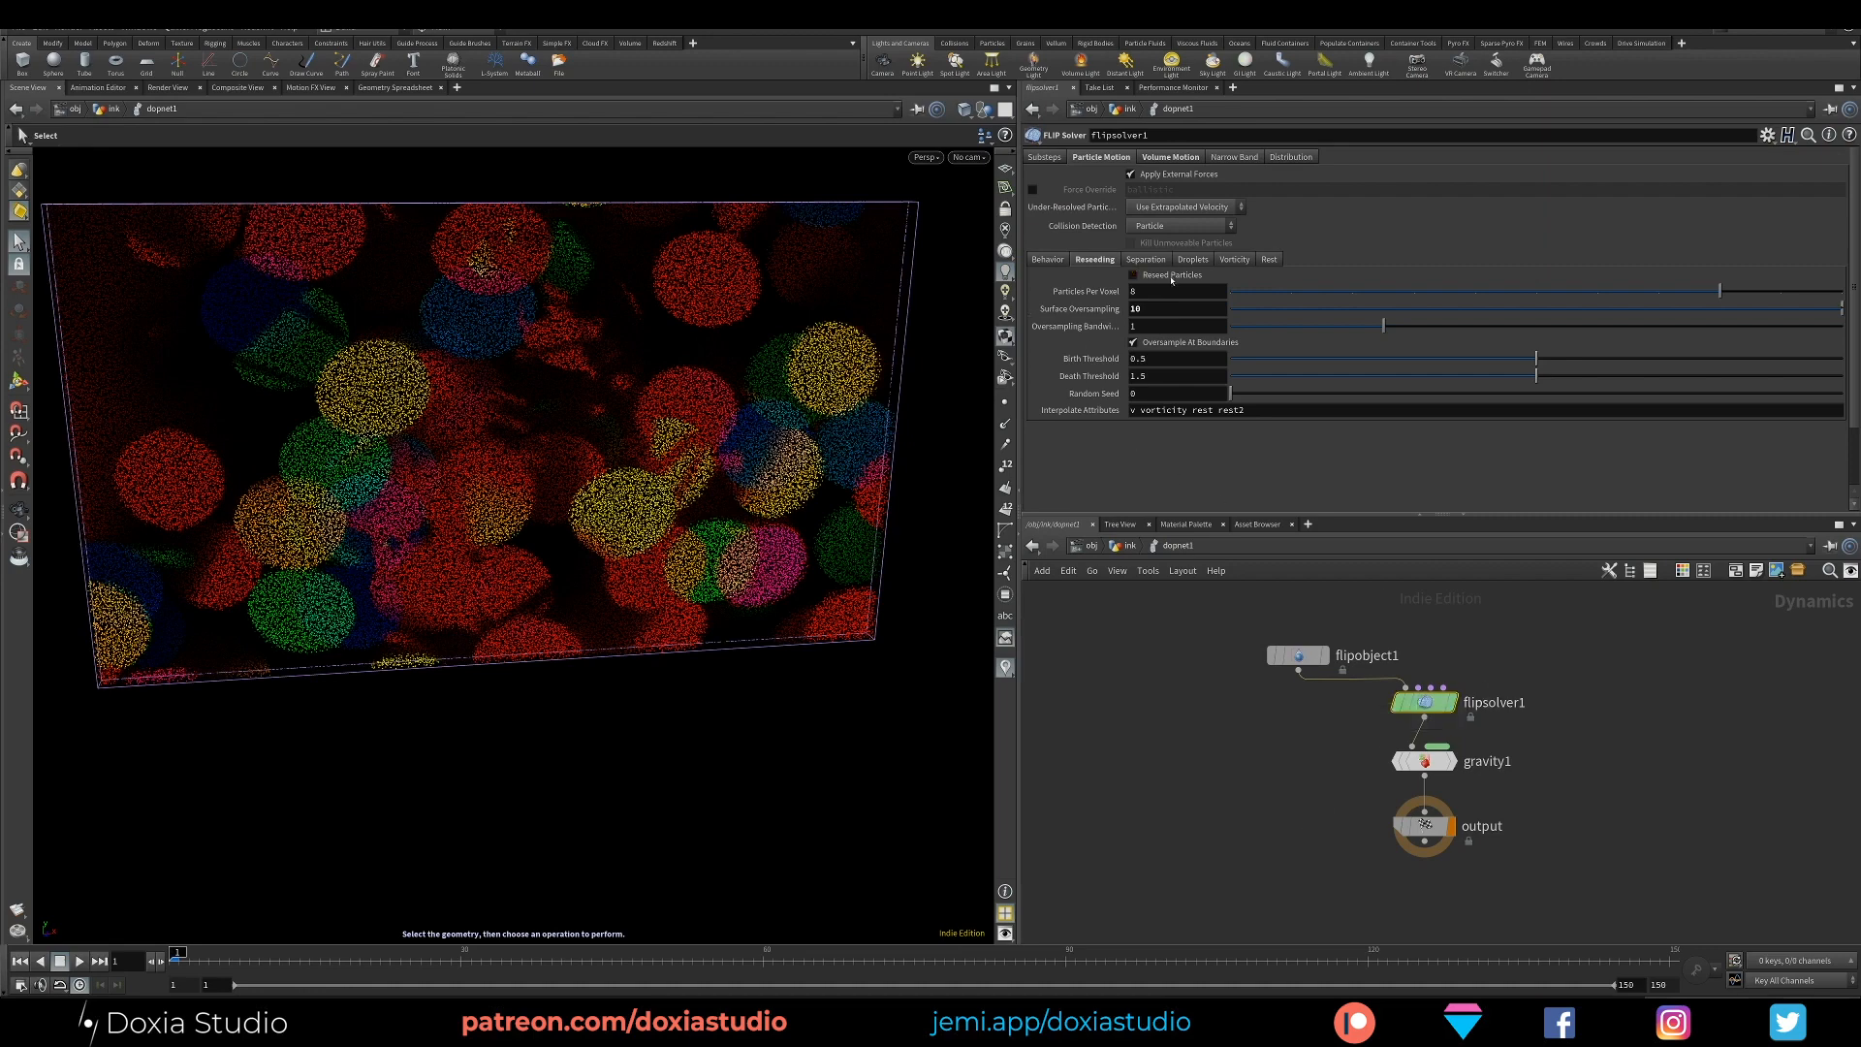
left_click(1170, 275)
key("u")
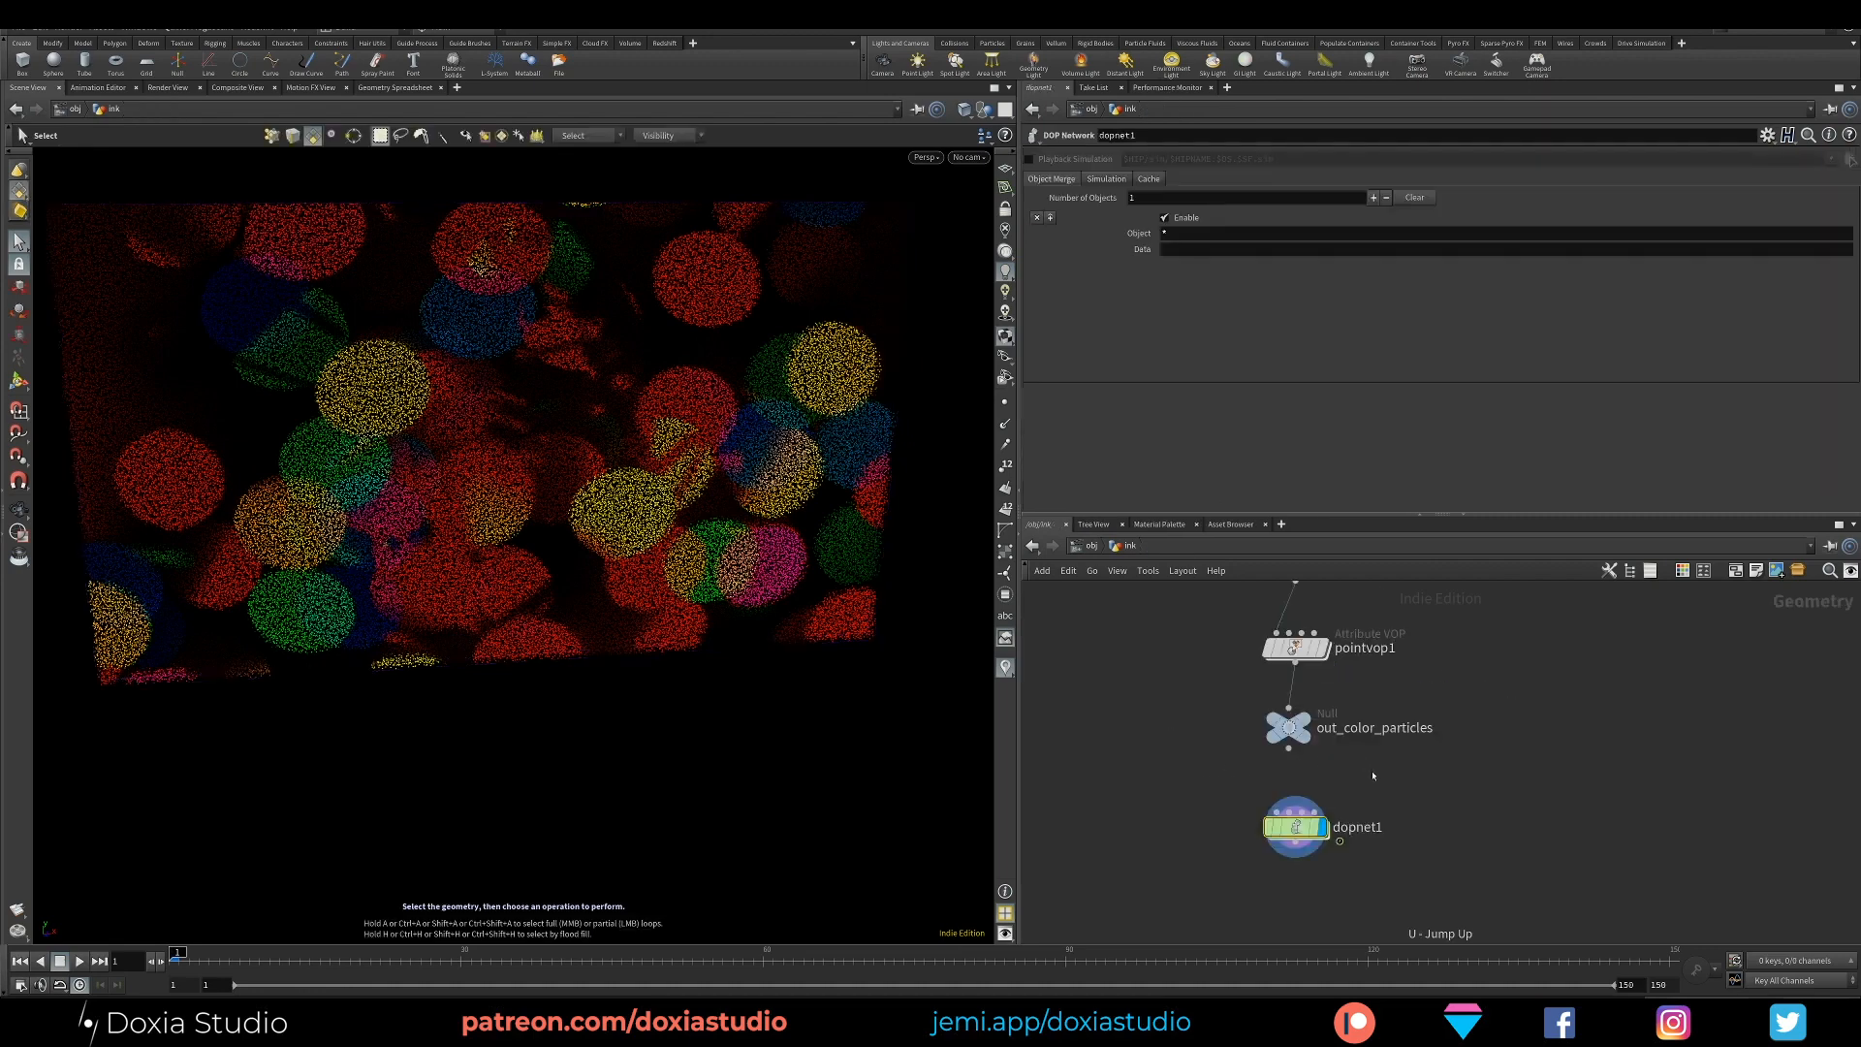
Set dopnet1's Cache Memory to 15000 MB
left_click(1149, 178)
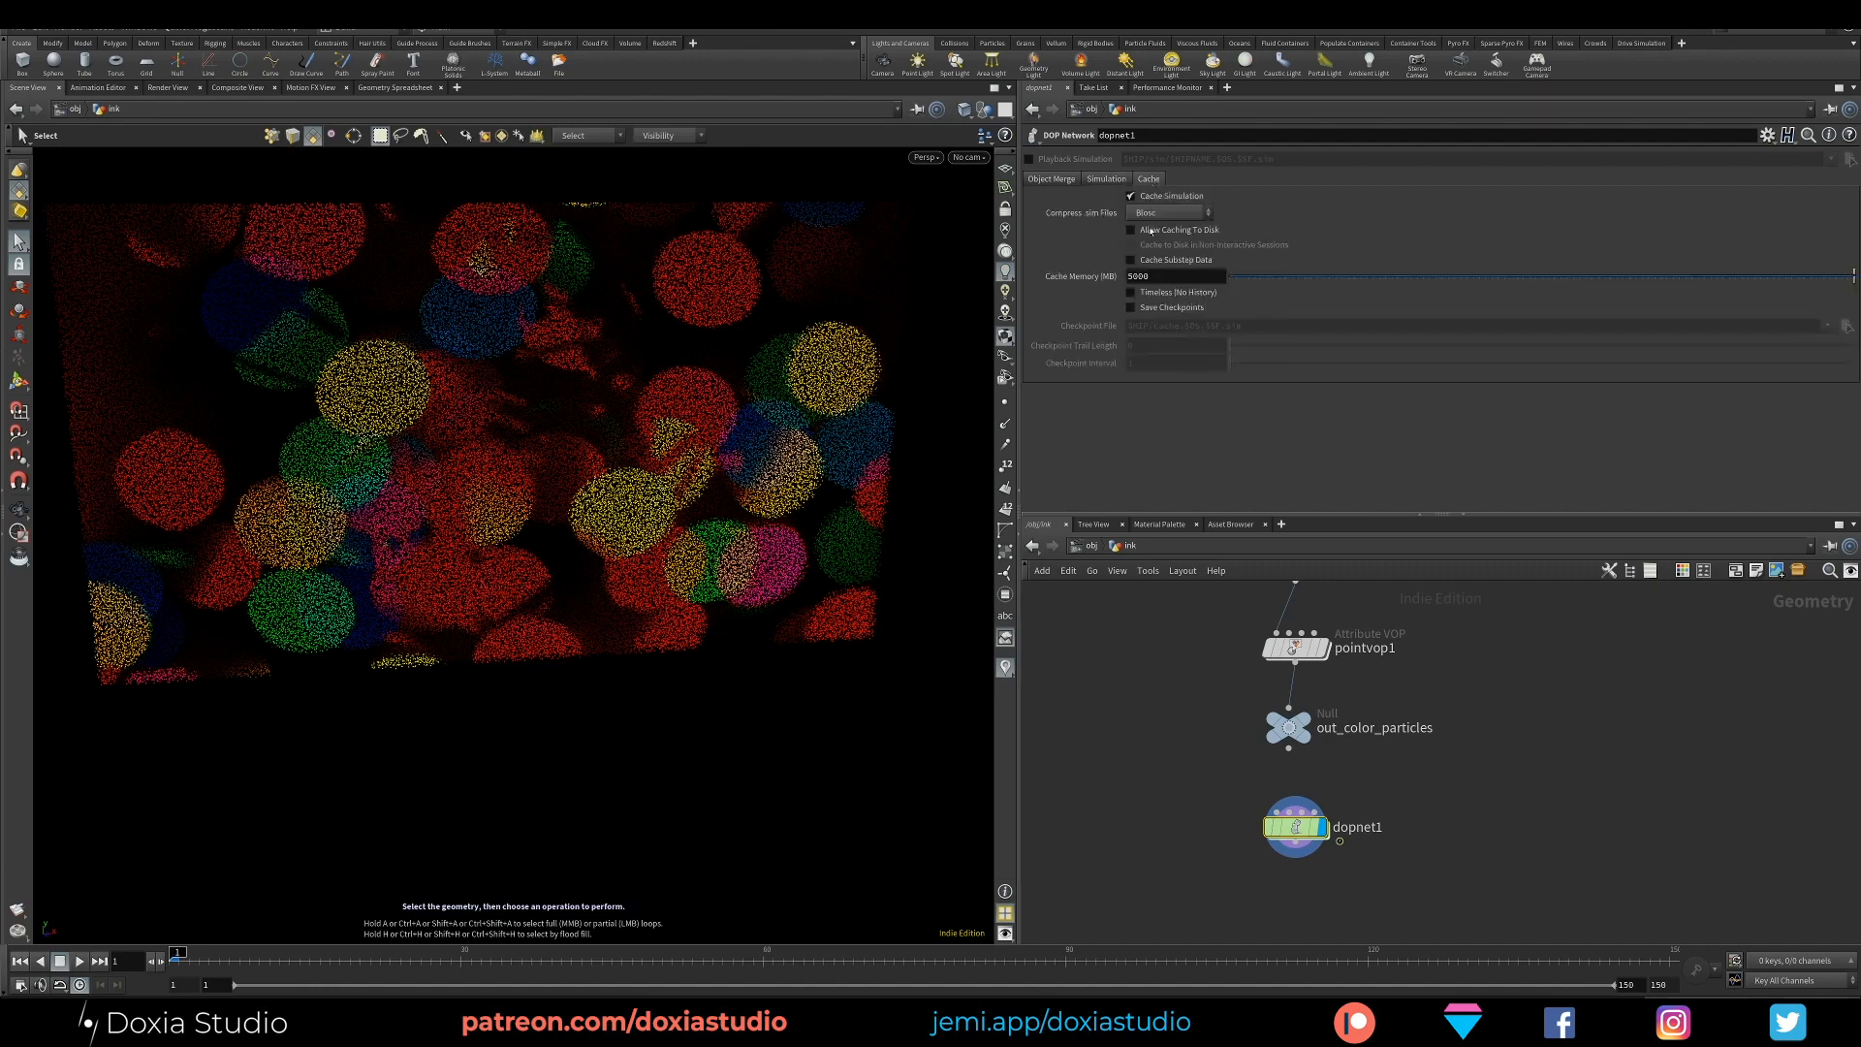
left_click(1131, 277)
type("1")
key("Return")
Play the simulation to frame 40 and switch the viewport background to the Light color scheme
left_click(80, 961)
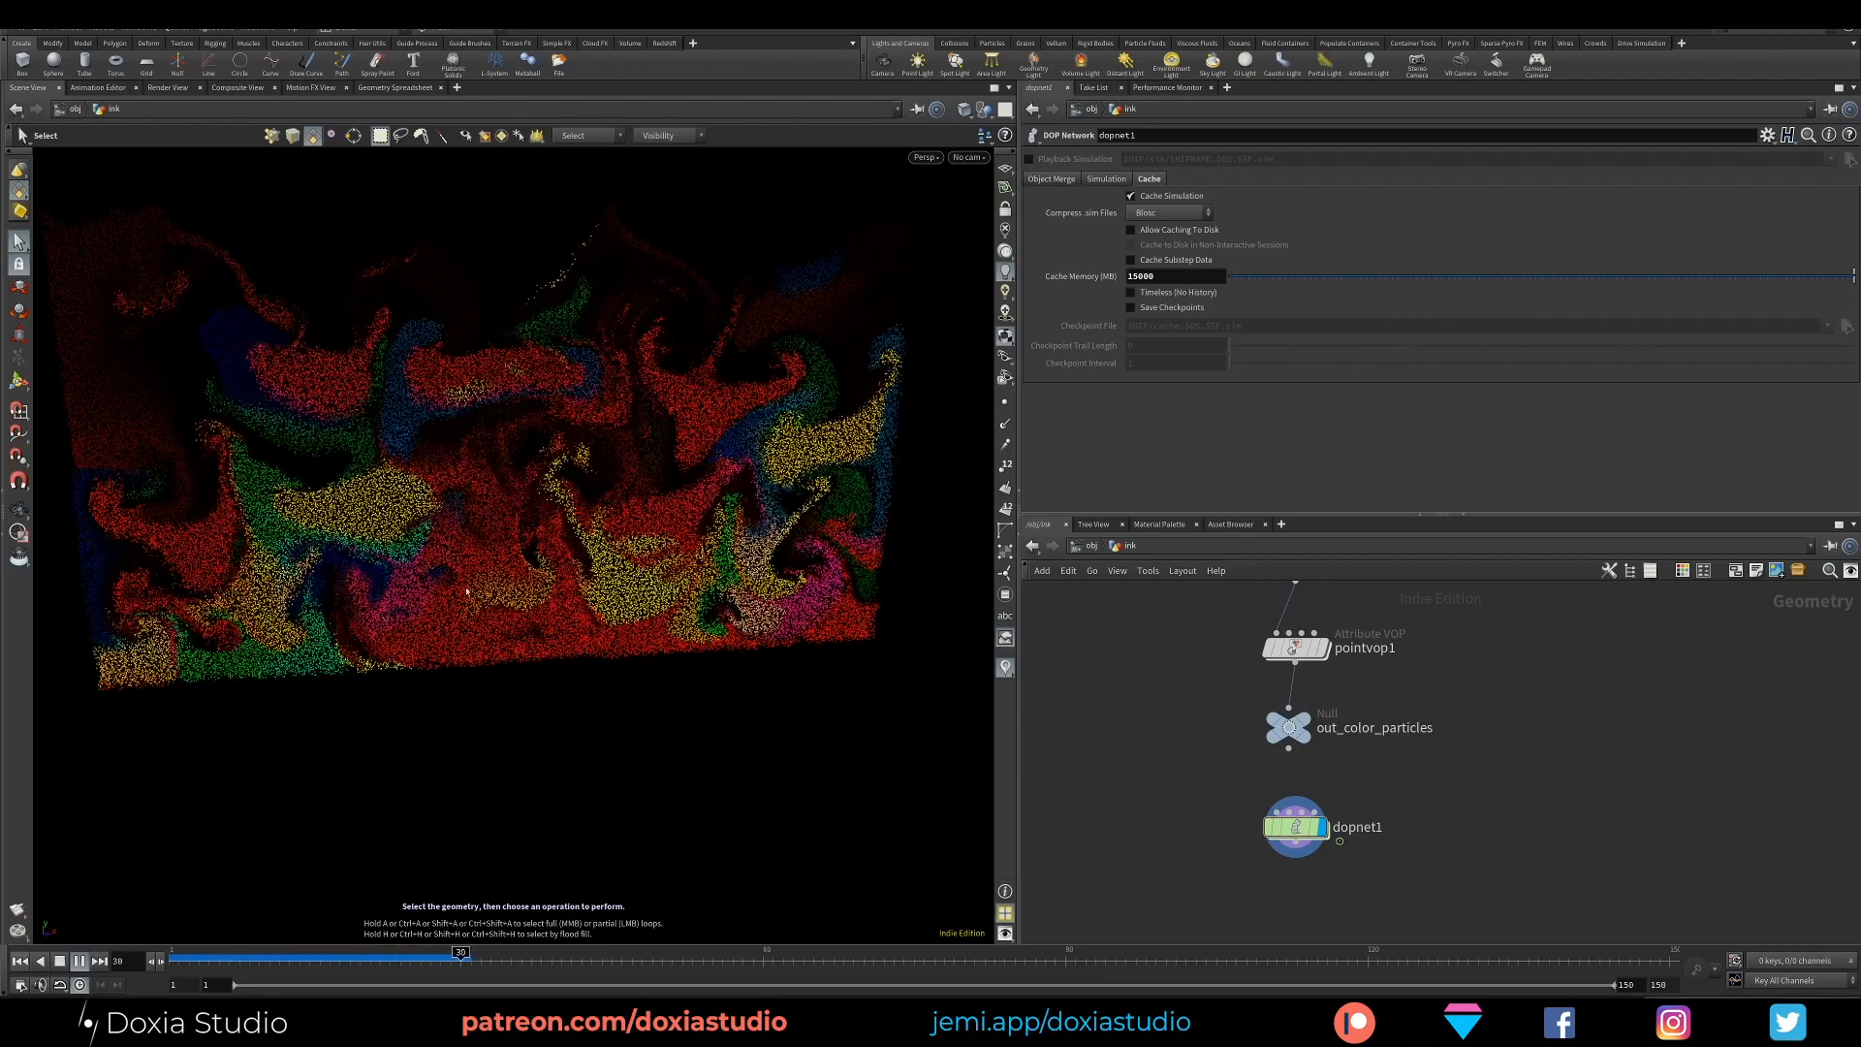
key("Up")
key("d")
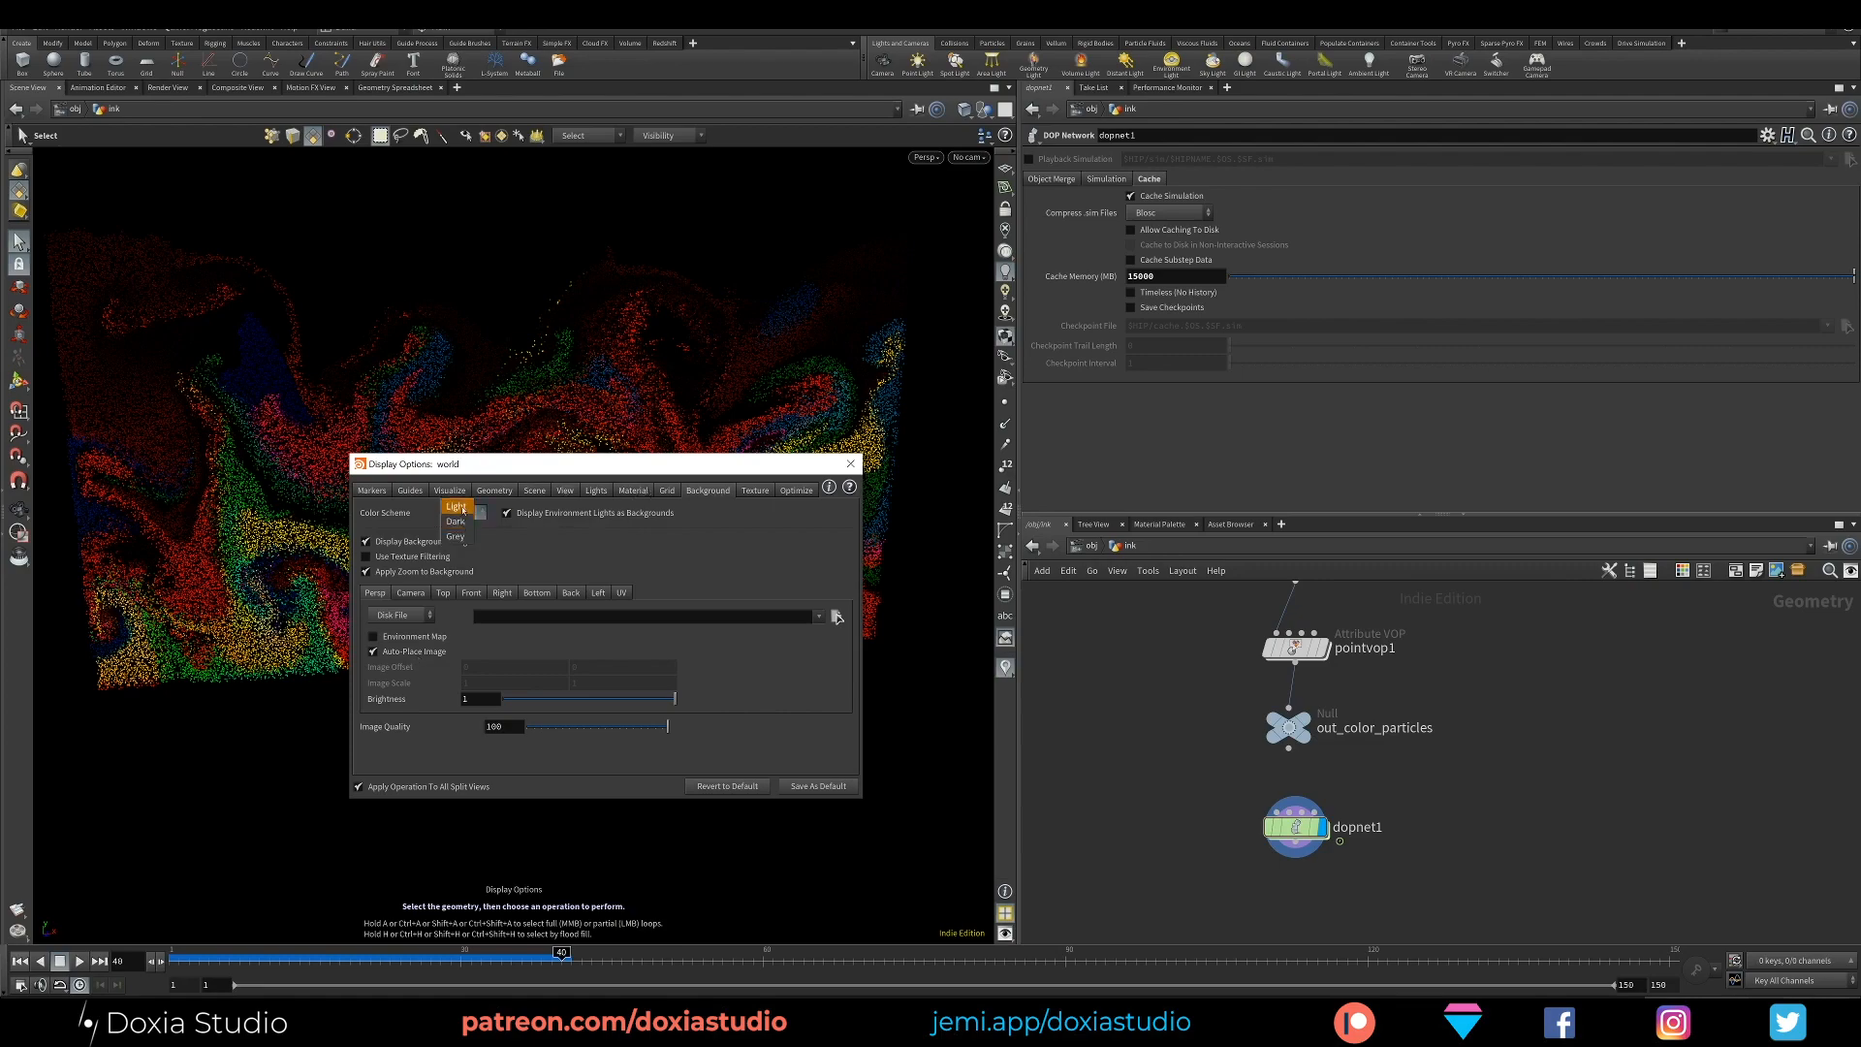
left_click(456, 507)
left_click(851, 463)
left_click_drag(593, 559, 536, 596)
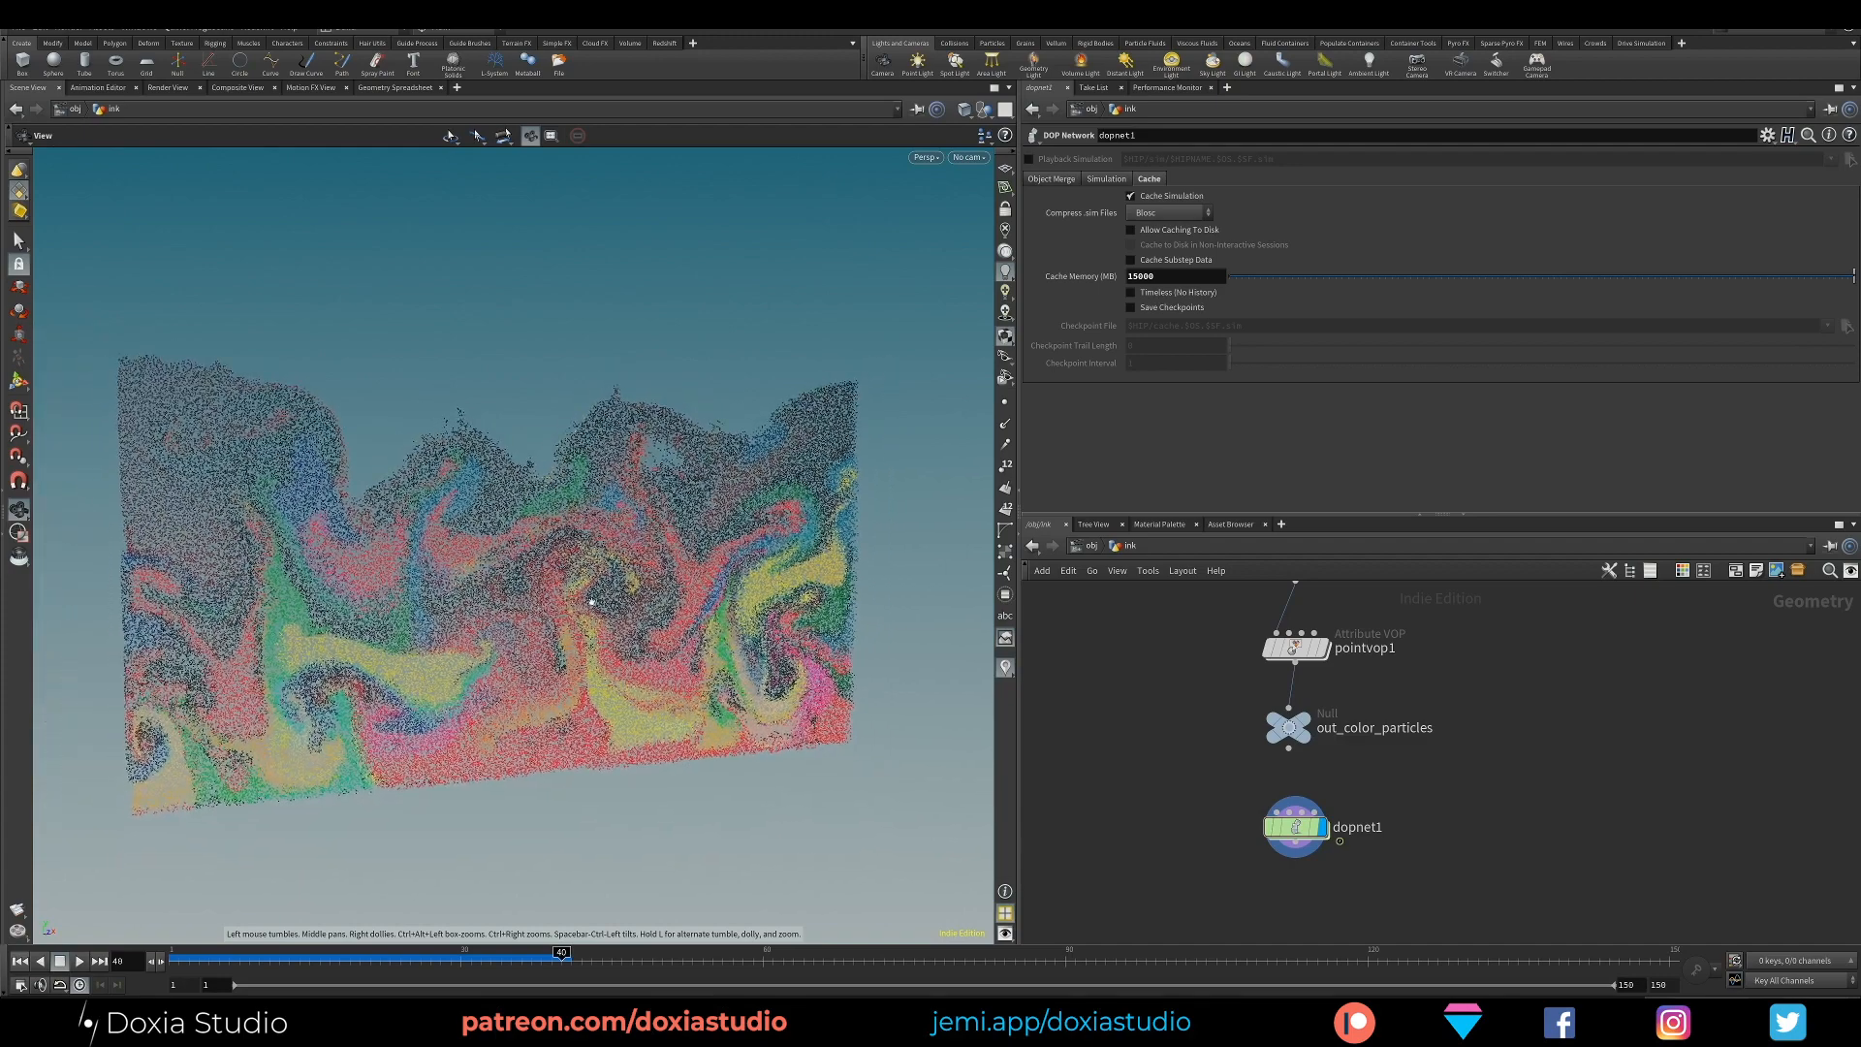
Return to frame 1 and set pointsfromvolume1's Point Separation to 0.04
left_click(19, 961)
middle_click_drag(1159, 591, 1127, 849)
left_click(1247, 732)
left_click(1146, 228)
key("BackSpace")
type("4")
left_click(1096, 740)
Play the denser simulation, scrub through its early frames from a closer angled view and return to frame 1
middle_click_drag(1106, 755, 1124, 635)
left_click(80, 961)
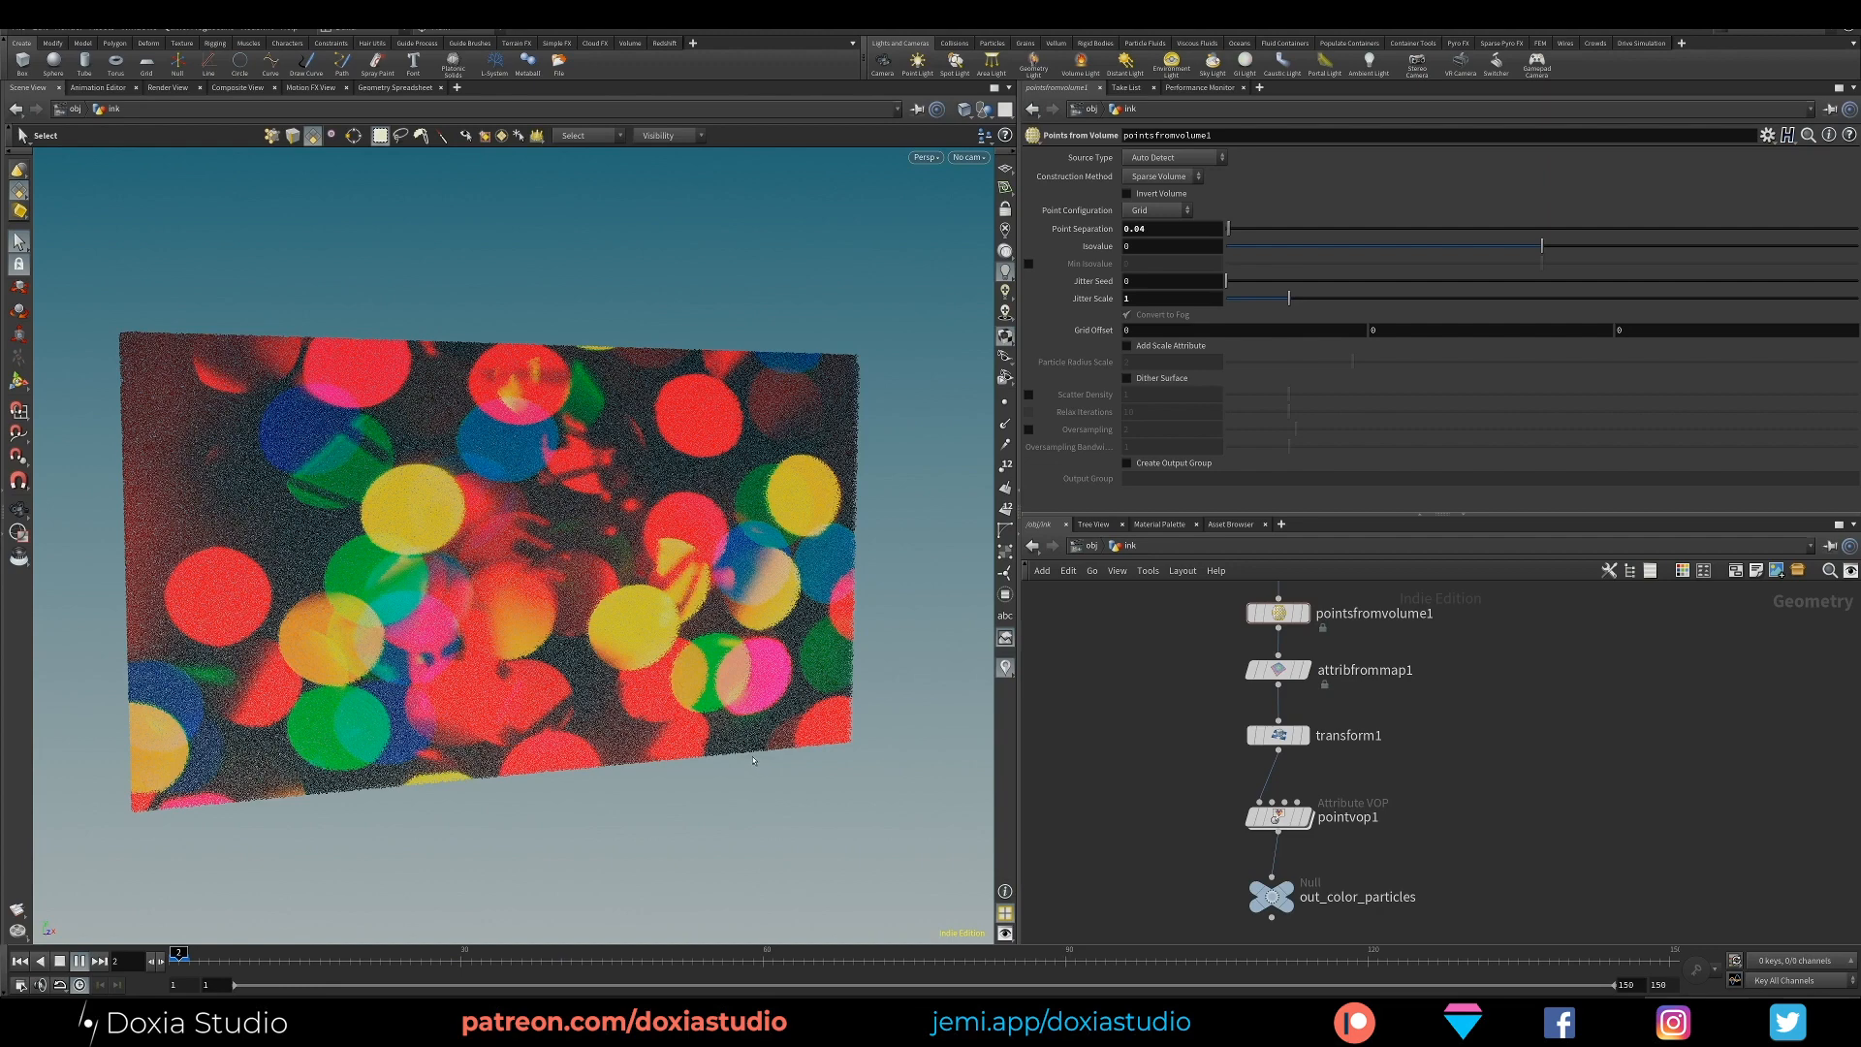
left_click(78, 959)
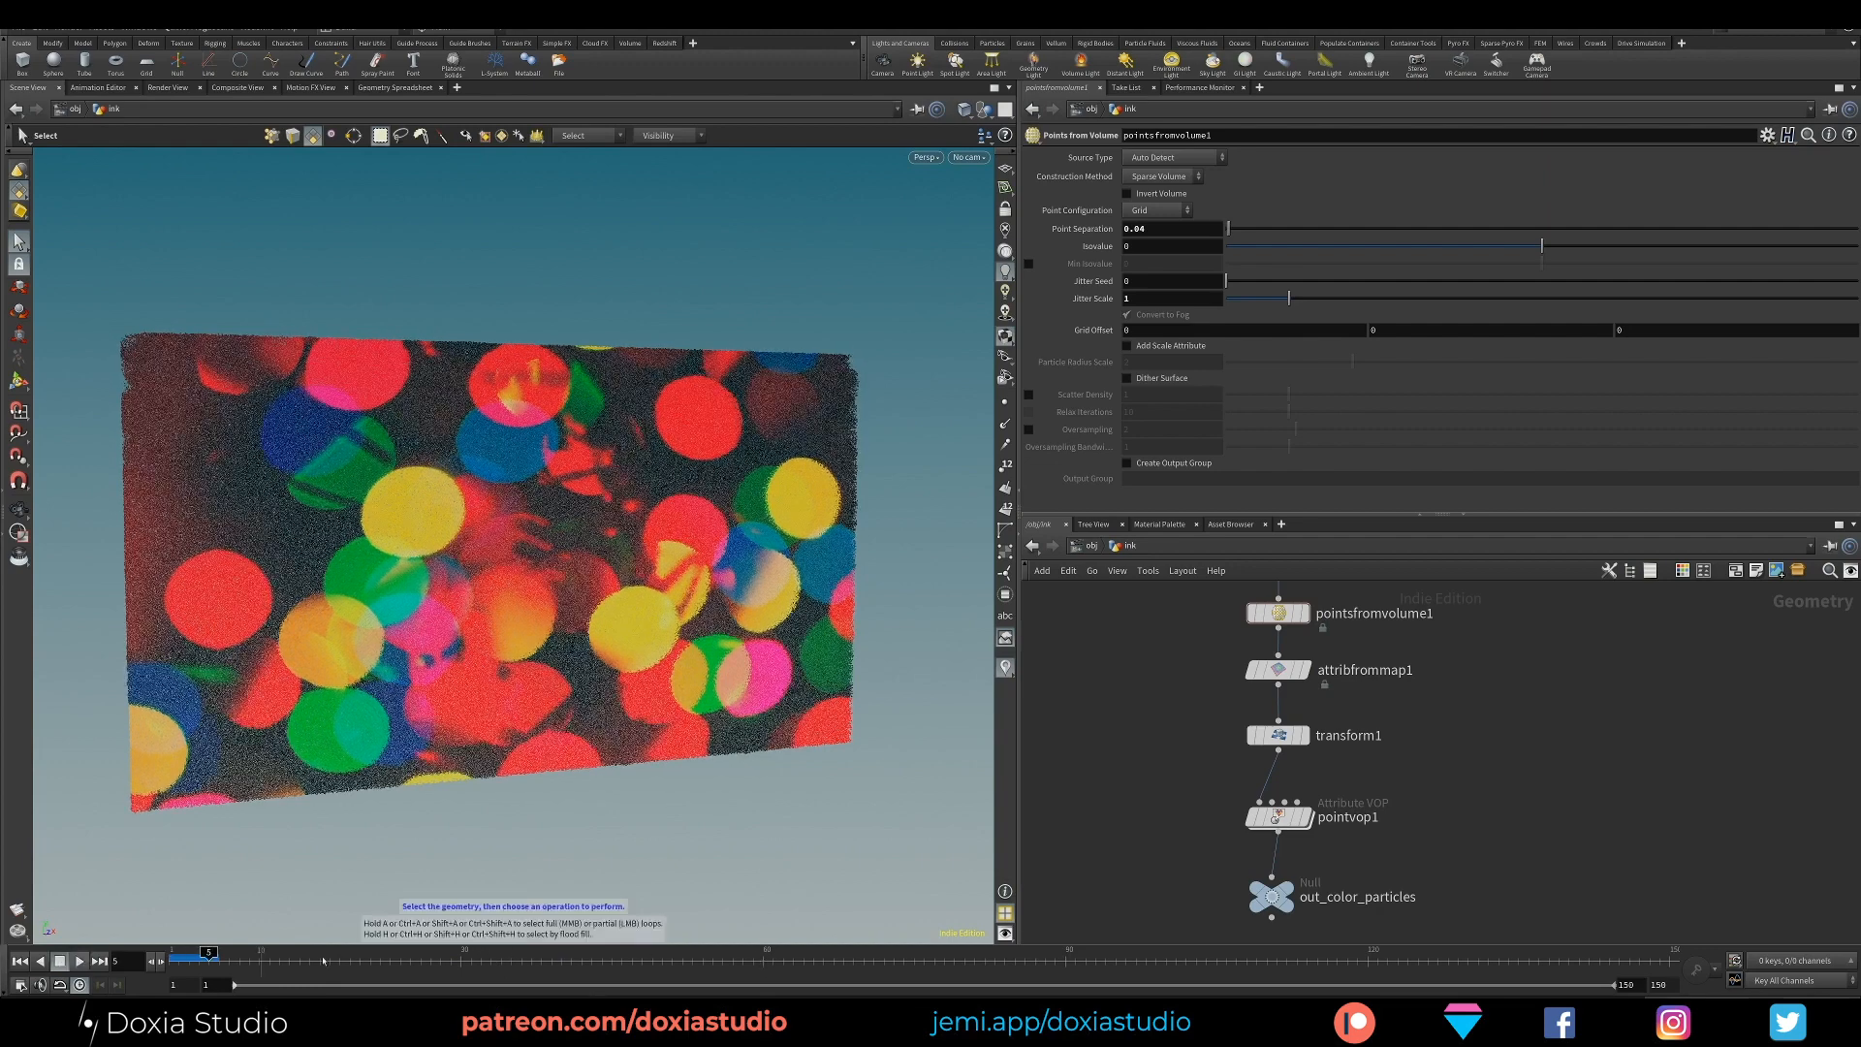
middle_click_drag(1136, 805, 1128, 699)
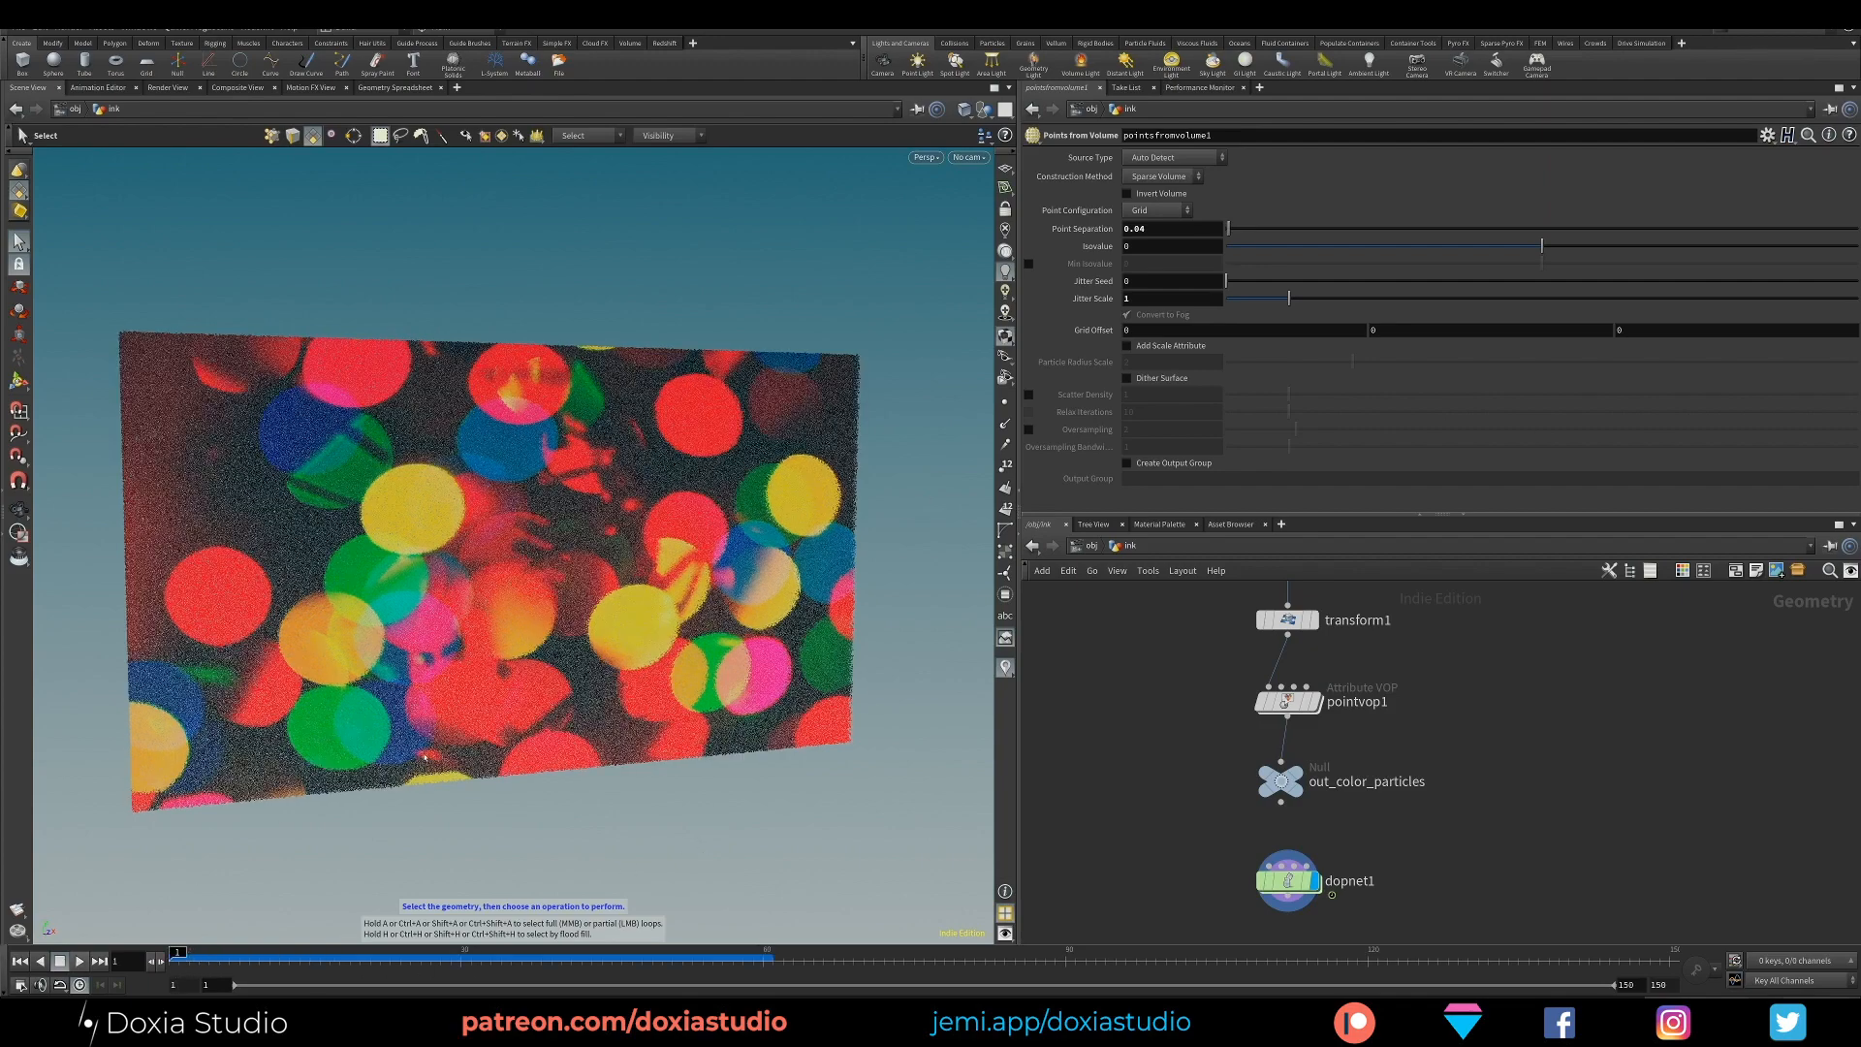
left_click_drag(536, 676, 533, 671, "alt")
mouse_move(200, 959)
left_mouse_down()
mouse_move(376, 958)
mouse_move(213, 964)
left_mouse_up()
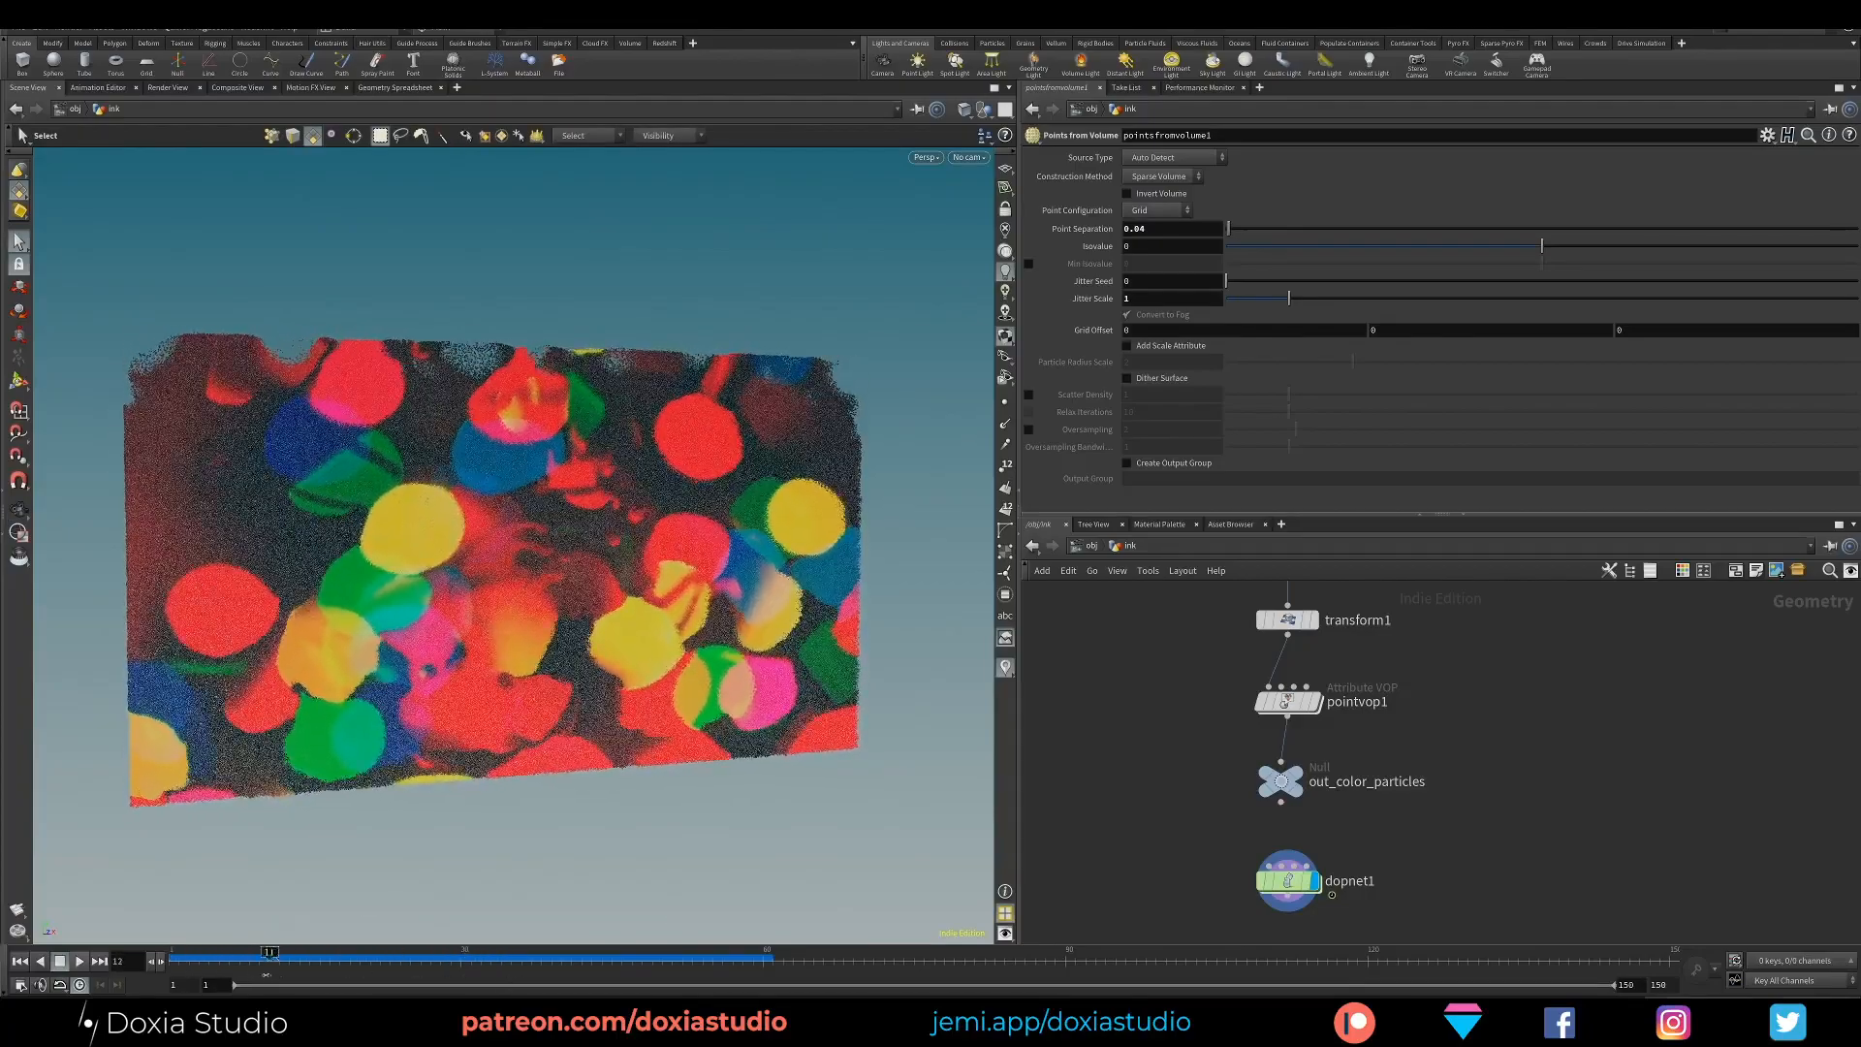
right_click_drag(523, 704, 611, 703, "alt")
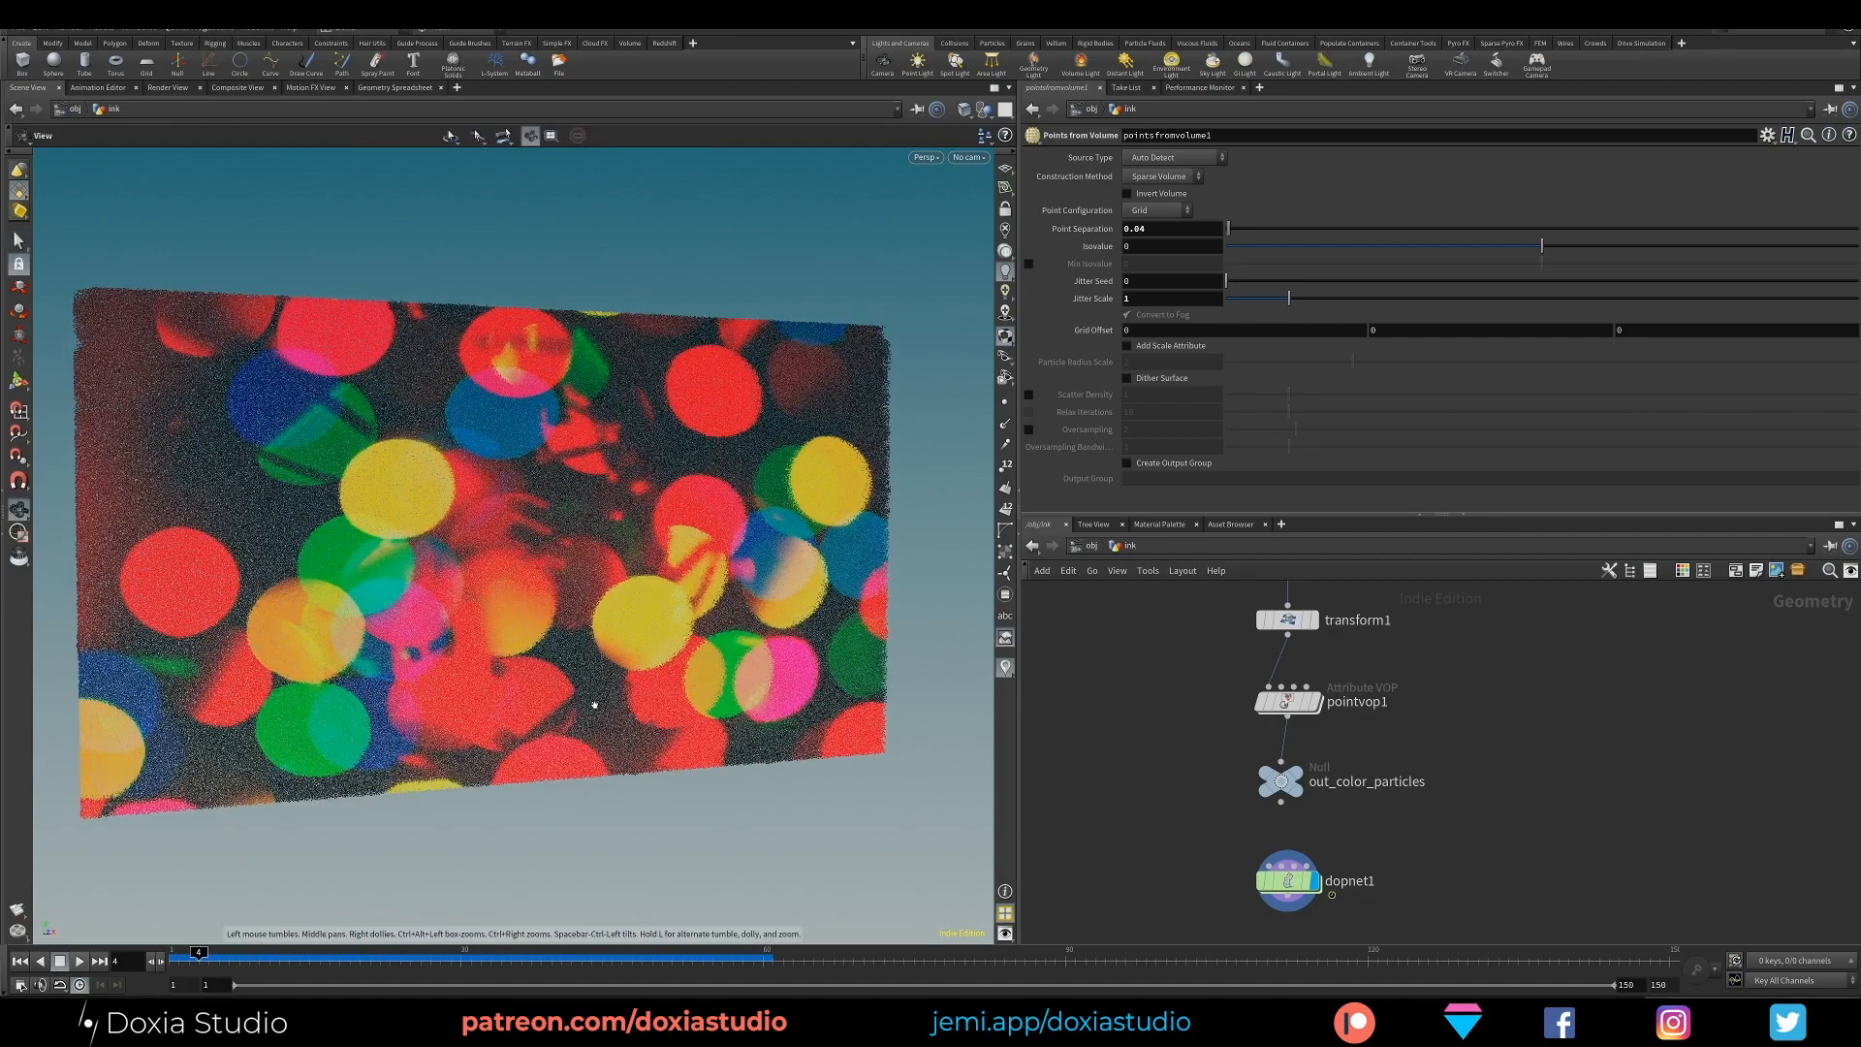
left_click_drag(598, 737, 521, 777, "alt")
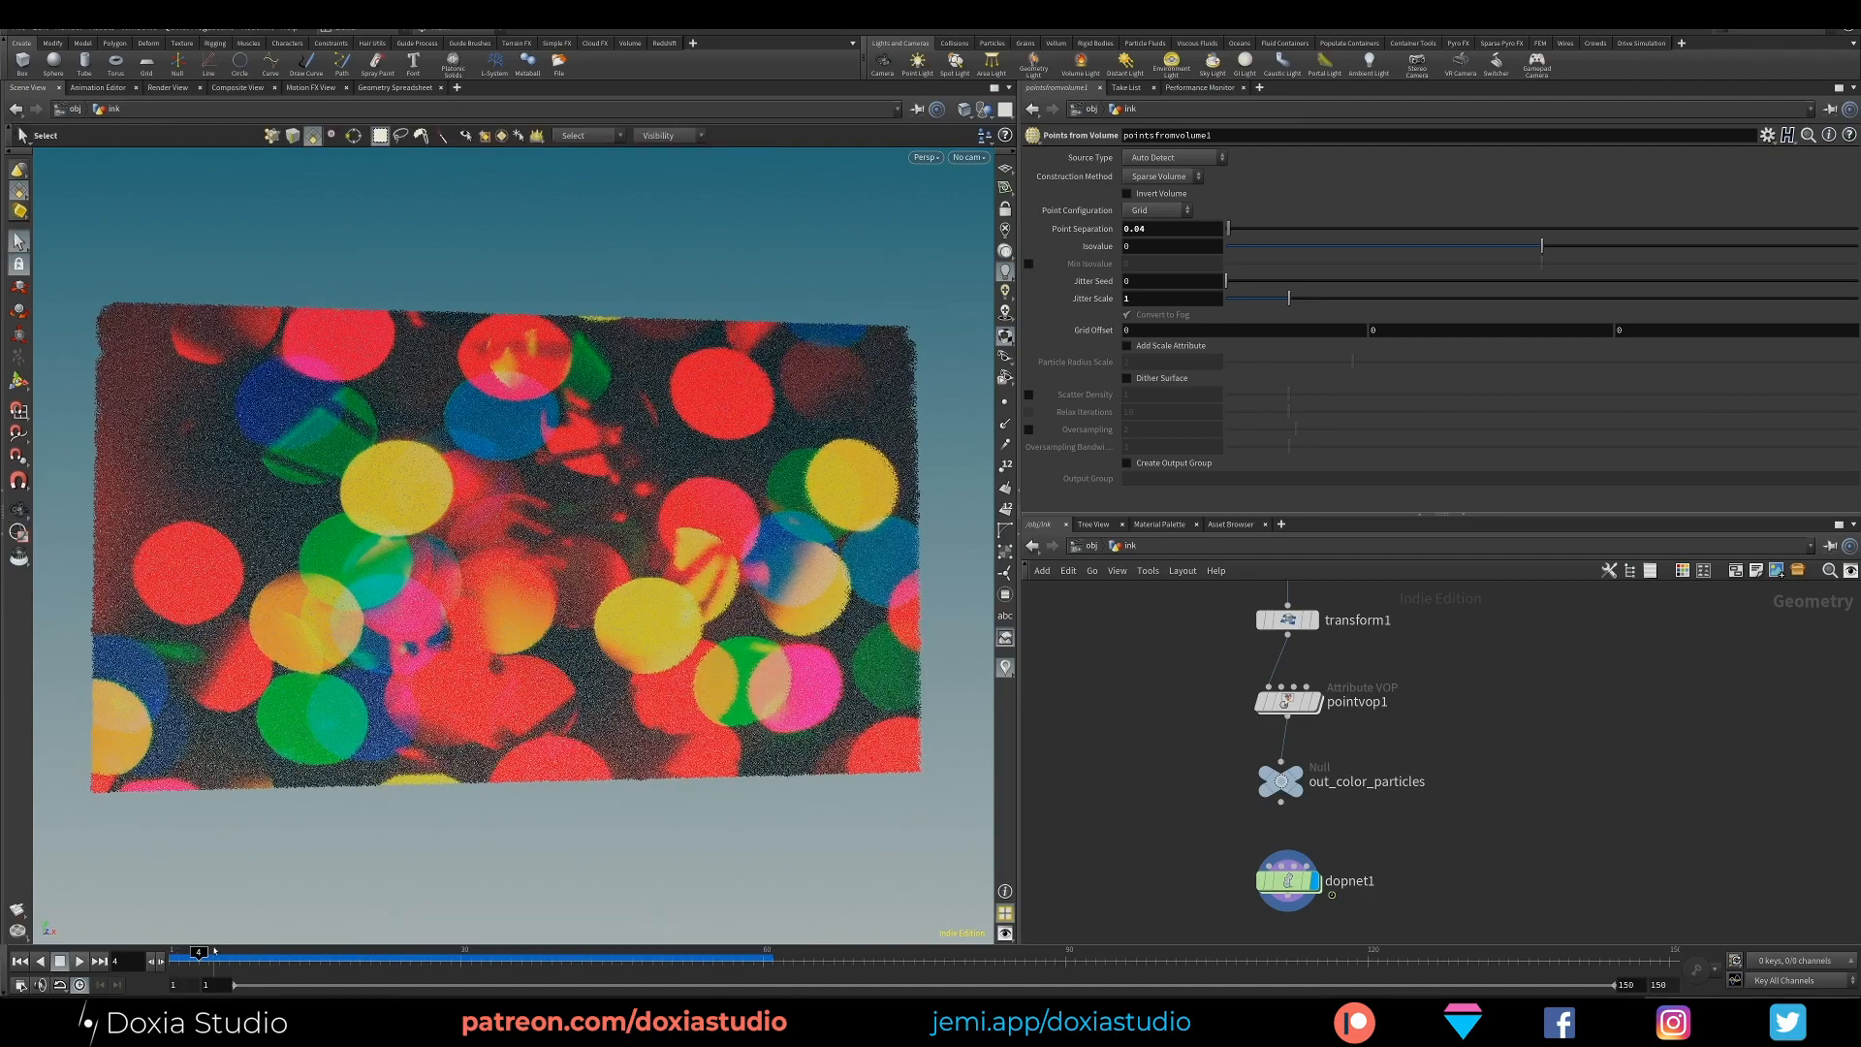
mouse_move(222, 960)
left_mouse_down()
mouse_move(611, 960)
mouse_move(171, 967)
left_mouse_up()
Add a DOP Import node below dopnet1 in the ink network and display it
middle_click_drag(1144, 809, 1144, 639)
left_click_drag(1276, 713, 1268, 696)
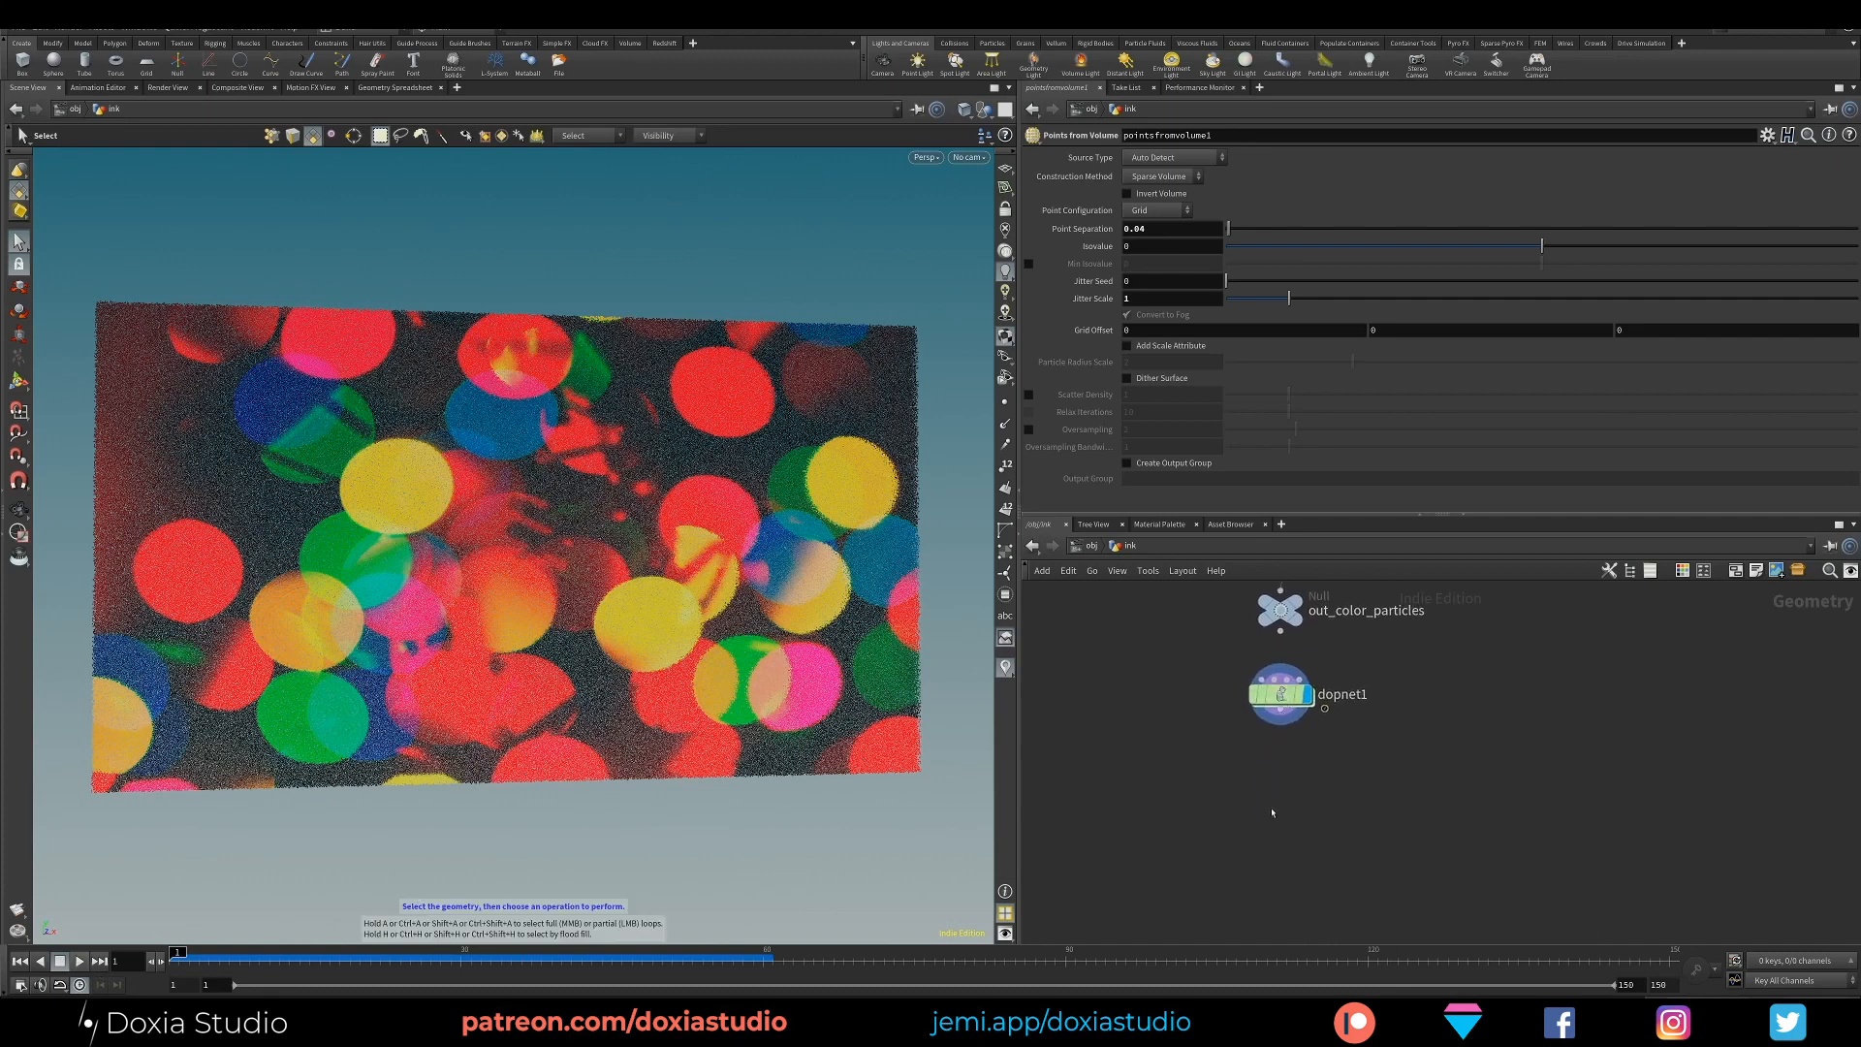
key("Tab")
type("dopi")
left_click(1419, 367)
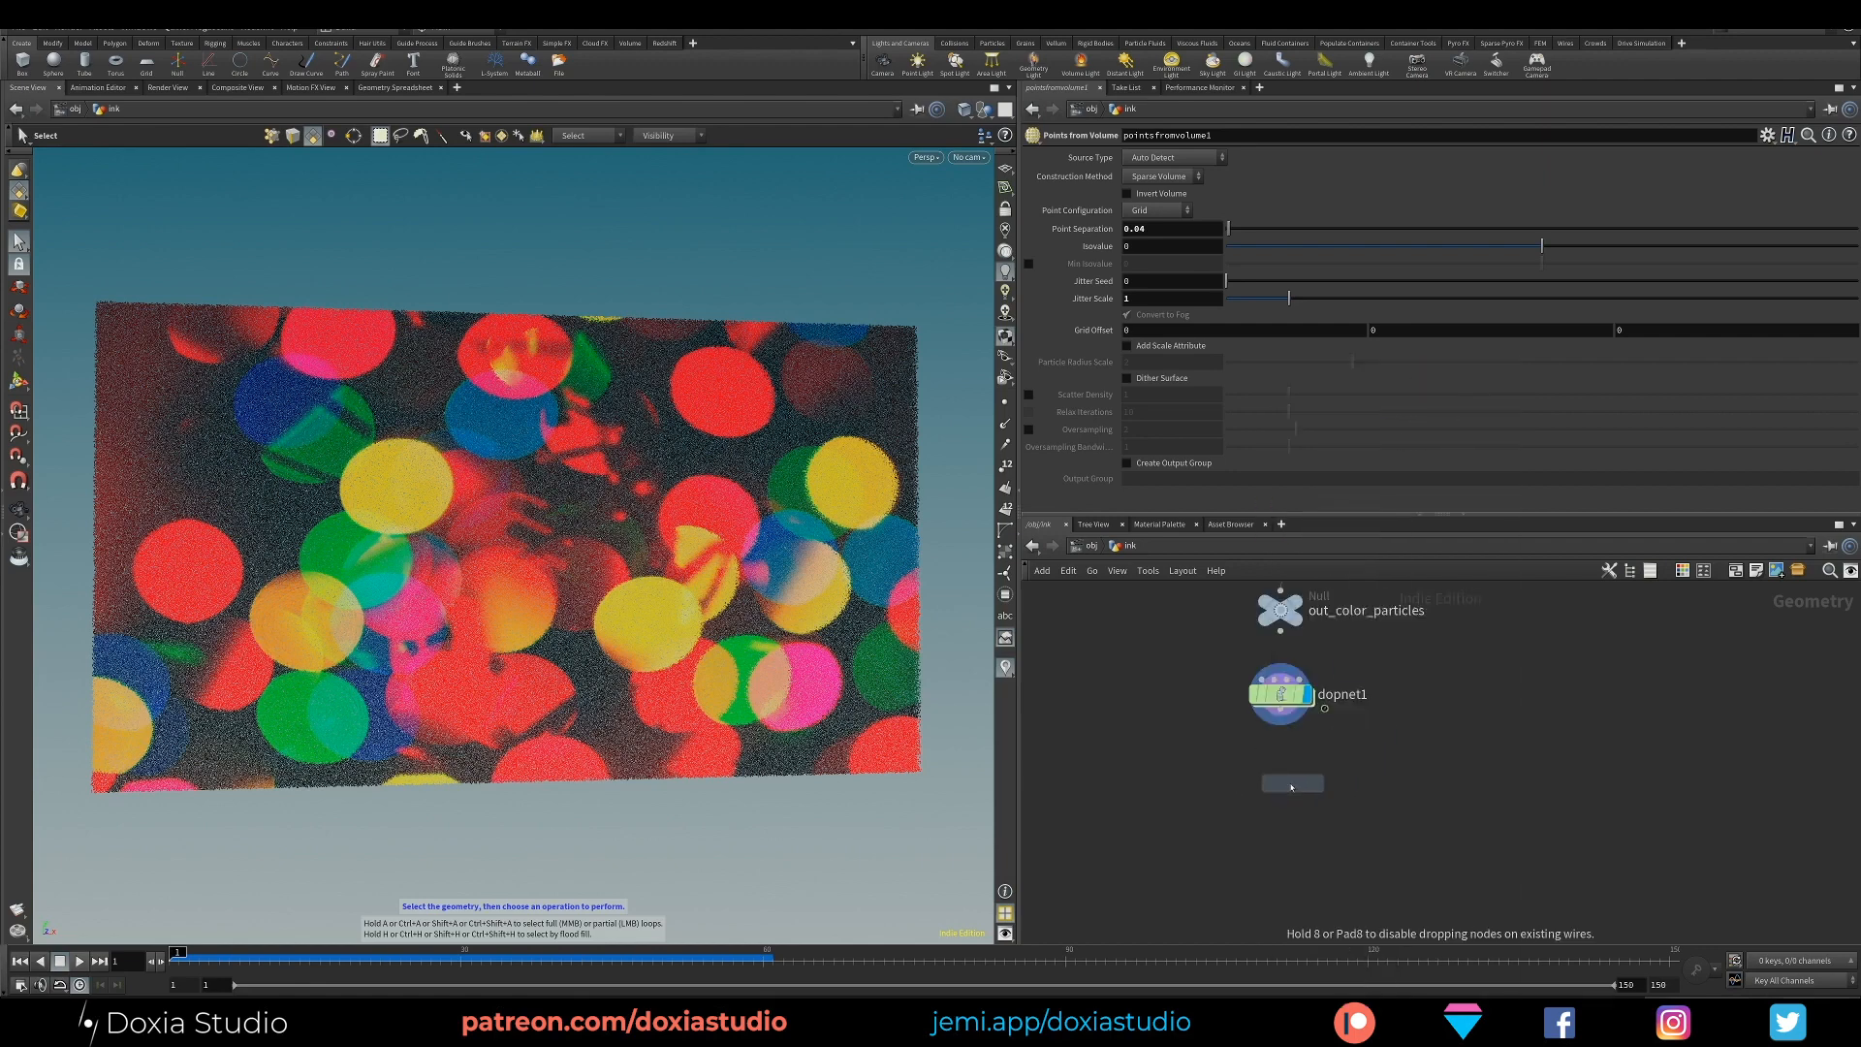
left_click(1290, 790)
left_click(1302, 795)
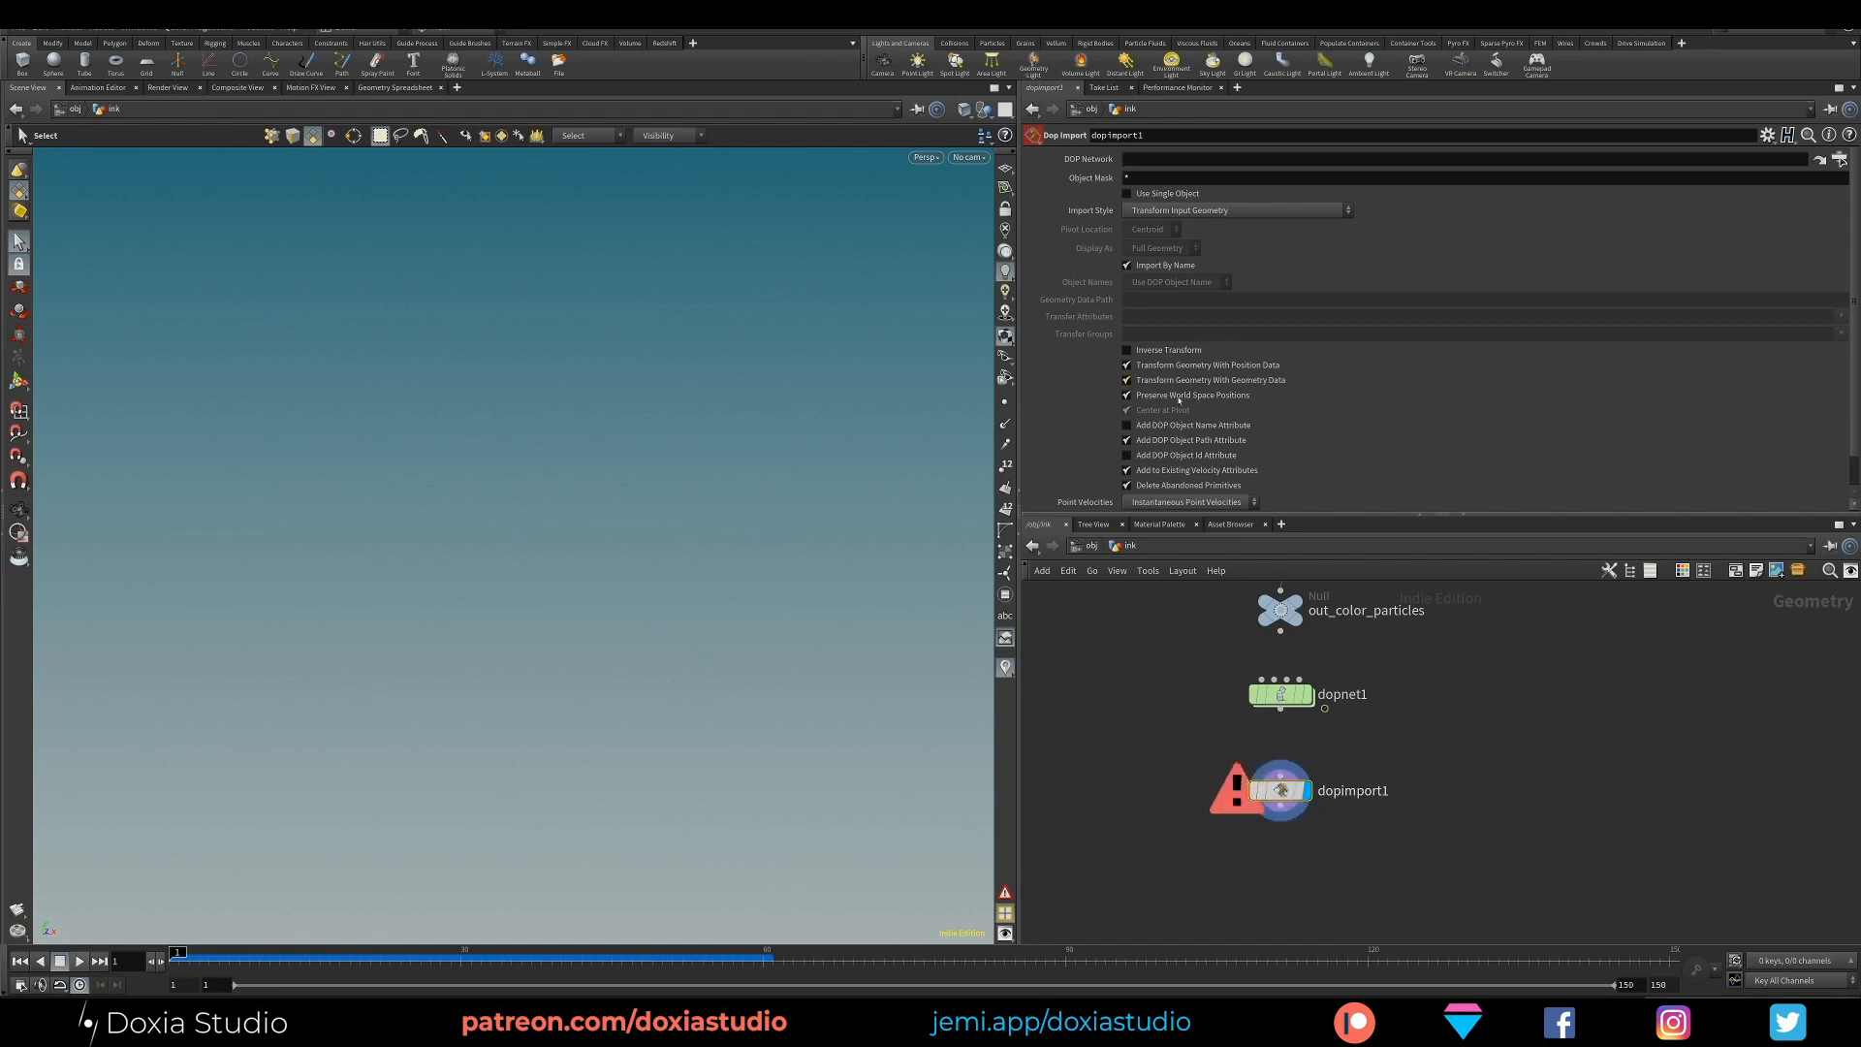
Point dopimport1 at ../dopnet1 with object mask flipo* and set its Import Style to Fetch Geometry from DOP Network
left_click_drag(1261, 681, 1166, 158)
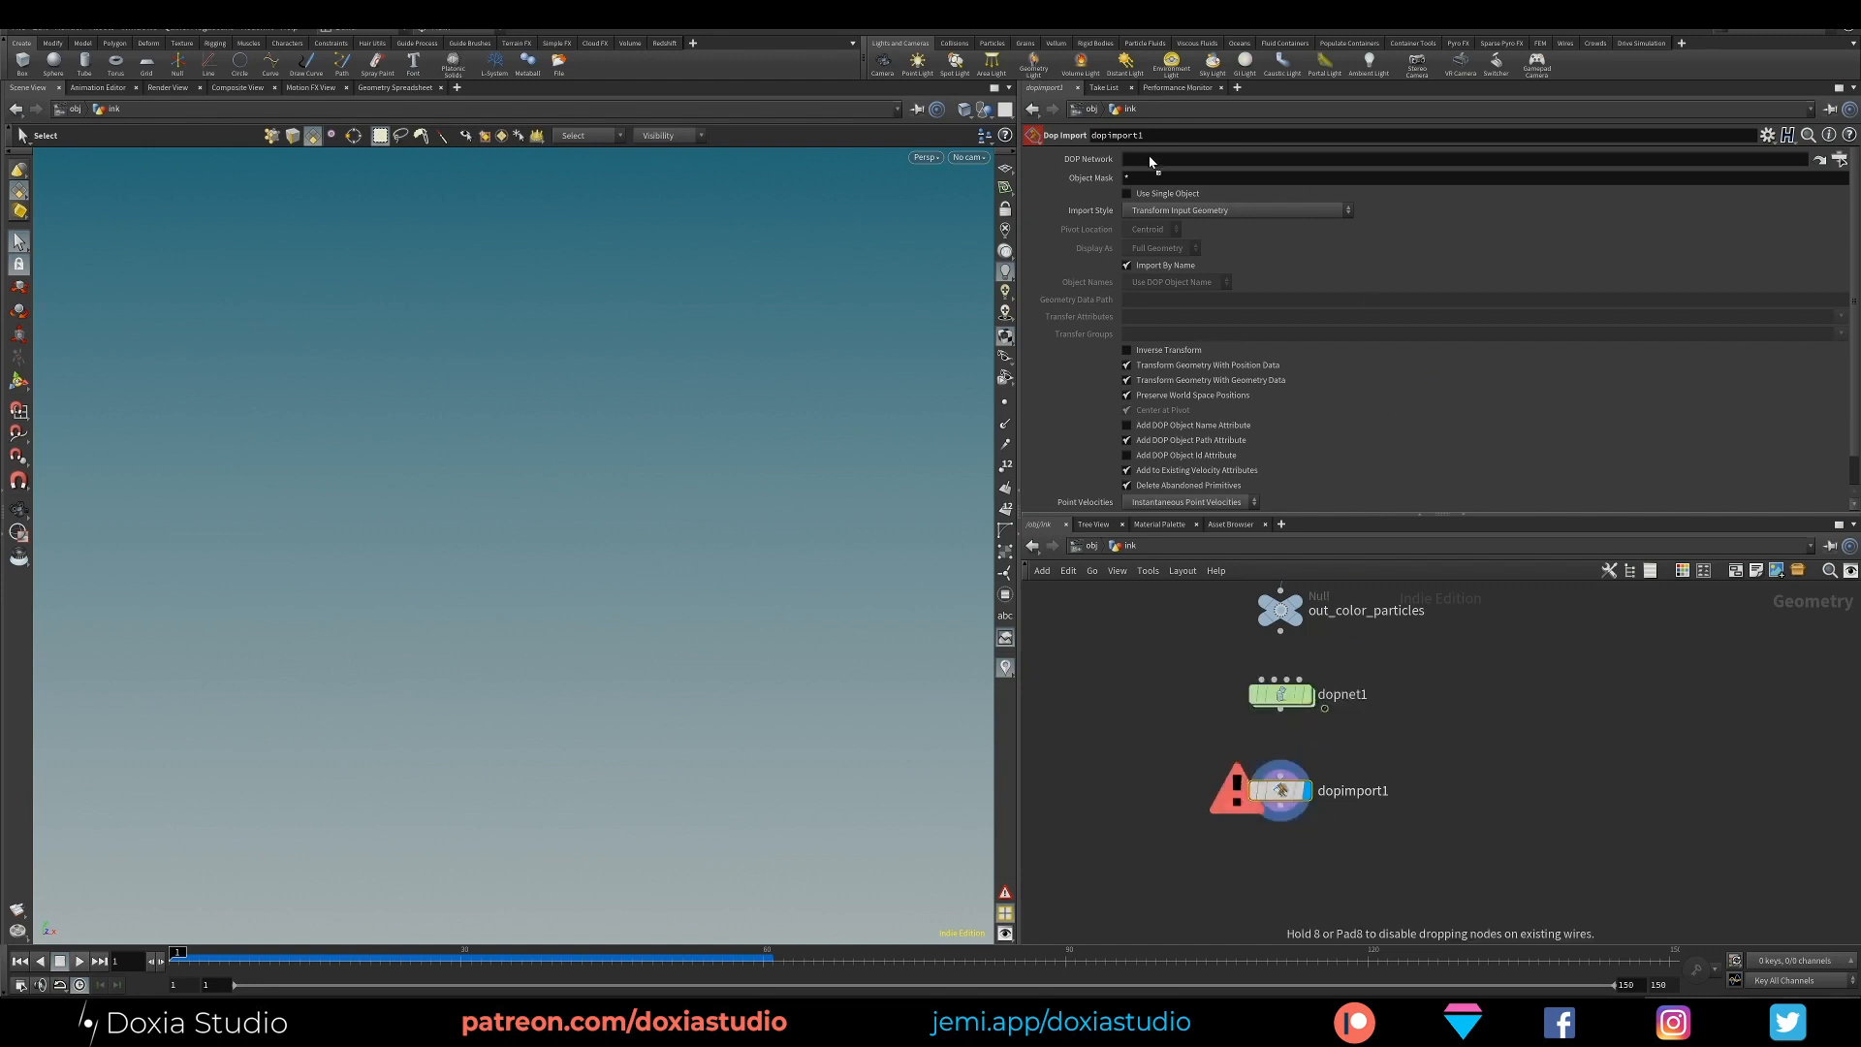
left_click(1147, 181)
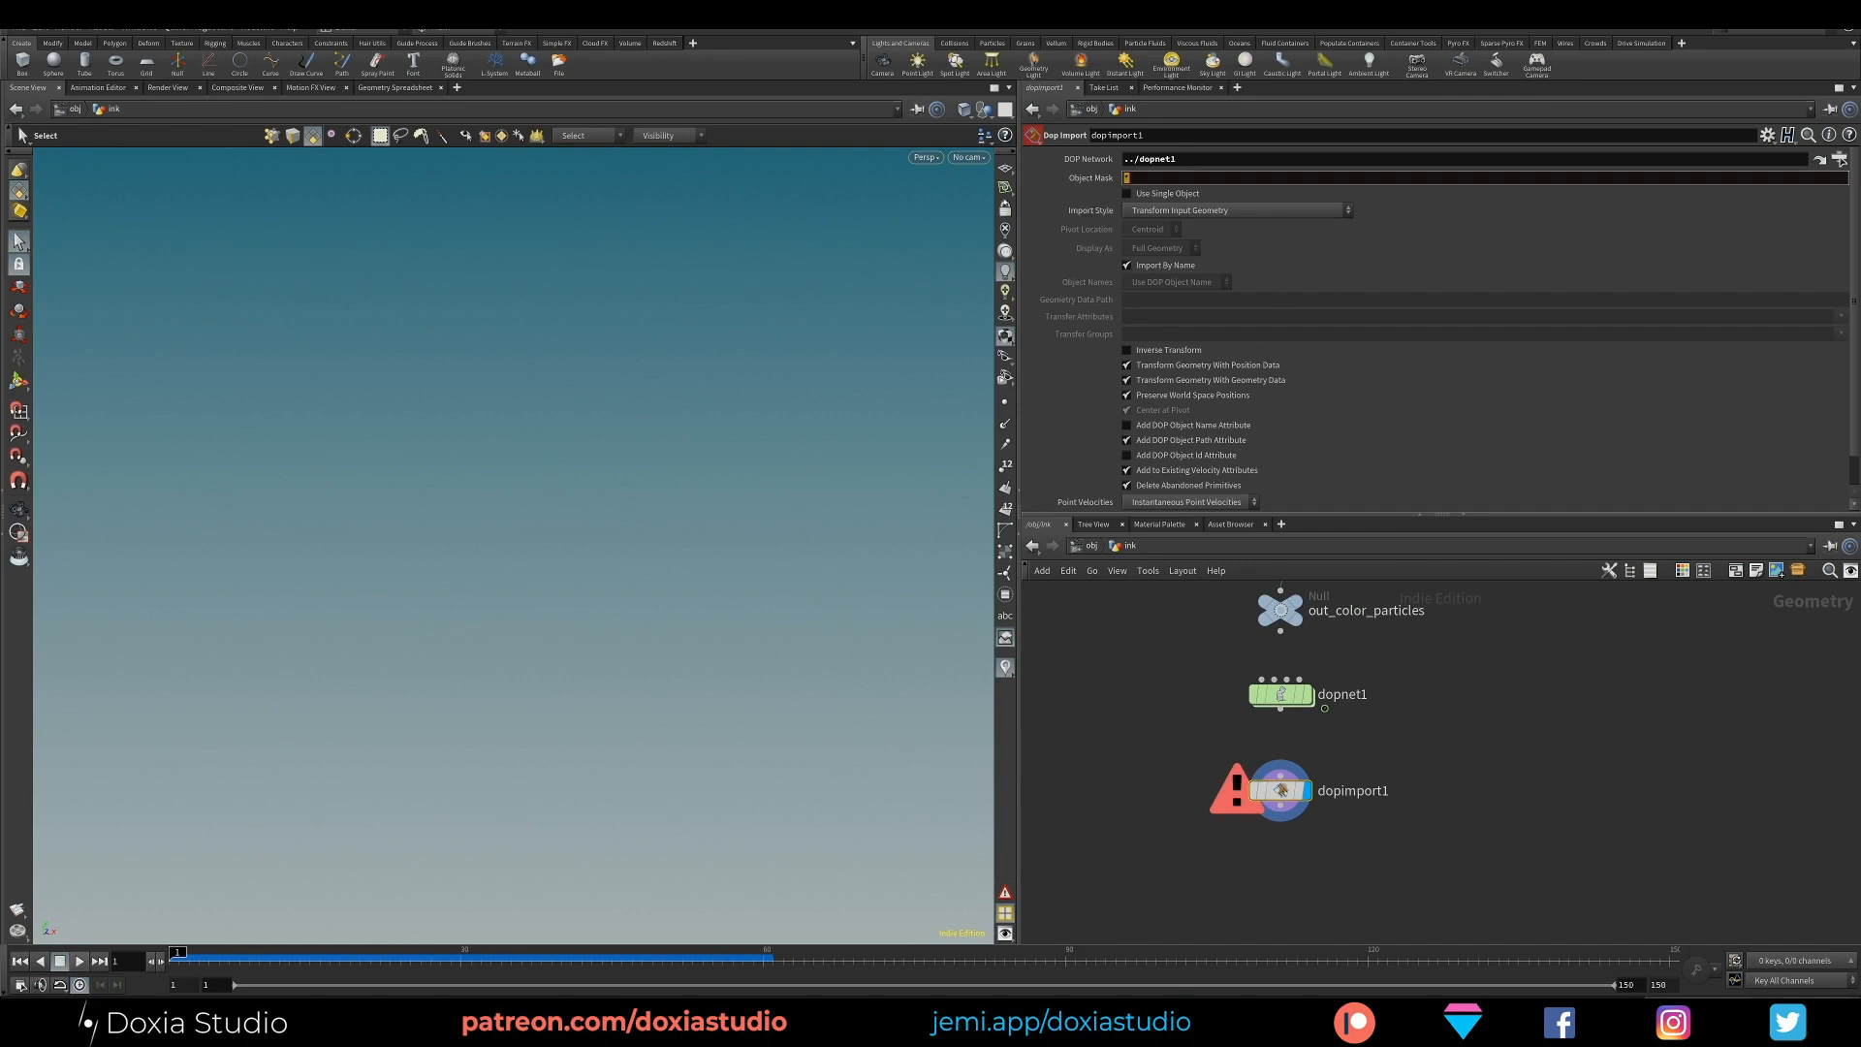
type("flipo*")
key("Return")
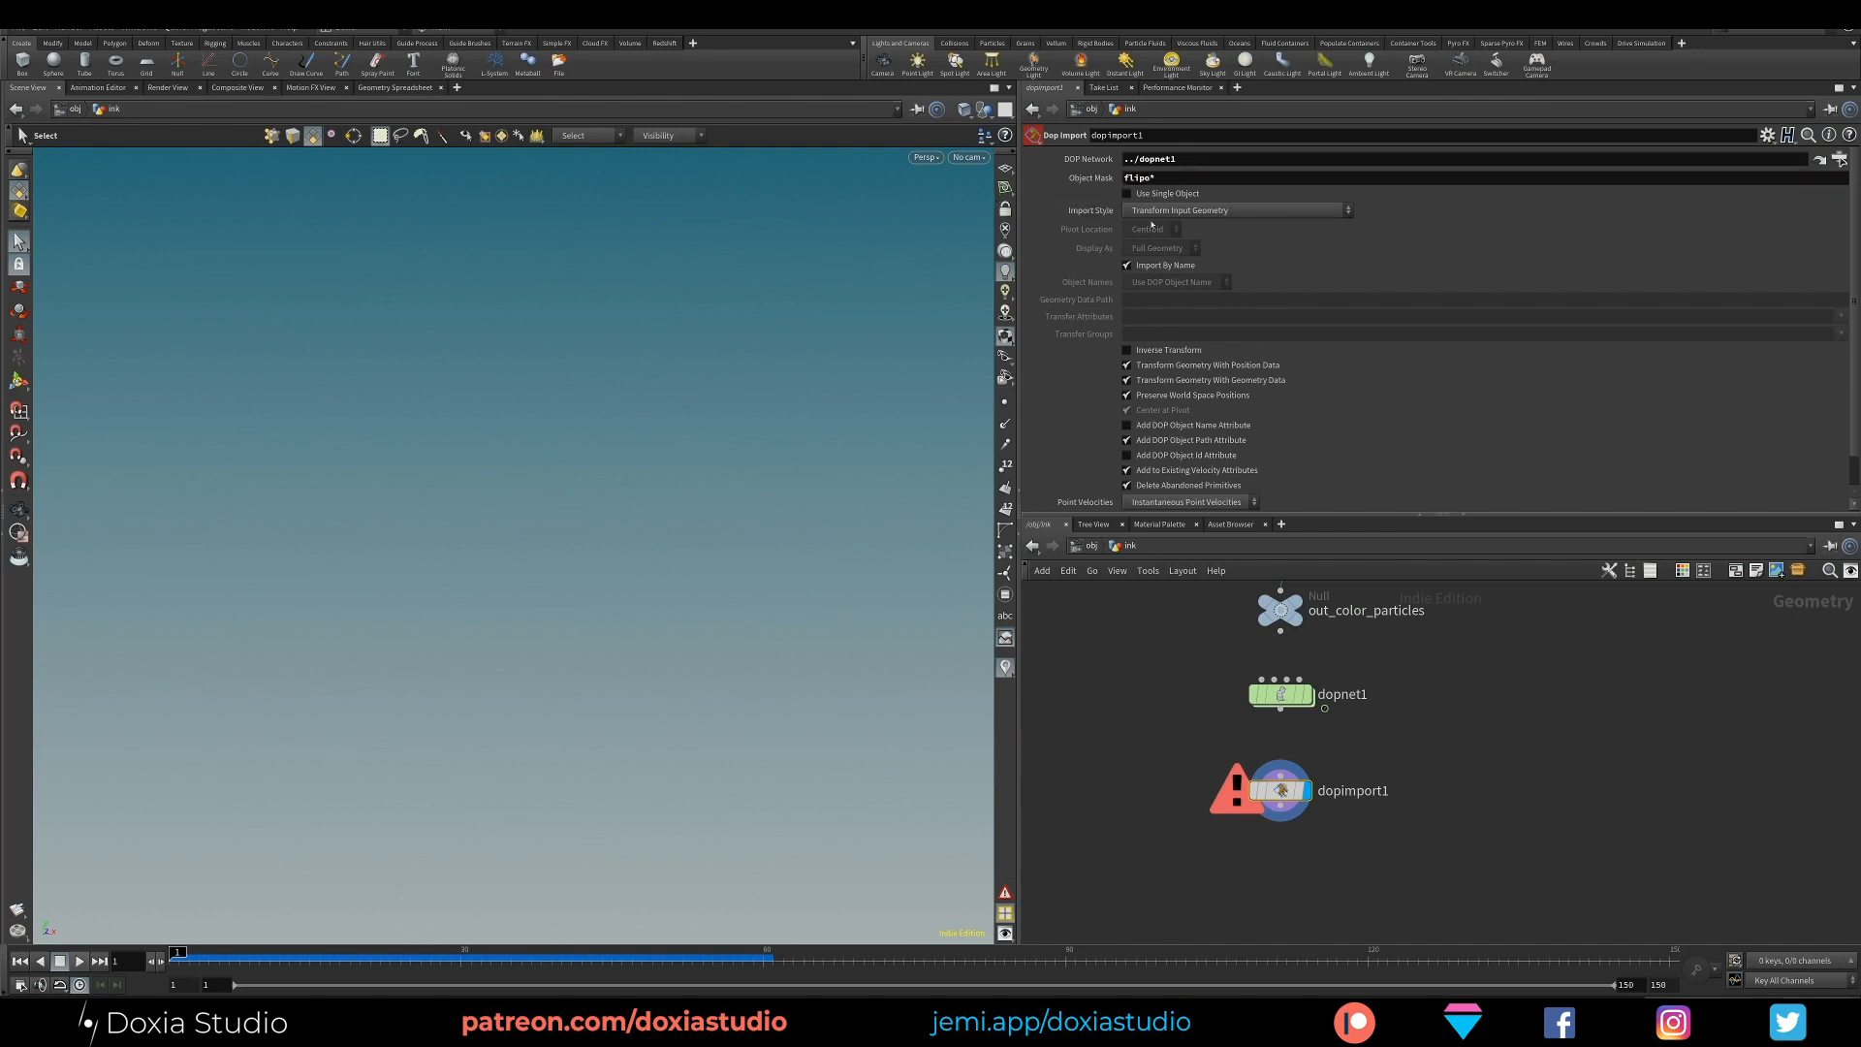
left_click(1245, 211)
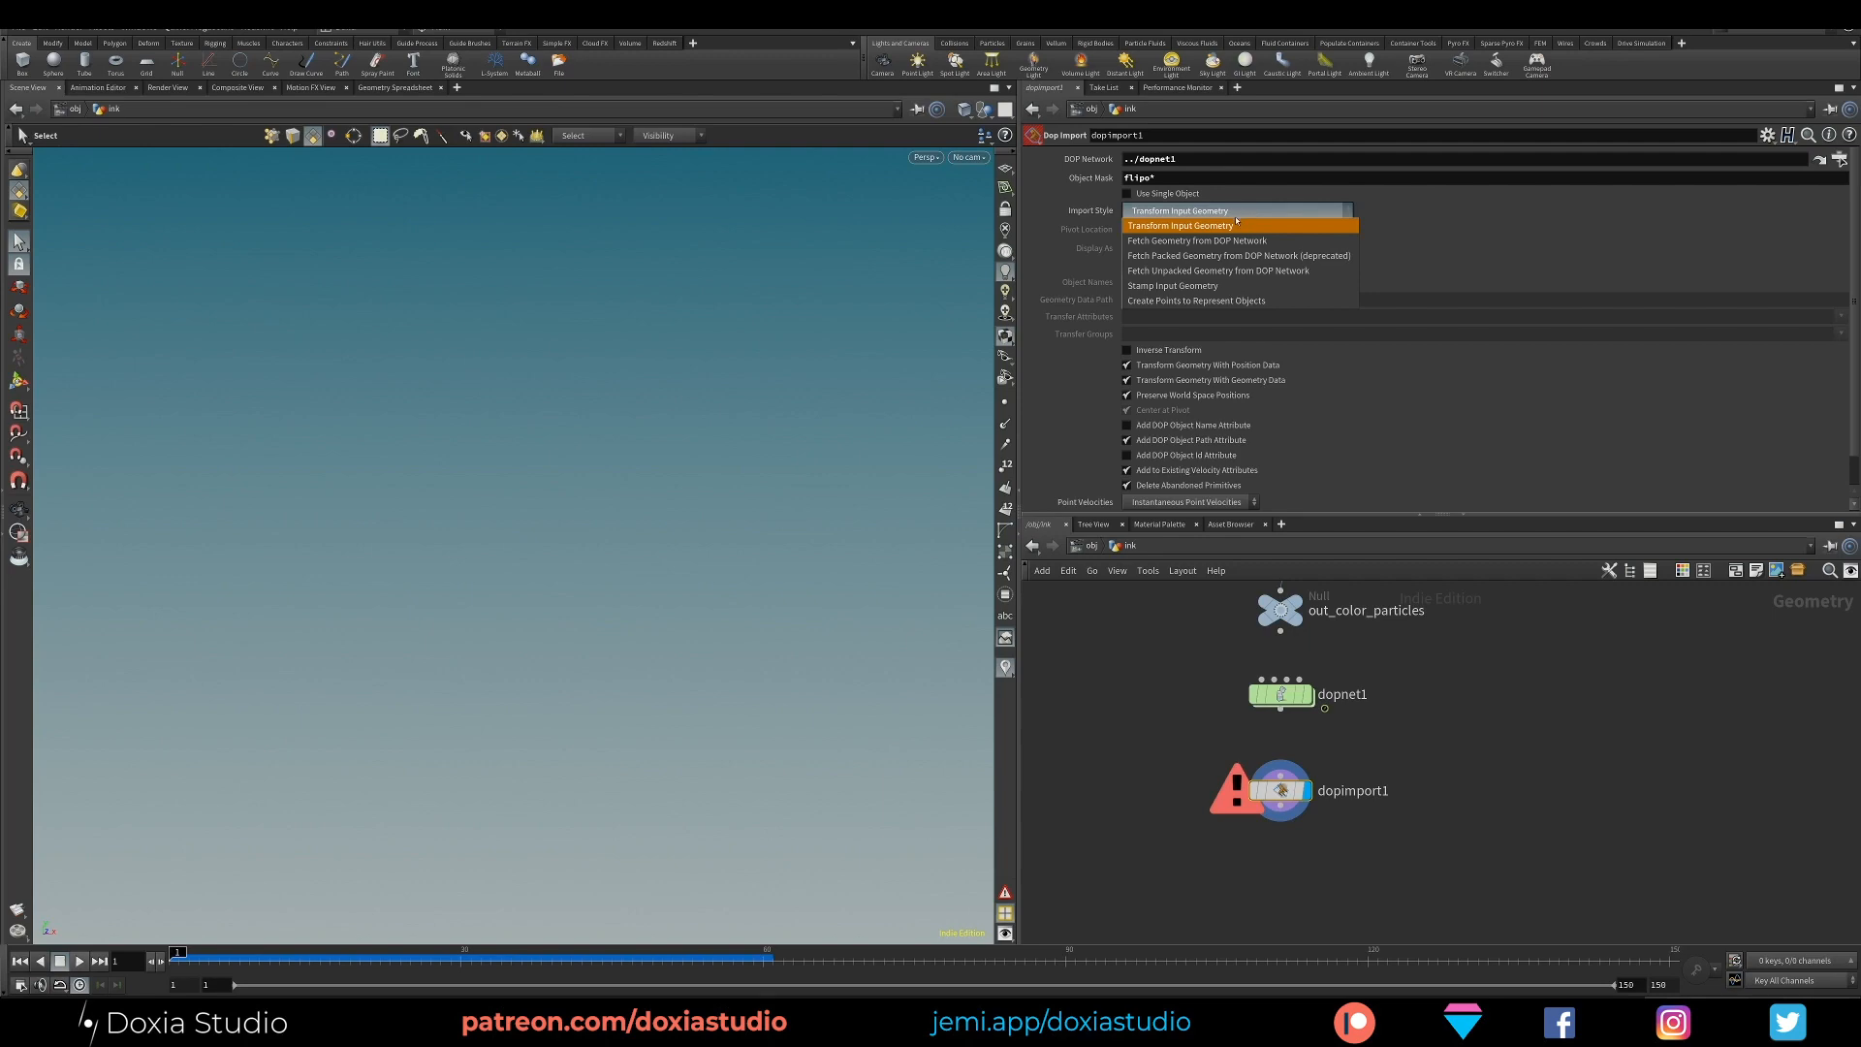
left_click(1156, 242)
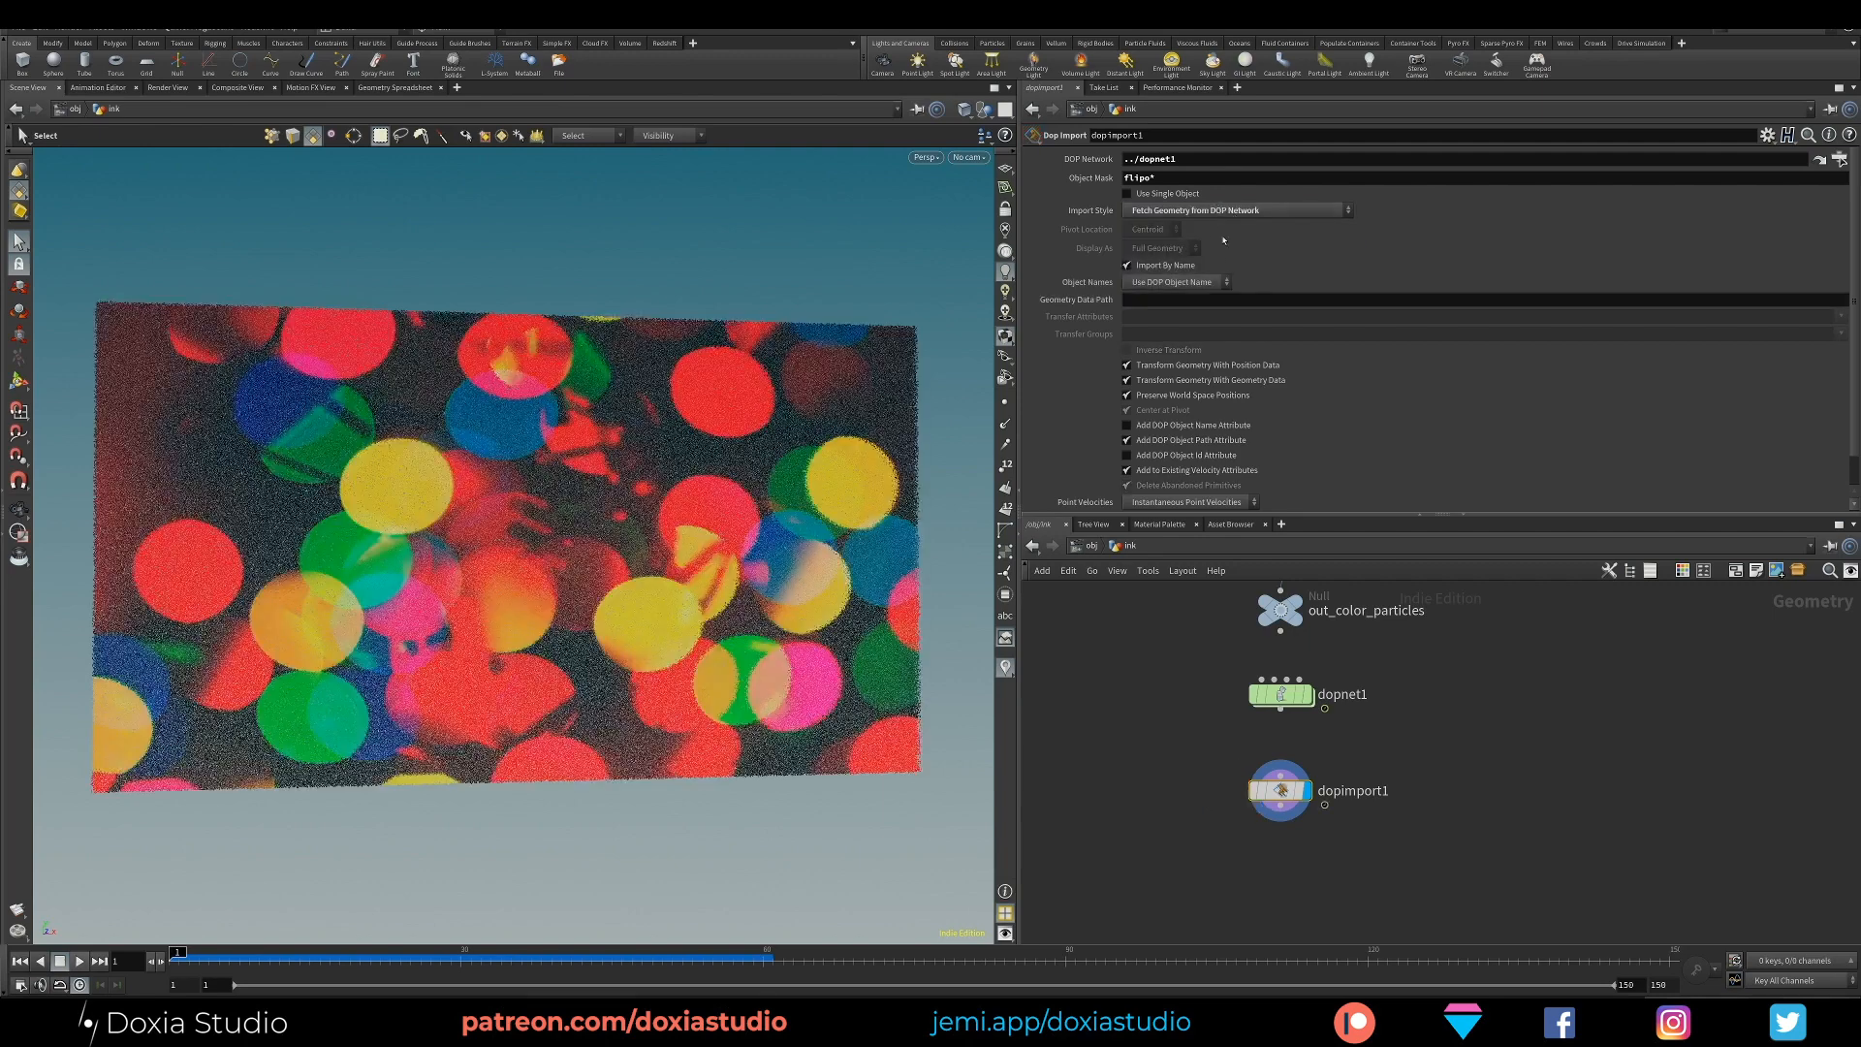
Add a File Cache node beneath dopimport1, display it and rename it liquid_cache
left_click(1281, 817)
key("Tab")
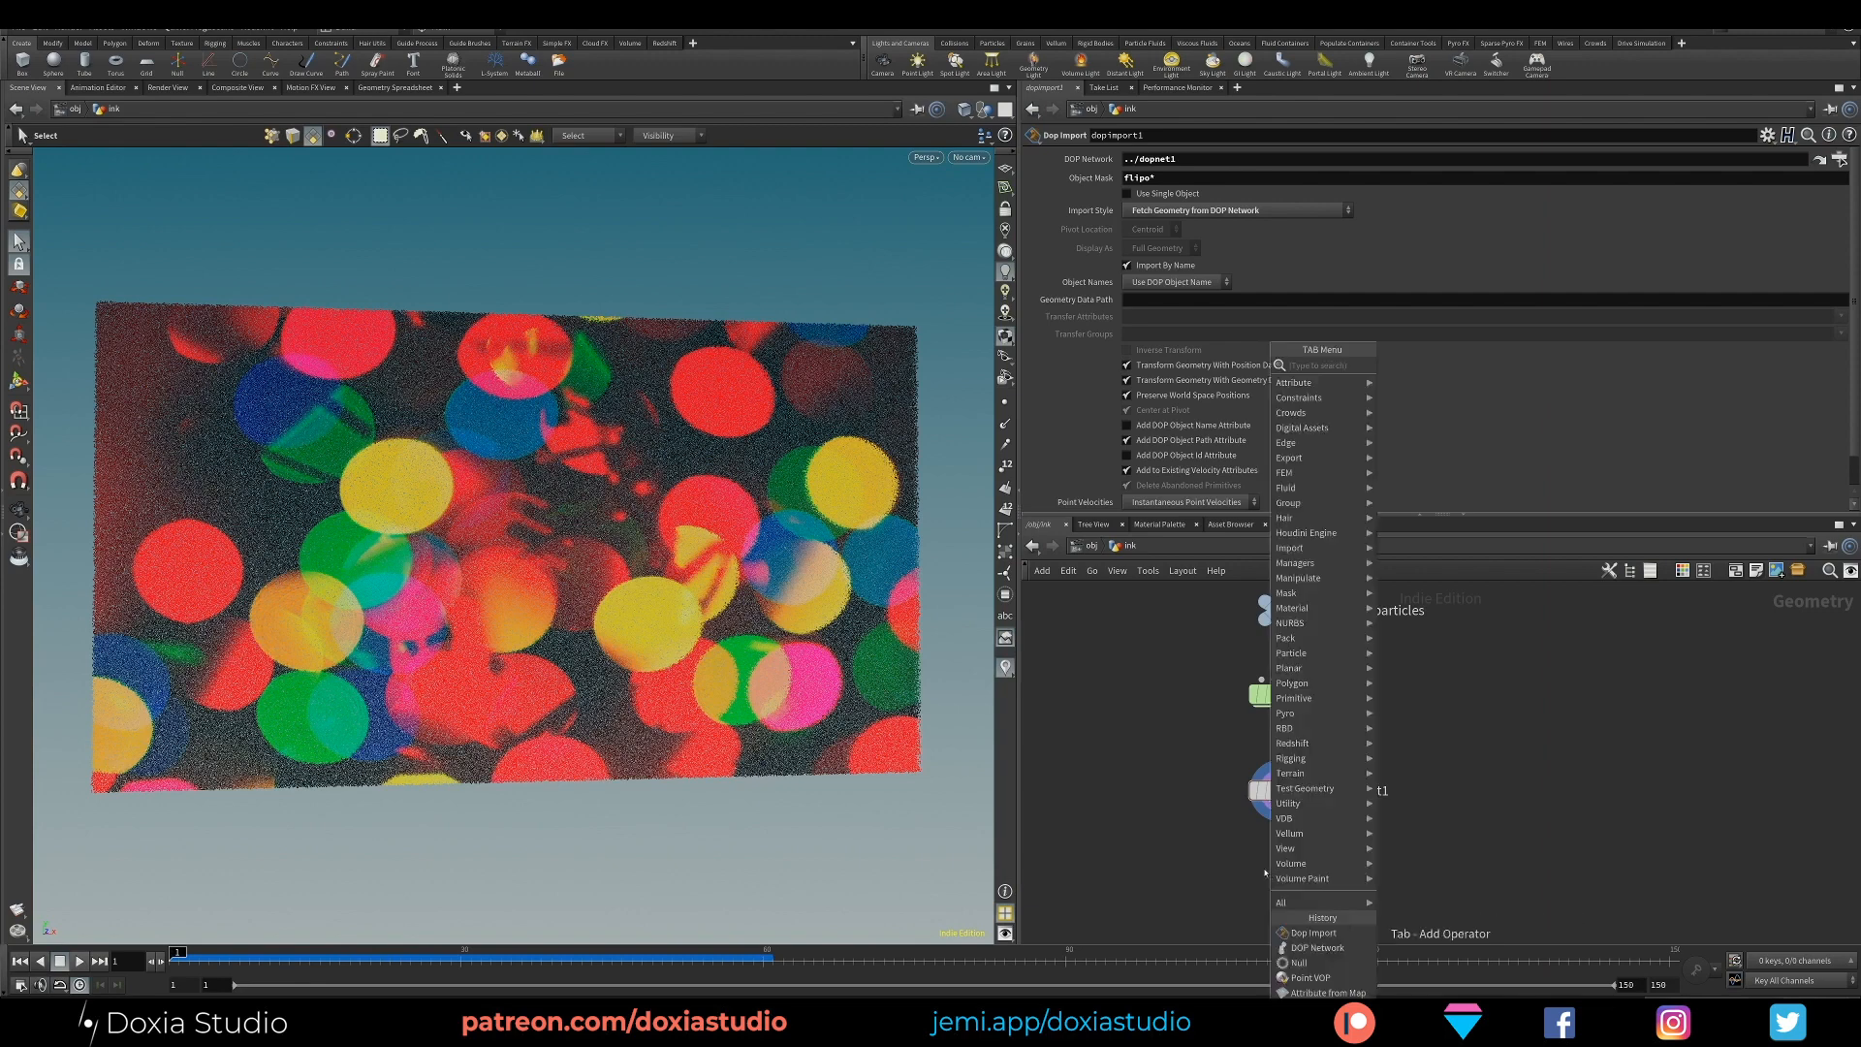
type("file")
left_click(1416, 380)
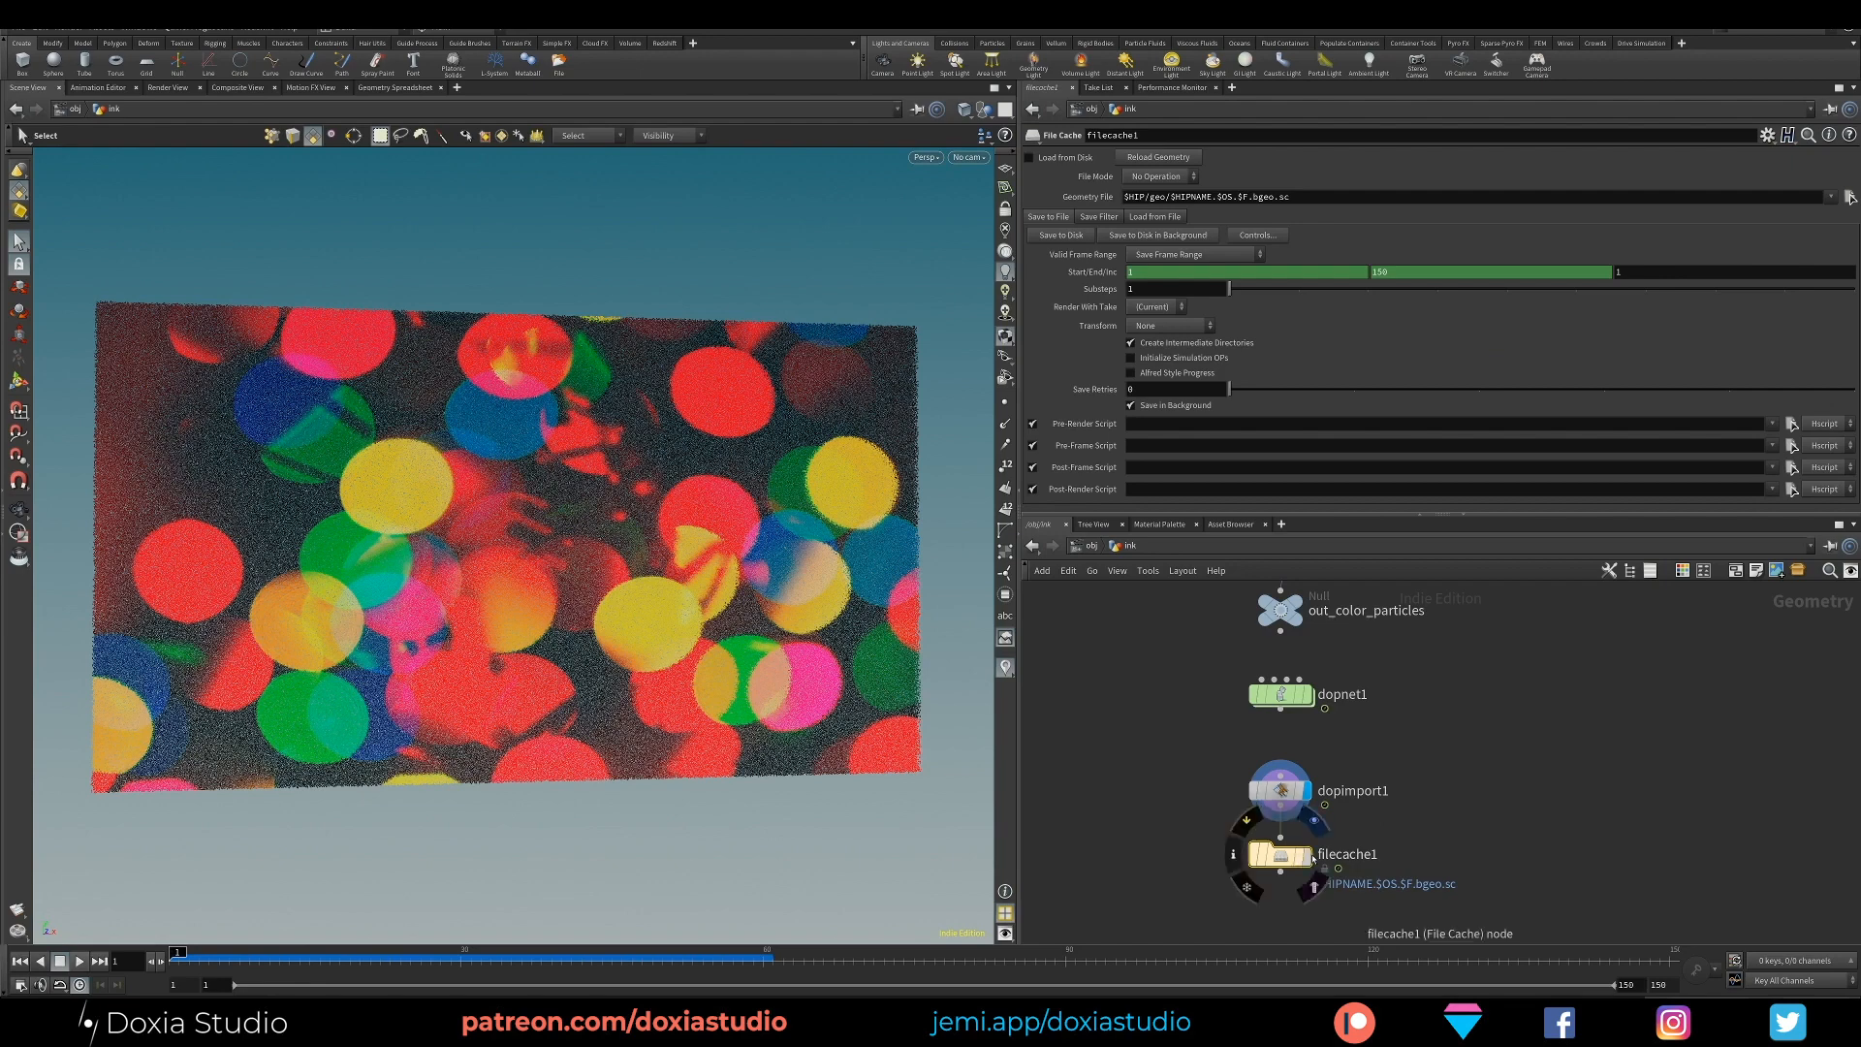
left_click(1307, 855)
double_click(1120, 135)
type("liquid_cache")
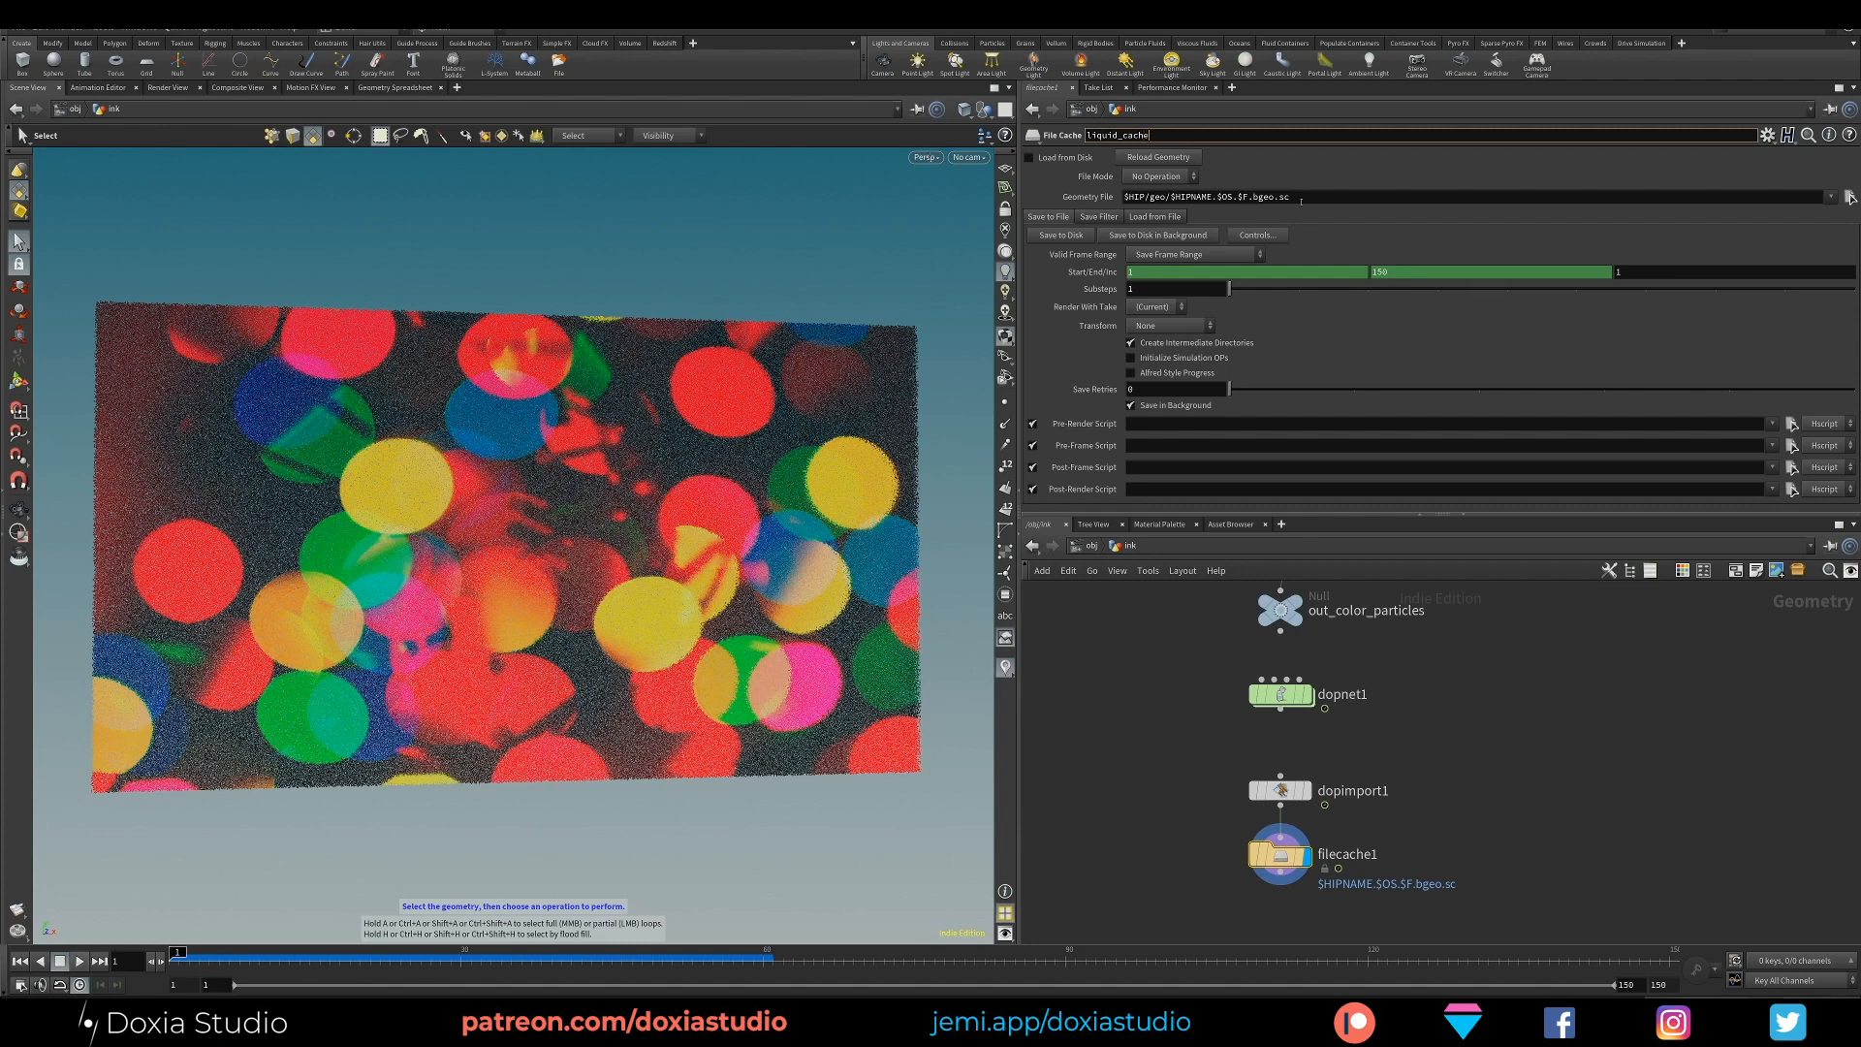
key("Return")
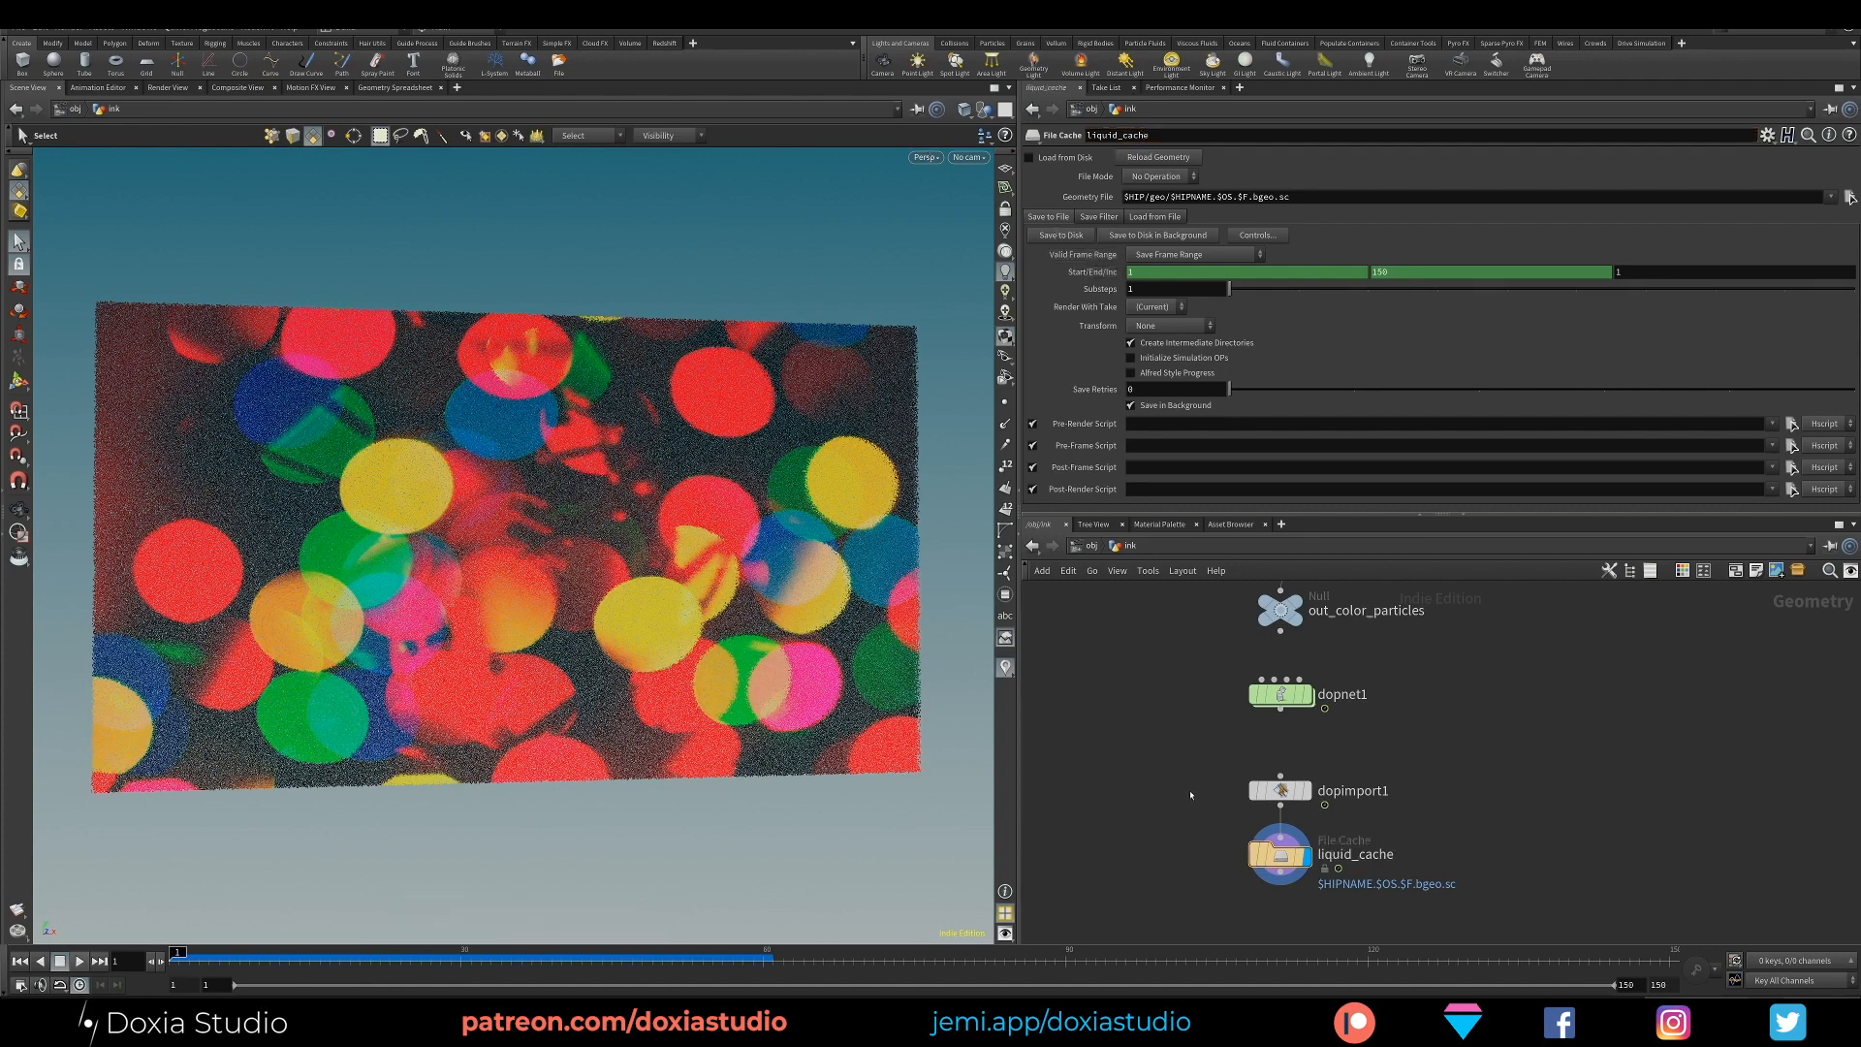
Play the imported simulation, scrub back to frame 34 and inspect the mixed liquid colours
middle_click_drag(1198, 812, 1190, 738)
key("Up")
key("ctrl+Up")
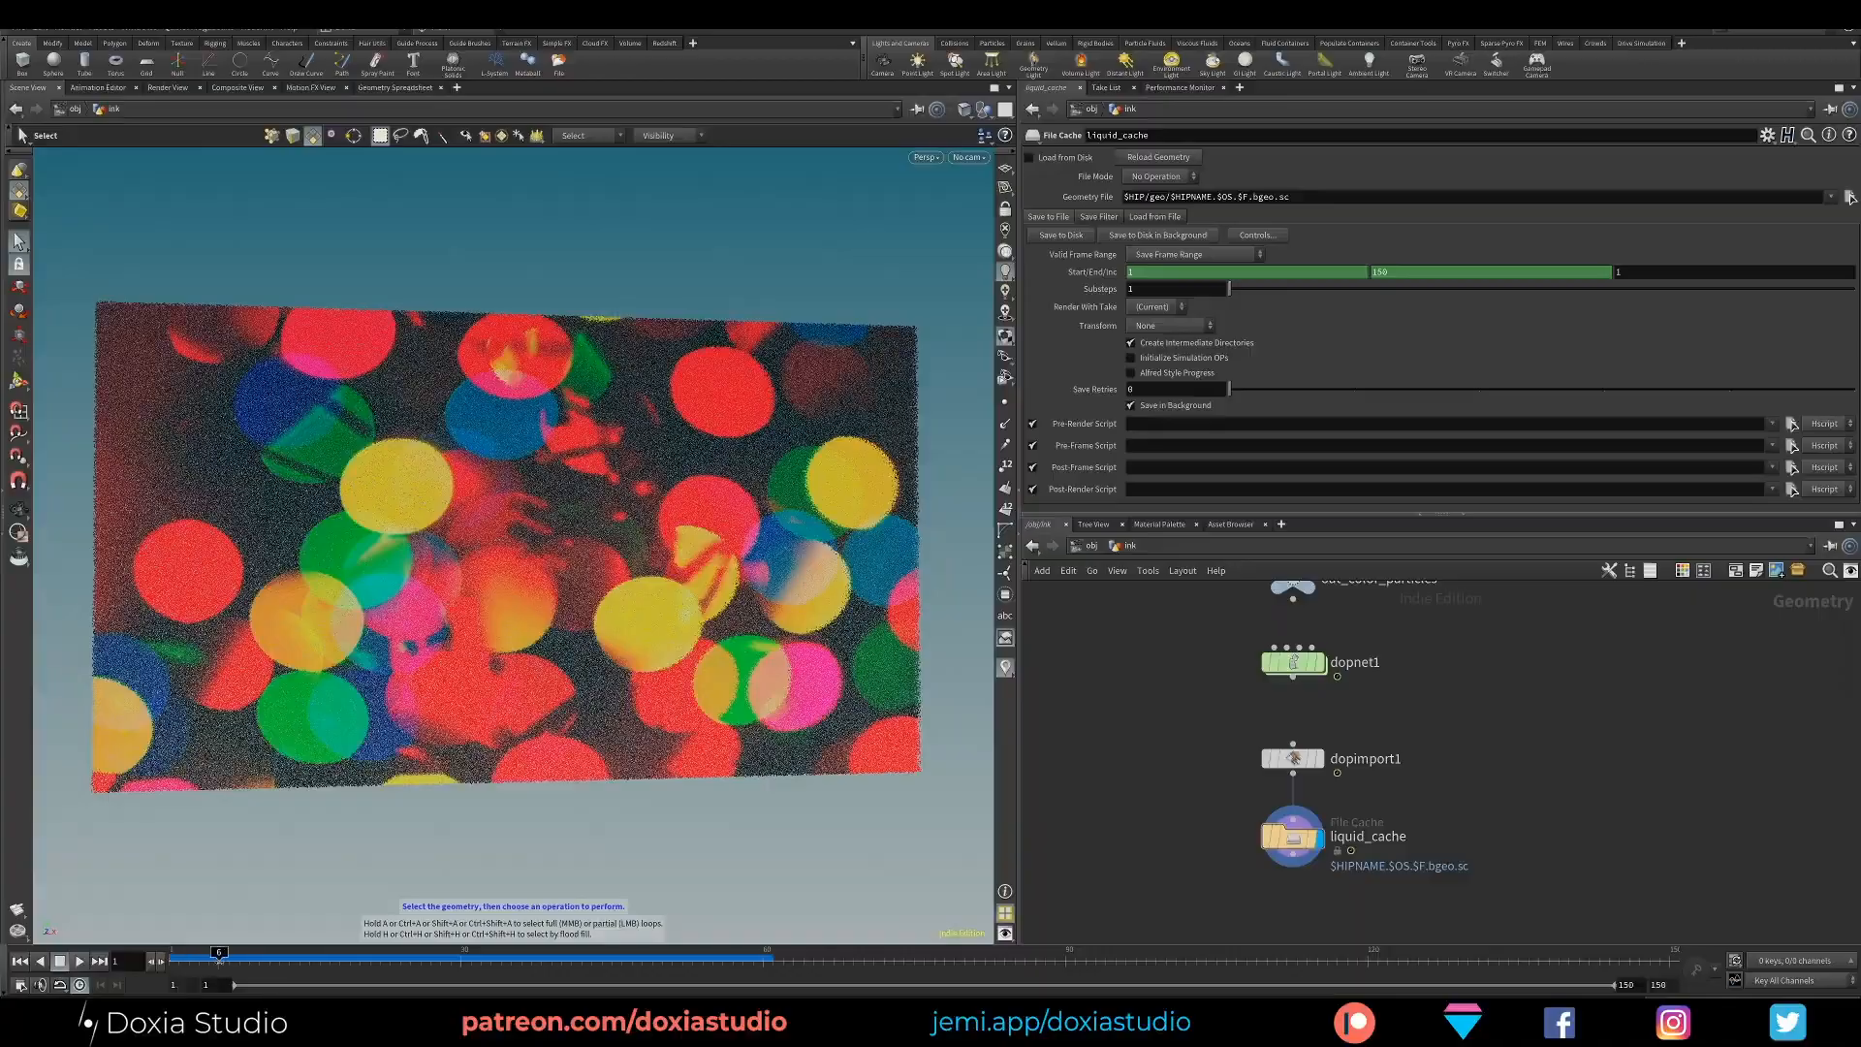
key("Up")
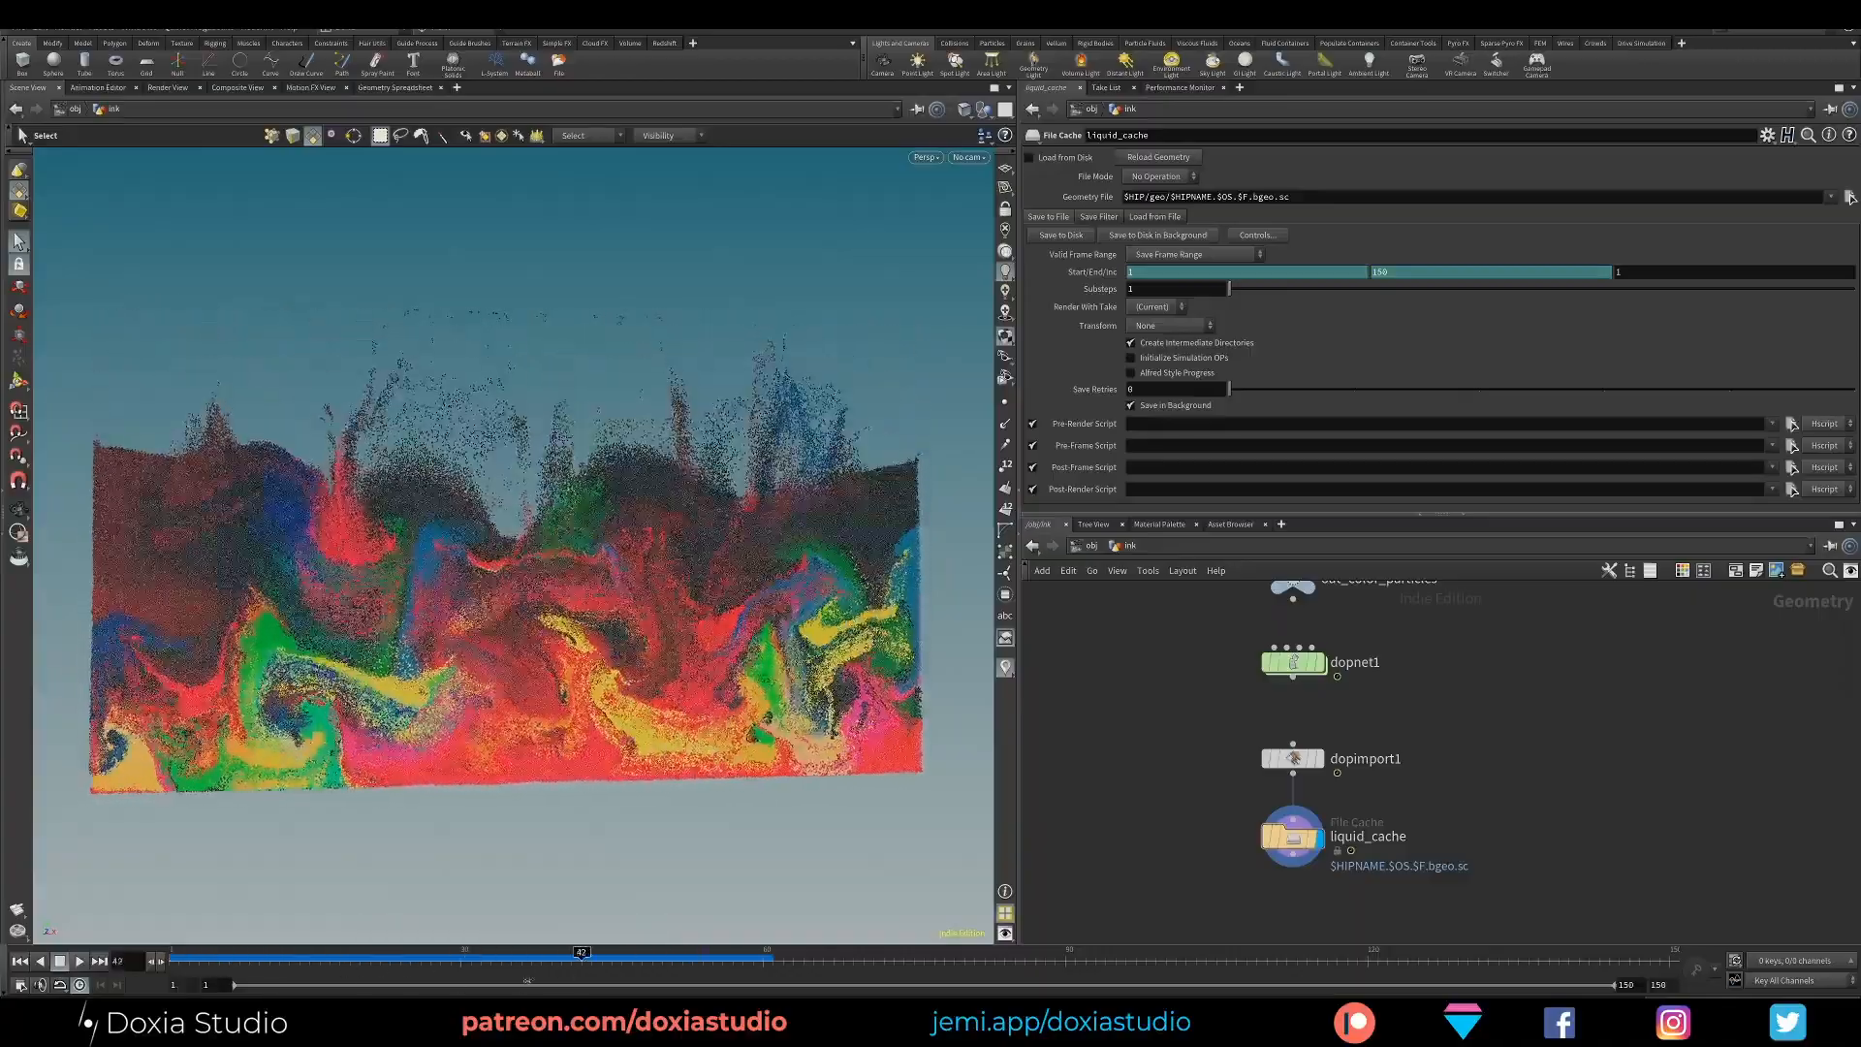
left_click_drag(563, 958, 499, 952)
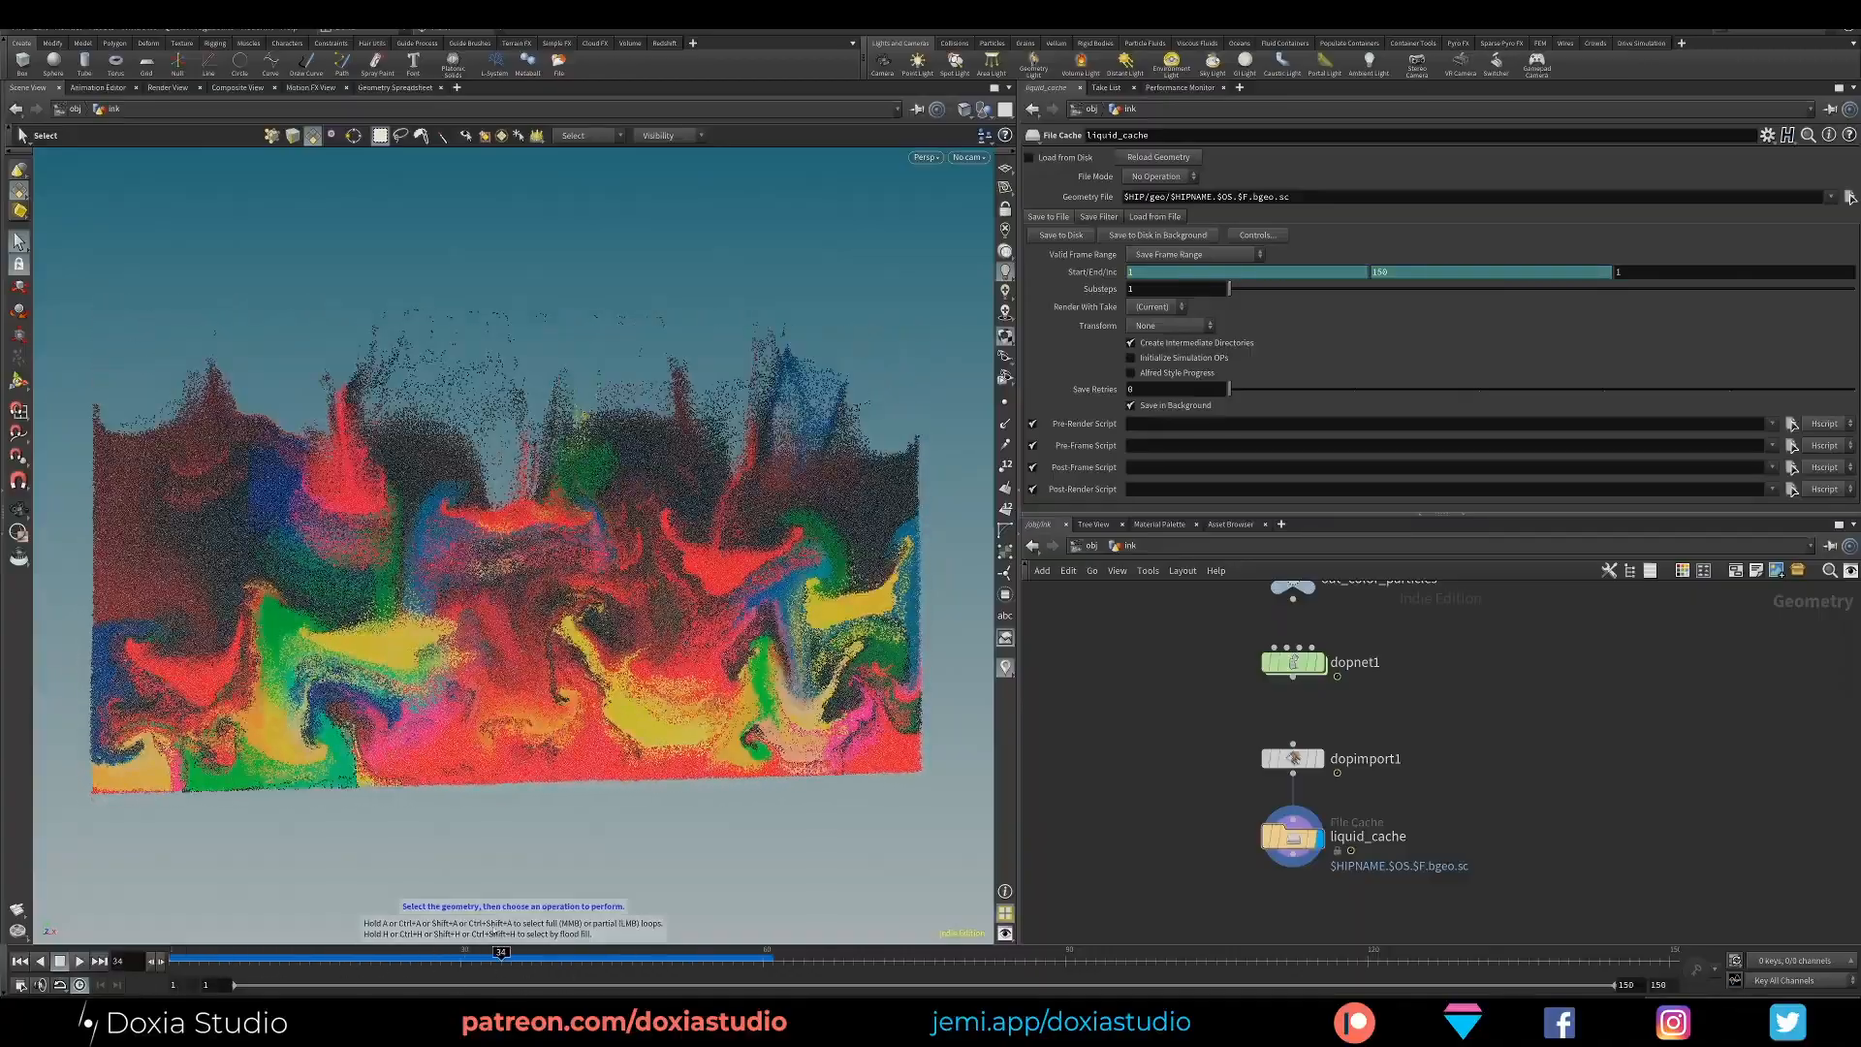
left_click_drag(698, 669, 734, 666, "alt")
middle_click_drag(1179, 614, 1136, 734)
middle_click_drag(1142, 812, 1148, 705)
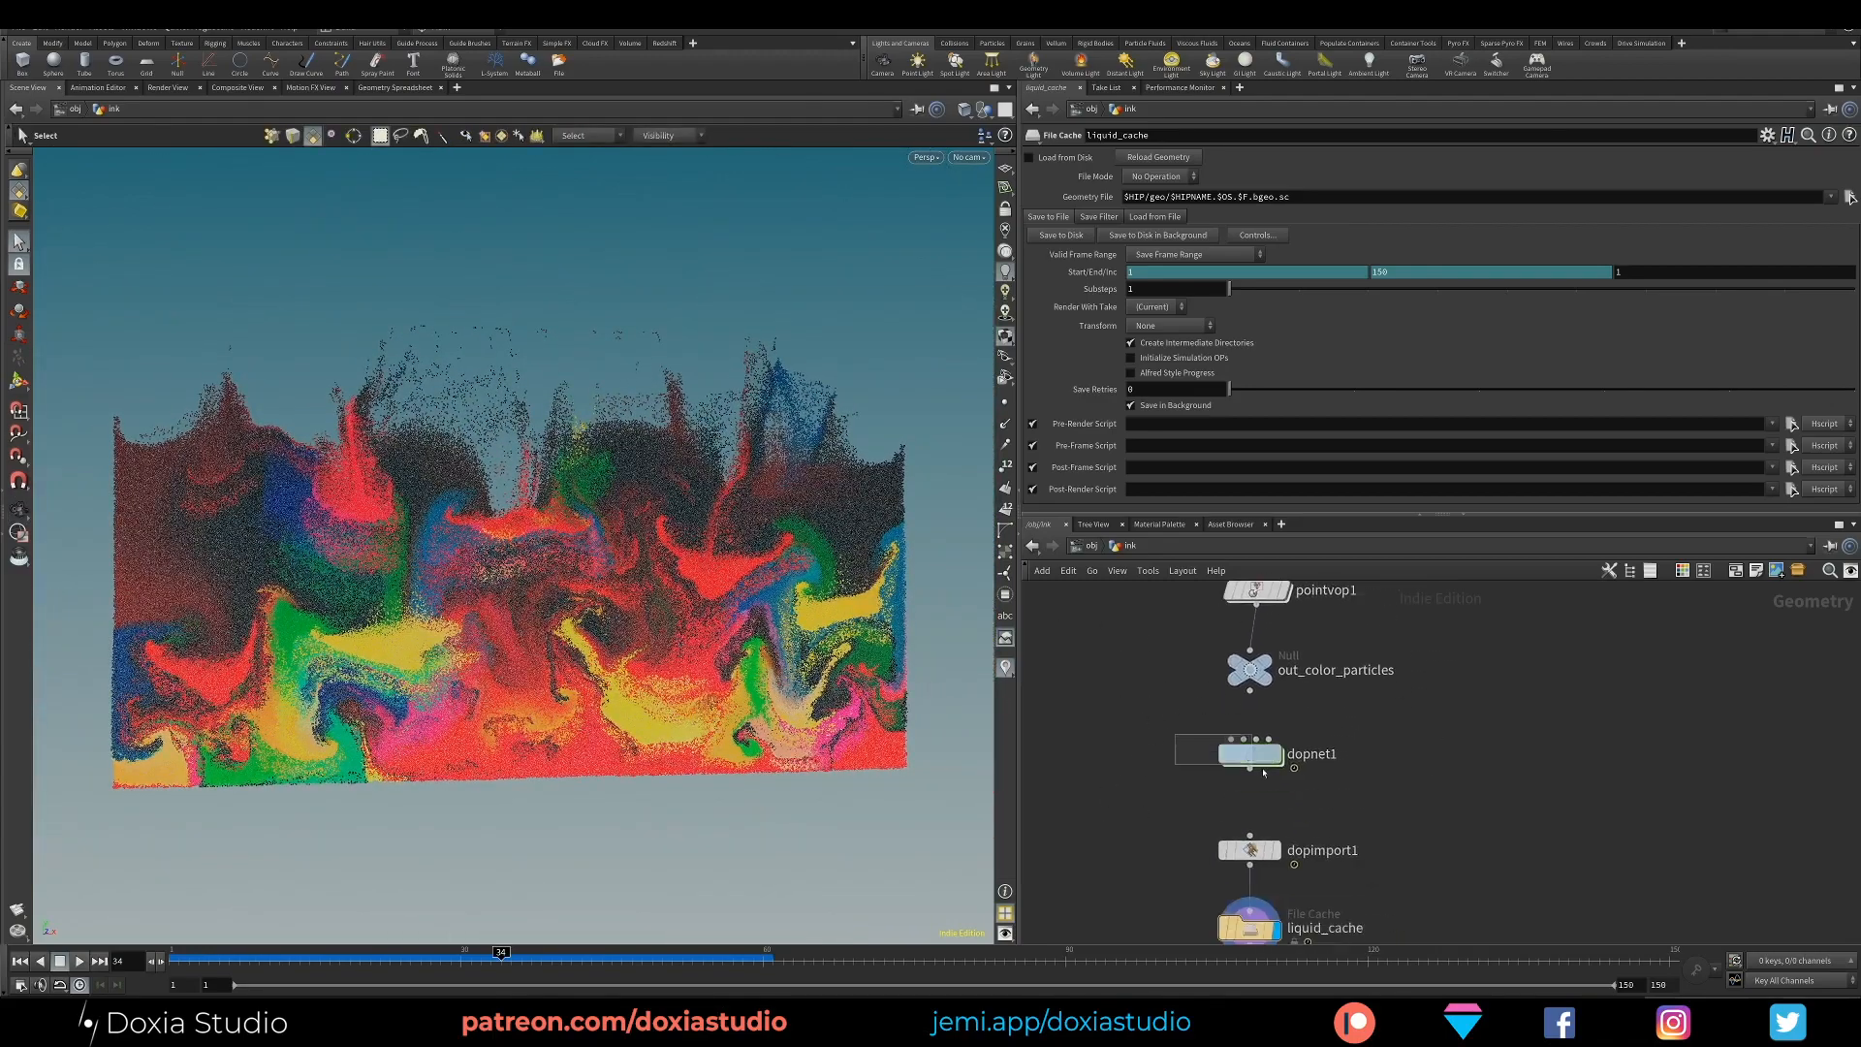
Set the Time Scale of flipsolver1 inside dopnet1 to 0.2 and return to the first frame
left_click(1249, 753)
left_click(1094, 180)
left_click(1049, 179)
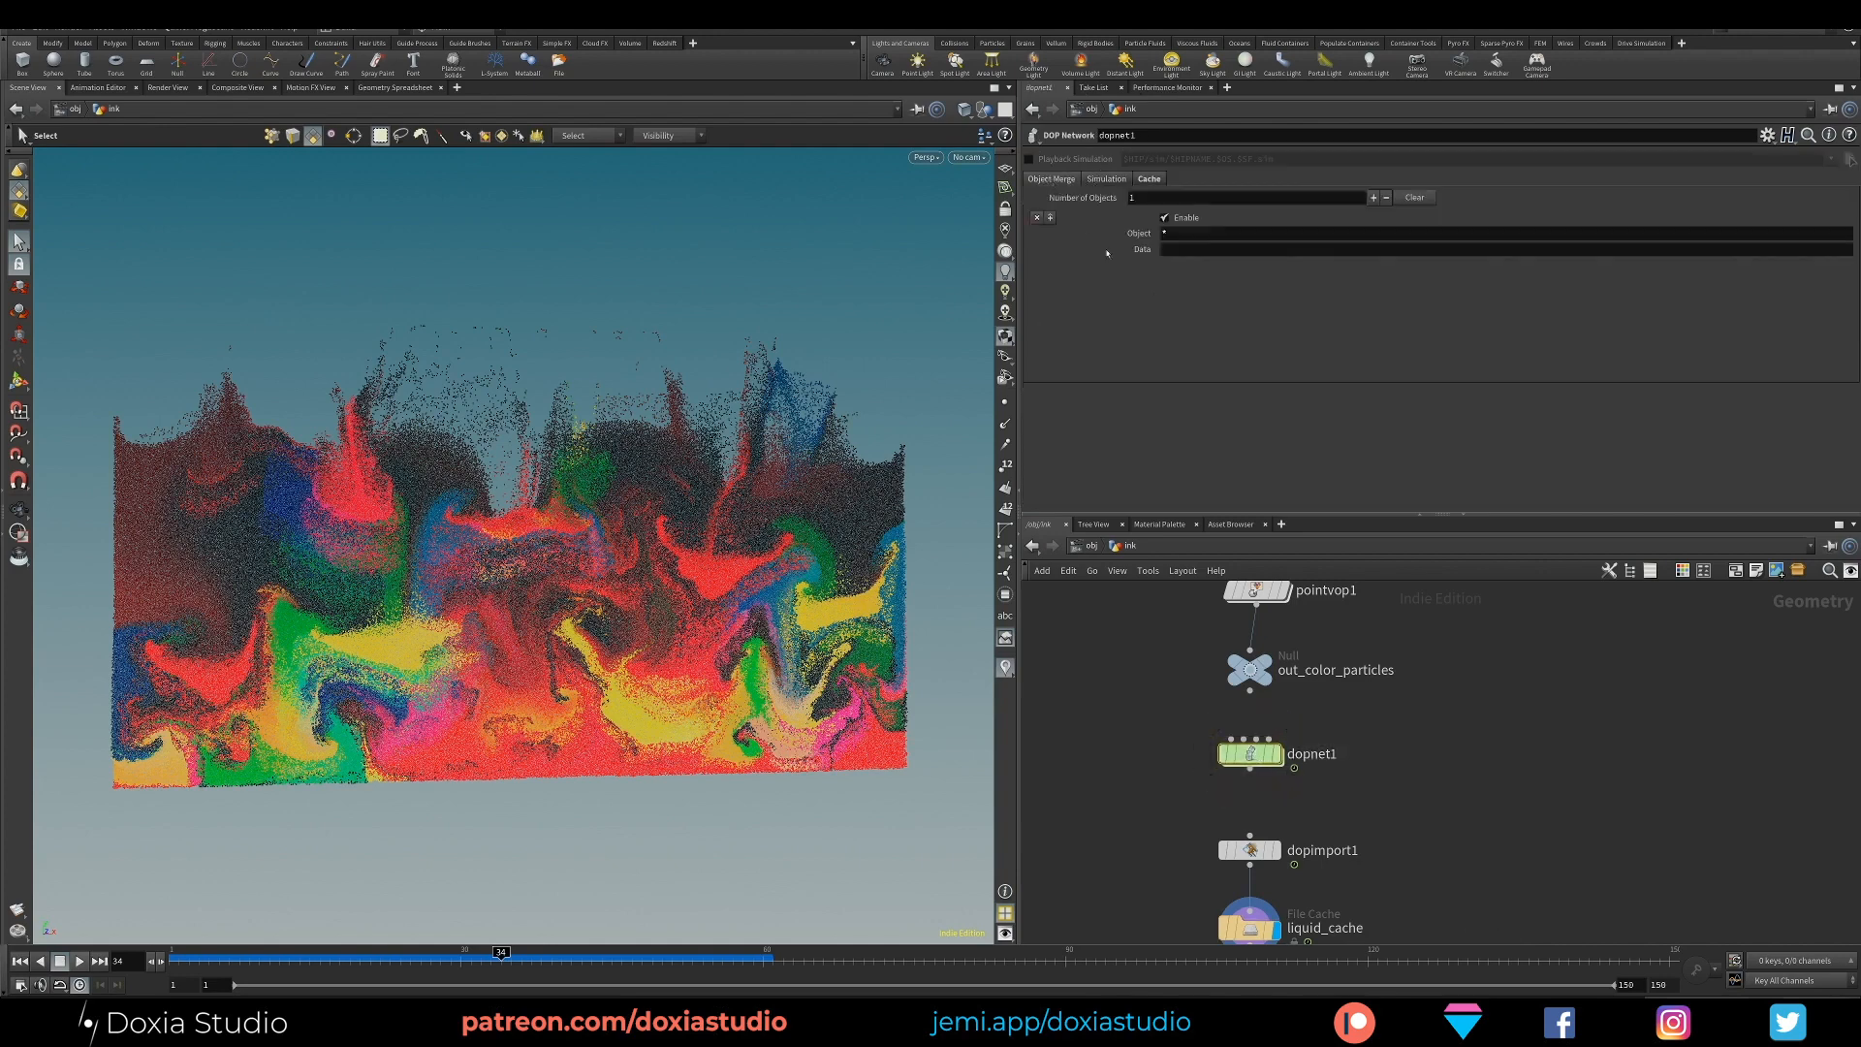
double_click(1249, 754)
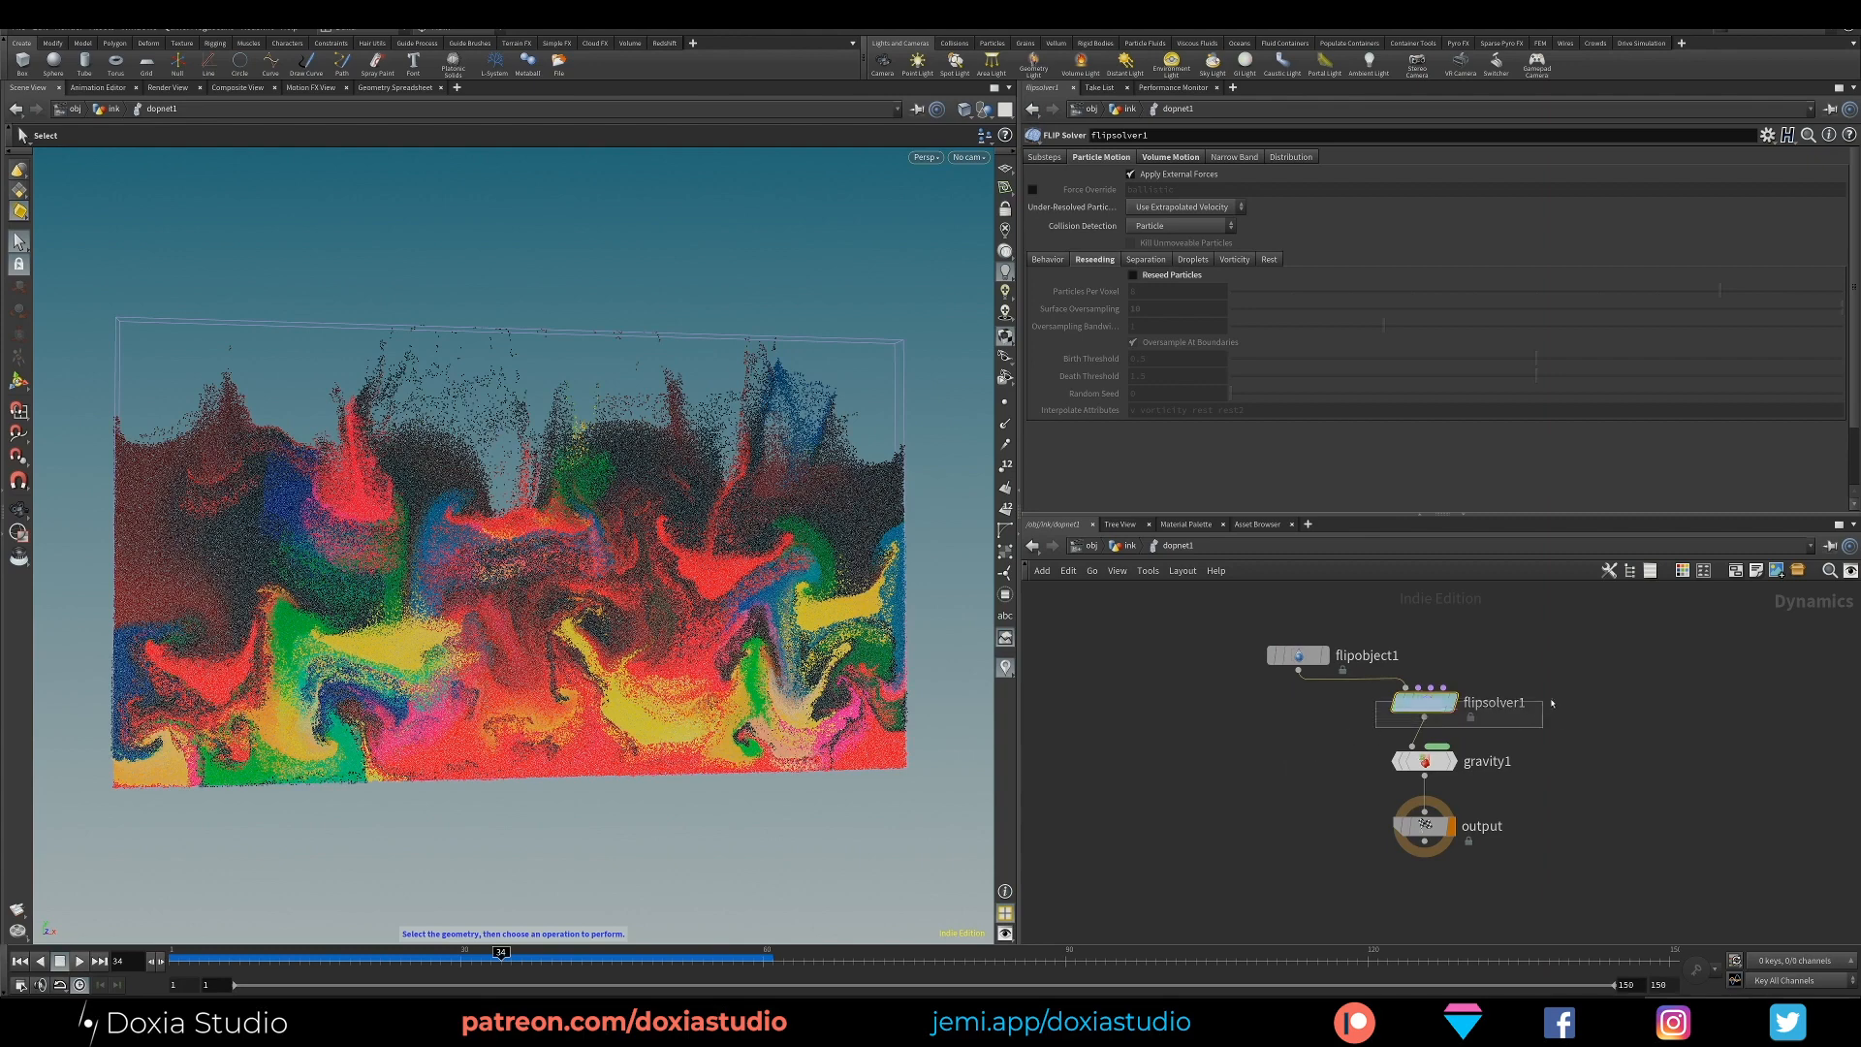
left_click(1044, 157)
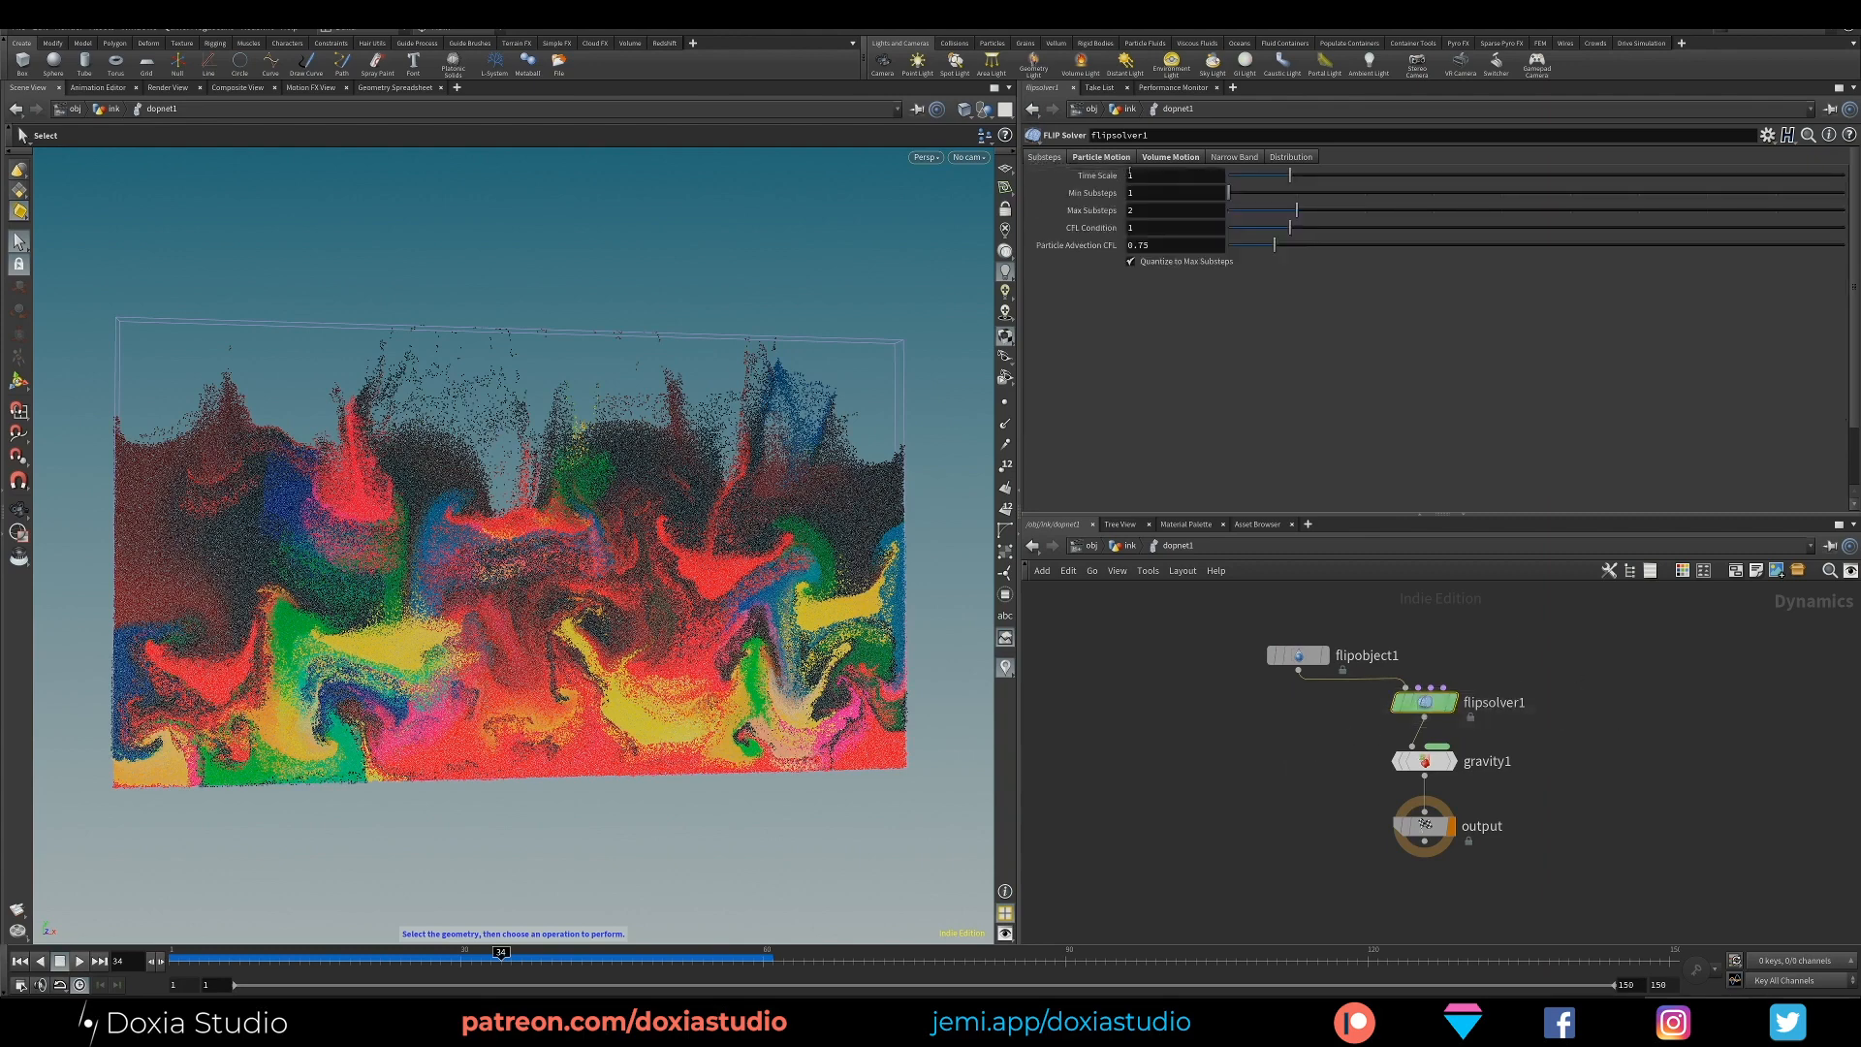
left_click(1136, 175)
type("0.2")
key("Return")
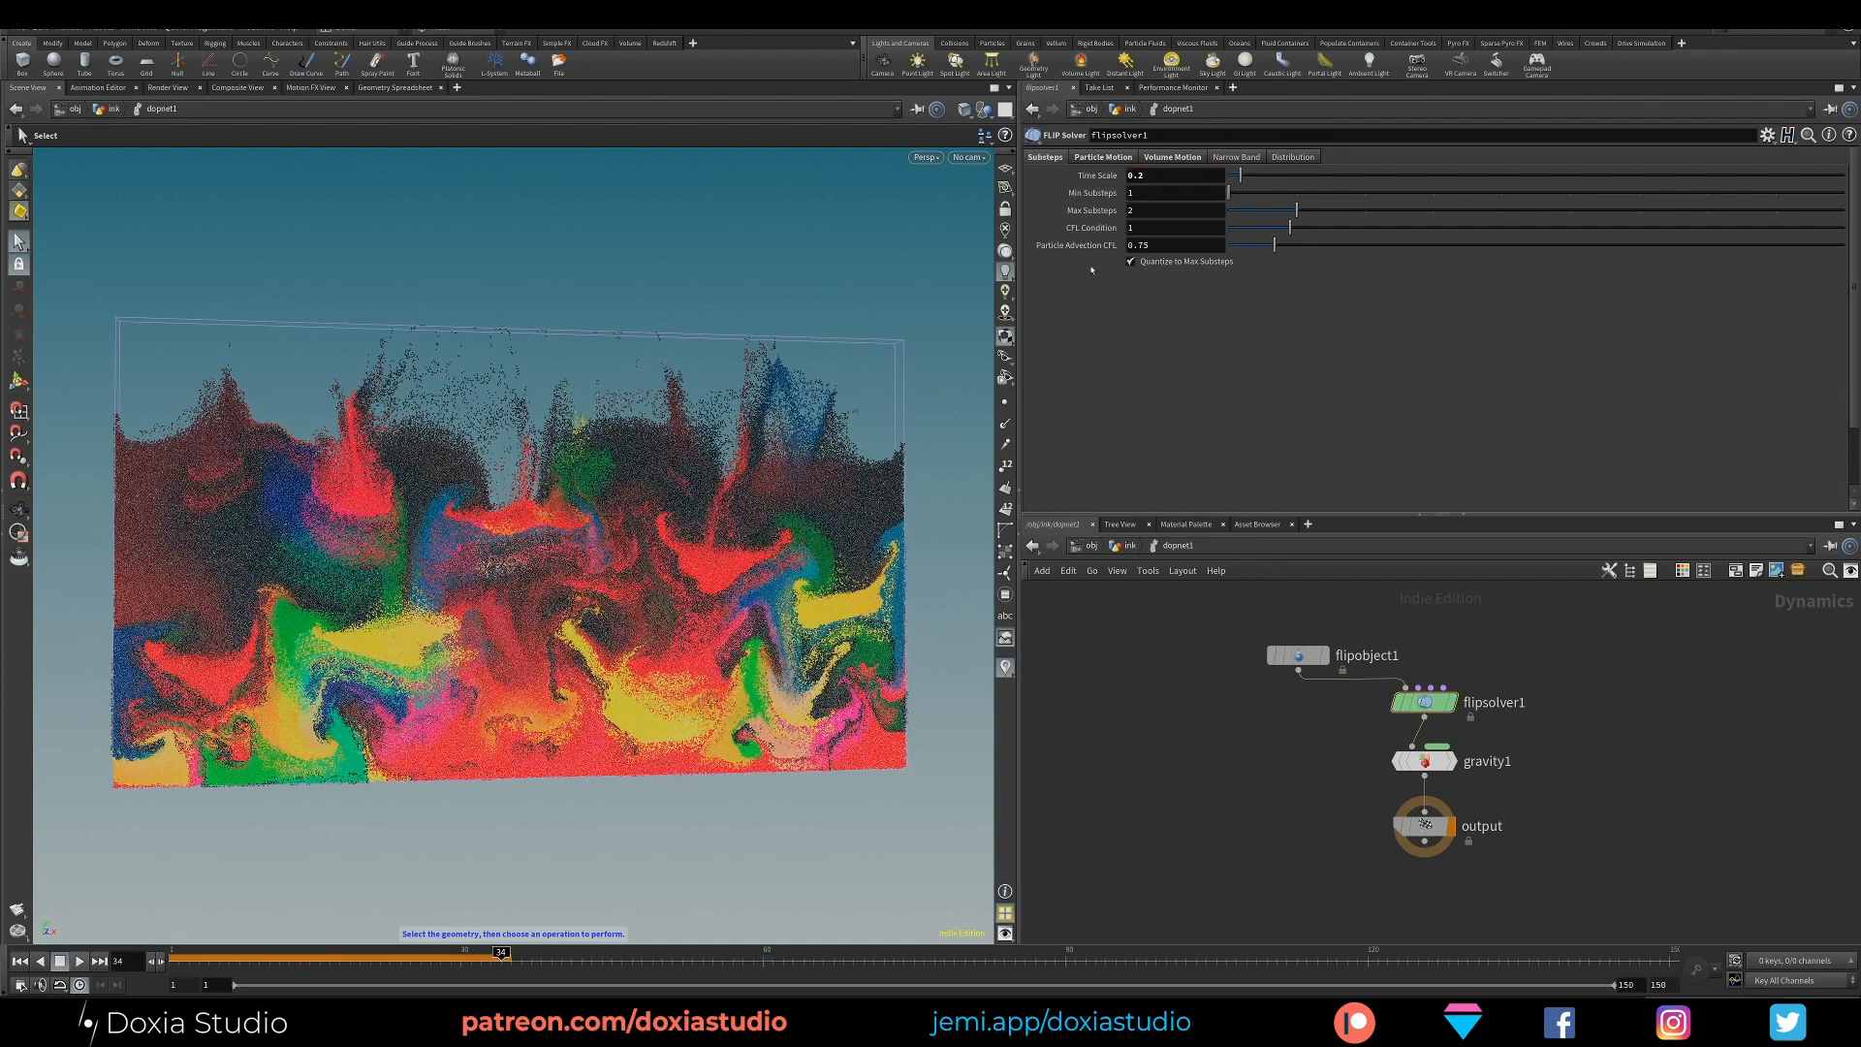
left_click(20, 960)
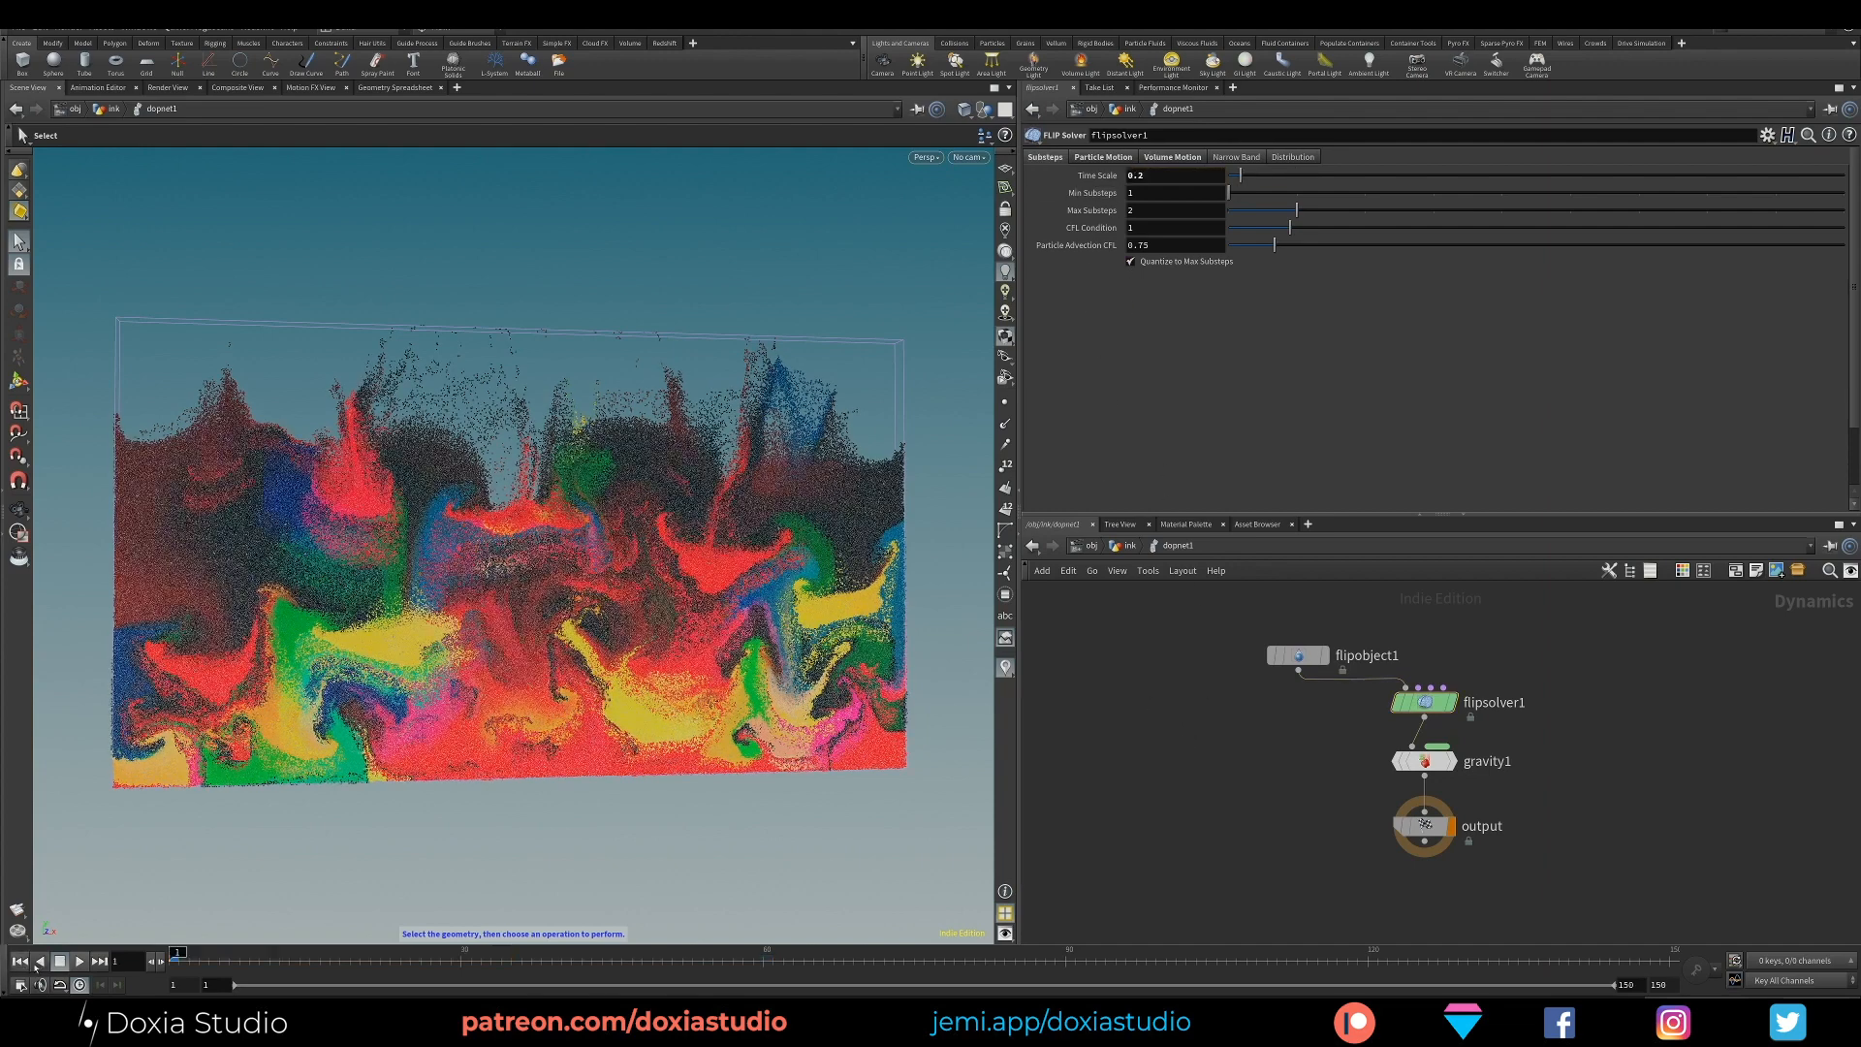
Inside pointvop1, set the viscosity fit node fit1 to Destination Min 1 and Destination Max 50
key("u")
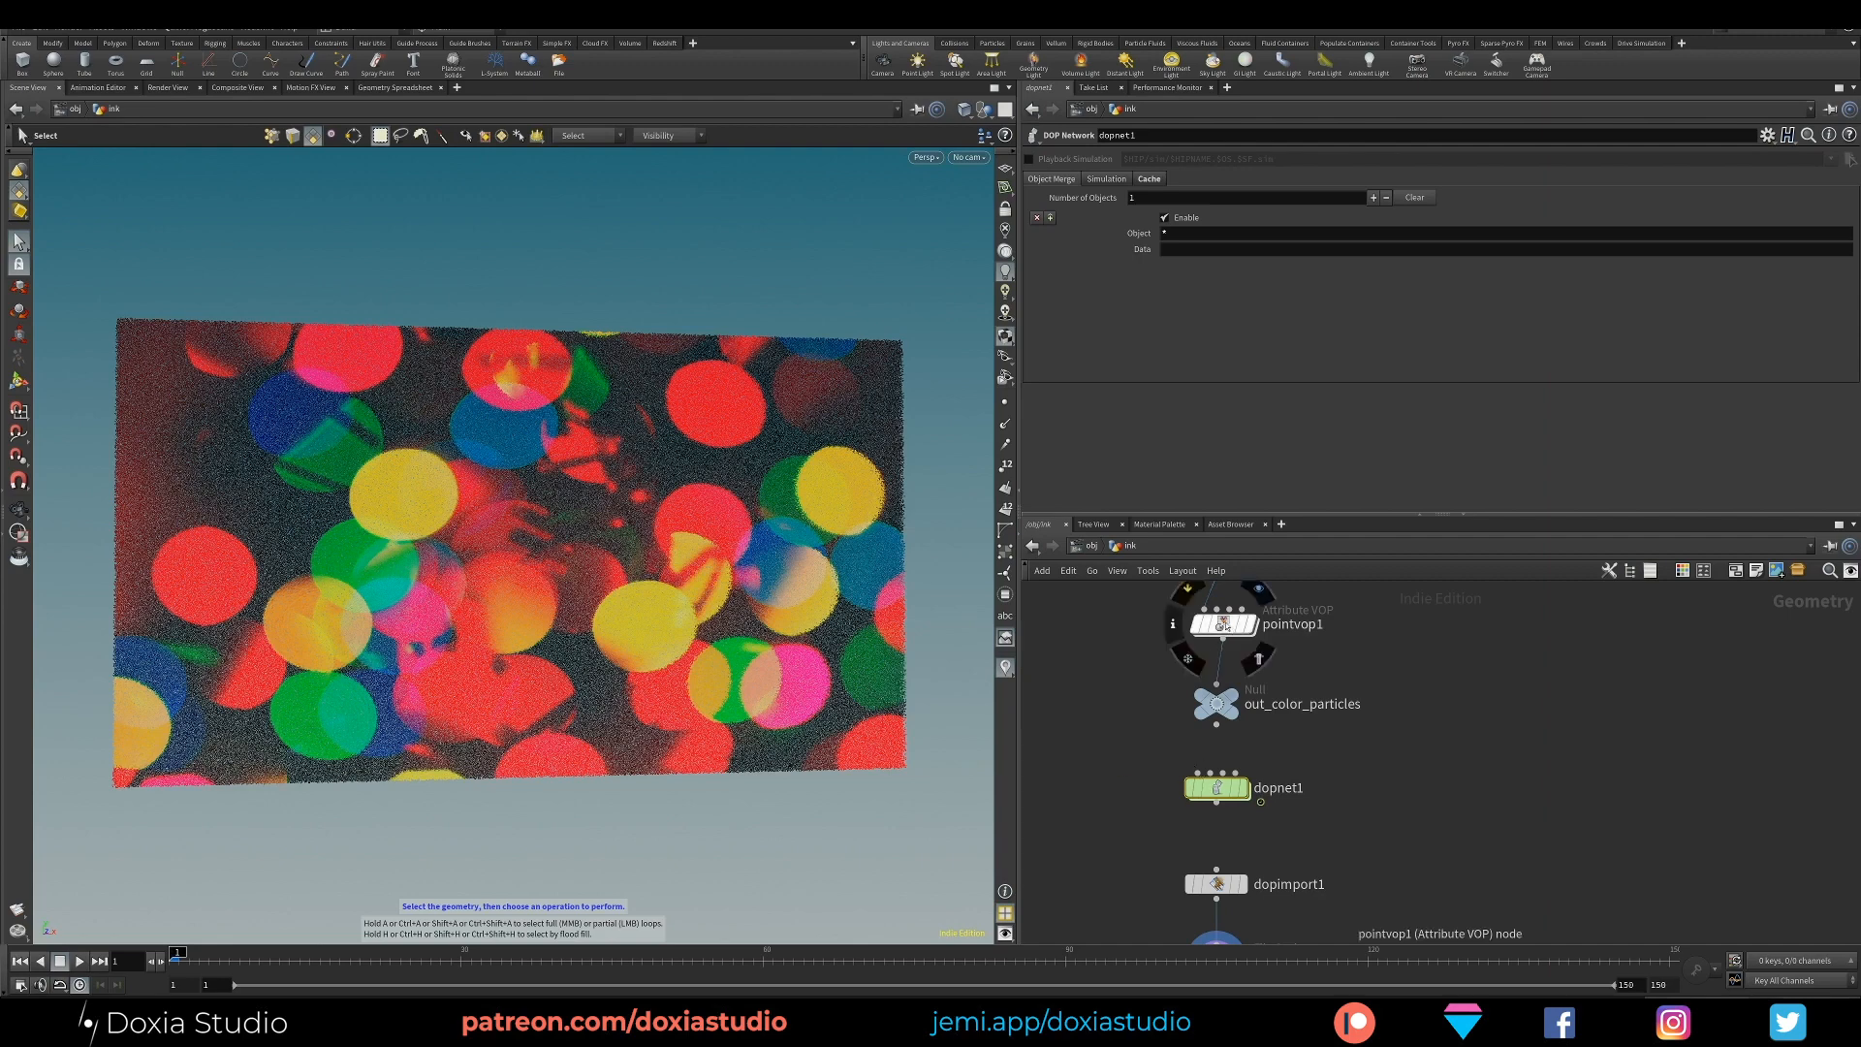
double_click(1223, 624)
left_click(1429, 700)
left_click(1144, 236)
type("50")
key("shift+Tab")
type("1")
key("Return")
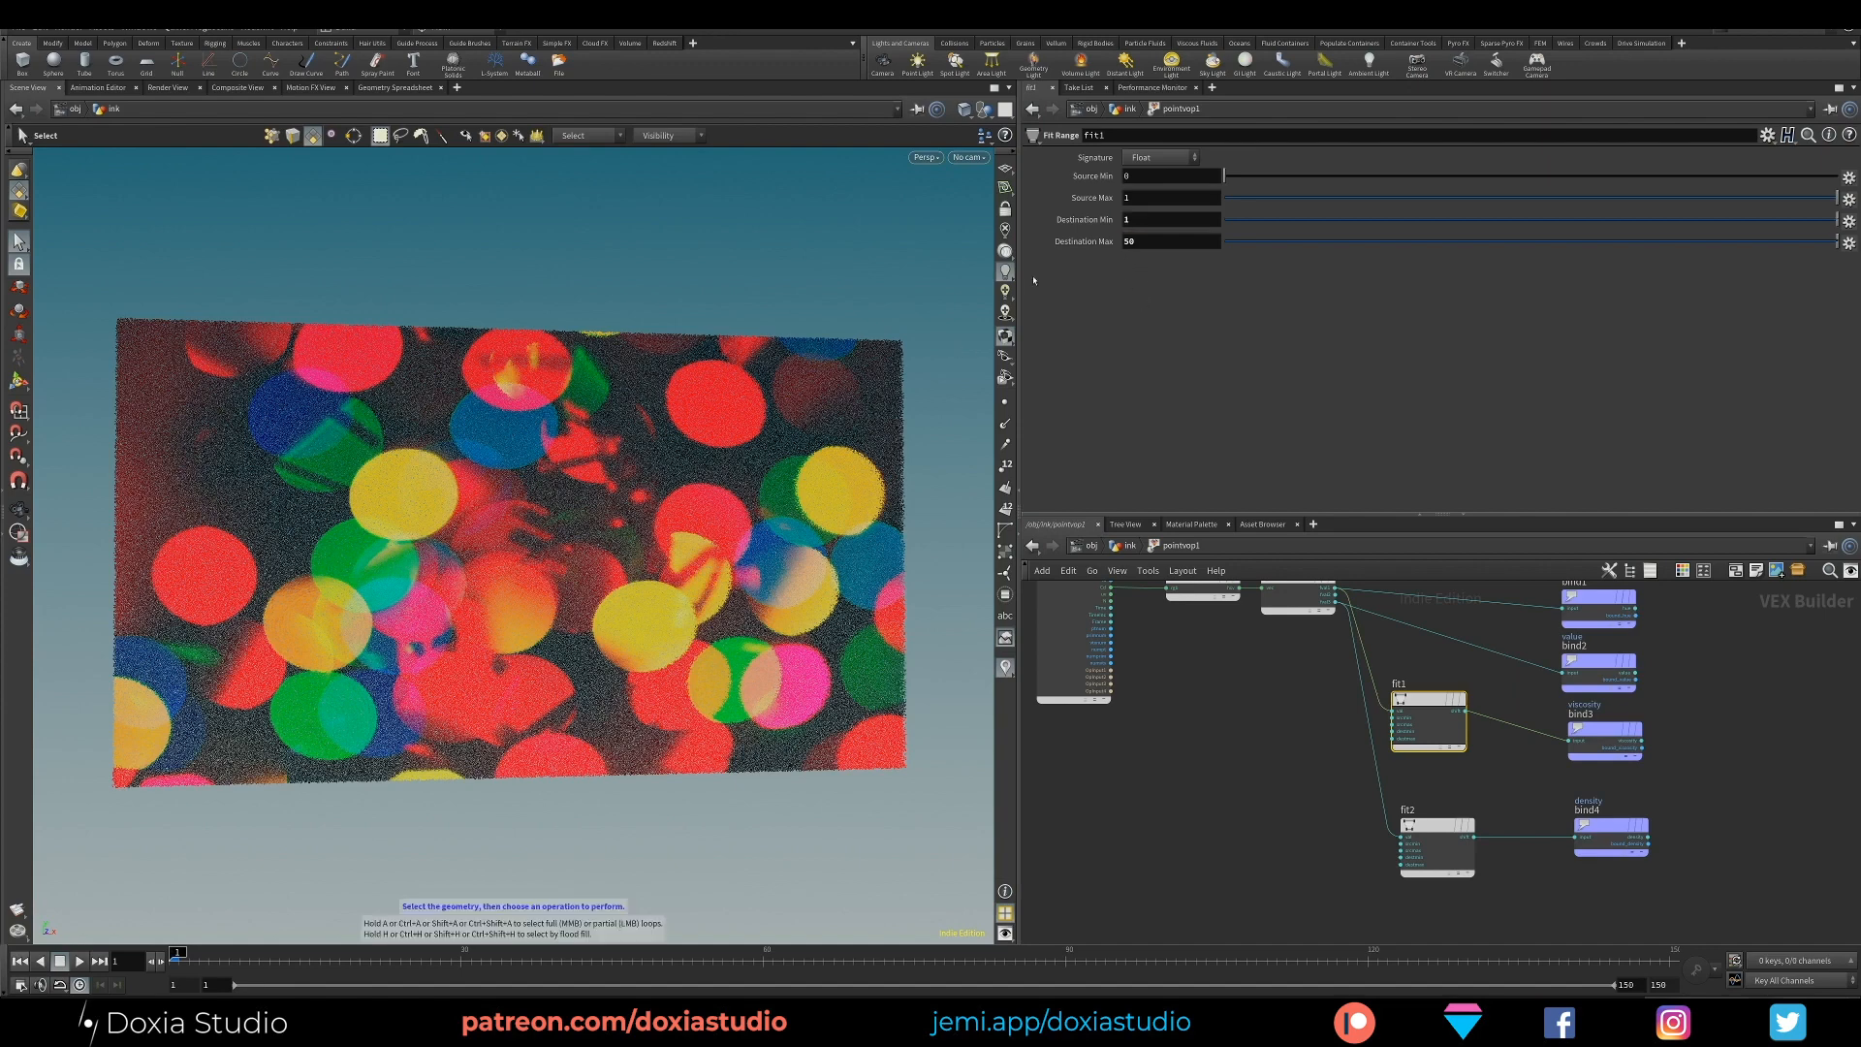
left_click(1134, 219)
key("Tab")
key("Return")
Set the density fit node fit2 to Destination Min 500 and Destination Max 1200, and return to the ink network
middle_click_drag(1222, 790, 1119, 804)
left_click(1336, 837)
left_click(1146, 220)
type("500")
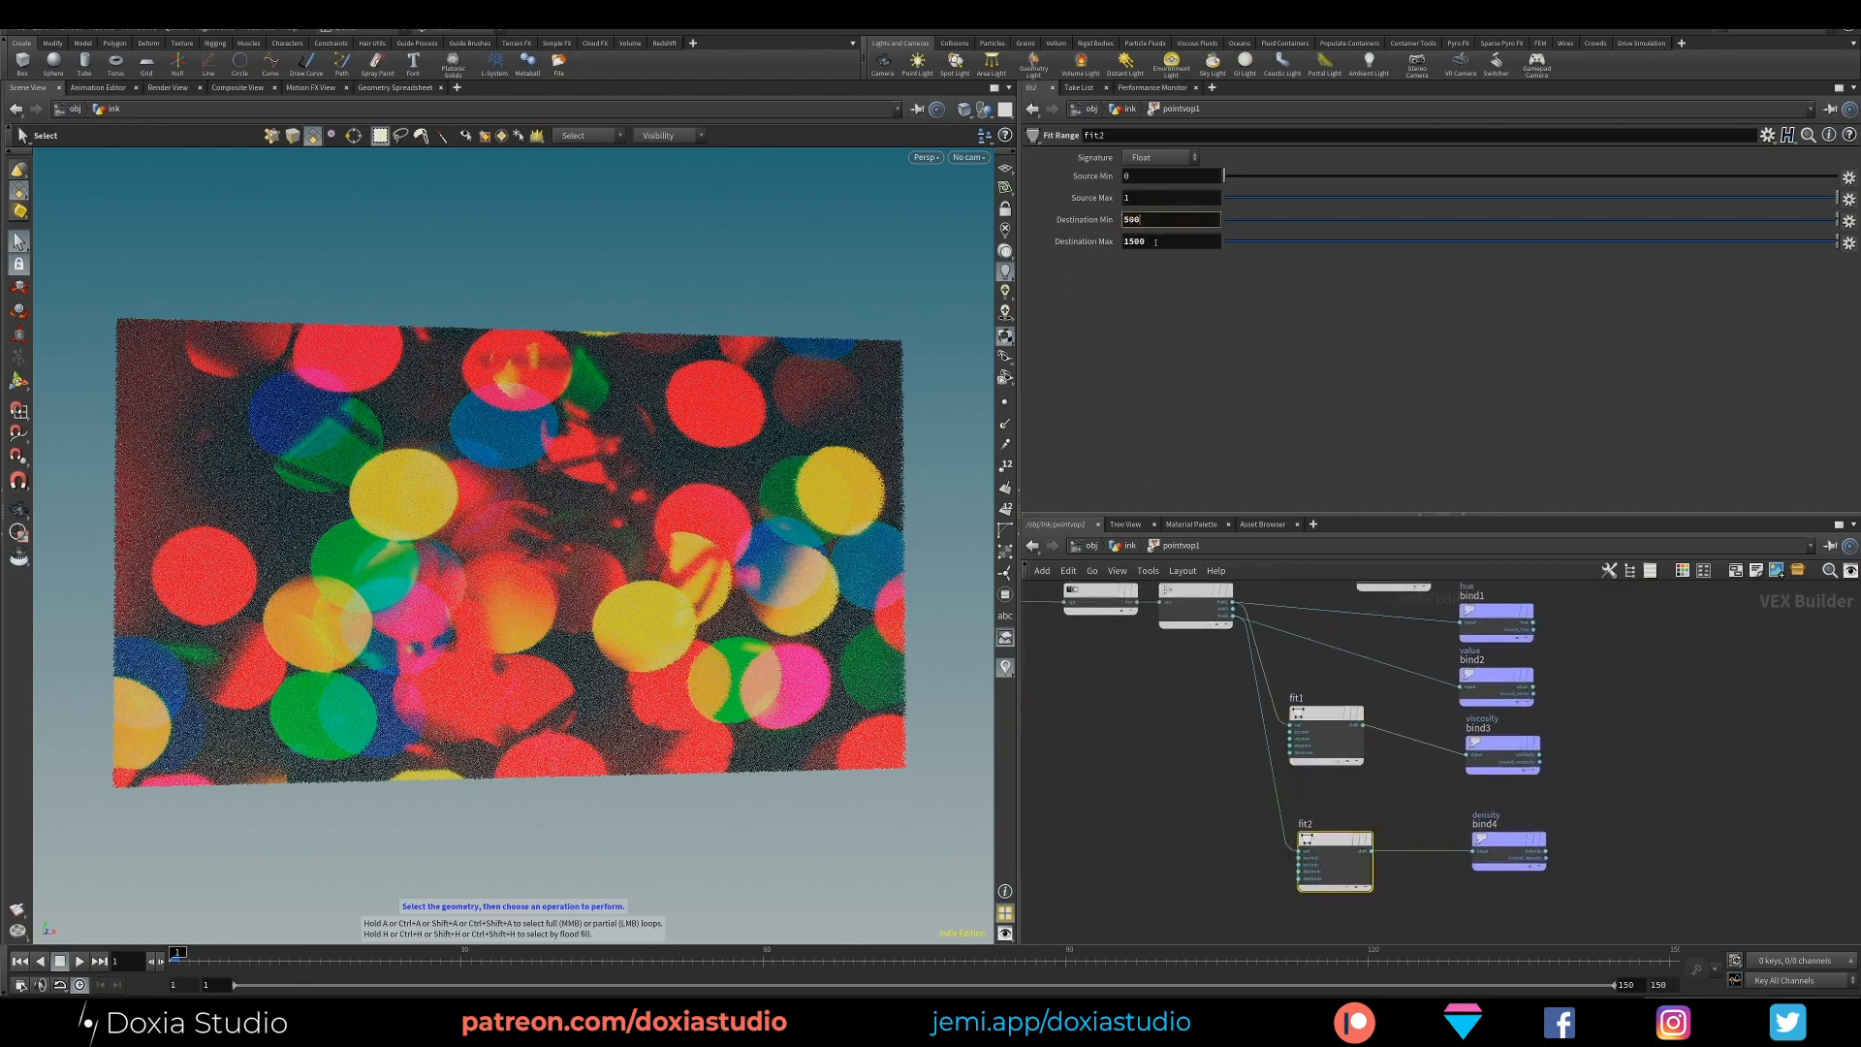
left_click(1154, 241)
type("1200")
key("Return")
left_click(1162, 783)
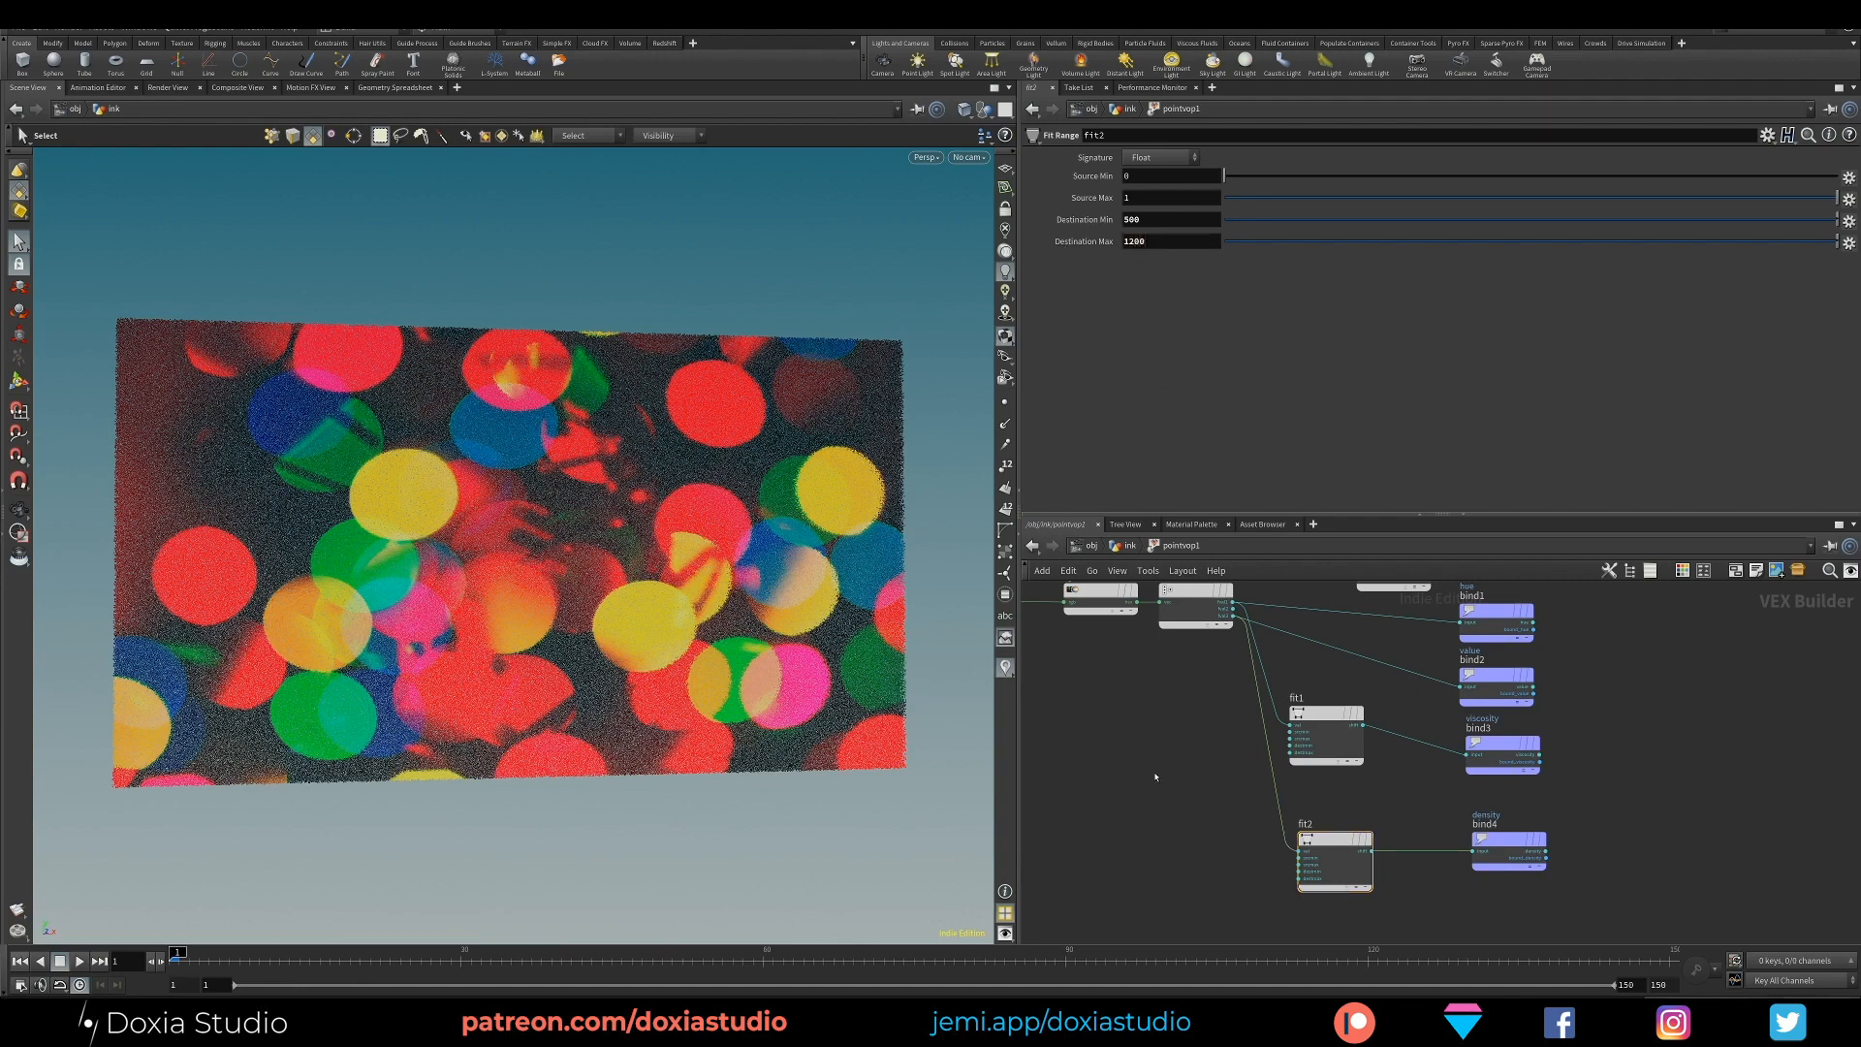
key("u")
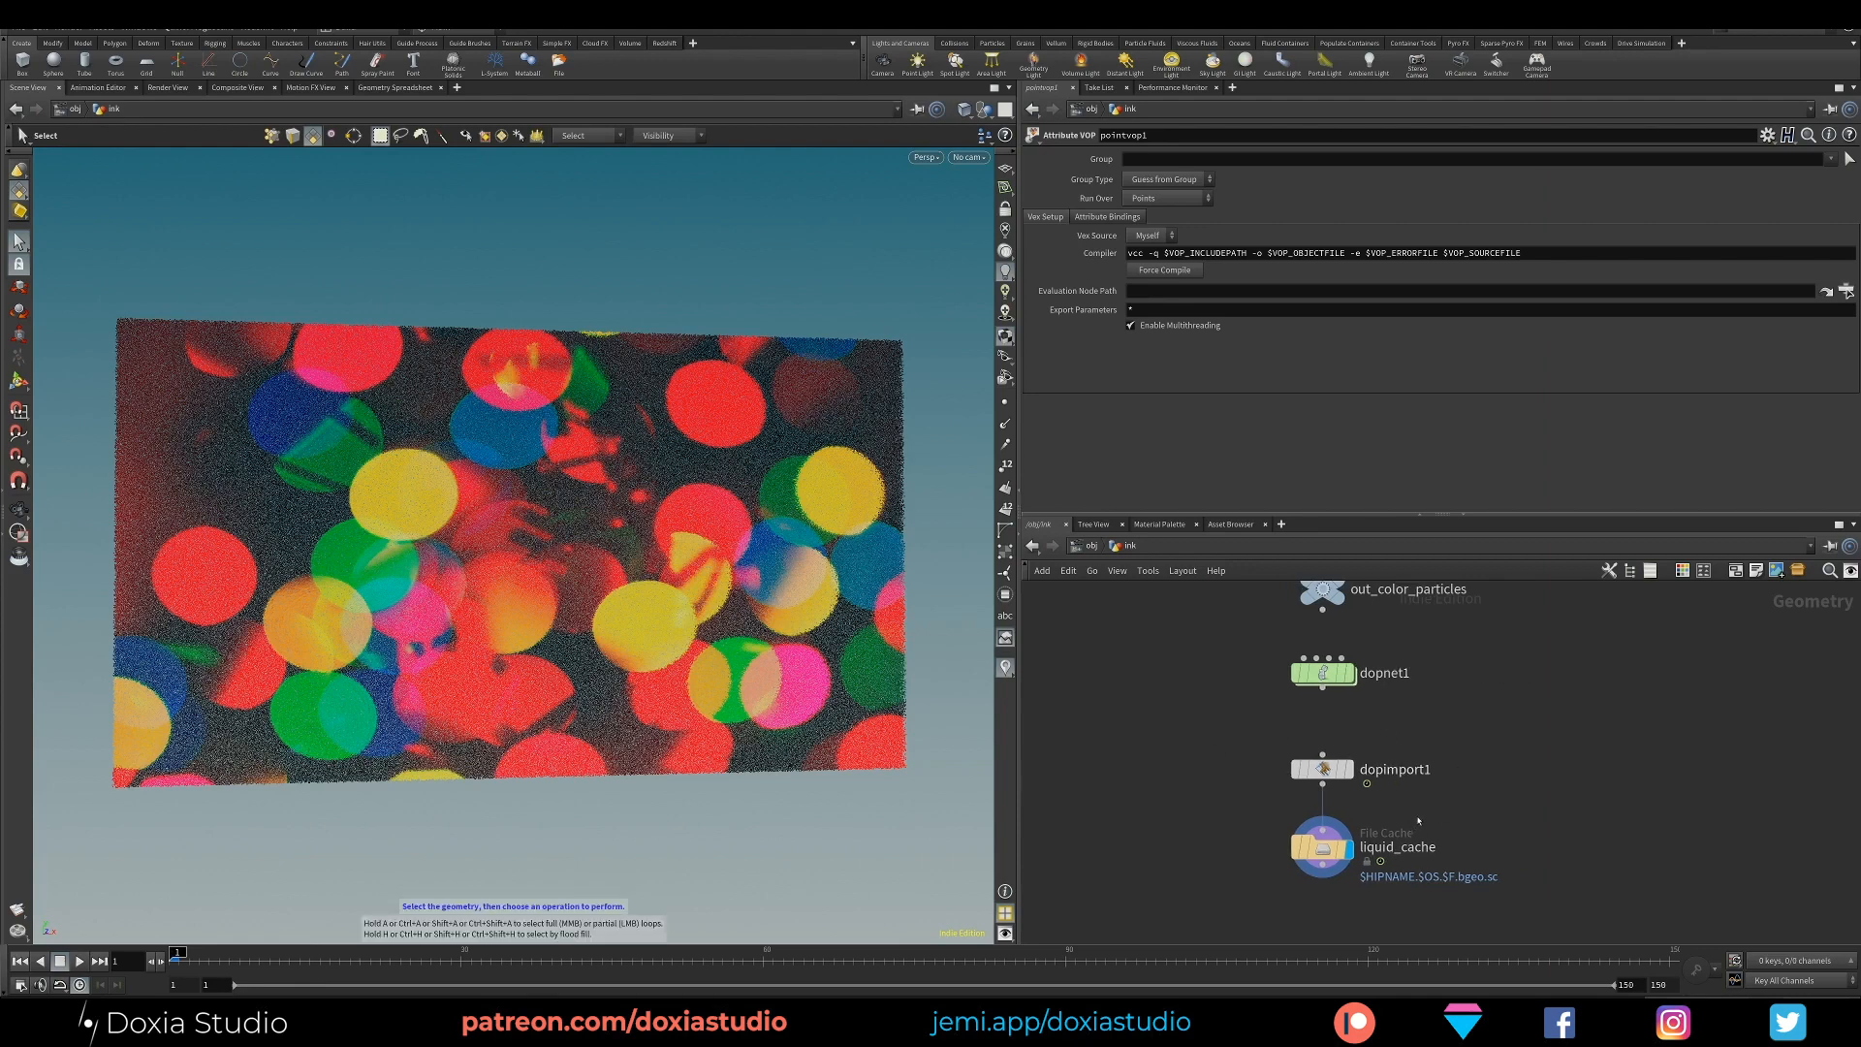
Save the liquid_cache simulation to disk for frames 1 to 150 and enable Load from Disk
left_click(1323, 851)
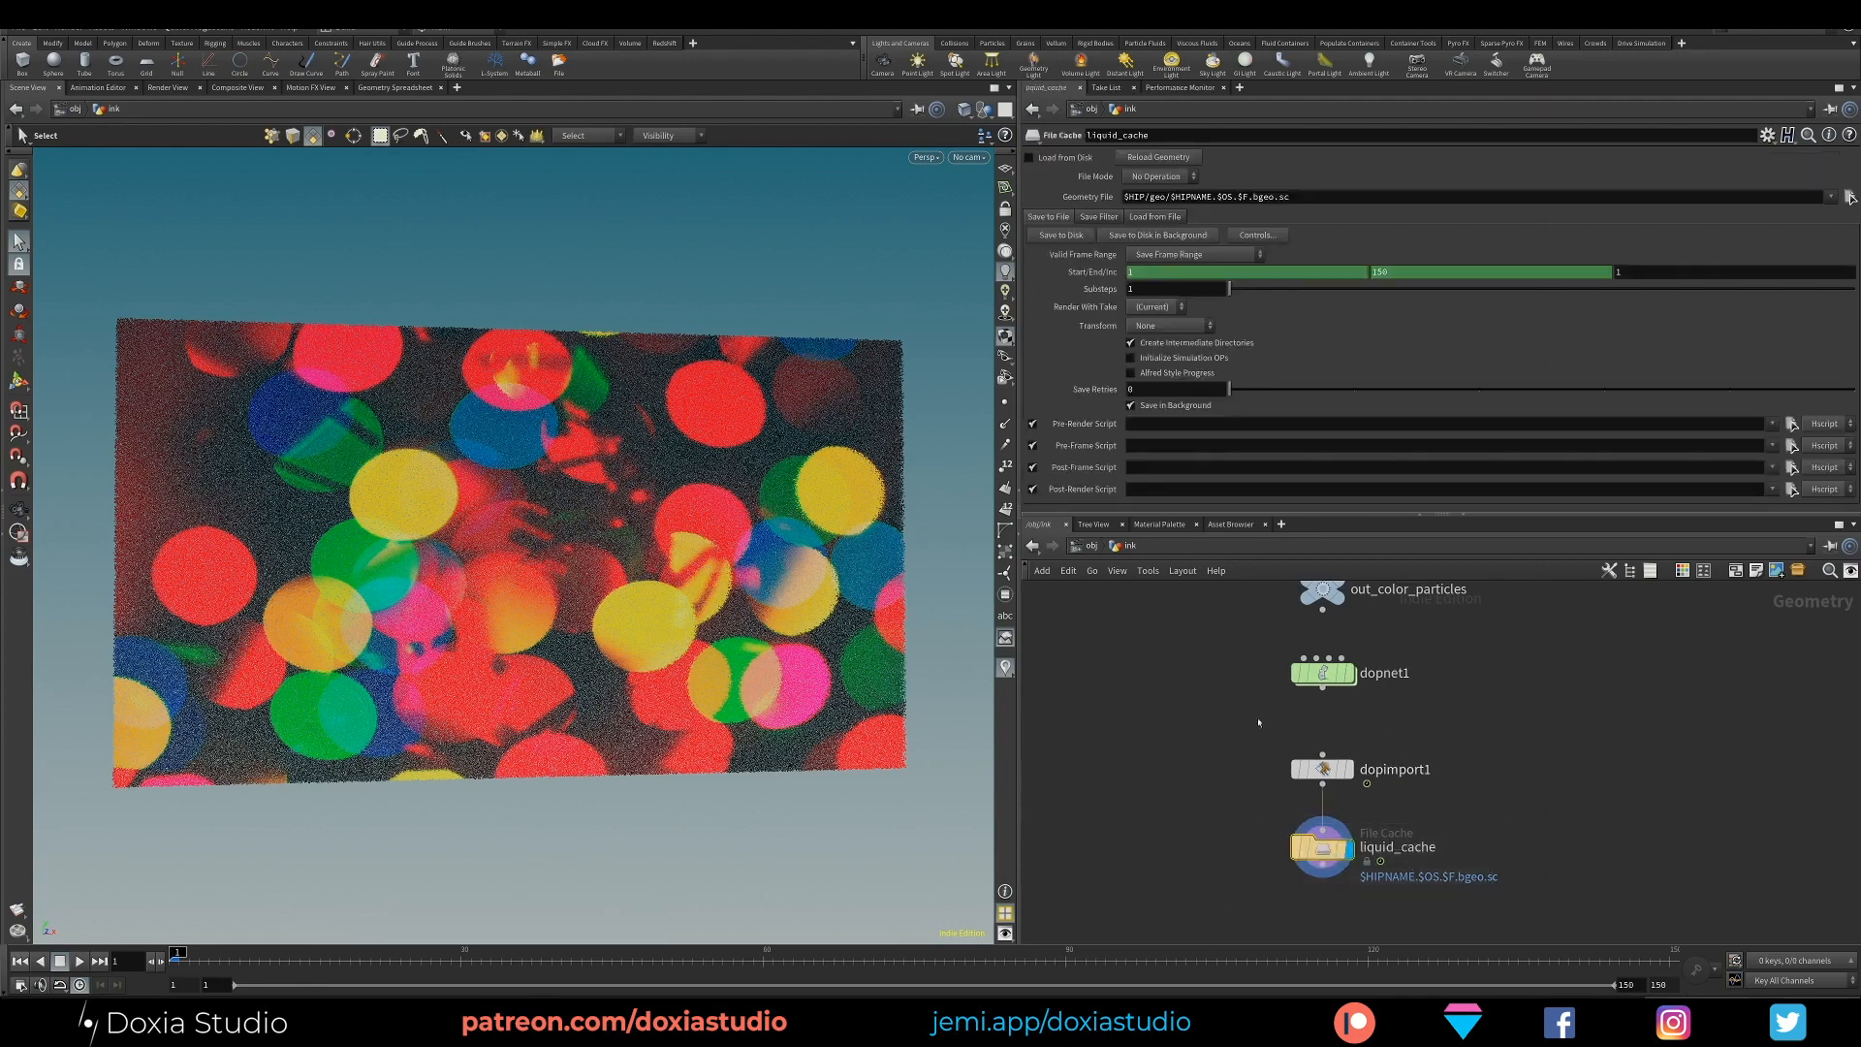
left_click(1054, 236)
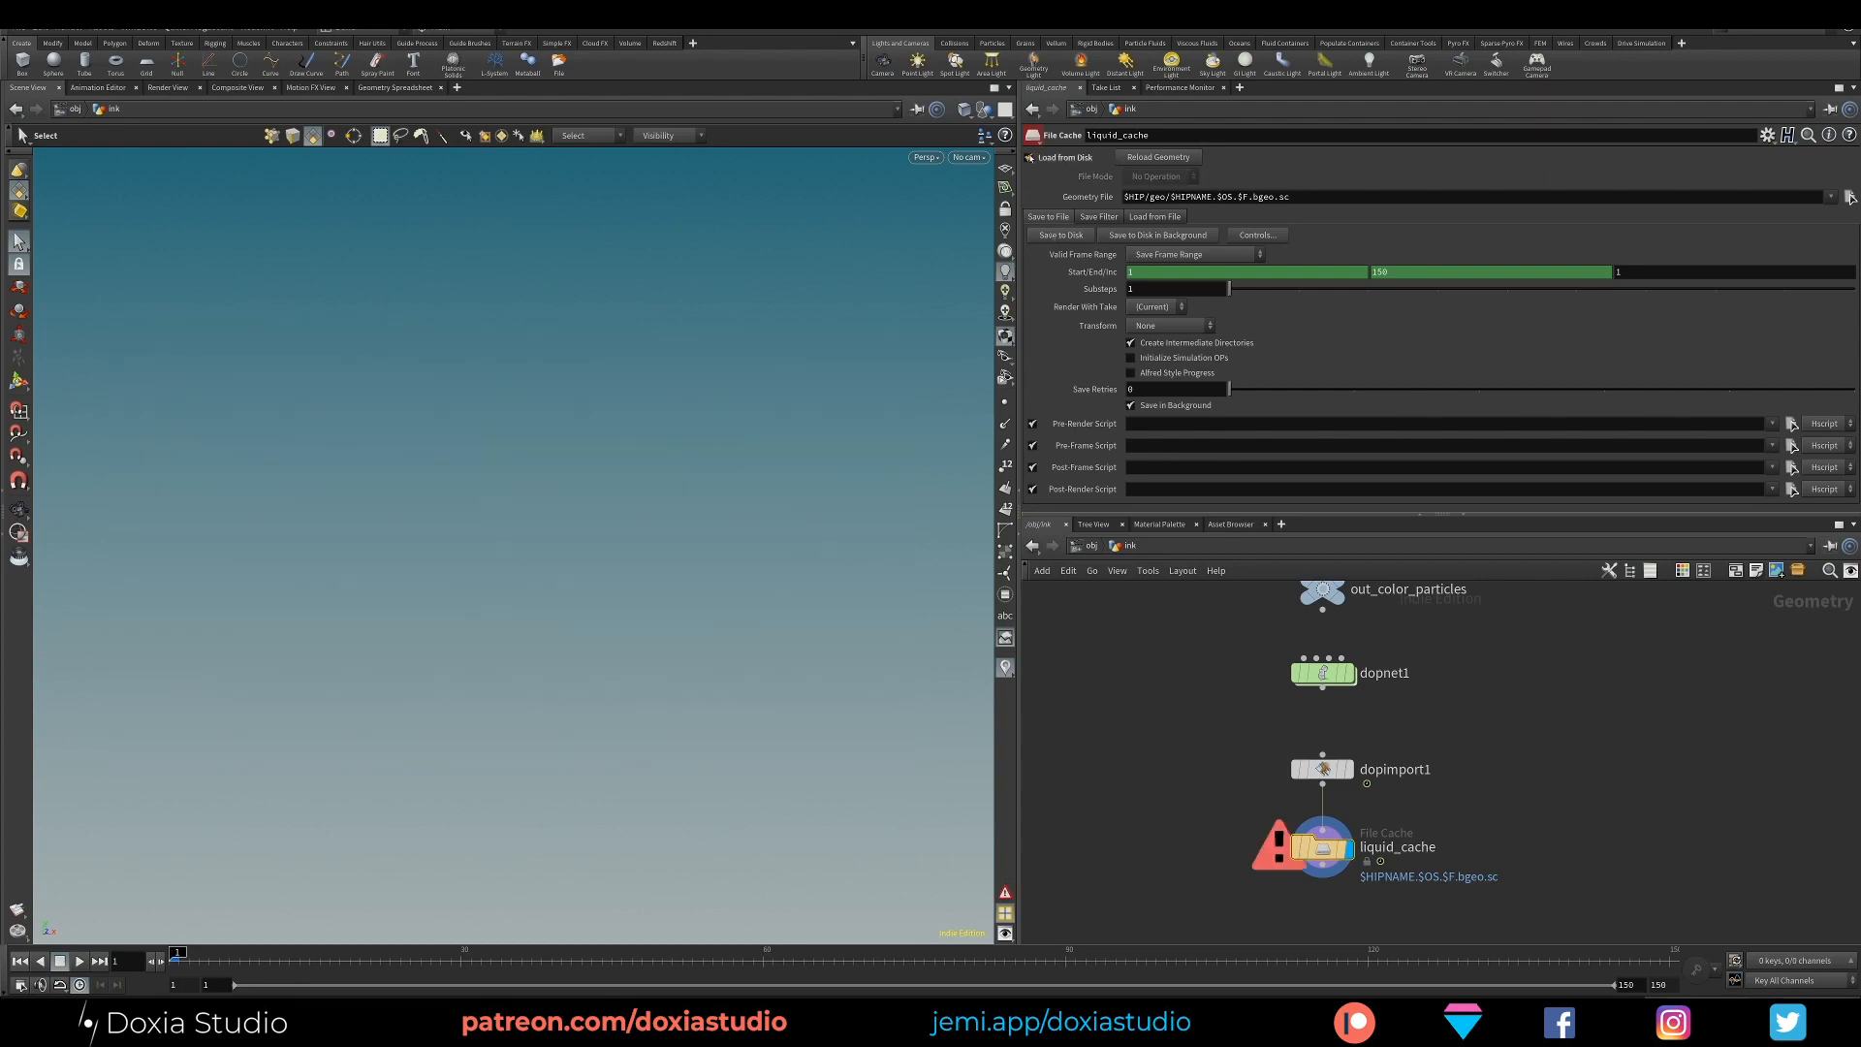
left_click(1056, 235)
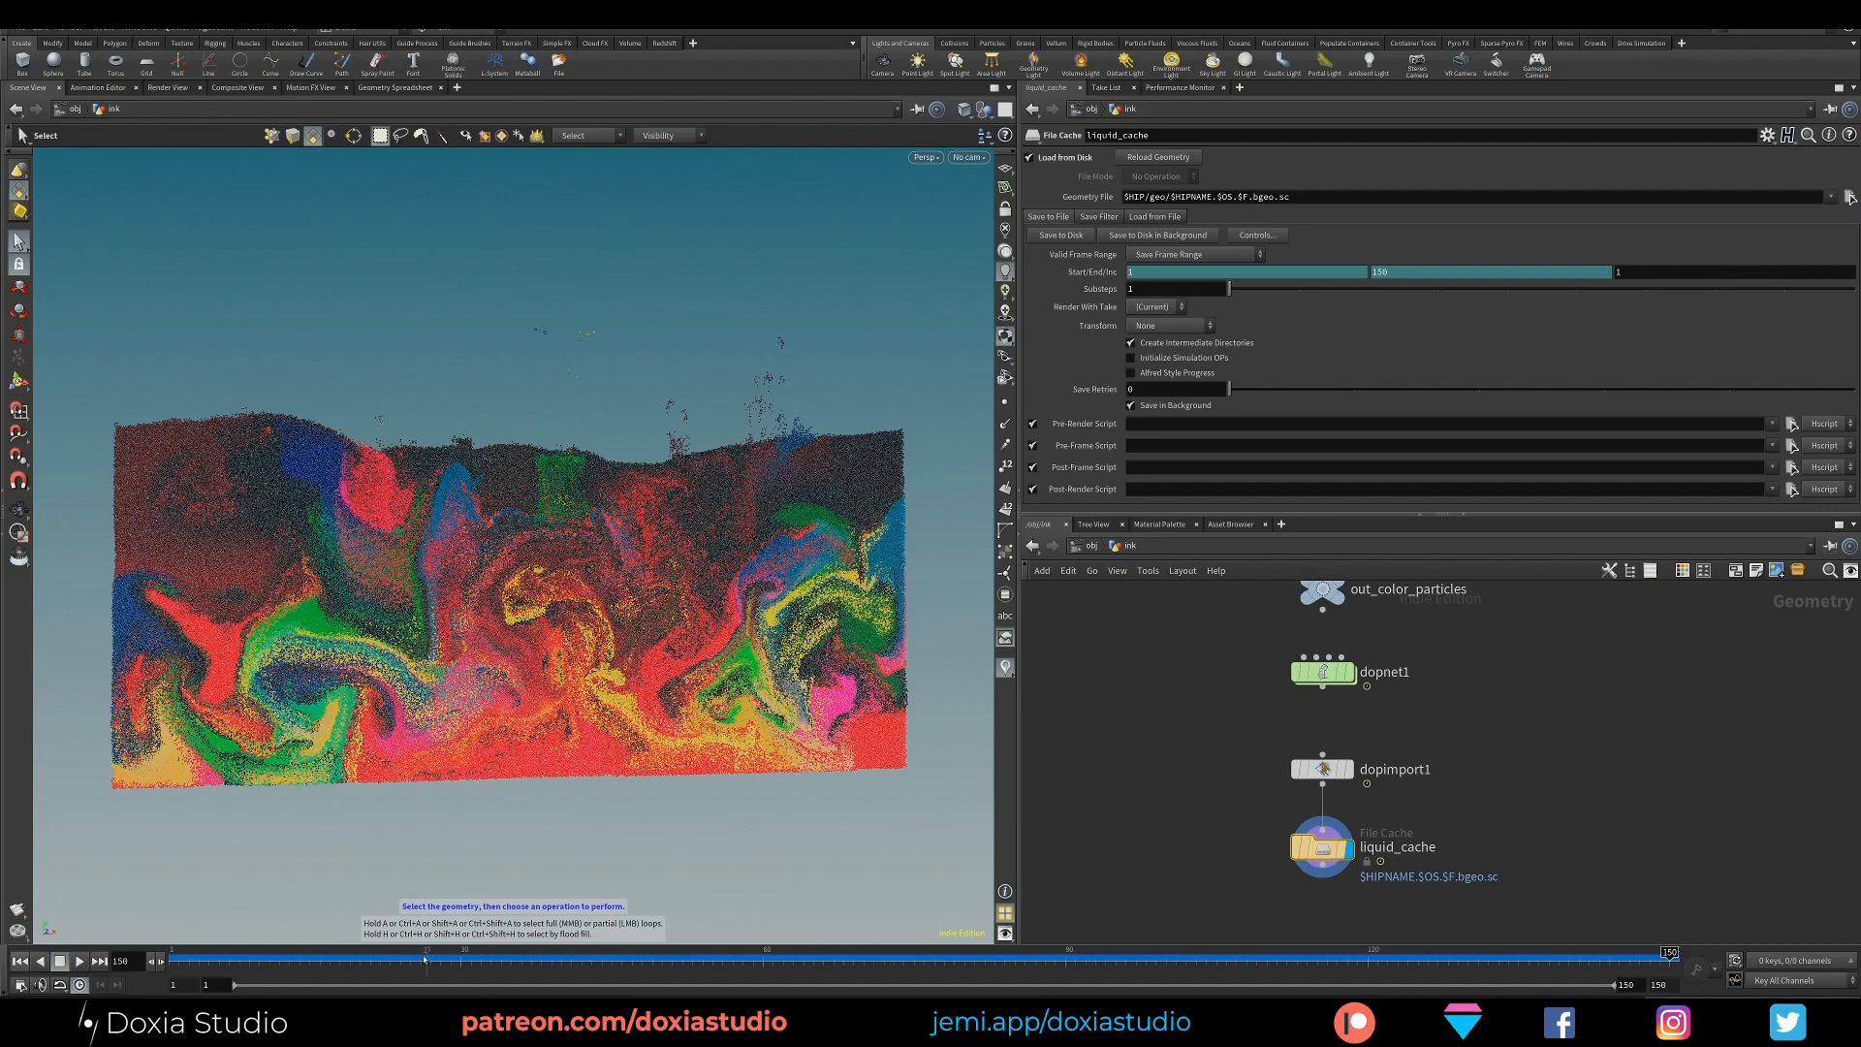
Frame the liquid closely from the front and play the cached simulation from frame 1
left_click(30, 963)
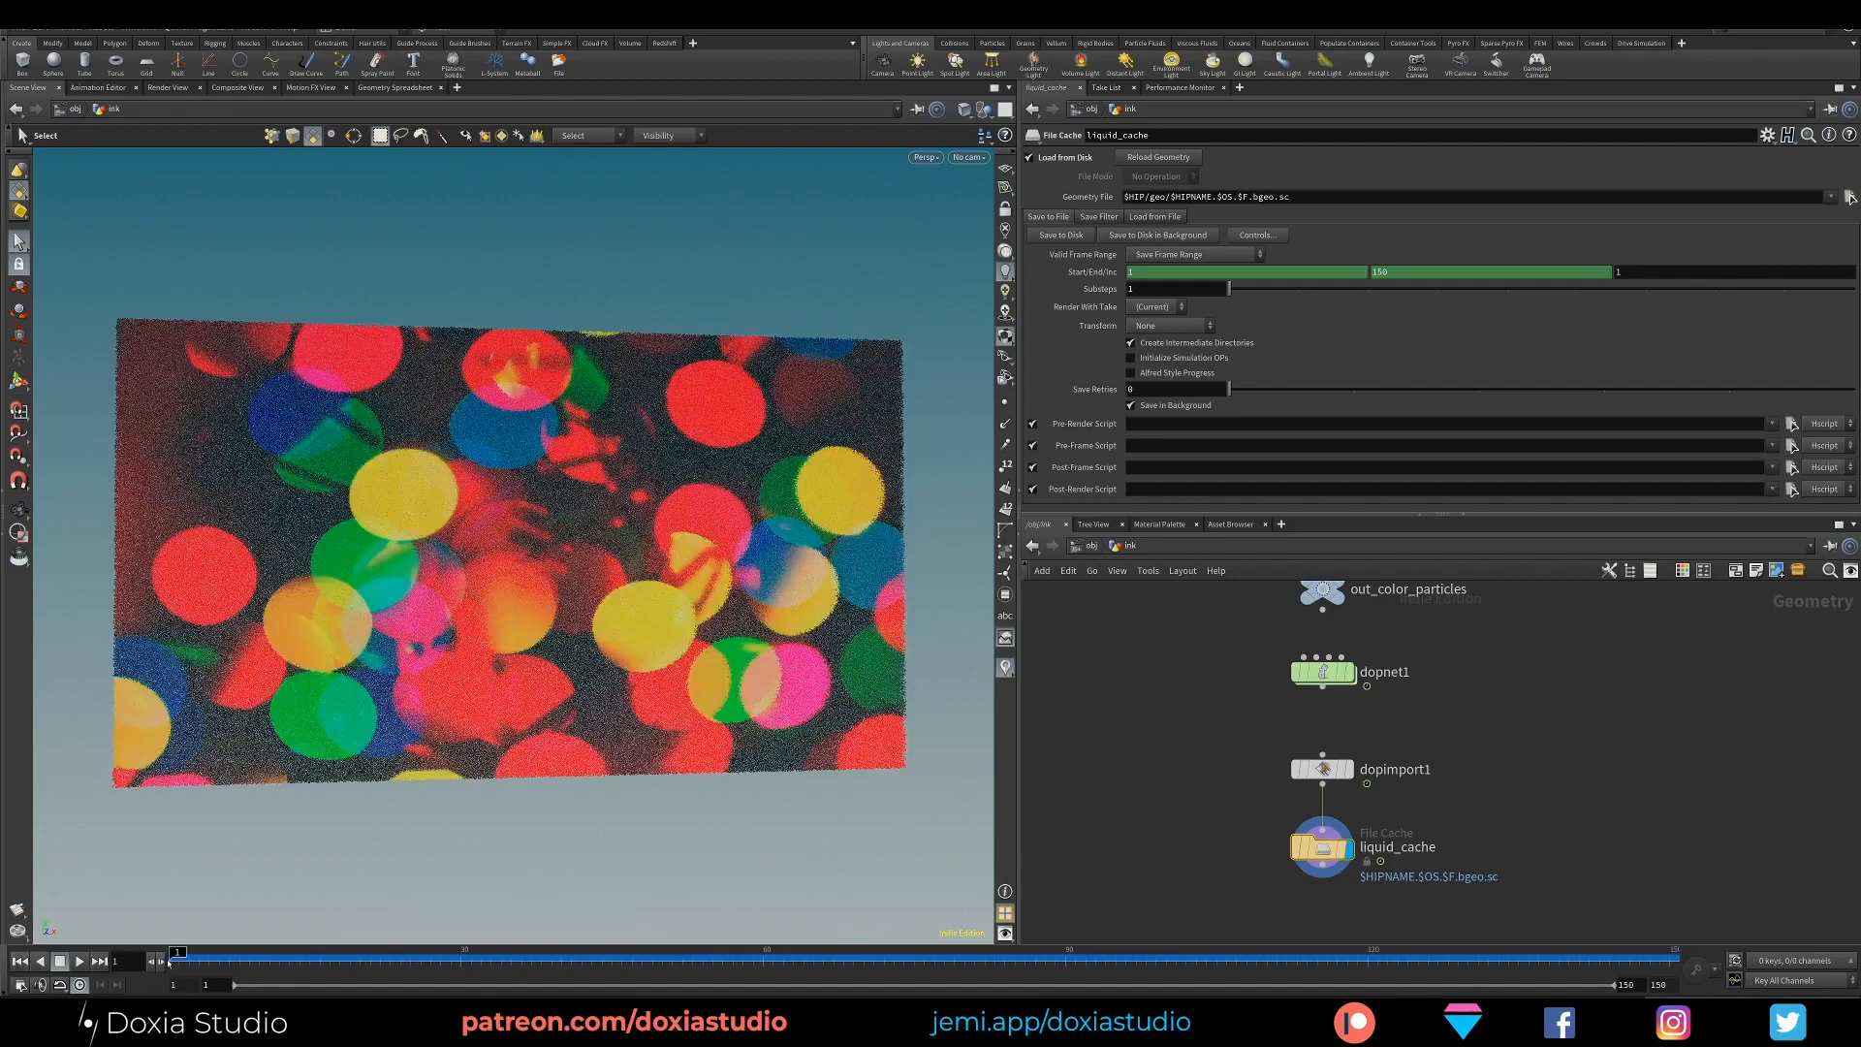
right_click_drag(632, 715, 652, 714, "alt")
left_click_drag(652, 714, 627, 731, "alt")
right_click_drag(628, 731, 669, 737, "alt")
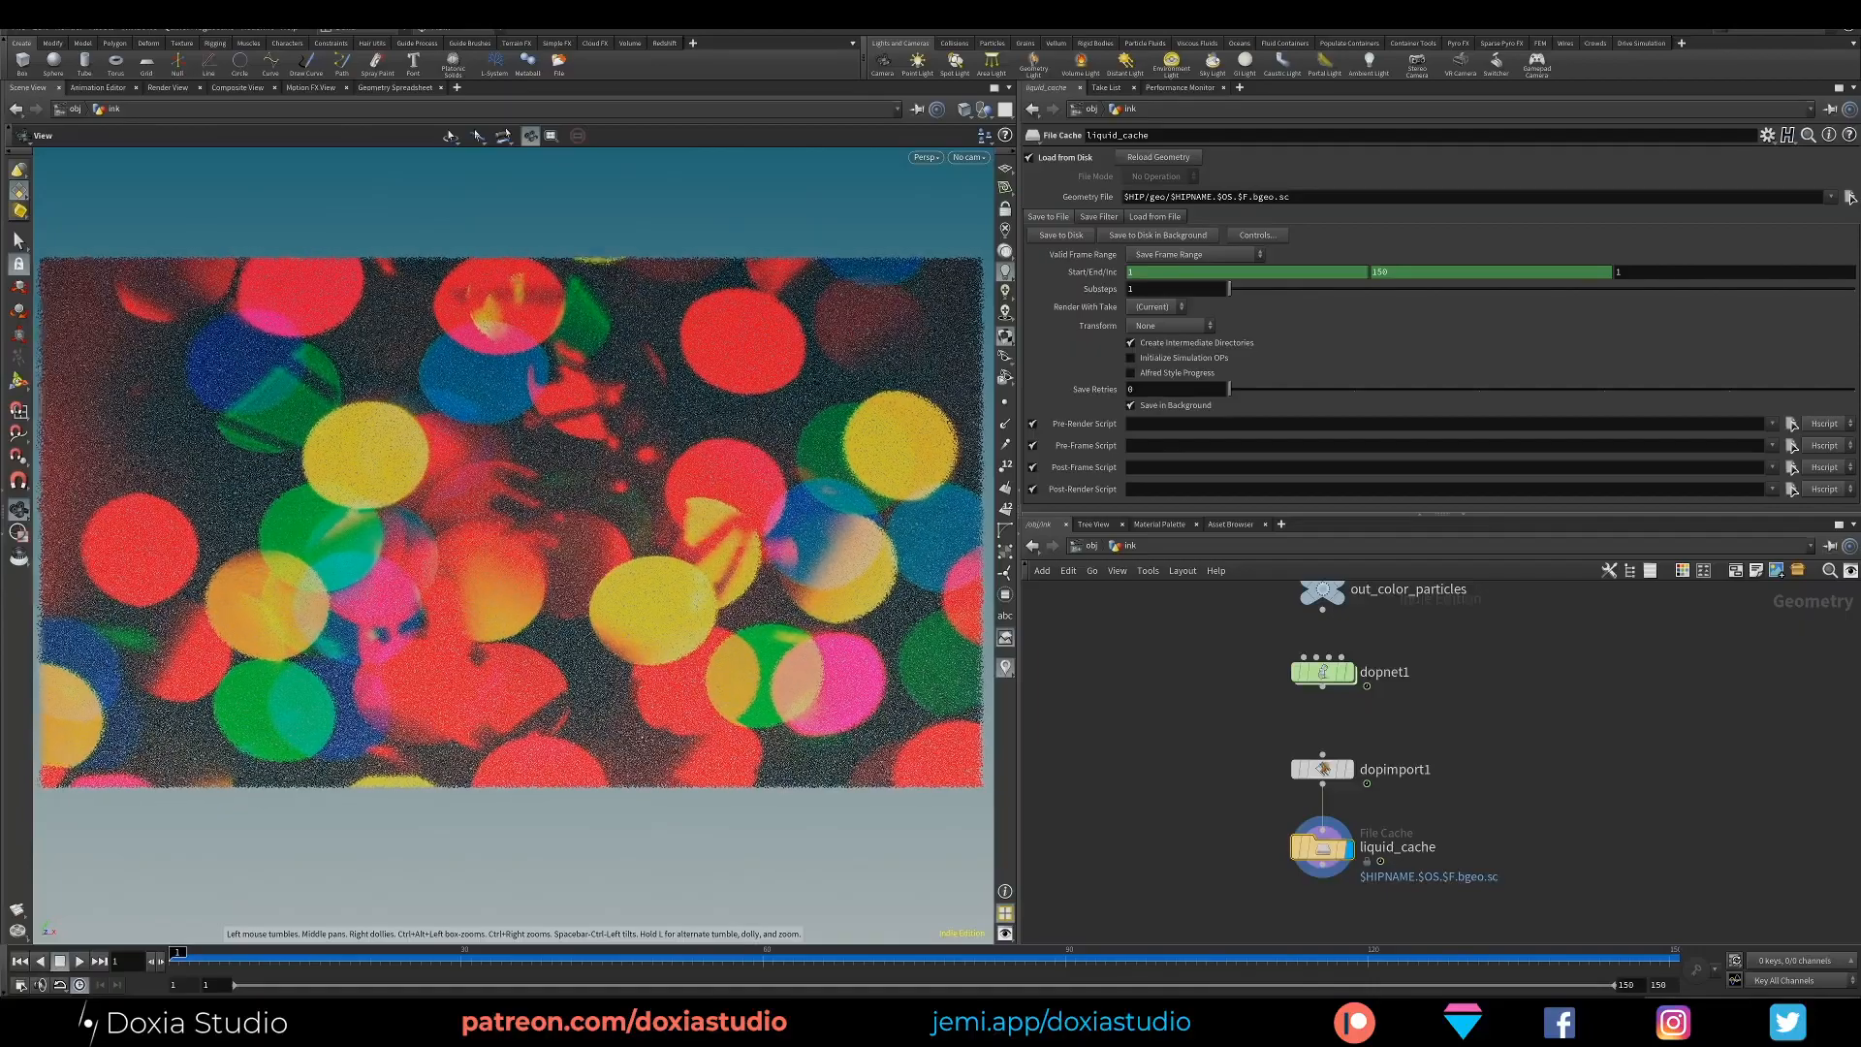
middle_click_drag(620, 734, 631, 748, "alt")
left_click(80, 961)
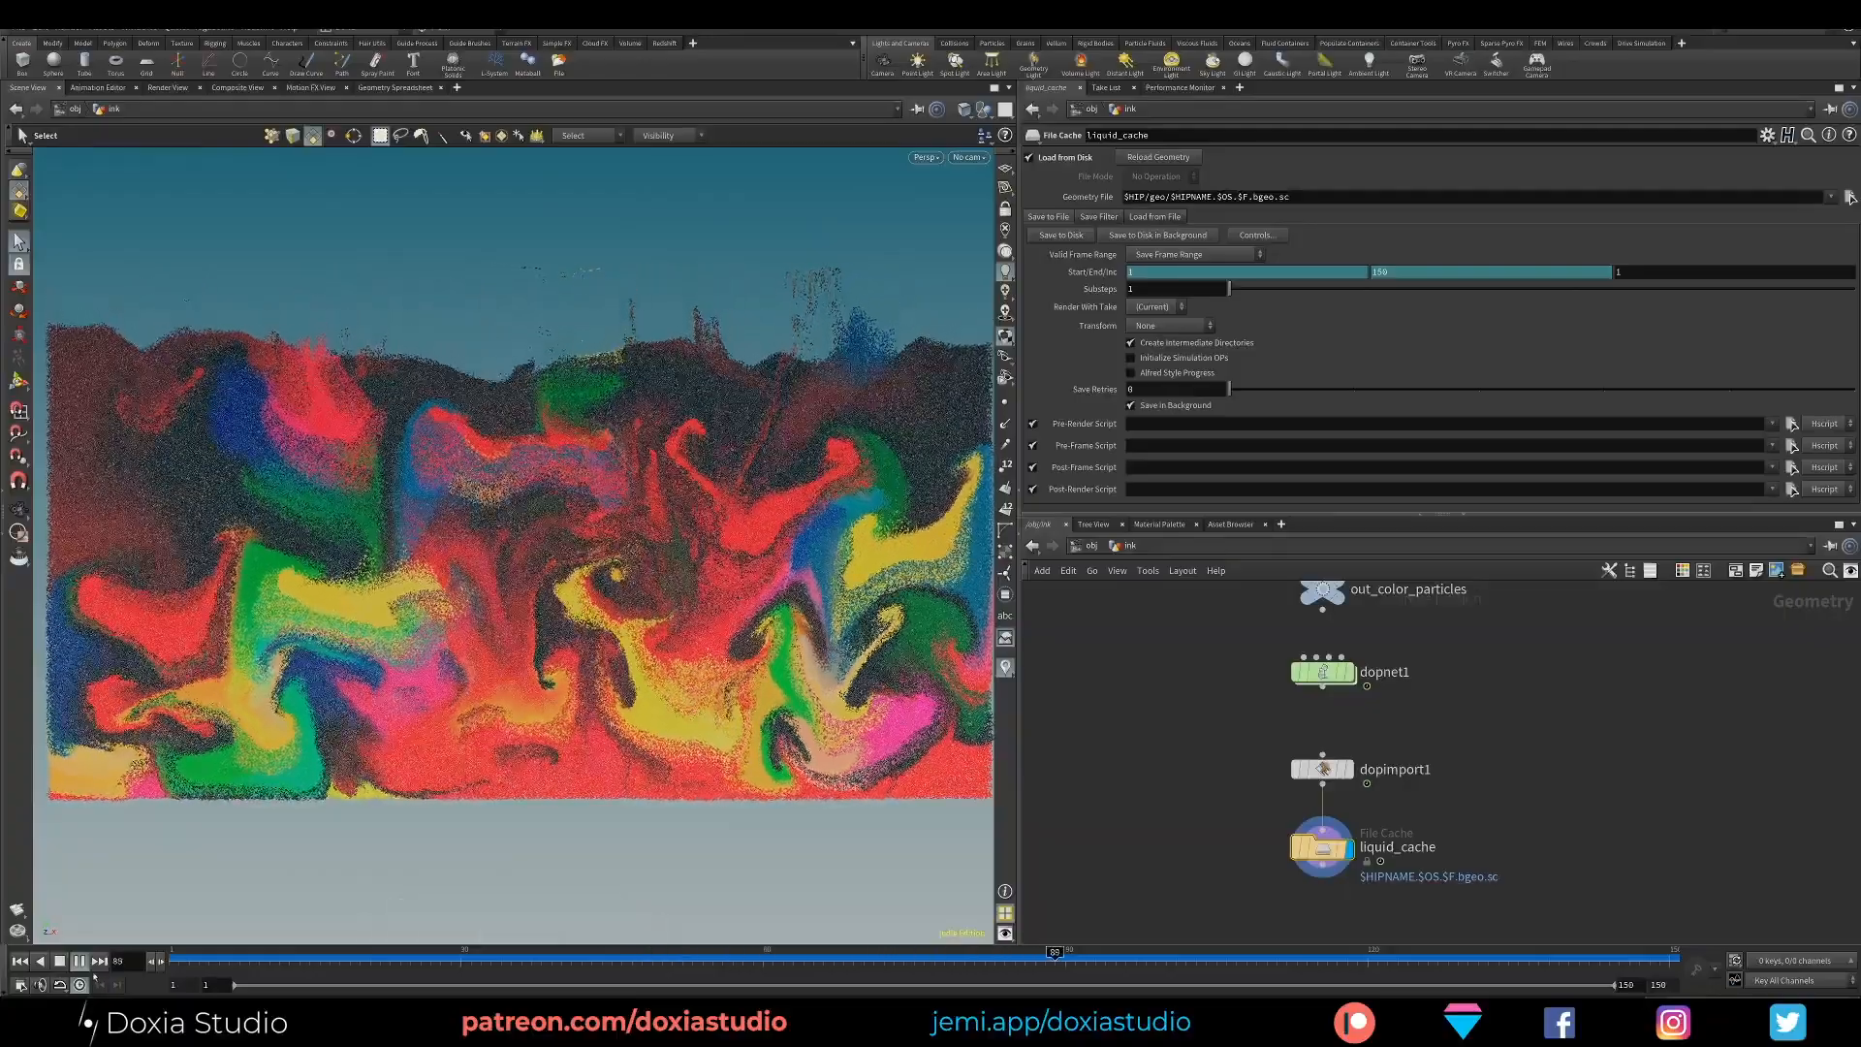
left_click(80, 961)
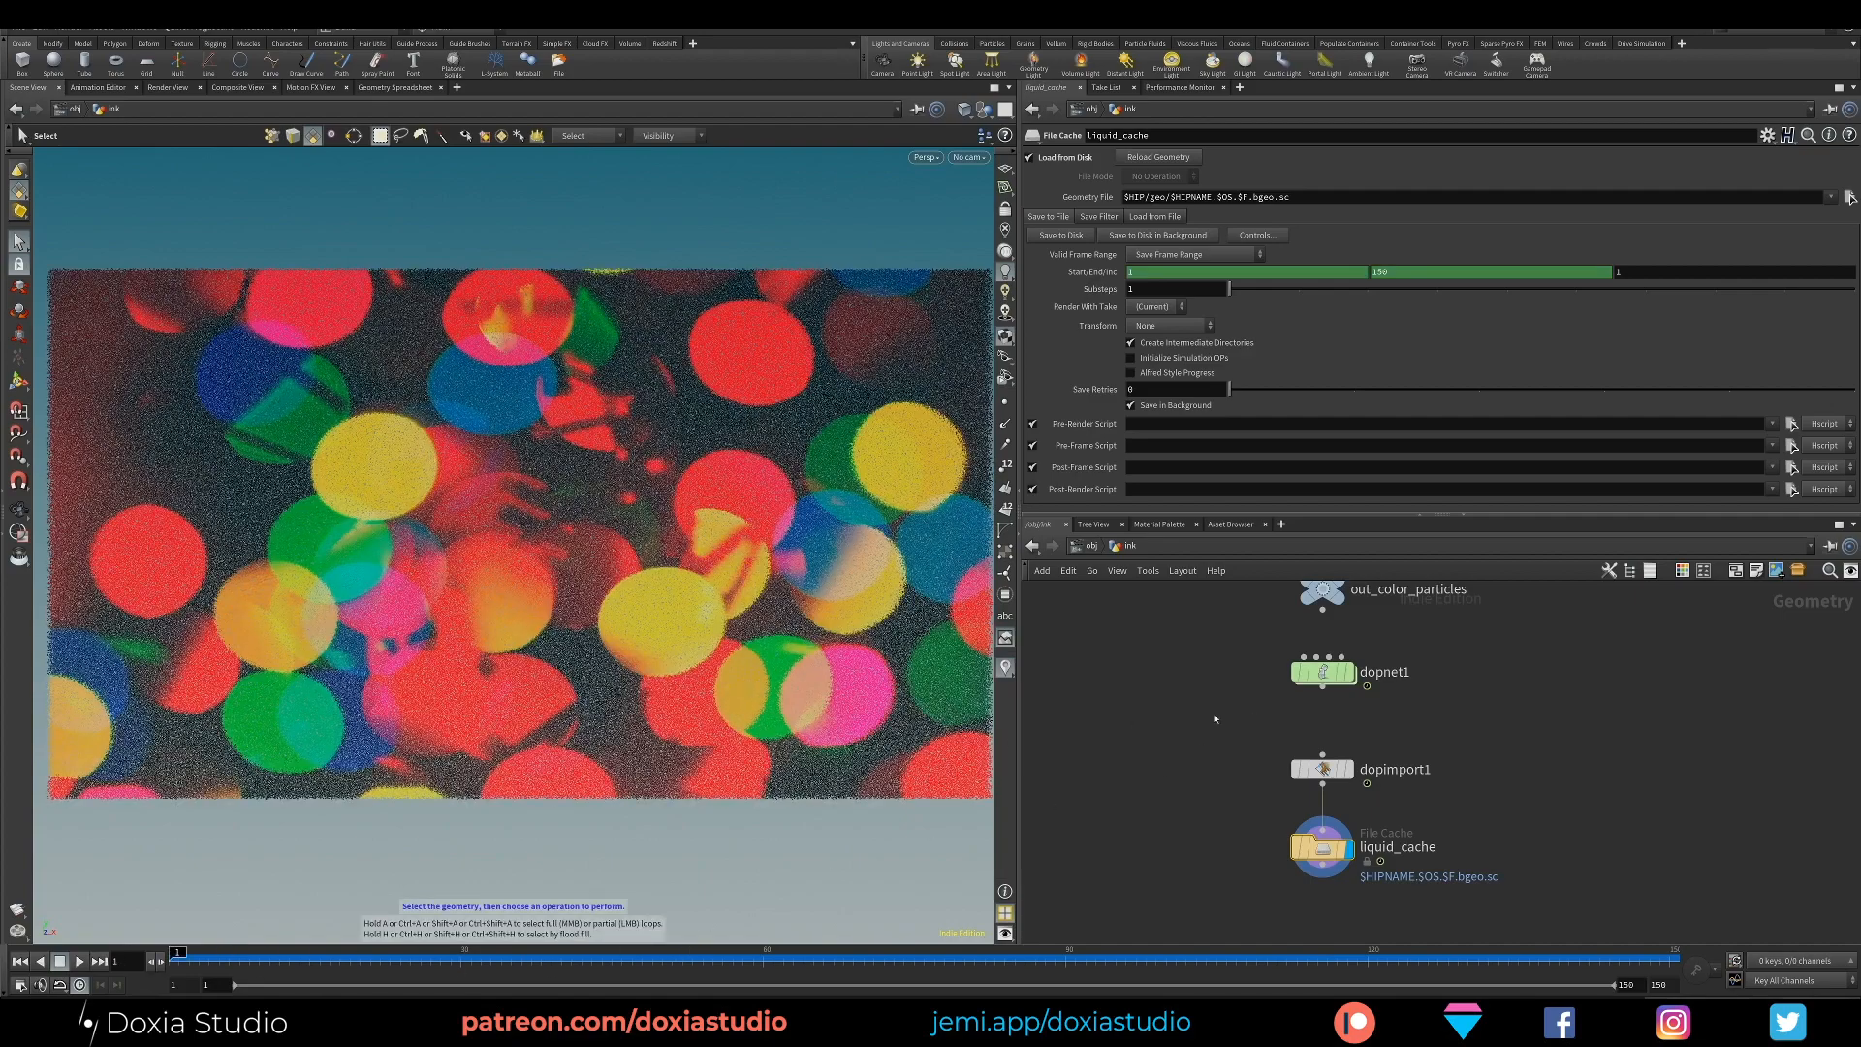
Enable Reseed Particles on flipsolver1 inside dopnet1 with Surface Oversampling at 10, and return to the ink network
double_click(1323, 671)
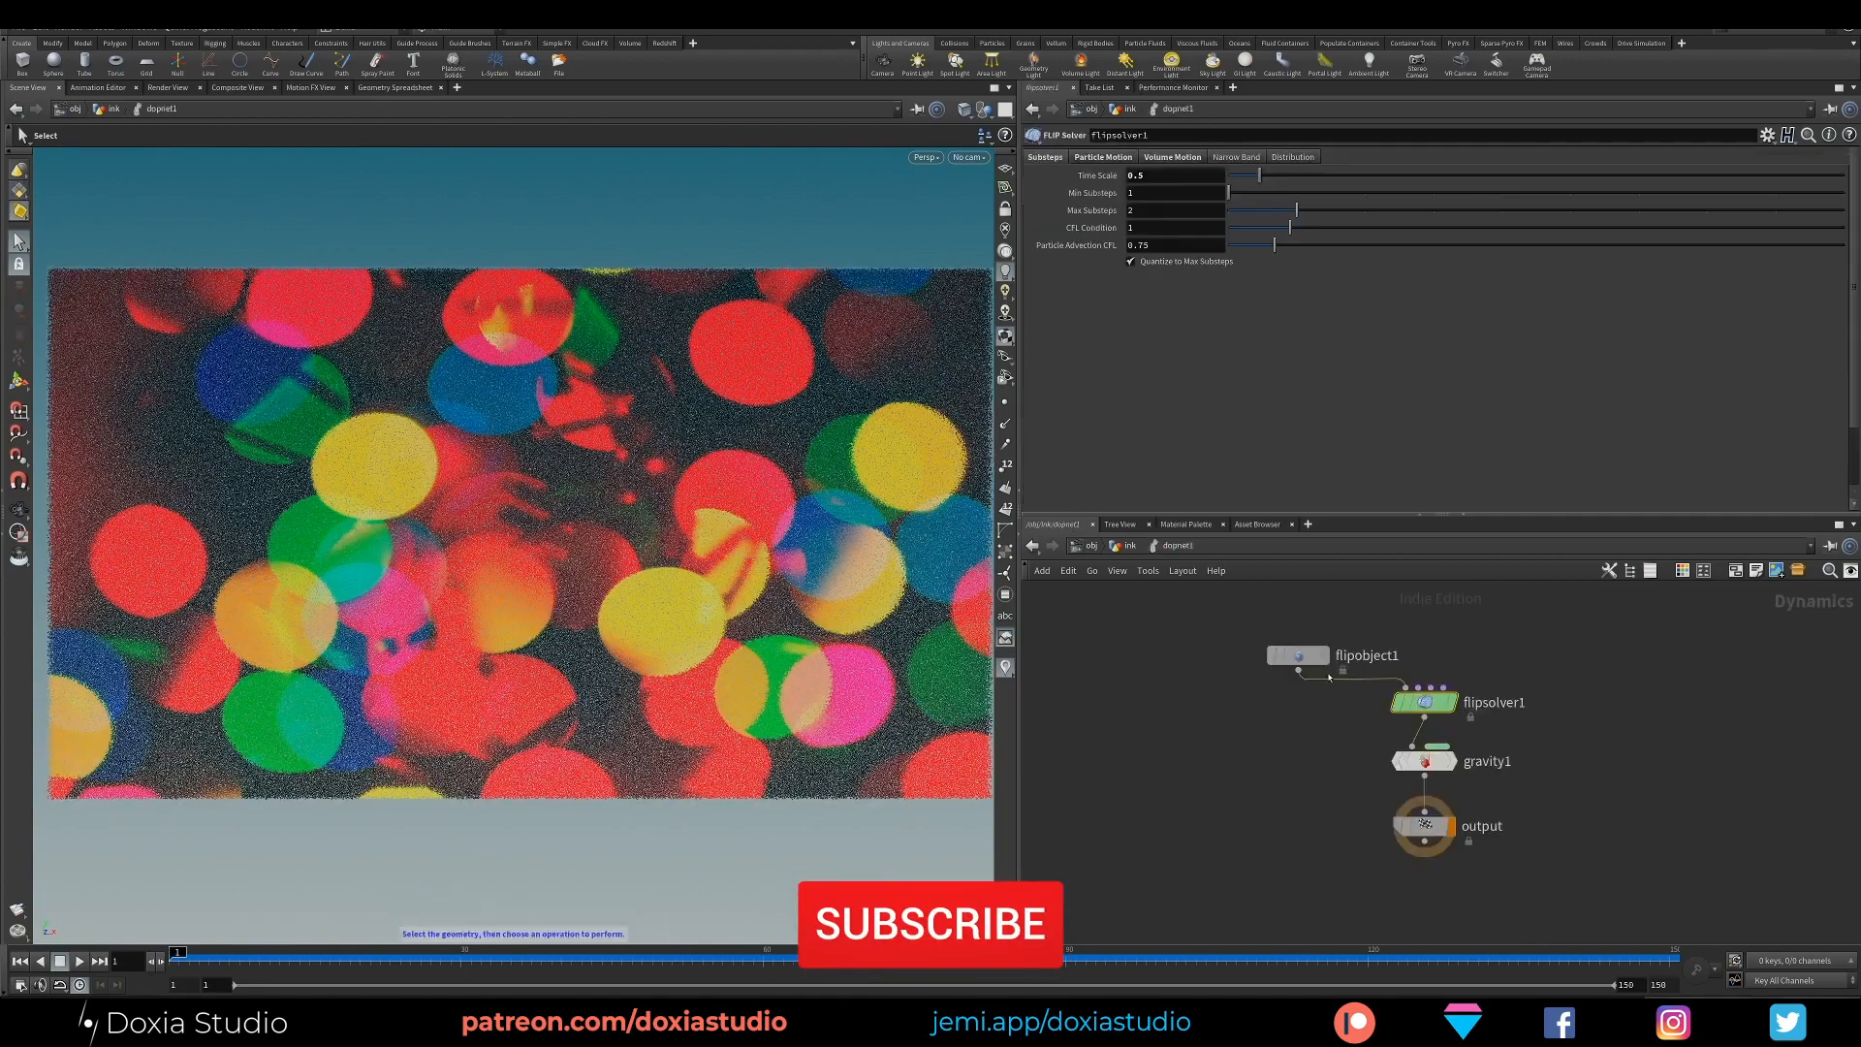
left_click(1102, 158)
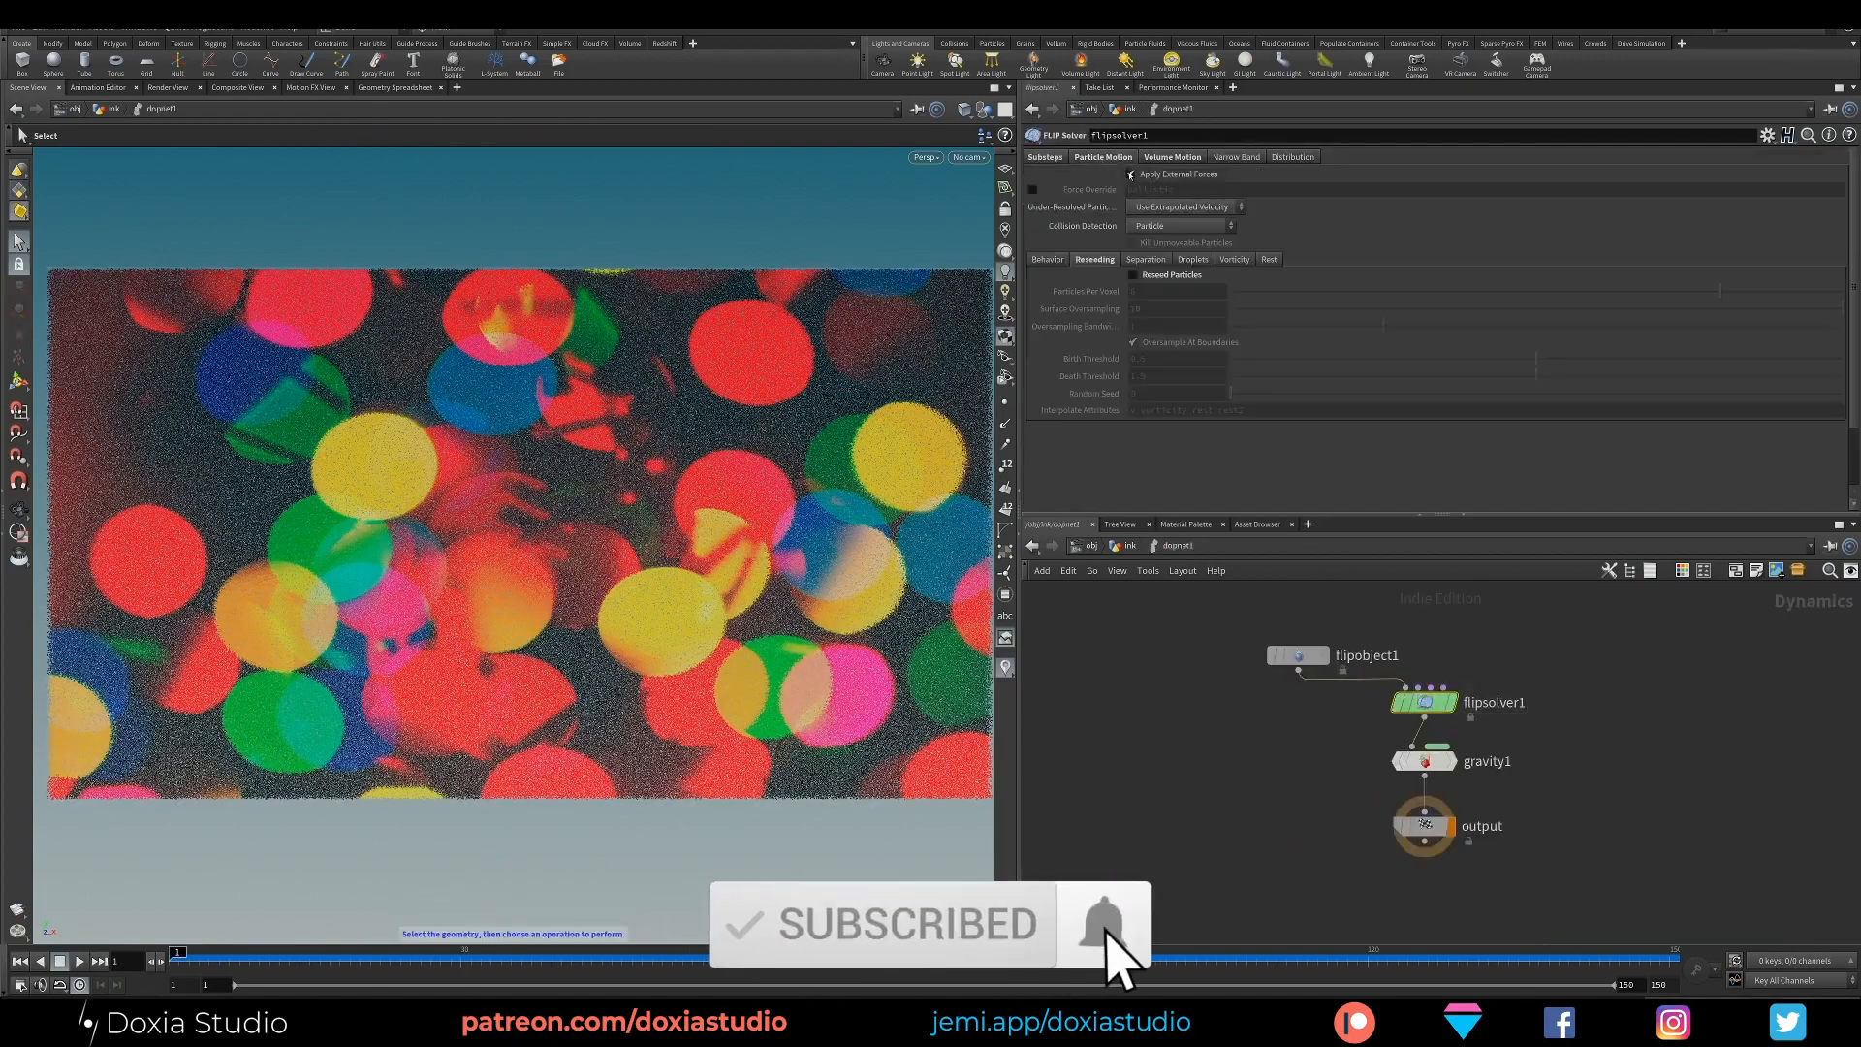
left_click(1134, 276)
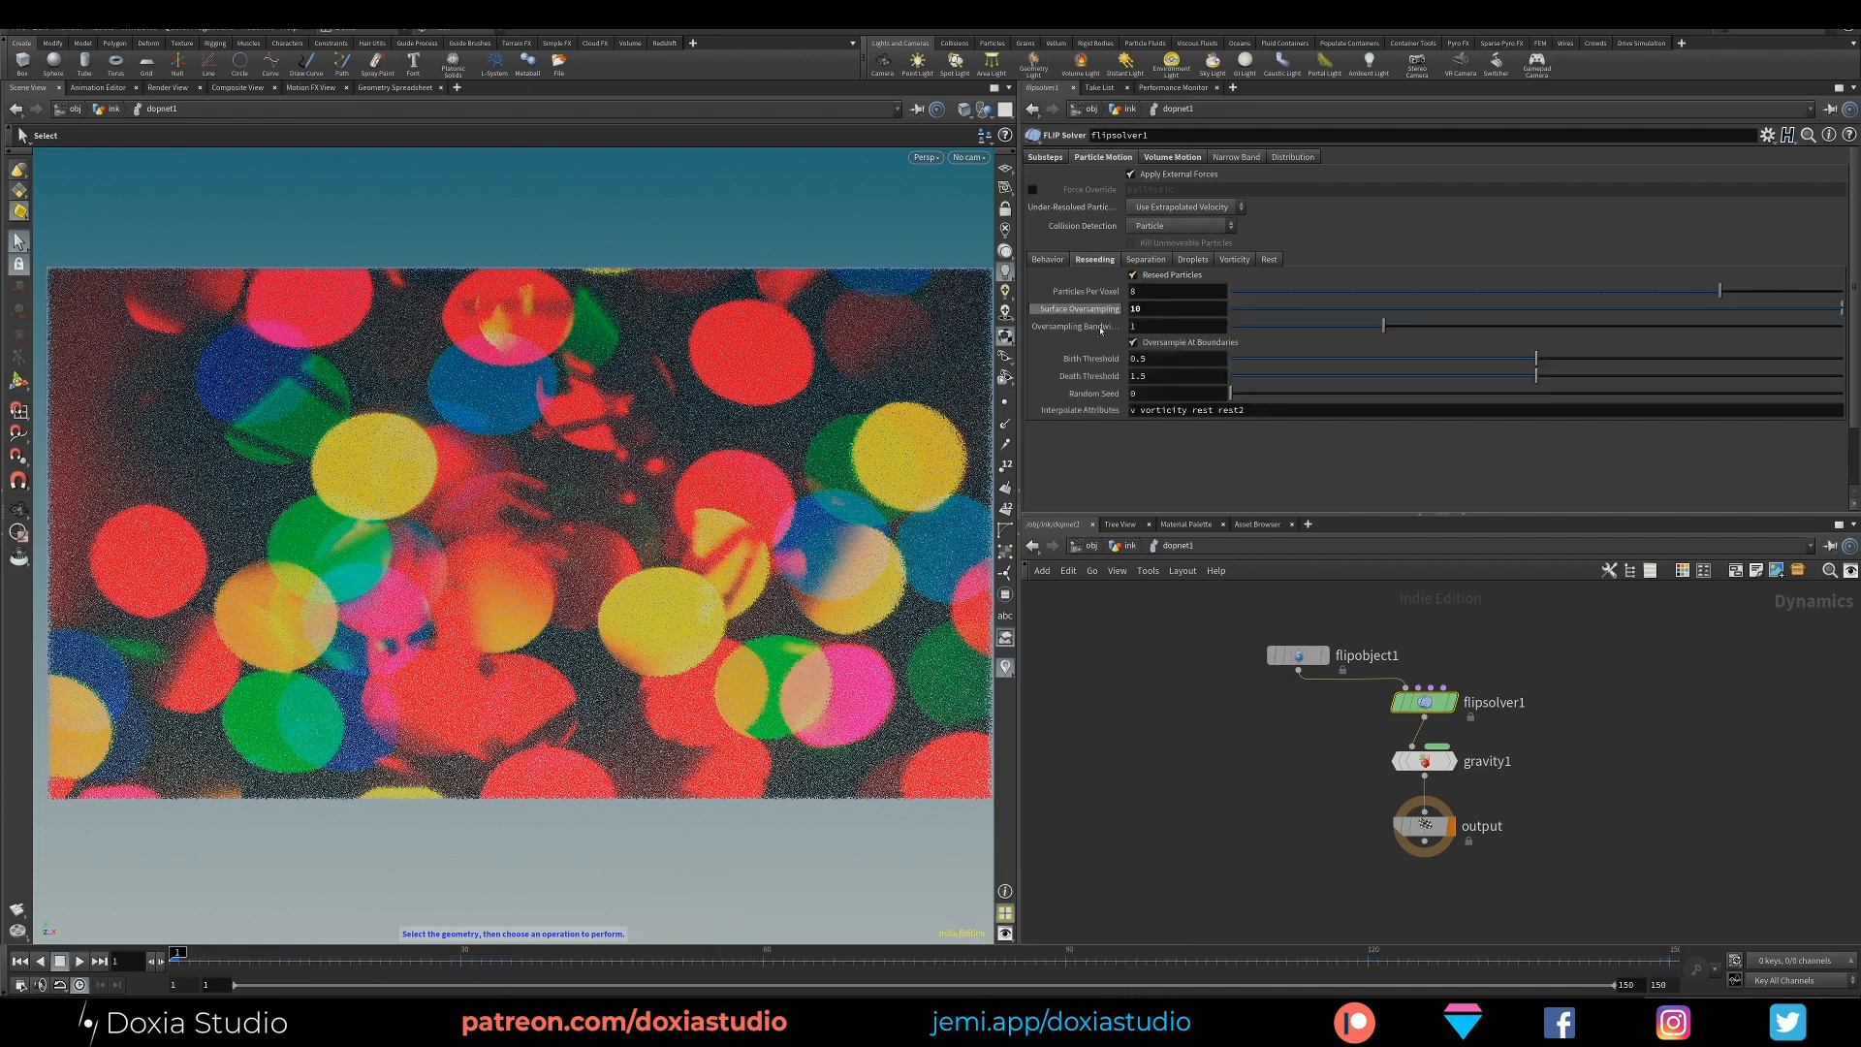
left_click(1154, 311)
key("Return")
key("u")
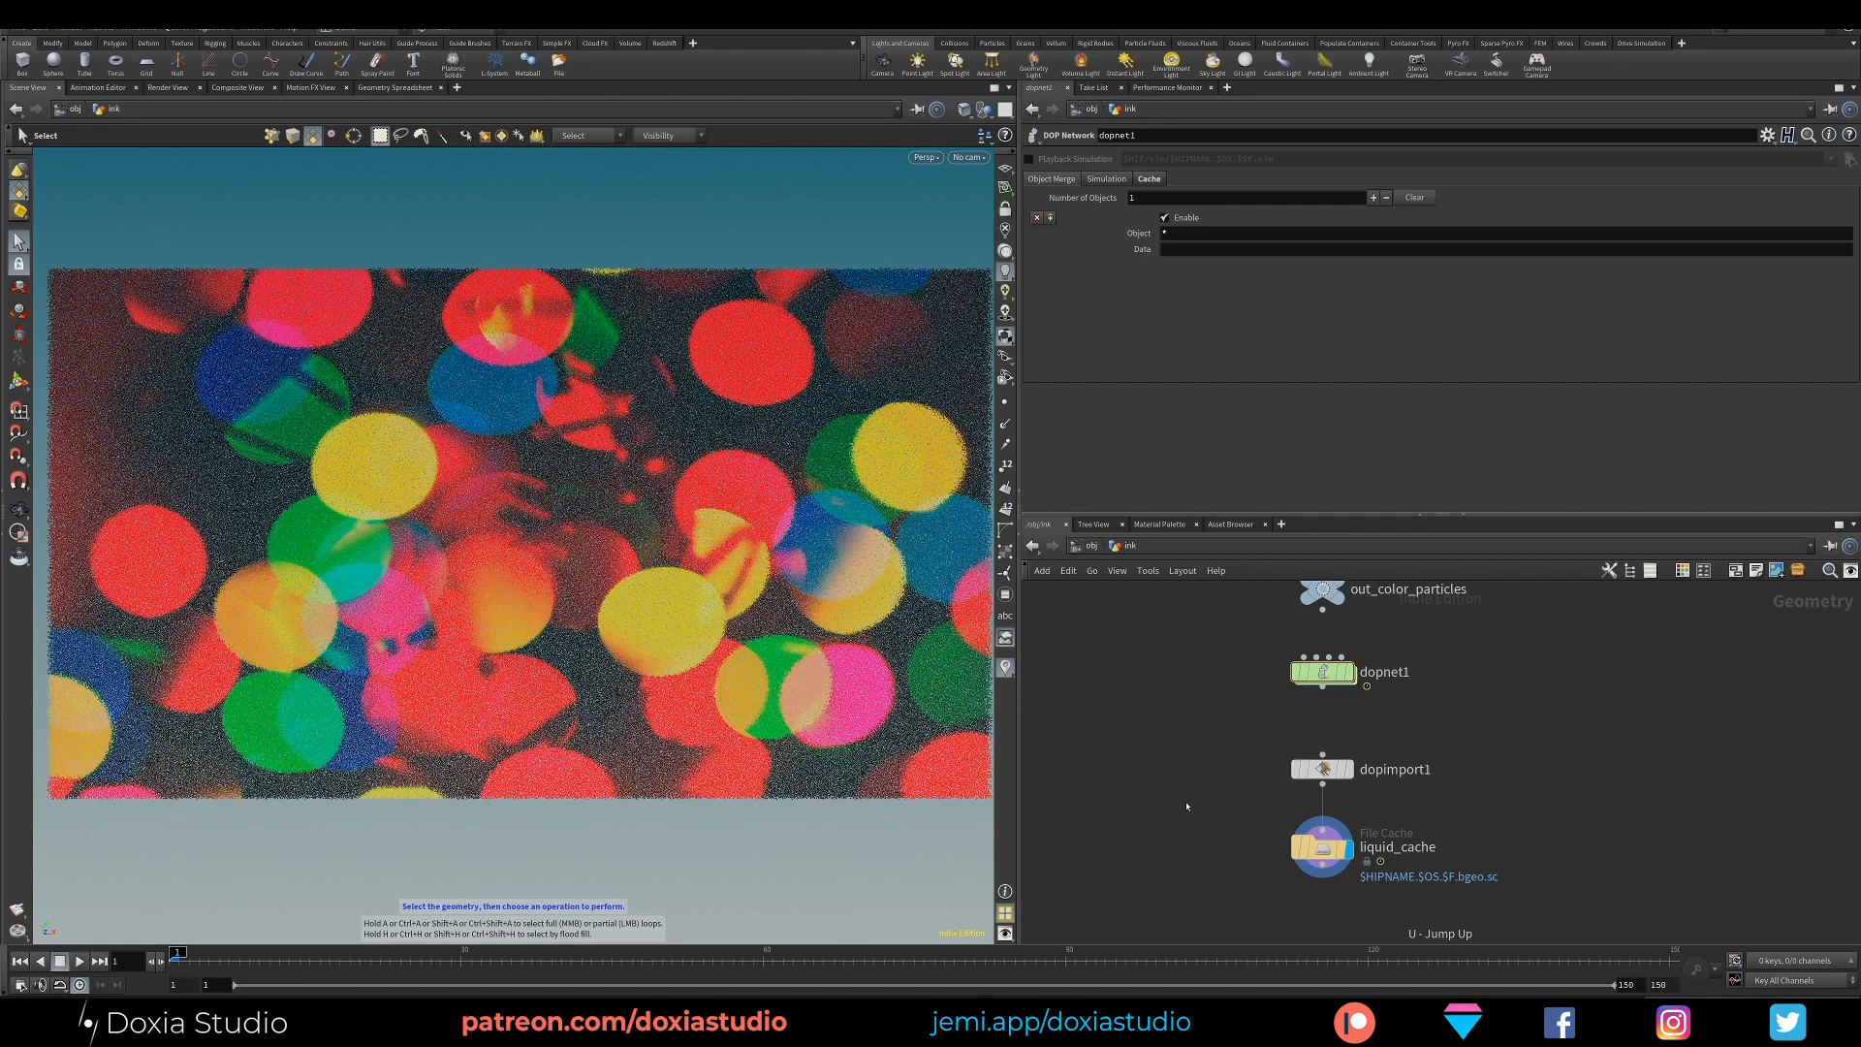
Select liquid_cache, scrub through its cached frames and play them to inspect how the colours mix
left_click(1319, 849)
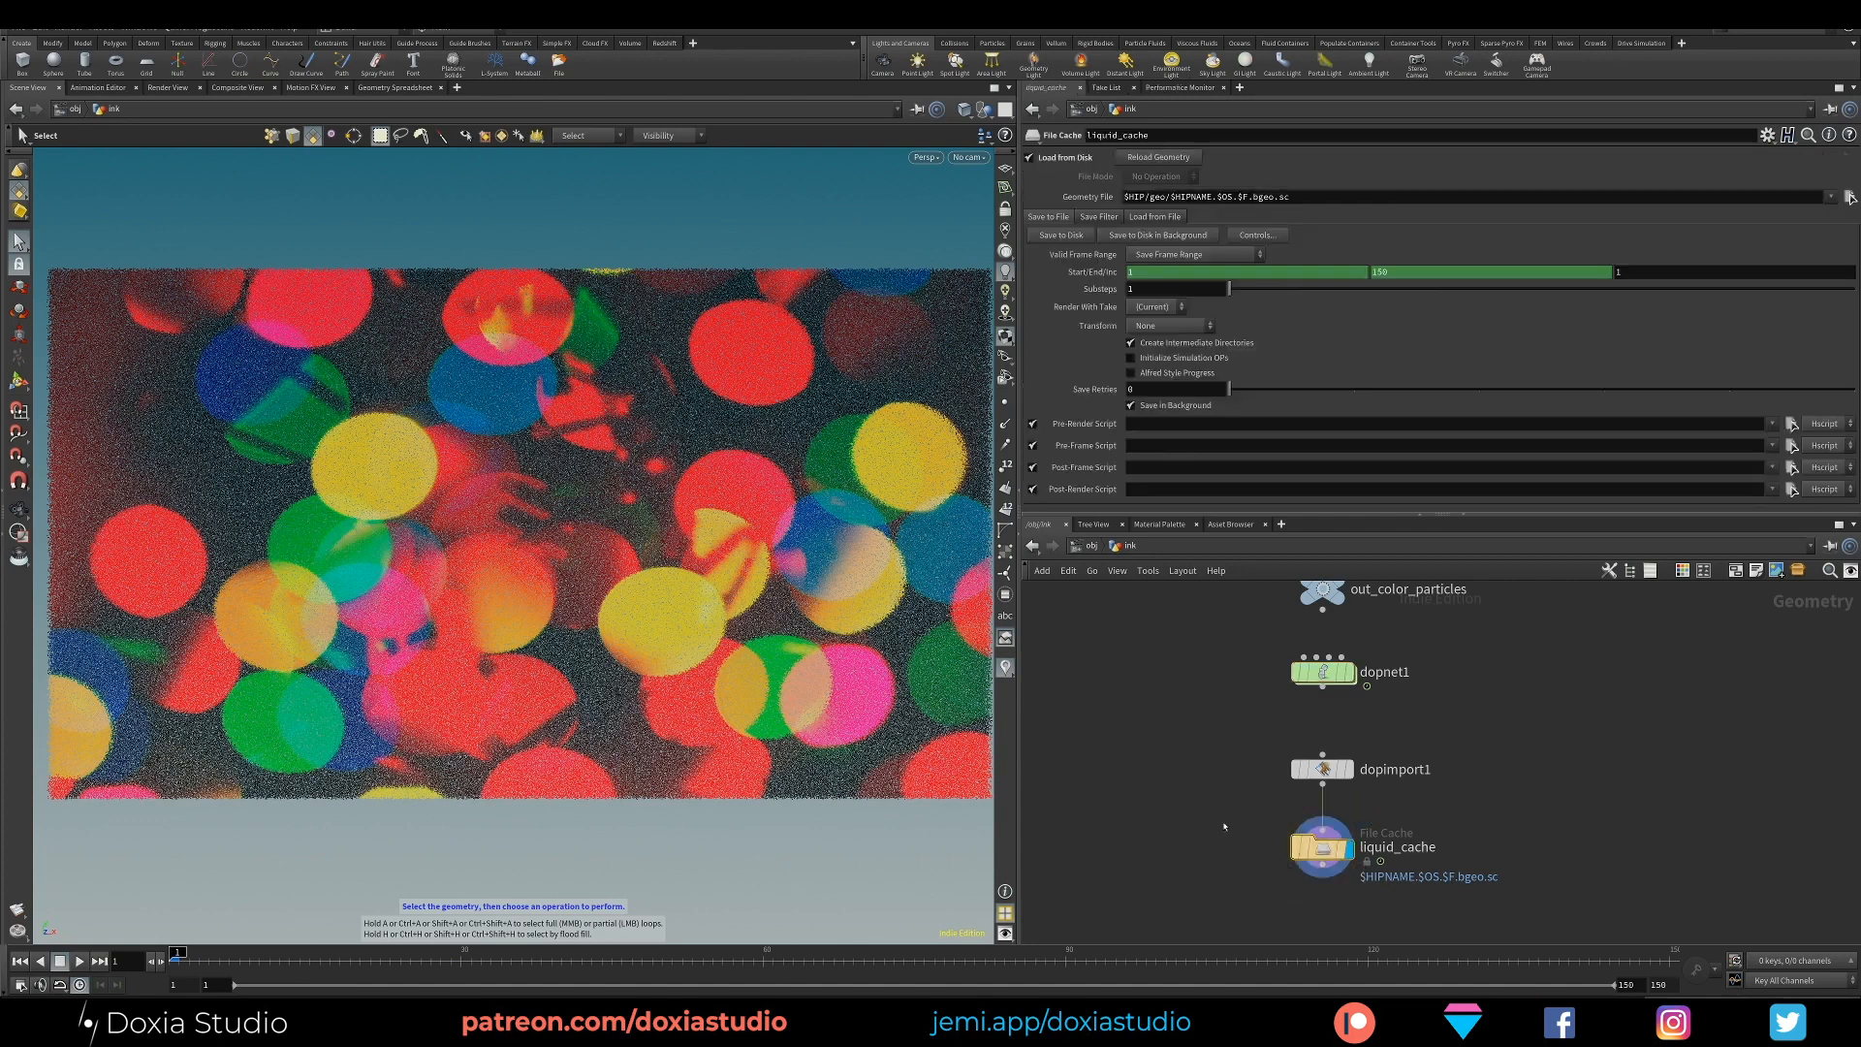
left_click_drag(1076, 960, 1328, 960)
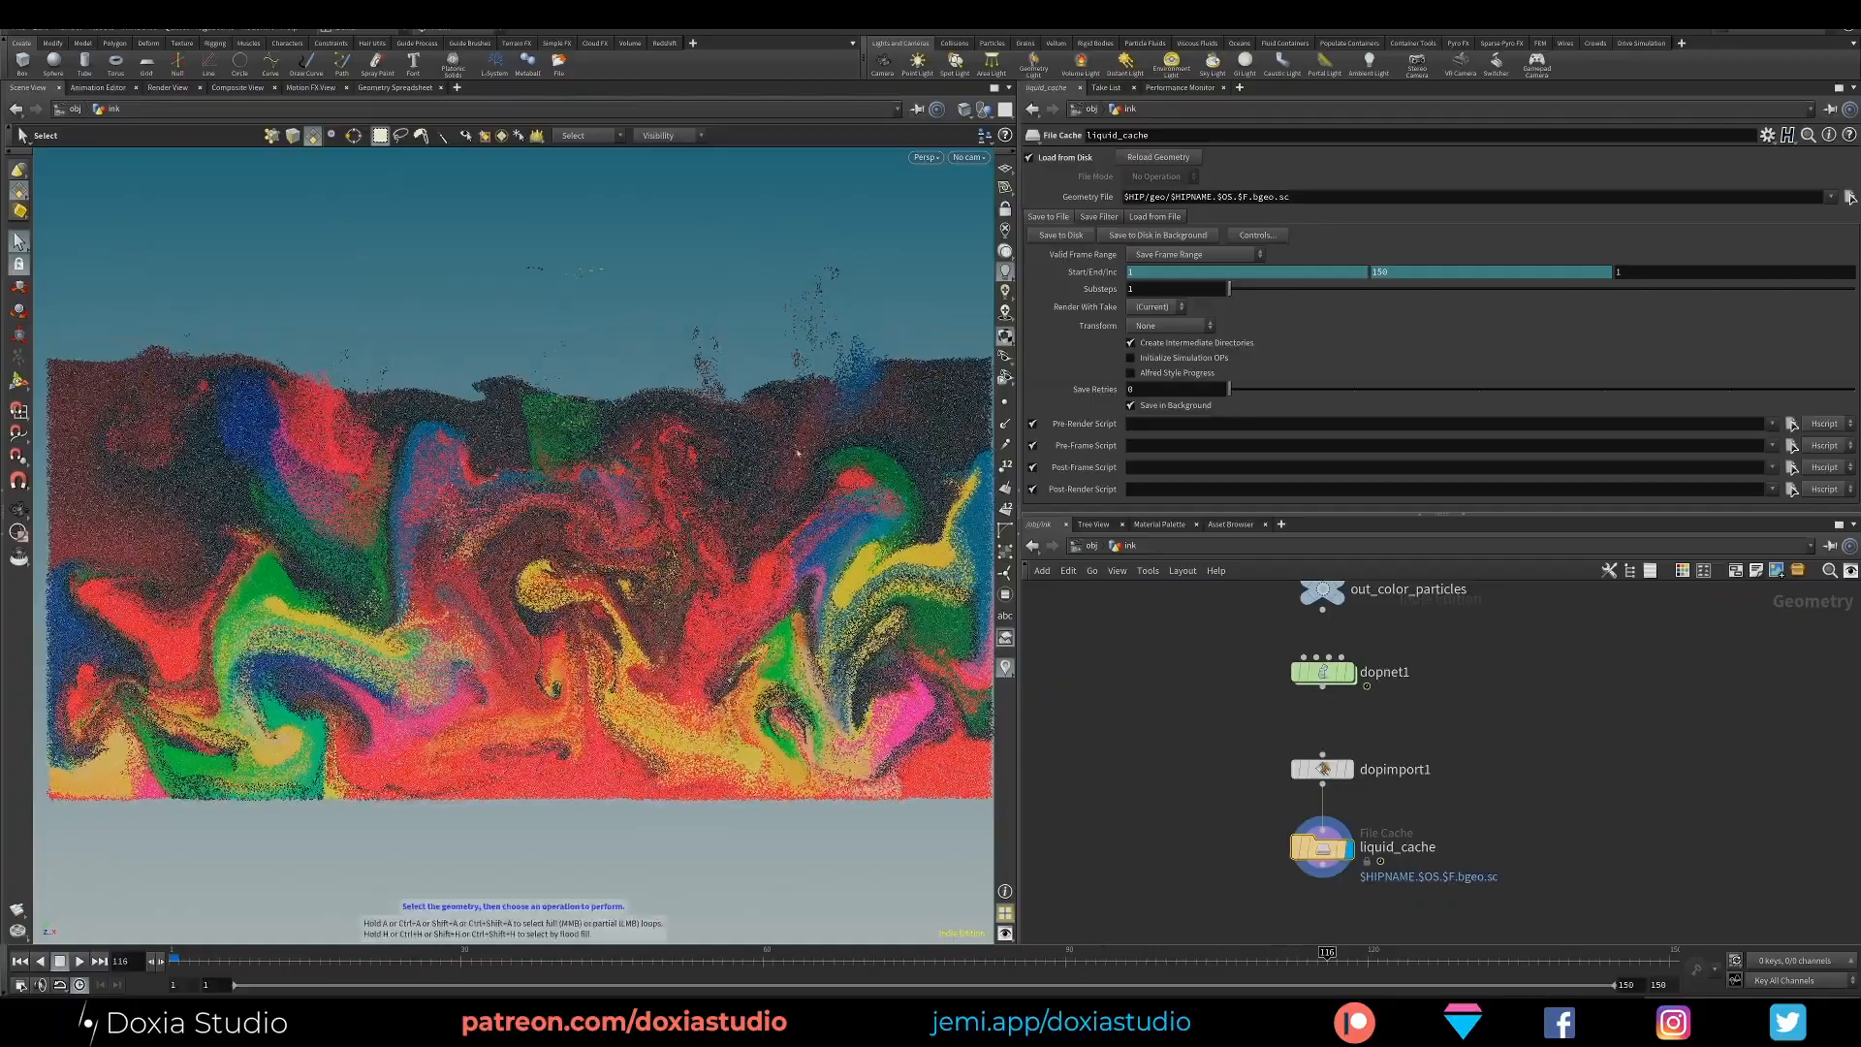
left_click_drag(1094, 960, 117, 977)
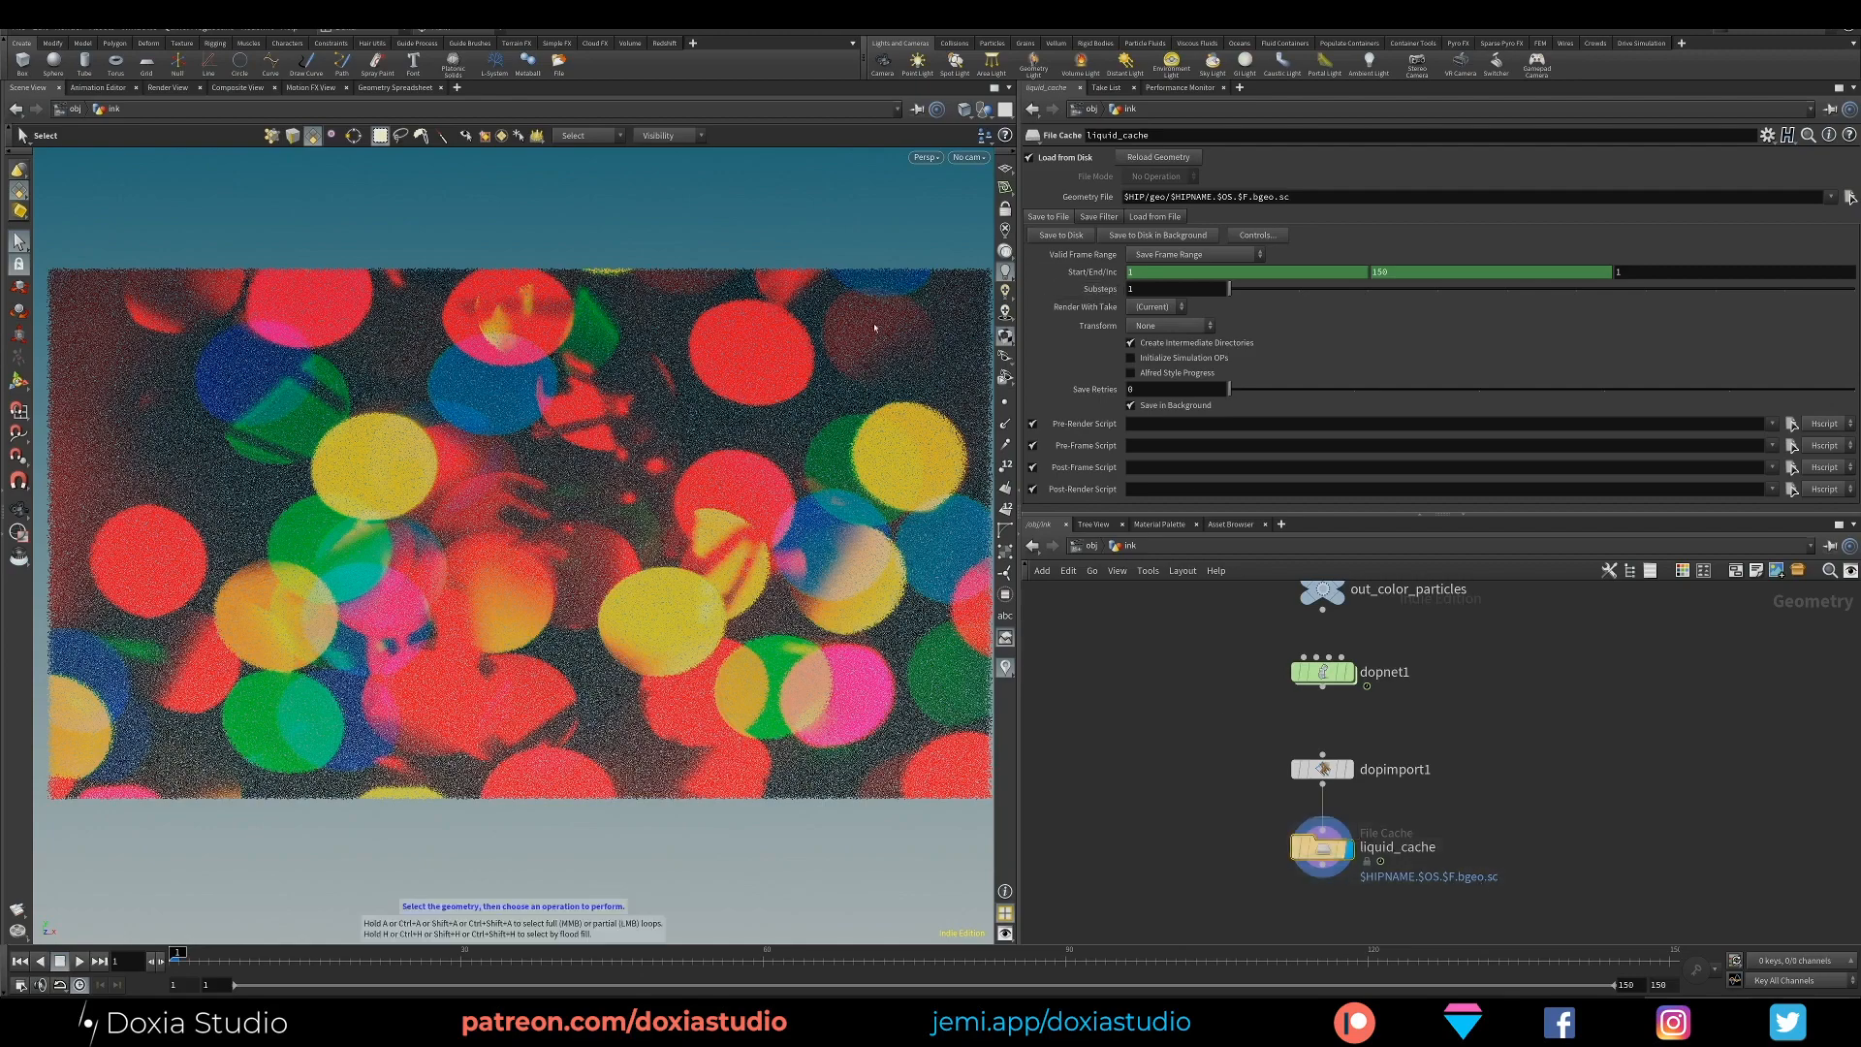
key("Up")
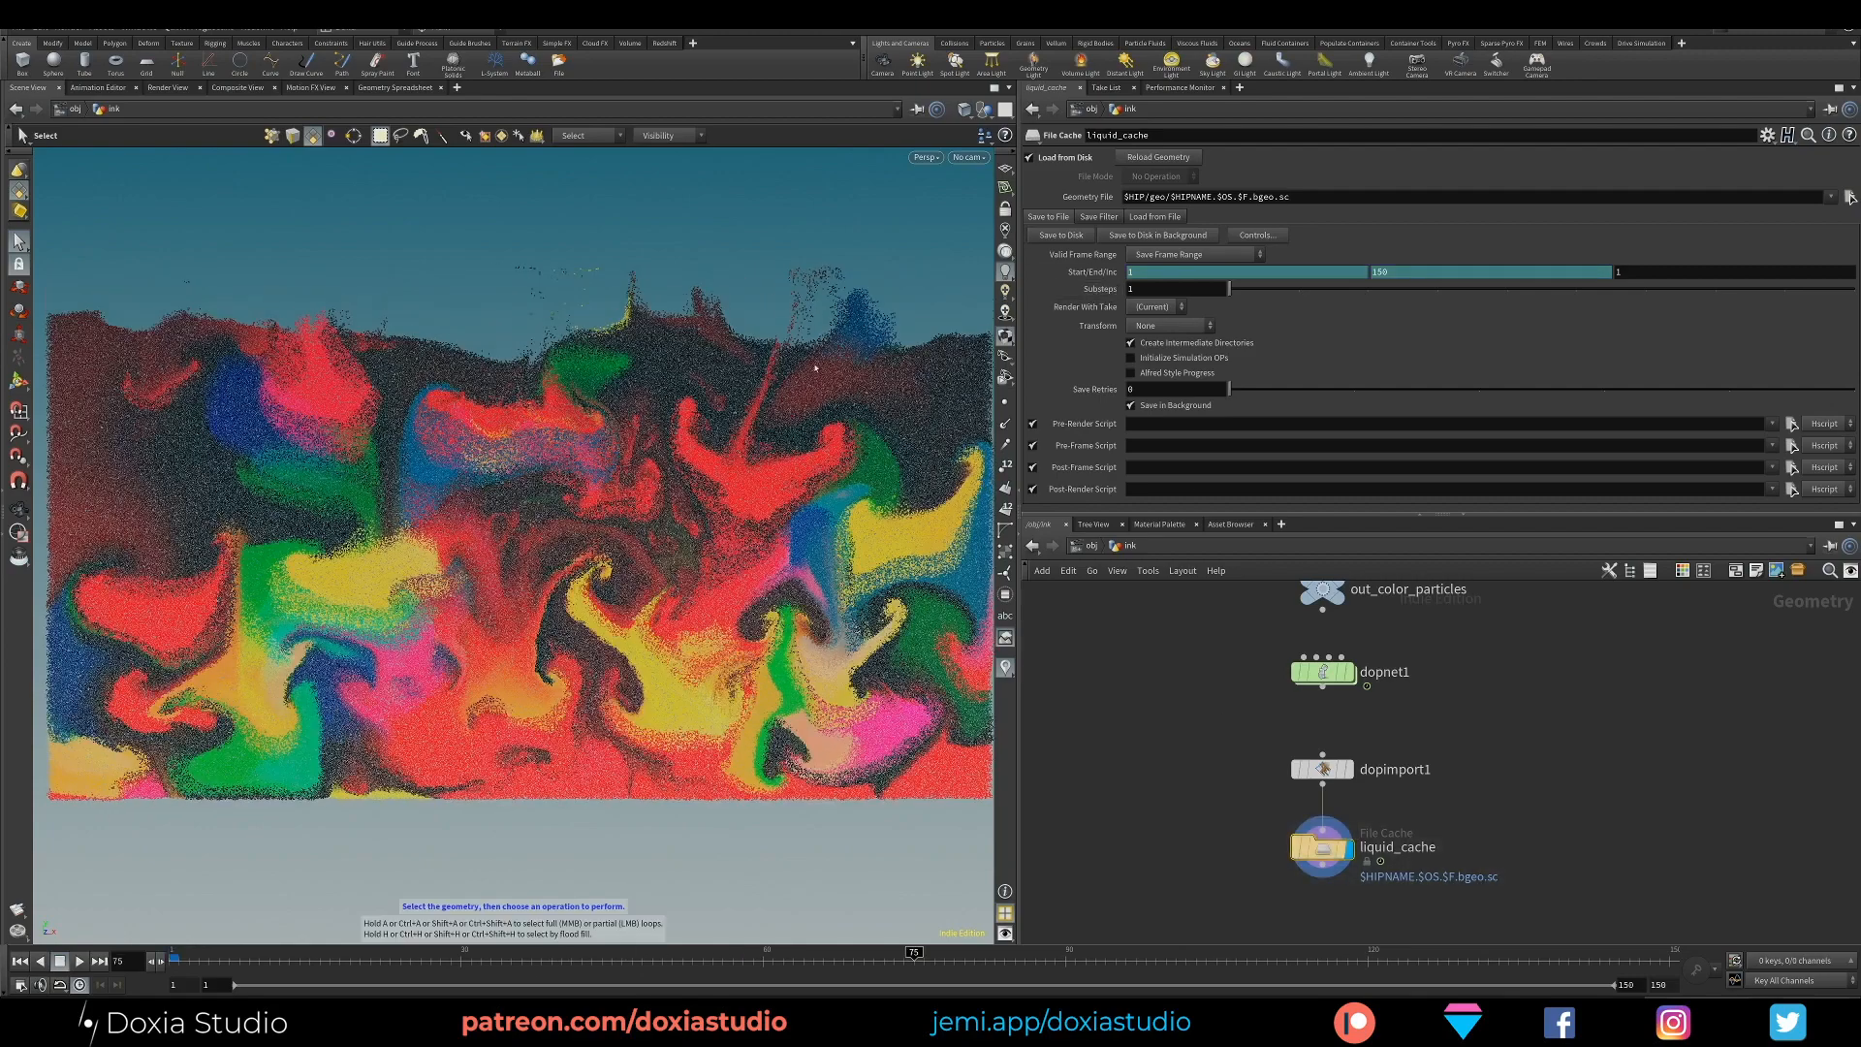
key("Down")
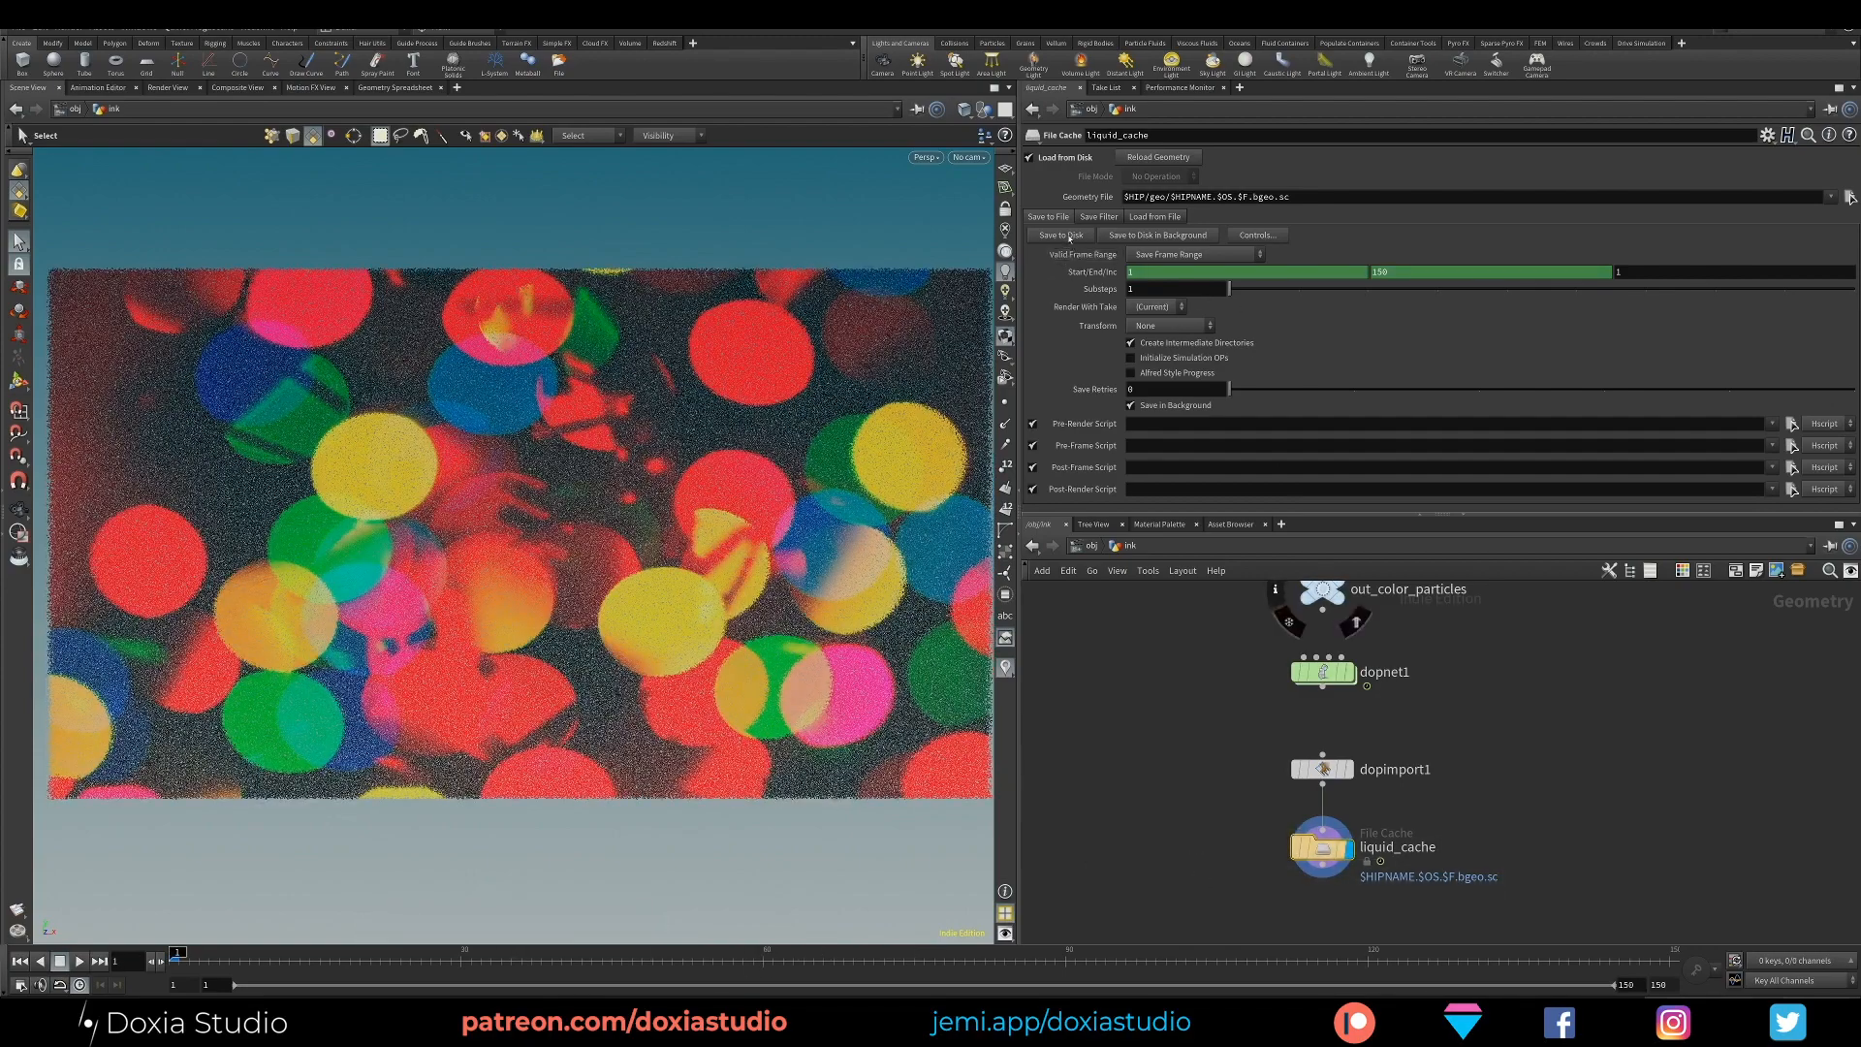
Save liquid_cache to disk again with the reseeded simulation and play back the new cache
left_click(1067, 236)
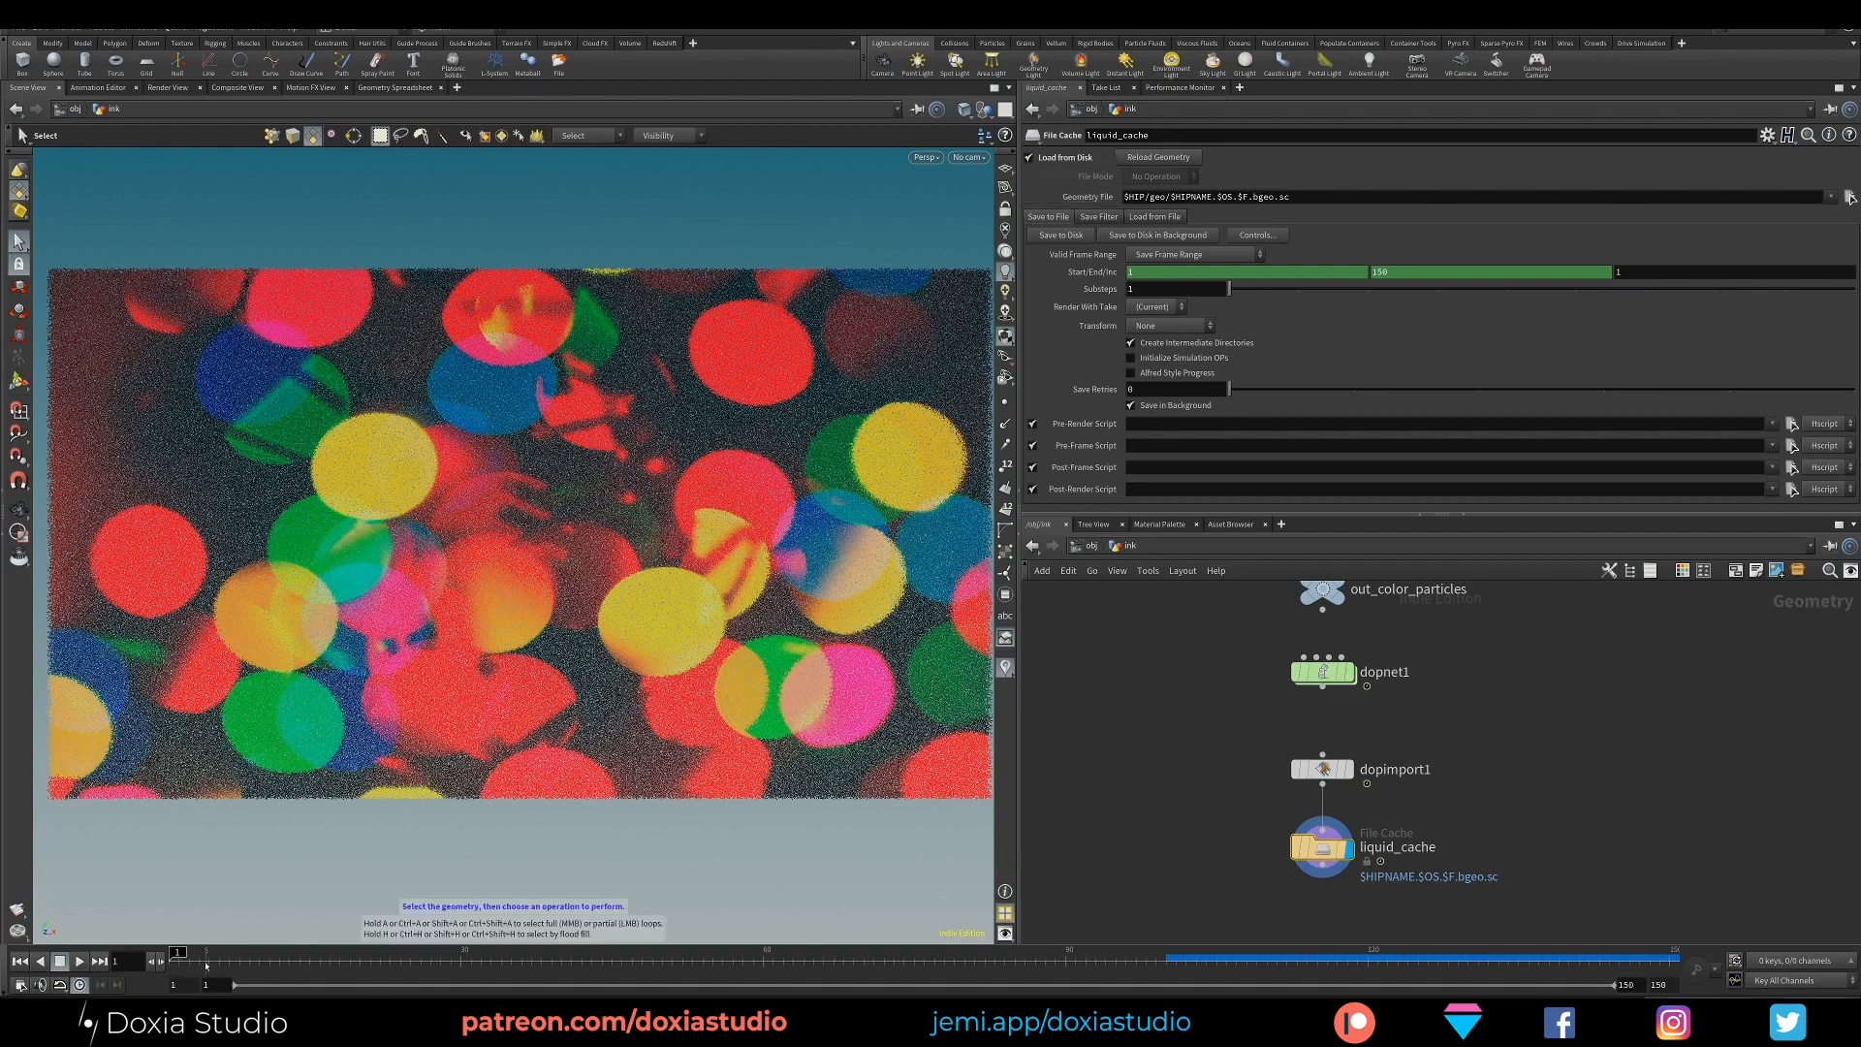
left_click_drag(194, 960, 360, 955)
key("Up")
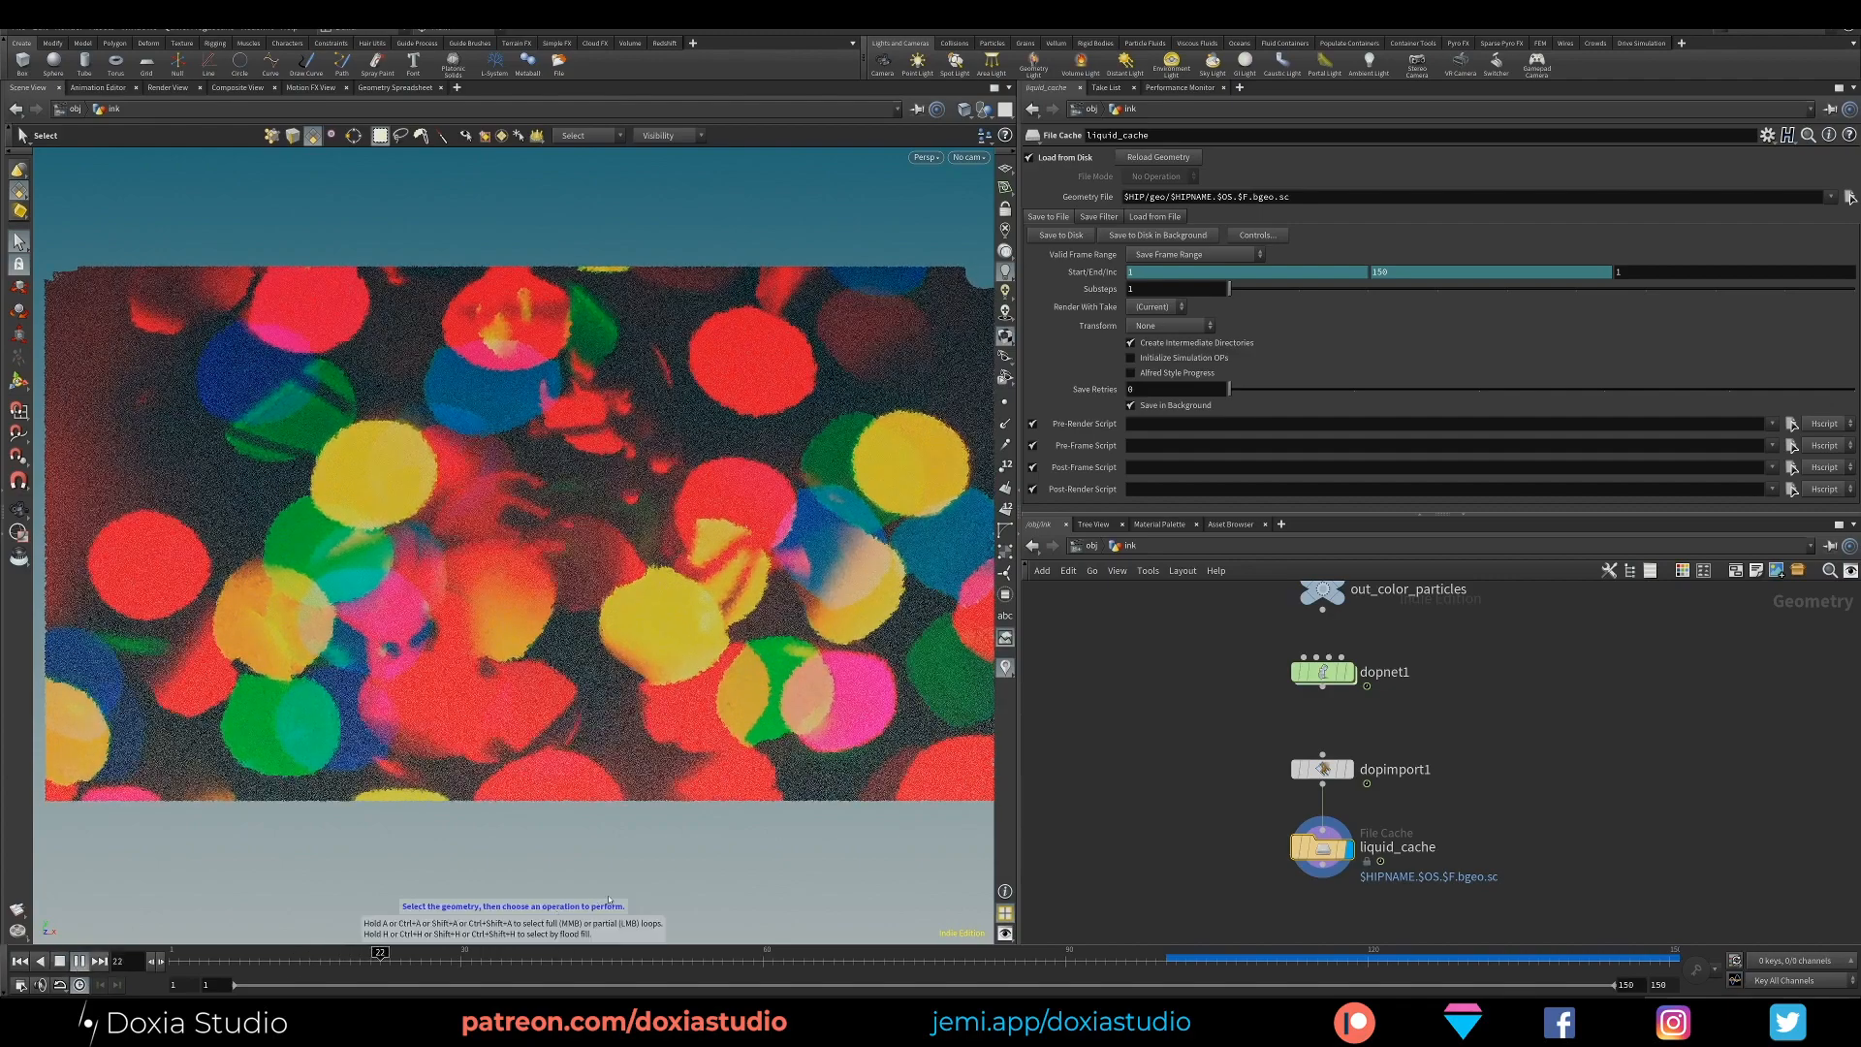